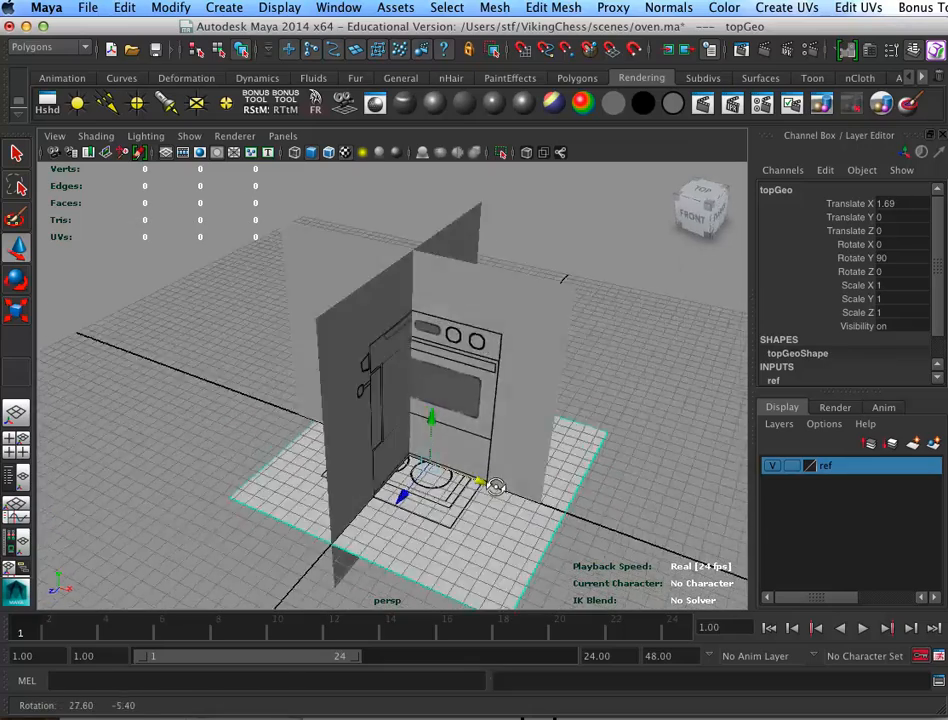
# Set the ref layer's display type to reference and check the layer by toggling its visibility off and back on
pyautogui.click(665, 482)
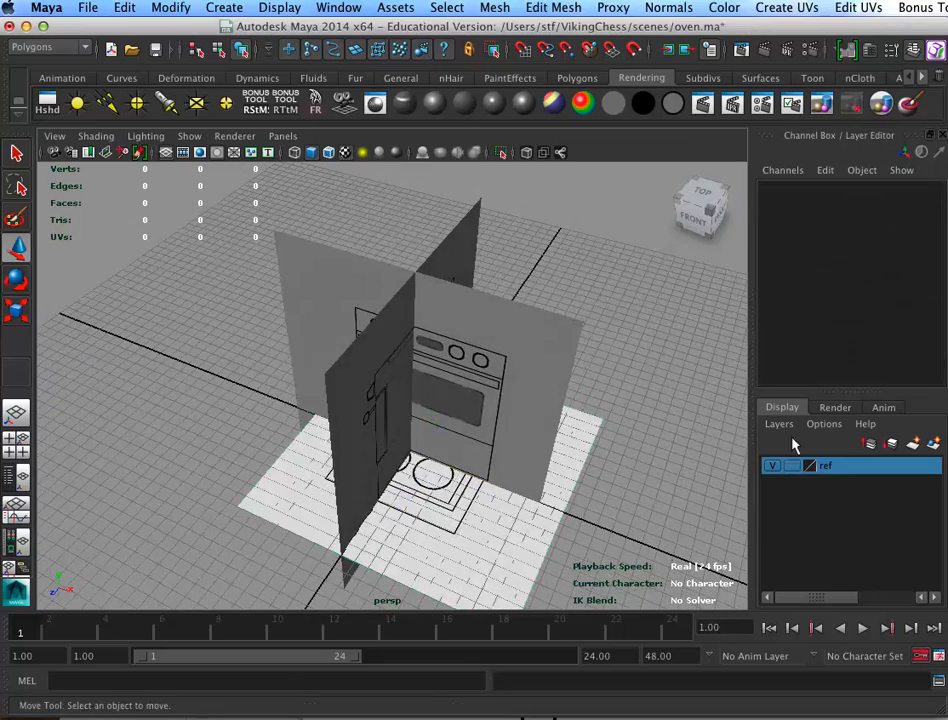
pyautogui.click(796, 467)
pyautogui.click(790, 467)
pyautogui.keyDown('alt'); pyautogui.moveTo(565, 500); pyautogui.dragTo(562, 458); pyautogui.keyUp('alt')
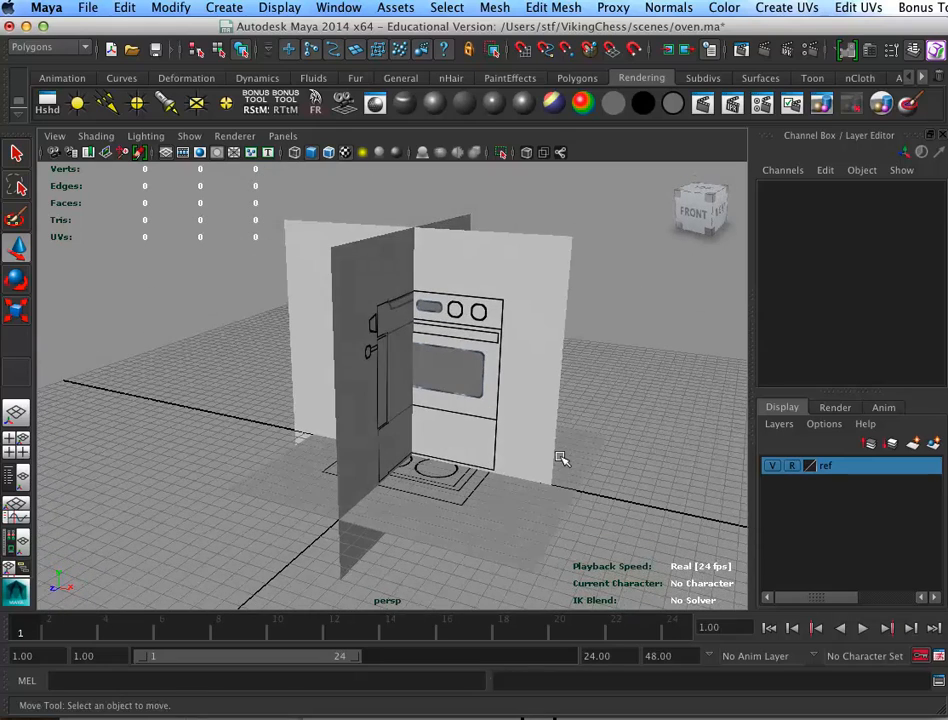
pyautogui.click(773, 467)
pyautogui.click(773, 467)
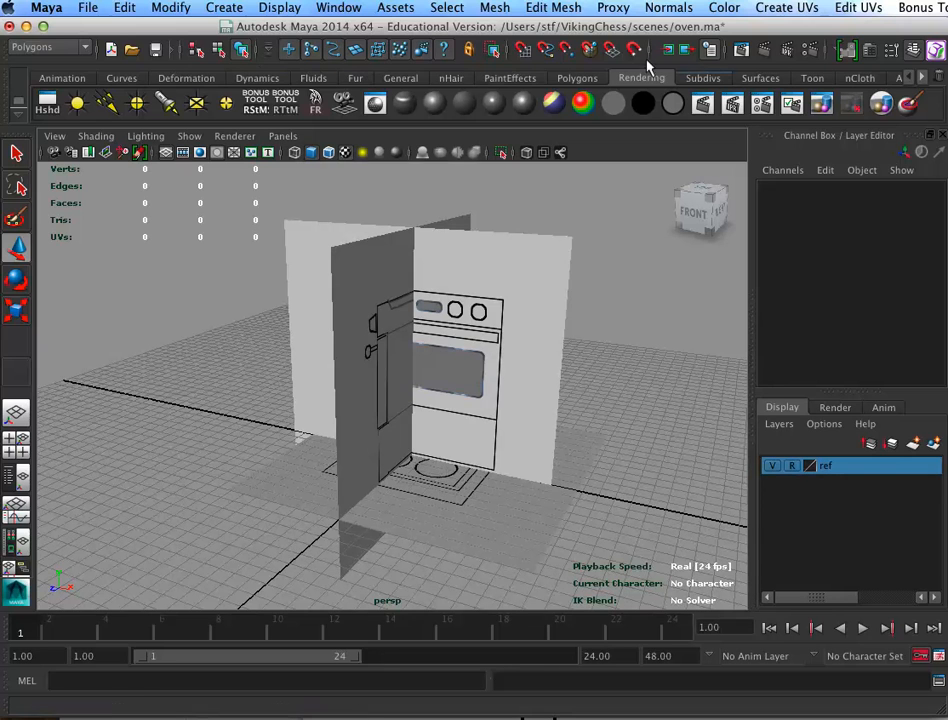
# Keep the Polygons menu set active and bring up the polygon modeling shelf
pyautogui.click(48, 47)
pyautogui.click(40, 69)
pyautogui.click(566, 77)
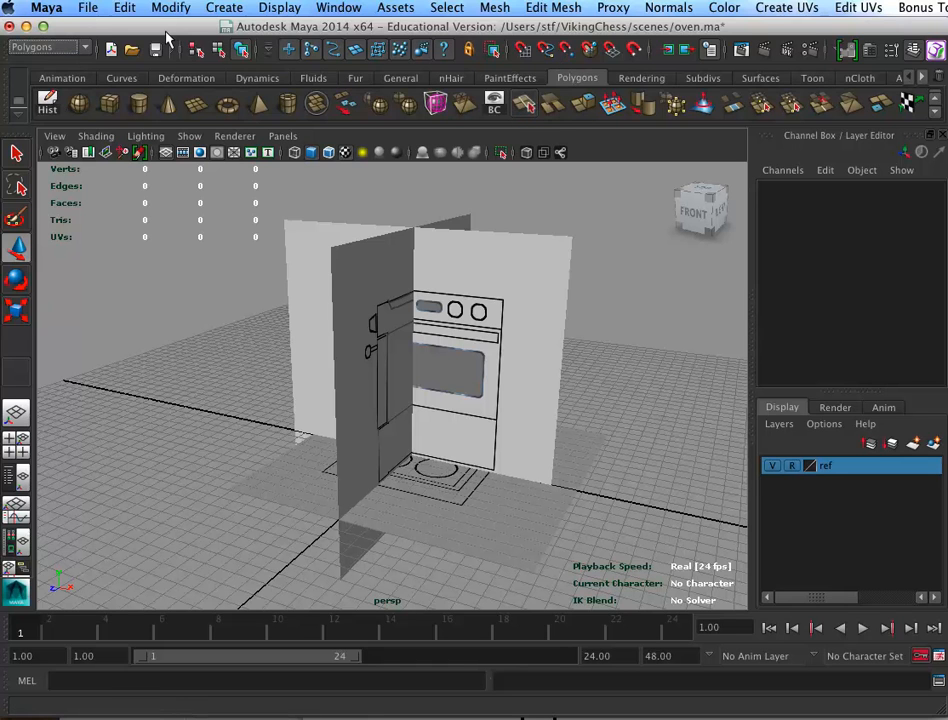
# Check the recent projects list for the current project
pyautogui.click(88, 7)
pyautogui.moveTo(183, 422)
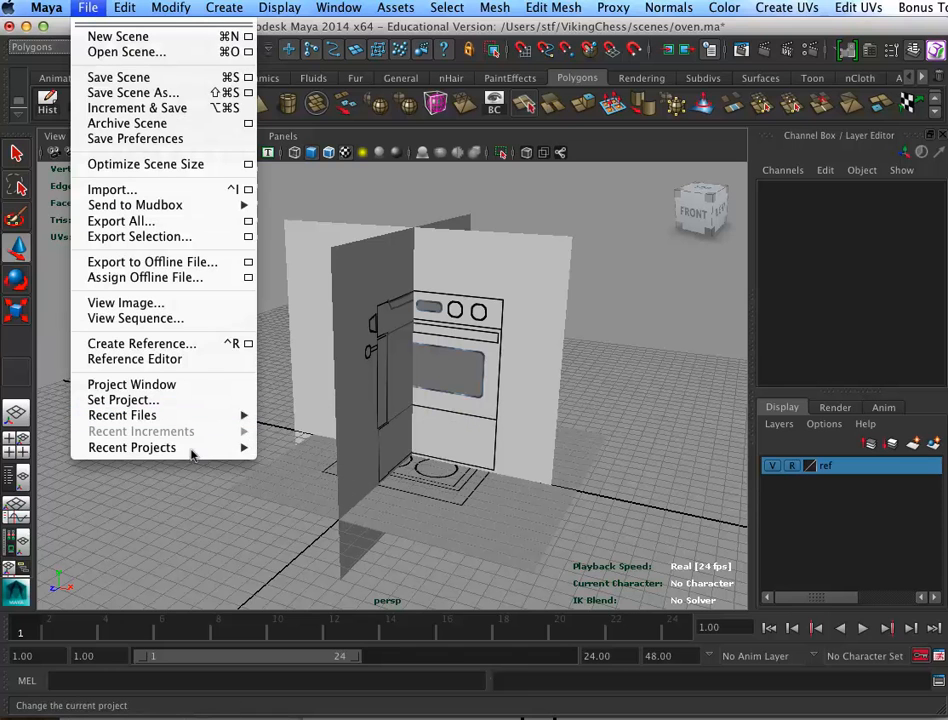
pyautogui.moveTo(200, 448)
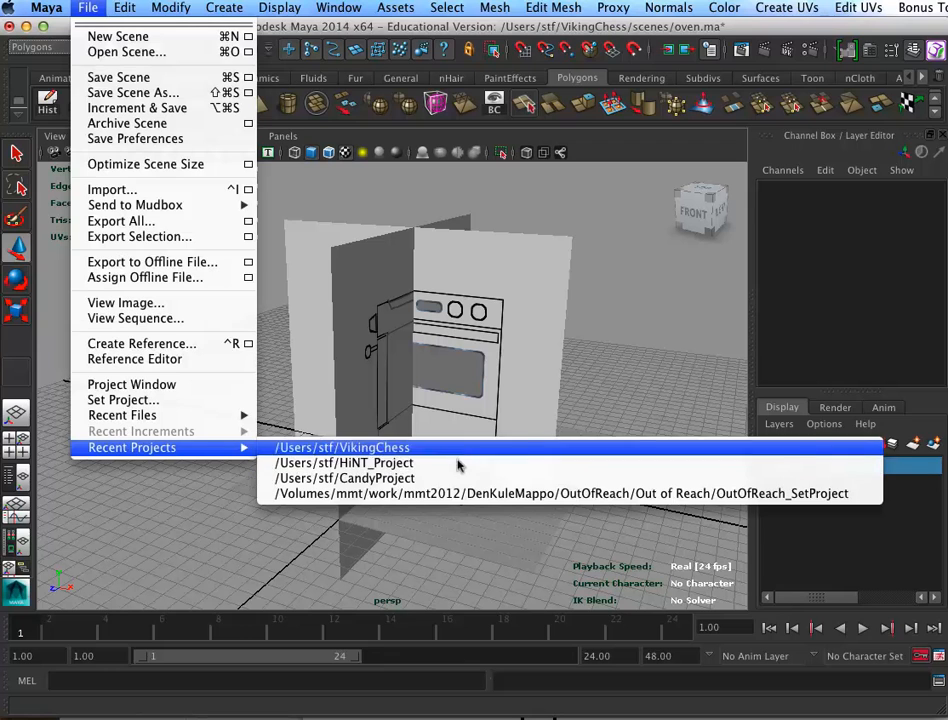
pyautogui.click(455, 537)
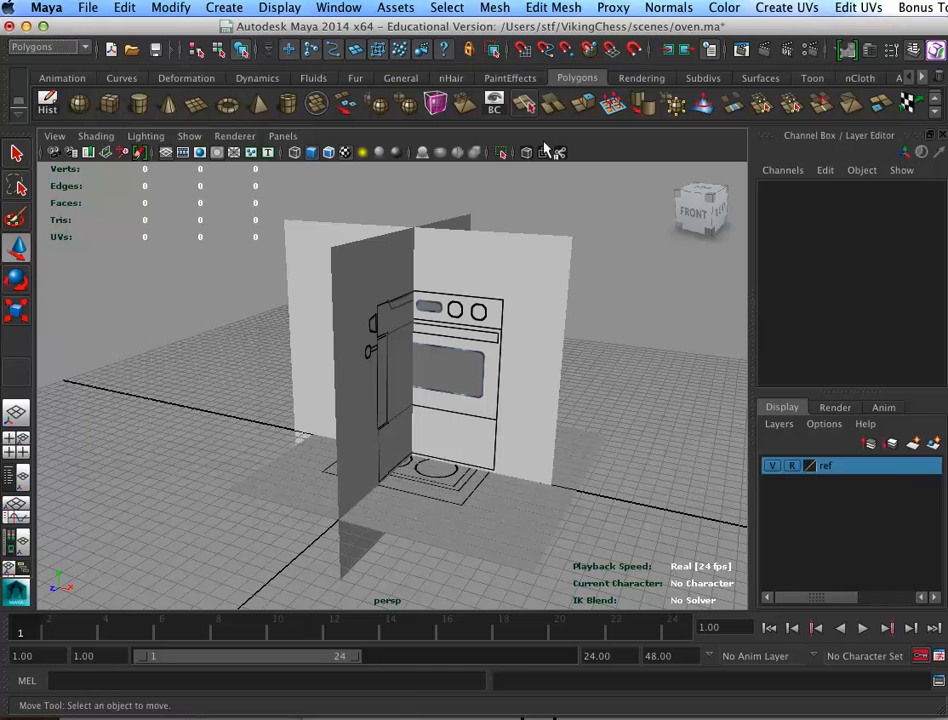
# Create a polygon cube at the origin and raise it to about 5.08 along Y
pyautogui.click(110, 95)
pyautogui.click(405, 398)
pyautogui.click(402, 434)
pyautogui.moveTo(402, 404); pyautogui.dragTo(413, 327)
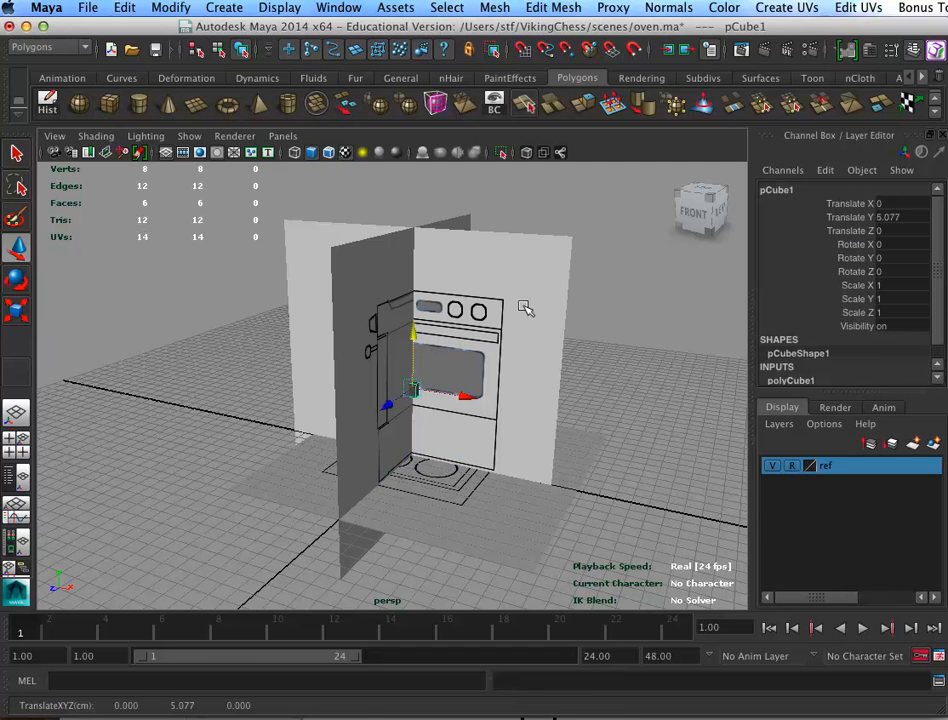
pyautogui.click(524, 307)
pyautogui.click(416, 392)
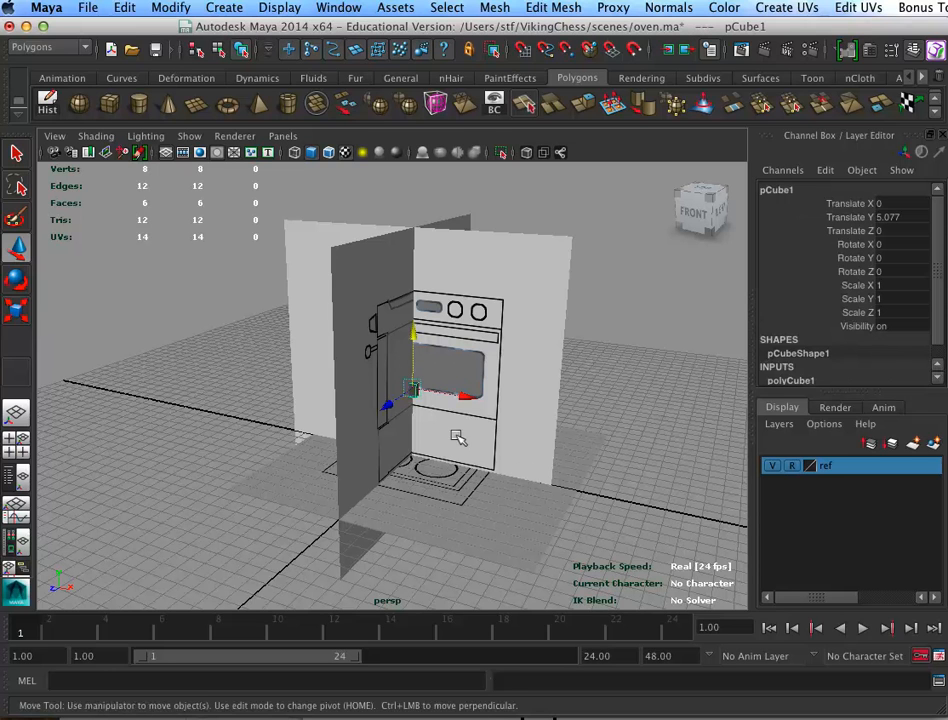
# Set the cube's width, height and depth to 10.2 in its polyCube1 construction settings
pyautogui.press('r')
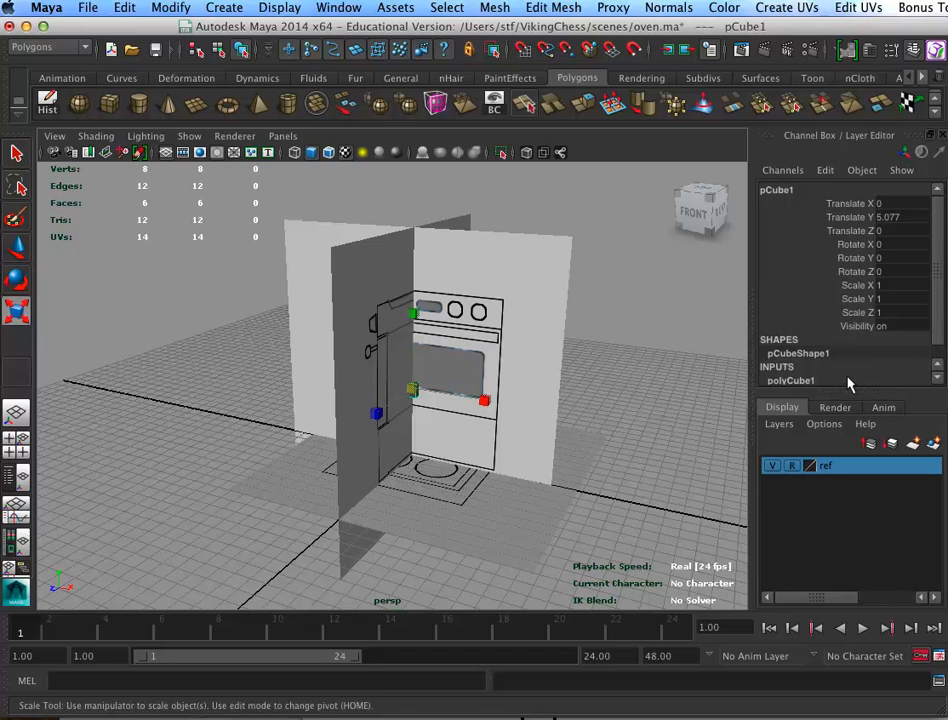
pyautogui.moveTo(847, 390); pyautogui.dragTo(834, 457)
pyautogui.click(801, 378)
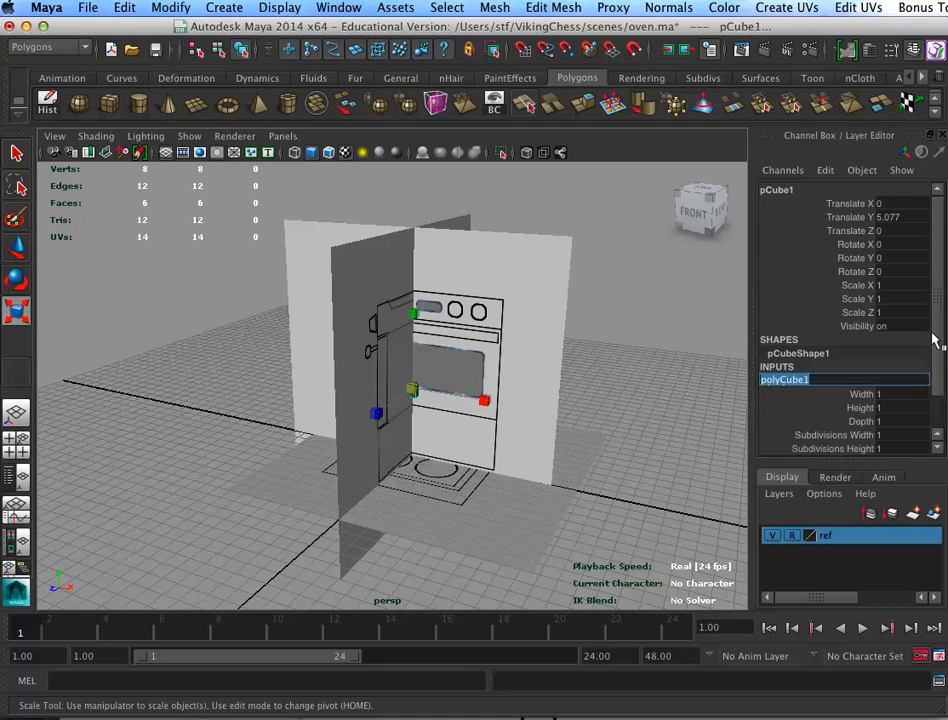
pyautogui.scroll(-3, 925, 410)
pyautogui.click(830, 395)
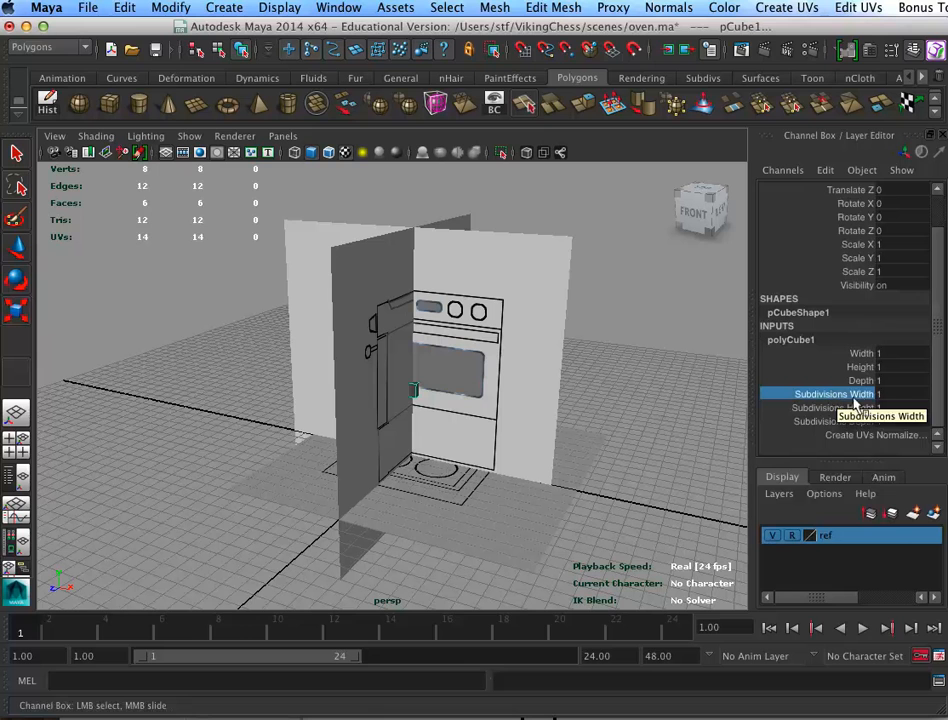
pyautogui.moveTo(864, 356); pyautogui.dragTo(857, 380)
pyautogui.moveTo(636, 403); pyautogui.dragTo(655, 392, button='middle')
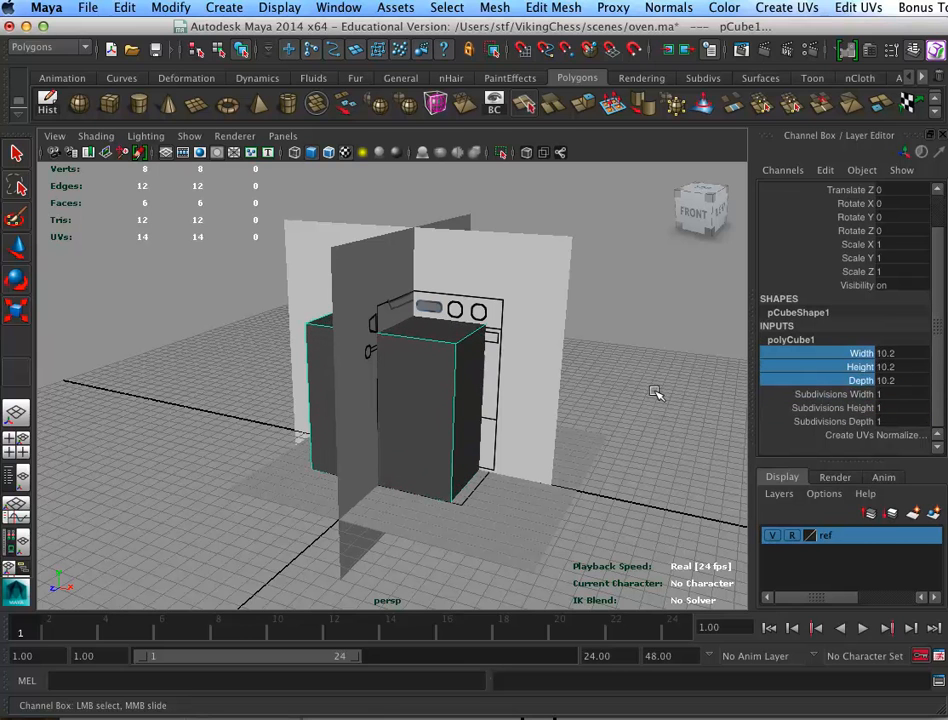
# Move the cube backward along Z to about -1.34 against the side reference drawing
pyautogui.moveTo(590, 468)
pyautogui.keyDown('alt'); pyautogui.mouseDown()
pyautogui.moveTo(571, 460)
pyautogui.moveTo(626, 453)
pyautogui.moveTo(590, 458)
pyautogui.mouseUp(); pyautogui.keyUp('alt')
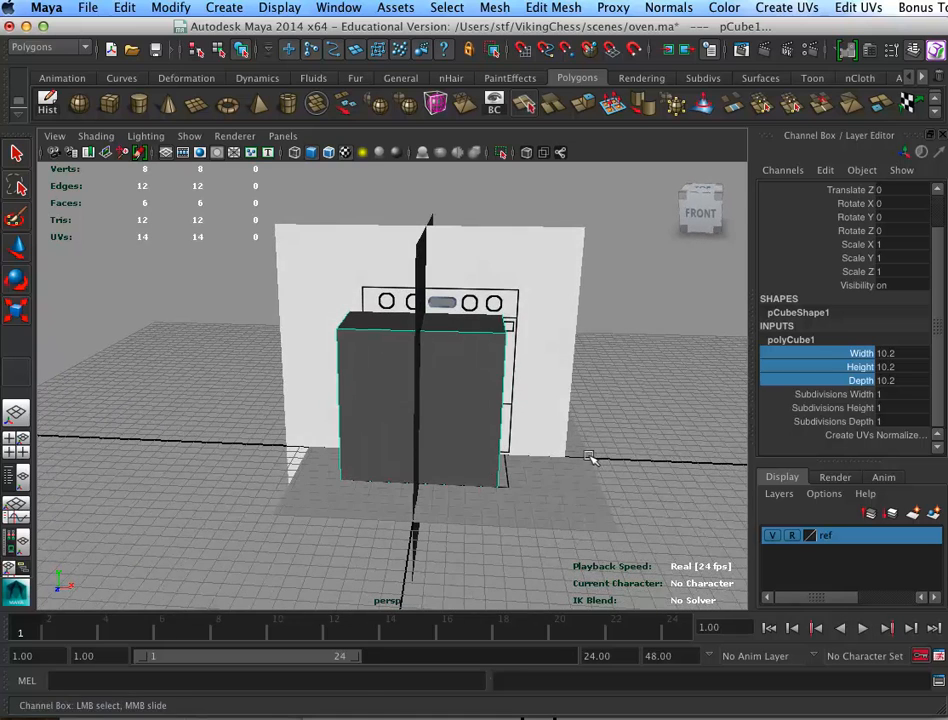
pyautogui.press('w')
pyautogui.moveTo(476, 381); pyautogui.dragTo(480, 377)
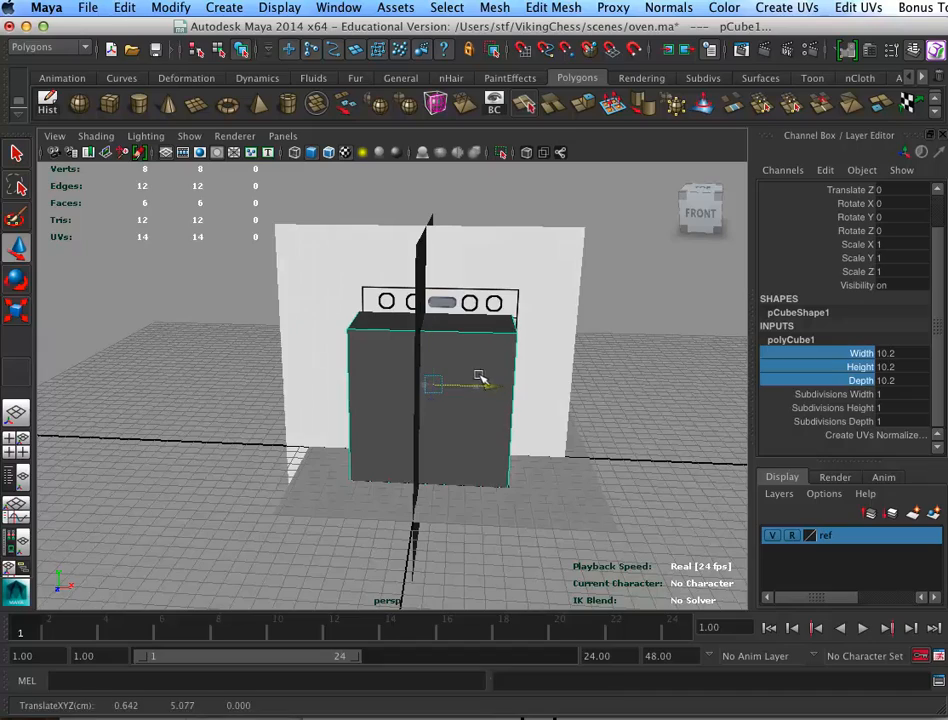
pyautogui.hotkey('ctrl', 'z')
pyautogui.keyDown('alt'); pyautogui.moveTo(639, 461); pyautogui.dragTo(468, 461); pyautogui.keyUp('alt')
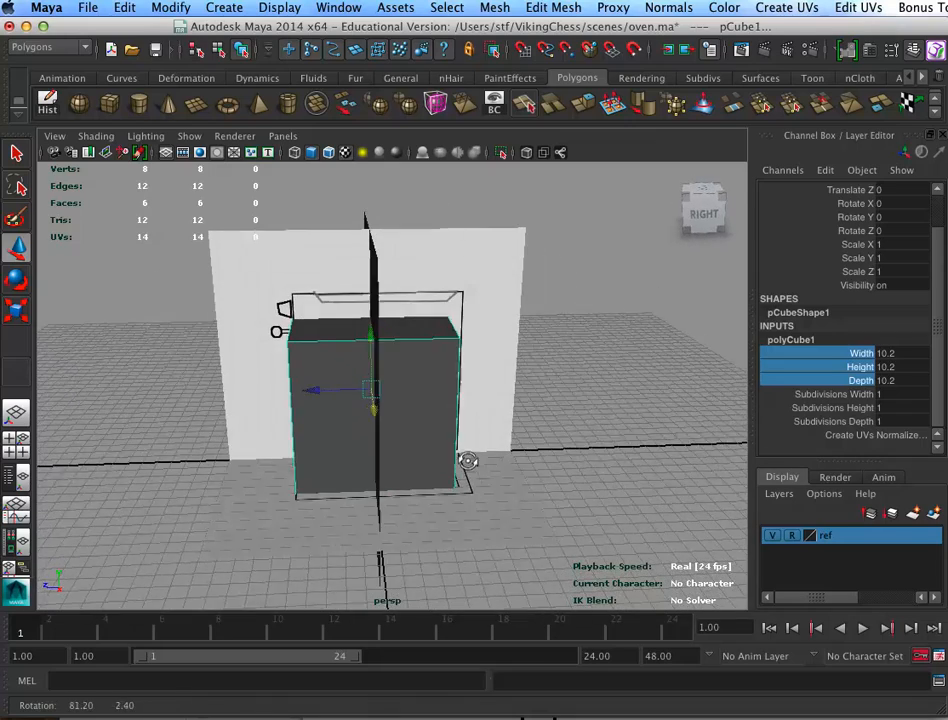
pyautogui.moveTo(311, 378); pyautogui.dragTo(553, 388)
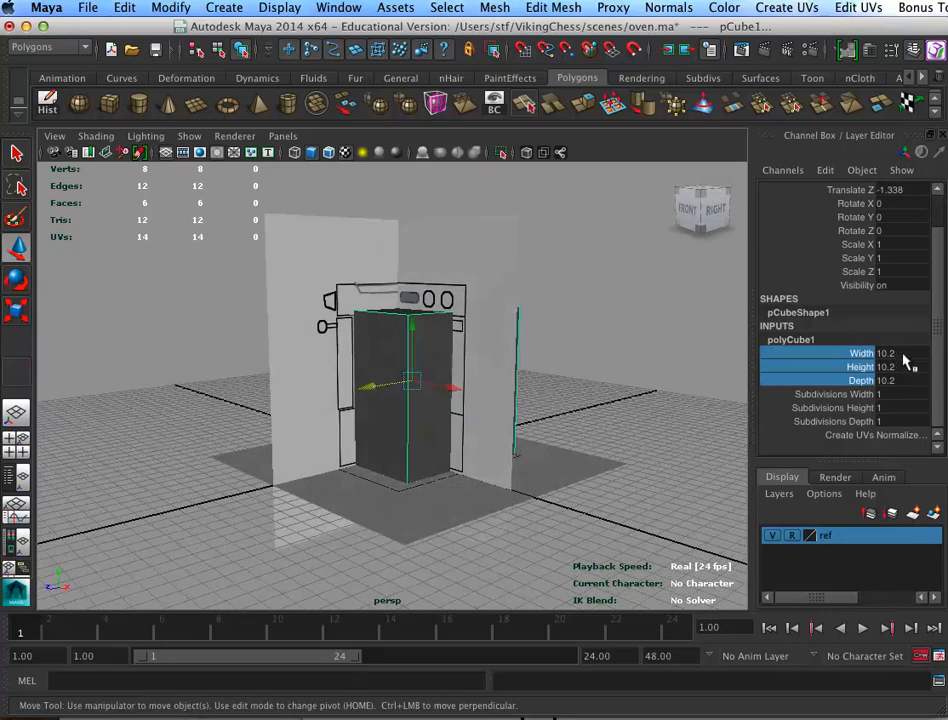
# Set the cube's height to 13.5 in its polyCube1 settings
pyautogui.click(857, 367)
pyautogui.moveTo(586, 381); pyautogui.dragTo(614, 375, button='middle')
pyautogui.keyDown('alt'); pyautogui.moveTo(614, 375); pyautogui.dragTo(658, 419); pyautogui.keyUp('alt')
# Set the cube's height subdivisions to 3 in its polyCube1 settings
pyautogui.click(861, 393)
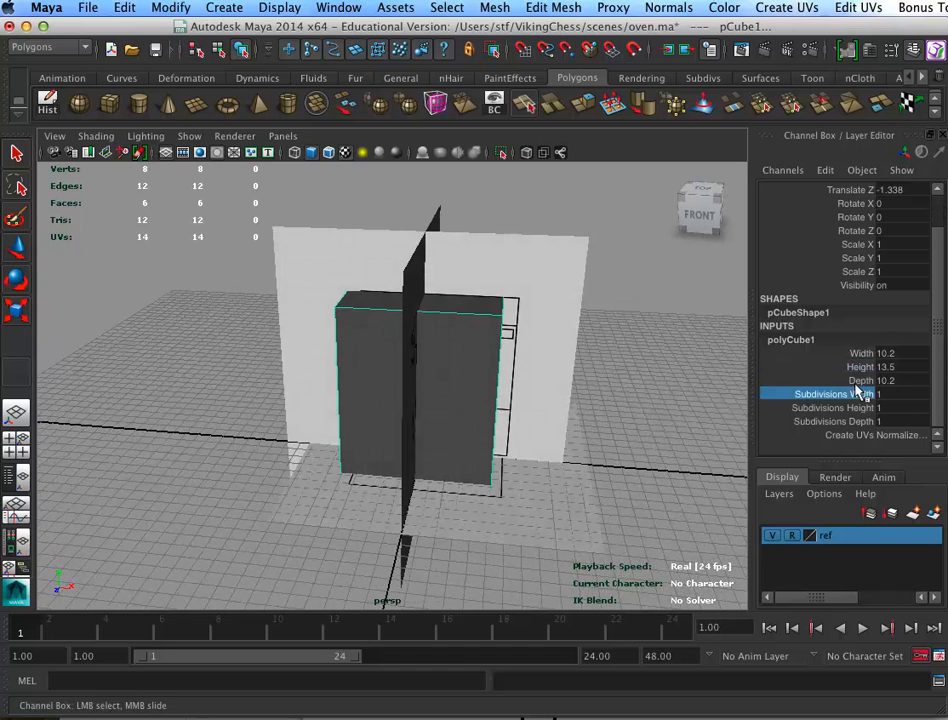
pyautogui.click(850, 408)
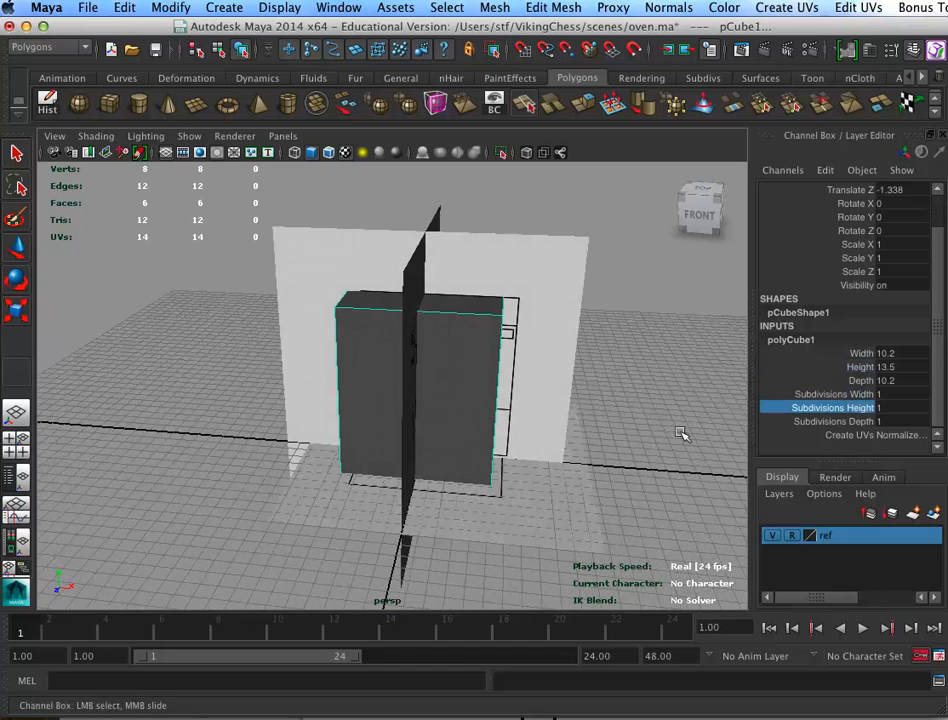
pyautogui.moveTo(584, 449); pyautogui.dragTo(602, 458, button='middle')
pyautogui.keyDown('alt'); pyautogui.moveTo(603, 456); pyautogui.dragTo(441, 407); pyautogui.keyUp('alt')
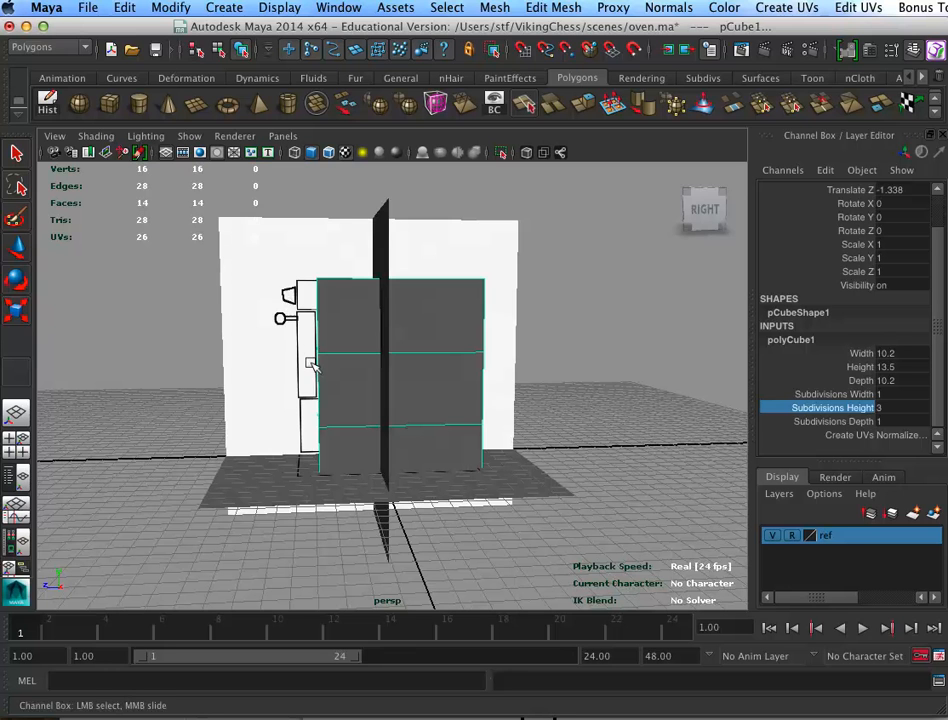
# Inspect the cube in the shaded side view, return to the perspective view and save the scene
pyautogui.keyDown('alt'); pyautogui.moveTo(296, 333); pyautogui.dragTo(529, 417); pyautogui.keyUp('alt')
pyautogui.press('space')
pyautogui.press('space')
pyautogui.press('5')
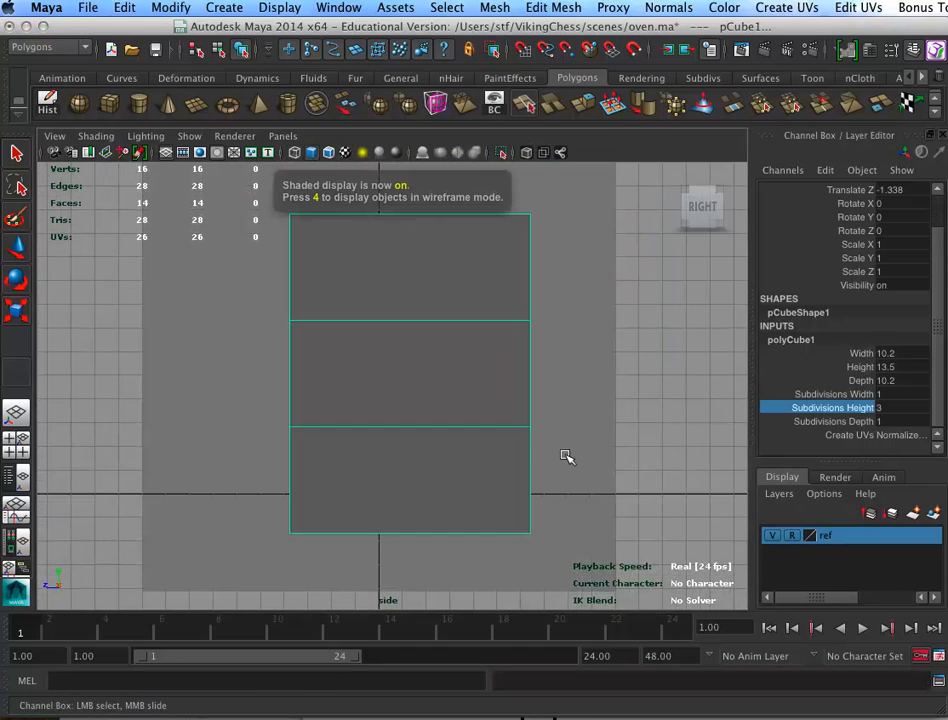
pyautogui.press('space')
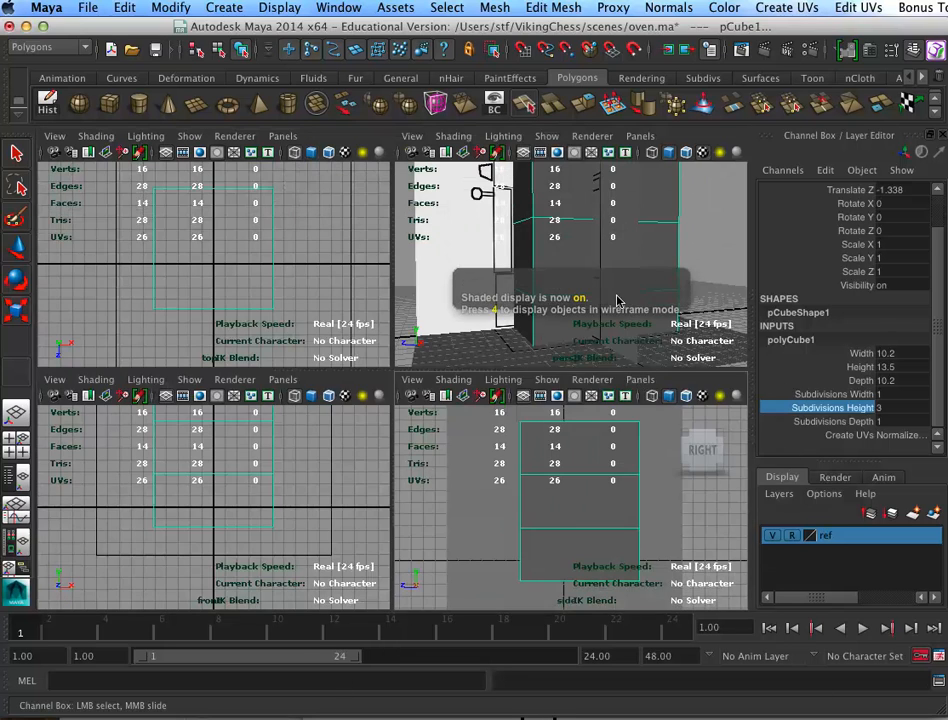
pyautogui.press('space')
pyautogui.keyDown('alt'); pyautogui.moveTo(571, 318); pyautogui.dragTo(588, 360); pyautogui.keyUp('alt')
pyautogui.press('super+s')
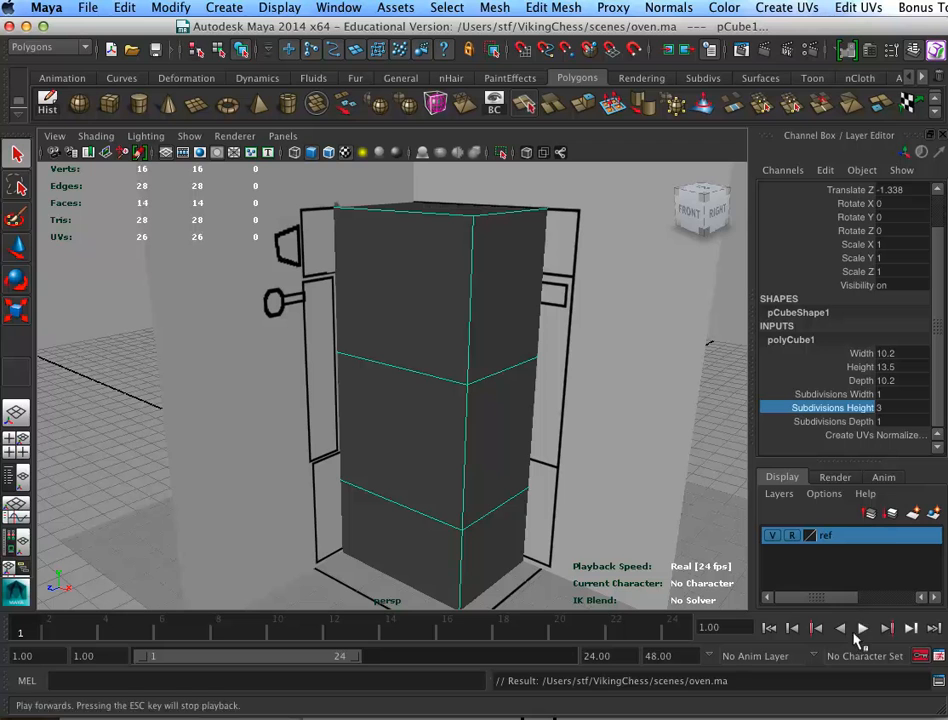
# Set the ref layer's display type to normal and move the front and top reference planes to about -1.04 along X
pyautogui.click(789, 536)
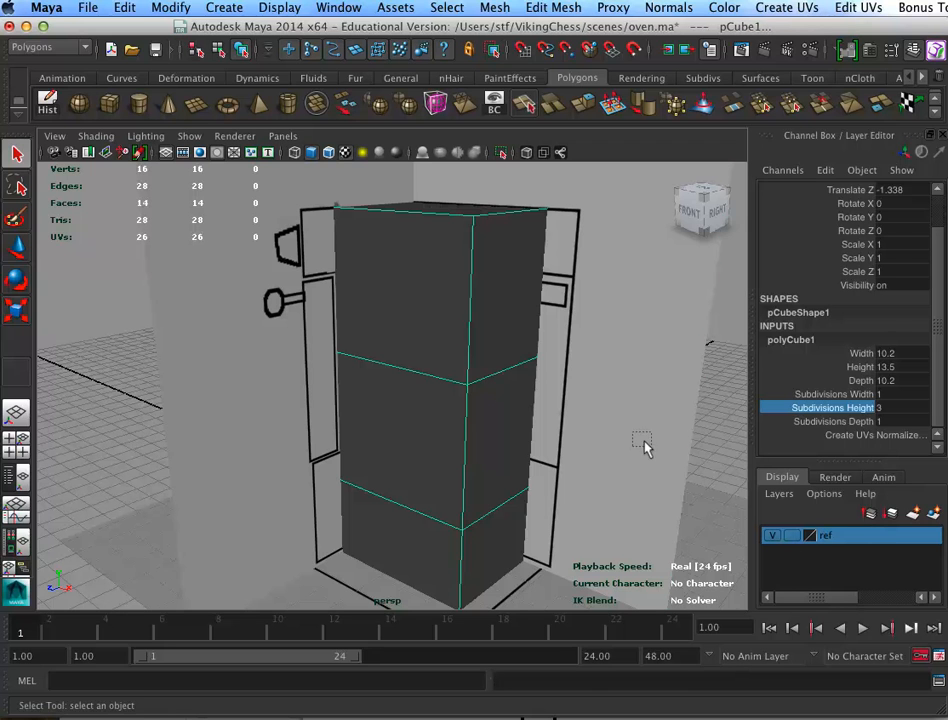
pyautogui.click(641, 489)
pyautogui.keyDown('alt'); pyautogui.moveTo(641, 491); pyautogui.dragTo(618, 458); pyautogui.keyUp('alt')
pyautogui.press('2')
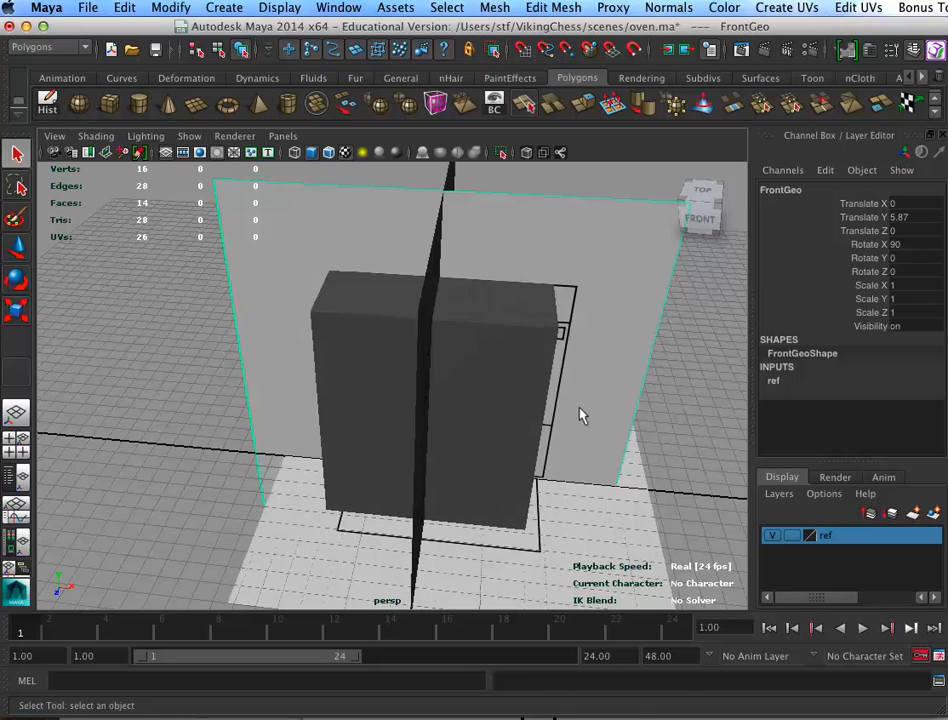
pyautogui.press('w')
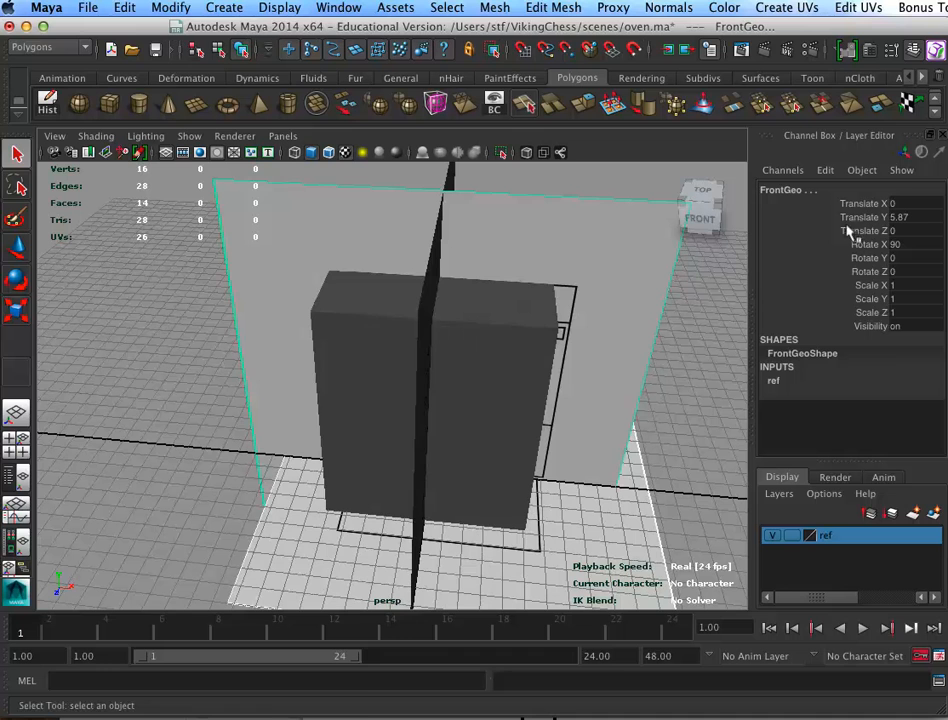
pyautogui.click(817, 214)
pyautogui.moveTo(499, 378); pyautogui.dragTo(461, 377)
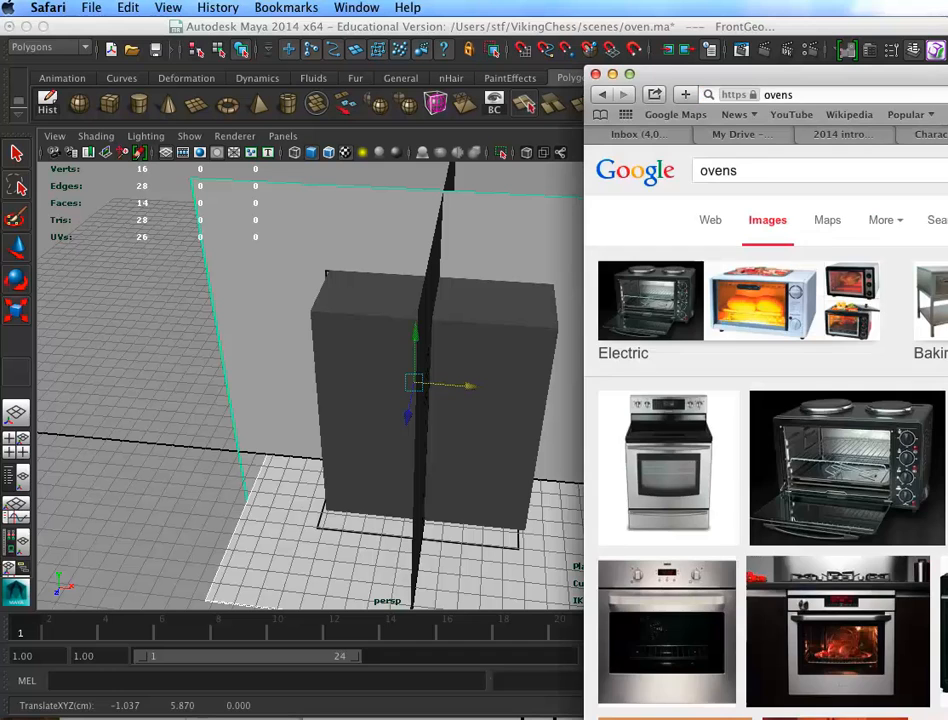
# Look over the Google image results for ovens in Safari and return to the Maya scene
pyautogui.moveTo(947, 74); pyautogui.dragTo(660, 26)
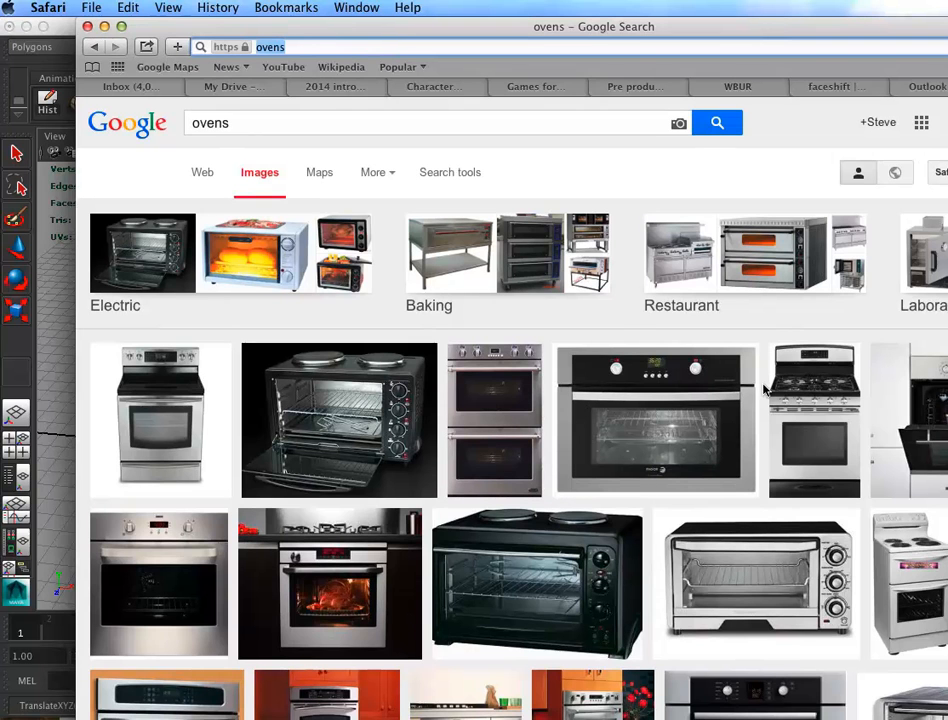
pyautogui.click(104, 26)
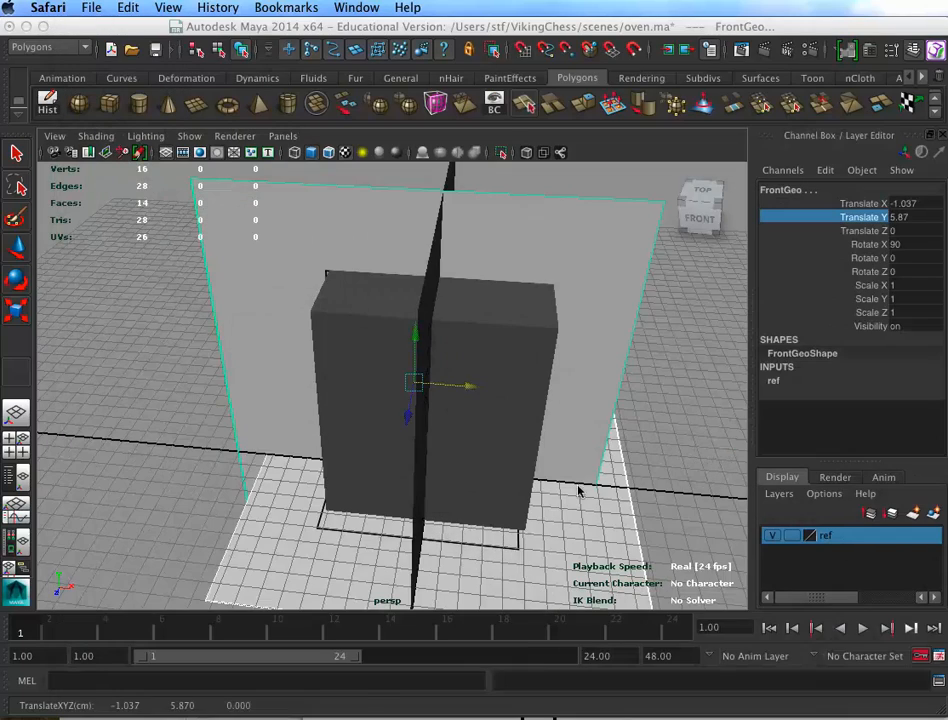
pyautogui.keyDown('alt'); pyautogui.moveTo(578, 491); pyautogui.dragTo(669, 474, button='right'); pyautogui.keyUp('alt')
pyautogui.keyDown('alt'); pyautogui.moveTo(669, 474); pyautogui.dragTo(456, 452); pyautogui.keyUp('alt')
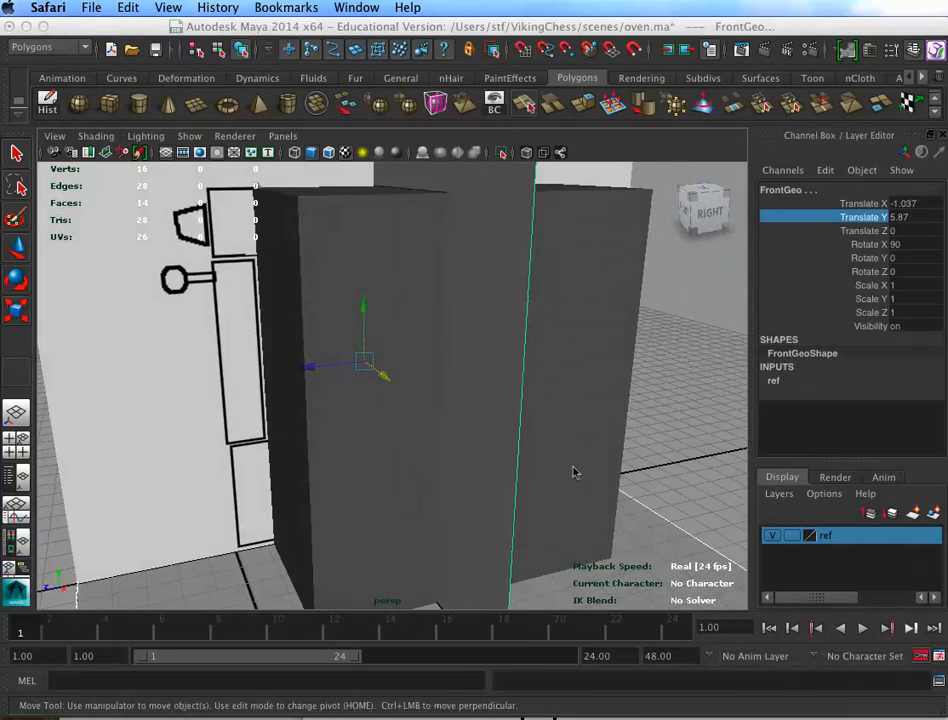
pyautogui.keyDown('alt'); pyautogui.moveTo(573, 468); pyautogui.dragTo(537, 412, button='right'); pyautogui.keyUp('alt')
pyautogui.keyDown('alt'); pyautogui.moveTo(537, 412); pyautogui.dragTo(514, 396); pyautogui.keyUp('alt')
# Set the ref layer's display type back to reference and clear the selection
pyautogui.click(517, 404)
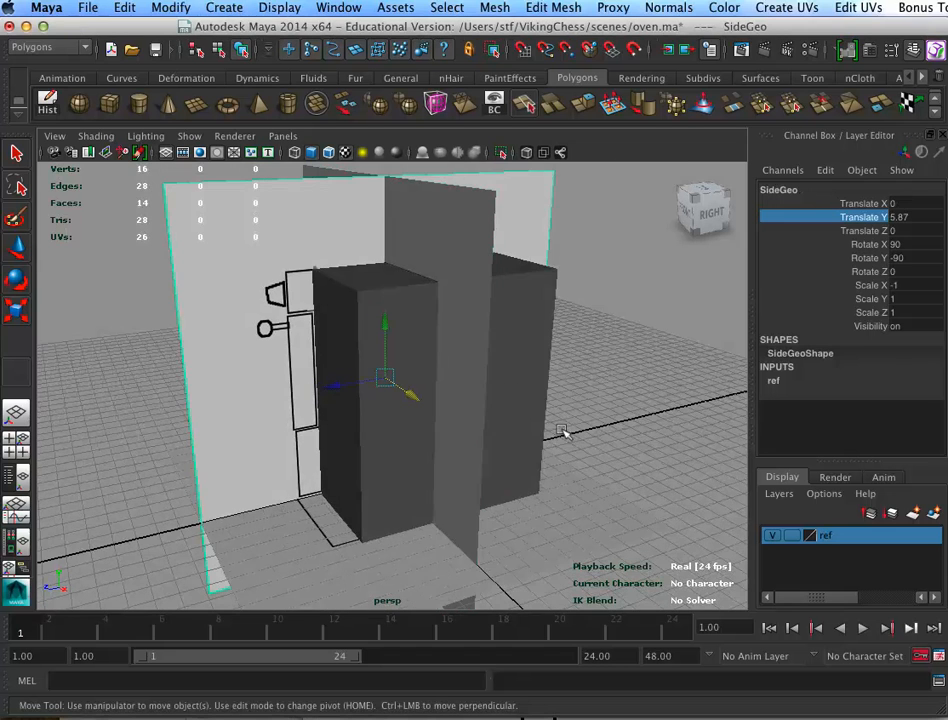
pyautogui.click(789, 536)
pyautogui.click(791, 536)
pyautogui.press('q')
pyautogui.click(610, 522)
# Enlarge the side view, select the cube and show it shaded
pyautogui.press('space')
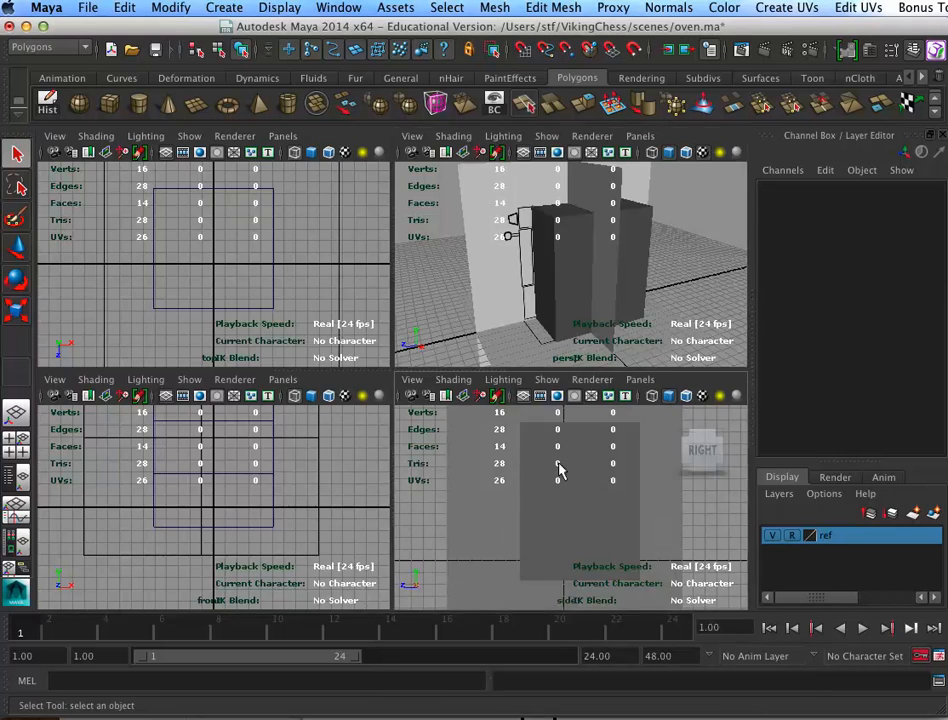
pyautogui.press('space')
pyautogui.click(489, 423)
pyautogui.press('5')
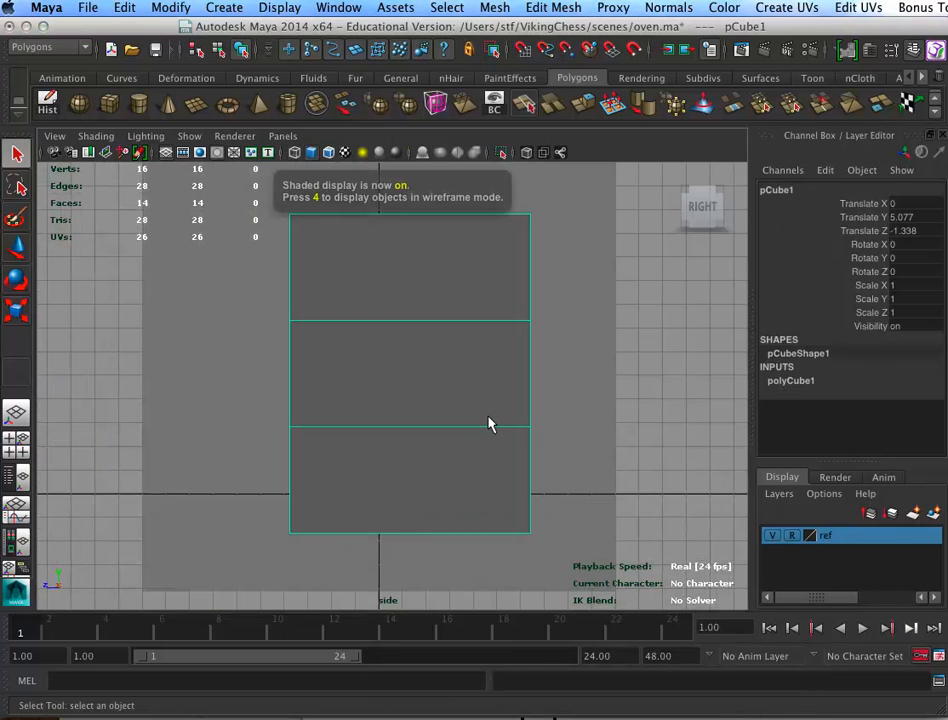
# Display the cube with smooth mesh preview and turn on textured shading in the side view
pyautogui.press('3')
pyautogui.press('1')
pyautogui.press('4')
pyautogui.press('5')
pyautogui.keyDown('alt'); pyautogui.moveTo(514, 430); pyautogui.dragTo(561, 497, button='middle'); pyautogui.keyUp('alt')
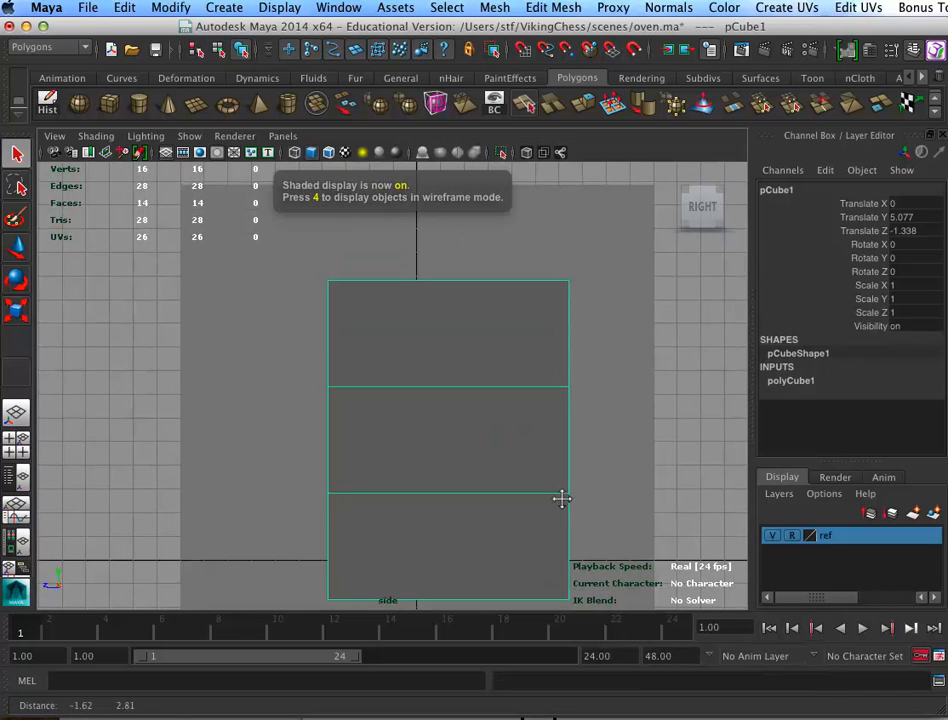
pyautogui.press('3')
pyautogui.press('4')
pyautogui.press('5')
pyautogui.press('6')
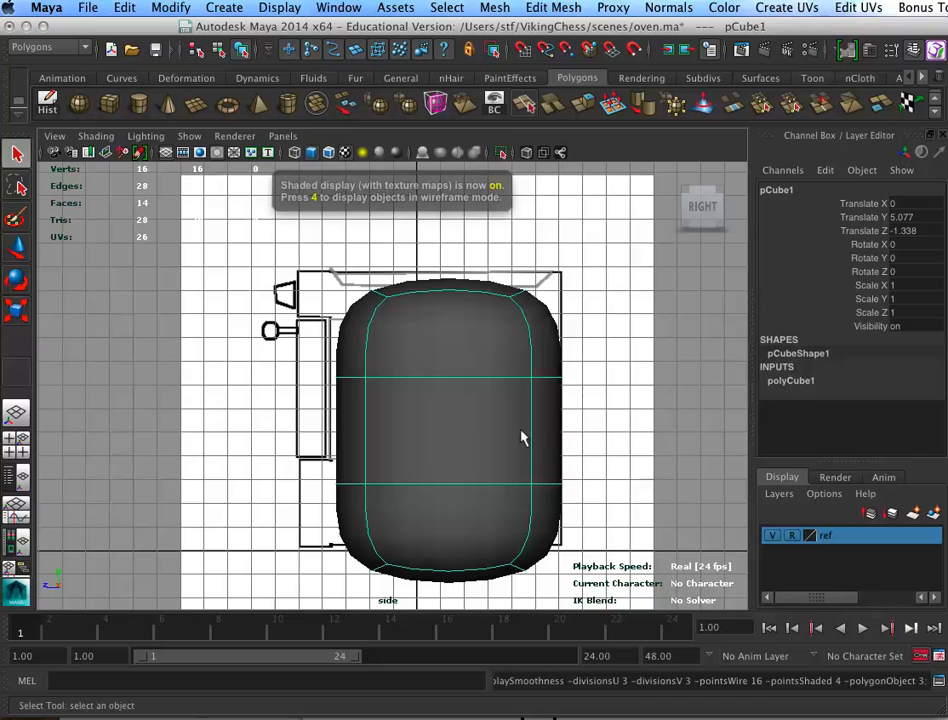
# Turn off the cube's smooth preview and raise its upper middle vertex row to the control panel's lower edge in the side reference
pyautogui.press('1')
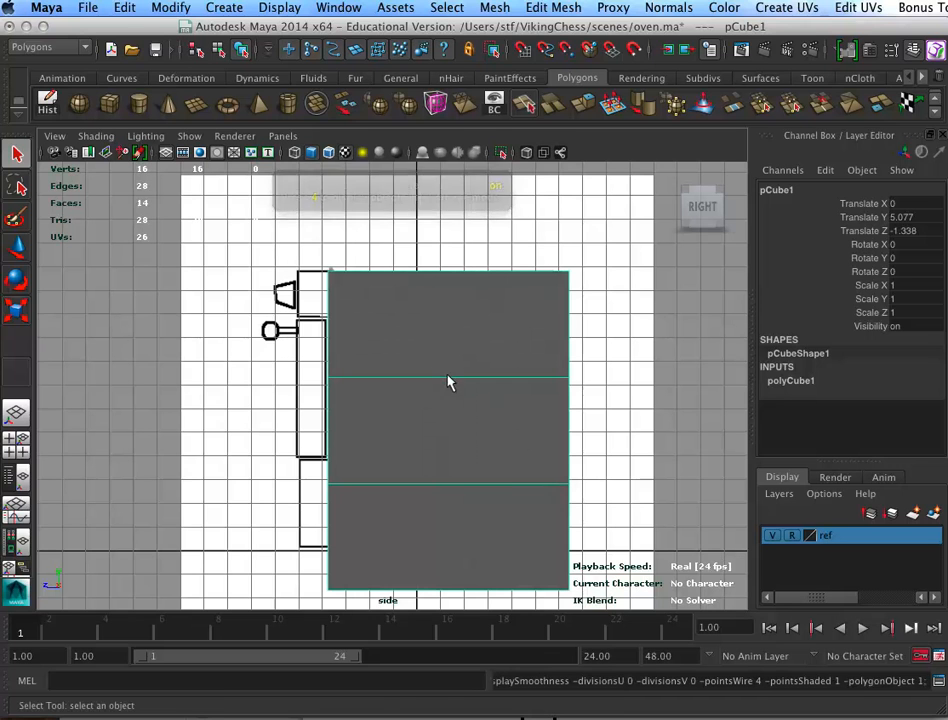
pyautogui.moveTo(442, 376); pyautogui.dragTo(380, 365, button='right')
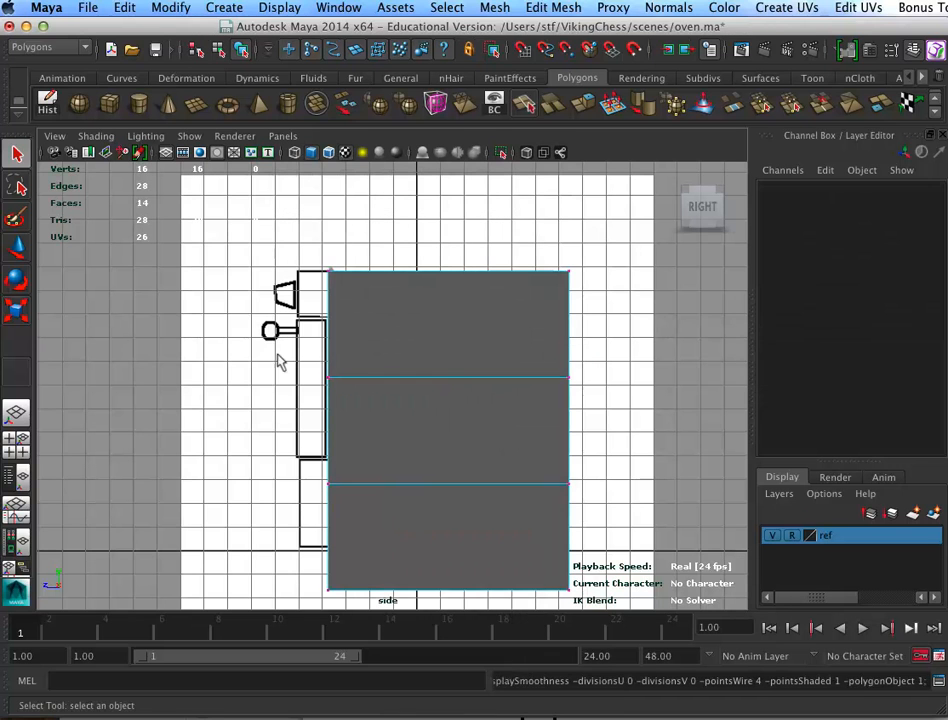
pyautogui.moveTo(277, 355); pyautogui.dragTo(597, 398)
pyautogui.press('w')
pyautogui.moveTo(444, 311); pyautogui.dragTo(426, 248)
# Move the lower middle vertex row up to the door's lower edge and the bottom row to the oven's base line
pyautogui.moveTo(305, 445); pyautogui.dragTo(602, 500)
pyautogui.moveTo(432, 414); pyautogui.dragTo(434, 394)
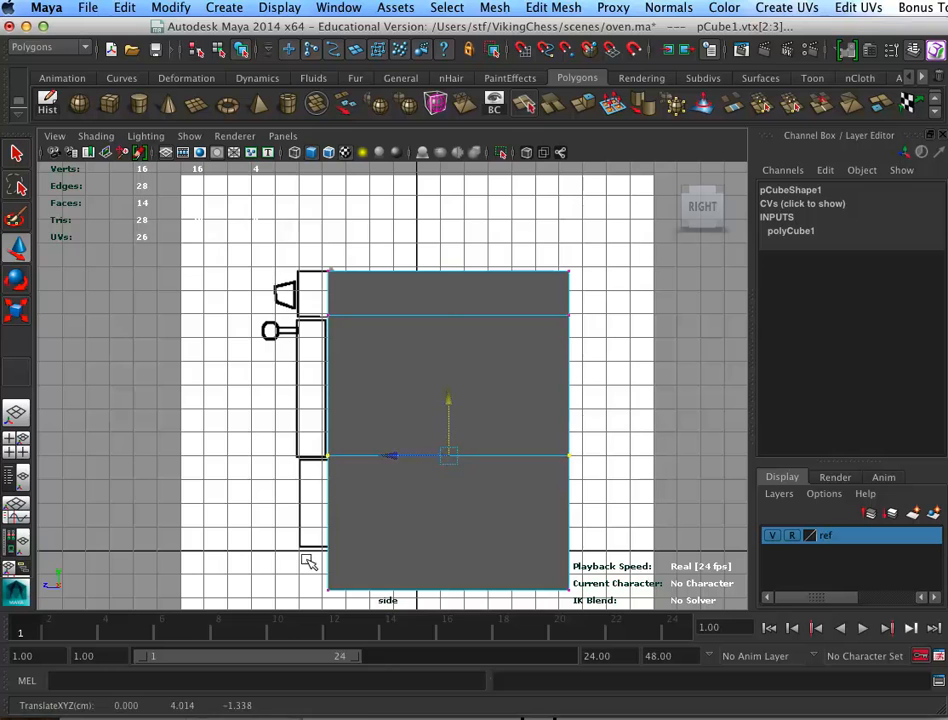
pyautogui.moveTo(309, 563); pyautogui.dragTo(600, 612)
pyautogui.moveTo(447, 534); pyautogui.dragTo(440, 473)
# Show the cube in the enlarged perspective view and select its upper front face in face component mode
pyautogui.keyDown('alt'); pyautogui.moveTo(482, 379); pyautogui.dragTo(503, 410, button='middle'); pyautogui.keyUp('alt')
pyautogui.press('space')
pyautogui.press('space')
pyautogui.keyDown('alt'); pyautogui.moveTo(571, 296); pyautogui.dragTo(449, 332); pyautogui.keyUp('alt')
pyautogui.moveTo(455, 341); pyautogui.dragTo(459, 381, button='right')
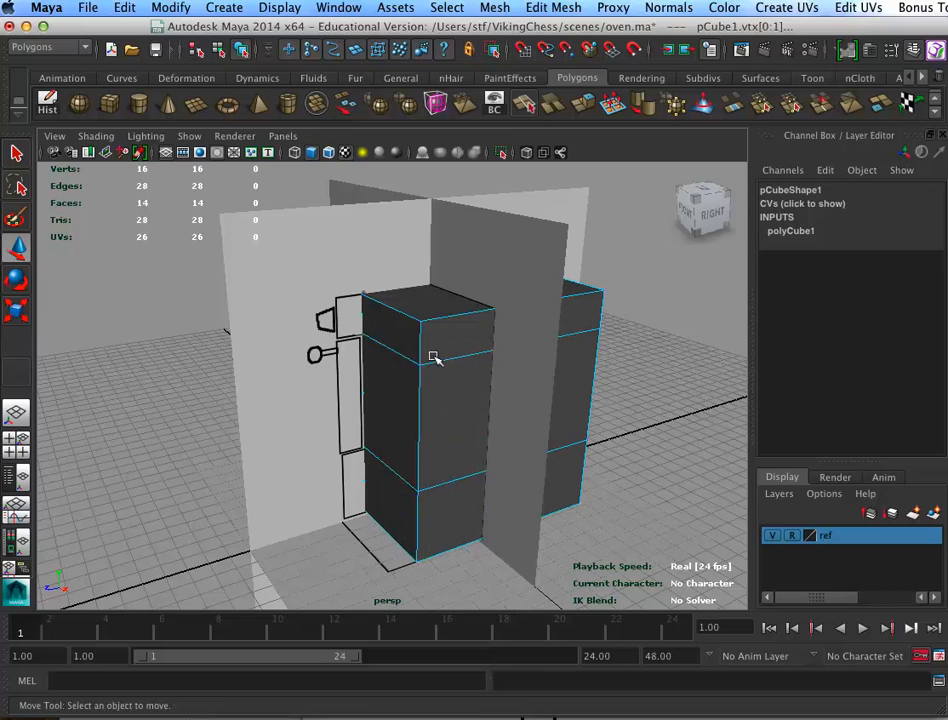
pyautogui.moveTo(326, 294); pyautogui.dragTo(382, 334)
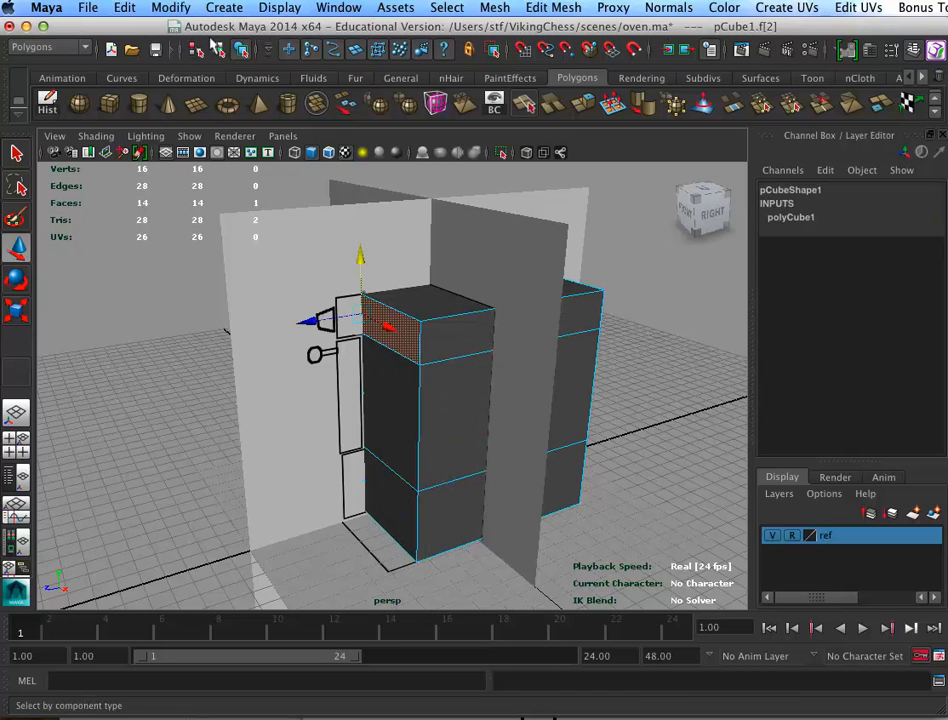
pyautogui.click(216, 47)
pyautogui.click(287, 50)
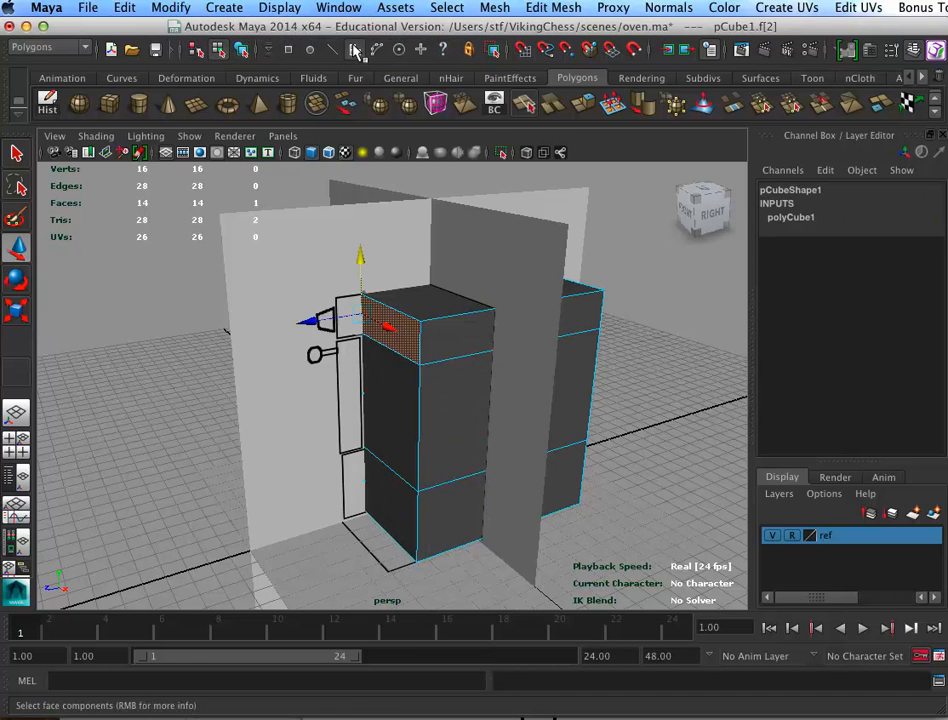
# Try extruding the upper front face outward about 1.25 cm, and undo the extrusion
pyautogui.keyDown('alt'); pyautogui.moveTo(437, 380); pyautogui.dragTo(437, 320); pyautogui.keyUp('alt')
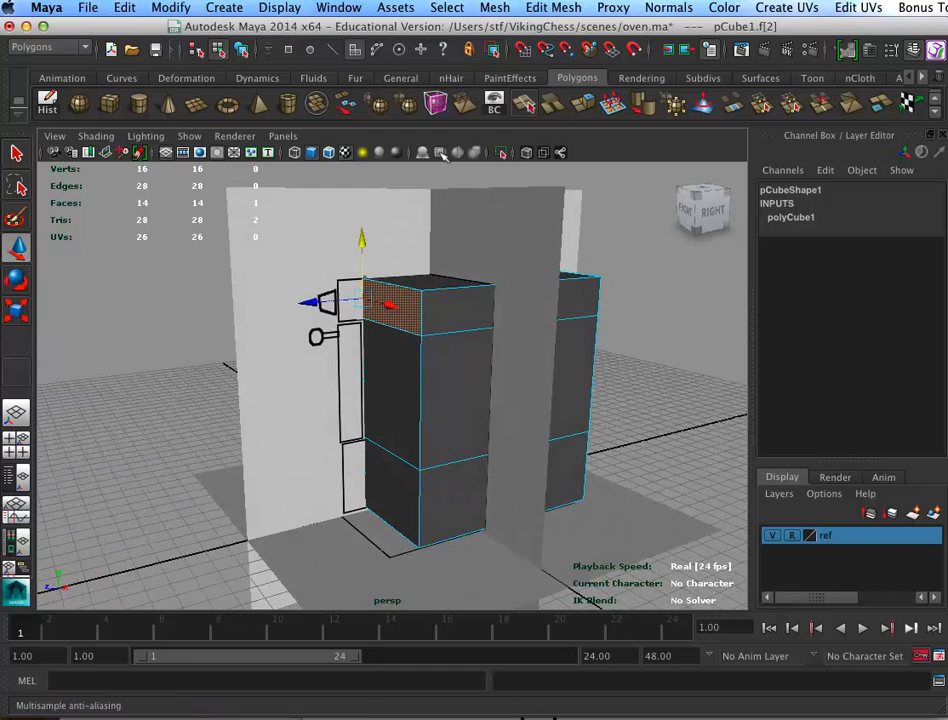
pyautogui.hotkey('ctrl', 'e')
pyautogui.moveTo(298, 290); pyautogui.dragTo(275, 288)
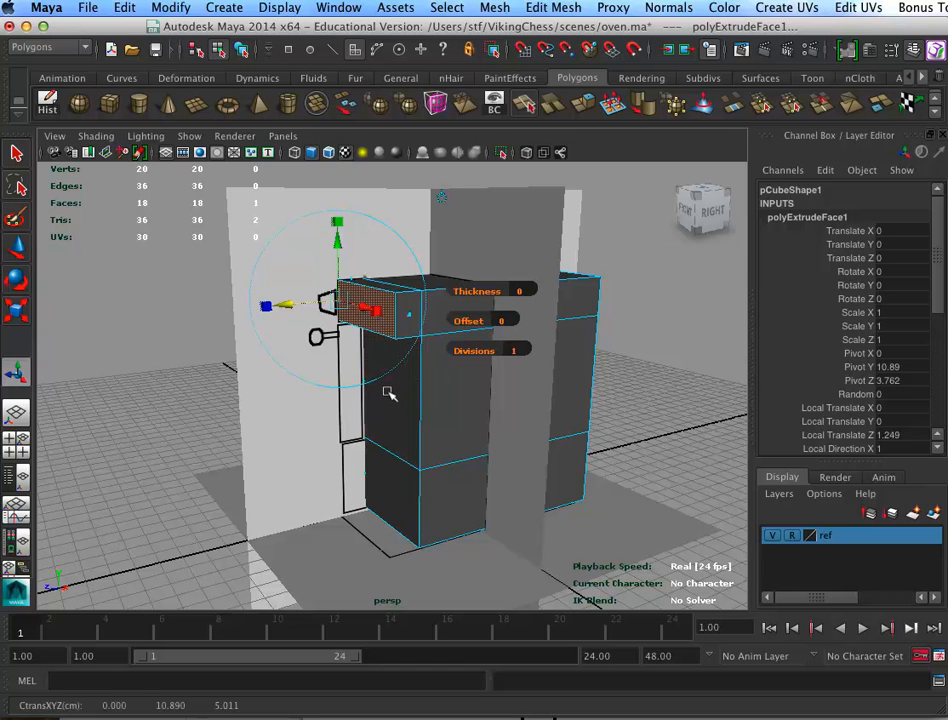
pyautogui.hotkey('ctrl', 'z')
pyautogui.hotkey('ctrl', 'z')
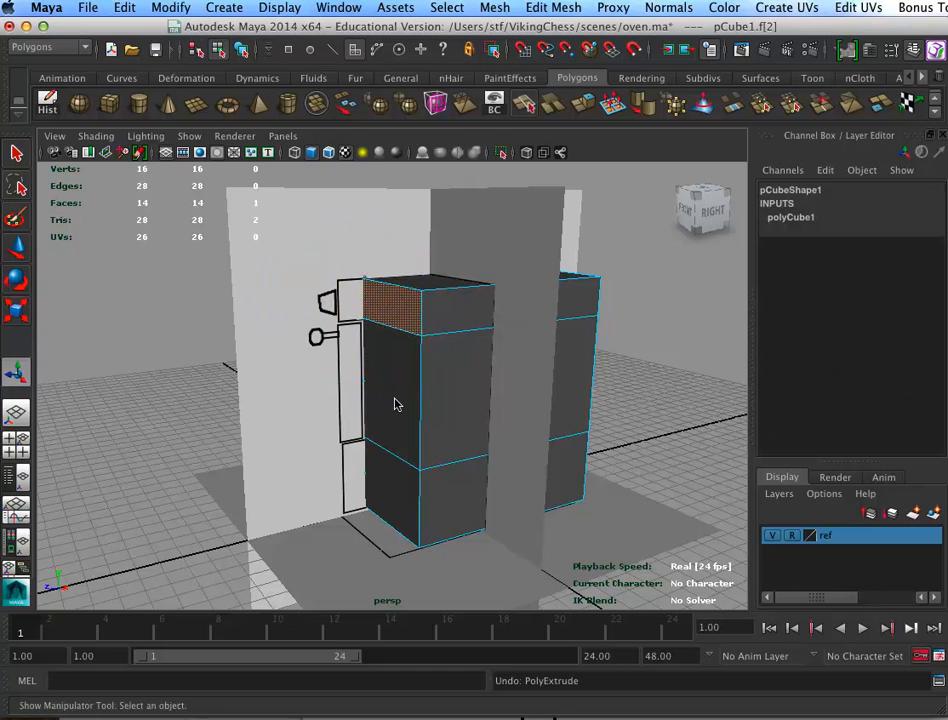
# Try extruding the middle front face inward about 1.4 cm, and undo the extrusion
pyautogui.click(367, 345)
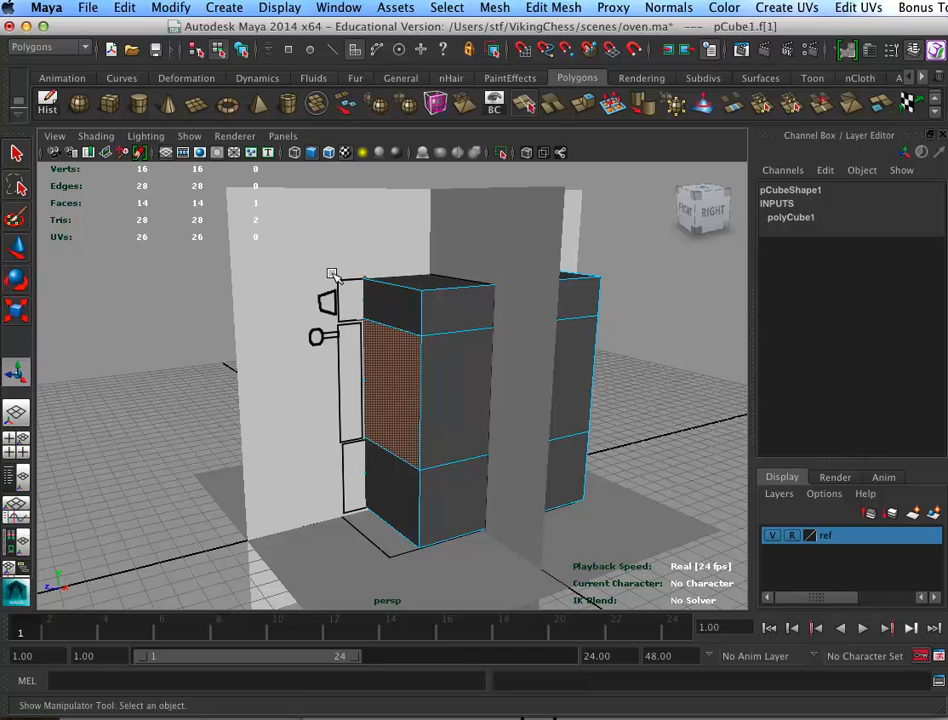
pyautogui.click(410, 100)
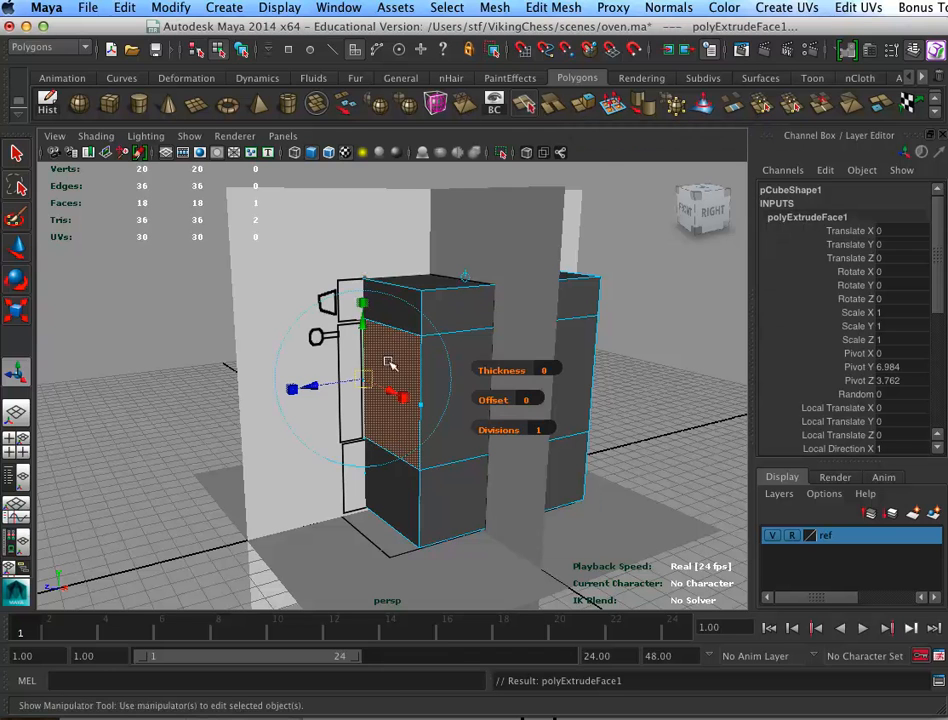
pyautogui.moveTo(307, 369)
pyautogui.mouseDown()
pyautogui.moveTo(326, 374)
pyautogui.moveTo(325, 364)
pyautogui.mouseUp()
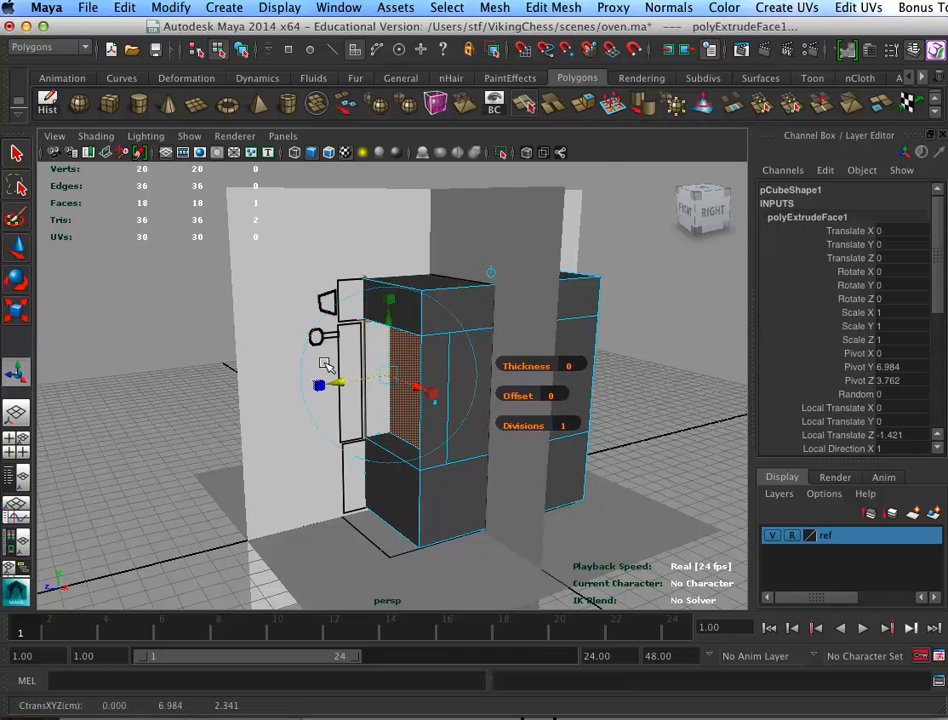
pyautogui.hotkey('ctrl', 'z')
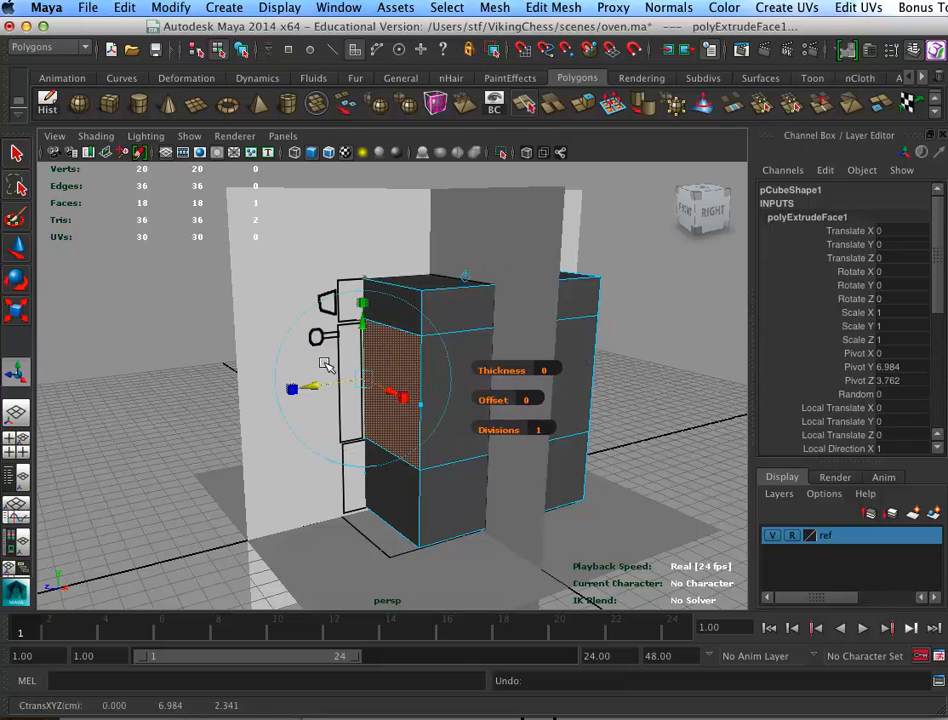
pyautogui.hotkey('ctrl', 'z')
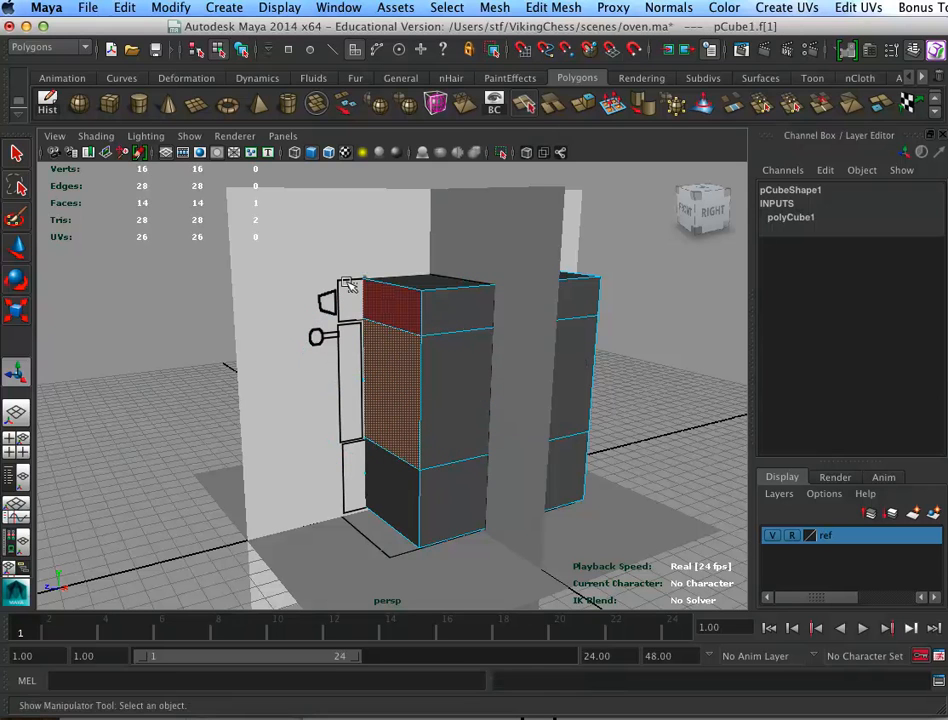
# Extrude the upper front face outward about 1.36 cm to the control panel's front line in the side reference
pyautogui.click(415, 295)
pyautogui.click(553, 100)
pyautogui.moveTo(298, 306); pyautogui.dragTo(265, 300)
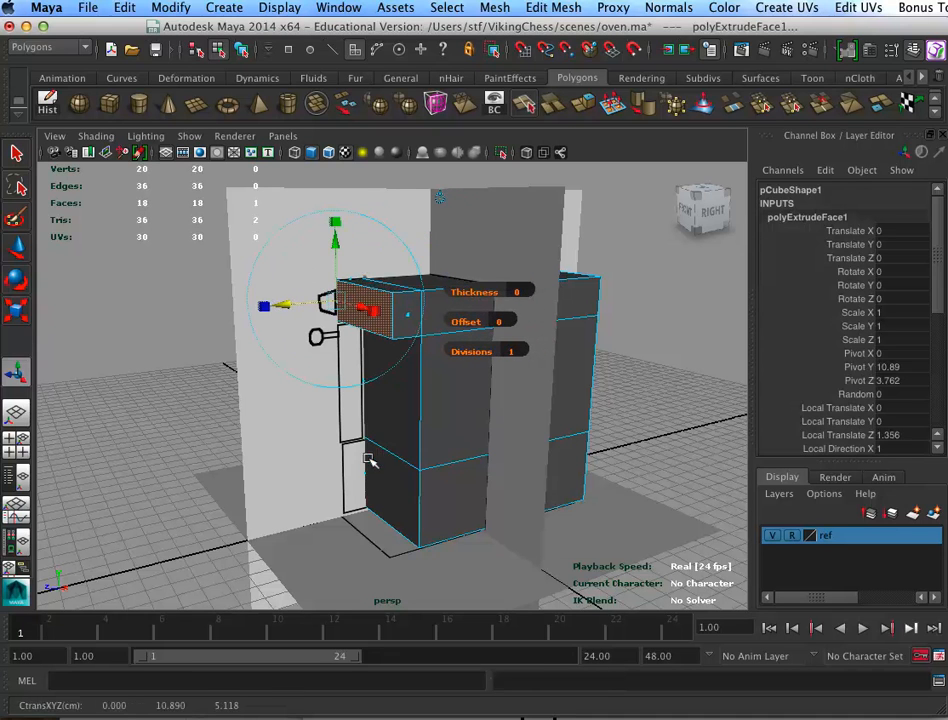
# Extrude the lower front face outward to the front line of the bottom section in the side reference
pyautogui.click(353, 465)
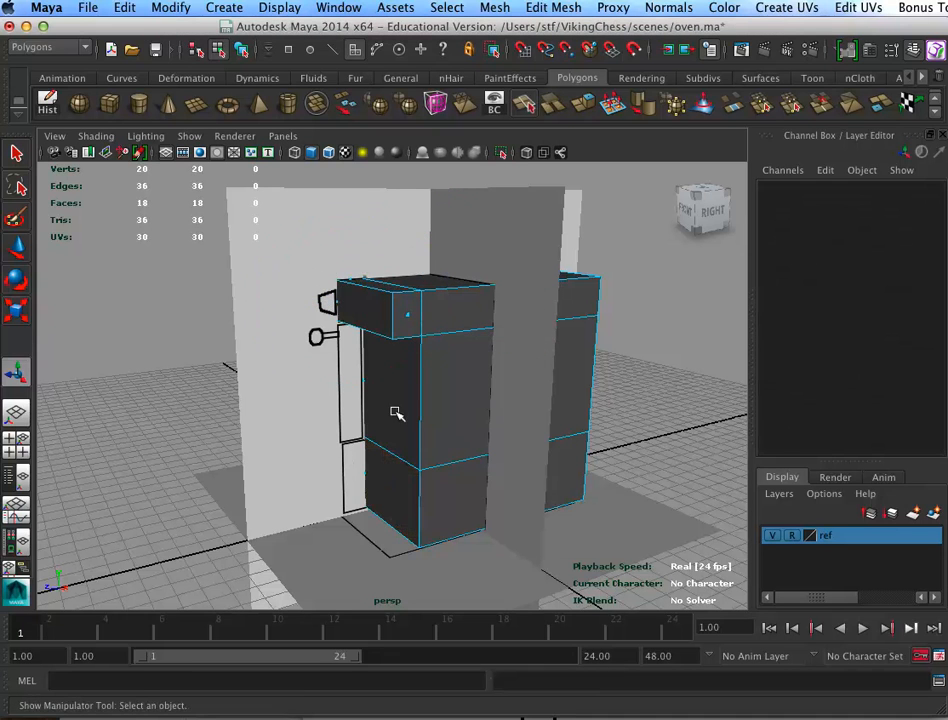
pyautogui.click(357, 473)
pyautogui.click(579, 104)
pyautogui.moveTo(311, 470); pyautogui.dragTo(450, 367)
# Select the middle front face in wireframe and return the perspective view to shaded display
pyautogui.moveTo(577, 413)
pyautogui.keyDown('alt'); pyautogui.mouseDown()
pyautogui.moveTo(521, 419)
pyautogui.moveTo(563, 408)
pyautogui.moveTo(525, 448)
pyautogui.moveTo(546, 491)
pyautogui.moveTo(457, 470)
pyautogui.moveTo(664, 442)
pyautogui.moveTo(525, 448)
pyautogui.moveTo(493, 408)
pyautogui.moveTo(529, 461)
pyautogui.moveTo(398, 533)
pyautogui.moveTo(346, 440)
pyautogui.moveTo(493, 449)
pyautogui.moveTo(381, 438)
pyautogui.moveTo(474, 379)
pyautogui.moveTo(444, 403)
pyautogui.moveTo(455, 410)
pyautogui.moveTo(438, 404)
pyautogui.moveTo(396, 442)
pyautogui.moveTo(385, 431)
pyautogui.moveTo(396, 415)
pyautogui.moveTo(508, 438)
pyautogui.moveTo(558, 428)
pyautogui.moveTo(524, 429)
pyautogui.moveTo(590, 388)
pyautogui.moveTo(535, 409)
pyautogui.mouseUp(); pyautogui.keyUp('alt')
pyautogui.press('4')
pyautogui.click(404, 408)
pyautogui.press('5')
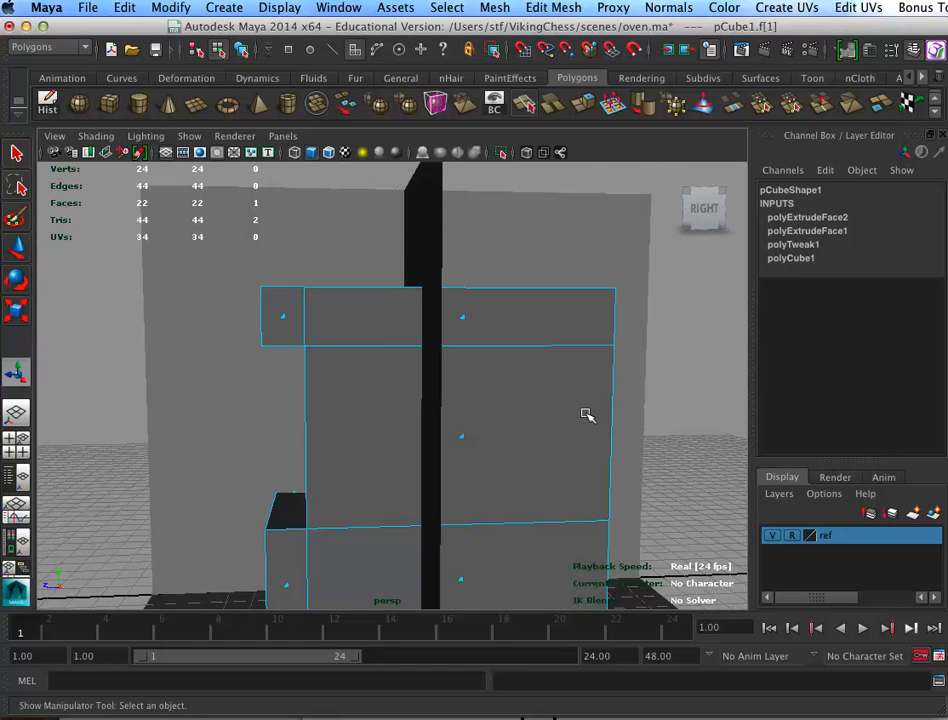
# Hide polygons in the perspective view and turn on textured shading to expose the reference images
pyautogui.click(186, 136)
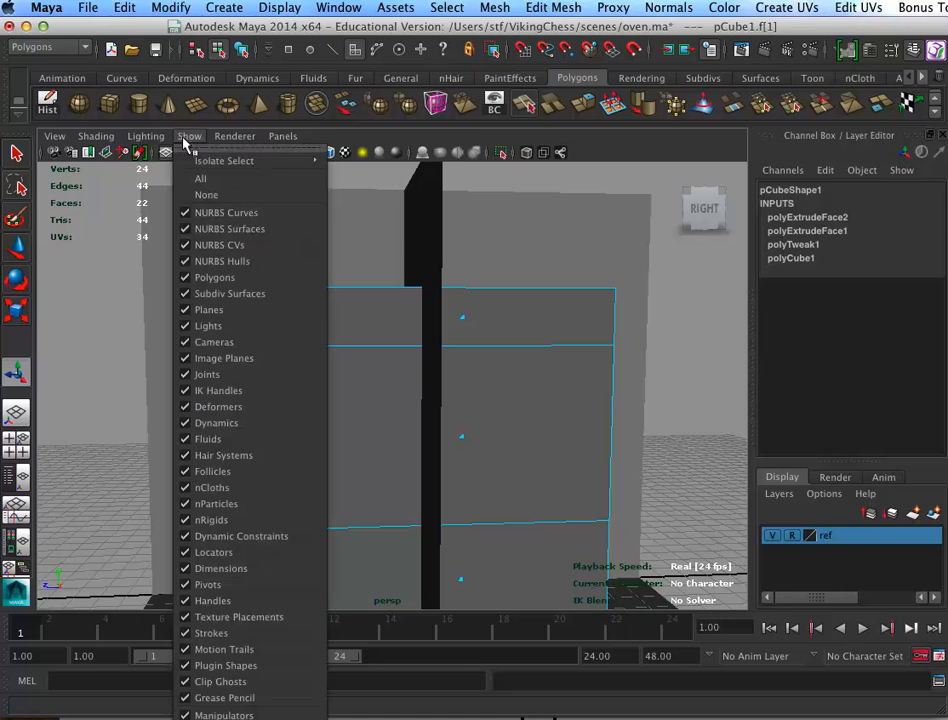
pyautogui.click(232, 277)
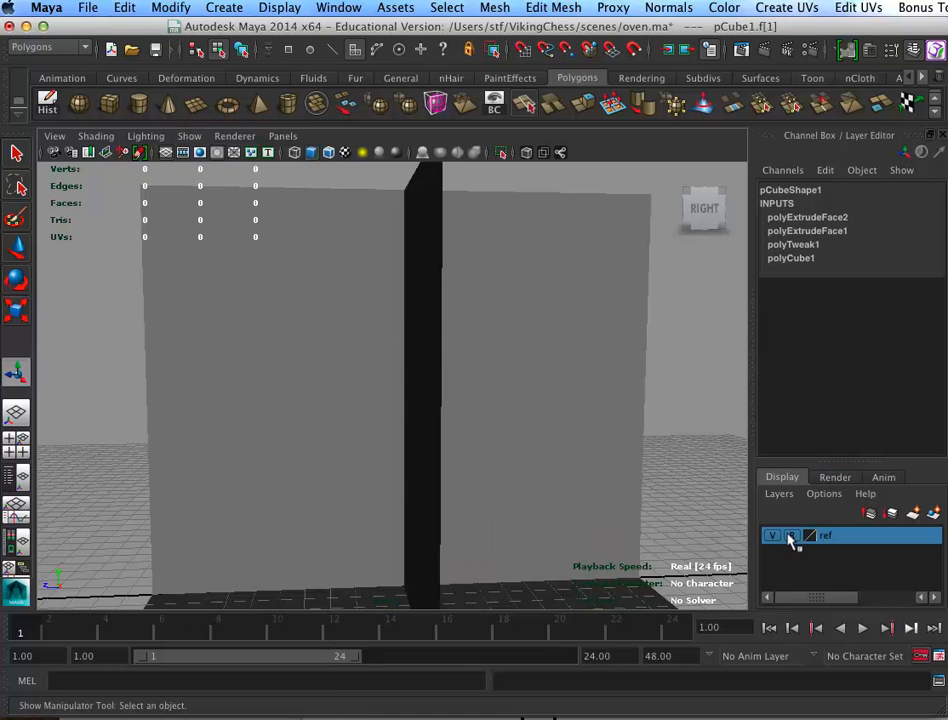
pyautogui.keyDown('alt'); pyautogui.moveTo(670, 518); pyautogui.dragTo(670, 503); pyautogui.keyUp('alt')
pyautogui.press('6')
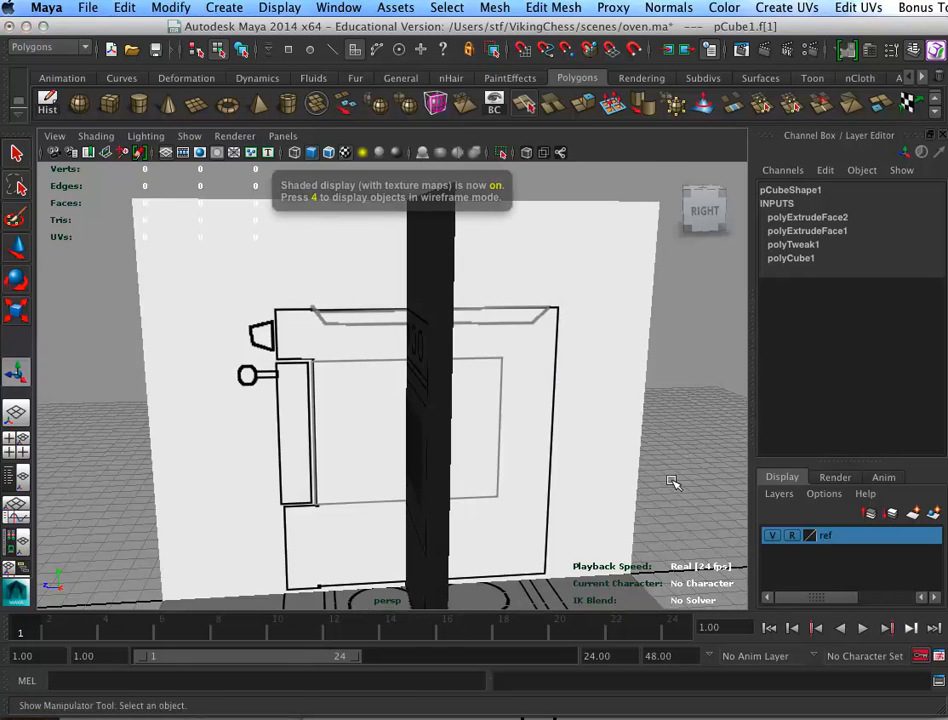
# Examine the side reference's door, cavity and cooktop outlines and compare them with the front reference
pyautogui.moveTo(485, 497)
pyautogui.keyDown('alt'); pyautogui.mouseDown()
pyautogui.moveTo(460, 445)
pyautogui.moveTo(461, 482)
pyautogui.moveTo(462, 322)
pyautogui.mouseUp(); pyautogui.keyUp('alt')
pyautogui.keyDown('alt'); pyautogui.moveTo(330, 467); pyautogui.dragTo(346, 350); pyautogui.keyUp('alt')
pyautogui.keyDown('alt'); pyautogui.moveTo(493, 378); pyautogui.dragTo(381, 350); pyautogui.keyUp('alt')
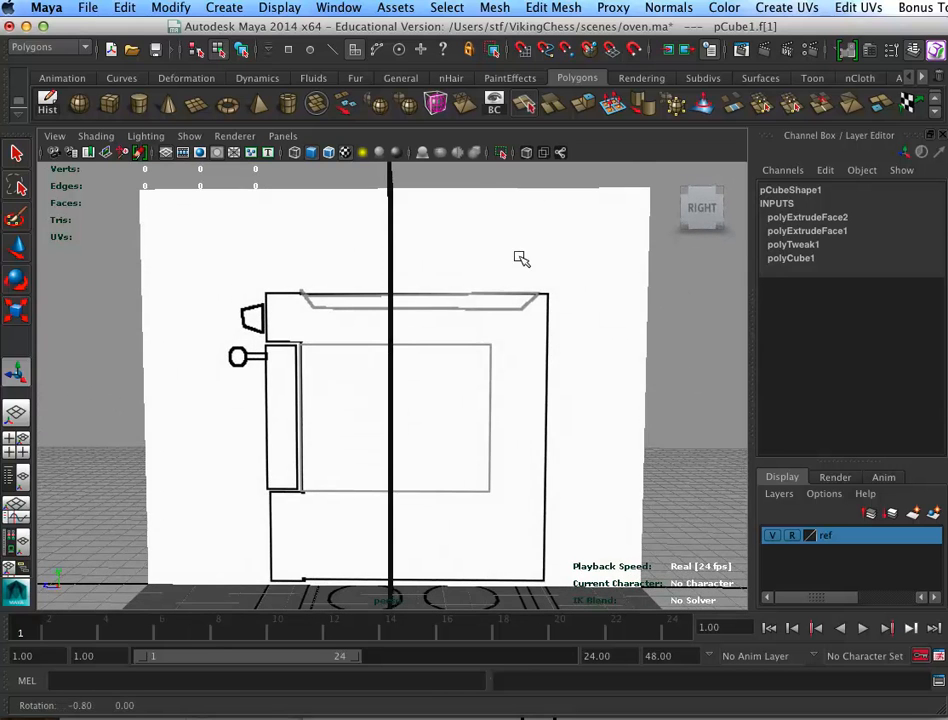
pyautogui.keyDown('alt'); pyautogui.moveTo(492, 388); pyautogui.dragTo(461, 427); pyautogui.keyUp('alt')
pyautogui.keyDown('alt'); pyautogui.moveTo(461, 427); pyautogui.dragTo(514, 432, button='right'); pyautogui.keyUp('alt')
pyautogui.keyDown('alt'); pyautogui.moveTo(514, 432); pyautogui.dragTo(644, 454, button='middle'); pyautogui.keyUp('alt')
pyautogui.keyDown('alt'); pyautogui.moveTo(620, 462); pyautogui.dragTo(659, 463, button='right'); pyautogui.keyUp('alt')
pyautogui.keyDown('alt'); pyautogui.moveTo(575, 433); pyautogui.dragTo(405, 397, button='middle'); pyautogui.keyUp('alt')
pyautogui.keyDown('alt'); pyautogui.moveTo(465, 310); pyautogui.dragTo(553, 390); pyautogui.keyUp('alt')
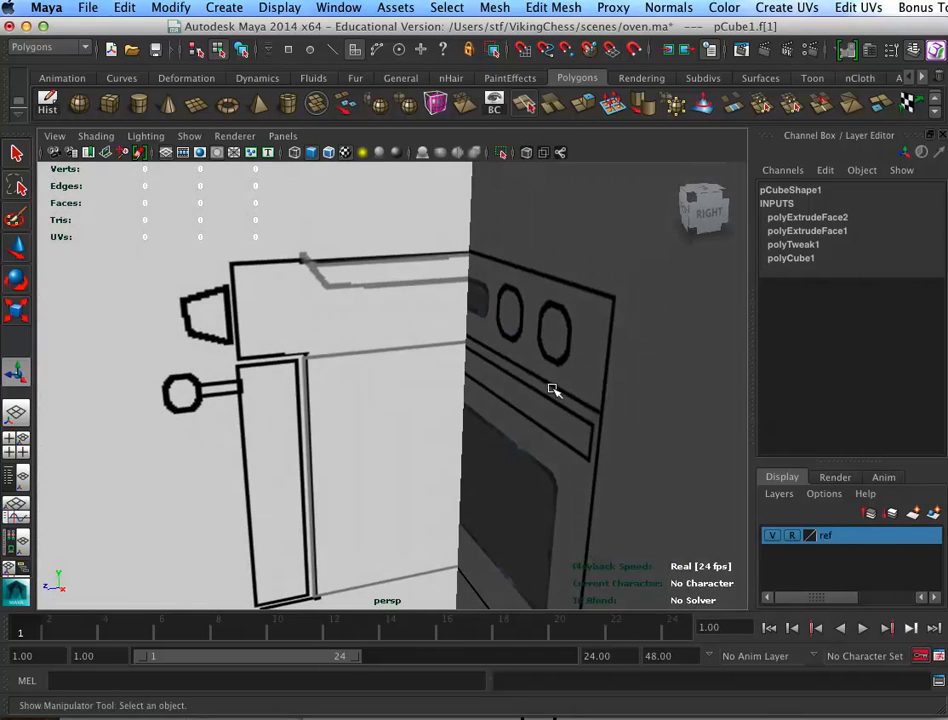
# Show the polygons in the perspective view again, with the oven's recessed front in sight
pyautogui.click(189, 136)
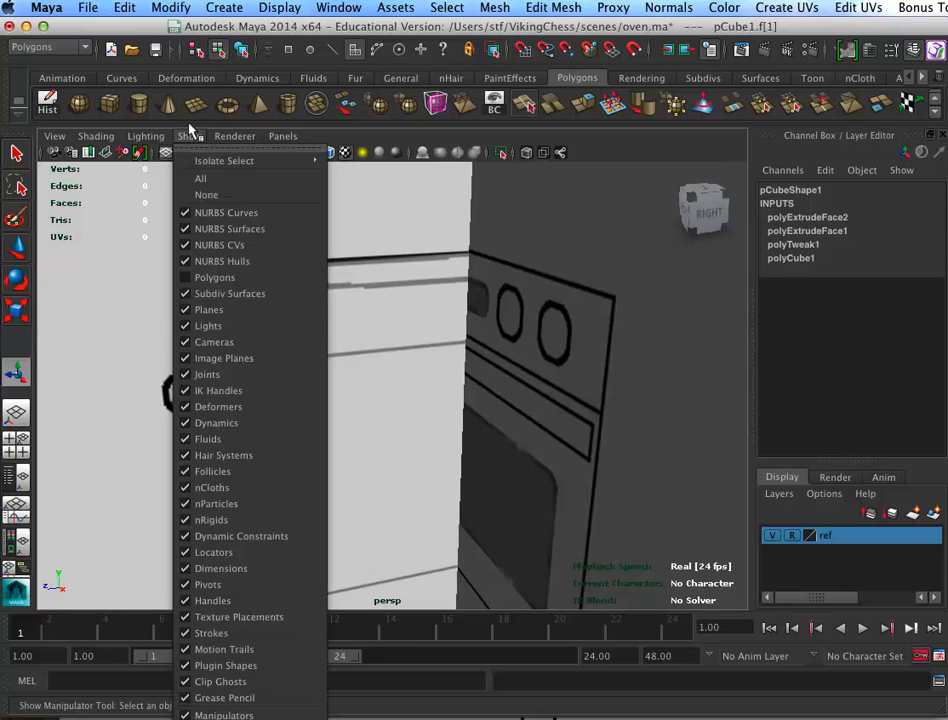
pyautogui.click(205, 272)
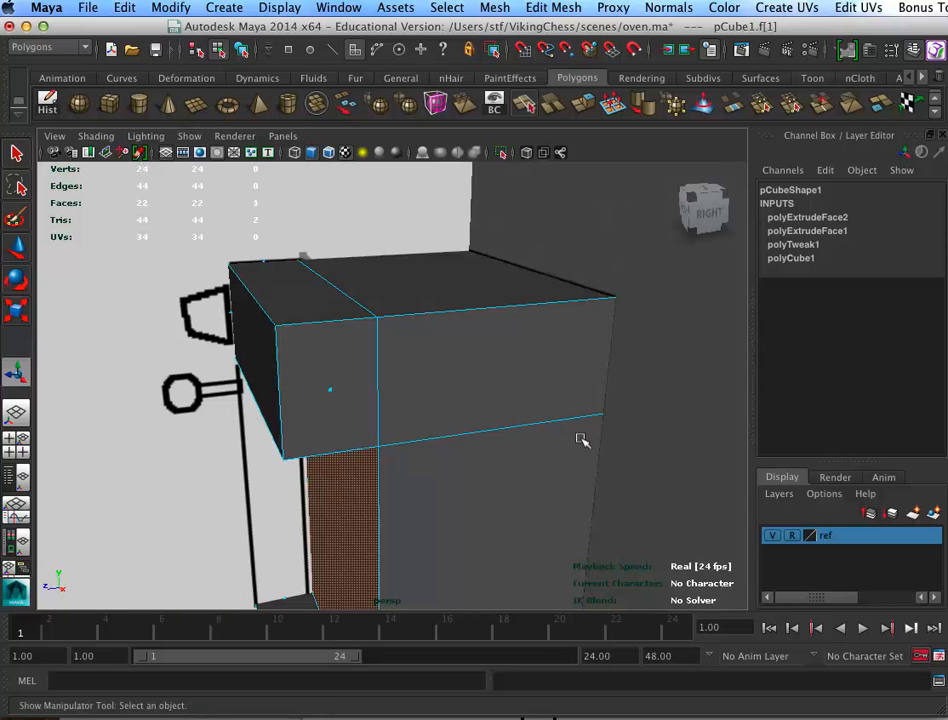
pyautogui.keyDown('alt'); pyautogui.moveTo(582, 440); pyautogui.dragTo(406, 402, button='right'); pyautogui.keyUp('alt')
pyautogui.keyDown('alt'); pyautogui.moveTo(406, 402); pyautogui.dragTo(500, 433); pyautogui.keyUp('alt')
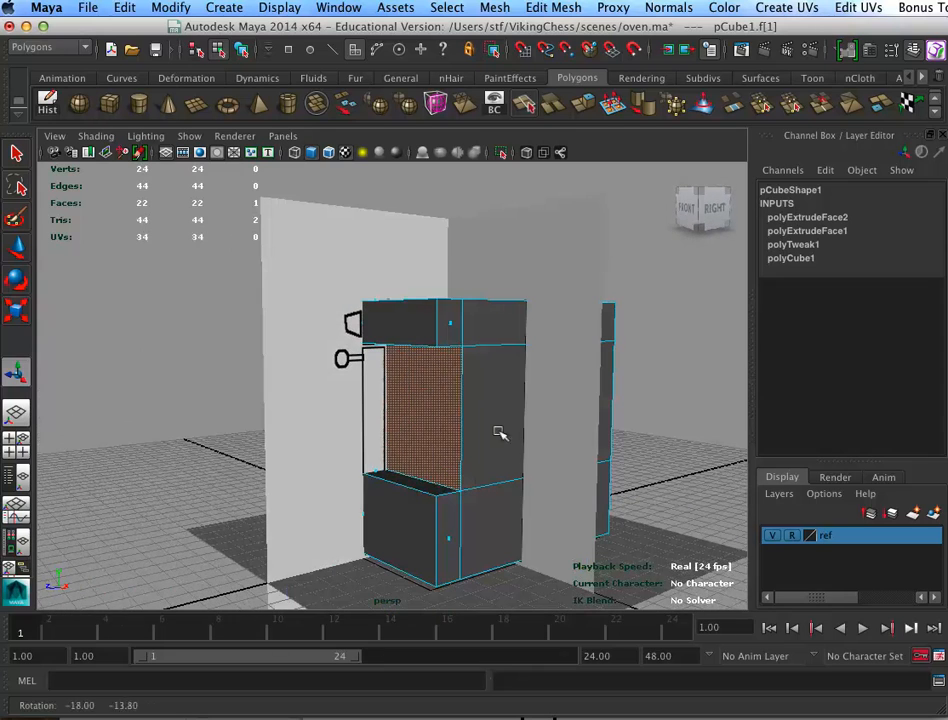
# Extrude the middle front face and scale the new face down in height and width to leave a frame around it
pyautogui.click(581, 101)
pyautogui.keyDown('alt'); pyautogui.moveTo(471, 425); pyautogui.dragTo(617, 448, button='right'); pyautogui.keyUp('alt')
pyautogui.moveTo(377, 335); pyautogui.dragTo(382, 351)
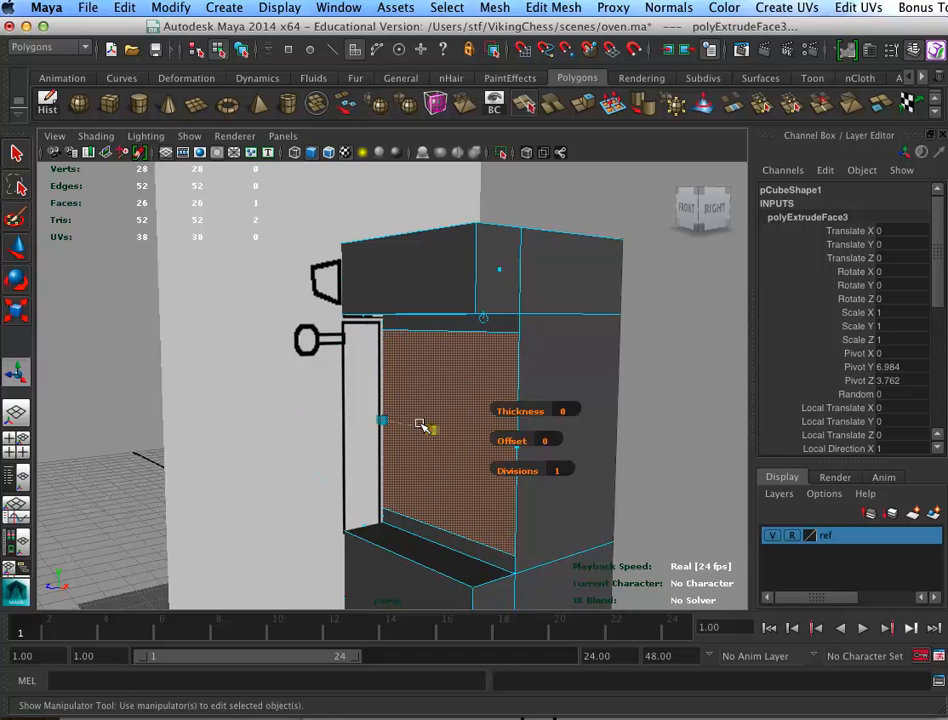
pyautogui.moveTo(422, 423); pyautogui.dragTo(414, 421)
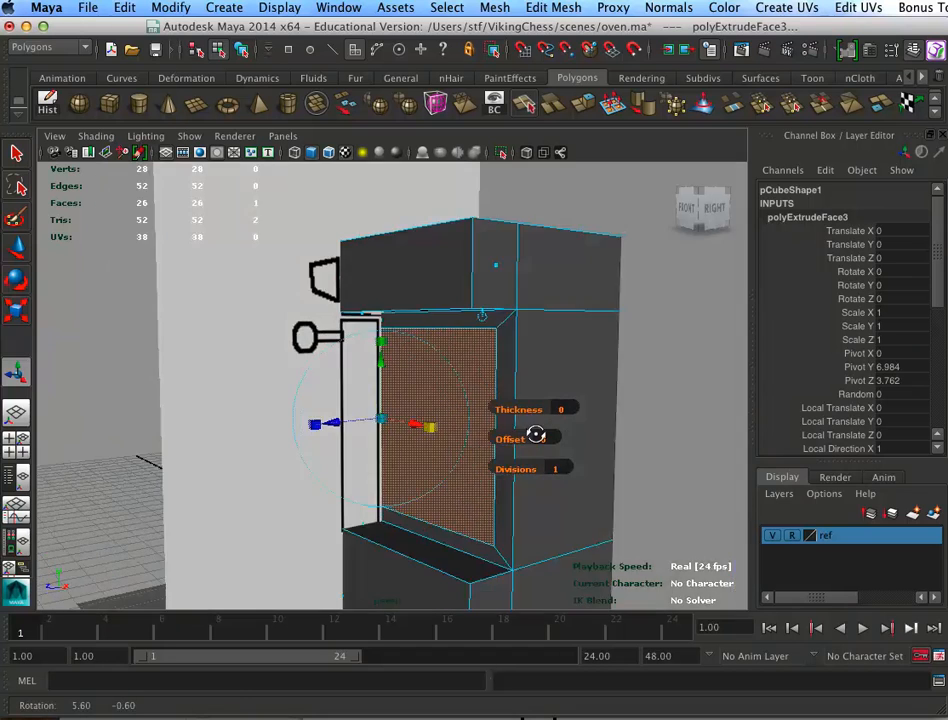
pyautogui.keyDown('alt'); pyautogui.moveTo(535, 436); pyautogui.dragTo(478, 442); pyautogui.keyUp('alt')
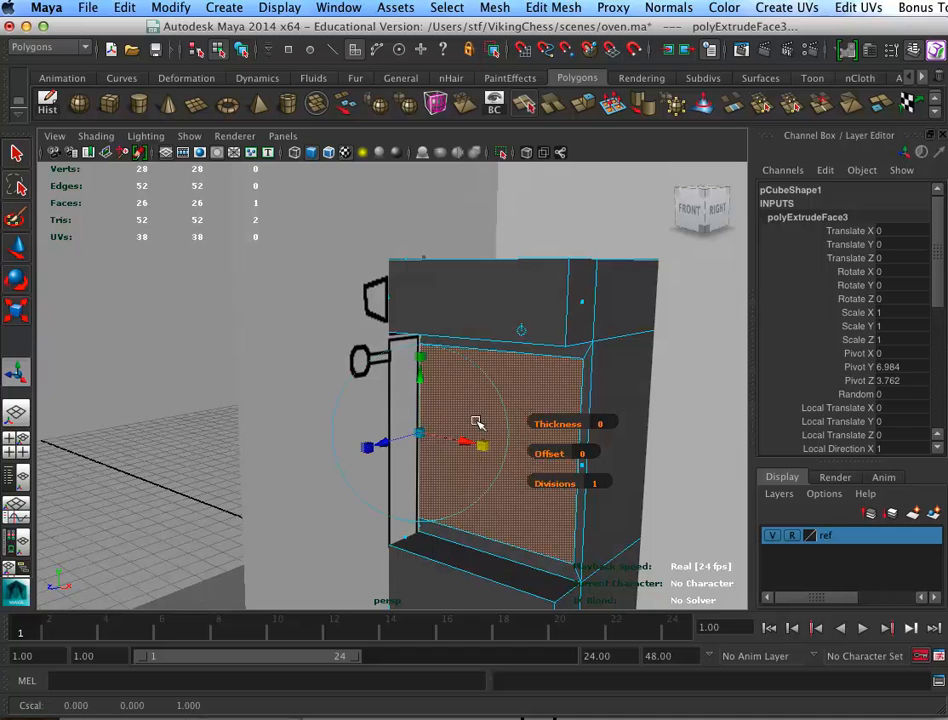
# Refine the inset face, scaling its height to about 0.89 and narrowing its width slightly
pyautogui.click(553, 9)
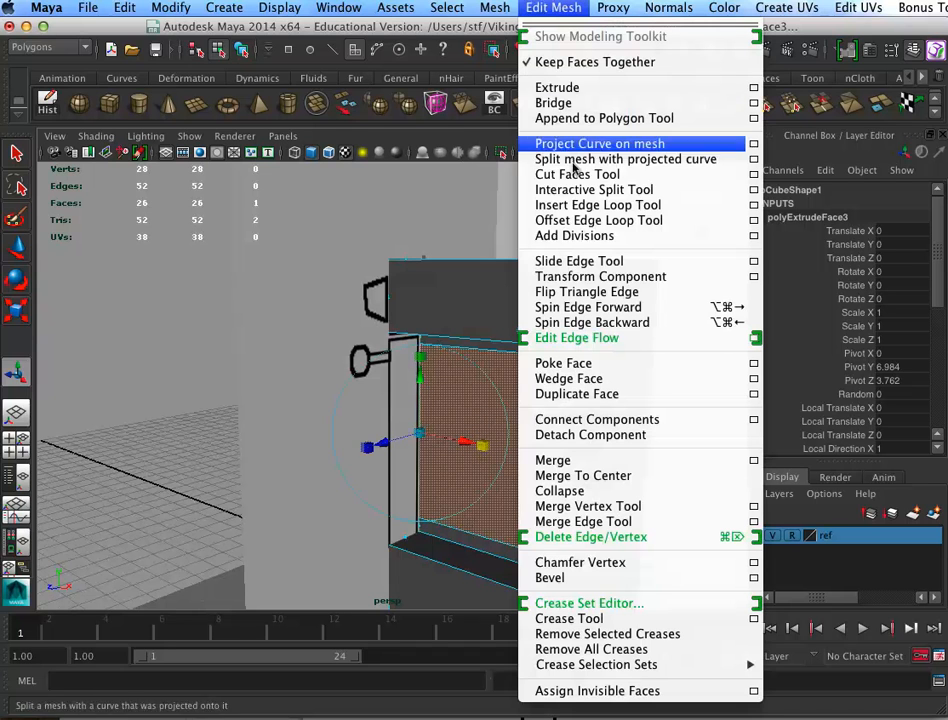
pyautogui.click(565, 88)
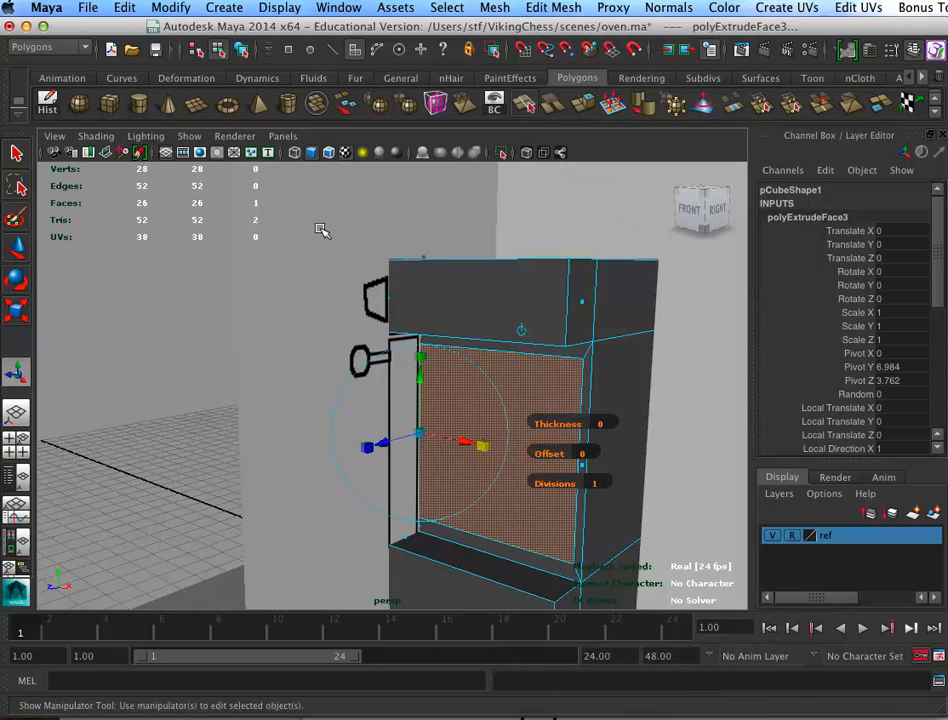
pyautogui.keyDown('alt'); pyautogui.moveTo(509, 444); pyautogui.dragTo(577, 459, button='right'); pyautogui.keyUp('alt')
pyautogui.moveTo(430, 373); pyautogui.dragTo(416, 342)
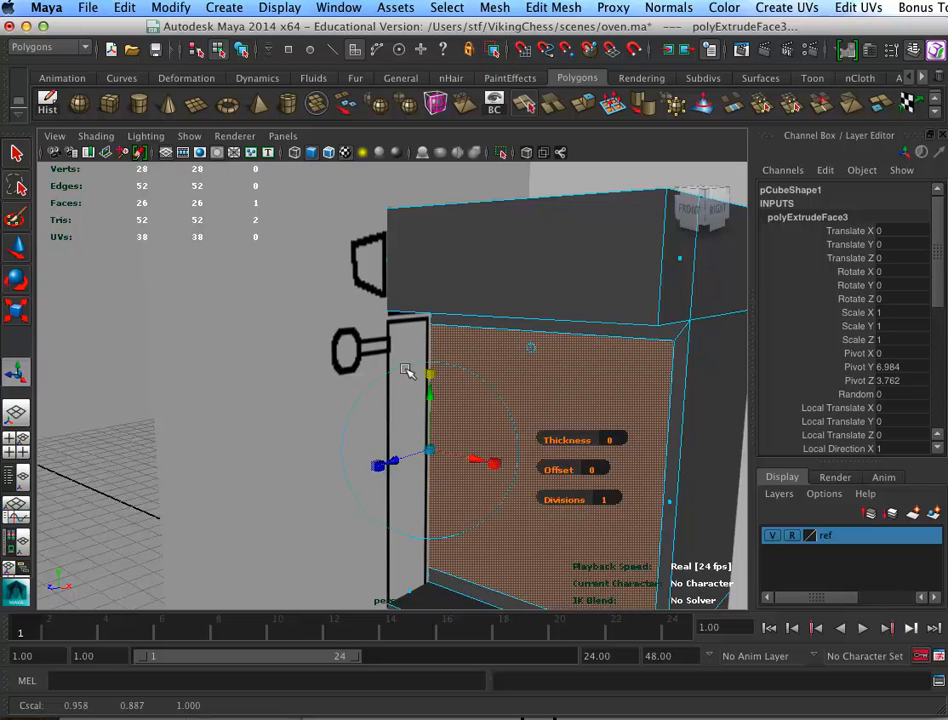
pyautogui.moveTo(483, 456); pyautogui.dragTo(472, 441)
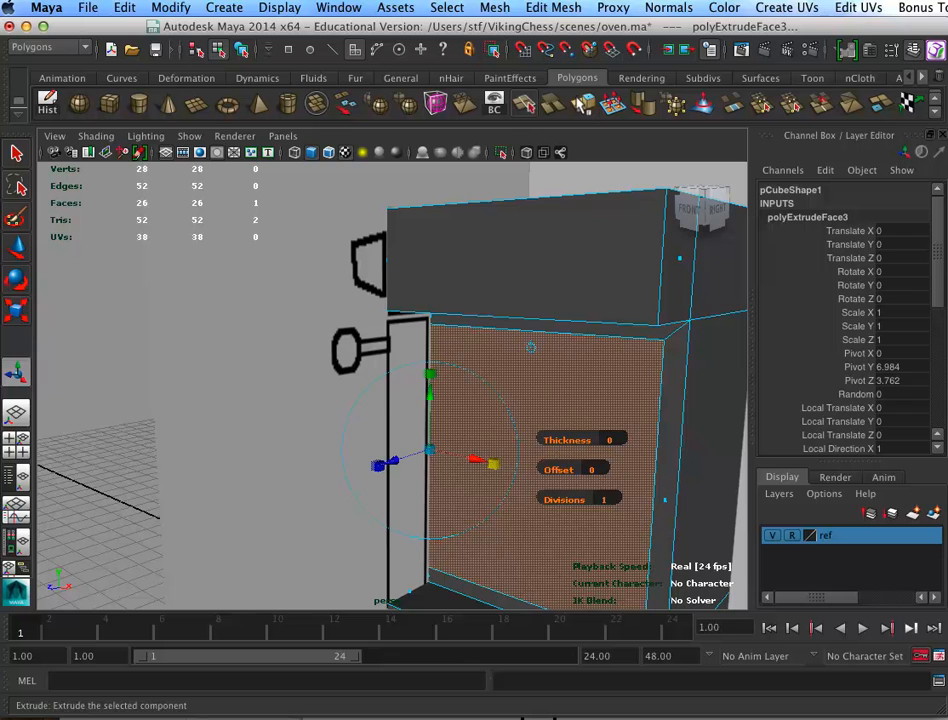
# Extrude the inset face again and push it about 4 cm into the body to form the oven cavity
pyautogui.click(582, 102)
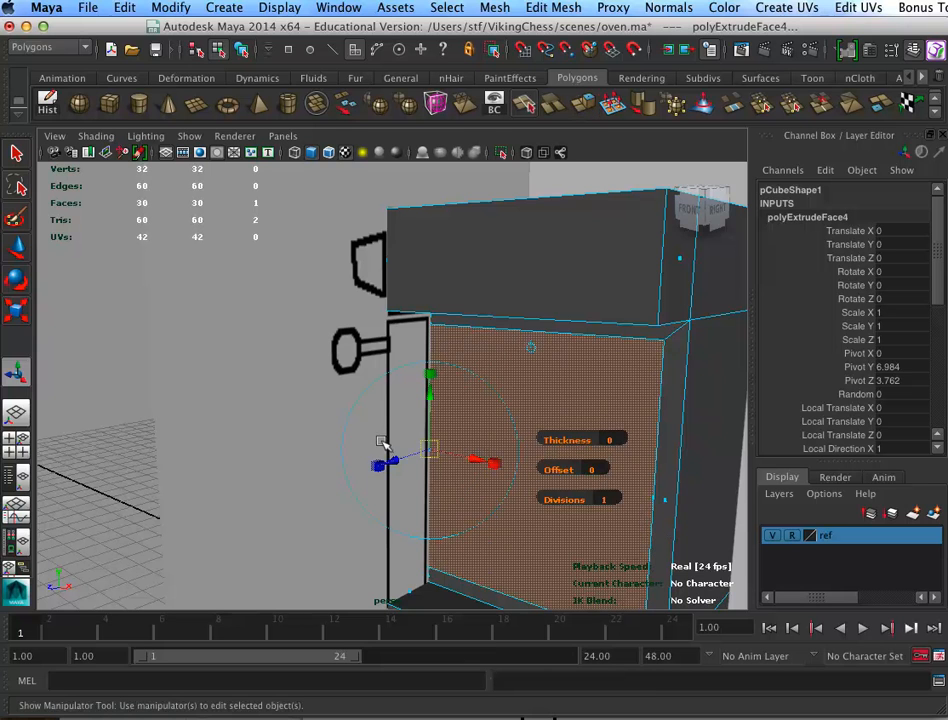
pyautogui.click(401, 443)
pyautogui.press('z')
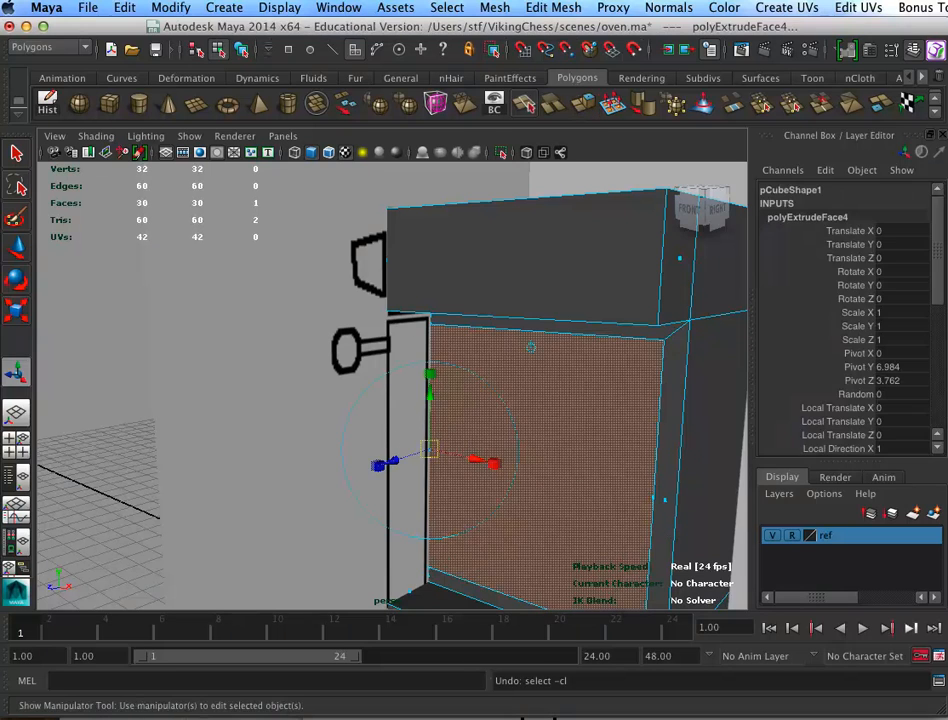
pyautogui.moveTo(383, 456); pyautogui.dragTo(484, 398)
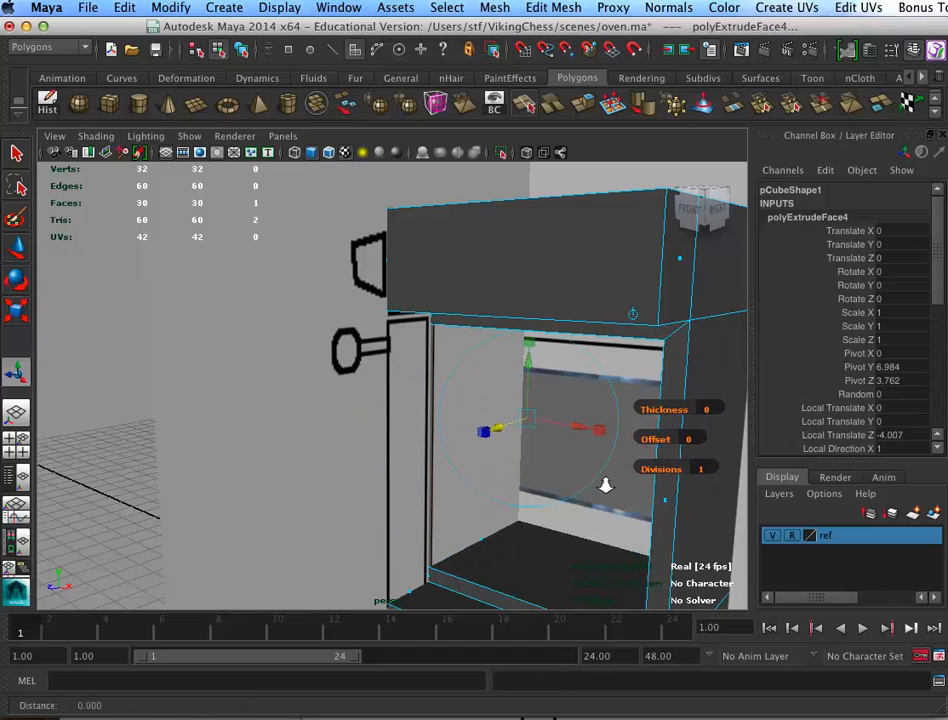
# Select the large top face of the oven body behind the front panel strip and extrude it
pyautogui.keyDown('alt'); pyautogui.moveTo(637, 508); pyautogui.dragTo(583, 464, button='right'); pyautogui.keyUp('alt')
pyautogui.keyDown('alt'); pyautogui.moveTo(583, 464); pyautogui.dragTo(428, 436); pyautogui.keyUp('alt')
pyautogui.press('4')
pyautogui.moveTo(345, 381)
pyautogui.mouseDown()
pyautogui.moveTo(440, 387)
pyautogui.moveTo(430, 387)
pyautogui.moveTo(504, 427)
pyautogui.moveTo(667, 418)
pyautogui.moveTo(586, 435)
pyautogui.moveTo(576, 474)
pyautogui.moveTo(681, 470)
pyautogui.moveTo(677, 461)
pyautogui.moveTo(582, 493)
pyautogui.moveTo(635, 474)
pyautogui.moveTo(656, 485)
pyautogui.moveTo(561, 470)
pyautogui.moveTo(567, 457)
pyautogui.moveTo(622, 525)
pyautogui.moveTo(700, 521)
pyautogui.moveTo(590, 544)
pyautogui.moveTo(531, 534)
pyautogui.mouseUp()
pyautogui.press('5')
pyautogui.click(555, 324)
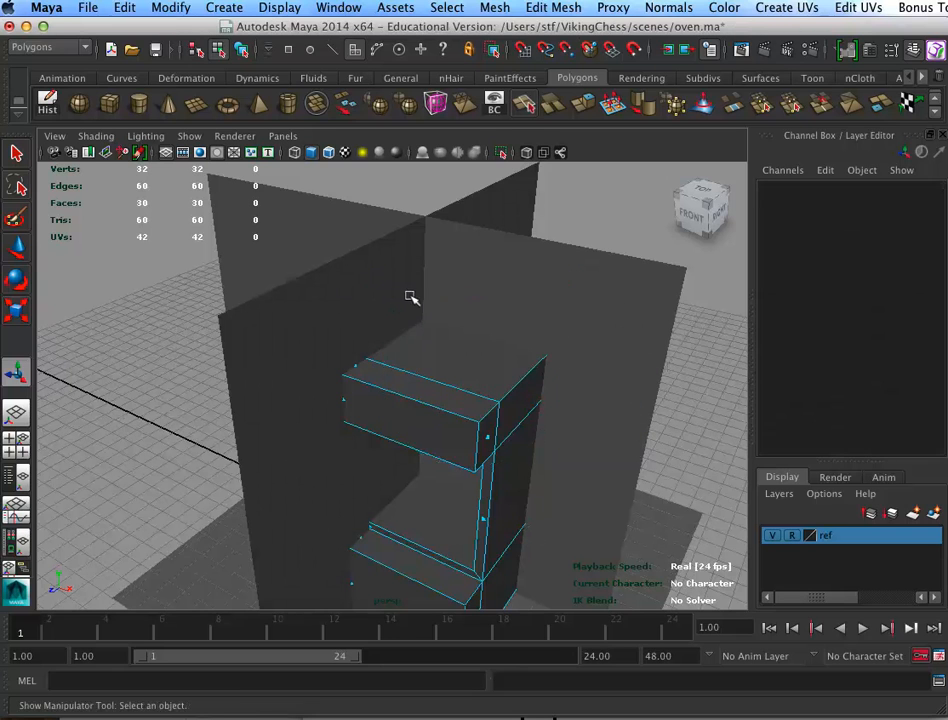
pyautogui.click(441, 322)
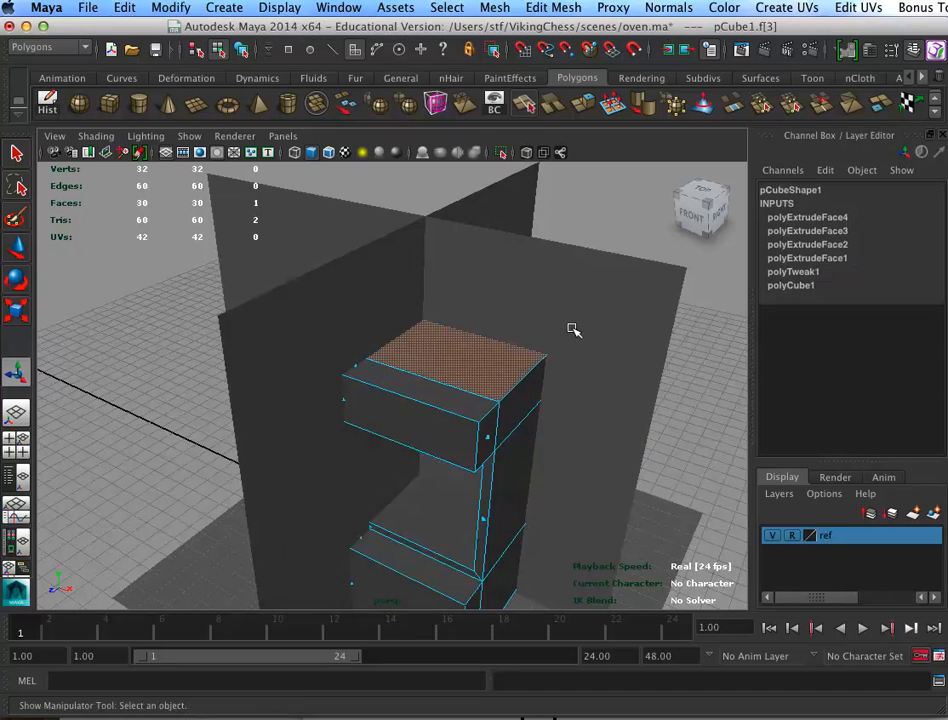
pyautogui.click(580, 100)
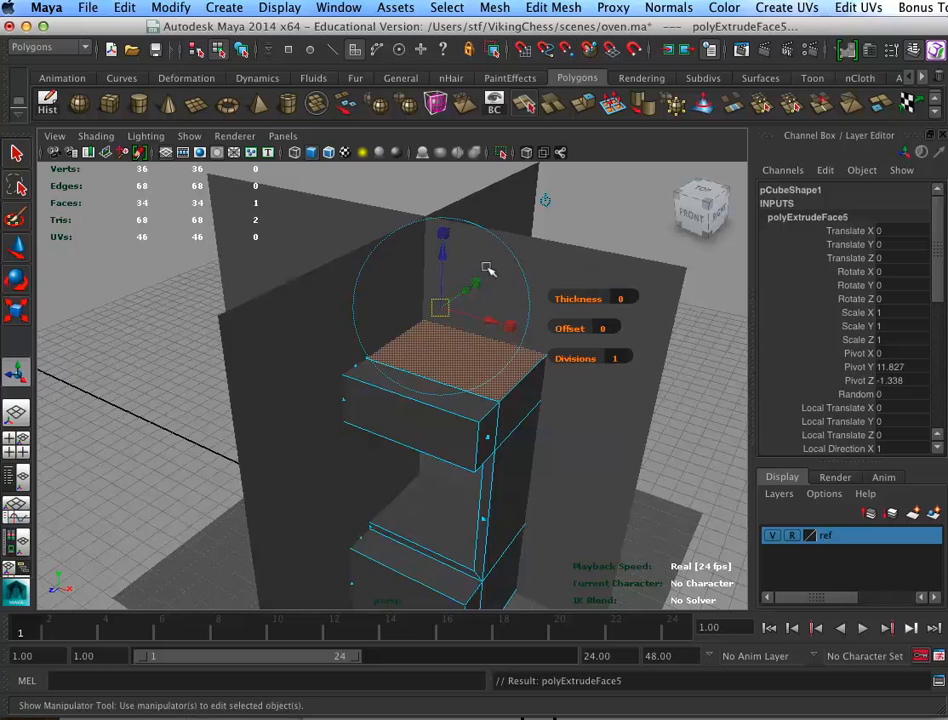
# Scale the extruded top face inward to about 0.83 by 0.80, leaving a border around it
pyautogui.click(462, 171)
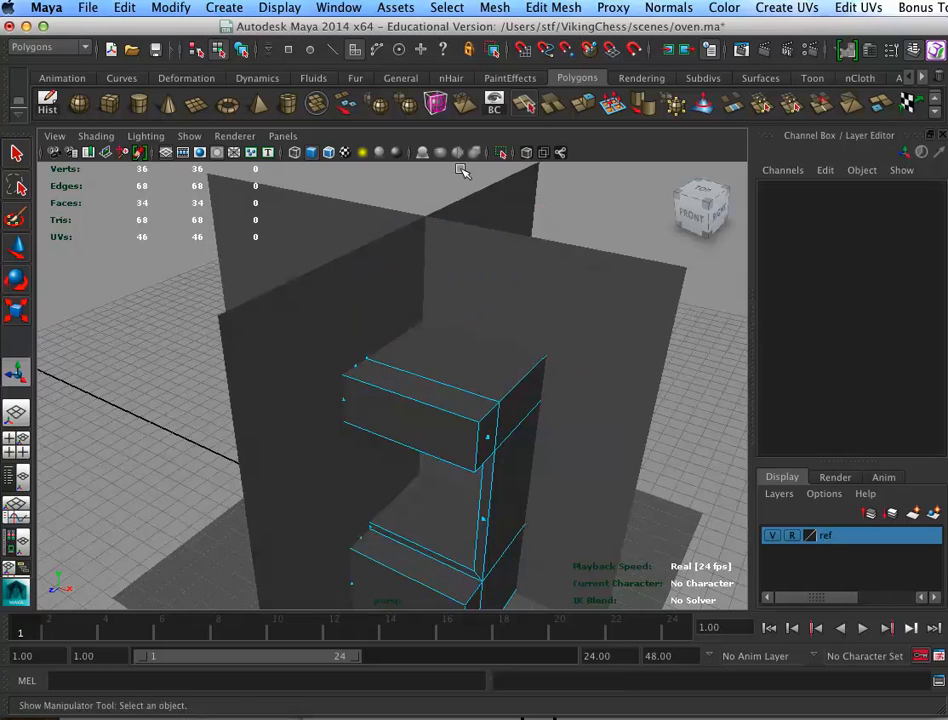
pyautogui.press('super+z')
pyautogui.keyDown('alt'); pyautogui.moveTo(618, 345); pyautogui.dragTo(690, 376, button='right'); pyautogui.keyUp('alt')
pyautogui.keyDown('alt'); pyautogui.moveTo(562, 385); pyautogui.dragTo(554, 453, button='middle'); pyautogui.keyUp('alt')
pyautogui.keyDown('alt'); pyautogui.moveTo(554, 453); pyautogui.dragTo(502, 458); pyautogui.keyUp('alt')
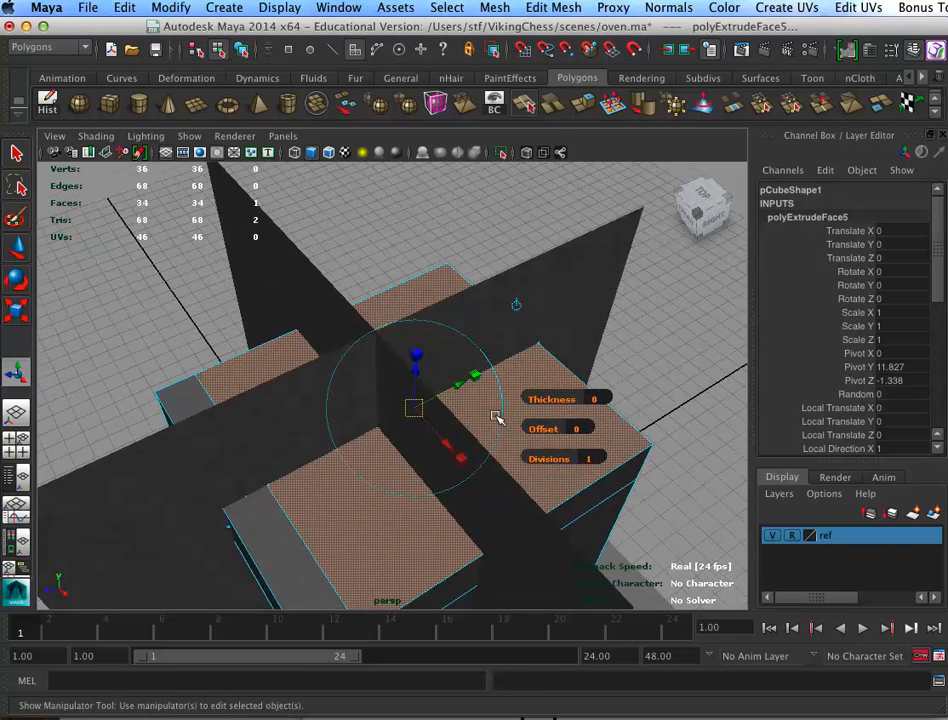
pyautogui.moveTo(470, 372); pyautogui.dragTo(498, 440)
pyautogui.moveTo(470, 358); pyautogui.dragTo(465, 357)
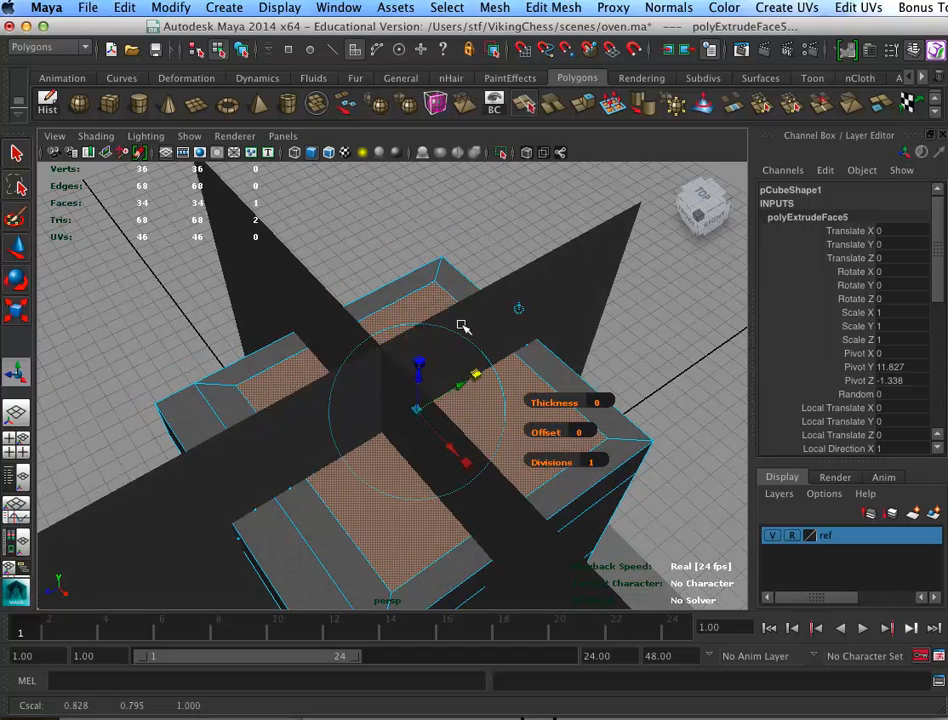
# Extrude the inset top face again, sink it about 0.54 into the body and narrow it slightly
pyautogui.click(576, 101)
pyautogui.moveTo(410, 371); pyautogui.dragTo(456, 379)
pyautogui.moveTo(454, 474); pyautogui.dragTo(452, 455)
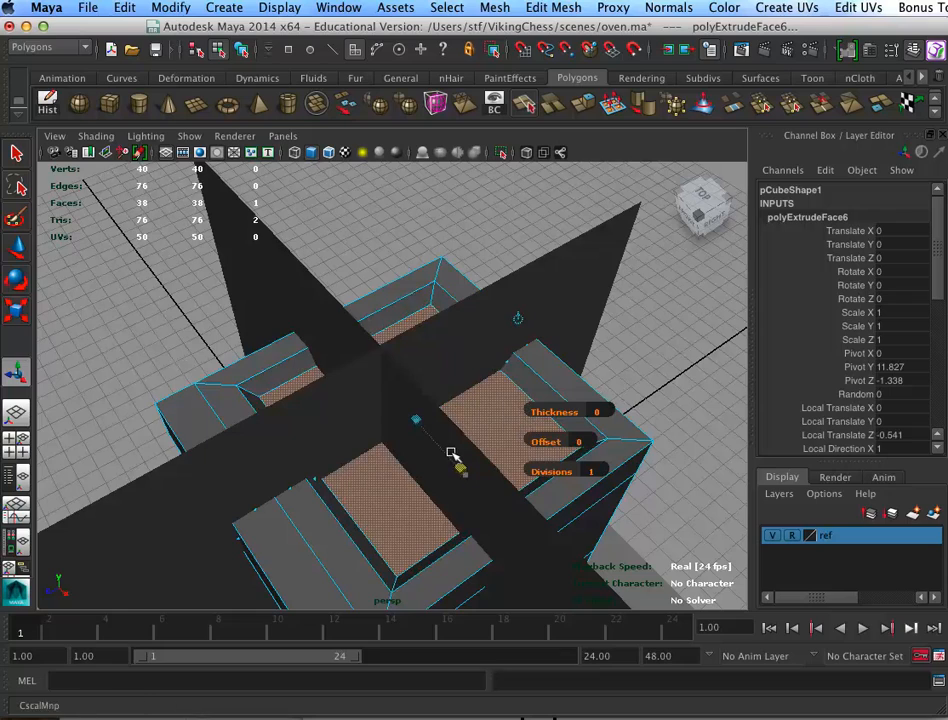
# Select the first four inner edges of the oven cavity in wireframe, starting with the lower left depth edge
pyautogui.keyDown('alt'); pyautogui.moveTo(540, 488); pyautogui.dragTo(451, 468); pyautogui.keyUp('alt')
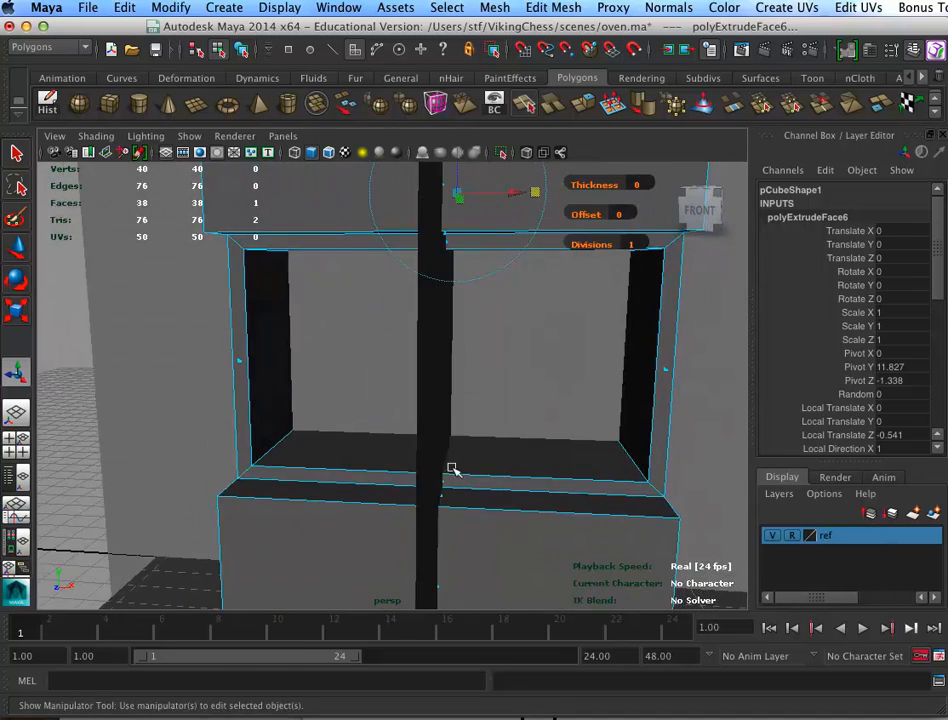
pyautogui.keyDown('alt'); pyautogui.moveTo(451, 468); pyautogui.dragTo(585, 493, button='right'); pyautogui.keyUp('alt')
pyautogui.click(205, 461)
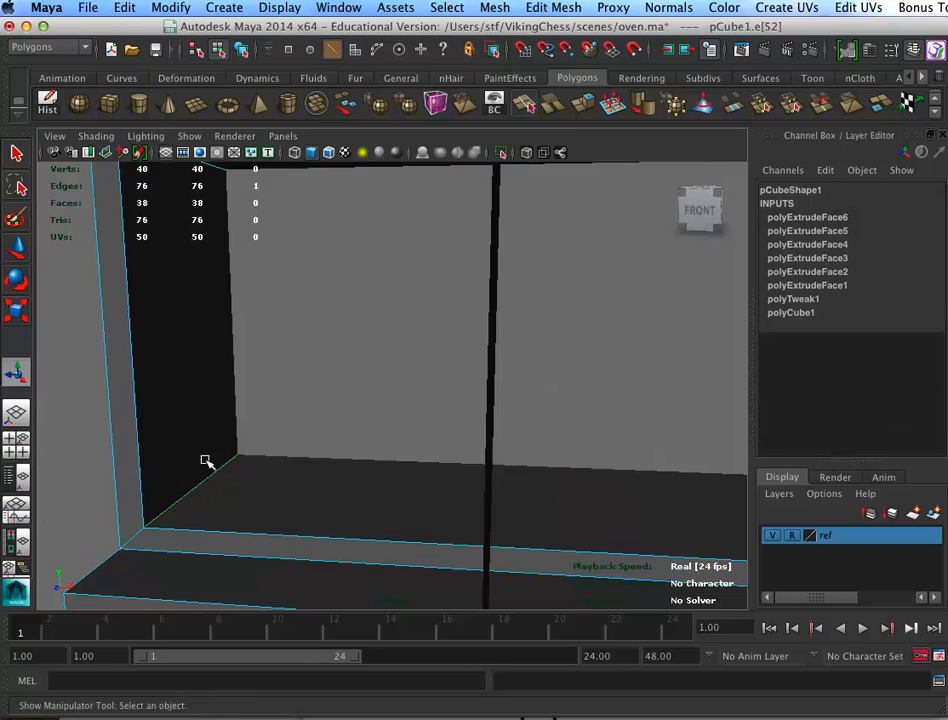
pyautogui.press('4')
pyautogui.keyDown('alt'); pyautogui.moveTo(432, 405); pyautogui.dragTo(356, 368); pyautogui.keyUp('alt')
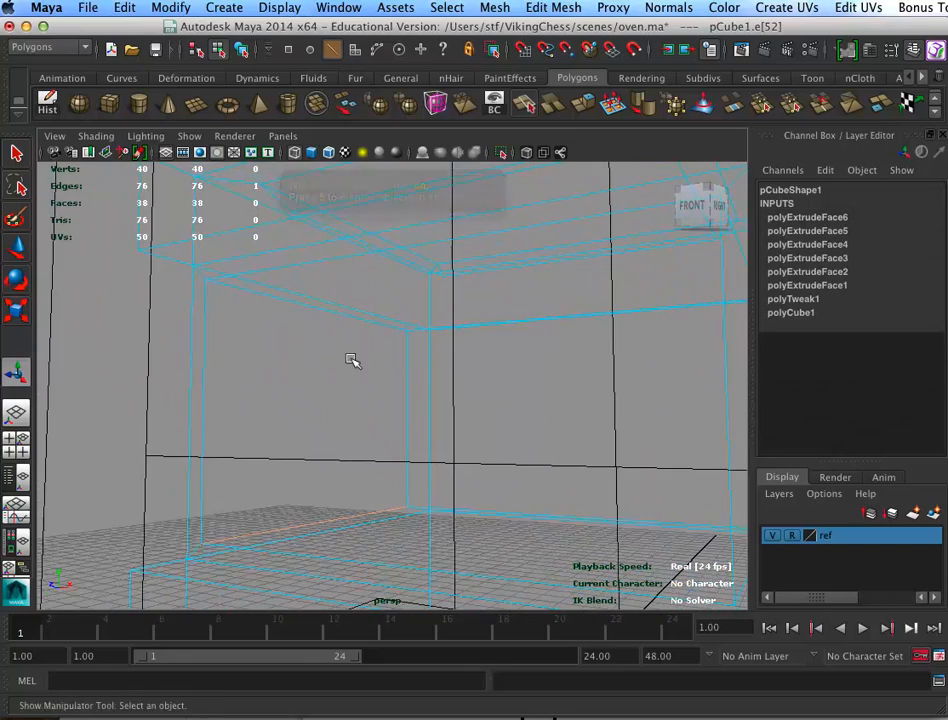
pyautogui.keyDown('shift'); pyautogui.click(364, 304); pyautogui.keyUp('shift')
pyautogui.keyDown('alt'); pyautogui.moveTo(490, 387); pyautogui.dragTo(473, 406); pyautogui.keyUp('alt')
pyautogui.keyDown('alt'); pyautogui.moveTo(398, 389); pyautogui.dragTo(420, 445); pyautogui.keyUp('alt')
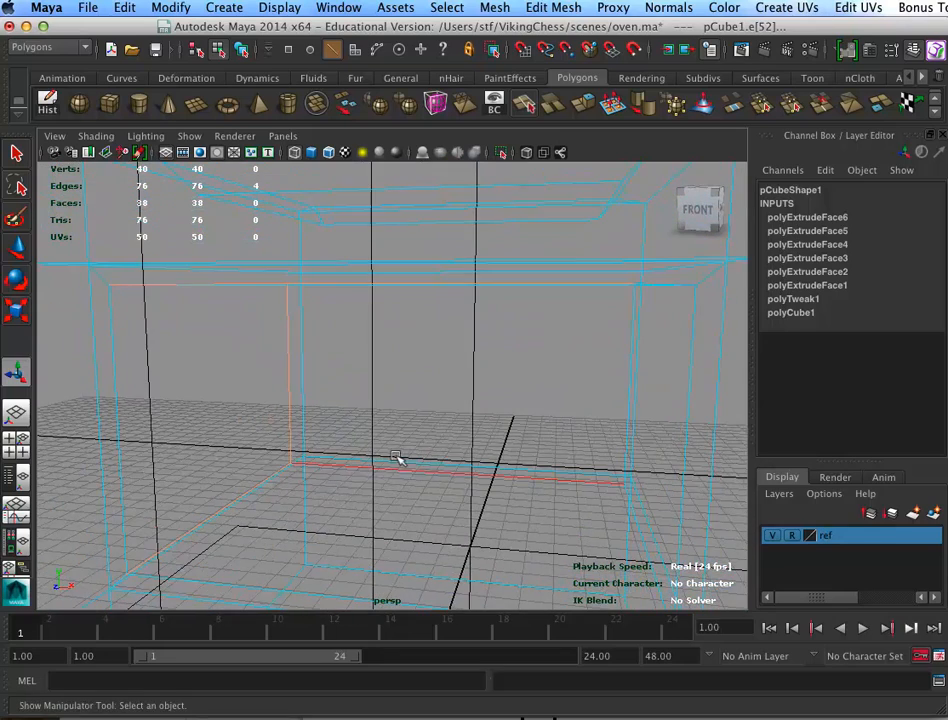
# Add the cavity's remaining depth and back edges to the selection and bevel all eight edges
pyautogui.keyDown('alt'); pyautogui.moveTo(450, 405); pyautogui.dragTo(461, 322); pyautogui.keyUp('alt')
pyautogui.keyDown('shift'); pyautogui.click(397, 370); pyautogui.keyUp('shift')
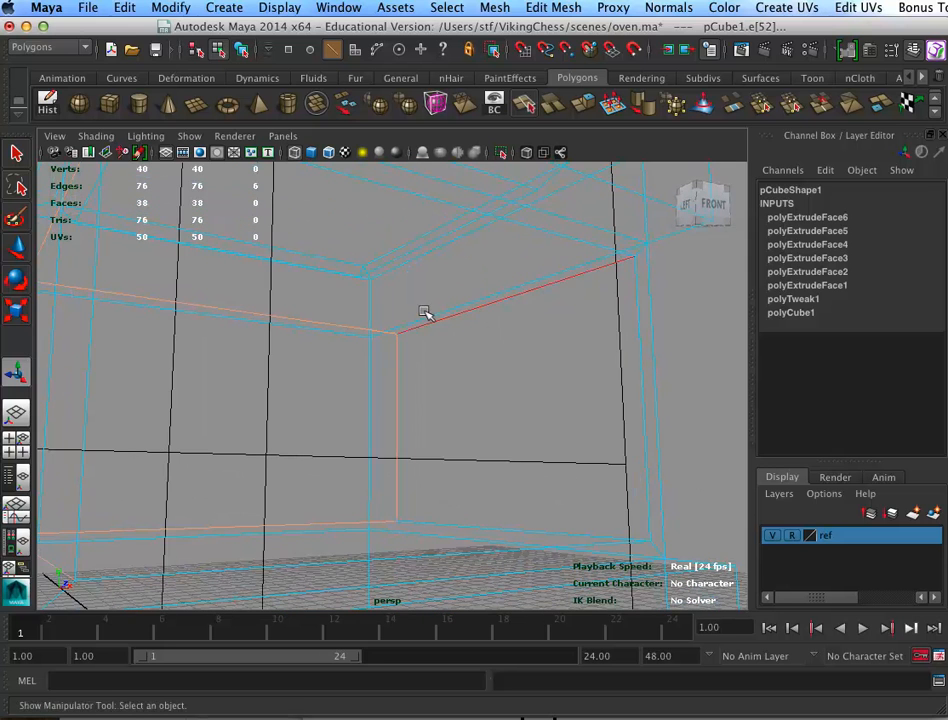
pyautogui.keyDown('shift'); pyautogui.click(457, 522); pyautogui.keyUp('shift')
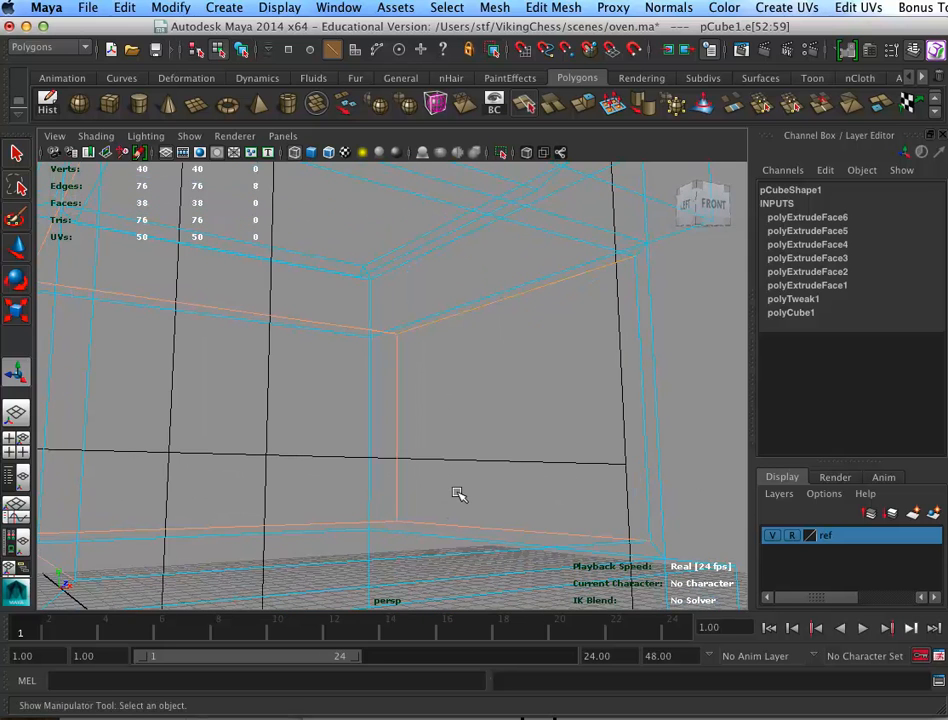
pyautogui.keyDown('alt'); pyautogui.moveTo(457, 494); pyautogui.dragTo(585, 390); pyautogui.keyUp('alt')
pyautogui.click(550, 7)
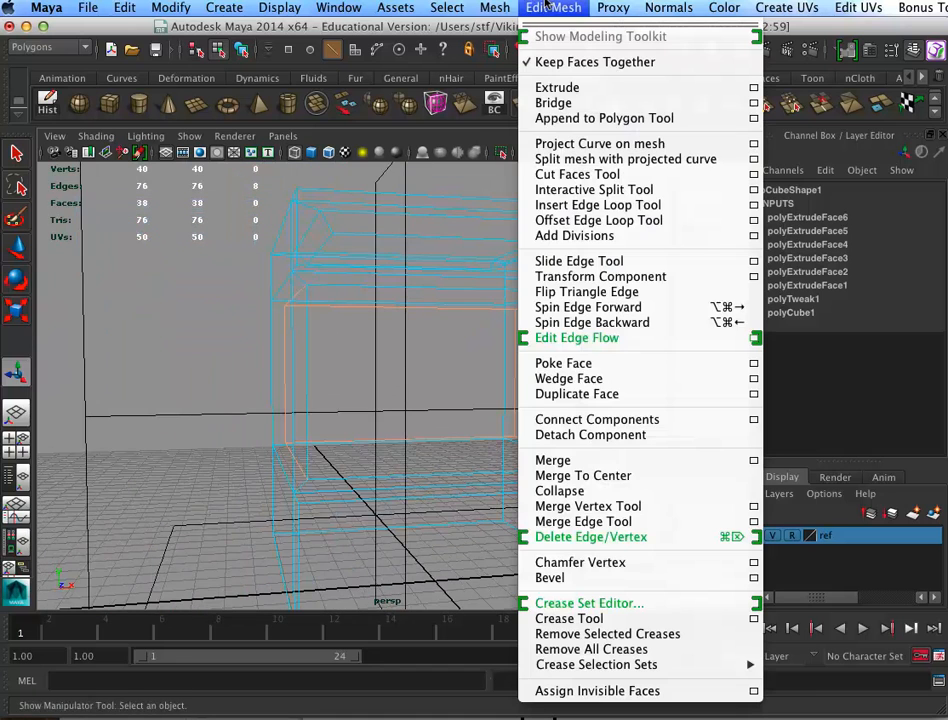
pyautogui.click(555, 577)
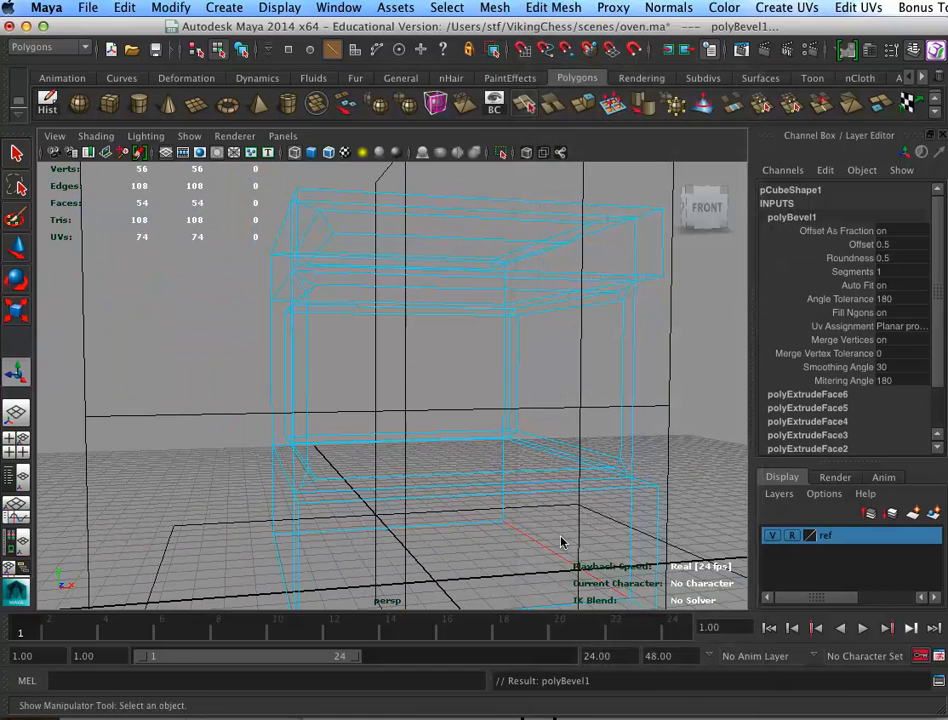
# Inspect the beveled cavity corners and the base below them in shaded display
pyautogui.moveTo(586, 449)
pyautogui.keyDown('alt'); pyautogui.mouseDown()
pyautogui.moveTo(489, 440)
pyautogui.moveTo(546, 434)
pyautogui.mouseUp(); pyautogui.keyUp('alt')
pyautogui.press('5')
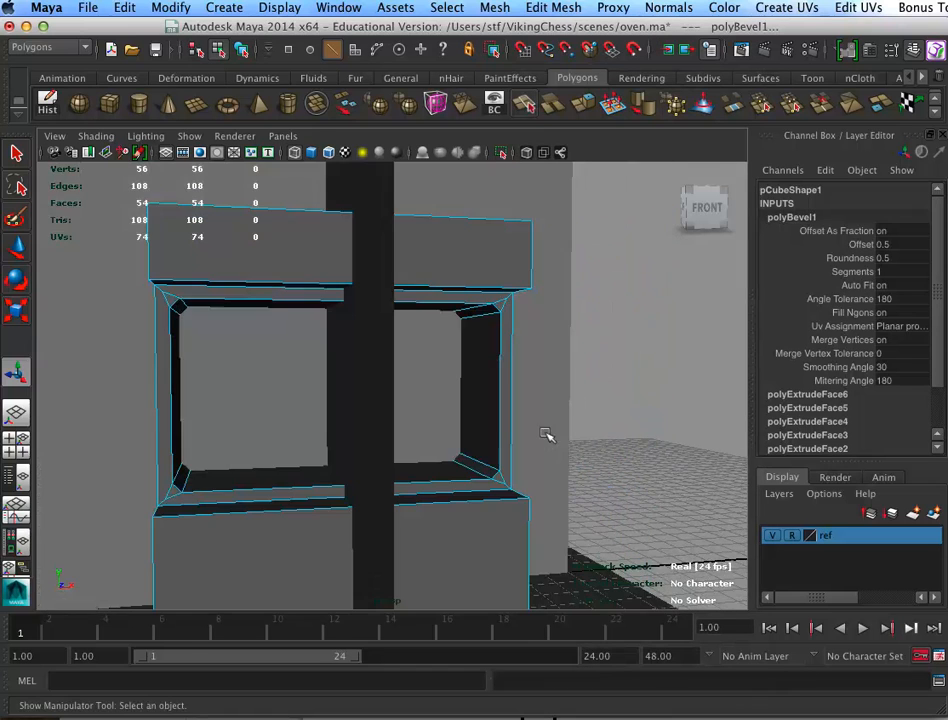
pyautogui.keyDown('alt'); pyautogui.moveTo(541, 447); pyautogui.dragTo(652, 434, button='right'); pyautogui.keyUp('alt')
pyautogui.keyDown('alt'); pyautogui.moveTo(652, 434); pyautogui.dragTo(532, 420); pyautogui.keyUp('alt')
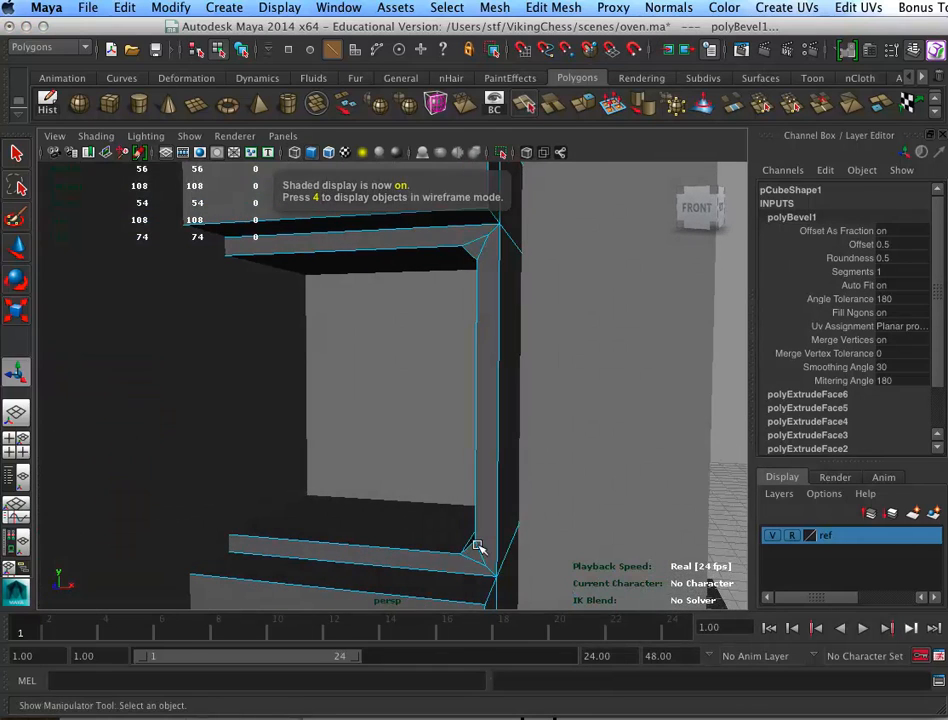
pyautogui.keyDown('alt'); pyautogui.moveTo(484, 561); pyautogui.dragTo(506, 455, button='middle'); pyautogui.keyUp('alt')
pyautogui.keyDown('alt'); pyautogui.moveTo(506, 455); pyautogui.dragTo(571, 501, button='right'); pyautogui.keyUp('alt')
pyautogui.keyDown('alt'); pyautogui.moveTo(571, 501); pyautogui.dragTo(515, 441); pyautogui.keyUp('alt')
pyautogui.keyDown('alt'); pyautogui.moveTo(515, 441); pyautogui.dragTo(529, 438, button='right'); pyautogui.keyUp('alt')
pyautogui.keyDown('alt'); pyautogui.moveTo(529, 438); pyautogui.dragTo(563, 478); pyautogui.keyUp('alt')
pyautogui.keyDown('alt'); pyautogui.moveTo(563, 478); pyautogui.dragTo(601, 487, button='right'); pyautogui.keyUp('alt')
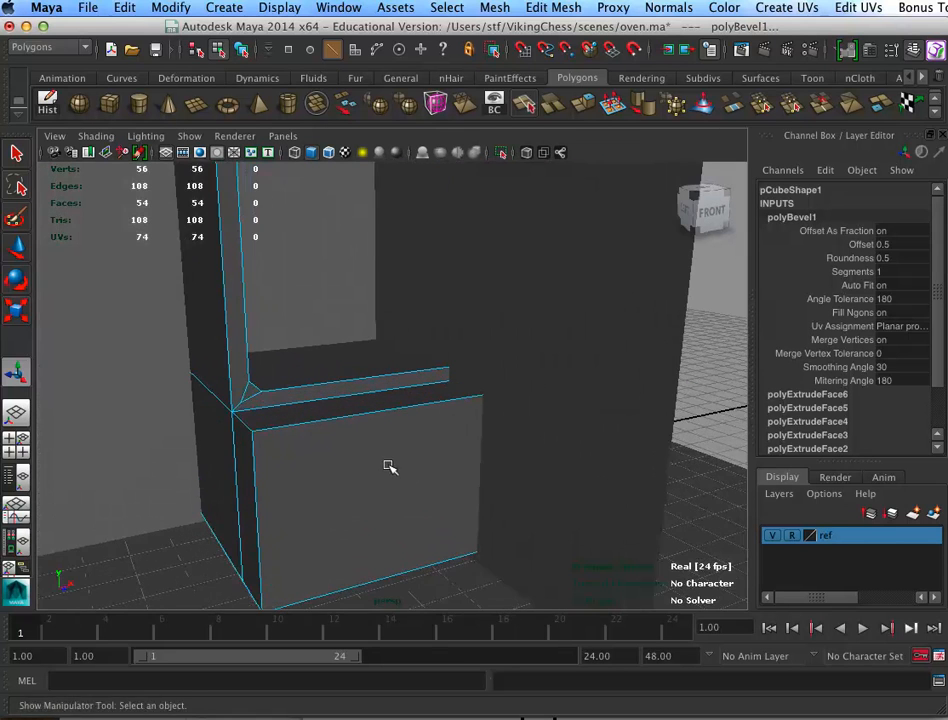
pyautogui.keyDown('alt'); pyautogui.moveTo(387, 461); pyautogui.dragTo(440, 491); pyautogui.keyUp('alt')
pyautogui.moveTo(440, 491)
pyautogui.keyDown('alt'); pyautogui.mouseDown(button='right')
pyautogui.moveTo(484, 482)
pyautogui.moveTo(430, 483)
pyautogui.mouseUp(button='right'); pyautogui.keyUp('alt')
pyautogui.keyDown('alt'); pyautogui.moveTo(430, 483); pyautogui.dragTo(463, 466, button='middle'); pyautogui.keyUp('alt')
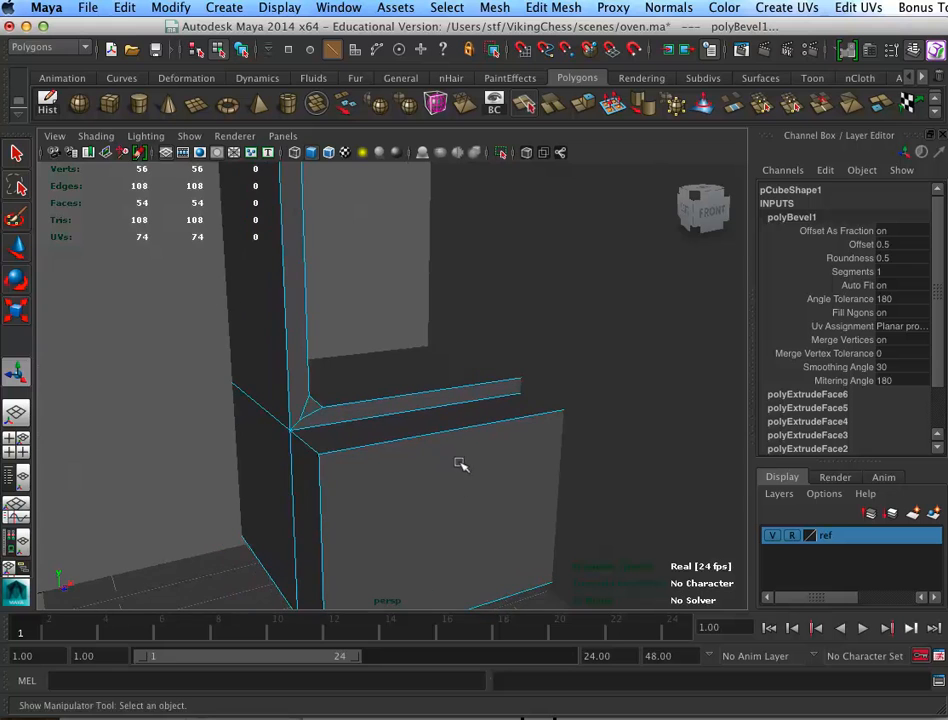
# Select the upper front edge of the oven's top panel and the adjoining upper edges on its left side
pyautogui.keyDown('alt'); pyautogui.moveTo(439, 465); pyautogui.dragTo(405, 428, button='right'); pyautogui.keyUp('alt')
pyautogui.keyDown('alt'); pyautogui.moveTo(425, 394); pyautogui.dragTo(425, 582, button='middle'); pyautogui.keyUp('alt')
pyautogui.keyDown('alt'); pyautogui.moveTo(443, 411); pyautogui.dragTo(482, 425, button='right'); pyautogui.keyUp('alt')
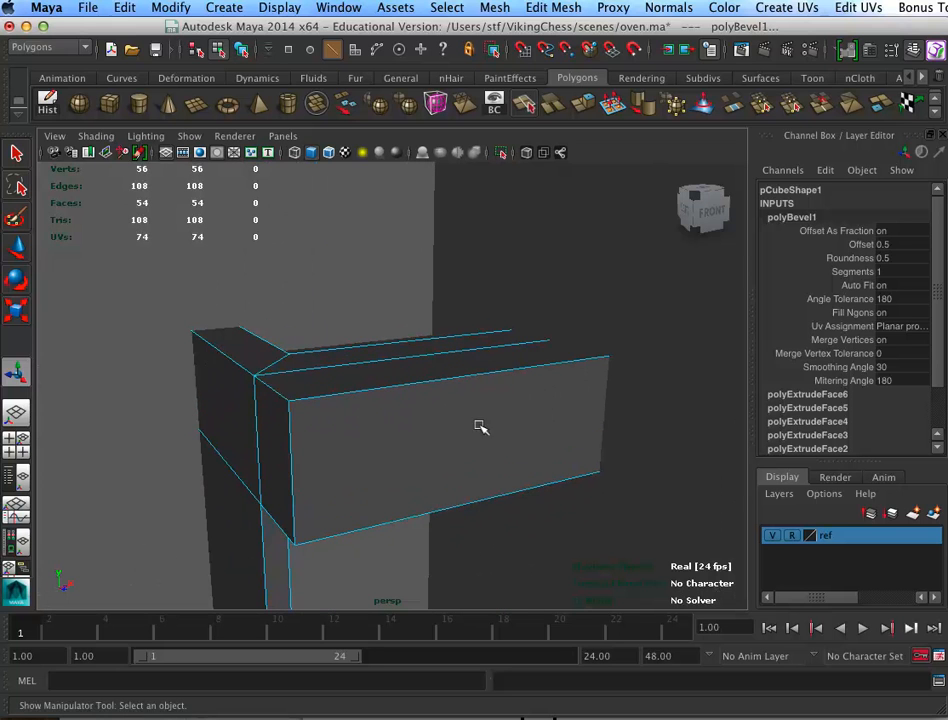
pyautogui.moveTo(338, 388); pyautogui.dragTo(355, 349, button='right')
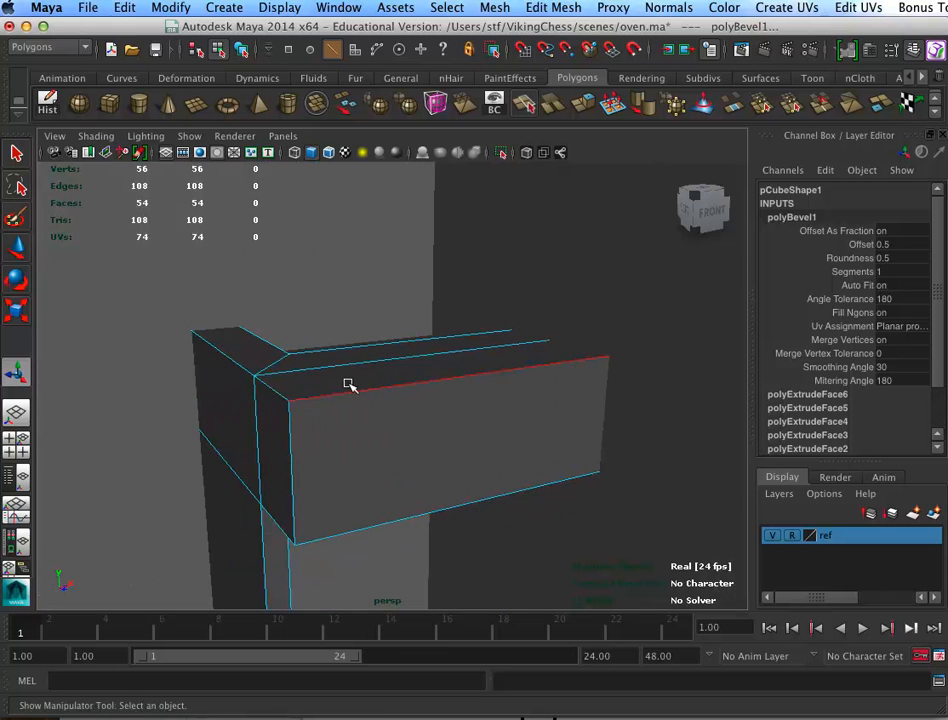
pyautogui.click(352, 373)
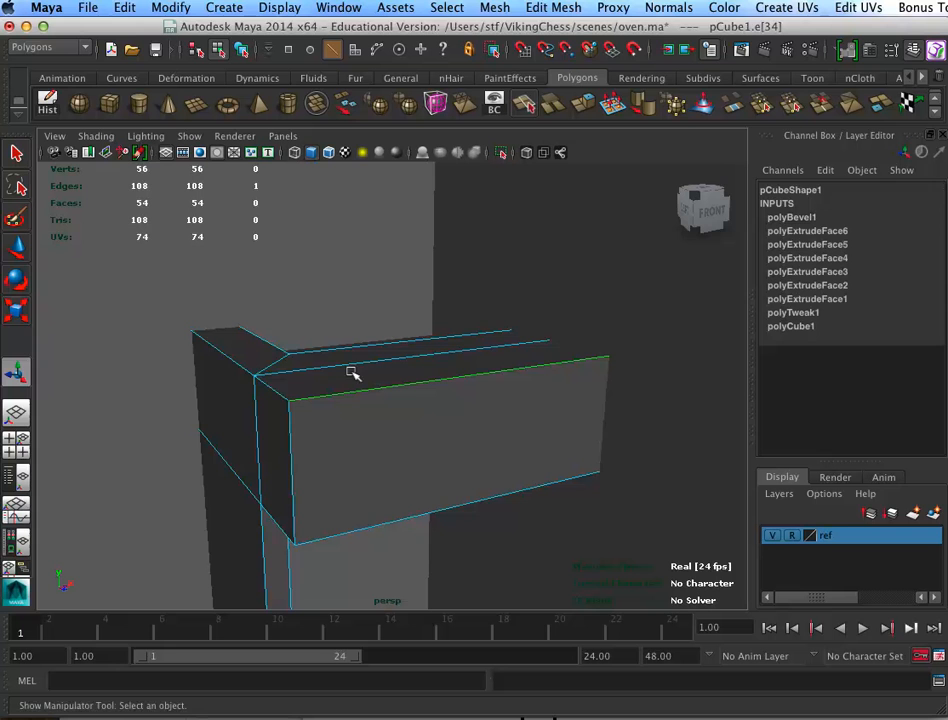
pyautogui.keyDown('shift'); pyautogui.click(268, 380); pyautogui.keyUp('shift')
pyautogui.keyDown('shift'); pyautogui.click(263, 384); pyautogui.keyUp('shift')
pyautogui.keyDown('shift'); pyautogui.click(233, 355); pyautogui.keyUp('shift')
pyautogui.keyDown('shift'); pyautogui.click(235, 356); pyautogui.keyUp('shift')
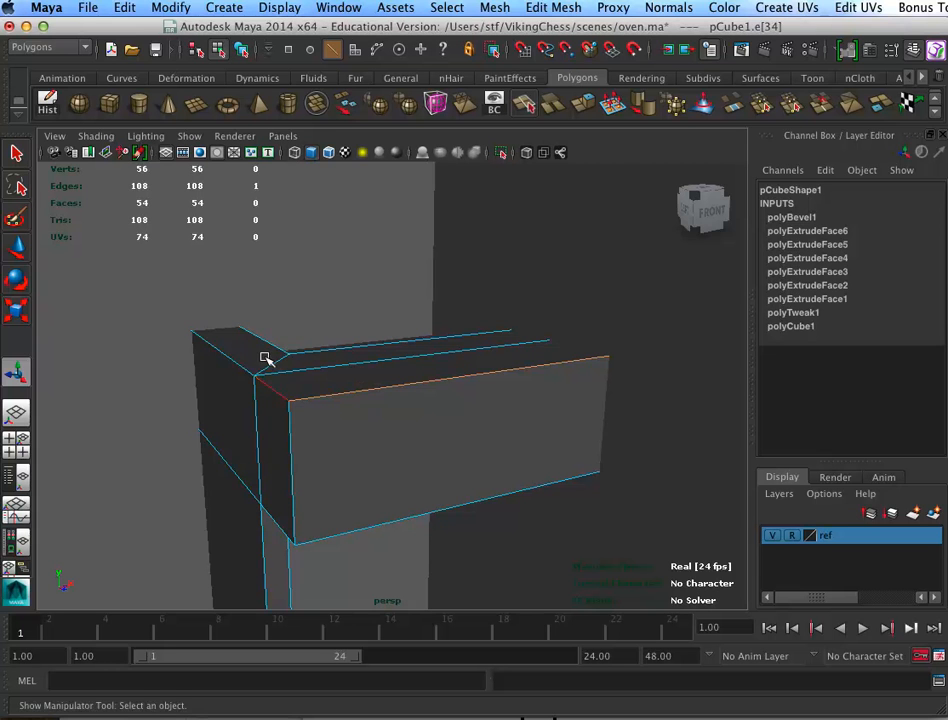
# Extend the edge selection along the oven's top rim across the back and onto the opposite side
pyautogui.keyDown('alt'); pyautogui.moveTo(615, 404); pyautogui.dragTo(466, 351, button='right'); pyautogui.keyUp('alt')
pyautogui.keyDown('alt'); pyautogui.moveTo(474, 352); pyautogui.dragTo(414, 428); pyautogui.keyUp('alt')
pyautogui.keyDown('shift'); pyautogui.click(484, 446); pyautogui.keyUp('shift')
pyautogui.keyDown('shift'); pyautogui.click(400, 417); pyautogui.keyUp('shift')
pyautogui.keyDown('alt'); pyautogui.moveTo(537, 417); pyautogui.dragTo(413, 428); pyautogui.keyUp('alt')
pyautogui.keyDown('shift'); pyautogui.click(460, 402); pyautogui.keyUp('shift')
pyautogui.moveTo(522, 412)
pyautogui.keyDown('alt'); pyautogui.mouseDown()
pyautogui.moveTo(417, 408)
pyautogui.moveTo(522, 389)
pyautogui.mouseUp(); pyautogui.keyUp('alt')
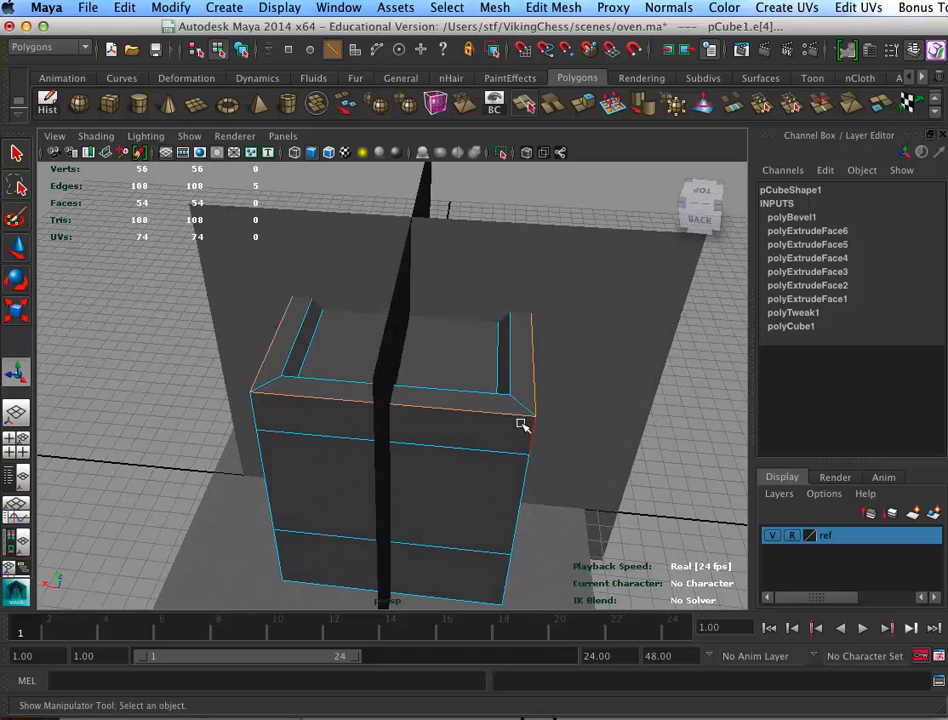
# Add the top section's vertical rear corner edges and the remaining upper side edge to the selection
pyautogui.keyDown('shift'); pyautogui.click(521, 418); pyautogui.keyUp('shift')
pyautogui.keyDown('alt'); pyautogui.moveTo(461, 449); pyautogui.dragTo(531, 413); pyautogui.keyUp('alt')
pyautogui.keyDown('shift'); pyautogui.click(514, 353); pyautogui.keyUp('shift')
pyautogui.keyDown('shift'); pyautogui.click(413, 381); pyautogui.keyUp('shift')
pyautogui.keyDown('alt'); pyautogui.moveTo(482, 413); pyautogui.dragTo(667, 434); pyautogui.keyUp('alt')
pyautogui.keyDown('alt'); pyautogui.moveTo(491, 479); pyautogui.dragTo(510, 459); pyautogui.keyUp('alt')
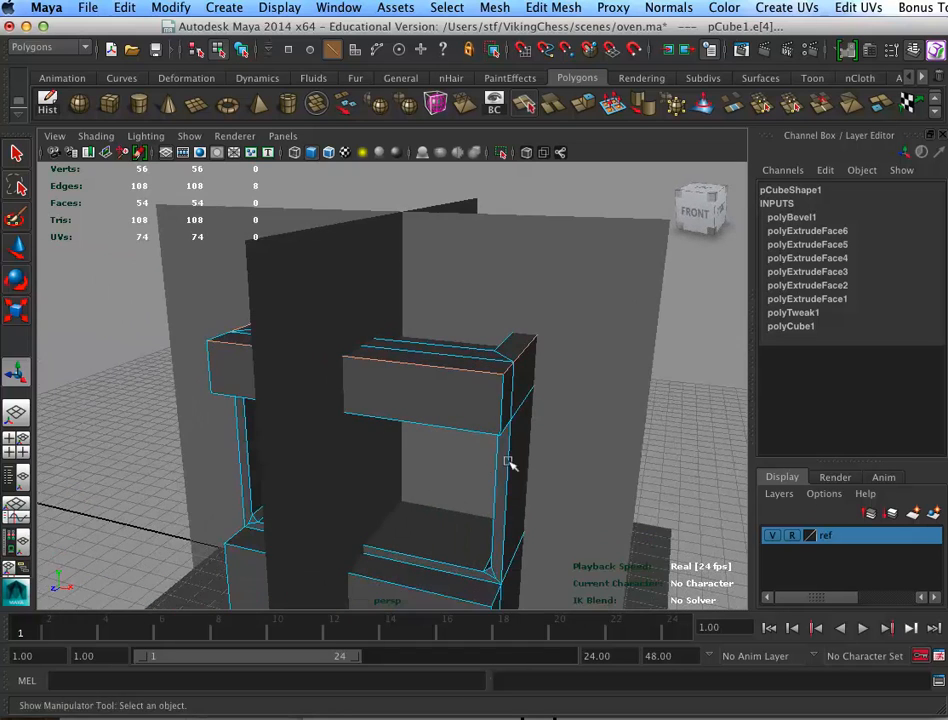
# Add the top panel's vertical front corner edges, lower front edge and lower side edges to the selection
pyautogui.keyDown('alt'); pyautogui.moveTo(510, 459); pyautogui.dragTo(601, 453, button='right'); pyautogui.keyUp('alt')
pyautogui.keyDown('alt'); pyautogui.moveTo(601, 453); pyautogui.dragTo(470, 446); pyautogui.keyUp('alt')
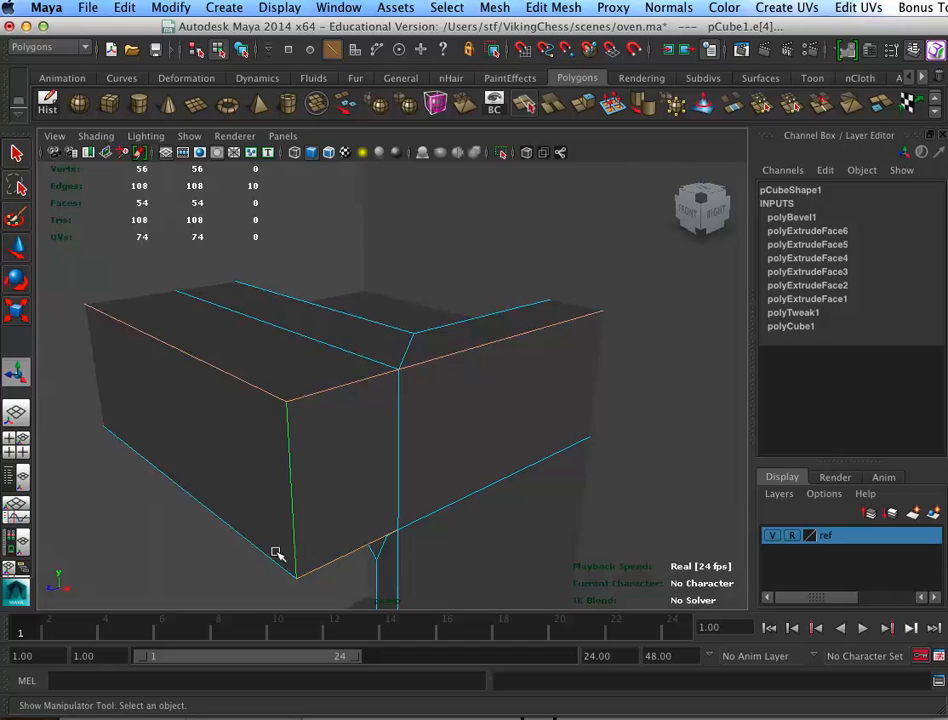
pyautogui.keyDown('alt'); pyautogui.moveTo(270, 555); pyautogui.dragTo(514, 396); pyautogui.keyUp('alt')
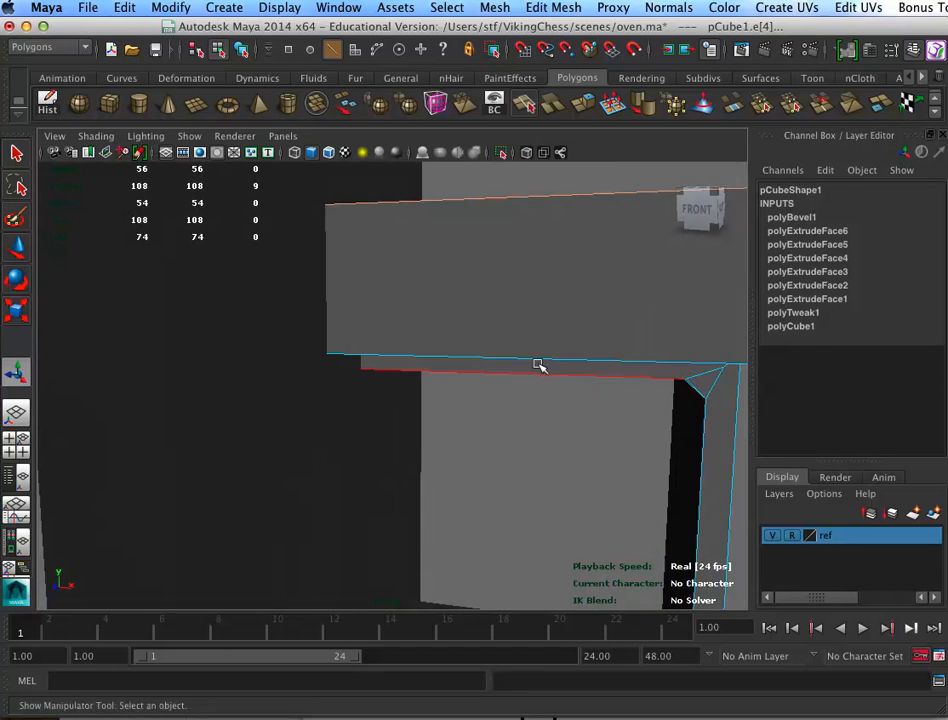
pyautogui.keyDown('shift'); pyautogui.click(524, 358); pyautogui.keyUp('shift')
pyautogui.keyDown('alt'); pyautogui.moveTo(423, 446); pyautogui.dragTo(537, 377); pyautogui.keyUp('alt')
pyautogui.keyDown('alt'); pyautogui.moveTo(553, 421); pyautogui.dragTo(511, 418); pyautogui.keyUp('alt')
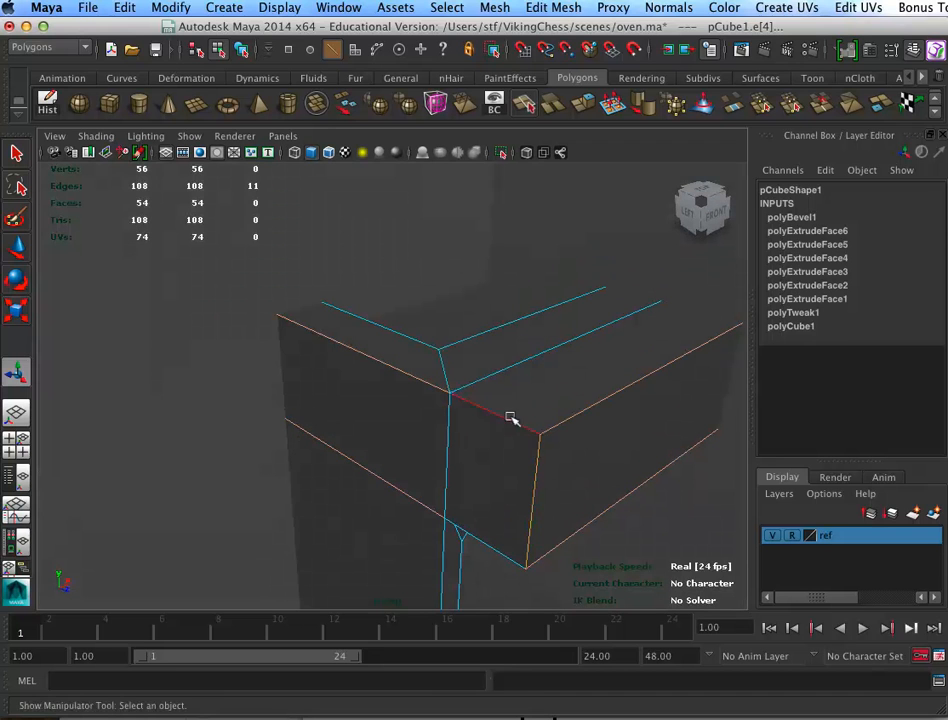
pyautogui.keyDown('shift'); pyautogui.click(529, 549); pyautogui.keyUp('shift')
# Complete the top section's outer edge selection in wireframe, bevel the selected edges and return to shaded display
pyautogui.keyDown('alt'); pyautogui.moveTo(629, 511); pyautogui.dragTo(332, 459); pyautogui.keyUp('alt')
pyautogui.press('4')
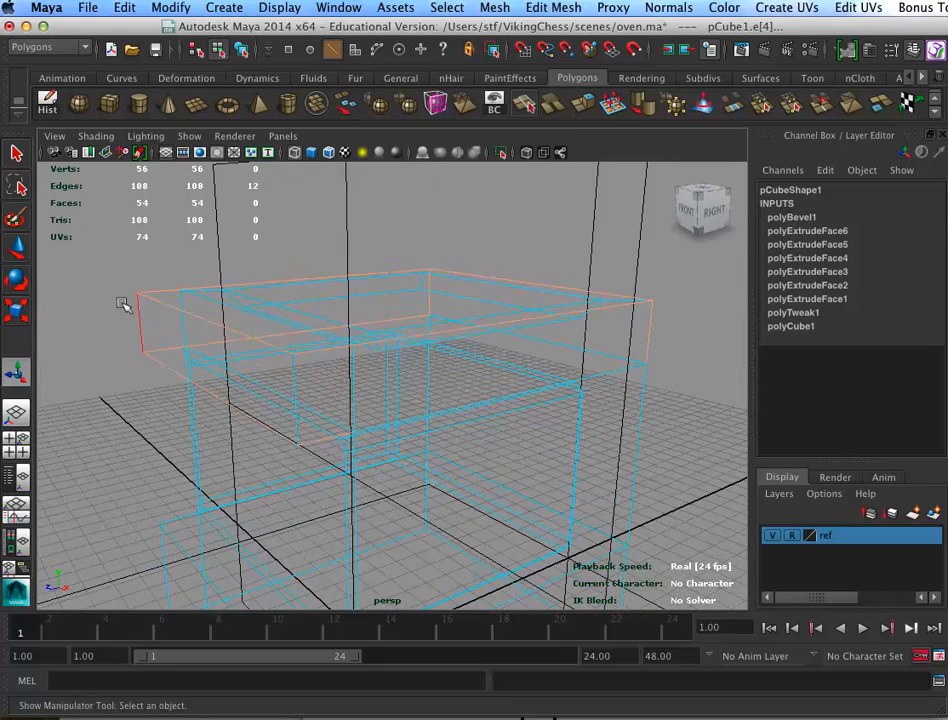
pyautogui.keyDown('alt'); pyautogui.moveTo(151, 310); pyautogui.dragTo(662, 362); pyautogui.keyUp('alt')
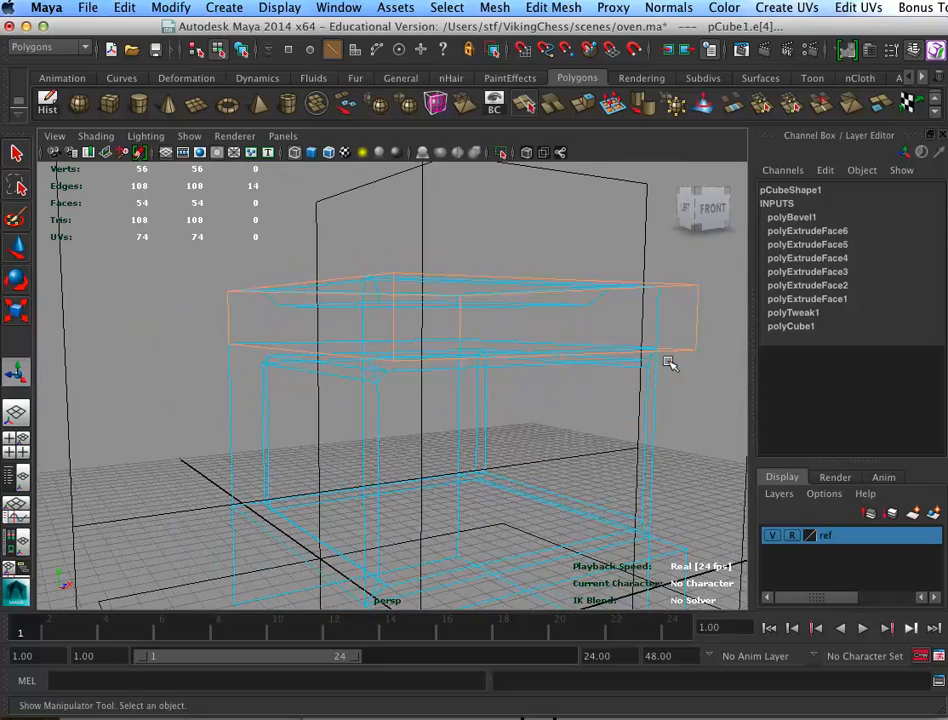
pyautogui.keyDown('alt'); pyautogui.moveTo(588, 402); pyautogui.dragTo(490, 348); pyautogui.keyUp('alt')
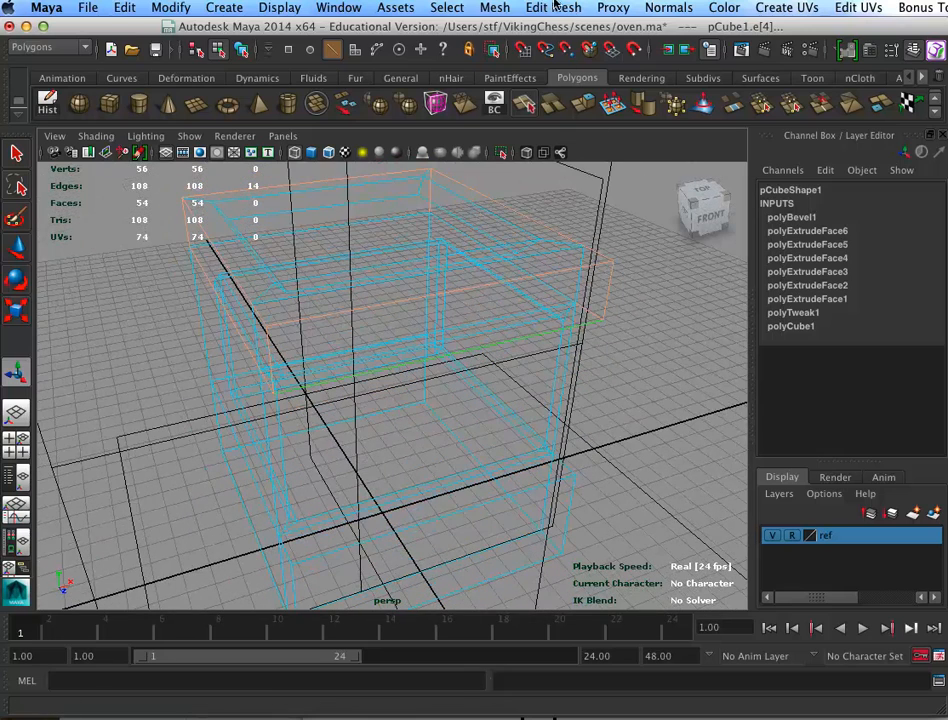
pyautogui.click(556, 7)
pyautogui.click(620, 575)
pyautogui.scroll(5, 567, 445)
pyautogui.press('5')
pyautogui.moveTo(571, 438)
pyautogui.keyDown('alt'); pyautogui.mouseDown()
pyautogui.moveTo(635, 451)
pyautogui.moveTo(585, 432)
pyautogui.moveTo(628, 421)
pyautogui.moveTo(620, 401)
pyautogui.mouseUp(); pyautogui.keyUp('alt')
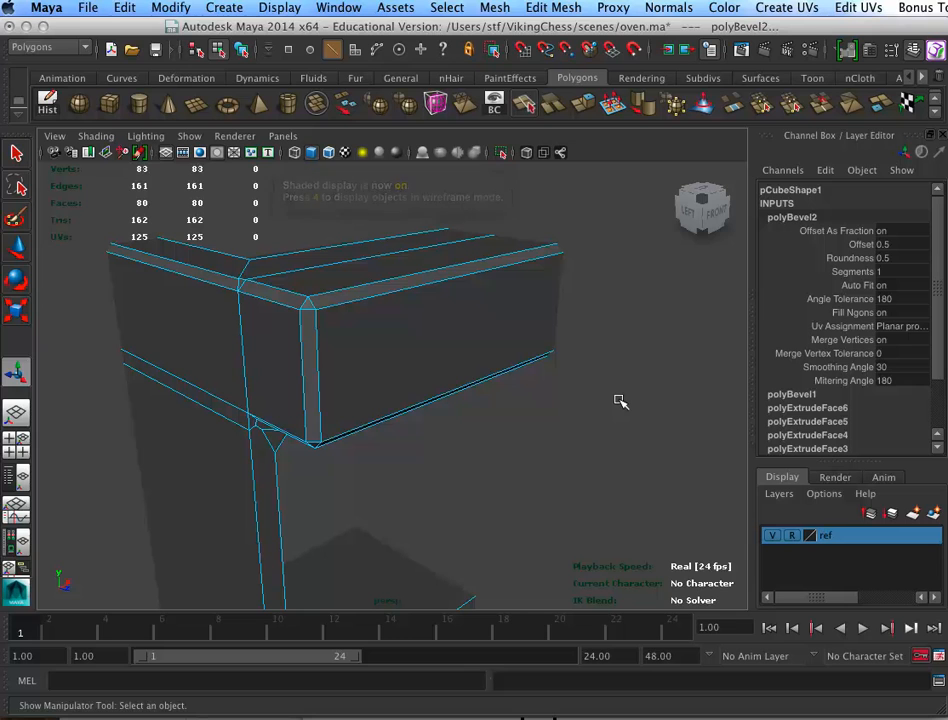
# Try setting the top panel bevel to 2 segments and undo it
pyautogui.click(852, 272)
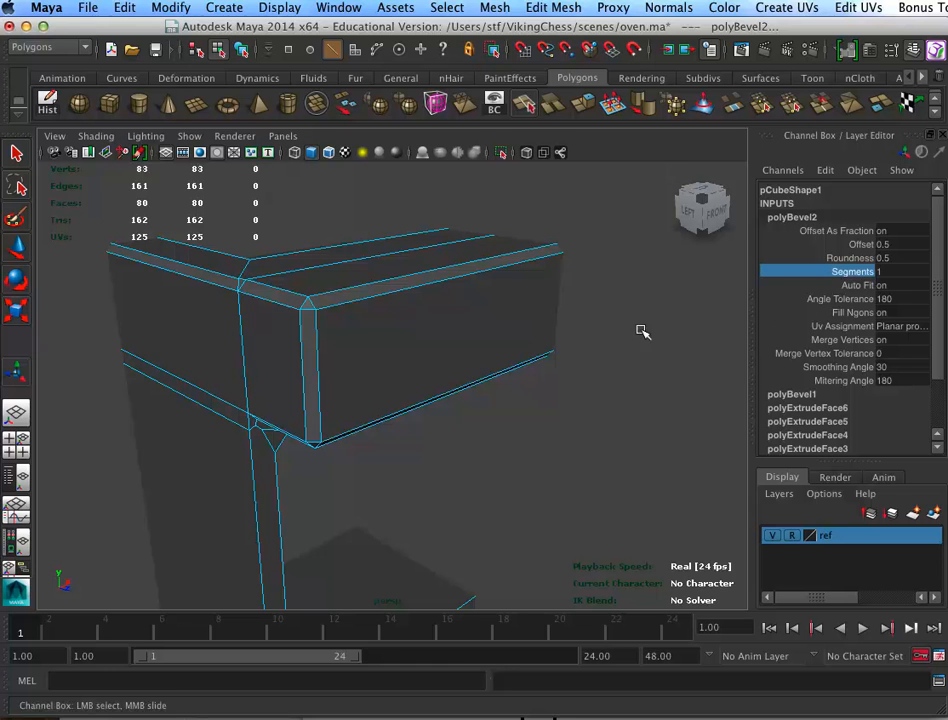
pyautogui.moveTo(616, 347); pyautogui.dragTo(625, 347, button='middle')
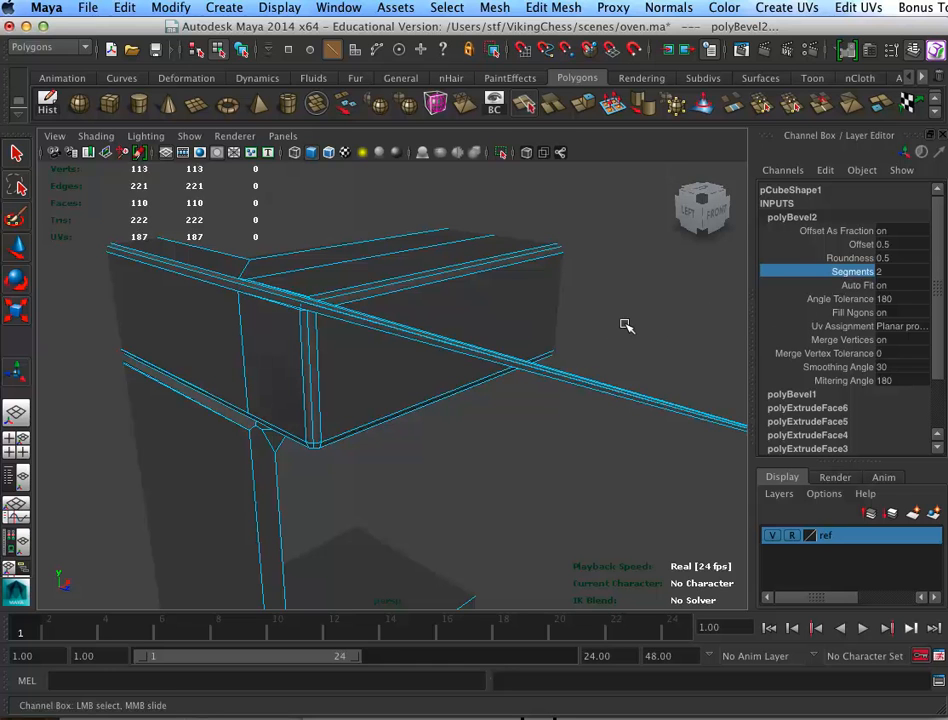
pyautogui.hotkey('ctrl', 'z')
# Retry the top section's edge bevel with 2 segments and revert it to a single segment
pyautogui.click(868, 270)
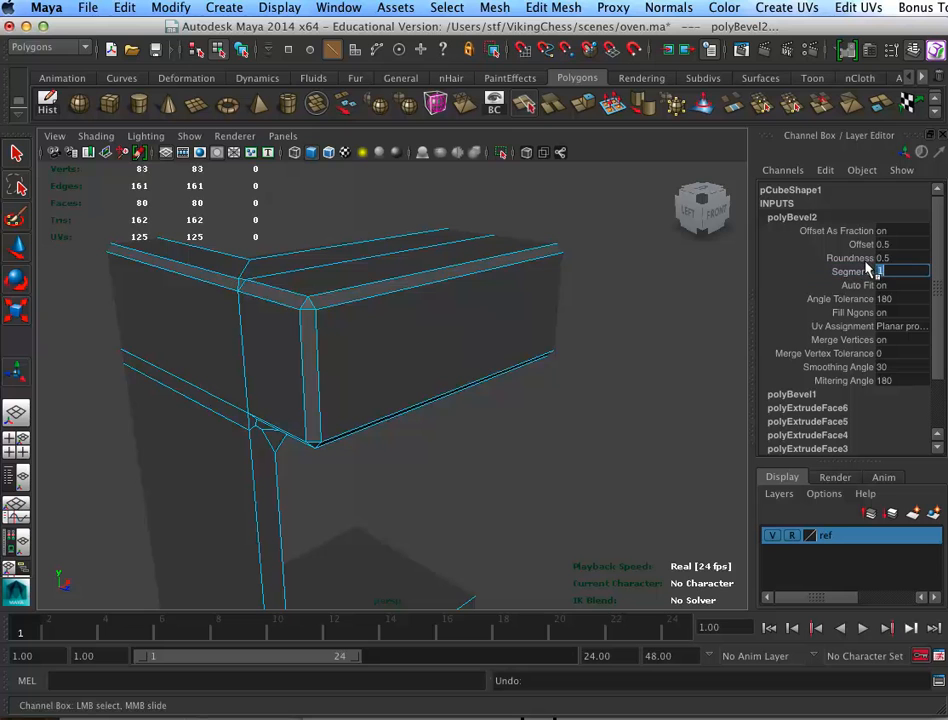
pyautogui.write('2')
pyautogui.press('Return')
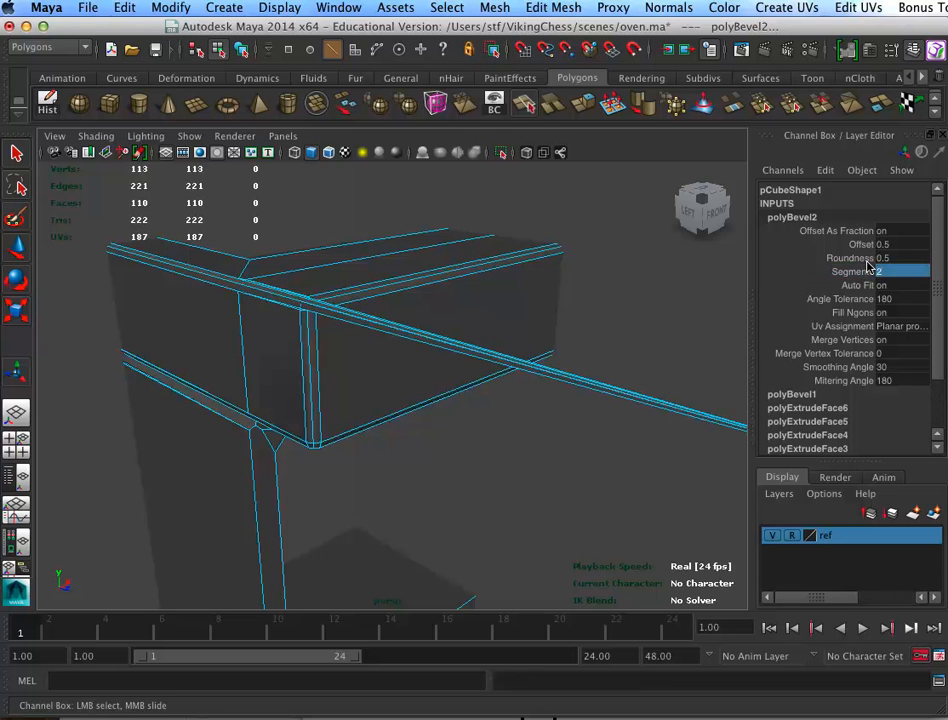
pyautogui.click(531, 490)
pyautogui.hotkey('ctrl', 'z')
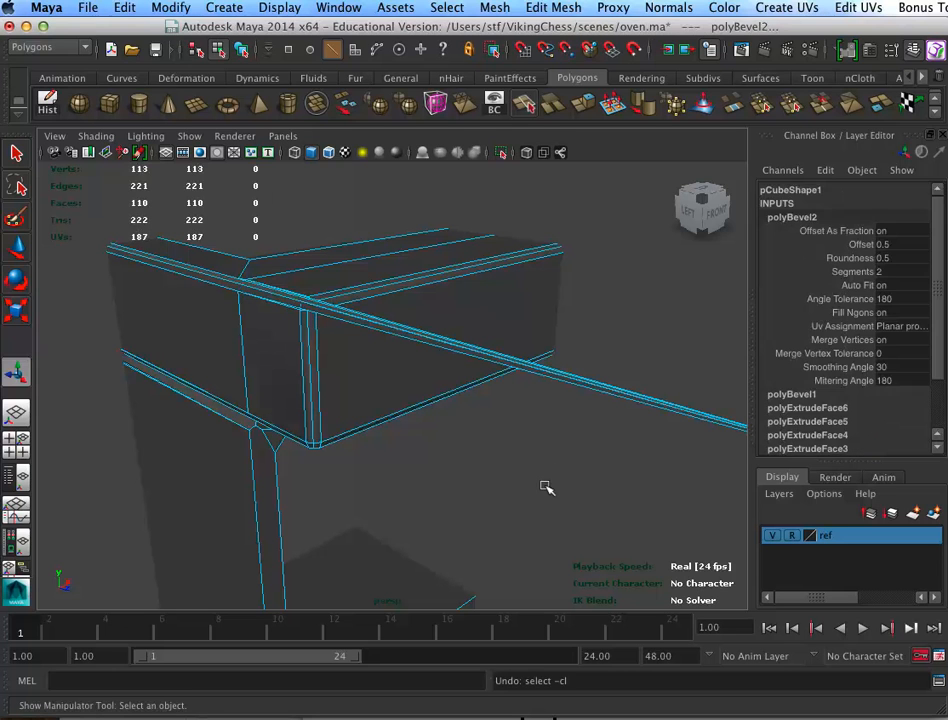
pyautogui.hotkey('ctrl', 'z')
pyautogui.hotkey('ctrl', 'z')
pyautogui.hotkey('ctrl', 'z')
pyautogui.hotkey('ctrl', 'z')
pyautogui.hotkey('ctrl', 'z')
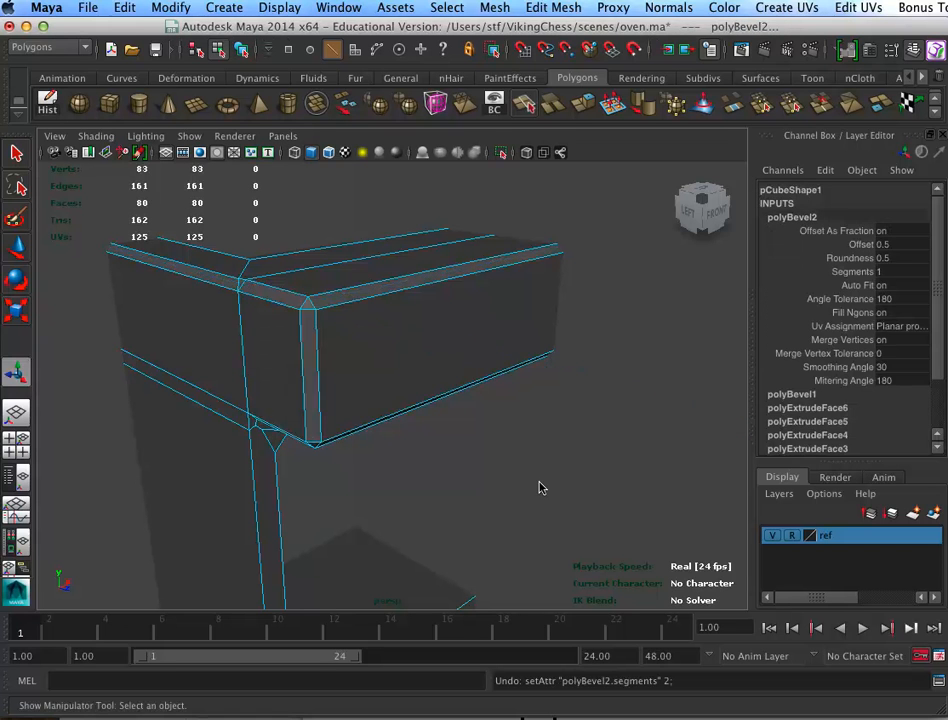
pyautogui.hotkey('ctrl', 'y')
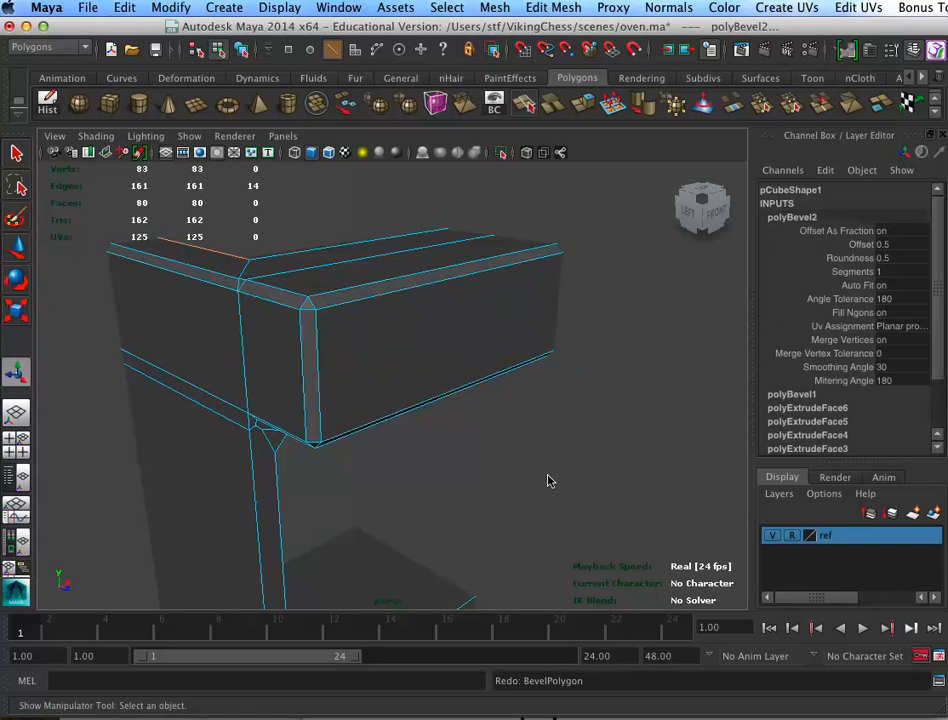
# Clear the edge selection, return to object selection and delete the oven's construction history
pyautogui.moveTo(521, 451)
pyautogui.keyDown('alt'); pyautogui.mouseDown()
pyautogui.moveTo(499, 419)
pyautogui.moveTo(512, 417)
pyautogui.moveTo(470, 408)
pyautogui.moveTo(537, 449)
pyautogui.moveTo(520, 432)
pyautogui.mouseUp(); pyautogui.keyUp('alt')
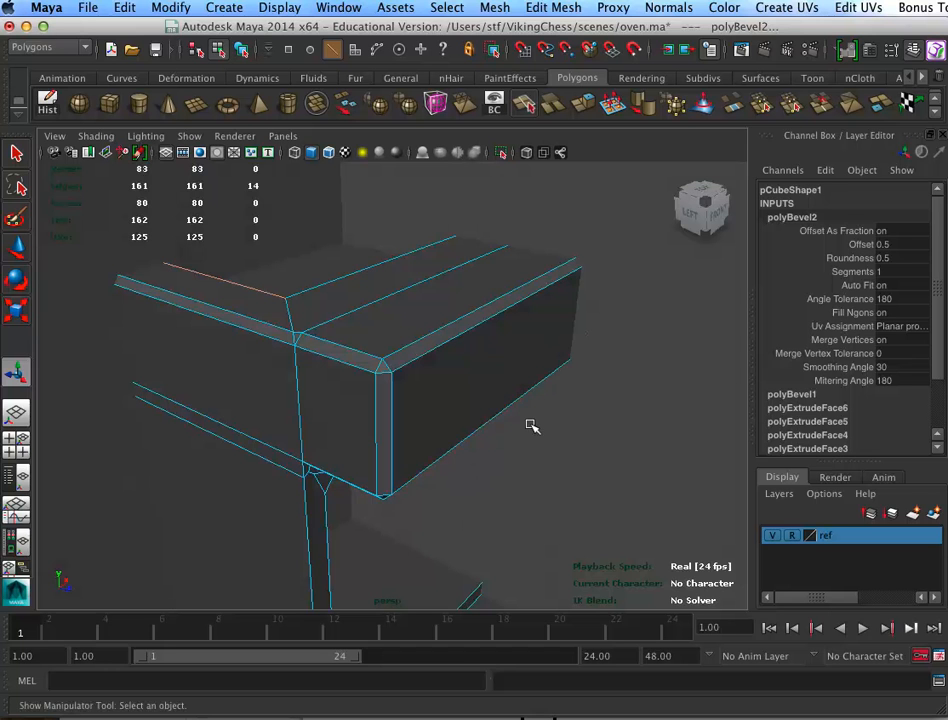
pyautogui.keyDown('alt'); pyautogui.moveTo(576, 468); pyautogui.dragTo(459, 425, button='right'); pyautogui.keyUp('alt')
pyautogui.keyDown('alt'); pyautogui.moveTo(562, 455); pyautogui.dragTo(540, 431); pyautogui.keyUp('alt')
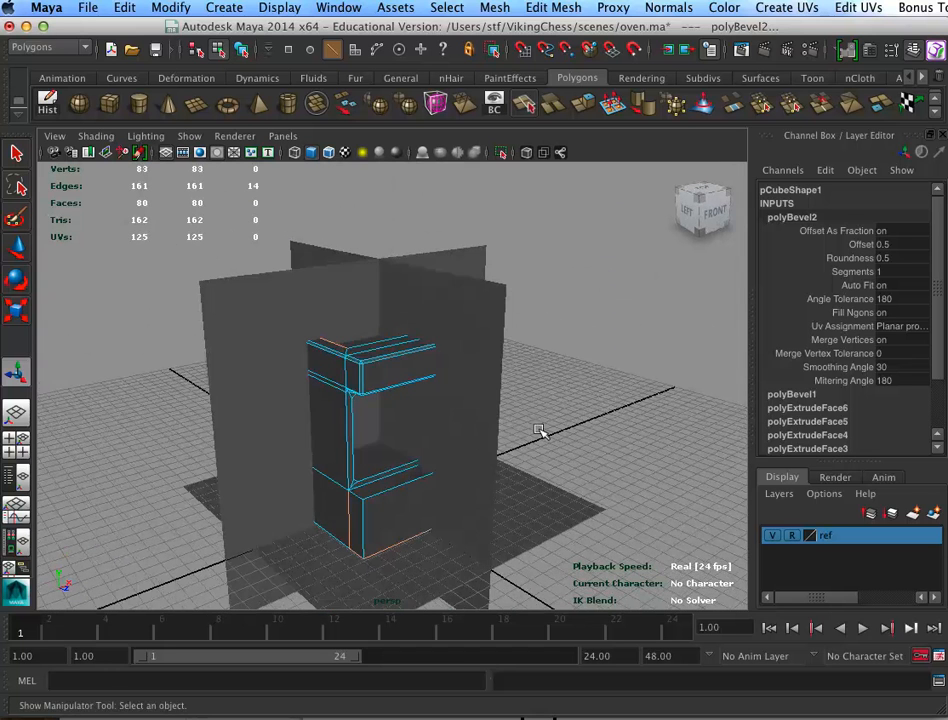
pyautogui.click(620, 457)
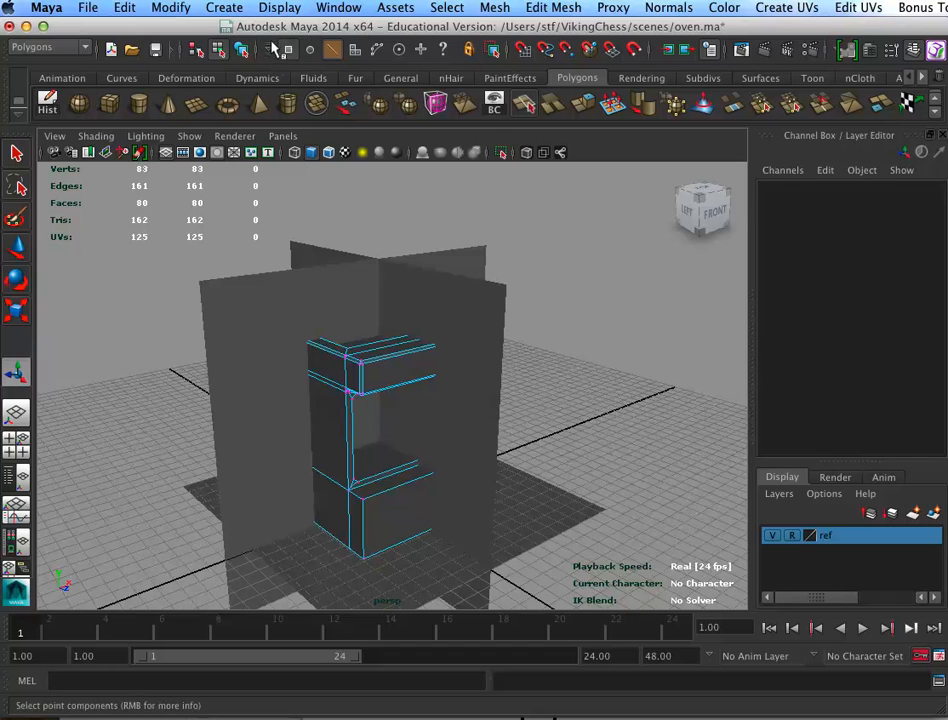
pyautogui.click(238, 48)
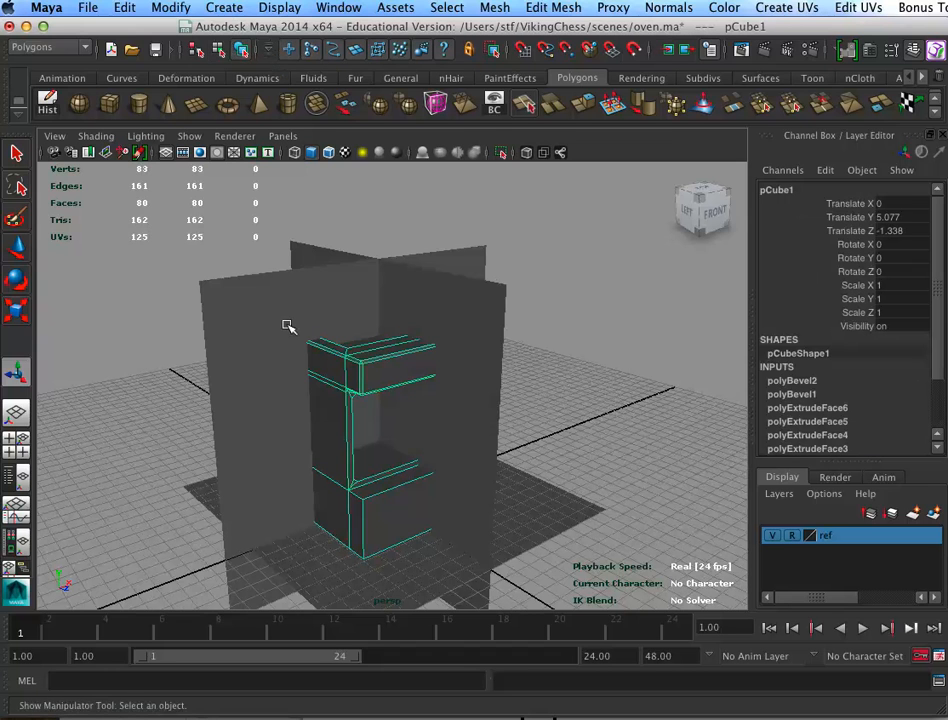
pyautogui.click(88, 7)
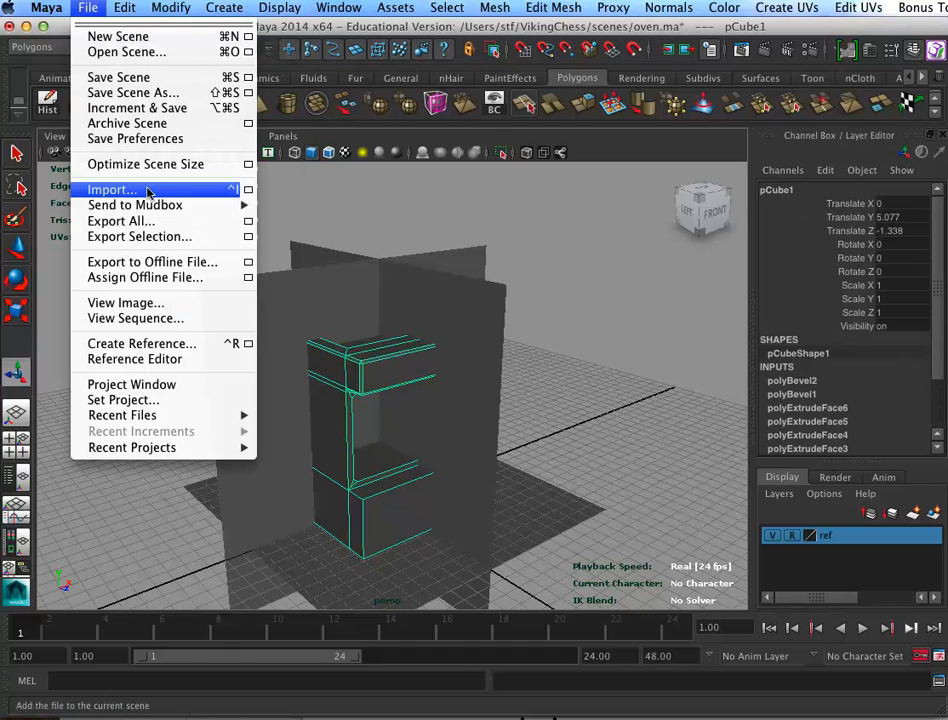
pyautogui.moveTo(124, 7)
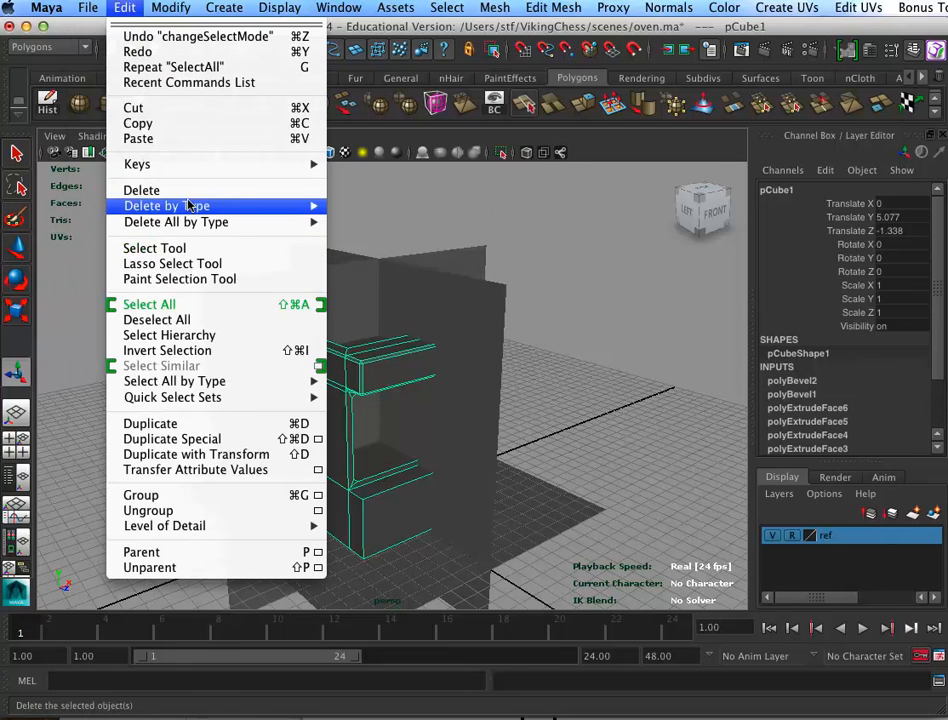
pyautogui.moveTo(271, 205)
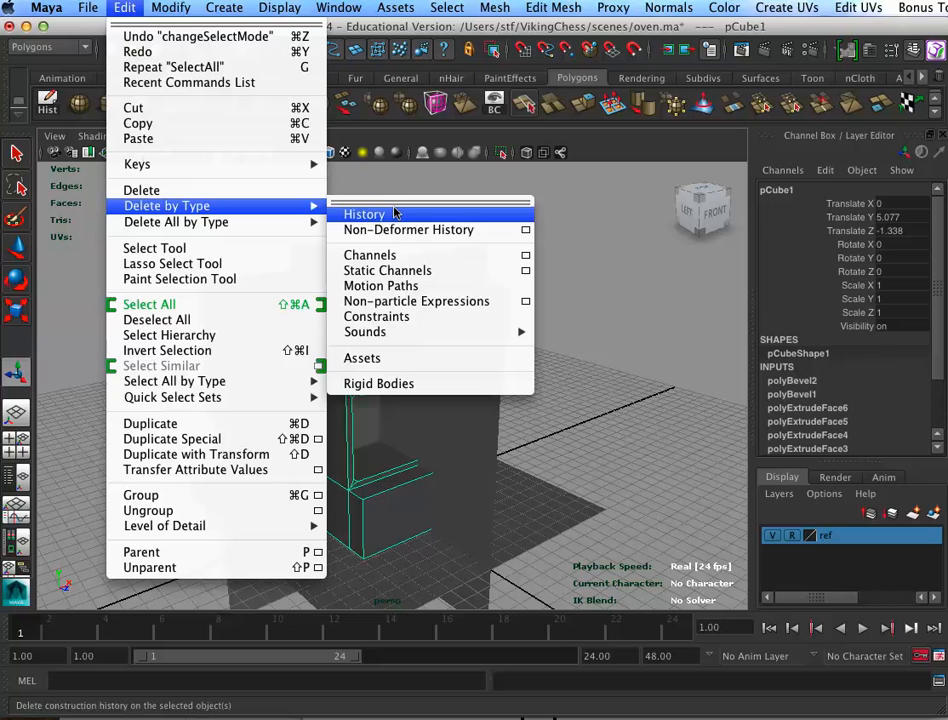
pyautogui.click(395, 213)
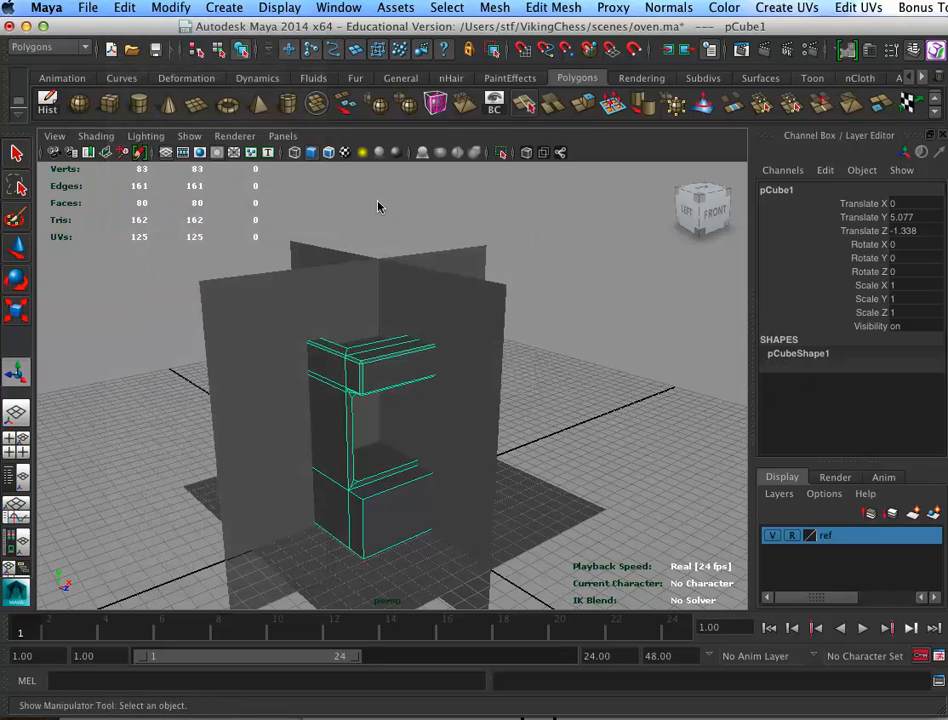
# Preview the oven mesh smoothed, discard the corner edge selection and return to the unsmoothed display
pyautogui.scroll(10, 546, 423)
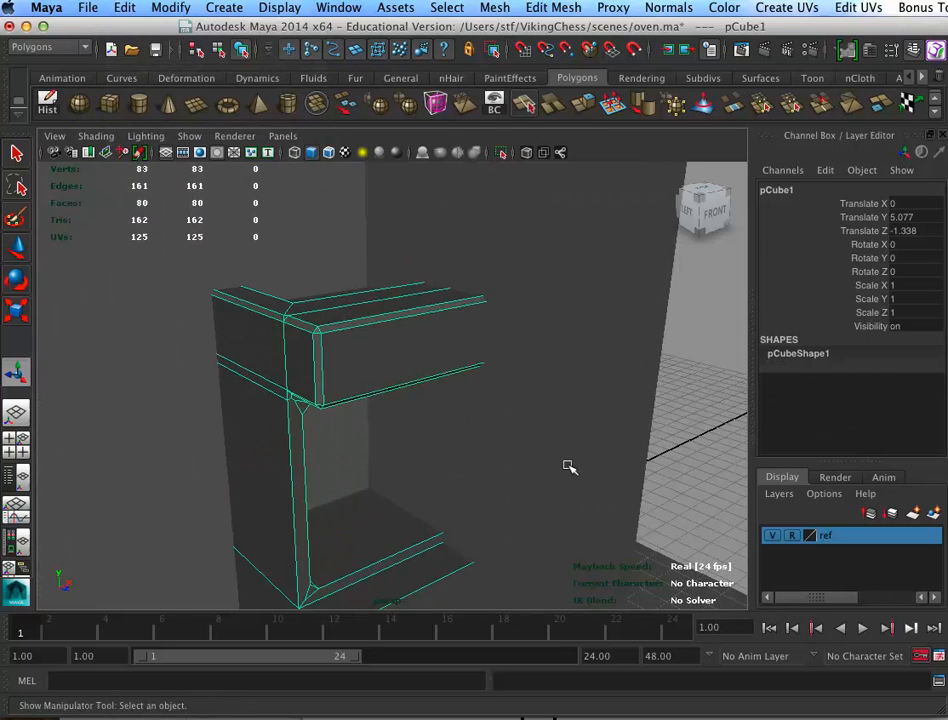
pyautogui.keyDown('alt'); pyautogui.moveTo(557, 470); pyautogui.dragTo(499, 451); pyautogui.keyUp('alt')
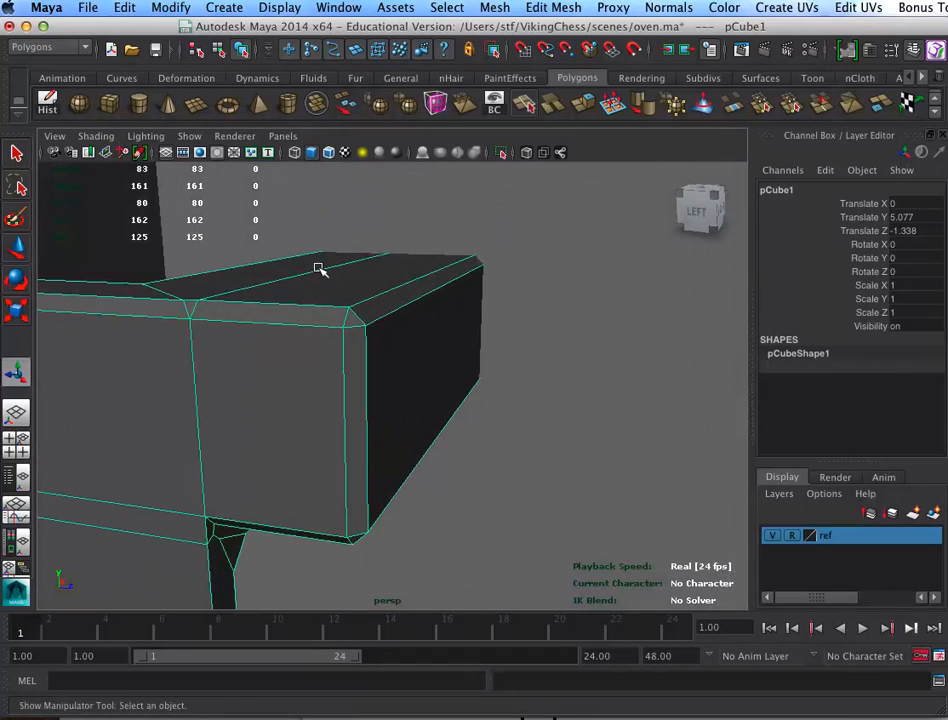
pyautogui.moveTo(377, 297); pyautogui.dragTo(300, 311, button='right')
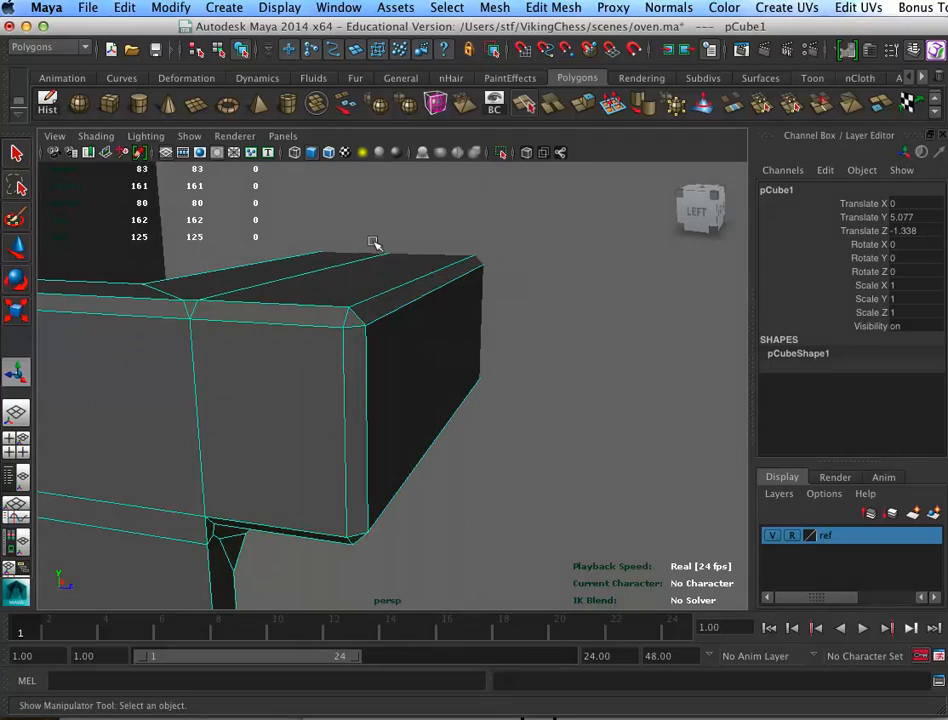
pyautogui.click(385, 299)
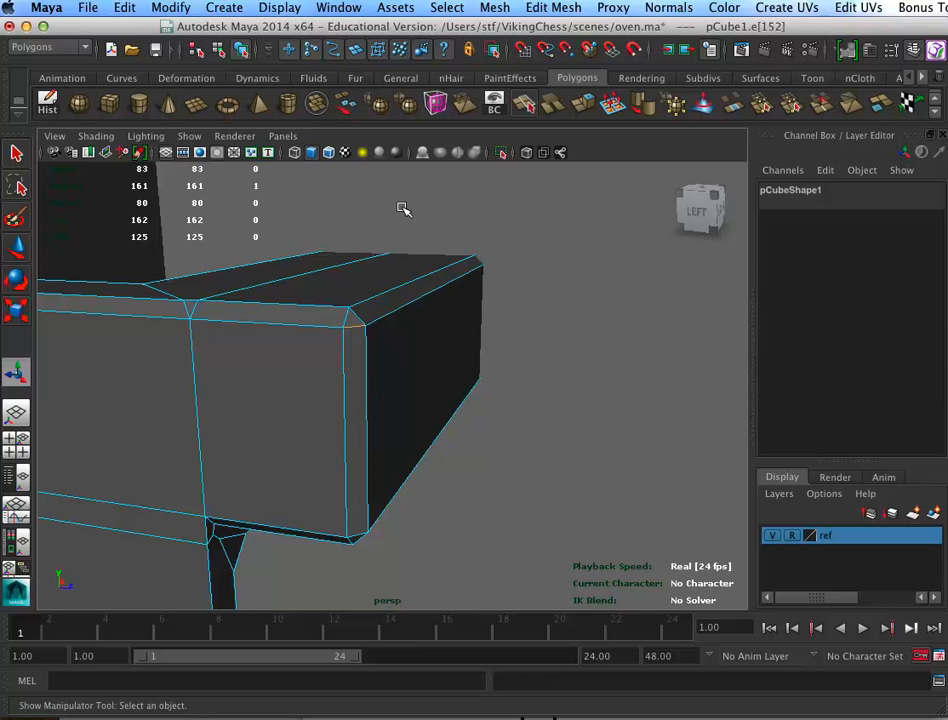
pyautogui.press('3')
pyautogui.keyDown('alt'); pyautogui.moveTo(508, 447); pyautogui.dragTo(412, 414, button='right'); pyautogui.keyUp('alt')
pyautogui.keyDown('alt'); pyautogui.moveTo(410, 412); pyautogui.dragTo(523, 415); pyautogui.keyUp('alt')
pyautogui.hotkey('ctrl', 'z')
pyautogui.hotkey('ctrl', 'z')
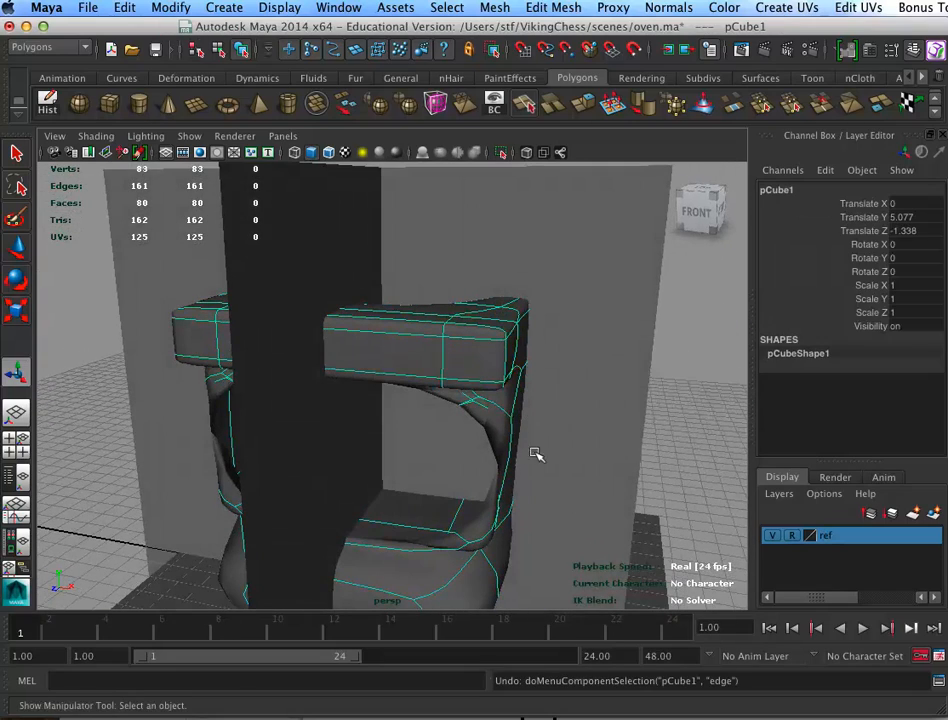
pyautogui.hotkey('ctrl', 'z')
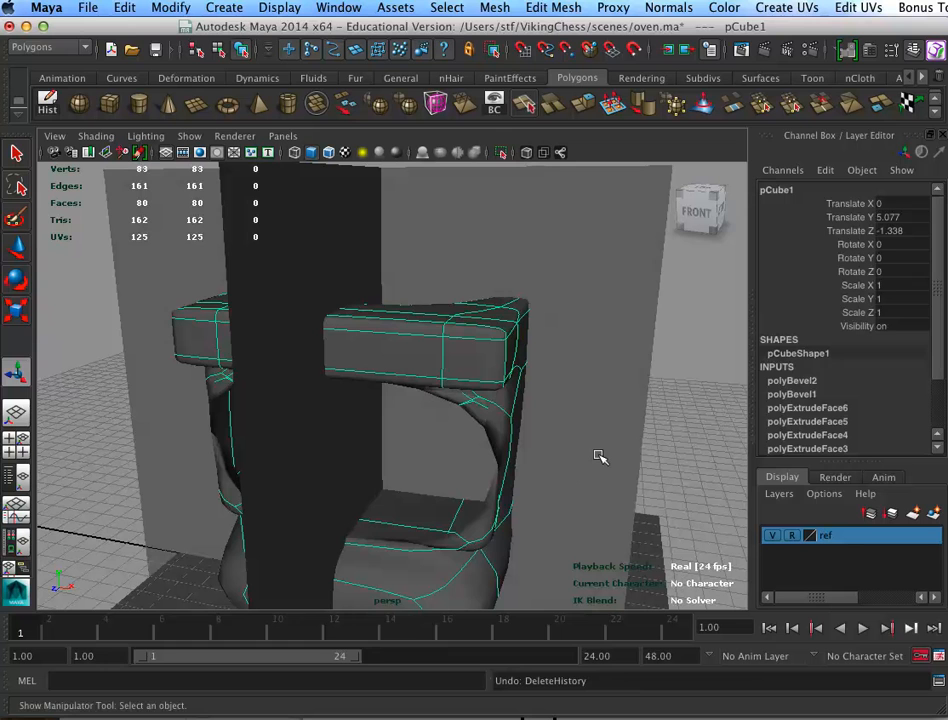
pyautogui.hotkey('shift', 'z')
pyautogui.hotkey('shift', 'z')
pyautogui.press('1')
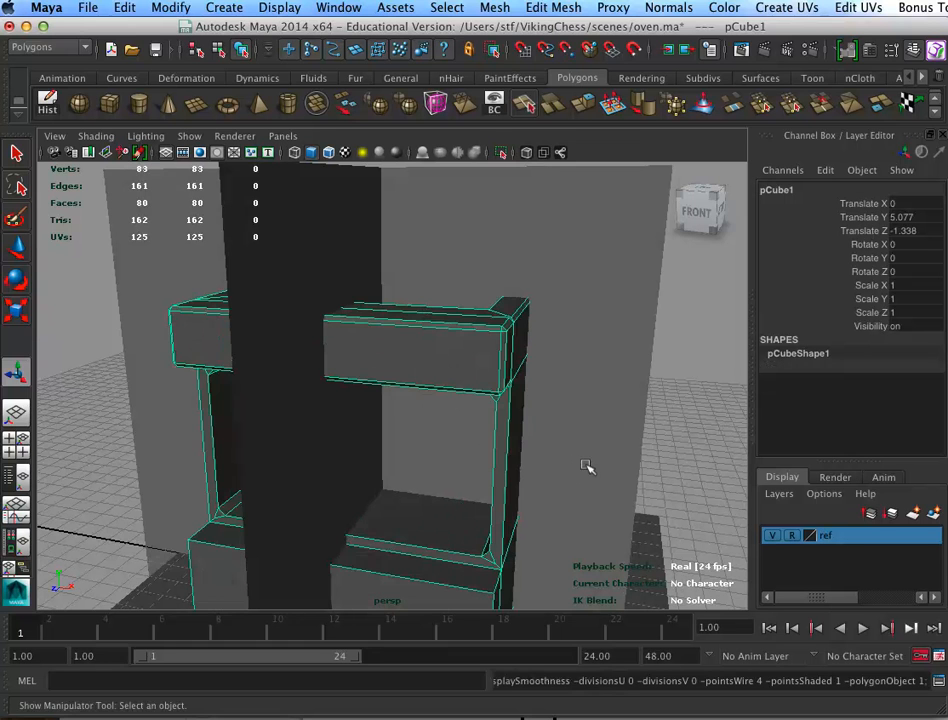
# Try to split the cavity frame's right front strip lengthwise with the Split Polygon Tool and undo it
pyautogui.keyDown('alt'); pyautogui.moveTo(581, 459); pyautogui.dragTo(667, 498, button='right'); pyautogui.keyUp('alt')
pyautogui.keyDown('alt'); pyautogui.moveTo(667, 498); pyautogui.dragTo(540, 418); pyautogui.keyUp('alt')
pyautogui.keyDown('alt'); pyautogui.moveTo(540, 418); pyautogui.dragTo(571, 427, button='right'); pyautogui.keyUp('alt')
pyautogui.keyDown('alt'); pyautogui.moveTo(561, 536); pyautogui.dragTo(493, 428, button='right'); pyautogui.keyUp('alt')
pyautogui.keyDown('alt'); pyautogui.moveTo(493, 428); pyautogui.dragTo(565, 413); pyautogui.keyUp('alt')
pyautogui.keyDown('alt'); pyautogui.moveTo(565, 413); pyautogui.dragTo(555, 333, button='right'); pyautogui.keyUp('alt')
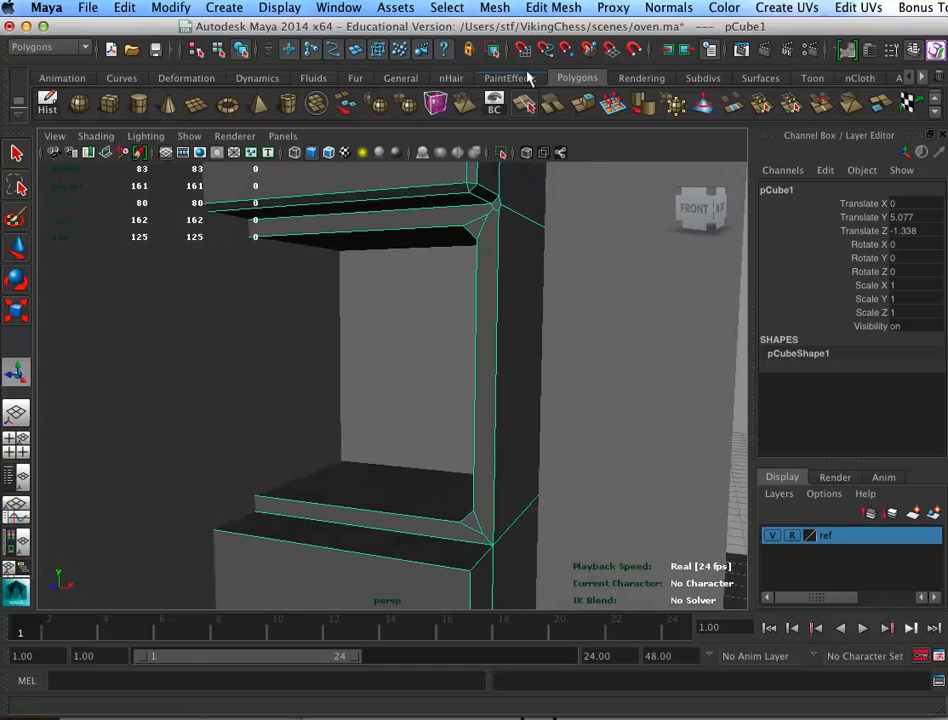
pyautogui.click(523, 103)
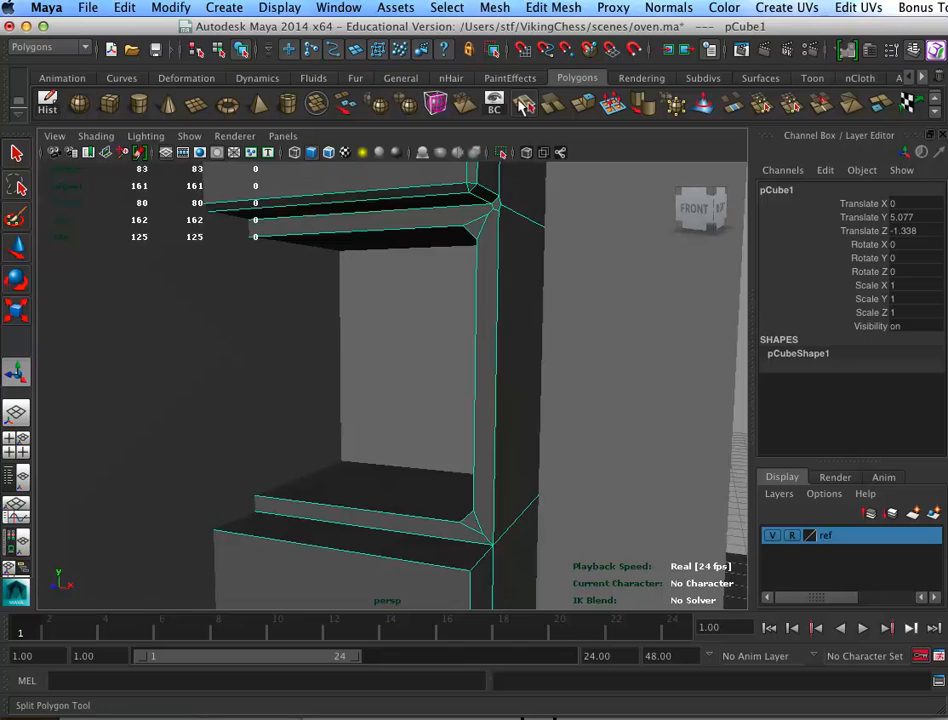
pyautogui.keyDown('alt'); pyautogui.moveTo(506, 251); pyautogui.dragTo(590, 241); pyautogui.keyUp('alt')
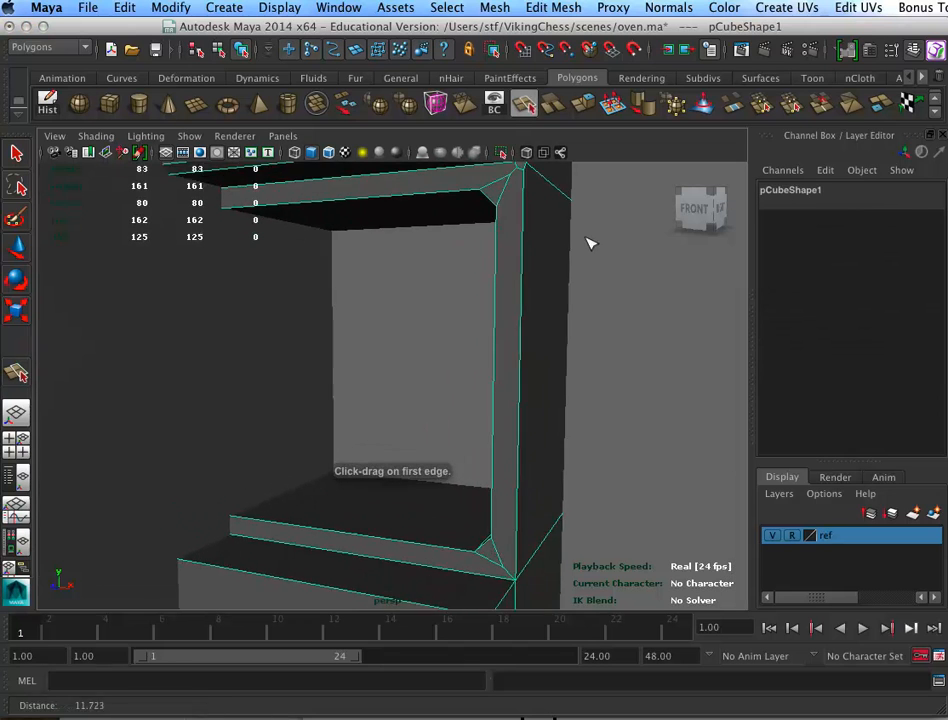
pyautogui.click(516, 197)
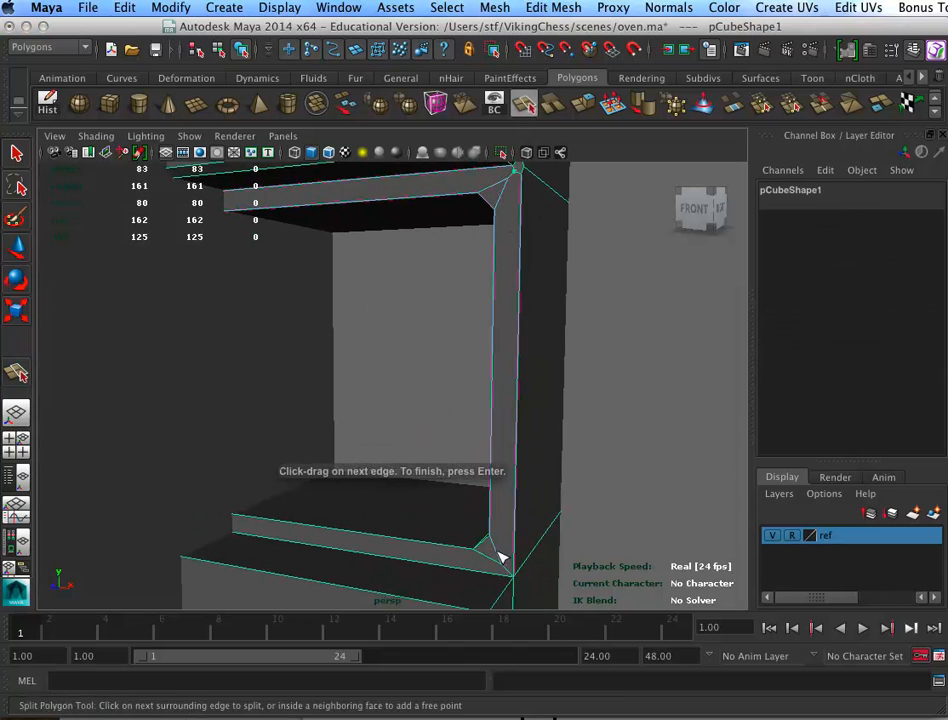
pyautogui.press('Return')
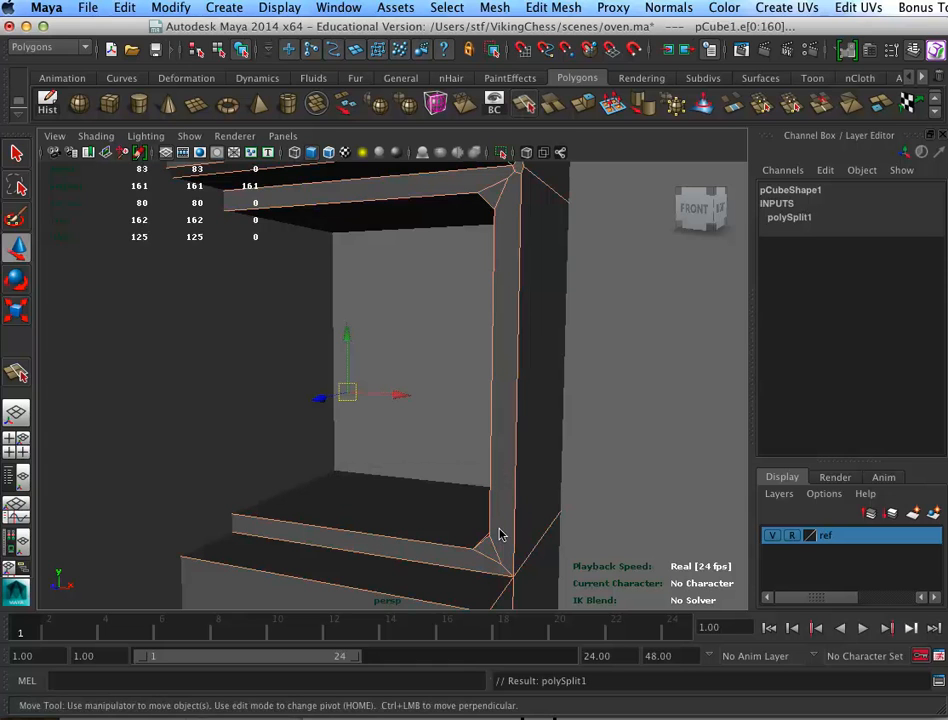
pyautogui.hotkey('ctrl', 'z')
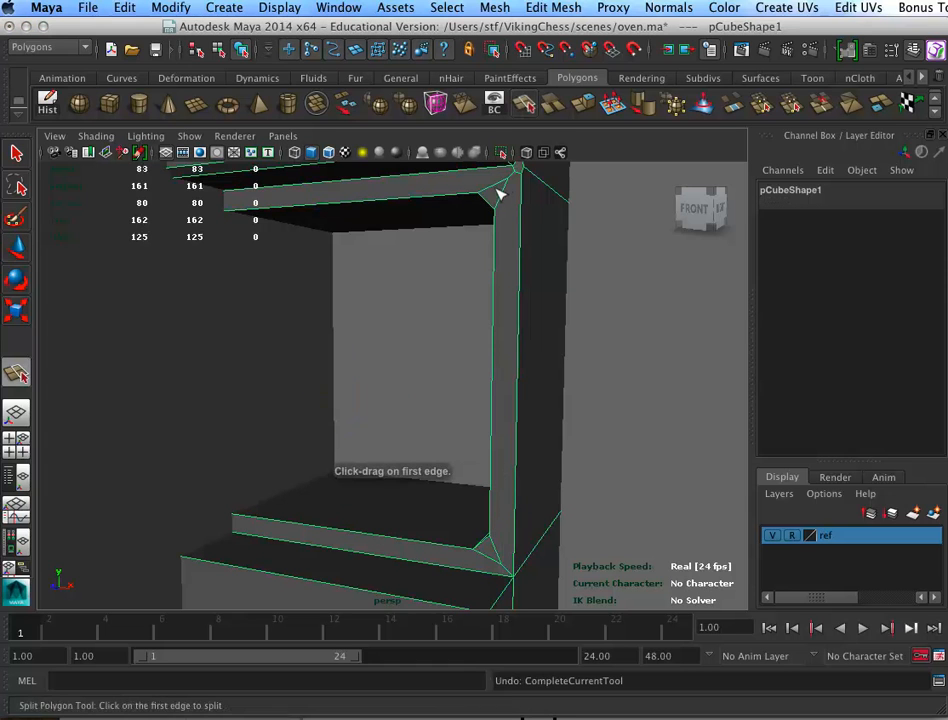
# Split the cavity frame's right front strip lengthwise between its upper and lower corner vertices using the Split Polygon Tool
pyautogui.click(497, 202)
pyautogui.moveTo(489, 540); pyautogui.dragTo(445, 510)
pyautogui.press('Return')
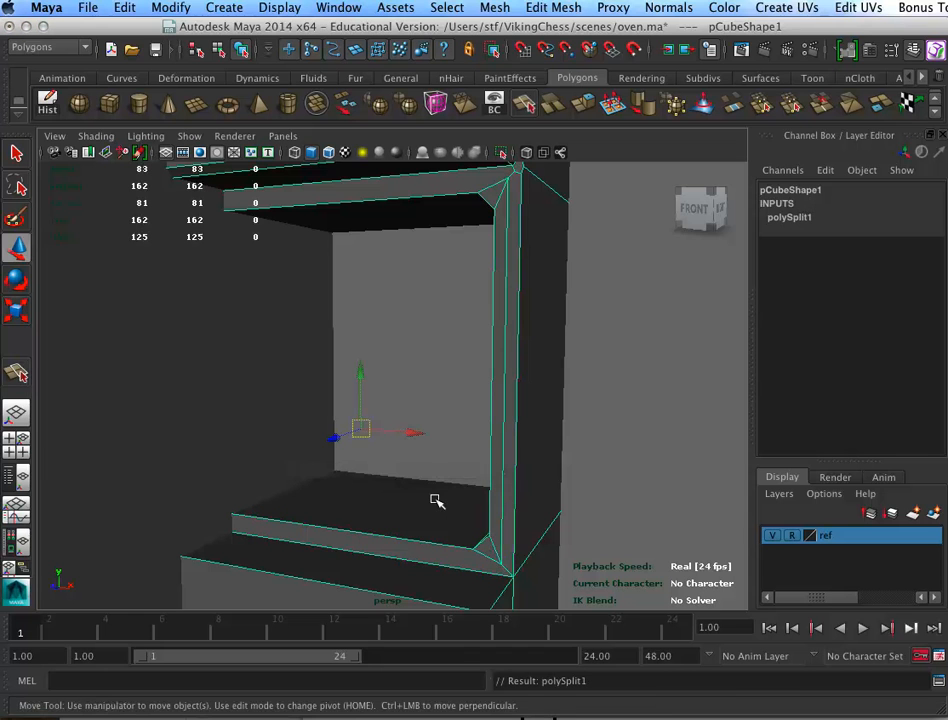
# Start another polygon split at the cavity frame's upper right corner vertex and extend it along the top strip to the upper left corner
pyautogui.keyDown('alt'); pyautogui.moveTo(508, 532); pyautogui.dragTo(560, 583, button='middle'); pyautogui.keyUp('alt')
pyautogui.keyDown('alt'); pyautogui.moveTo(562, 474); pyautogui.dragTo(586, 474); pyautogui.keyUp('alt')
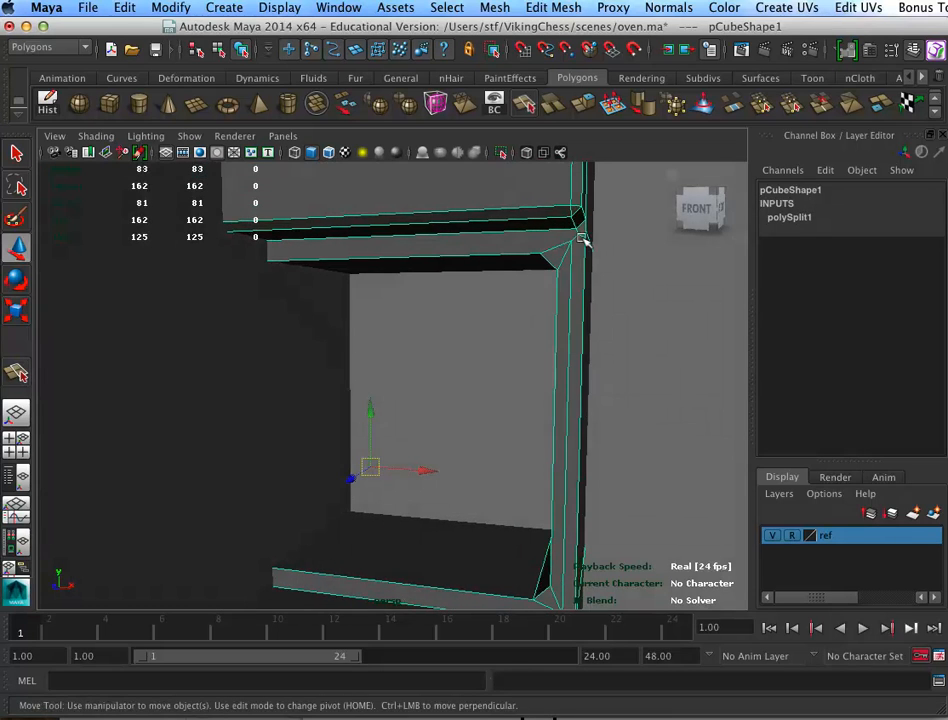
pyautogui.press('g')
pyautogui.click(577, 233)
pyautogui.moveTo(531, 262); pyautogui.dragTo(567, 230)
pyautogui.press('Return')
pyautogui.press('g')
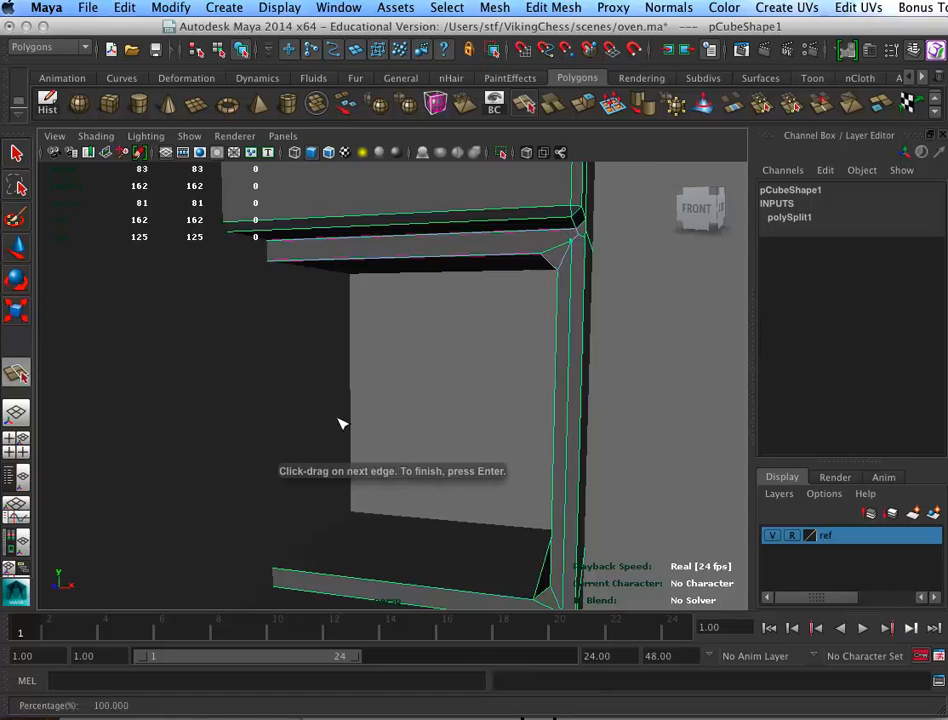
pyautogui.keyDown('alt'); pyautogui.moveTo(338, 419); pyautogui.dragTo(525, 379, button='middle'); pyautogui.keyUp('alt')
pyautogui.keyDown('alt'); pyautogui.moveTo(518, 396); pyautogui.dragTo(510, 389); pyautogui.keyUp('alt')
pyautogui.keyDown('alt'); pyautogui.moveTo(510, 389); pyautogui.dragTo(527, 362, button='middle'); pyautogui.keyUp('alt')
pyautogui.keyDown('alt'); pyautogui.moveTo(527, 362); pyautogui.dragTo(541, 395, button='right'); pyautogui.keyUp('alt')
pyautogui.keyDown('alt'); pyautogui.moveTo(391, 293); pyautogui.dragTo(480, 355, button='middle'); pyautogui.keyUp('alt')
pyautogui.moveTo(402, 263); pyautogui.dragTo(338, 318)
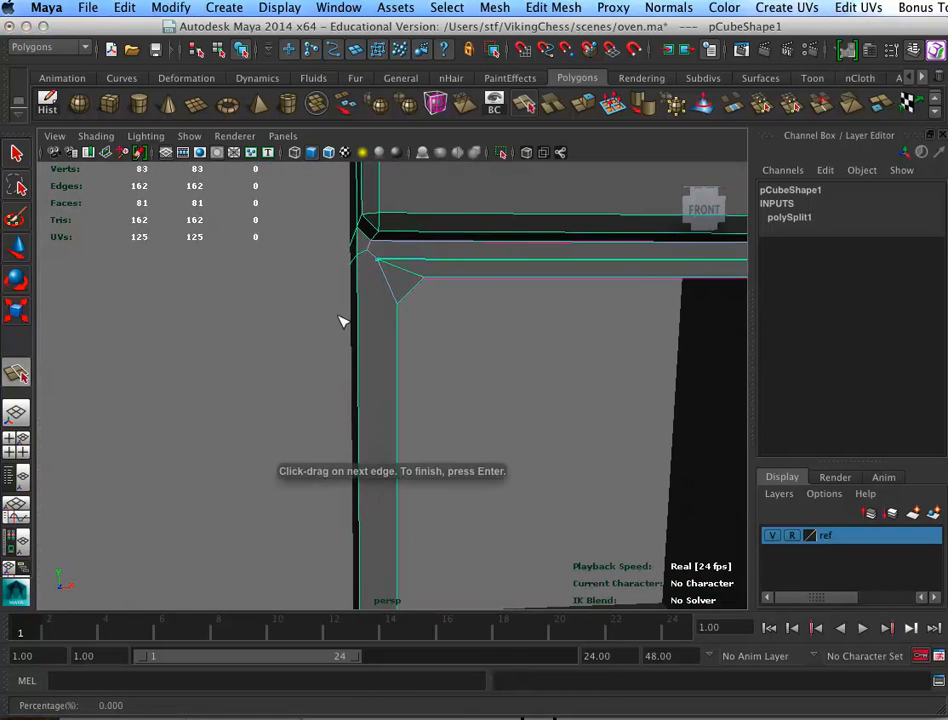
# Continue the split down the cavity frame's left strip to the lower left corner vertex and complete it
pyautogui.keyDown('alt'); pyautogui.moveTo(340, 321); pyautogui.dragTo(430, 173, button='middle'); pyautogui.keyUp('alt')
pyautogui.moveTo(377, 504); pyautogui.dragTo(347, 549)
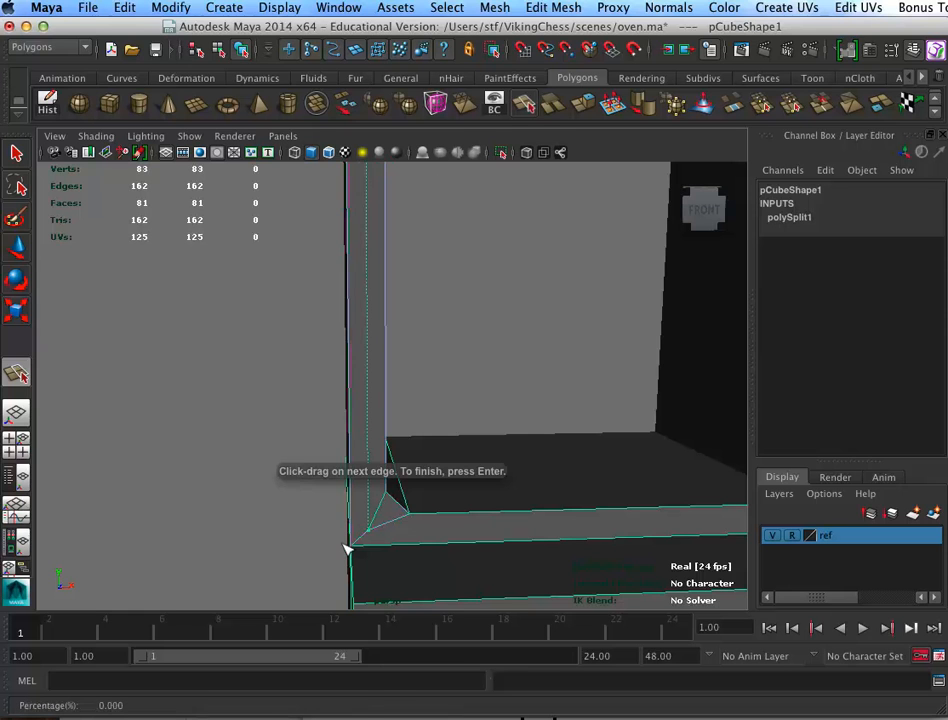
pyautogui.press('w')
pyautogui.press('y')
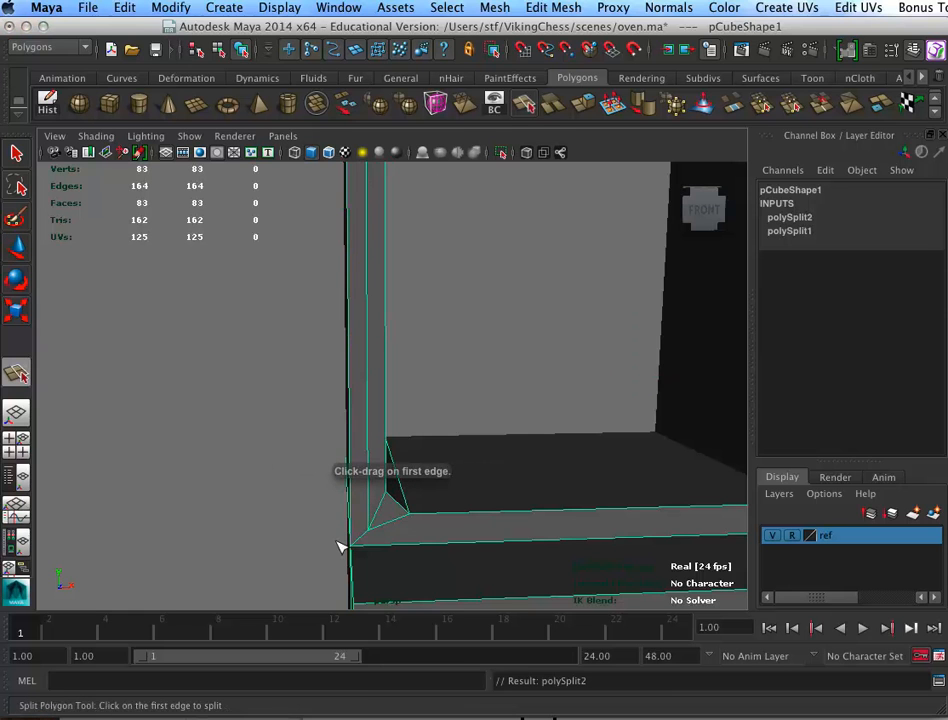
# Split the cavity frame's bottom front strip lengthwise from its lower left to its lower right corner vertex
pyautogui.moveTo(323, 532); pyautogui.dragTo(326, 533)
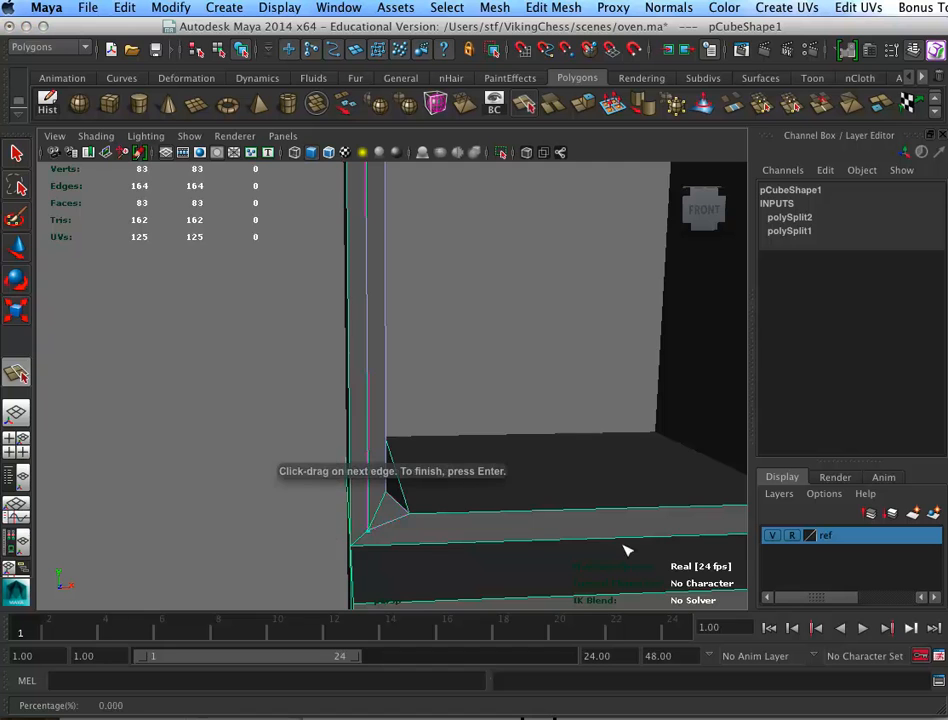
pyautogui.keyDown('alt'); pyautogui.moveTo(622, 544); pyautogui.dragTo(340, 526); pyautogui.keyUp('alt')
pyautogui.keyDown('alt'); pyautogui.moveTo(603, 502); pyautogui.dragTo(392, 450); pyautogui.keyUp('alt')
pyautogui.keyDown('alt'); pyautogui.moveTo(506, 475); pyautogui.dragTo(437, 437, button='right'); pyautogui.keyUp('alt')
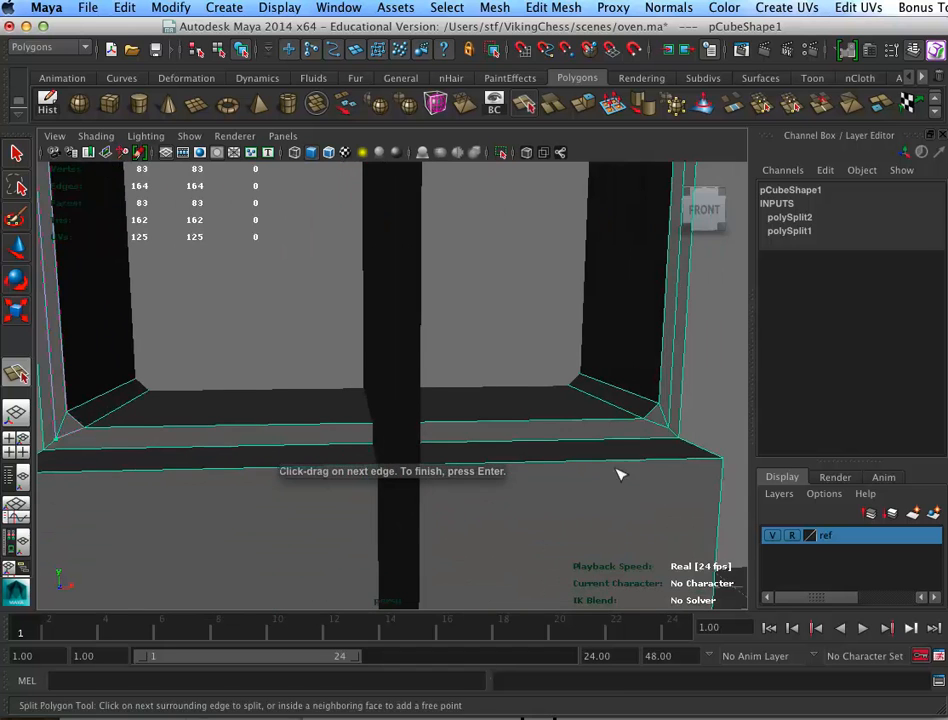
pyautogui.keyDown('alt'); pyautogui.moveTo(617, 469); pyautogui.dragTo(565, 457); pyautogui.keyUp('alt')
pyautogui.moveTo(702, 435); pyautogui.dragTo(745, 453)
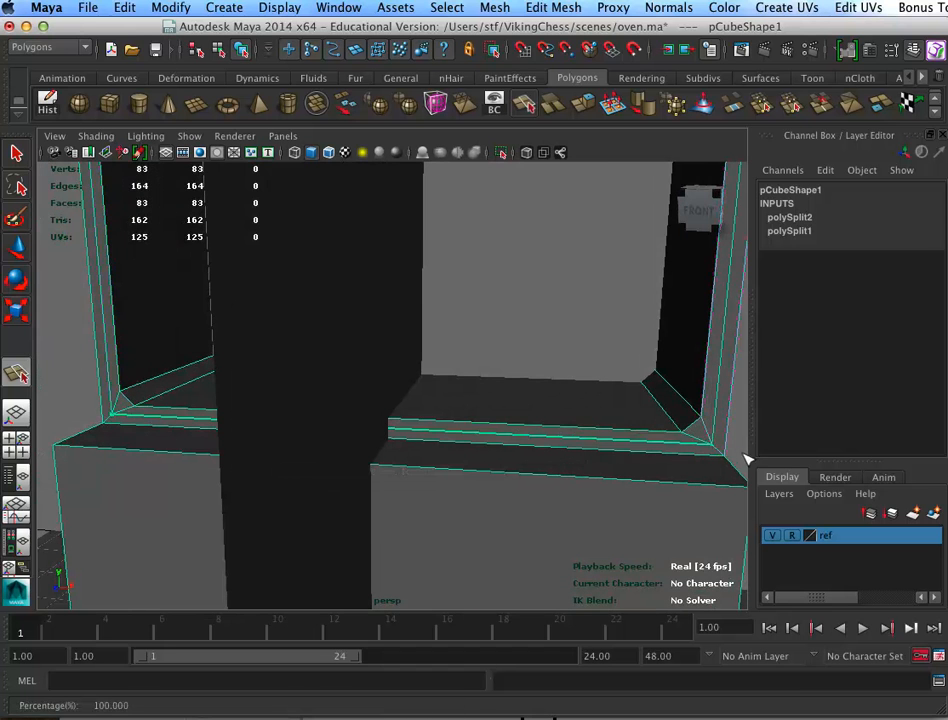
pyautogui.press('Return')
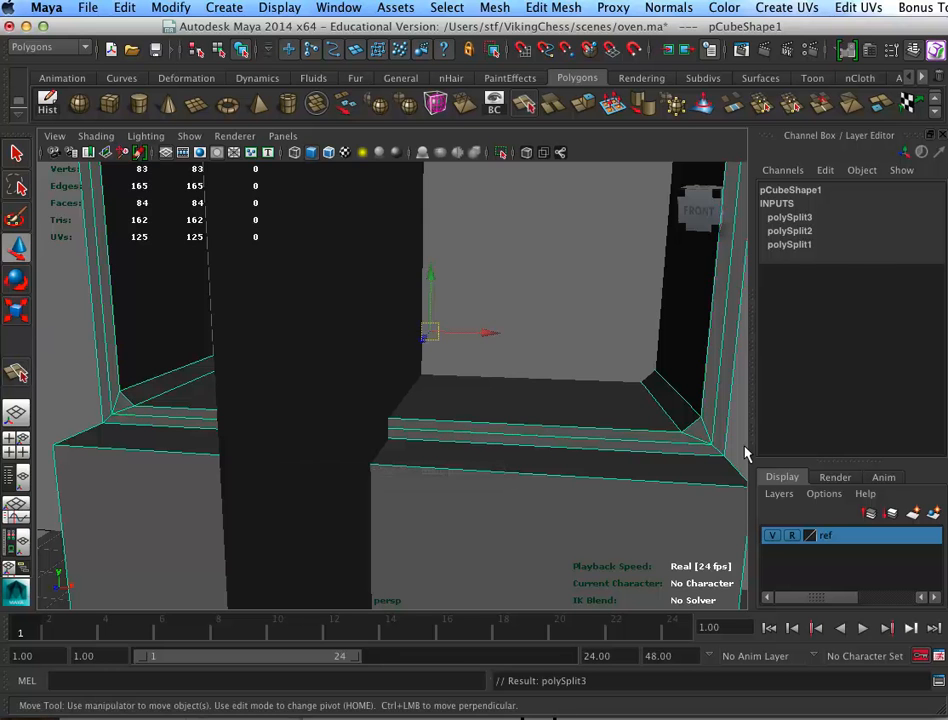
# Preview the oven in smooth mesh display from the front, then return it to the unsmoothed display
pyautogui.keyDown('alt'); pyautogui.moveTo(580, 443); pyautogui.dragTo(480, 379, button='right'); pyautogui.keyUp('alt')
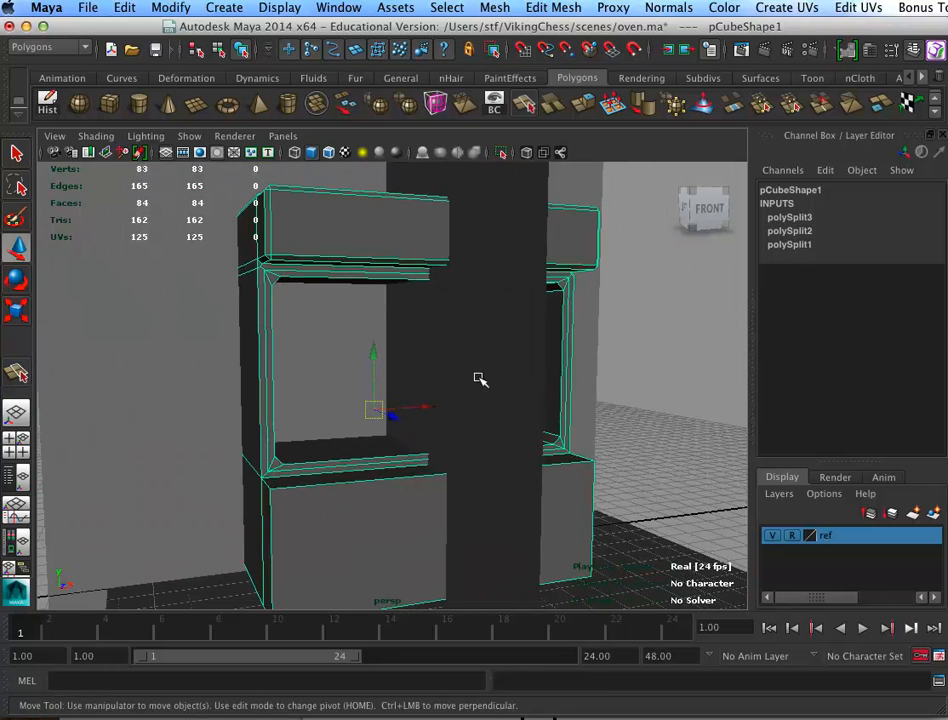
pyautogui.press('3')
pyautogui.keyDown('alt'); pyautogui.moveTo(503, 480); pyautogui.dragTo(487, 496); pyautogui.keyUp('alt')
pyautogui.click(559, 506)
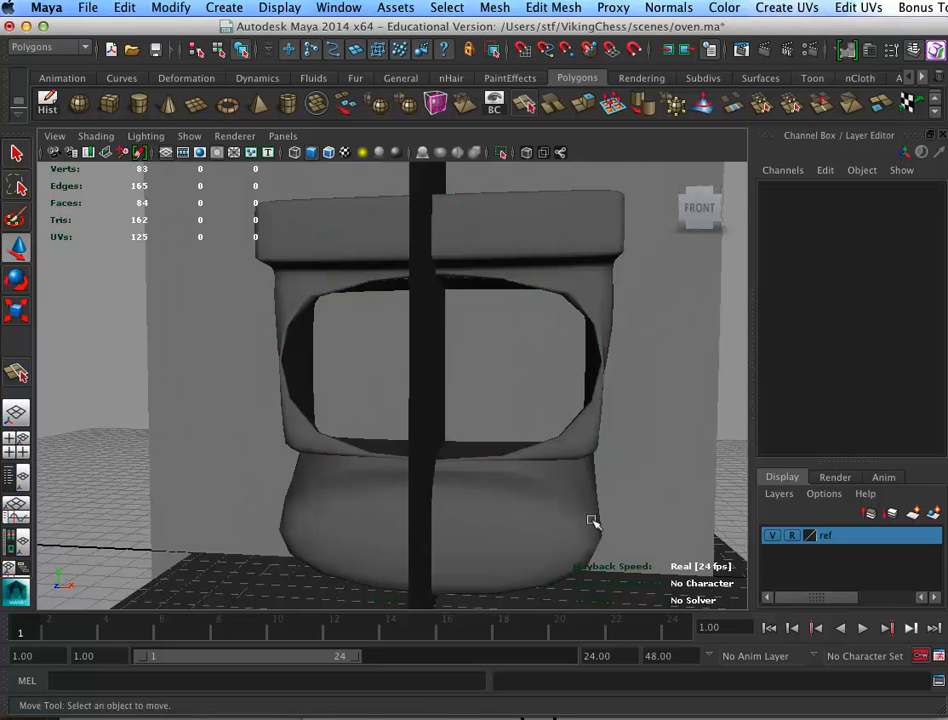
pyautogui.click(557, 527)
pyautogui.press('1')
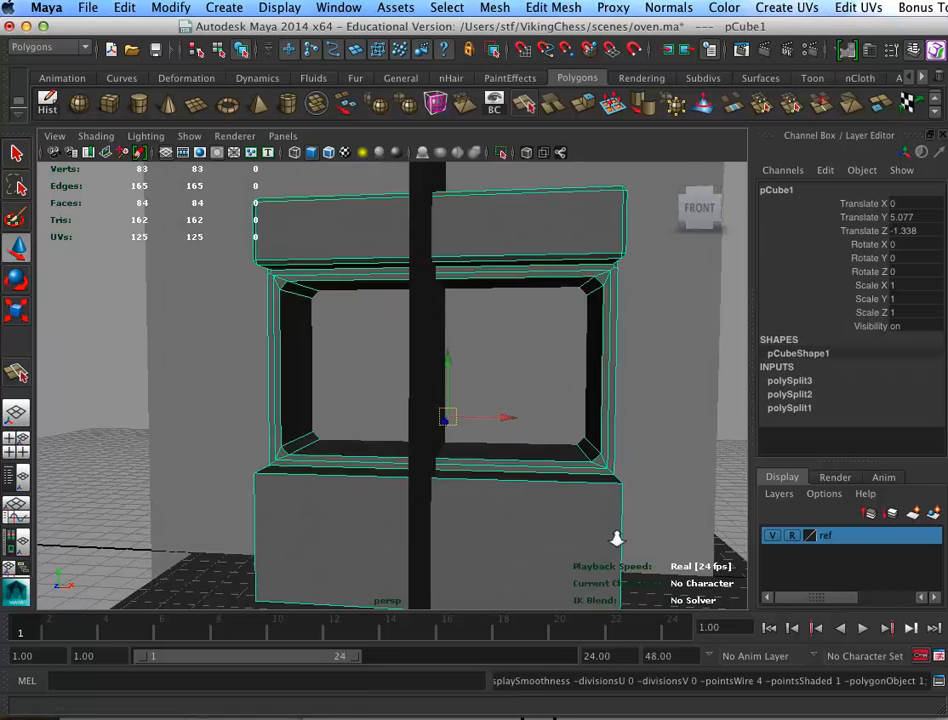
# Select the upper left side edge, upper front edge and left front vertical edge of the oven's protruding lower block
pyautogui.scroll(2, 616, 536)
pyautogui.keyDown('alt'); pyautogui.moveTo(619, 527); pyautogui.dragTo(526, 509); pyautogui.keyUp('alt')
pyautogui.keyDown('alt'); pyautogui.moveTo(526, 509); pyautogui.dragTo(508, 500, button='right'); pyautogui.keyUp('alt')
pyautogui.moveTo(508, 500)
pyautogui.keyDown('alt'); pyautogui.mouseDown()
pyautogui.moveTo(535, 495)
pyautogui.moveTo(588, 530)
pyautogui.mouseUp(); pyautogui.keyUp('alt')
pyautogui.keyDown('alt'); pyautogui.moveTo(588, 530); pyautogui.dragTo(645, 590, button='right'); pyautogui.keyUp('alt')
pyautogui.keyDown('alt'); pyautogui.moveTo(521, 510); pyautogui.dragTo(580, 462, button='middle'); pyautogui.keyUp('alt')
pyautogui.keyDown('alt'); pyautogui.moveTo(580, 462); pyautogui.dragTo(615, 500, button='right'); pyautogui.keyUp('alt')
pyautogui.moveTo(378, 530)
pyautogui.mouseDown(button='right')
pyautogui.moveTo(383, 499)
pyautogui.moveTo(368, 484)
pyautogui.mouseUp(button='right')
pyautogui.click(358, 513)
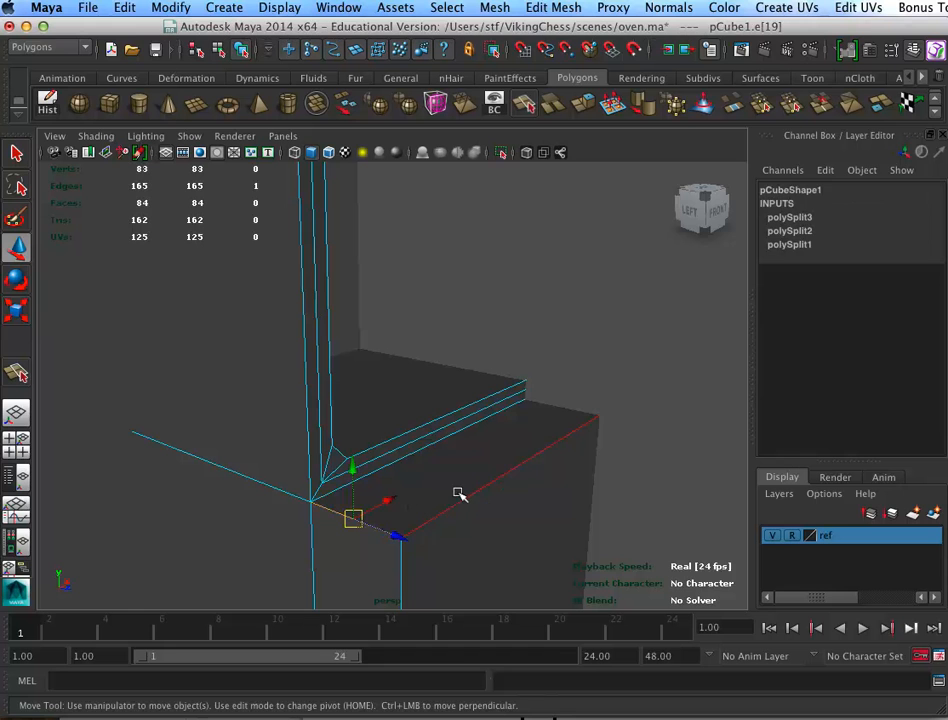
pyautogui.keyDown('shift'); pyautogui.click(456, 484); pyautogui.keyUp('shift')
pyautogui.keyDown('shift'); pyautogui.click(391, 546); pyautogui.keyUp('shift')
pyautogui.keyDown('alt'); pyautogui.moveTo(662, 501); pyautogui.dragTo(529, 396); pyautogui.keyUp('alt')
pyautogui.keyDown('alt'); pyautogui.moveTo(605, 436); pyautogui.dragTo(375, 436); pyautogui.keyUp('alt')
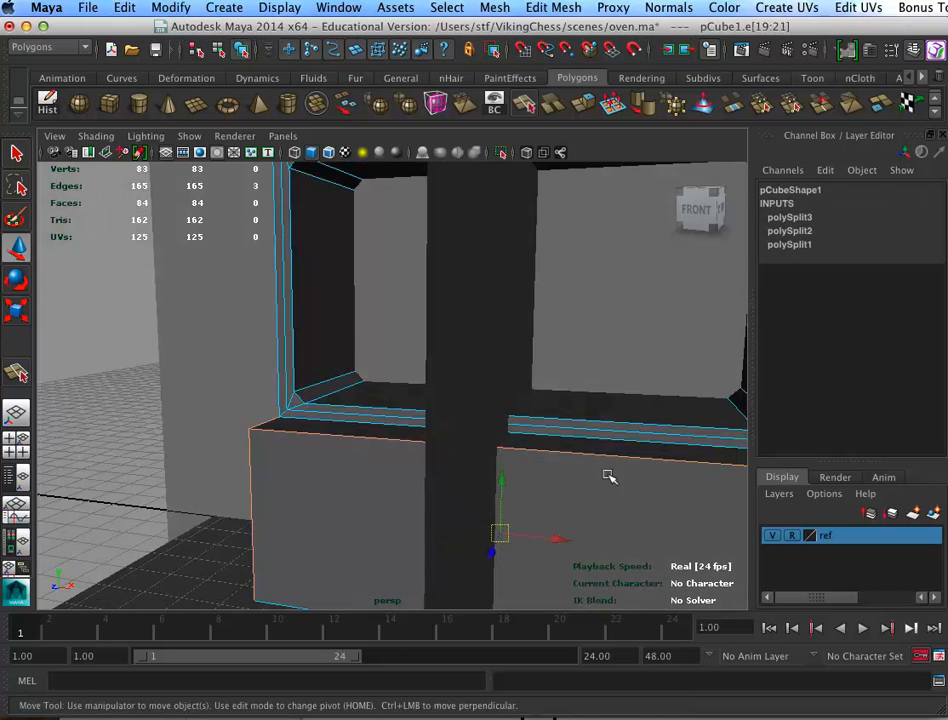
# Add the lower block's right side and bottom front edges to the selection and bevel all selected edges
pyautogui.keyDown('alt'); pyautogui.moveTo(620, 480); pyautogui.dragTo(446, 432, button='middle'); pyautogui.keyUp('alt')
pyautogui.keyDown('alt'); pyautogui.moveTo(609, 497); pyautogui.dragTo(499, 459); pyautogui.keyUp('alt')
pyautogui.keyDown('shift'); pyautogui.click(441, 486); pyautogui.keyUp('shift')
pyautogui.keyDown('shift'); pyautogui.click(469, 409); pyautogui.keyUp('shift')
pyautogui.keyDown('shift'); pyautogui.doubleClick(507, 404); pyautogui.keyUp('shift')
pyautogui.keyDown('alt'); pyautogui.moveTo(438, 449); pyautogui.dragTo(404, 494); pyautogui.keyUp('alt')
pyautogui.keyDown('shift'); pyautogui.click(484, 302); pyautogui.keyUp('shift')
pyautogui.keyDown('shift'); pyautogui.click(461, 511); pyautogui.keyUp('shift')
pyautogui.keyDown('alt'); pyautogui.moveTo(334, 495); pyautogui.dragTo(560, 495); pyautogui.keyUp('alt')
pyautogui.keyDown('shift'); pyautogui.click(298, 533); pyautogui.keyUp('shift')
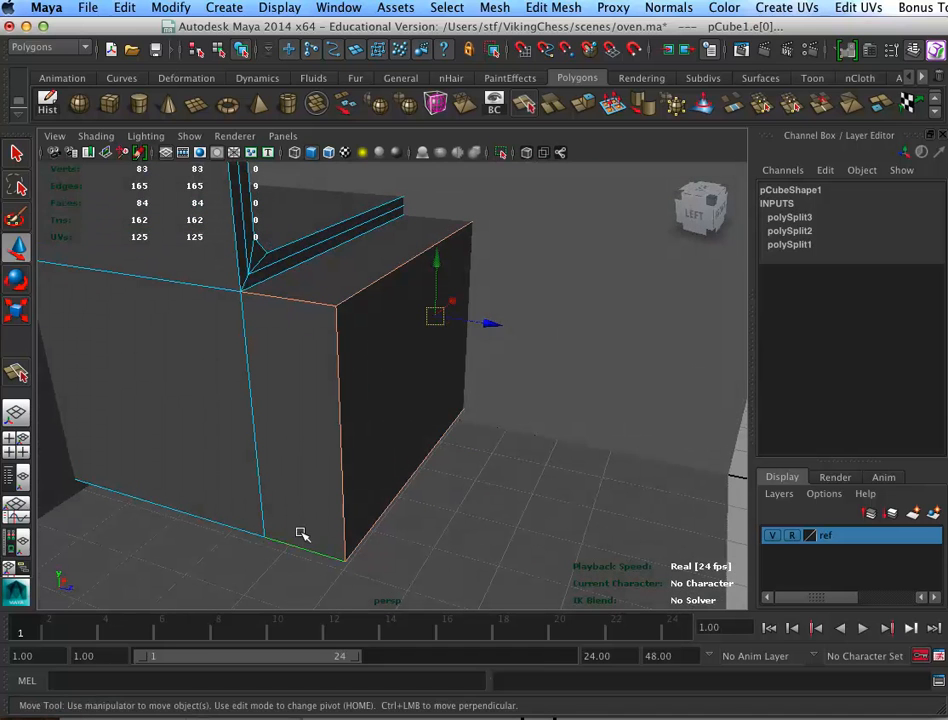
pyautogui.click(495, 7)
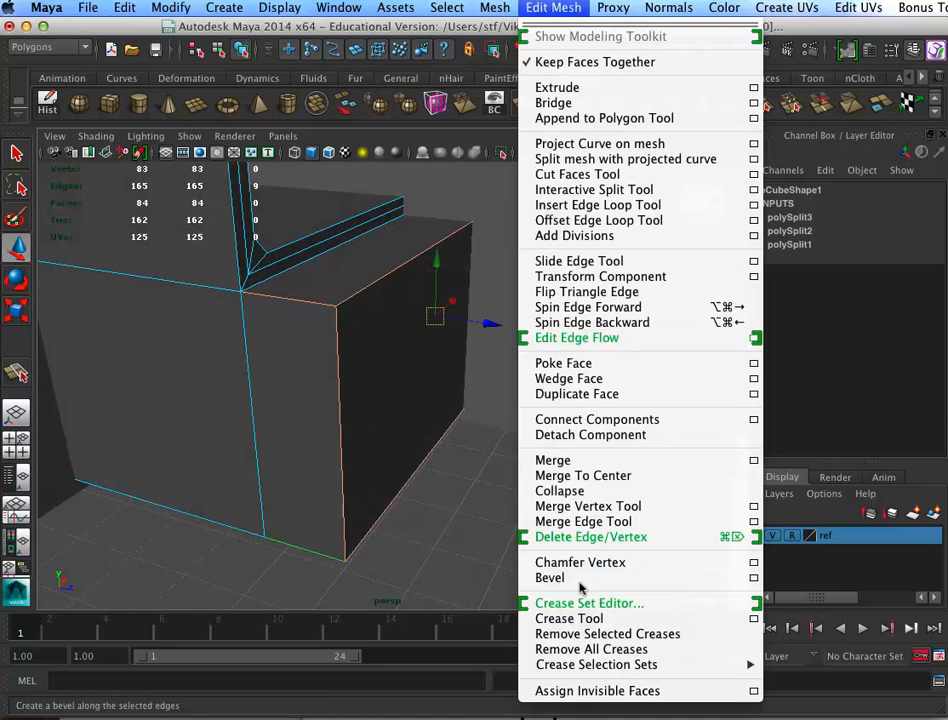
pyautogui.click(575, 577)
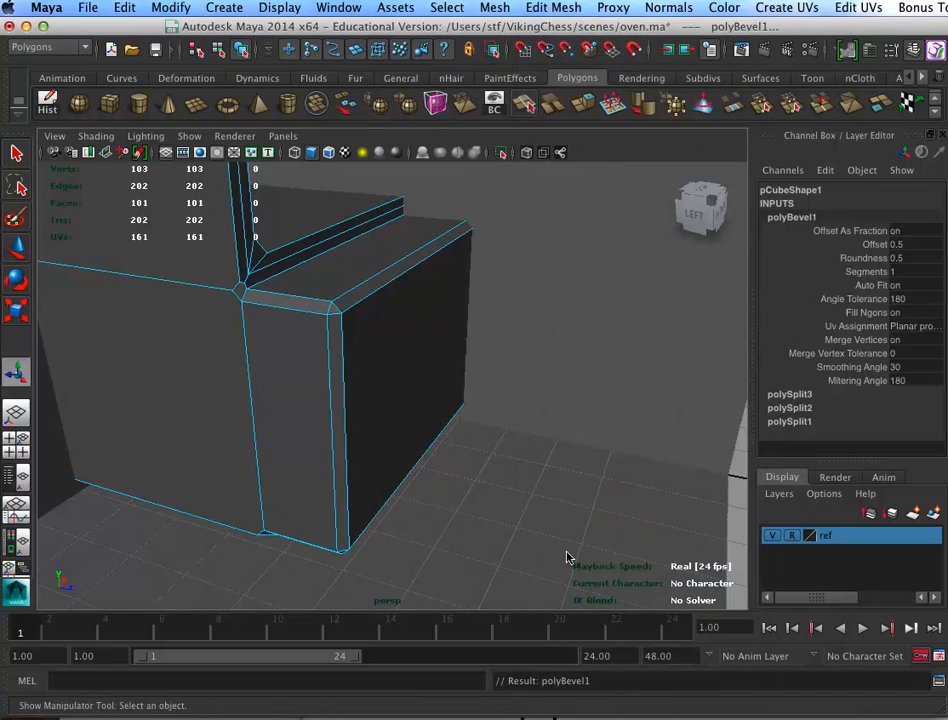
# Select the rear tip vertices of the bevel corners on both sides and move them forward in Z onto the vertical edge line
pyautogui.keyDown('alt'); pyautogui.moveTo(505, 484); pyautogui.dragTo(620, 476); pyautogui.keyUp('alt')
pyautogui.scroll(3, 512, 456)
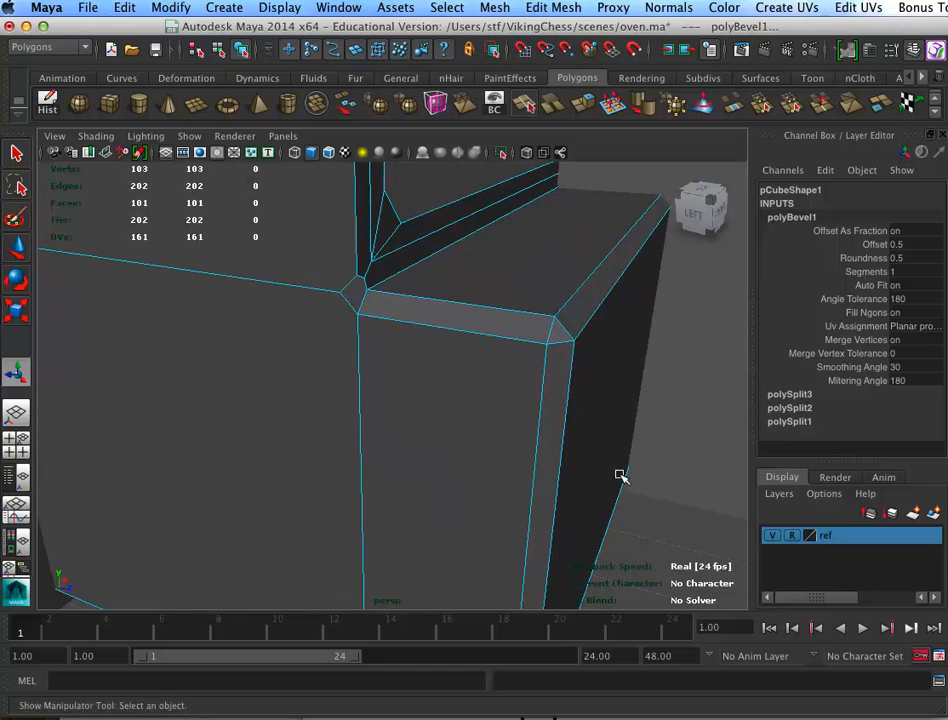
pyautogui.keyDown('alt'); pyautogui.moveTo(512, 445); pyautogui.dragTo(408, 465); pyautogui.keyUp('alt')
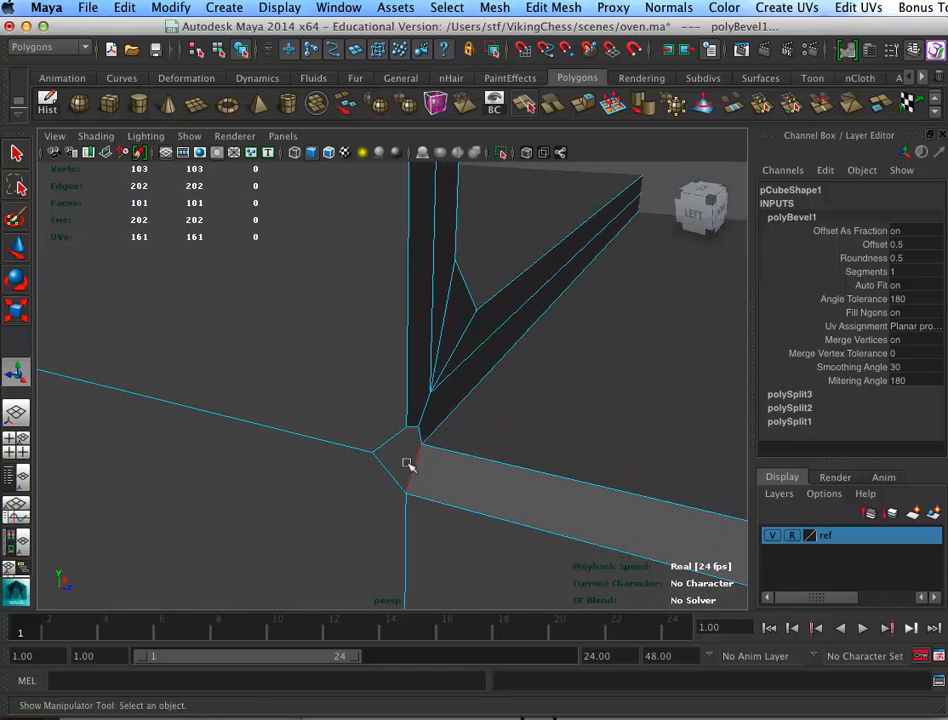
pyautogui.moveTo(370, 441); pyautogui.dragTo(334, 440, button='right')
pyautogui.click(396, 456)
pyautogui.press('space')
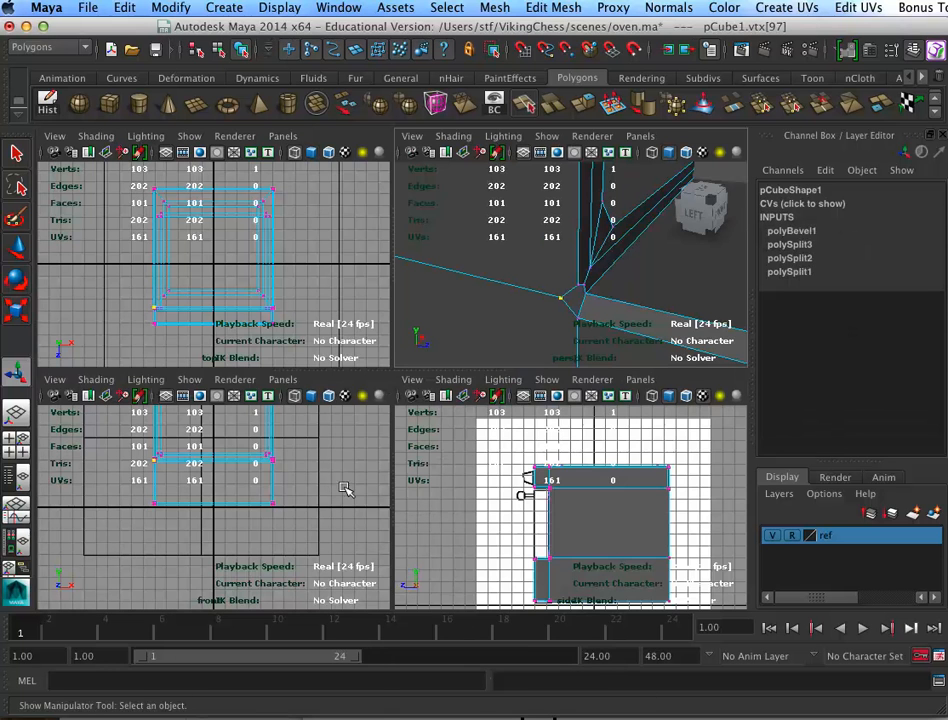
pyautogui.press('space')
pyautogui.press('f')
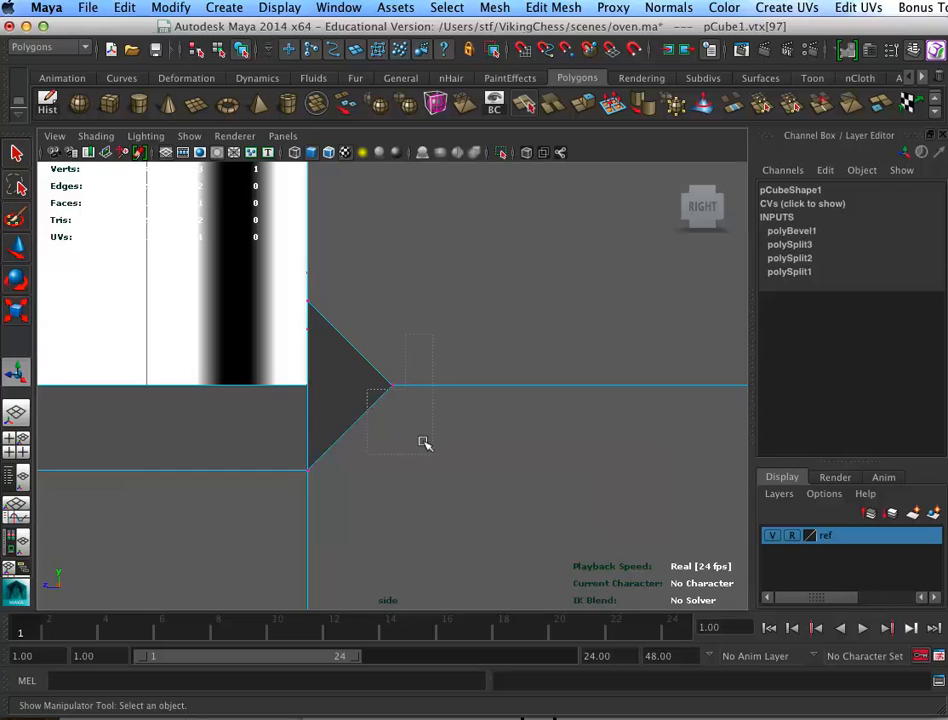
pyautogui.moveTo(424, 443); pyautogui.dragTo(420, 405)
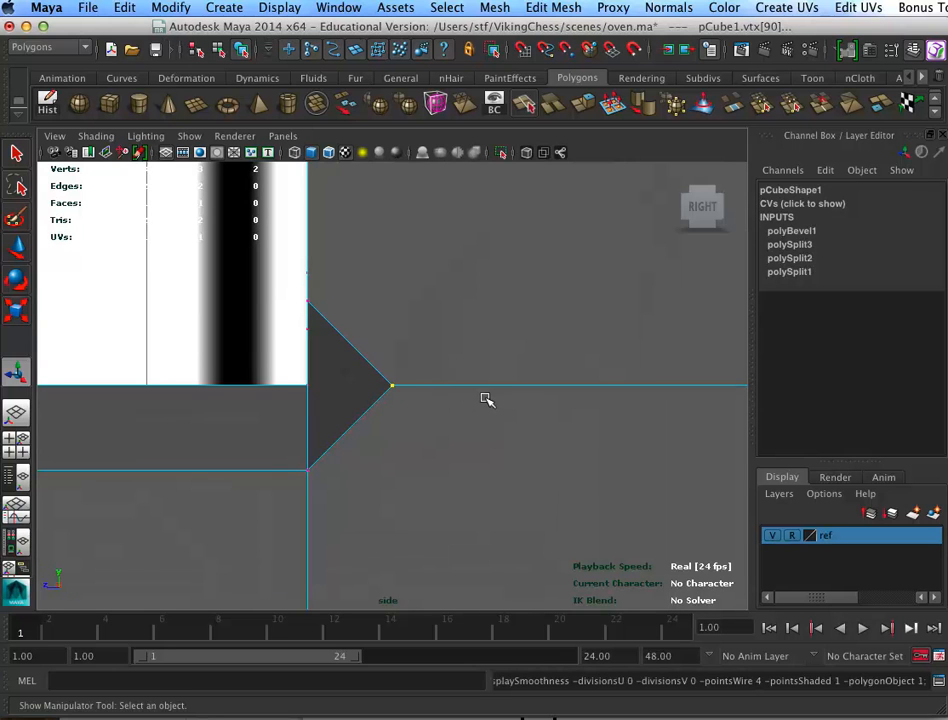
pyautogui.press('4')
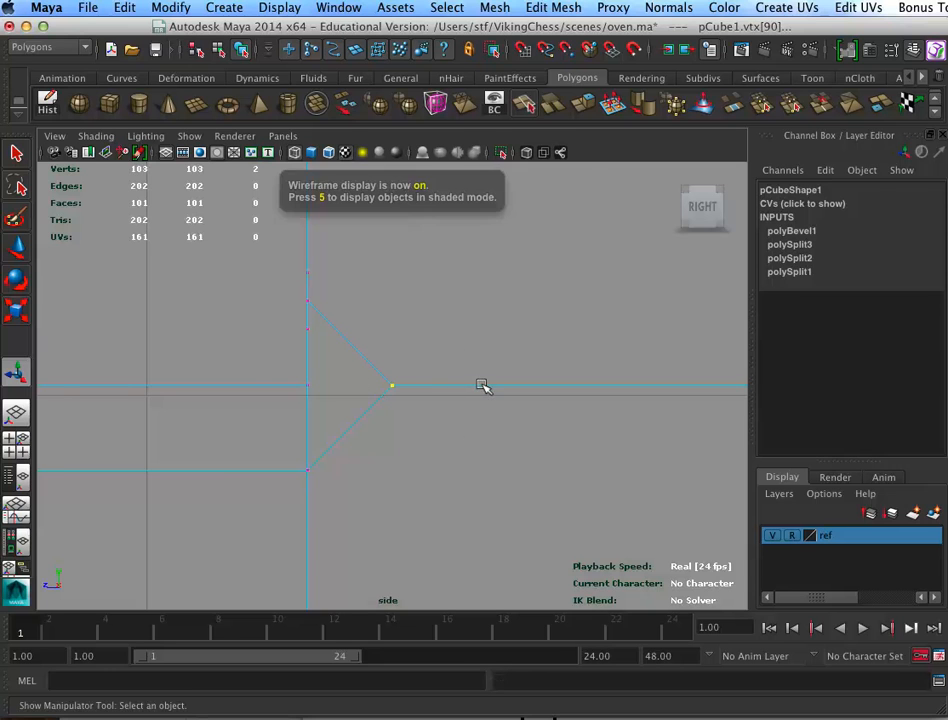
pyautogui.press('2')
pyautogui.press('1')
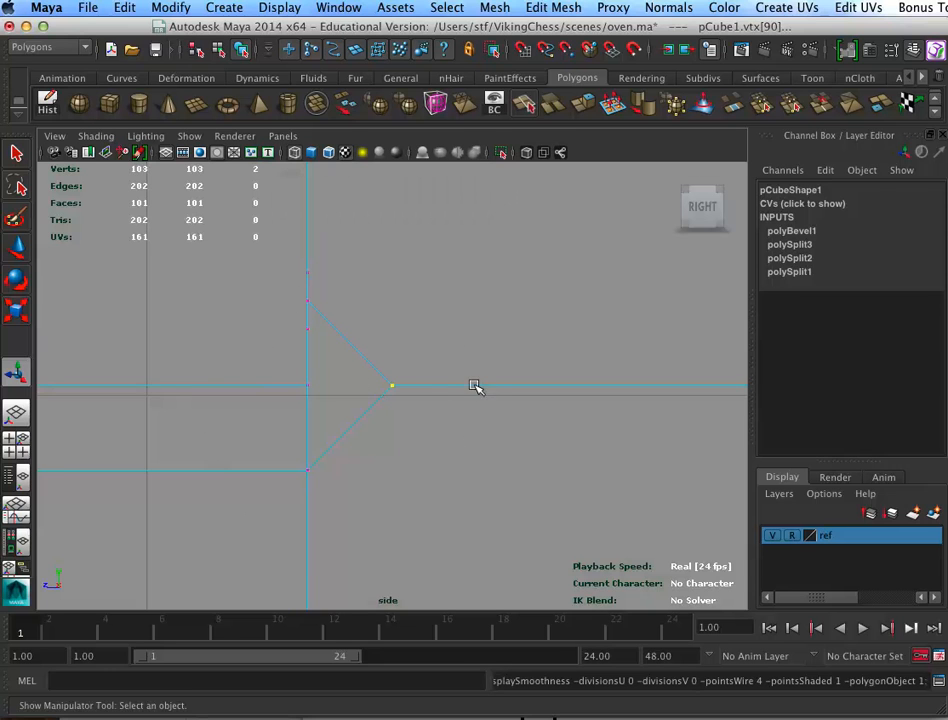
pyautogui.press('w')
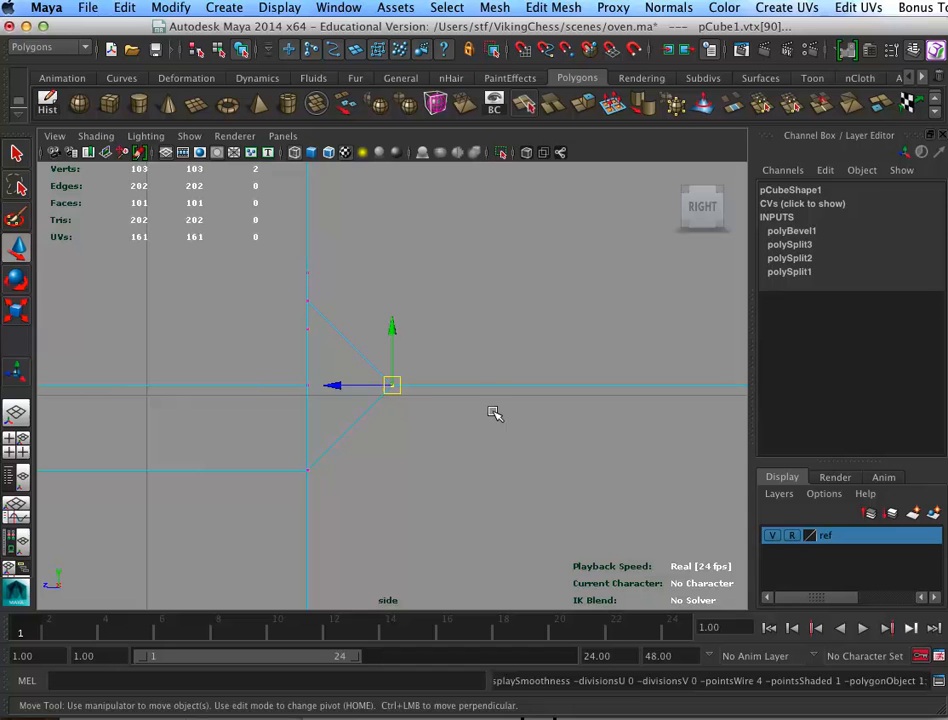
pyautogui.click(333, 373)
pyautogui.moveTo(333, 373); pyautogui.dragTo(248, 381)
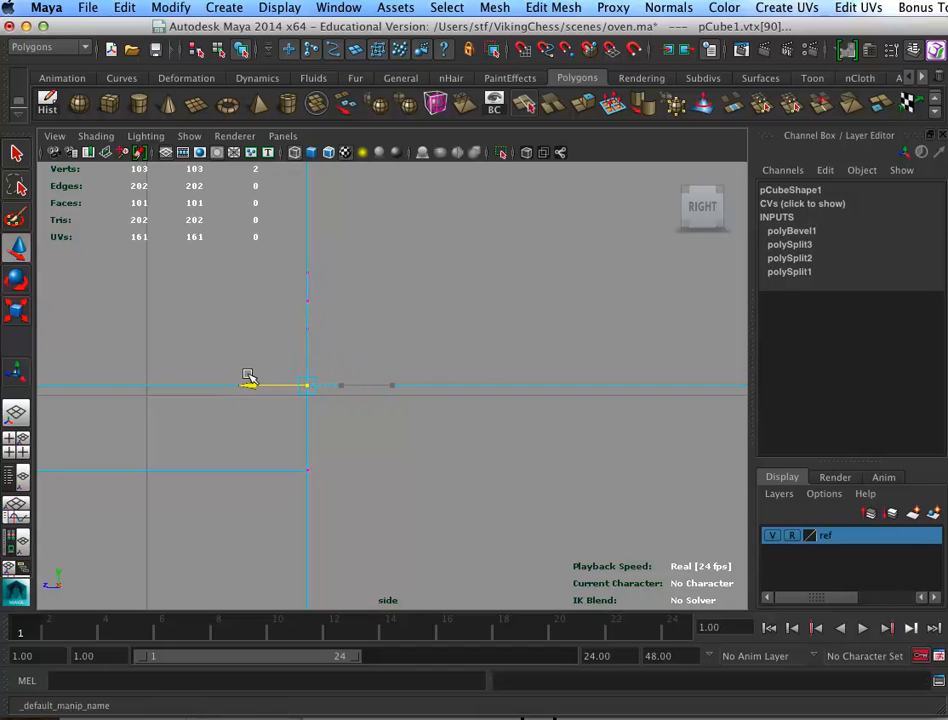
pyautogui.press('space')
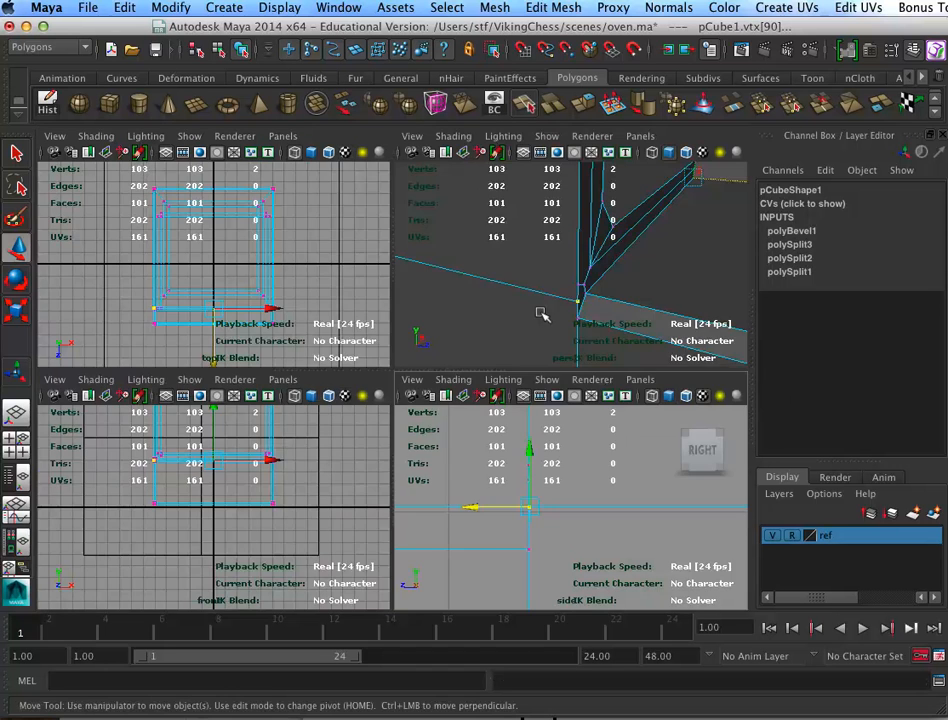
pyautogui.press('space')
# Try to split the small face at the left bevel corner between its outer and inner vertices, and undo the split
pyautogui.keyDown('alt'); pyautogui.moveTo(497, 441); pyautogui.dragTo(461, 426); pyautogui.keyUp('alt')
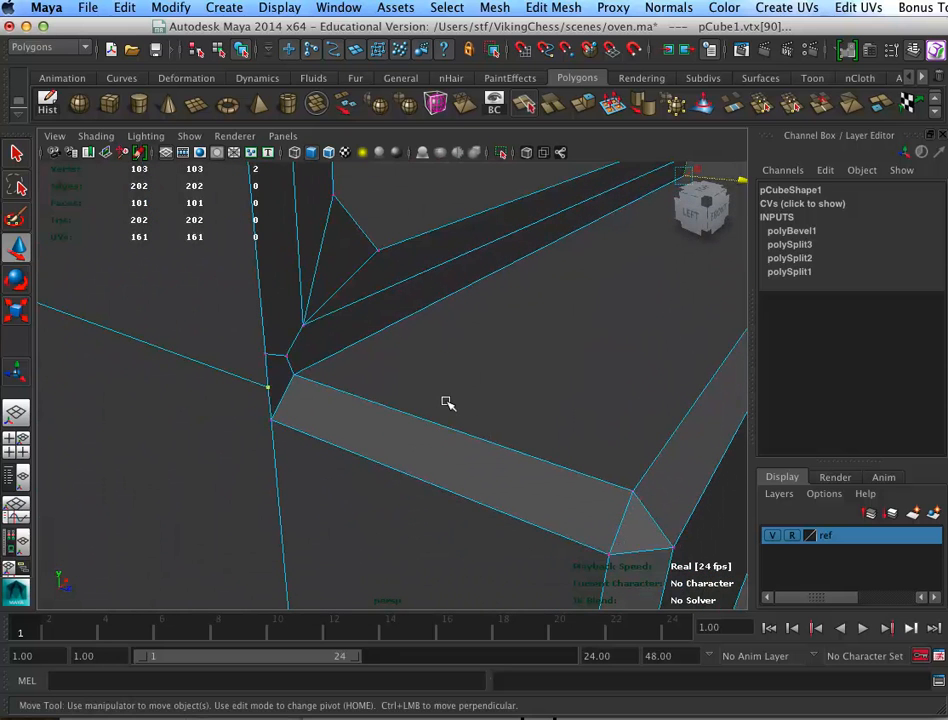
pyautogui.click(524, 103)
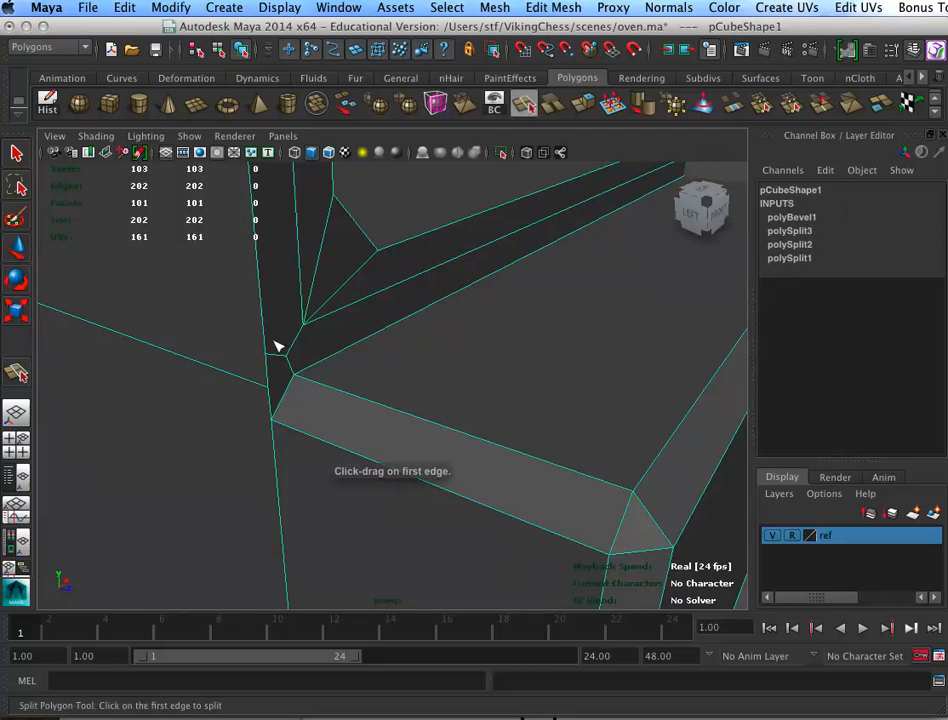
pyautogui.moveTo(261, 366); pyautogui.dragTo(266, 387)
pyautogui.click(287, 357)
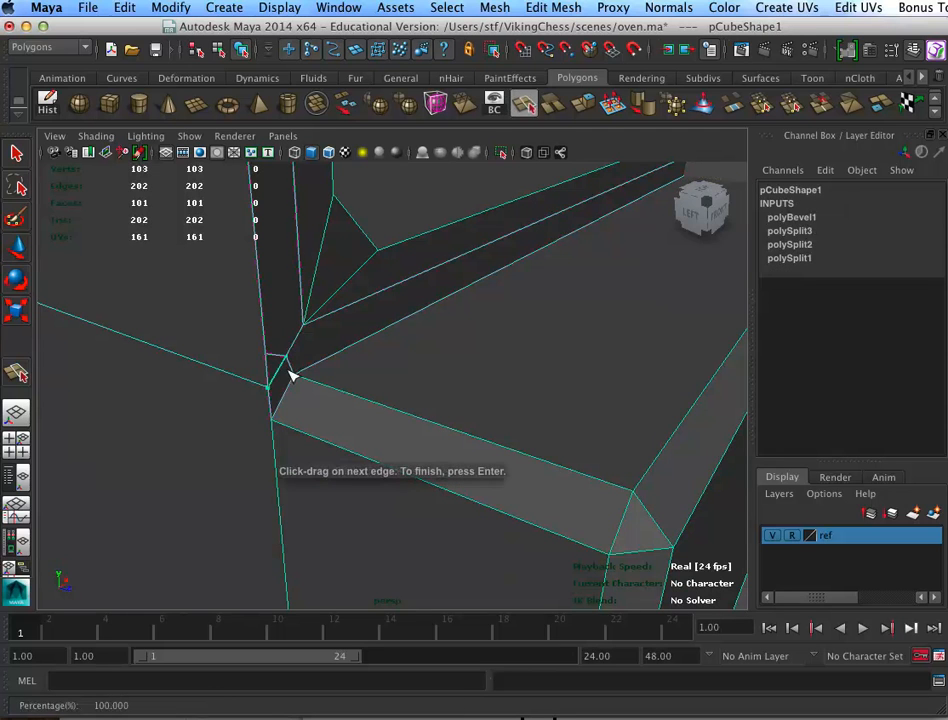
pyautogui.click(302, 325)
pyautogui.press('Return')
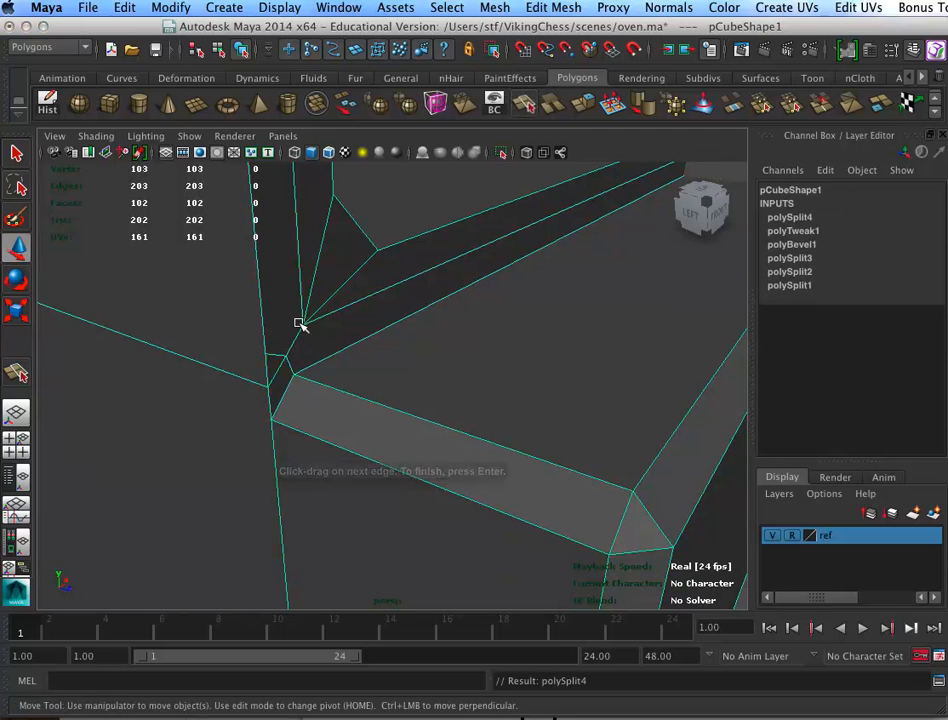
pyautogui.press('z')
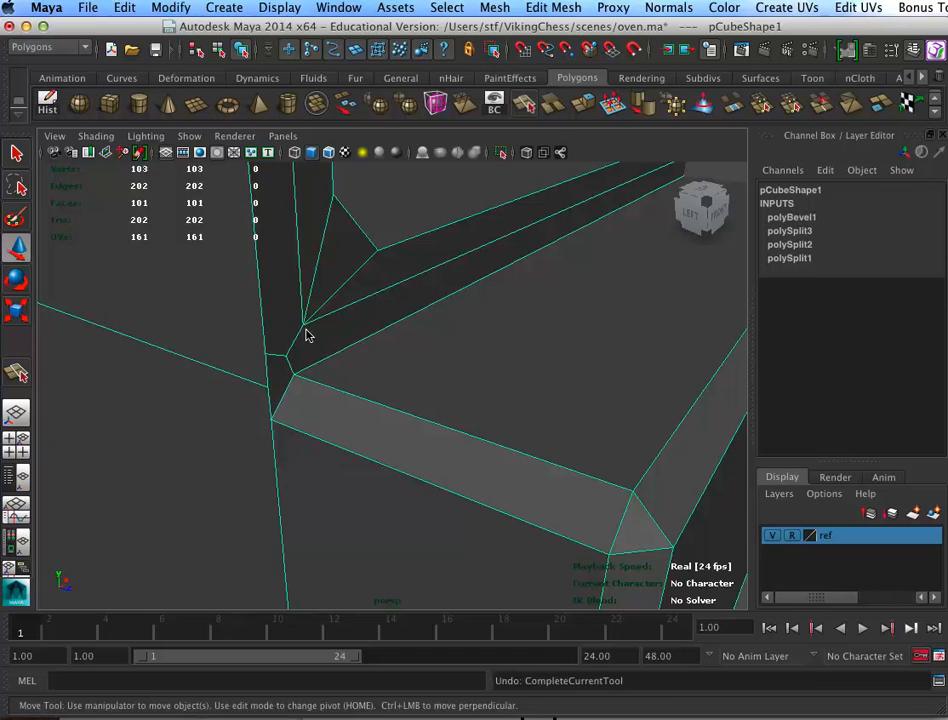
# Merge the two extra vertices at the lower block's upper left bevel corner into their lower neighbours with the Merge Vertex Tool
pyautogui.press('t')
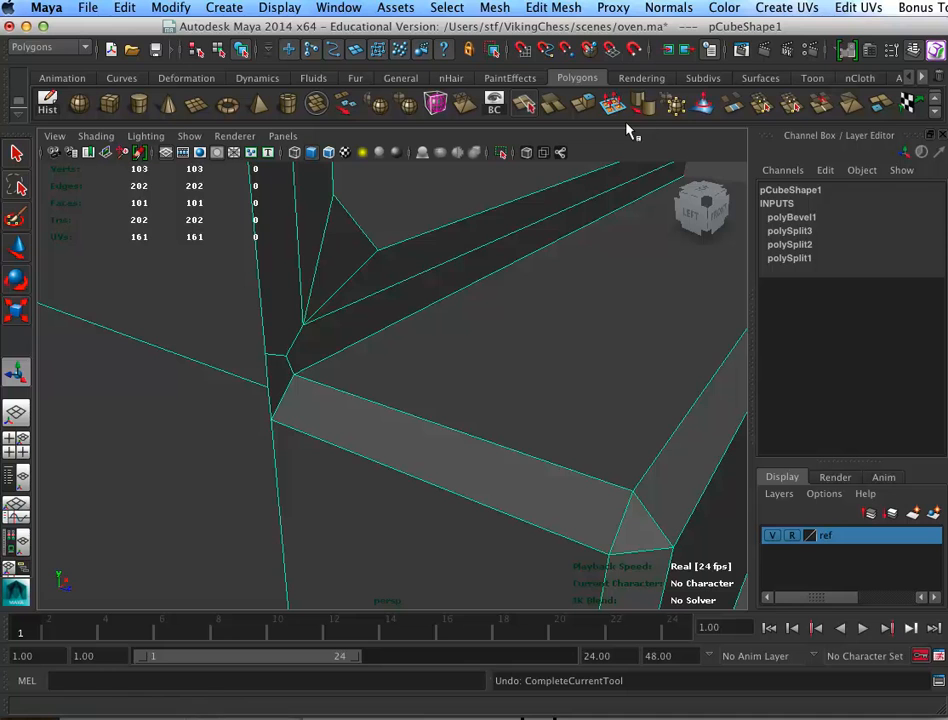
pyautogui.click(764, 104)
pyautogui.click(560, 8)
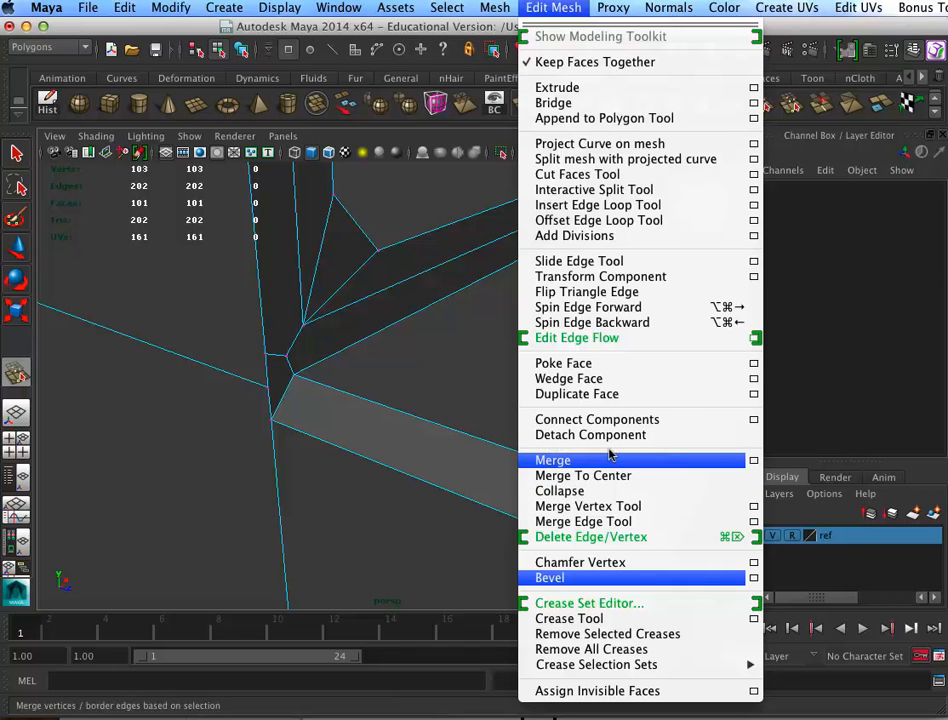
pyautogui.click(627, 507)
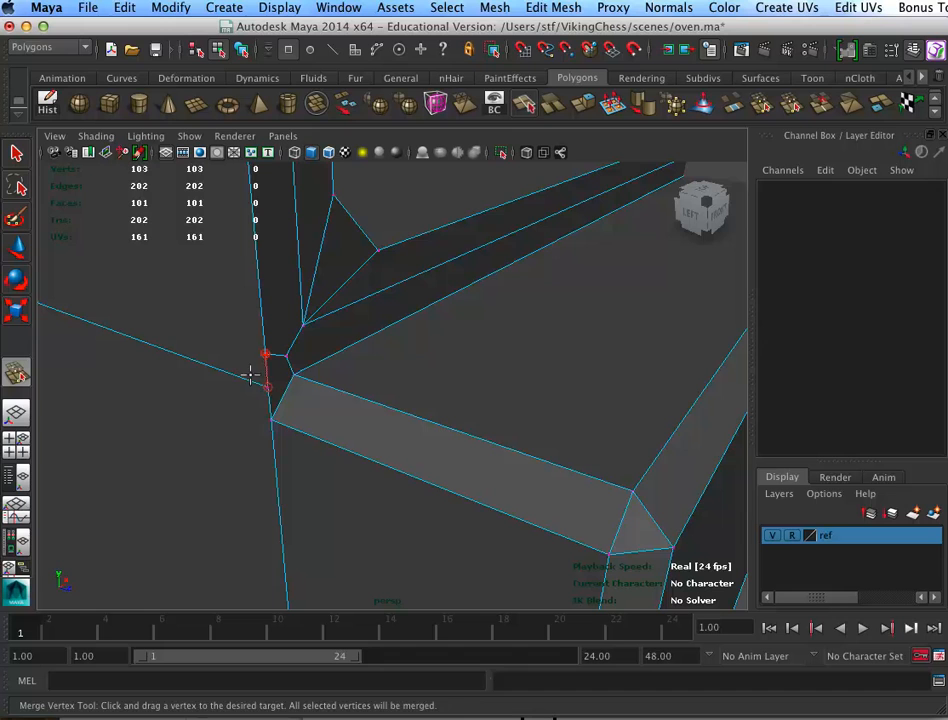
pyautogui.moveTo(265, 355); pyautogui.dragTo(268, 386)
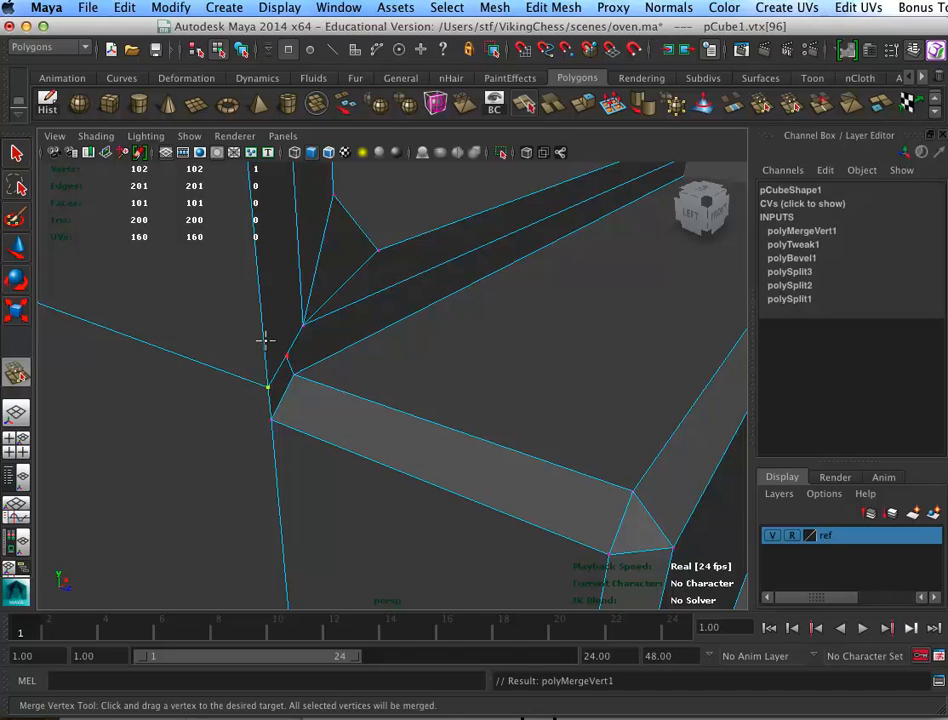
pyautogui.moveTo(285, 368); pyautogui.dragTo(294, 373)
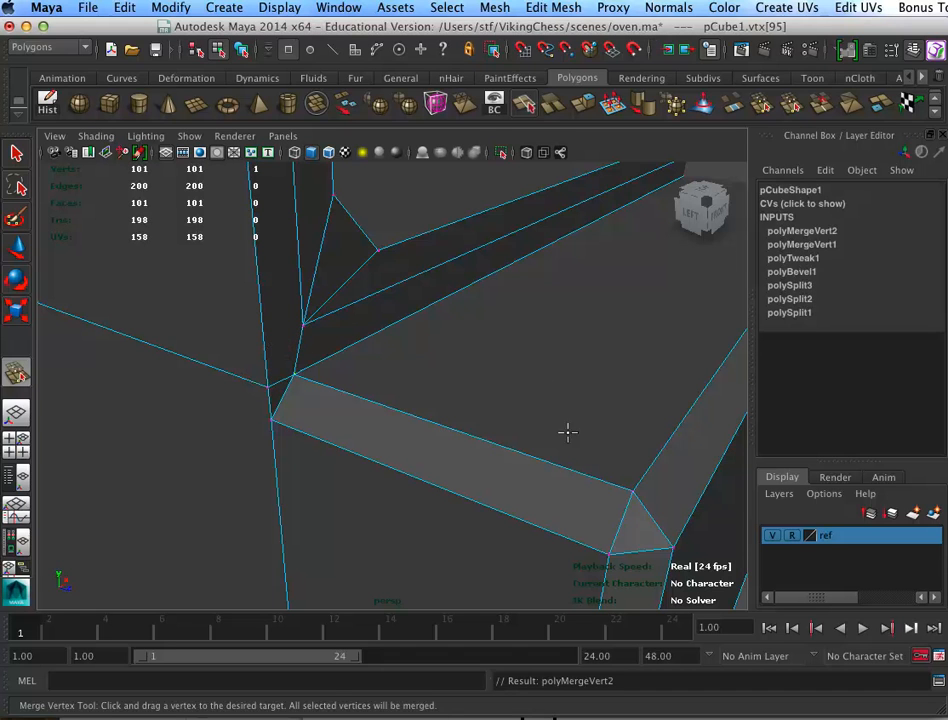
# Merge the two extra vertices at the lower block's upper right bevel corner into their lower neighbours
pyautogui.keyDown('alt'); pyautogui.moveTo(567, 431); pyautogui.dragTo(401, 416); pyautogui.keyUp('alt')
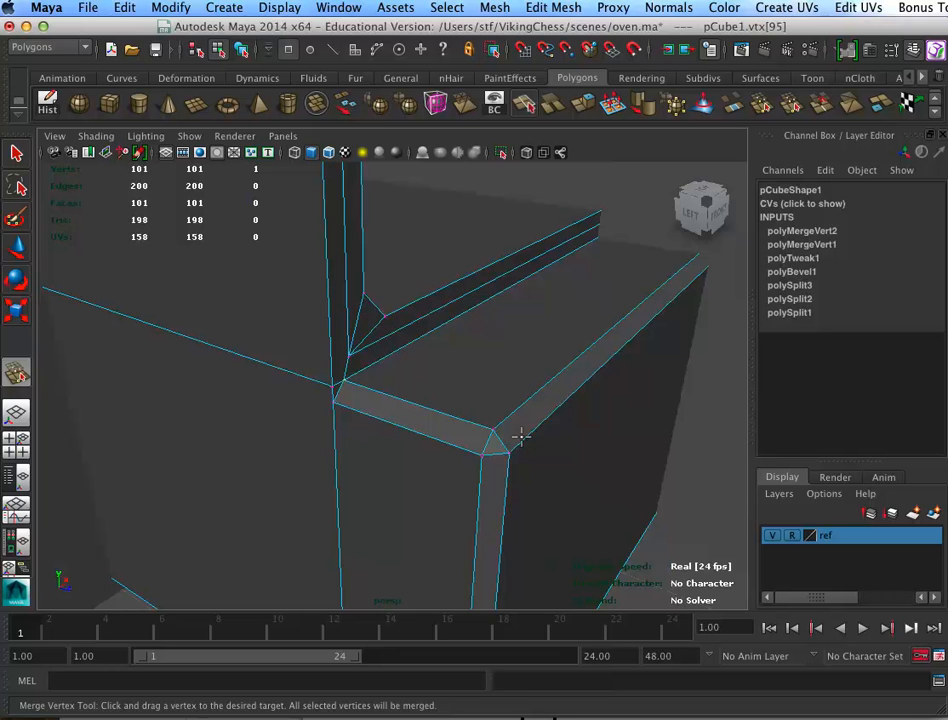
pyautogui.keyDown('alt'); pyautogui.moveTo(521, 437); pyautogui.dragTo(449, 474, button='middle'); pyautogui.keyUp('alt')
pyautogui.keyDown('alt'); pyautogui.moveTo(449, 474); pyautogui.dragTo(170, 475); pyautogui.keyUp('alt')
pyautogui.keyDown('alt'); pyautogui.moveTo(482, 436); pyautogui.dragTo(405, 432); pyautogui.keyUp('alt')
pyautogui.keyDown('alt'); pyautogui.moveTo(430, 434); pyautogui.dragTo(585, 434, button='right'); pyautogui.keyUp('alt')
pyautogui.keyDown('alt'); pyautogui.moveTo(478, 415); pyautogui.dragTo(419, 404, button='right'); pyautogui.keyUp('alt')
pyautogui.keyDown('alt'); pyautogui.moveTo(419, 404); pyautogui.dragTo(468, 410); pyautogui.keyUp('alt')
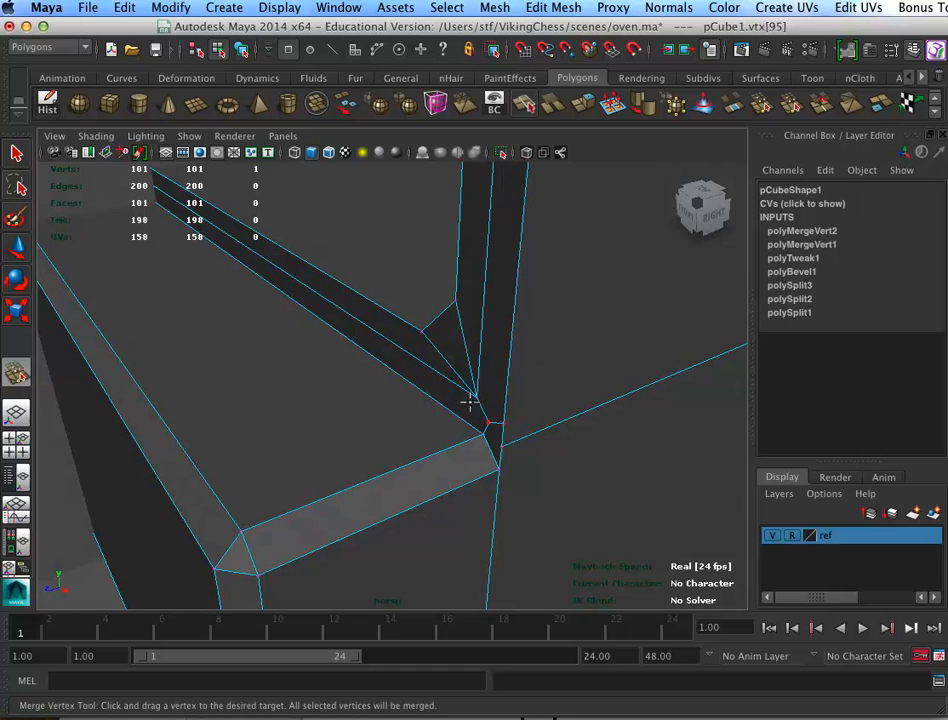
pyautogui.moveTo(491, 432); pyautogui.dragTo(449, 498)
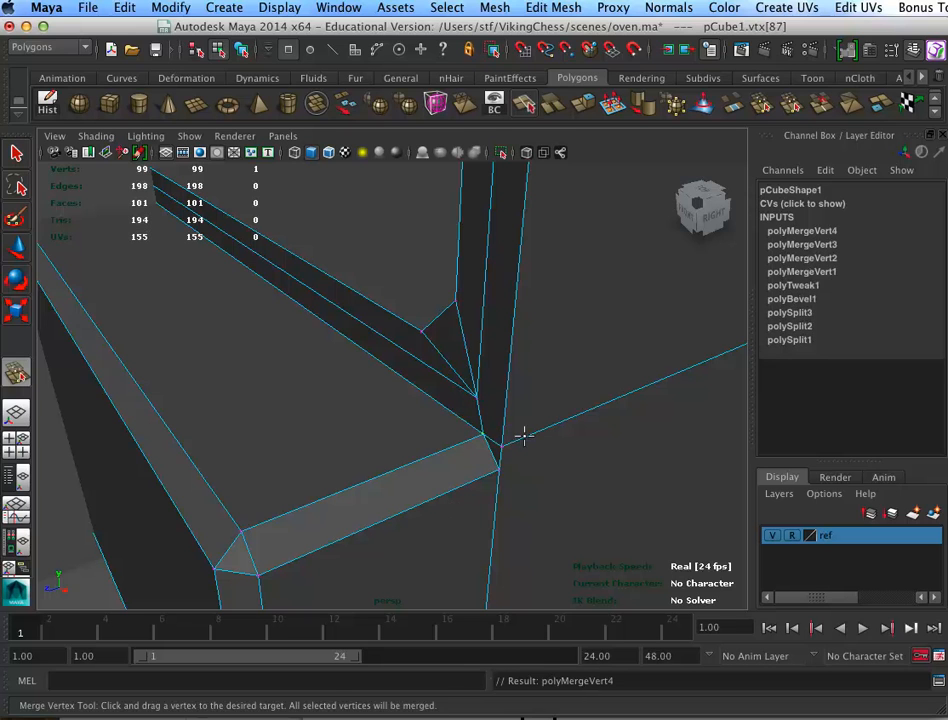
# Merge the remaining stray vertex at the lower block's upper bevel corner into its neighbour with the Merge Vertex Tool
pyautogui.moveTo(502, 444); pyautogui.dragTo(679, 389)
pyautogui.keyDown('alt'); pyautogui.moveTo(679, 389); pyautogui.dragTo(561, 426, button='right'); pyautogui.keyUp('alt')
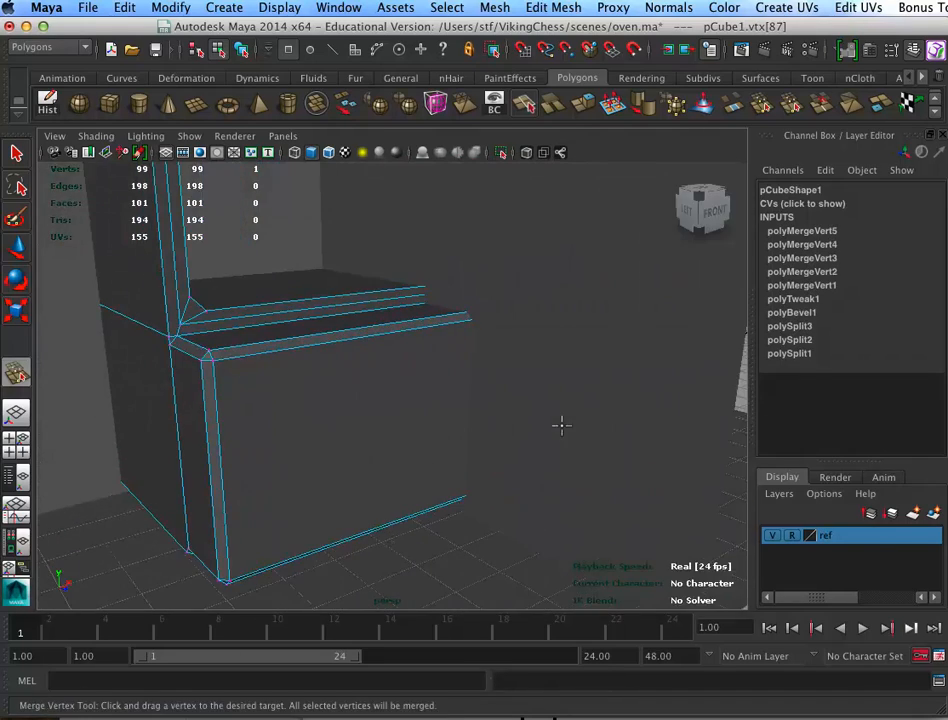
pyautogui.keyDown('alt'); pyautogui.moveTo(535, 391); pyautogui.dragTo(554, 425, button='middle'); pyautogui.keyUp('alt')
pyautogui.press('w')
pyautogui.keyDown('alt'); pyautogui.moveTo(543, 466); pyautogui.dragTo(375, 366, button='right'); pyautogui.keyUp('alt')
pyautogui.keyDown('alt'); pyautogui.moveTo(375, 366); pyautogui.dragTo(425, 423, button='middle'); pyautogui.keyUp('alt')
pyautogui.keyDown('alt'); pyautogui.moveTo(466, 447); pyautogui.dragTo(449, 461); pyautogui.keyUp('alt')
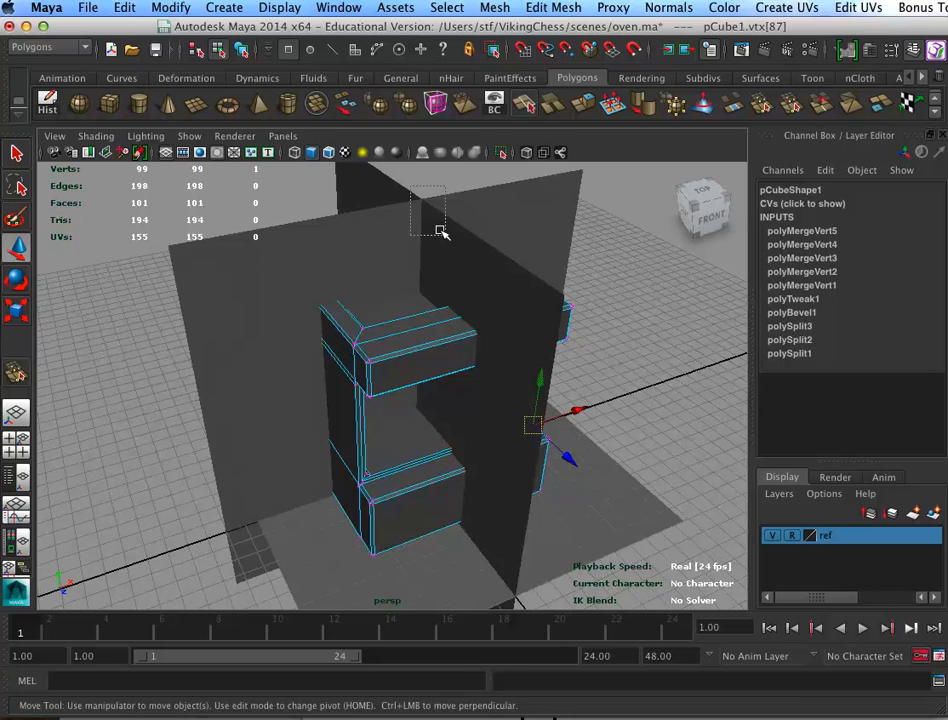
# Return the oven mesh to object mode and delete its construction history
pyautogui.moveTo(440, 228); pyautogui.dragTo(452, 240)
pyautogui.press('F8')
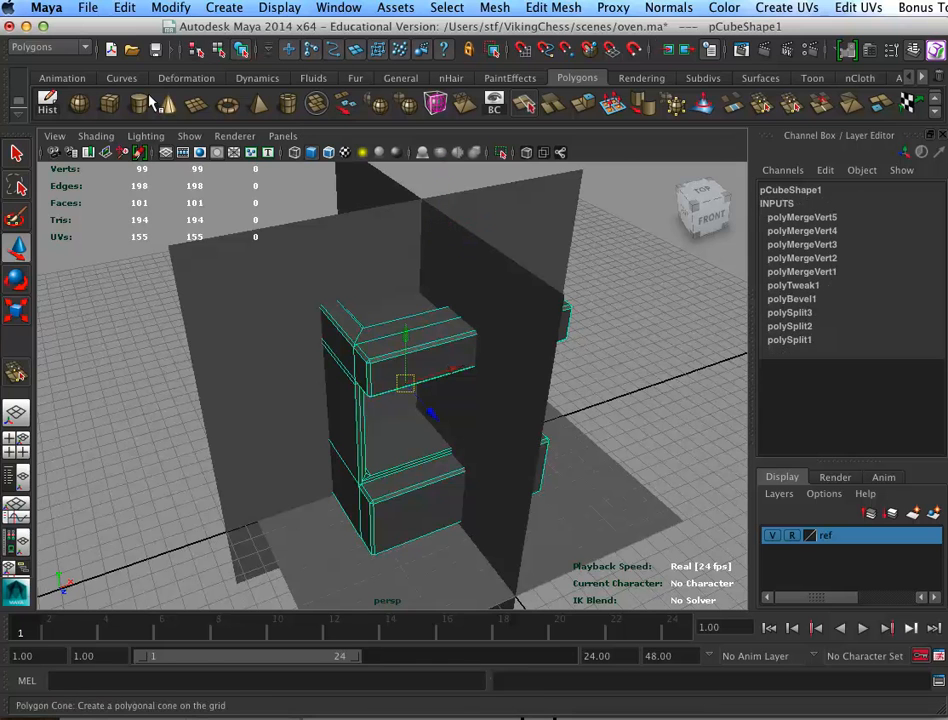
pyautogui.click(124, 7)
pyautogui.moveTo(216, 204)
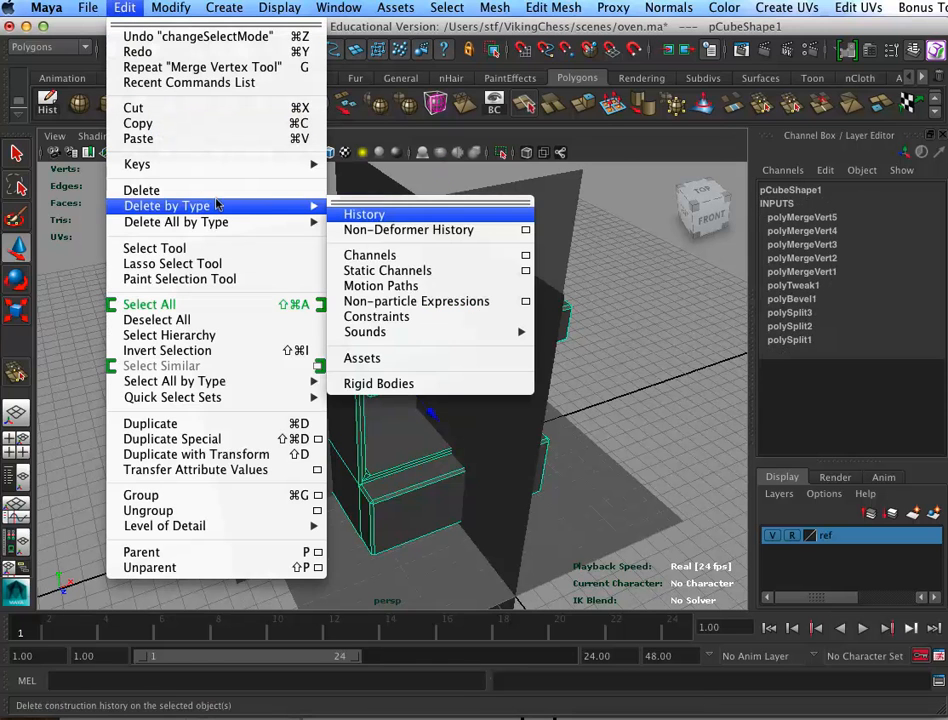
pyautogui.click(364, 214)
pyautogui.click(280, 8)
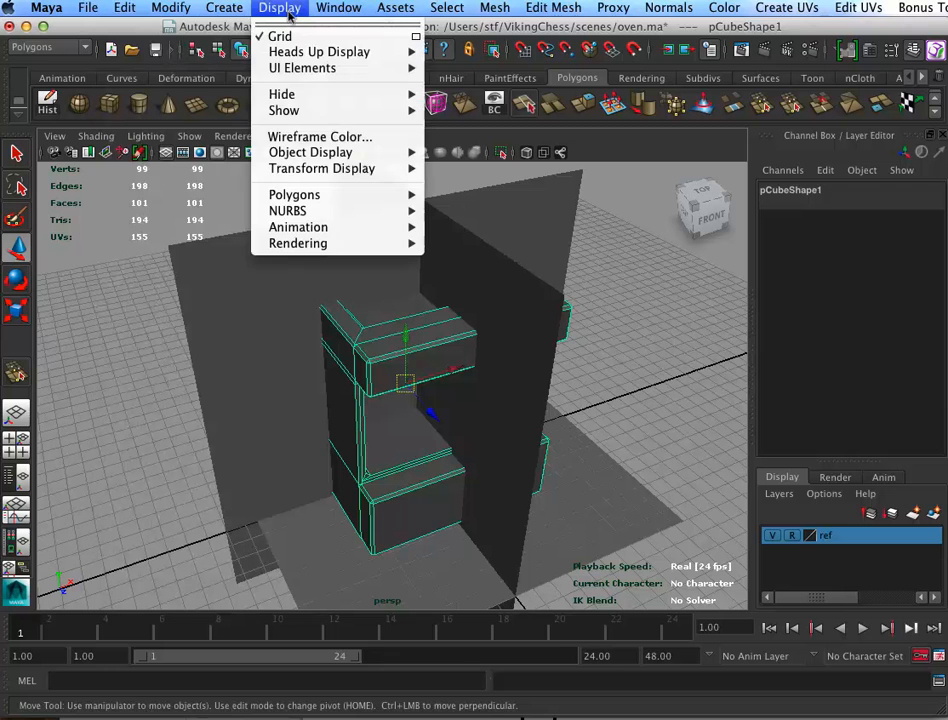
pyautogui.moveTo(227, 7)
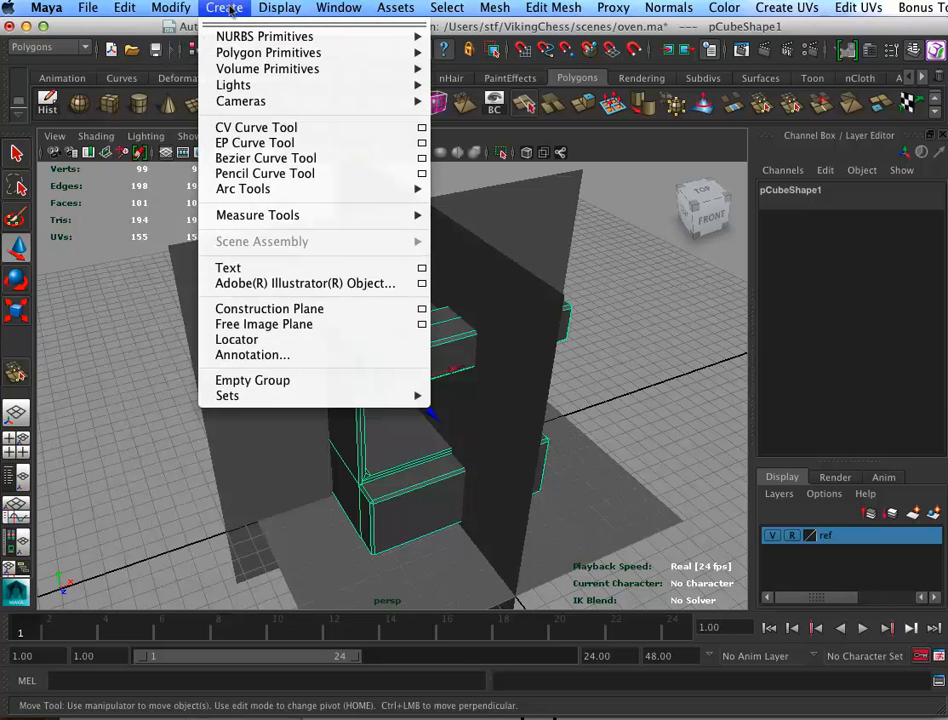
pyautogui.click(233, 6)
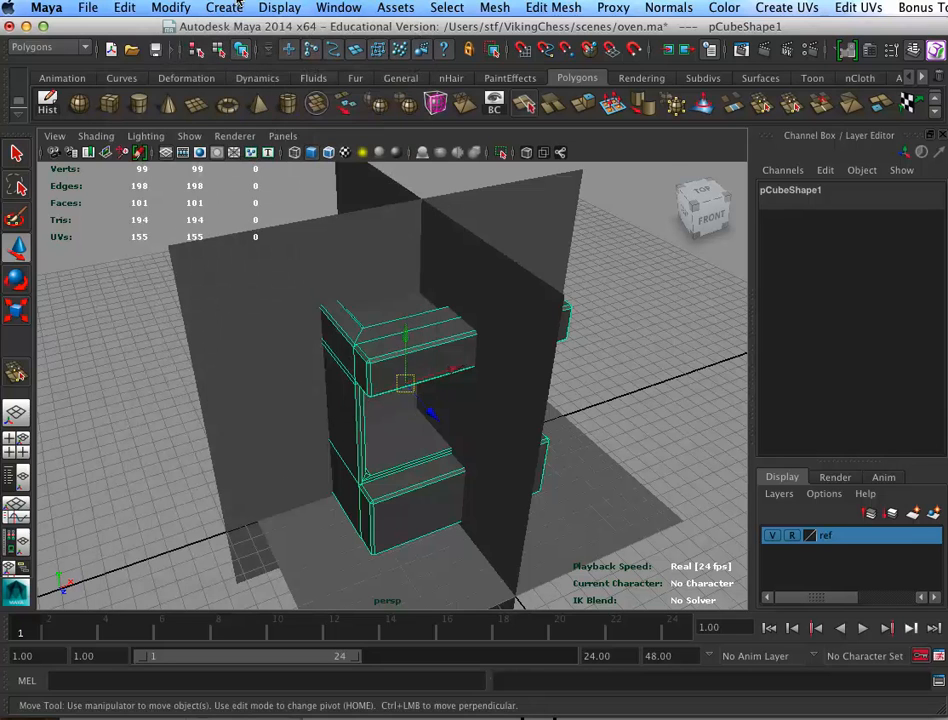
# Select the oven body and rename it OvenBox
pyautogui.click(620, 281)
pyautogui.click(440, 313)
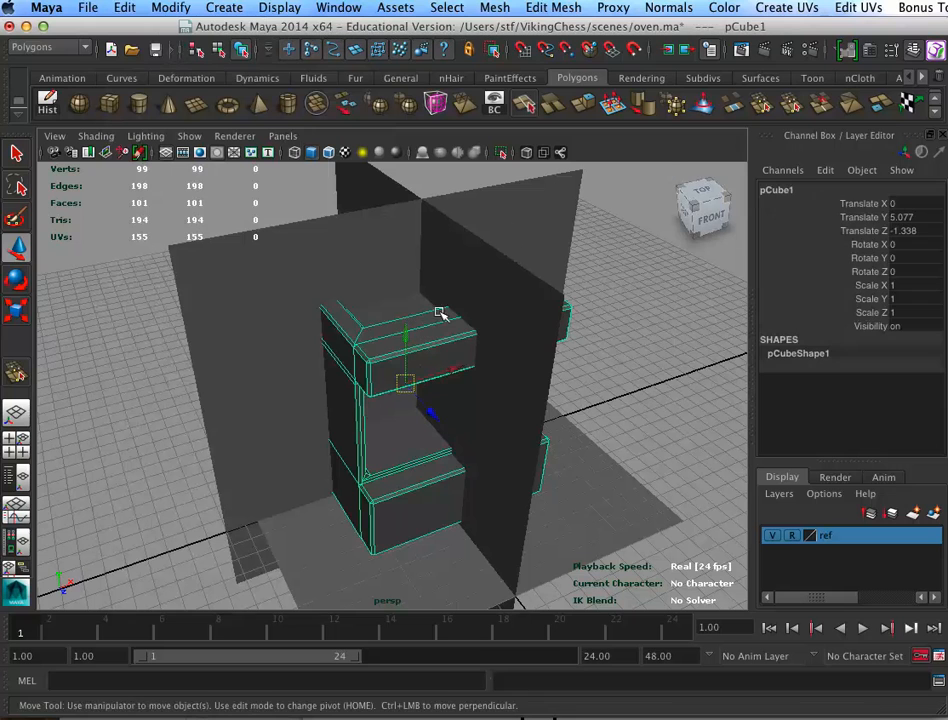
pyautogui.click(814, 199)
pyautogui.click(815, 189)
pyautogui.write('OvenBo')
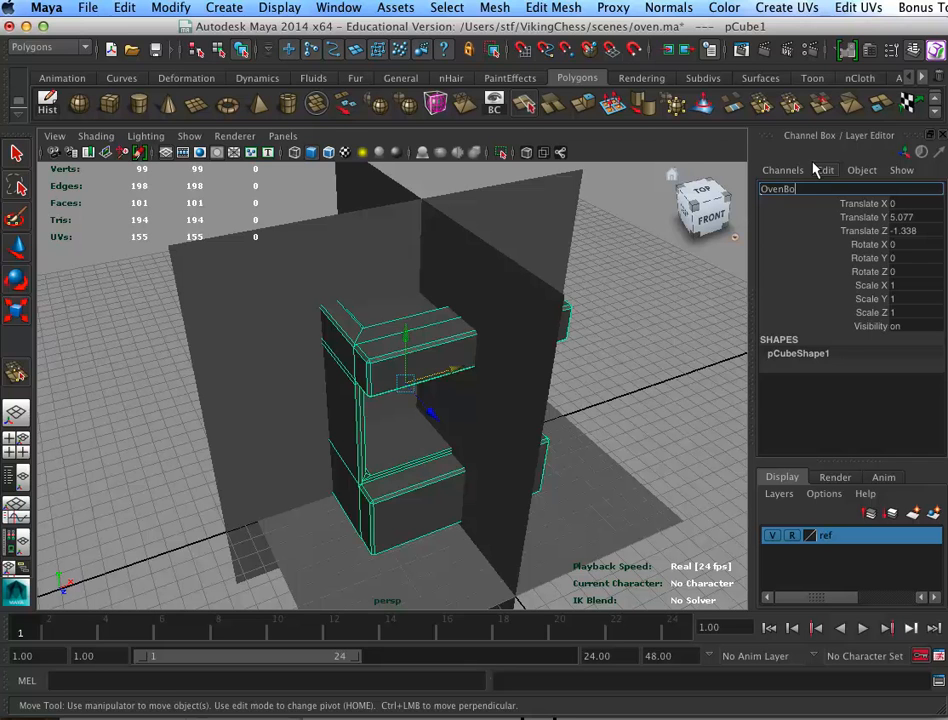
pyautogui.write('x')
pyautogui.press('Return')
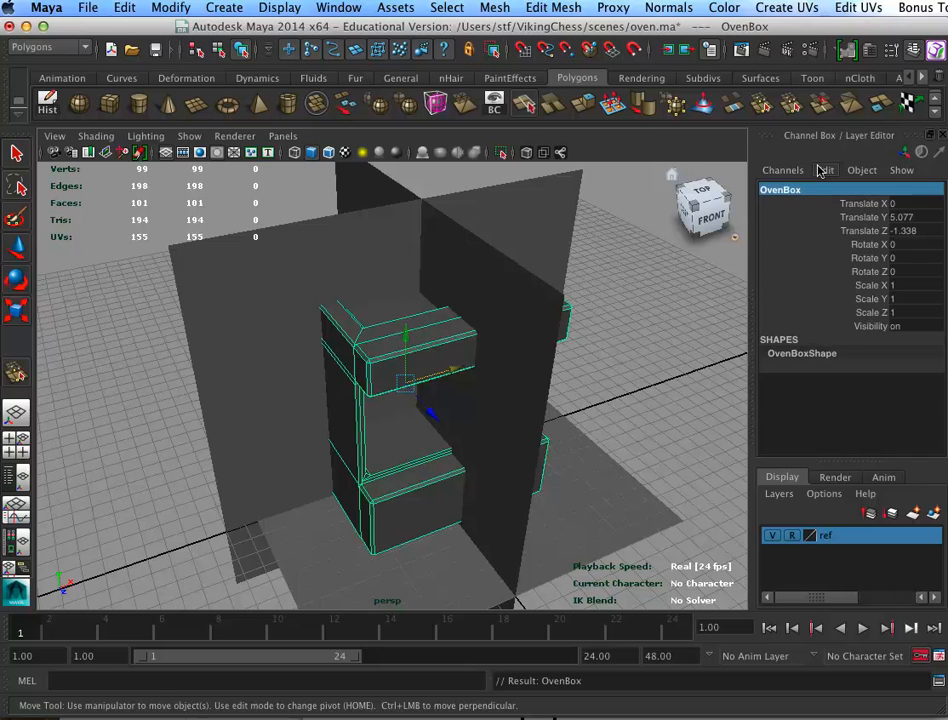
# Create a polygon cube, place it in front of the oven cavity and scale it uniformly to 0.953
pyautogui.keyDown('alt'); pyautogui.moveTo(480, 400); pyautogui.dragTo(520, 408); pyautogui.keyUp('alt')
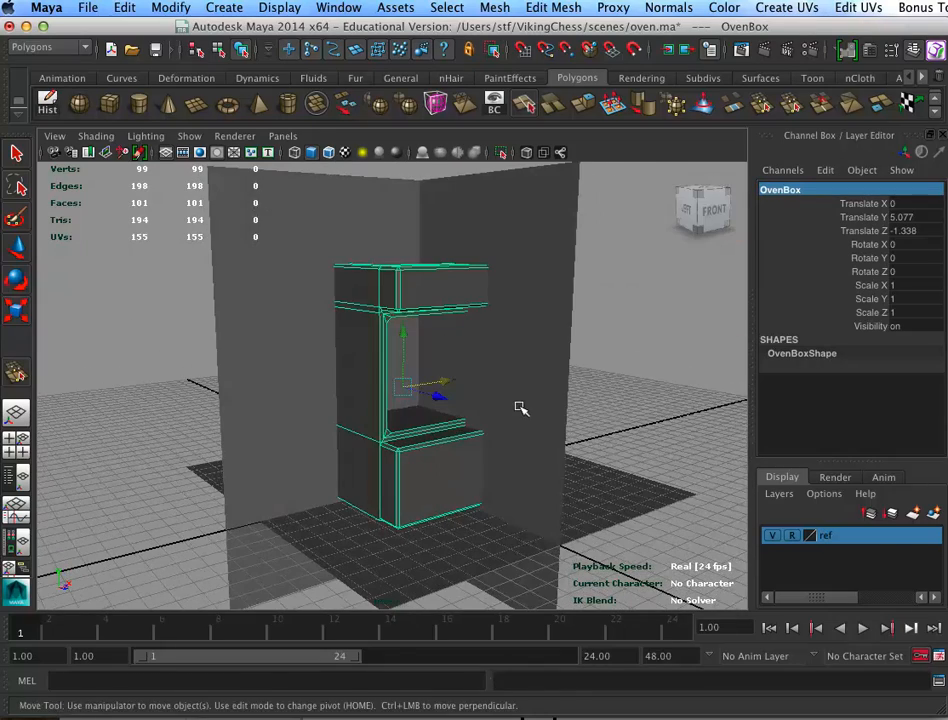
pyautogui.click(108, 103)
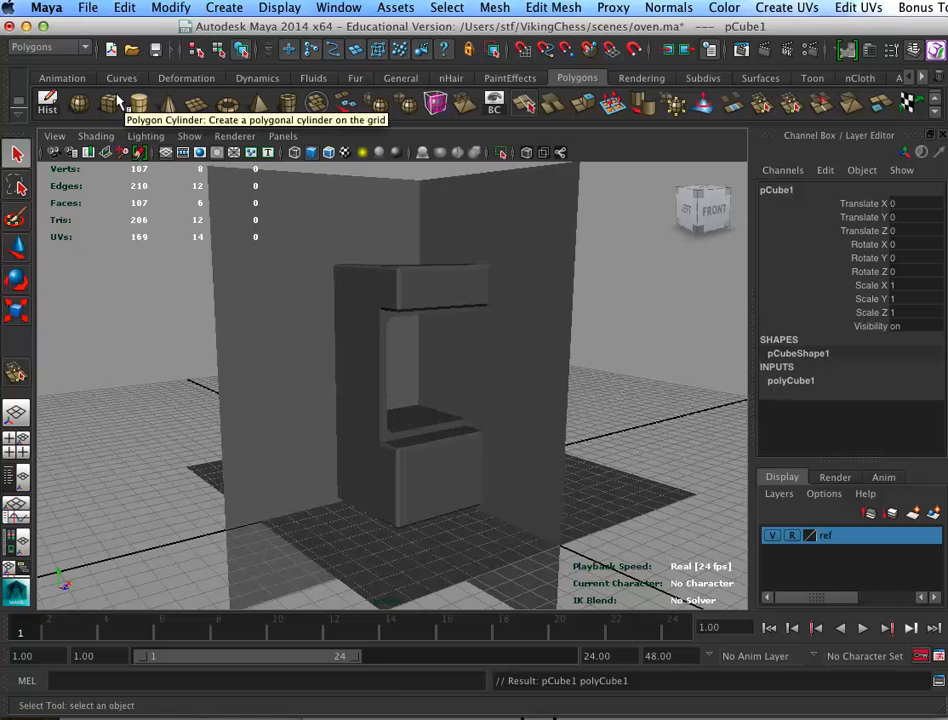
pyautogui.press('w')
pyautogui.moveTo(423, 394); pyautogui.dragTo(645, 397)
pyautogui.press('r')
pyautogui.hotkey('ctrl', 'z')
# Set the new cube's width to 9.2, height to 6.7 and depth to 1.3 to form the oven door
pyautogui.click(817, 379)
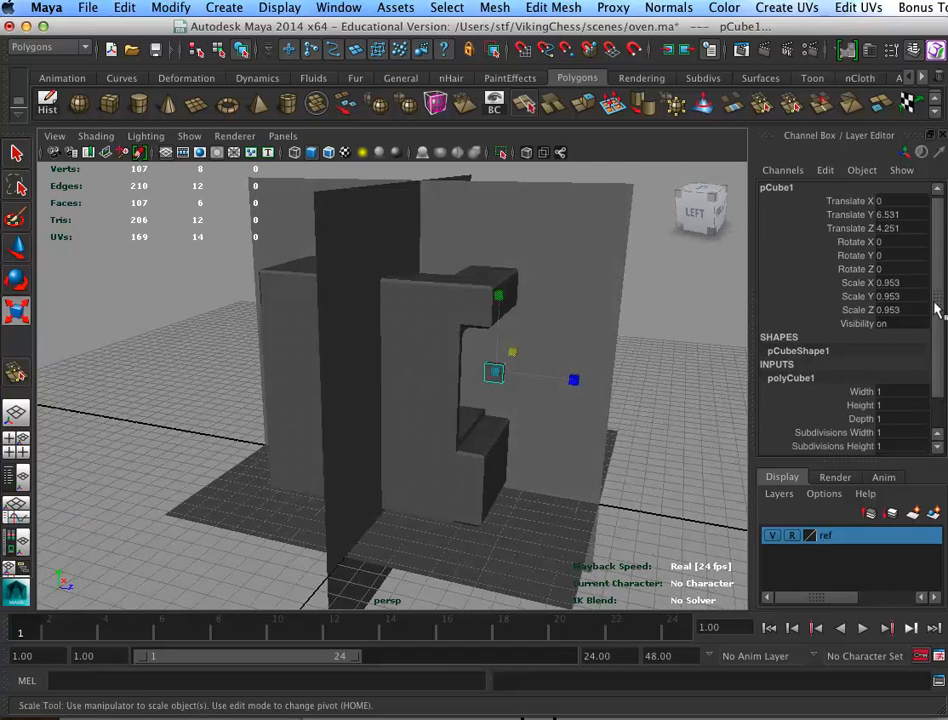
pyautogui.scroll(-2, 930, 402)
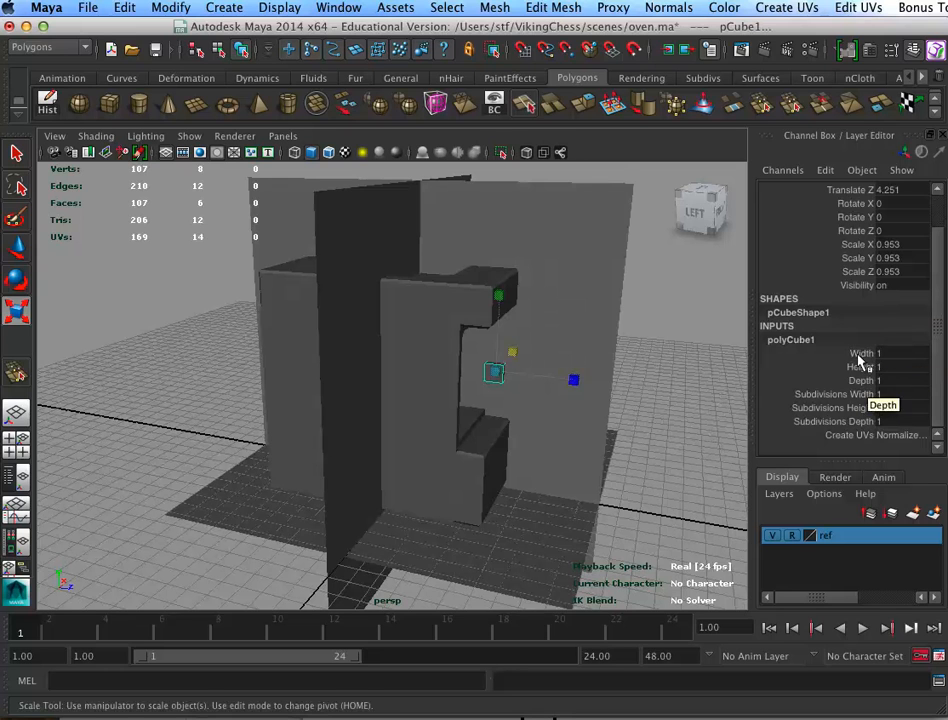
pyautogui.click(776, 355)
pyautogui.moveTo(627, 410); pyautogui.dragTo(652, 462, button='middle')
pyautogui.click(853, 368)
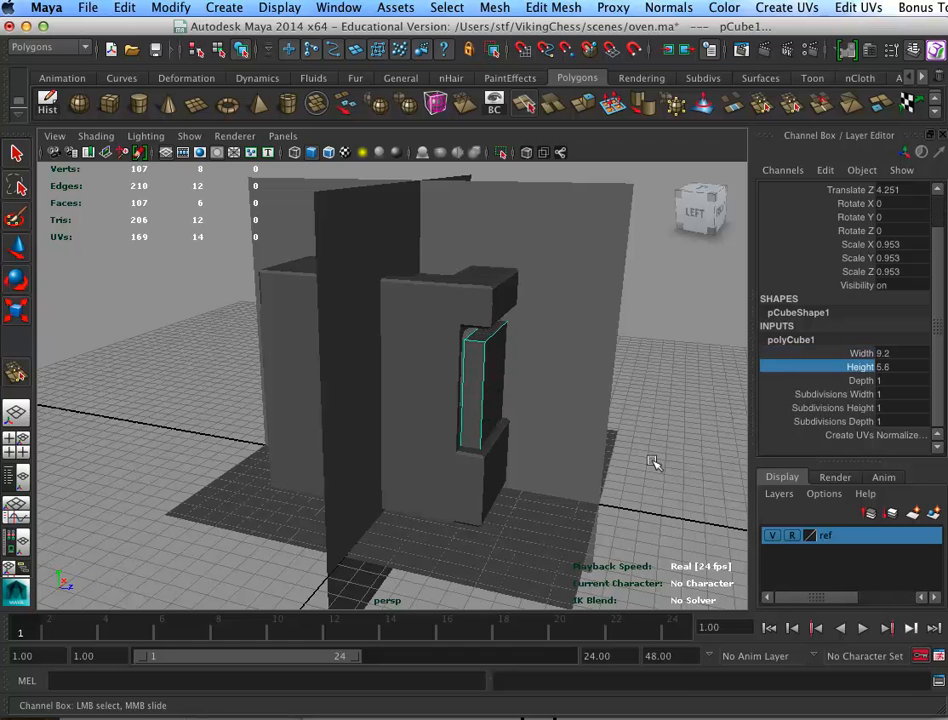
pyautogui.keyDown('alt'); pyautogui.moveTo(637, 487); pyautogui.dragTo(563, 457); pyautogui.keyUp('alt')
pyautogui.moveTo(563, 457); pyautogui.dragTo(792, 446, button='middle')
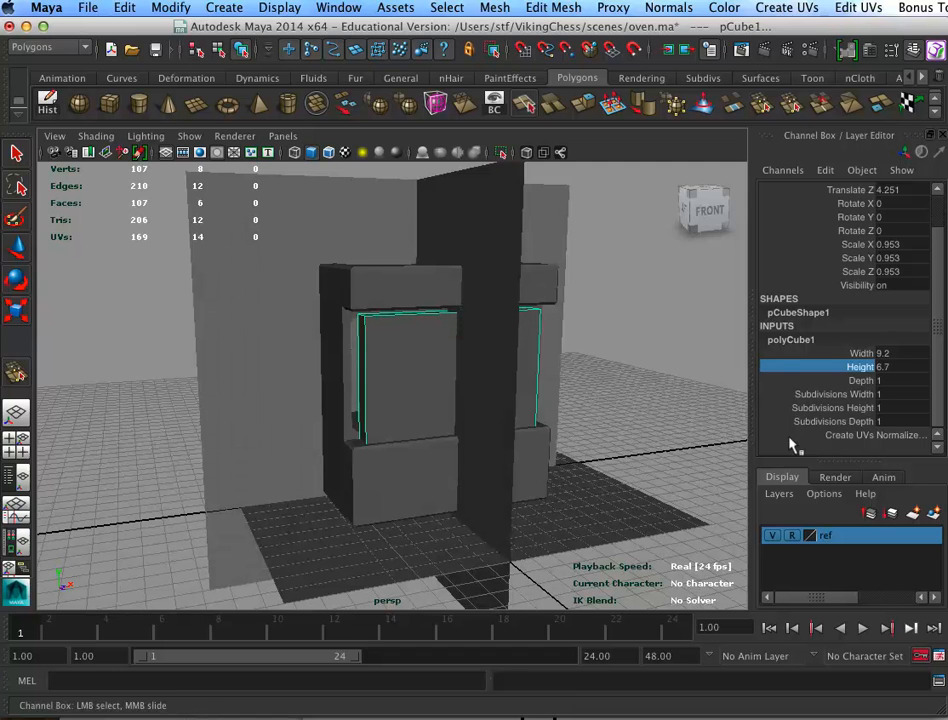
pyautogui.click(849, 380)
pyautogui.moveTo(700, 425); pyautogui.dragTo(624, 451, button='middle')
pyautogui.keyDown('alt'); pyautogui.moveTo(624, 451); pyautogui.dragTo(690, 440); pyautogui.keyUp('alt')
pyautogui.moveTo(690, 440); pyautogui.dragTo(658, 440, button='middle')
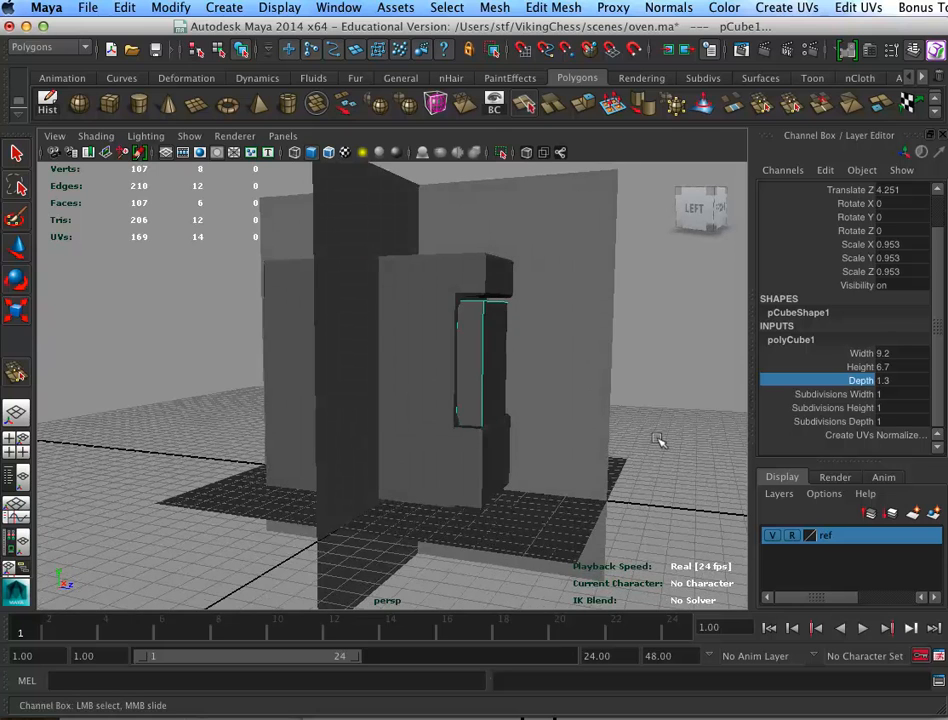
# In the side view, move the door block to Y 6.724 and Z 4.464, just under the upper block and flush with the front
pyautogui.press('space')
pyautogui.press('space')
pyautogui.keyDown('alt'); pyautogui.moveTo(612, 477); pyautogui.dragTo(570, 391, button='right'); pyautogui.keyUp('alt')
pyautogui.keyDown('alt'); pyautogui.moveTo(570, 391); pyautogui.dragTo(595, 501, button='middle'); pyautogui.keyUp('alt')
pyautogui.keyDown('alt'); pyautogui.moveTo(595, 501); pyautogui.dragTo(531, 461, button='right'); pyautogui.keyUp('alt')
pyautogui.keyDown('alt'); pyautogui.moveTo(531, 461); pyautogui.dragTo(568, 475, button='middle'); pyautogui.keyUp('alt')
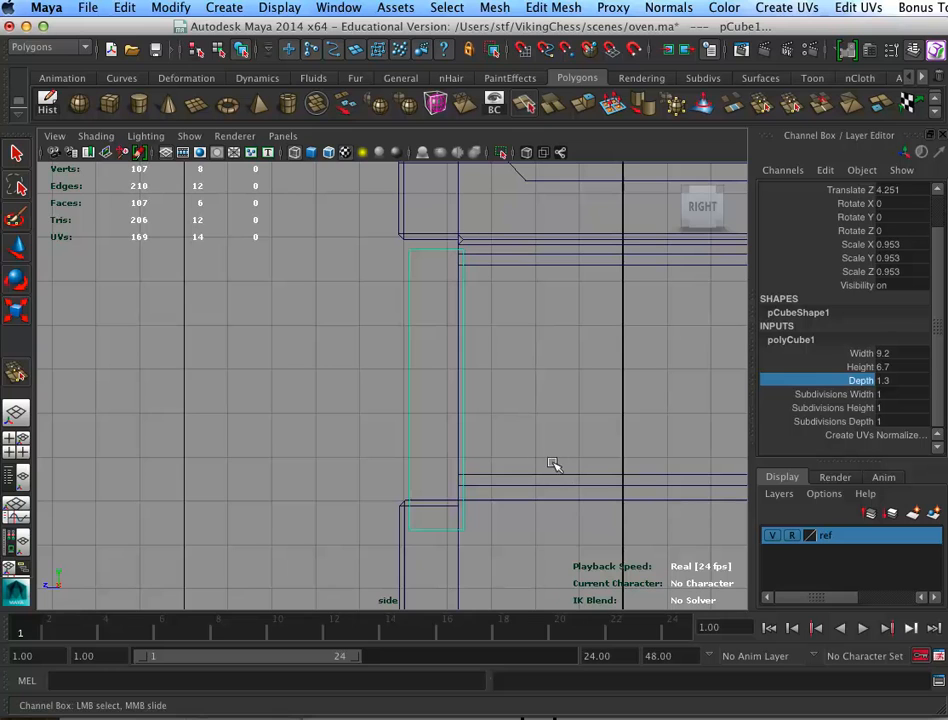
pyautogui.press('w')
pyautogui.moveTo(434, 387); pyautogui.dragTo(411, 358)
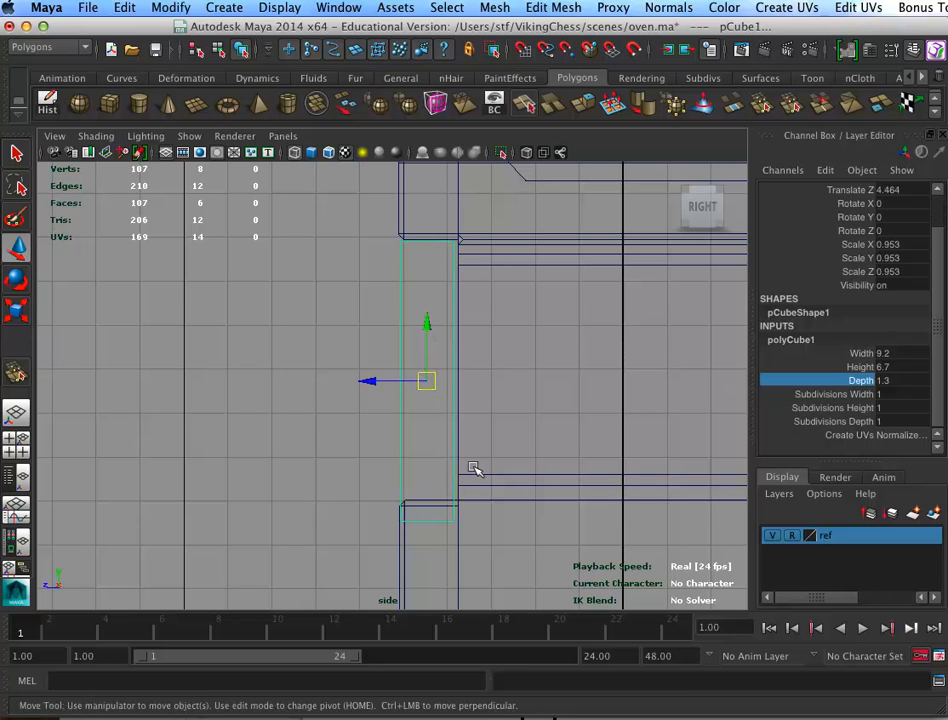
pyautogui.moveTo(411, 509); pyautogui.dragTo(372, 502, button='right')
pyautogui.moveTo(371, 500); pyautogui.dragTo(478, 524)
pyautogui.press('super+z')
pyautogui.press('super+z')
# Raise the door block's bottom vertices to just above the lower block, and reselect the door as an object
pyautogui.press('F9')
pyautogui.moveTo(312, 447); pyautogui.dragTo(490, 528)
pyautogui.moveTo(427, 459); pyautogui.dragTo(425, 412)
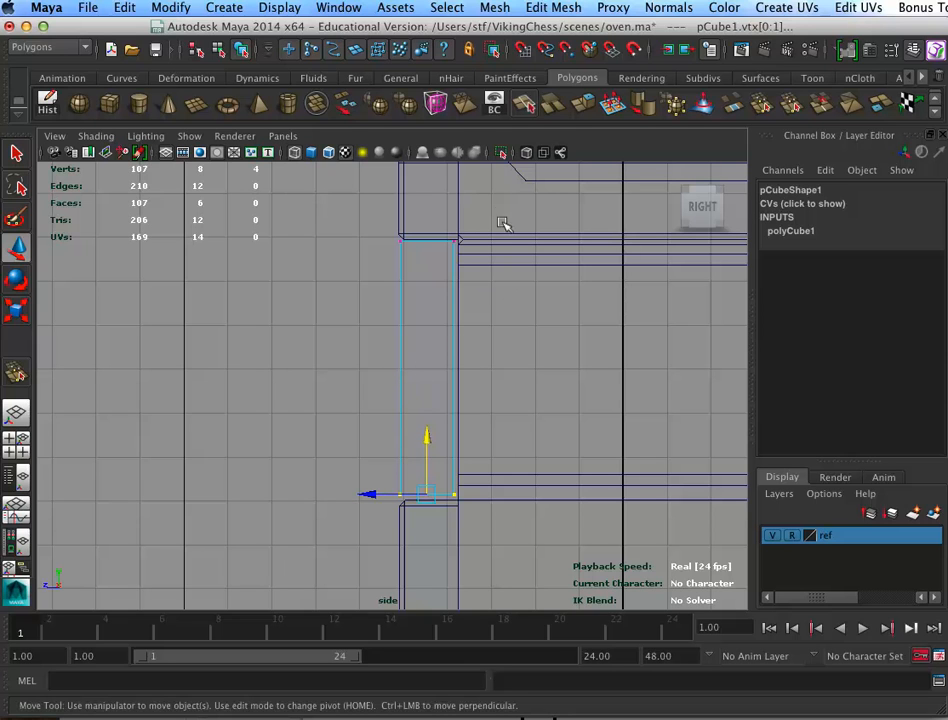
pyautogui.click(421, 322)
pyautogui.click(425, 324)
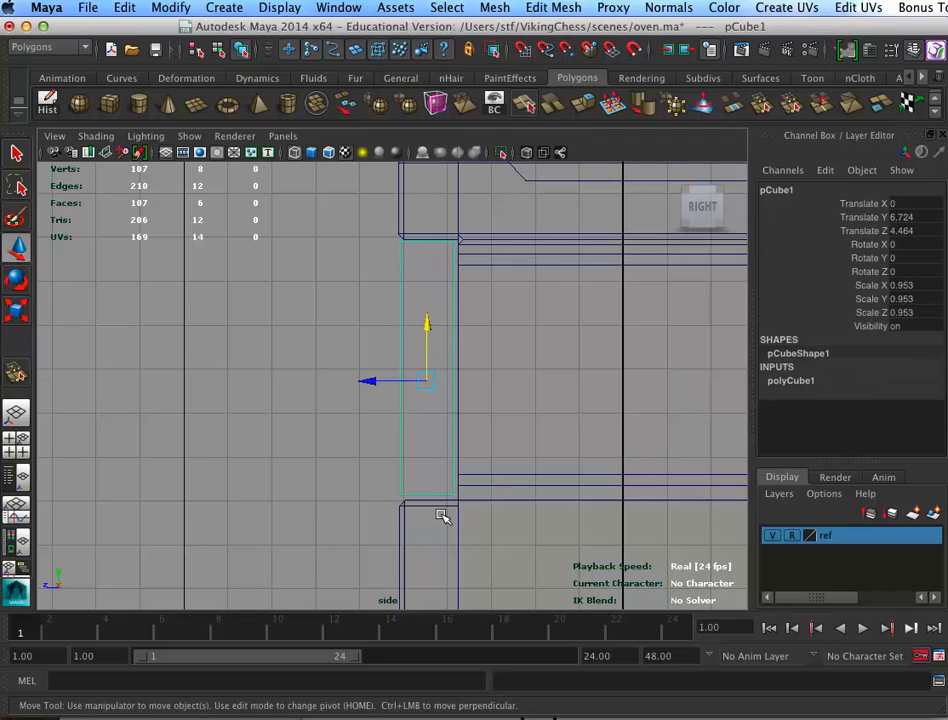
pyautogui.click(671, 294)
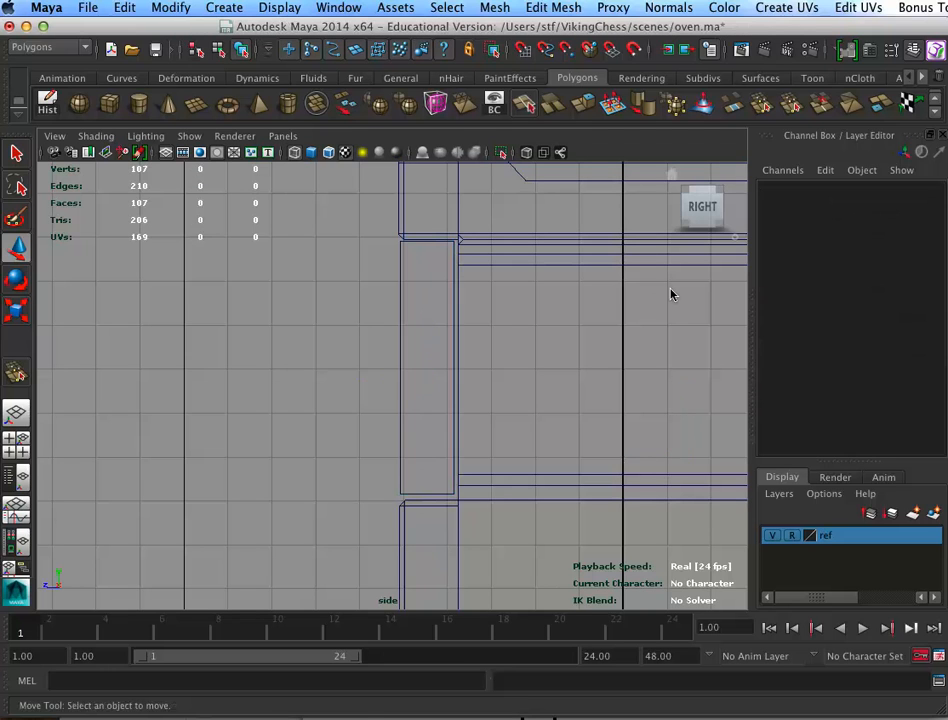
pyautogui.moveTo(383, 436); pyautogui.dragTo(481, 364)
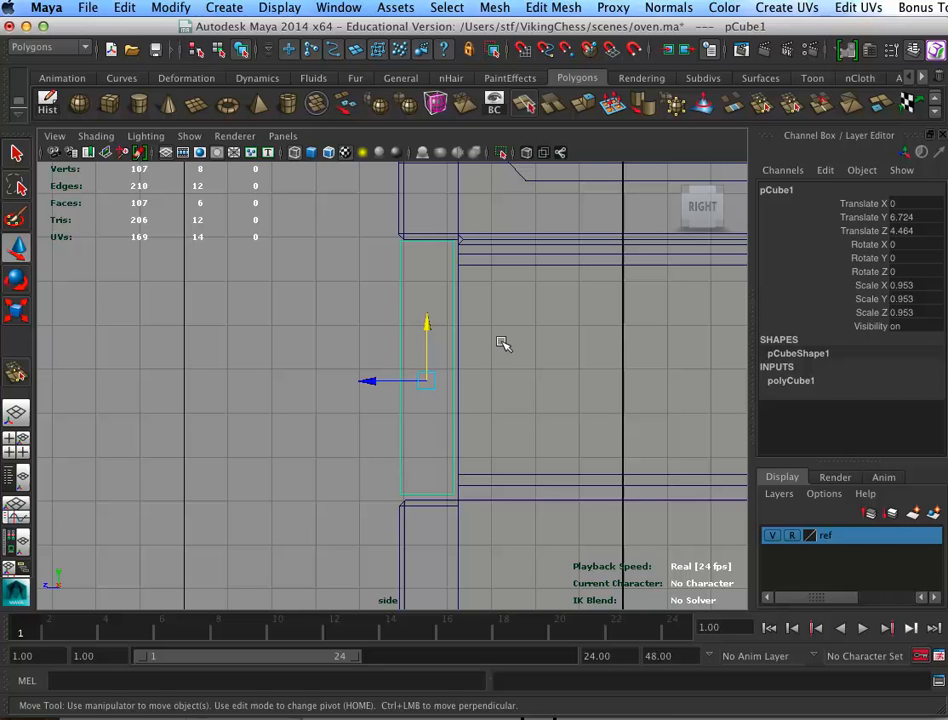
# Bevel the door block's lower front edge with 4 segments
pyautogui.press('space')
pyautogui.press('space')
pyautogui.keyDown('alt'); pyautogui.moveTo(697, 371); pyautogui.dragTo(502, 432); pyautogui.keyUp('alt')
pyautogui.moveTo(505, 436); pyautogui.dragTo(512, 401, button='right')
pyautogui.click(508, 436)
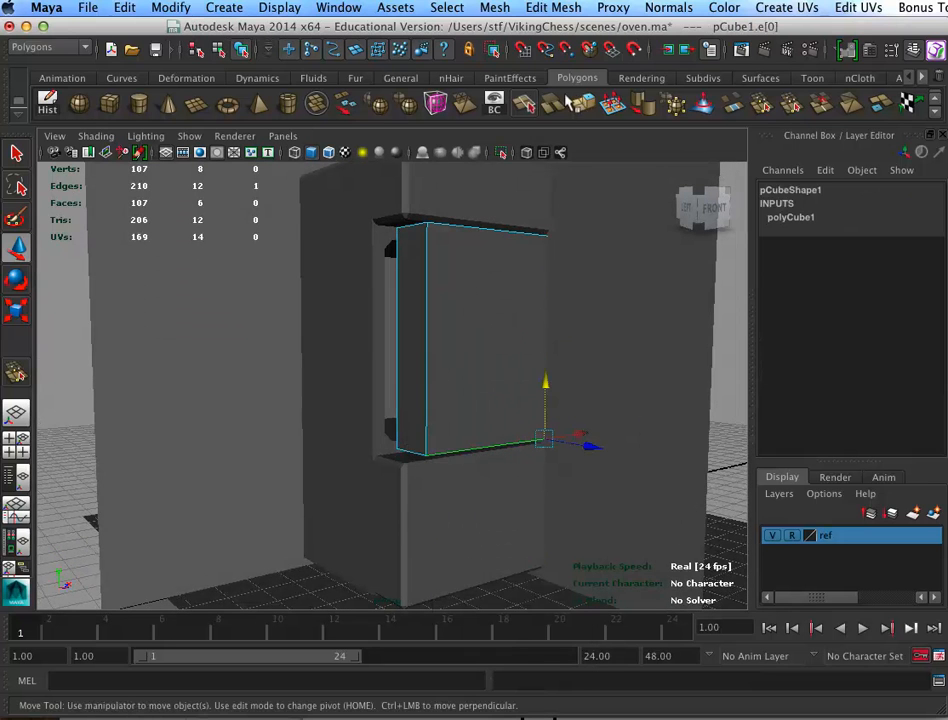
pyautogui.click(553, 7)
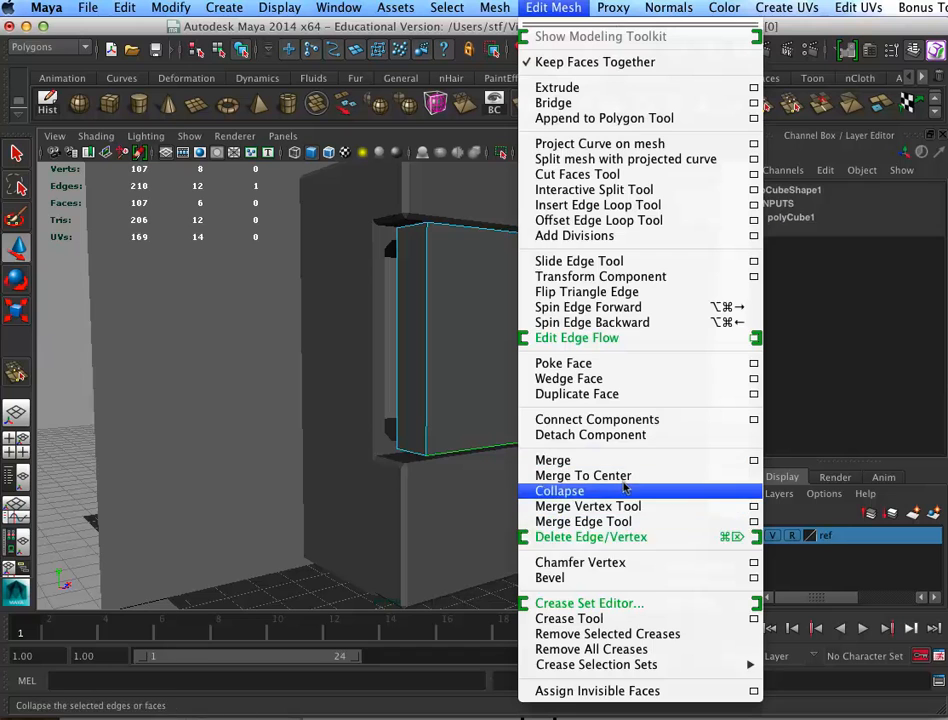
pyautogui.click(614, 576)
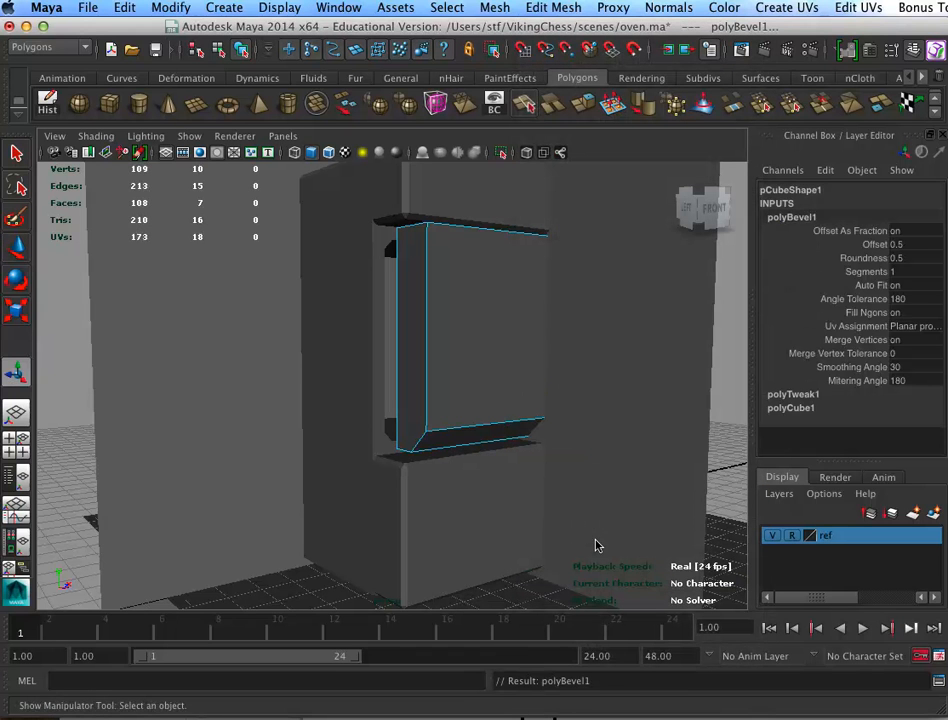
pyautogui.click(866, 271)
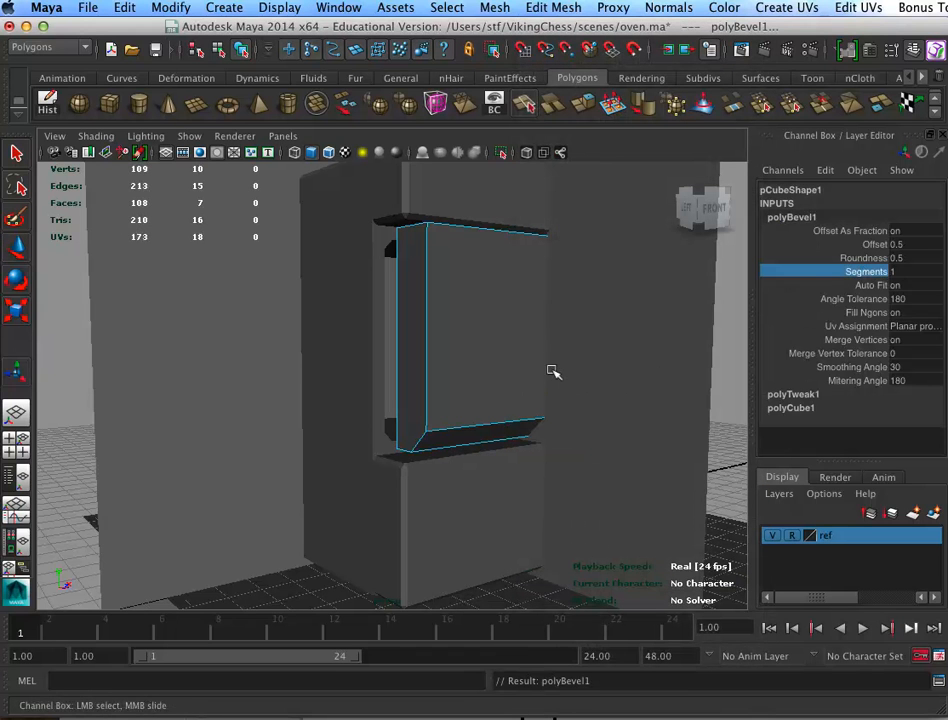
pyautogui.moveTo(553, 372); pyautogui.dragTo(586, 371, button='middle')
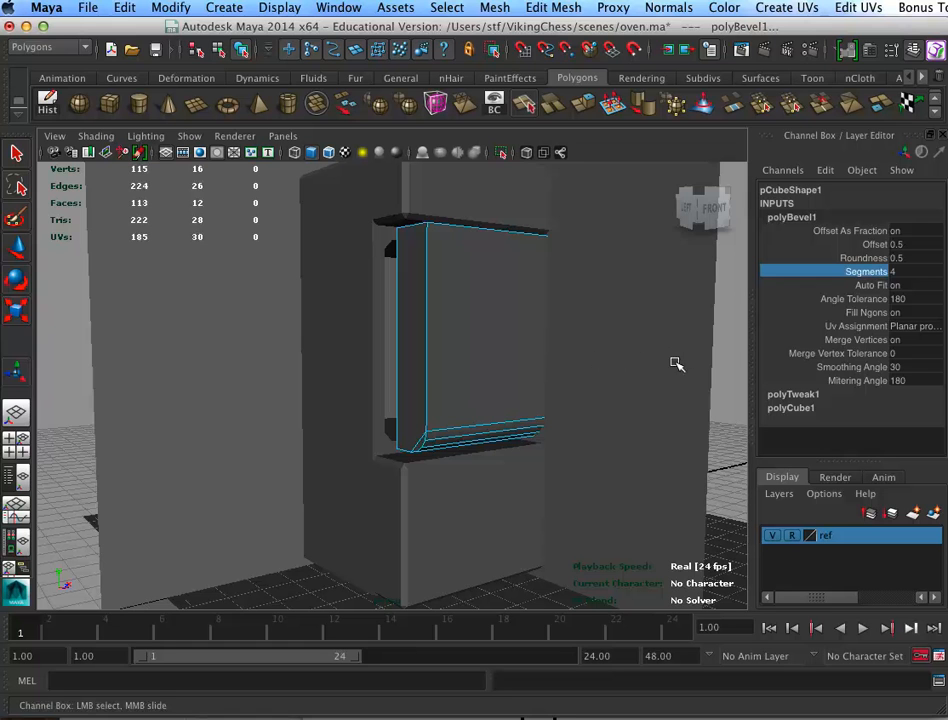
# In the front view, move the door's left side vertices outward to the oven's left edge, at about X -5.065
pyautogui.keyDown('alt'); pyautogui.moveTo(576, 436); pyautogui.dragTo(514, 442); pyautogui.keyUp('alt')
pyautogui.moveTo(545, 429); pyautogui.dragTo(449, 405, button='right')
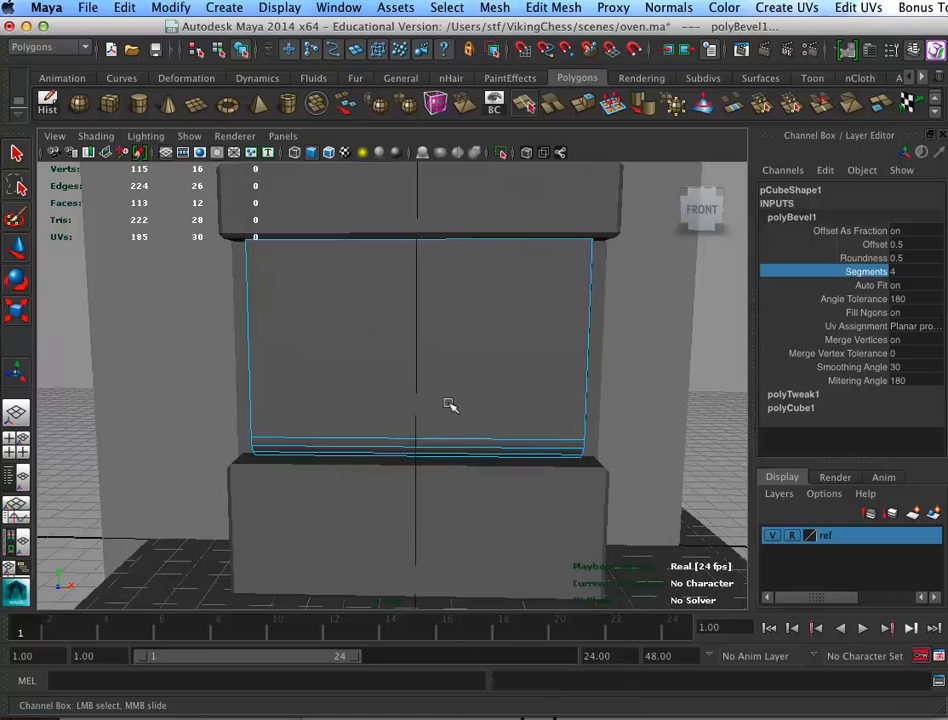
pyautogui.moveTo(252, 296); pyautogui.dragTo(165, 481)
pyautogui.press('space')
pyautogui.press('space')
pyautogui.press('space')
pyautogui.keyDown('alt'); pyautogui.moveTo(453, 330); pyautogui.dragTo(492, 511, button='middle'); pyautogui.keyUp('alt')
pyautogui.keyDown('alt'); pyautogui.moveTo(490, 453); pyautogui.dragTo(607, 468, button='right'); pyautogui.keyUp('alt')
pyautogui.press('2')
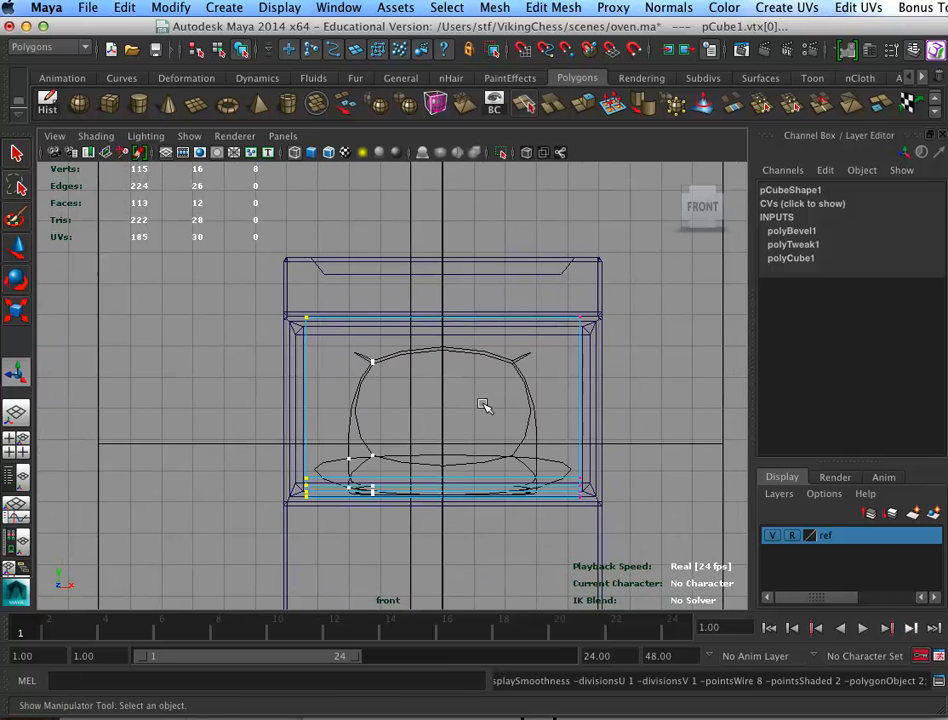
pyautogui.press('1')
pyautogui.press('q')
pyautogui.press('w')
pyautogui.moveTo(346, 397); pyautogui.dragTo(326, 387)
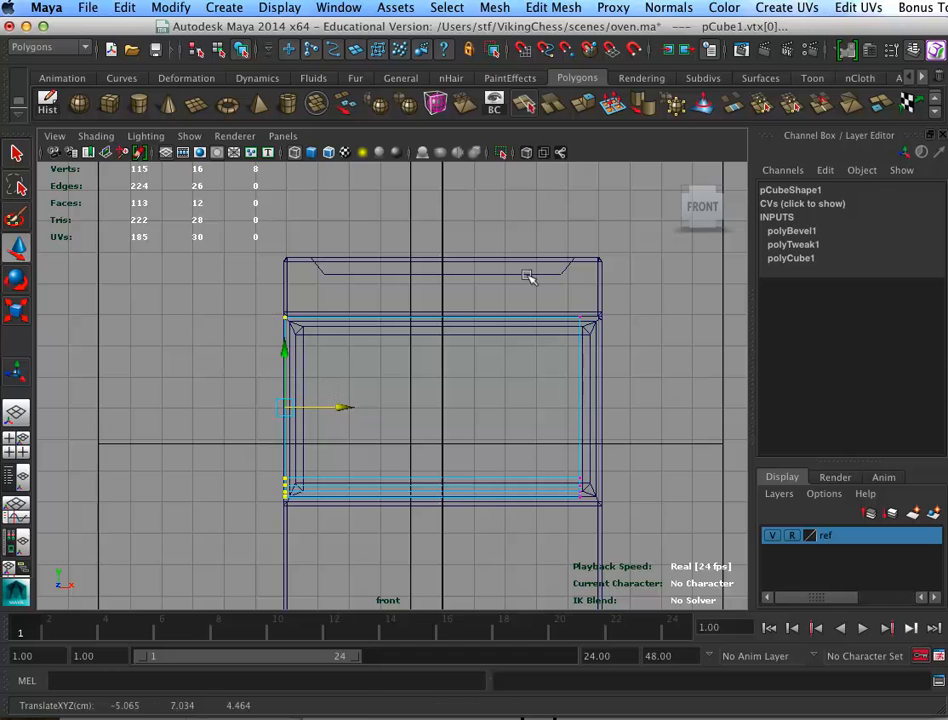
# Move the door's right side vertices outward to the oven's right edge, at about X 5.038
pyautogui.moveTo(528, 277); pyautogui.dragTo(625, 505)
pyautogui.moveTo(622, 396); pyautogui.dragTo(643, 394)
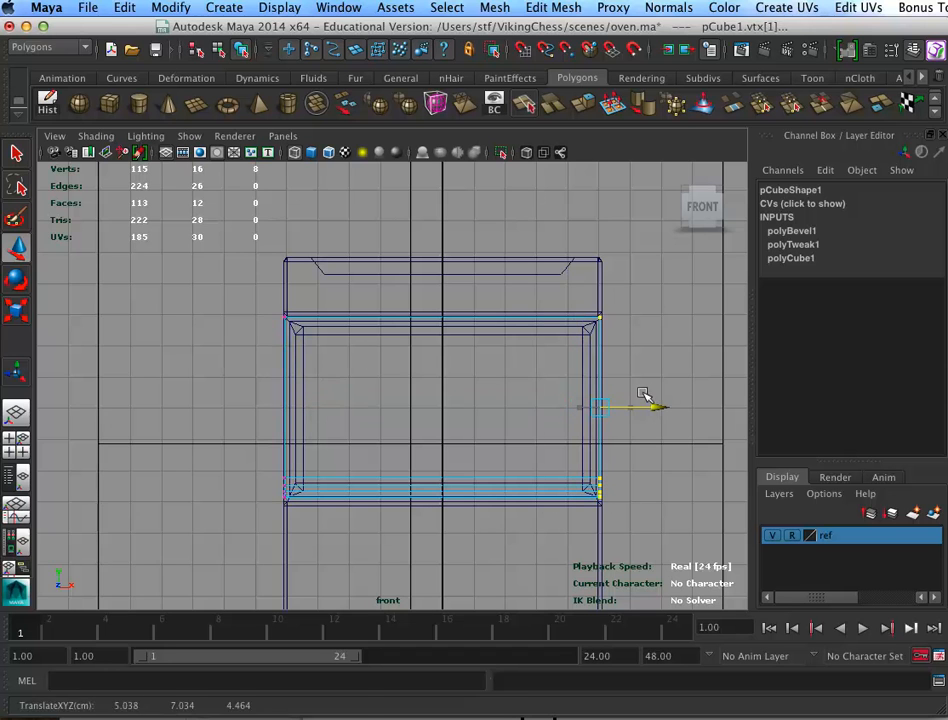
pyautogui.press('space')
pyautogui.press('space')
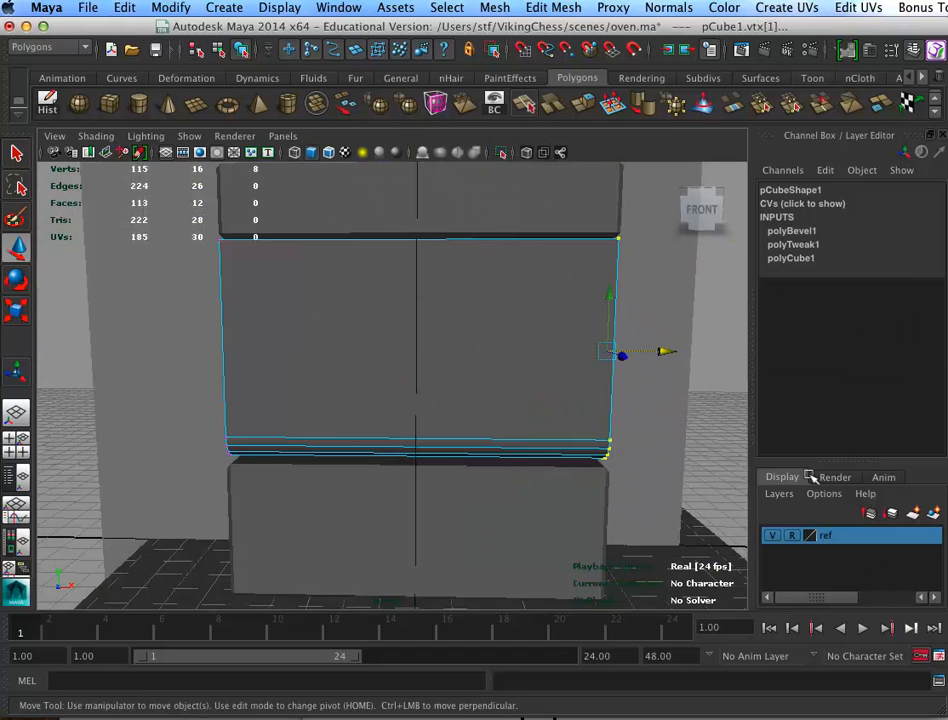
# Hide the ref layer with the reference image planes to view the oven door against the body
pyautogui.click(770, 536)
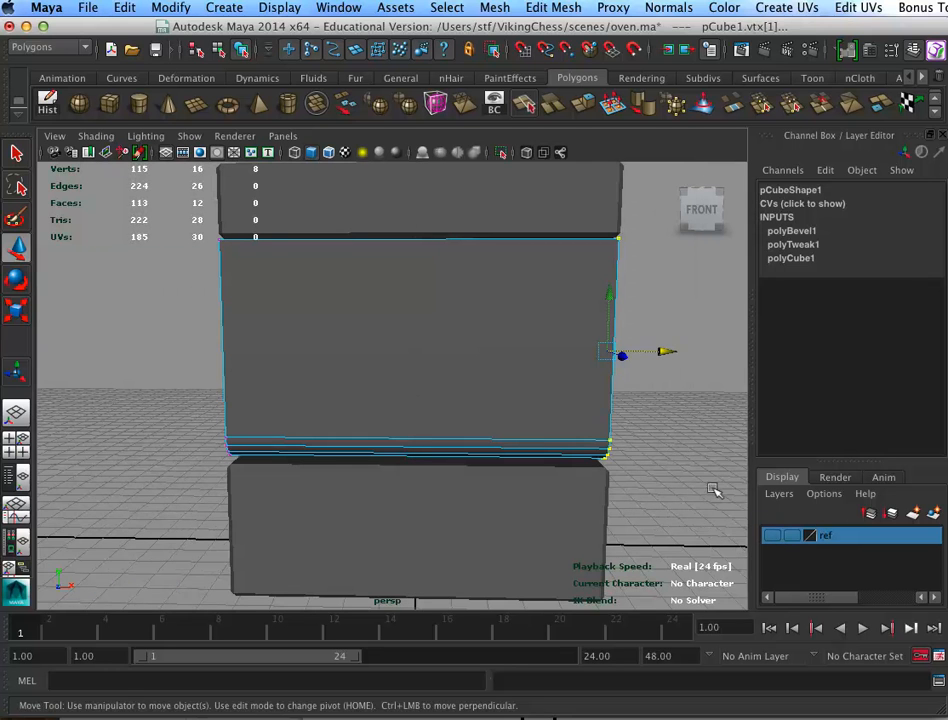
pyautogui.keyDown('alt'); pyautogui.moveTo(593, 463); pyautogui.dragTo(512, 413); pyautogui.keyUp('alt')
pyautogui.keyDown('alt'); pyautogui.moveTo(512, 413); pyautogui.dragTo(440, 464, button='middle'); pyautogui.keyUp('alt')
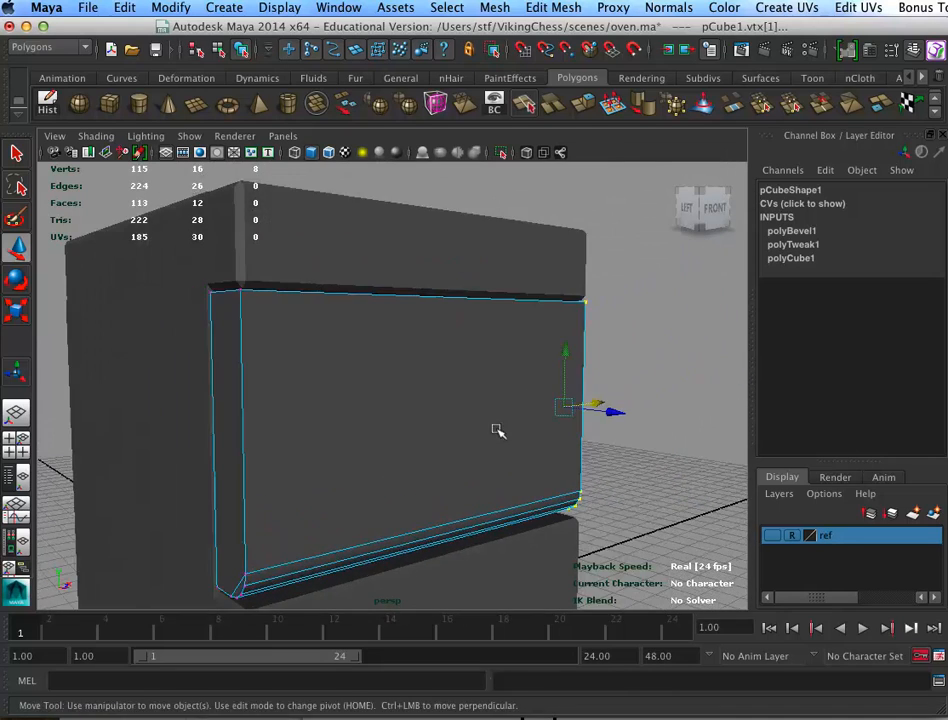
# Select the door block's front, back and lower side outline edges and bevel them by repeating the Bevel command
pyautogui.keyDown('alt'); pyautogui.moveTo(498, 430); pyautogui.dragTo(540, 426); pyautogui.keyUp('alt')
pyautogui.moveTo(329, 467); pyautogui.dragTo(339, 436, button='right')
pyautogui.moveTo(258, 237); pyautogui.dragTo(430, 320)
pyautogui.keyDown('alt'); pyautogui.moveTo(603, 483); pyautogui.dragTo(580, 425); pyautogui.keyUp('alt')
pyautogui.keyDown('shift'); pyautogui.click(330, 408); pyautogui.keyUp('shift')
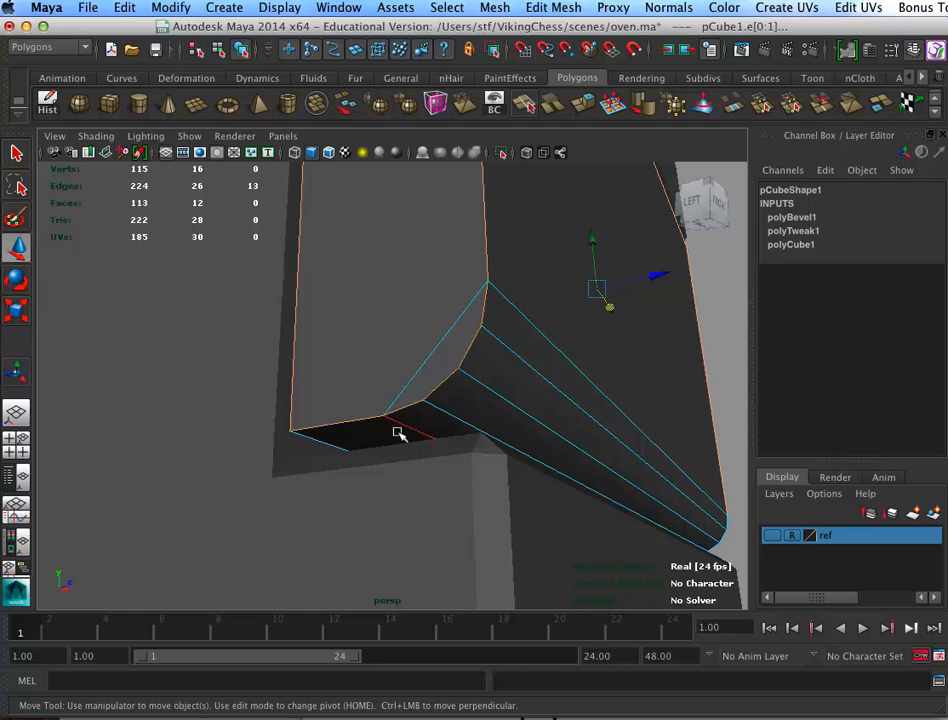
pyautogui.keyDown('shift'); pyautogui.click(325, 428); pyautogui.keyUp('shift')
pyautogui.keyDown('alt'); pyautogui.moveTo(567, 487); pyautogui.dragTo(387, 518); pyautogui.keyUp('alt')
pyautogui.keyDown('shift'); pyautogui.click(380, 464); pyautogui.keyUp('shift')
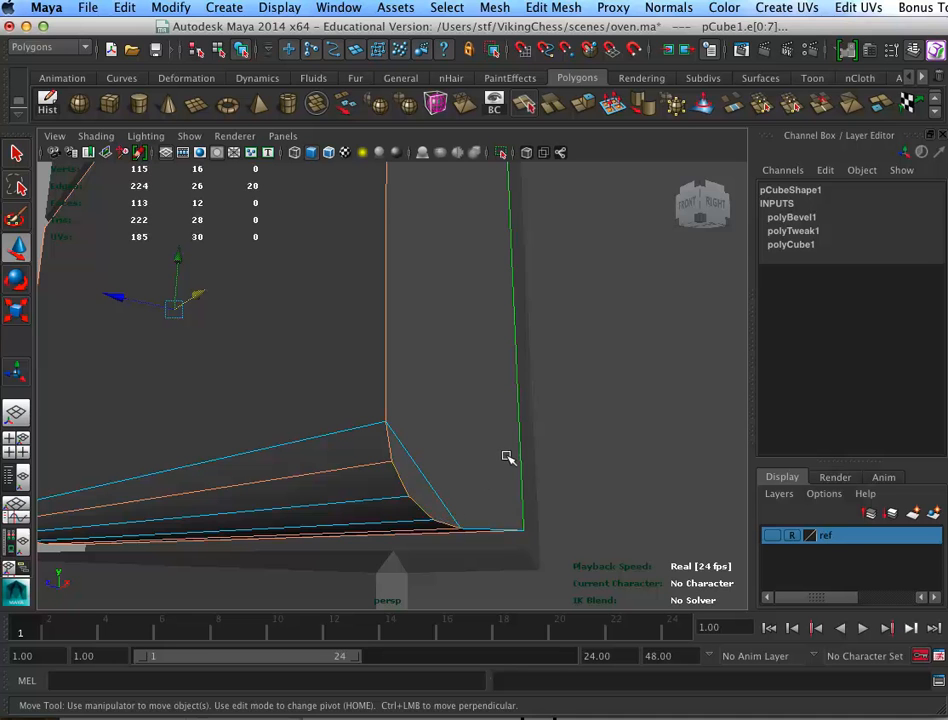
pyautogui.keyDown('alt'); pyautogui.moveTo(508, 457); pyautogui.dragTo(512, 430); pyautogui.keyUp('alt')
pyautogui.keyDown('alt'); pyautogui.moveTo(561, 433); pyautogui.dragTo(438, 320, button='right'); pyautogui.keyUp('alt')
pyautogui.keyDown('alt'); pyautogui.moveTo(438, 320); pyautogui.dragTo(480, 470, button='middle'); pyautogui.keyUp('alt')
pyautogui.keyDown('alt'); pyautogui.moveTo(480, 470); pyautogui.dragTo(521, 386); pyautogui.keyUp('alt')
pyautogui.press('4')
pyautogui.press('g')
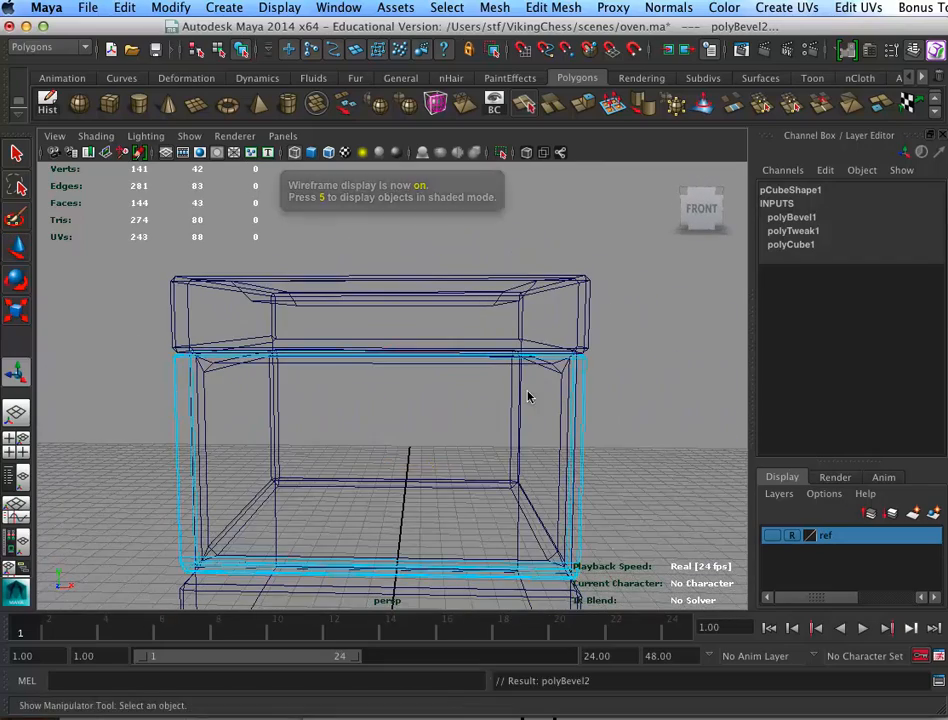
# Return to shaded display and select the door block's large front face
pyautogui.keyDown('alt'); pyautogui.moveTo(518, 442); pyautogui.dragTo(632, 470, button='right'); pyautogui.keyUp('alt')
pyautogui.moveTo(522, 477)
pyautogui.keyDown('alt'); pyautogui.mouseDown()
pyautogui.moveTo(584, 473)
pyautogui.moveTo(449, 402)
pyautogui.moveTo(555, 425)
pyautogui.moveTo(508, 408)
pyautogui.moveTo(494, 422)
pyautogui.mouseUp(); pyautogui.keyUp('alt')
pyautogui.press('5')
pyautogui.keyDown('alt'); pyautogui.moveTo(522, 435); pyautogui.dragTo(612, 460, button='right'); pyautogui.keyUp('alt')
pyautogui.keyDown('alt'); pyautogui.moveTo(478, 478); pyautogui.dragTo(516, 378, button='middle'); pyautogui.keyUp('alt')
pyautogui.keyDown('alt'); pyautogui.moveTo(516, 378); pyautogui.dragTo(571, 415, button='right'); pyautogui.keyUp('alt')
pyautogui.keyDown('alt'); pyautogui.moveTo(571, 415); pyautogui.dragTo(476, 370); pyautogui.keyUp('alt')
pyautogui.moveTo(476, 370); pyautogui.dragTo(482, 419, button='right')
pyautogui.click(520, 364)
pyautogui.keyDown('alt'); pyautogui.moveTo(522, 366); pyautogui.dragTo(501, 350); pyautogui.keyUp('alt')
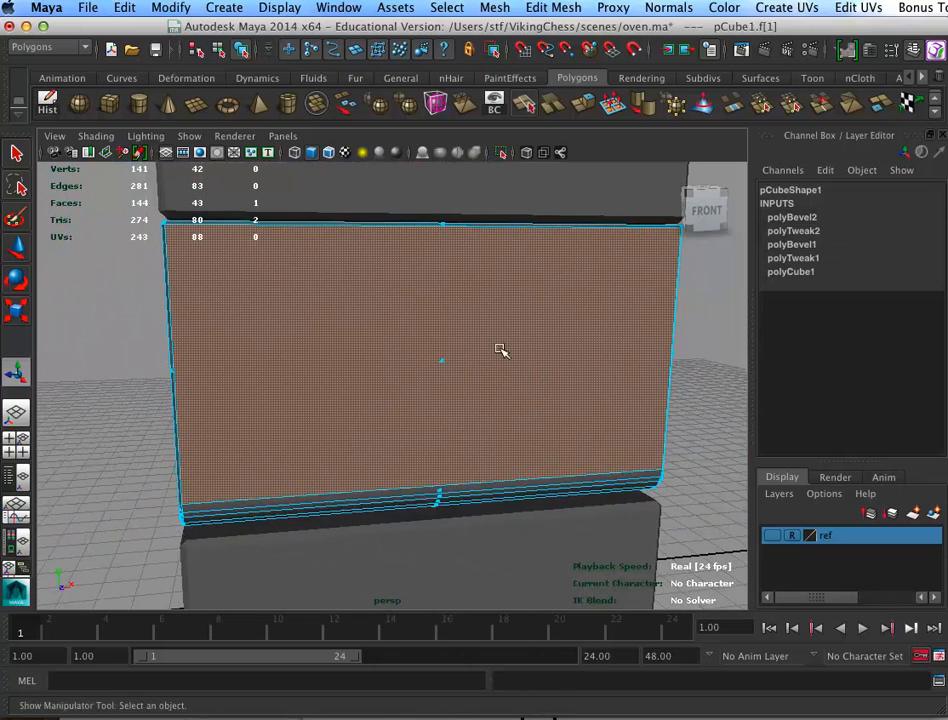
# Try to extrude the door's front face alone and scale it inward to about 0.774 by 0.737
pyautogui.click(578, 100)
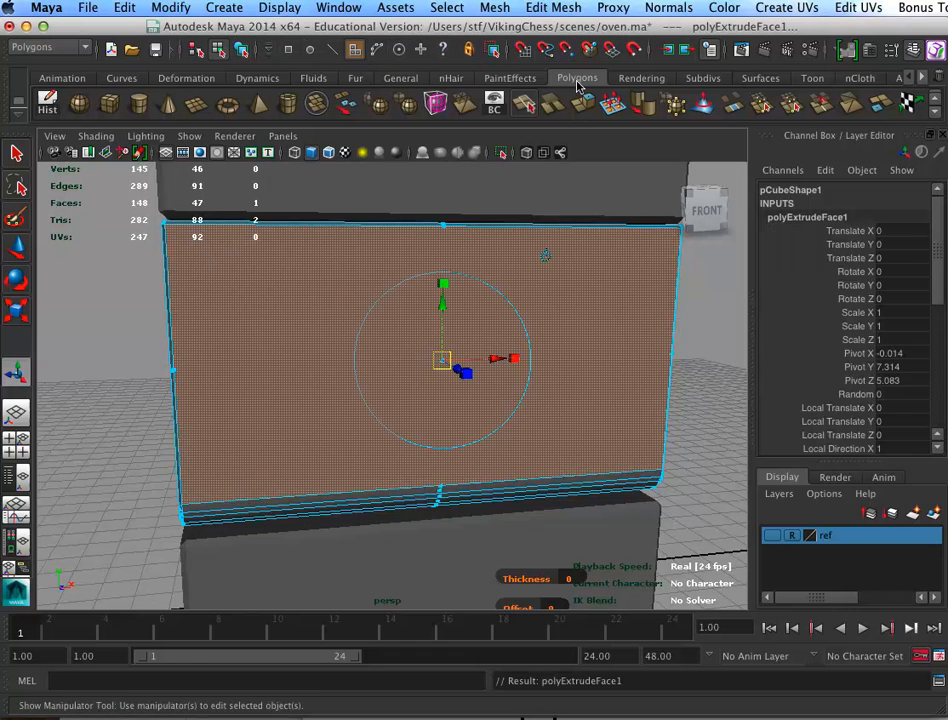
pyautogui.moveTo(443, 284); pyautogui.dragTo(445, 310)
pyautogui.moveTo(502, 343); pyautogui.dragTo(483, 325)
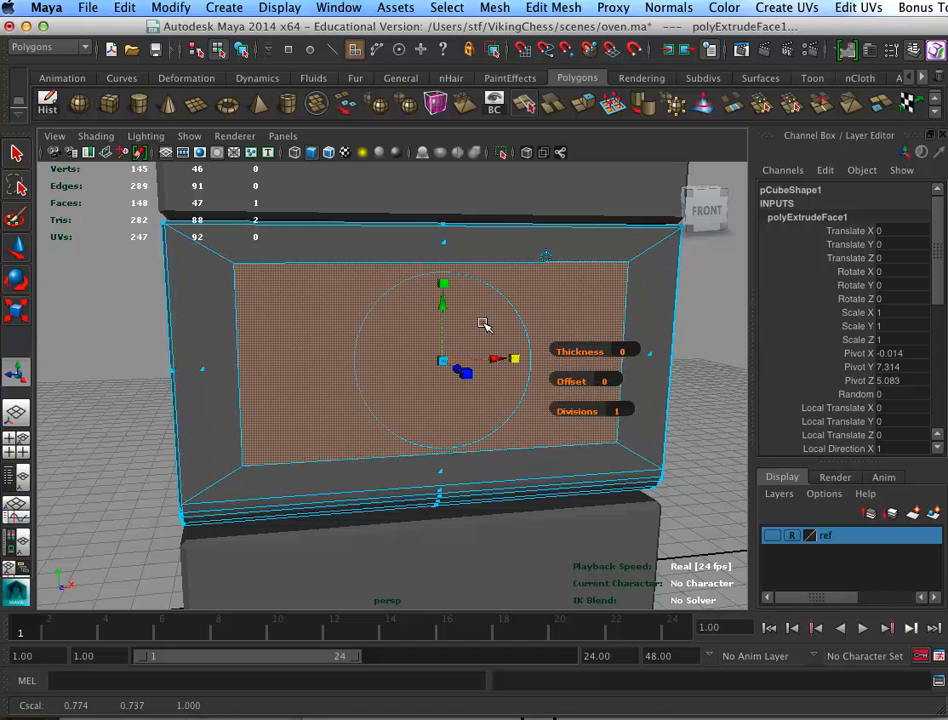
pyautogui.hotkey('ctrl', 'z')
pyautogui.hotkey('ctrl', 'z')
pyautogui.hotkey('ctrl', 'z')
# In wireframe display, select the door's back face together with its front face
pyautogui.press('4')
pyautogui.keyDown('alt'); pyautogui.moveTo(484, 325); pyautogui.dragTo(545, 331); pyautogui.keyUp('alt')
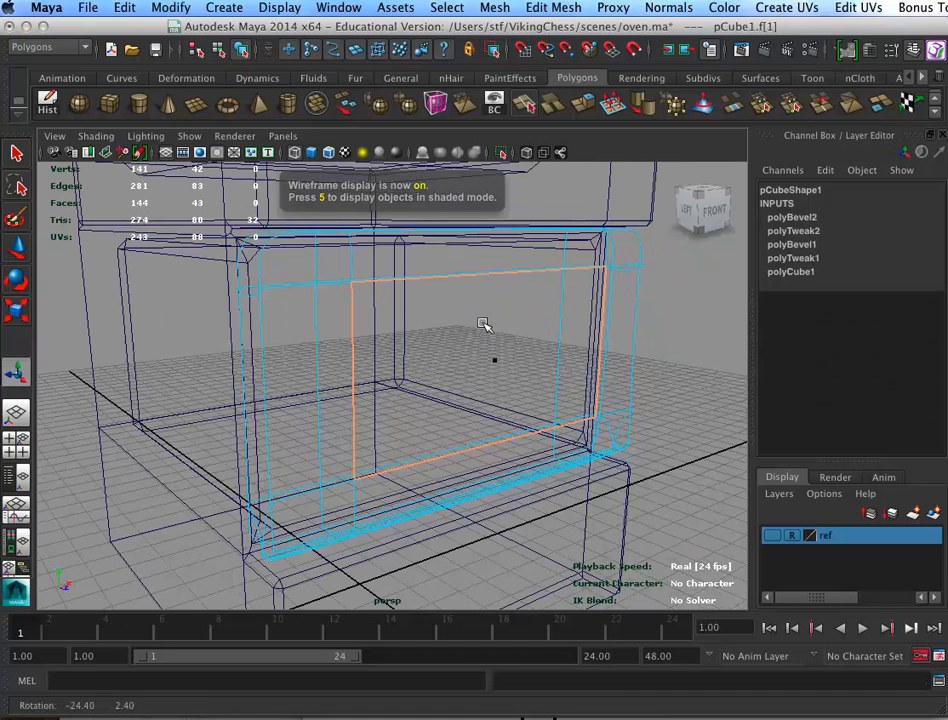
pyautogui.keyDown('alt'); pyautogui.moveTo(483, 325); pyautogui.dragTo(578, 506); pyautogui.keyUp('alt')
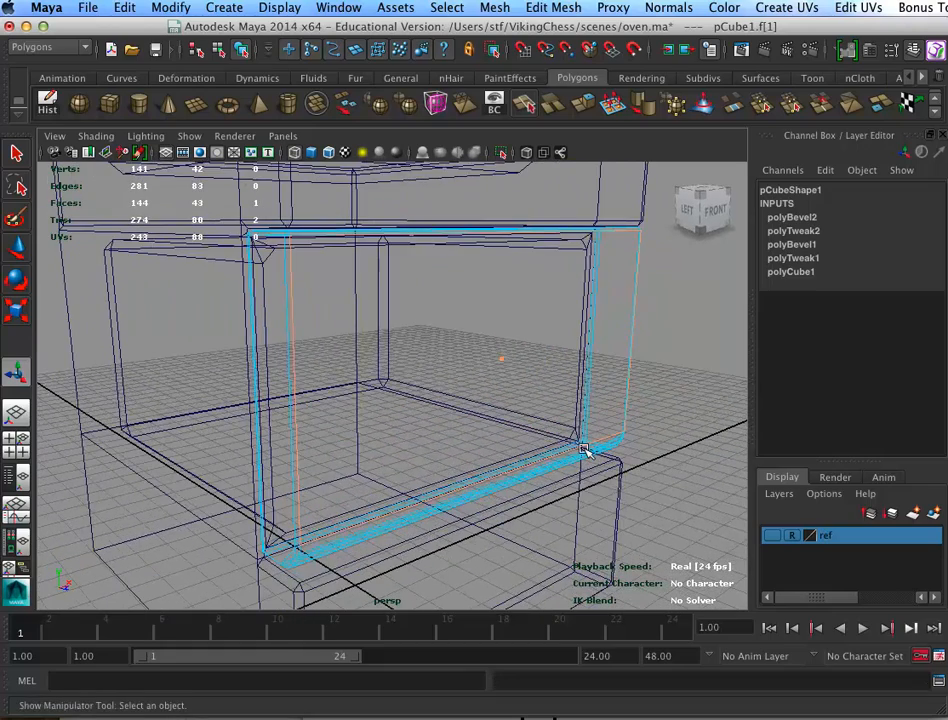
pyautogui.click(254, 334)
pyautogui.click(595, 289)
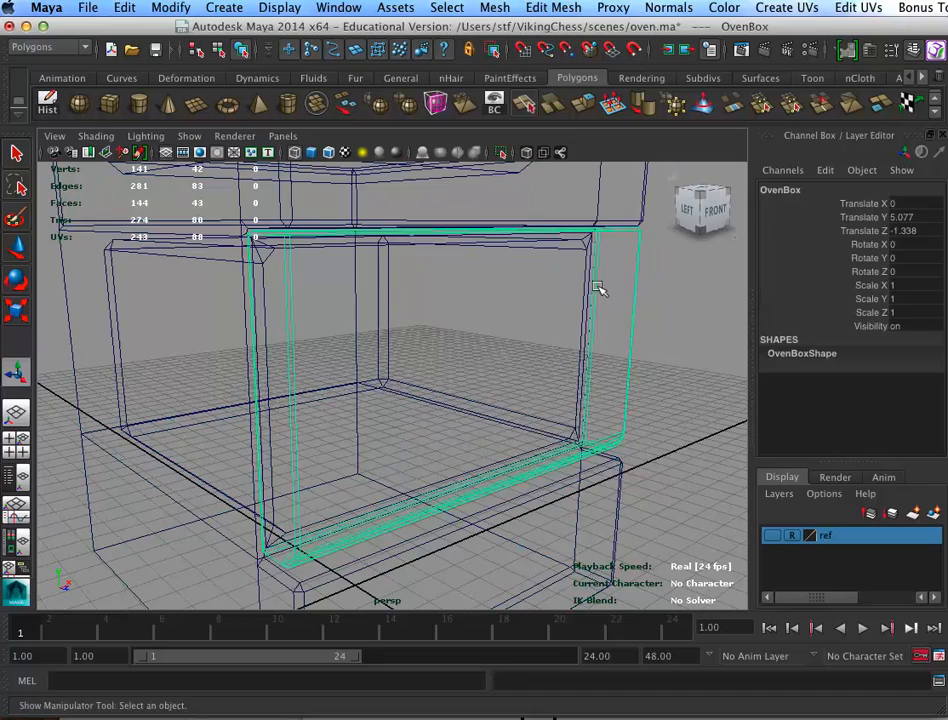
pyautogui.moveTo(632, 300); pyautogui.dragTo(636, 342, button='right')
pyautogui.click(511, 323)
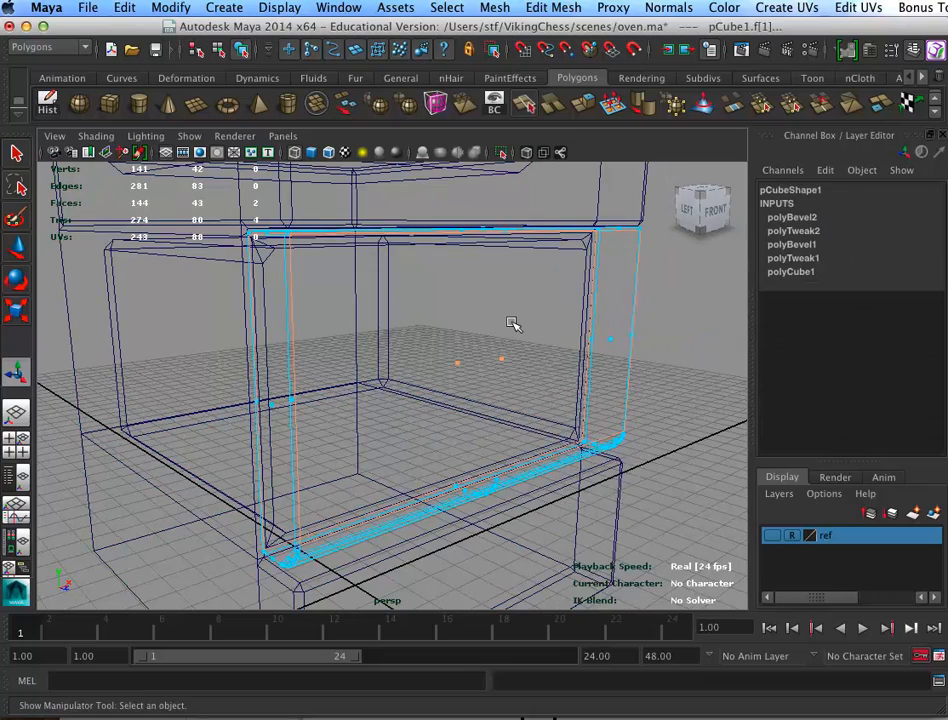
pyautogui.keyDown('alt'); pyautogui.moveTo(567, 484); pyautogui.dragTo(500, 431); pyautogui.keyUp('alt')
# Extrude the door's front and back faces, scale them inward to leave a window border, and extrude them once more
pyautogui.click(582, 103)
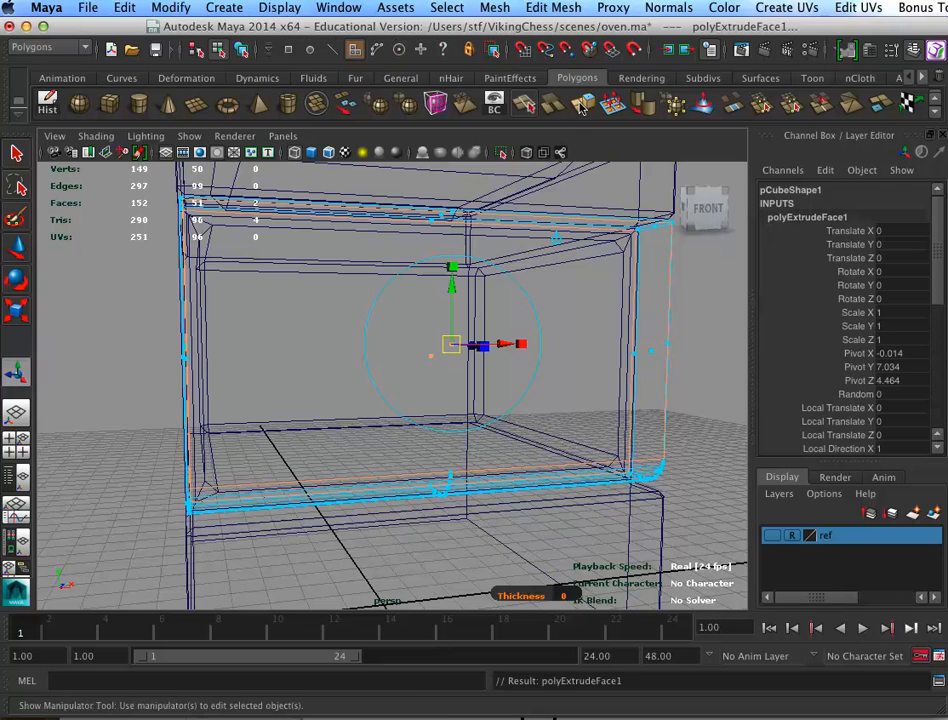
pyautogui.click(447, 262)
pyautogui.moveTo(443, 258); pyautogui.dragTo(451, 277)
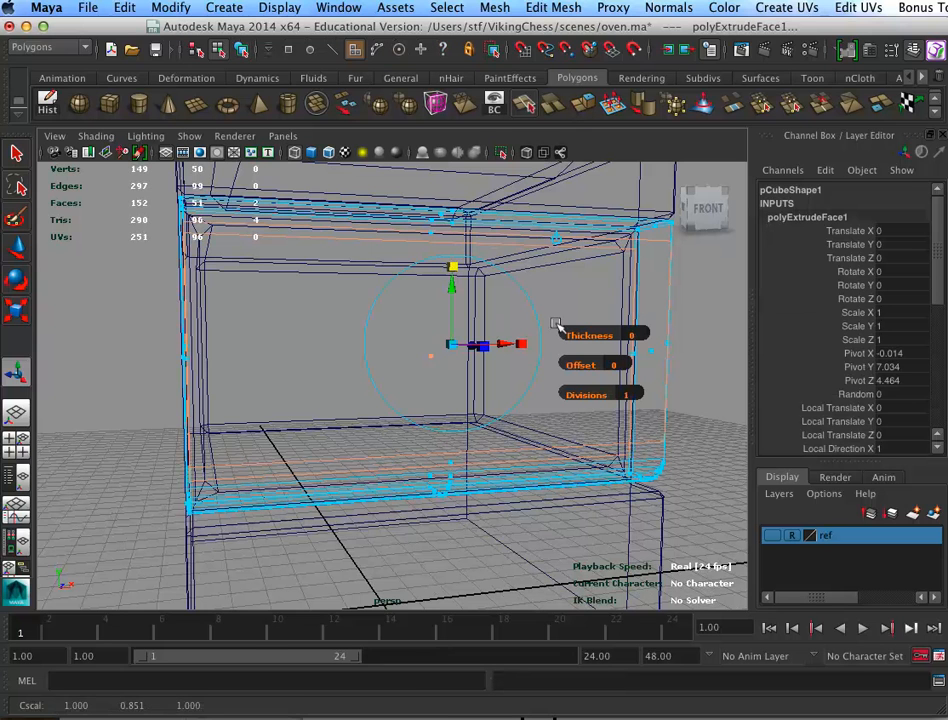
pyautogui.moveTo(512, 332); pyautogui.dragTo(540, 365)
pyautogui.press('r')
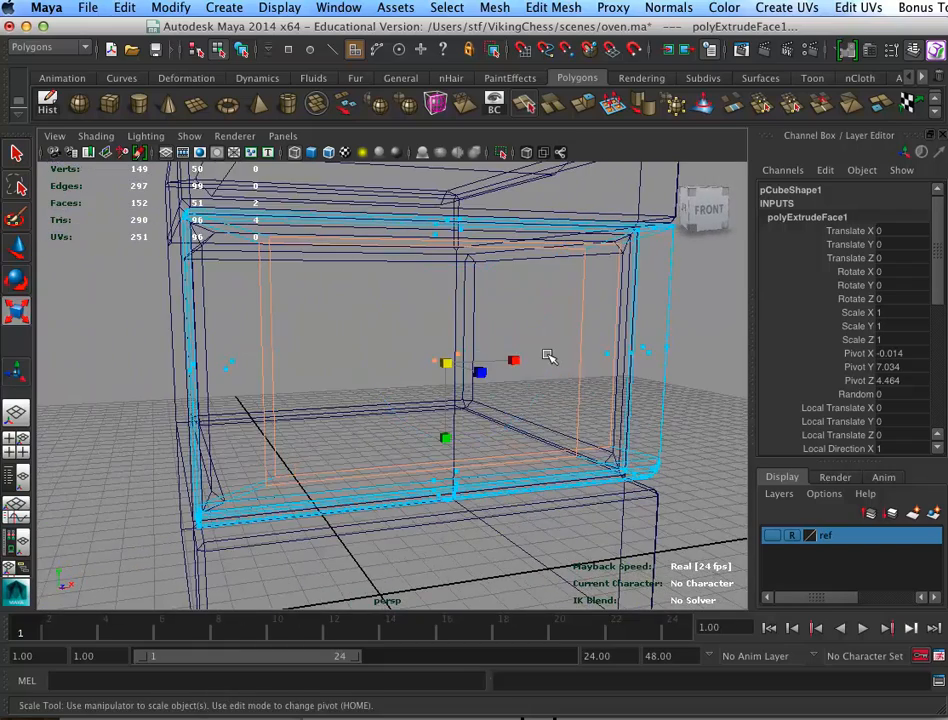
pyautogui.moveTo(544, 424)
pyautogui.keyDown('alt'); pyautogui.mouseDown()
pyautogui.moveTo(508, 417)
pyautogui.moveTo(540, 396)
pyautogui.moveTo(533, 440)
pyautogui.moveTo(421, 441)
pyautogui.mouseUp(); pyautogui.keyUp('alt')
pyautogui.press('5')
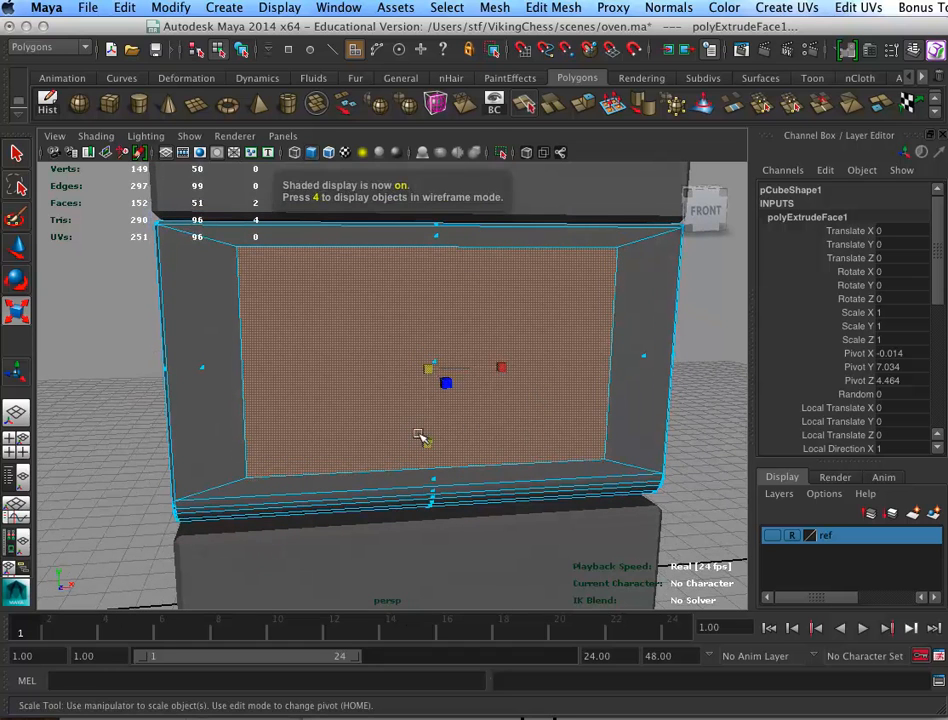
pyautogui.moveTo(418, 424); pyautogui.dragTo(415, 412, button='middle')
pyautogui.moveTo(497, 353); pyautogui.dragTo(491, 360)
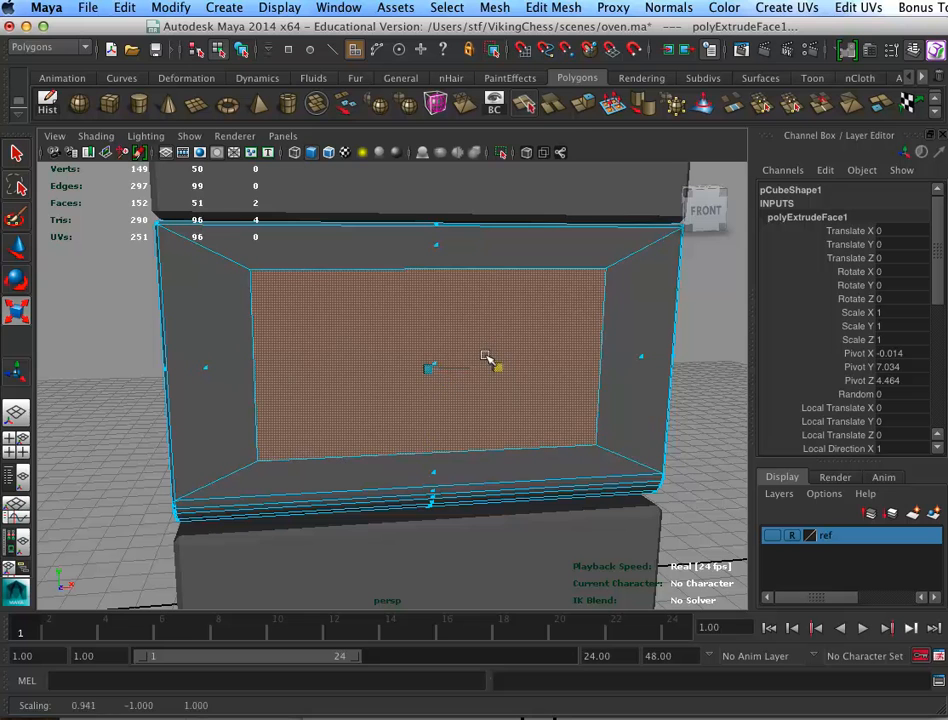
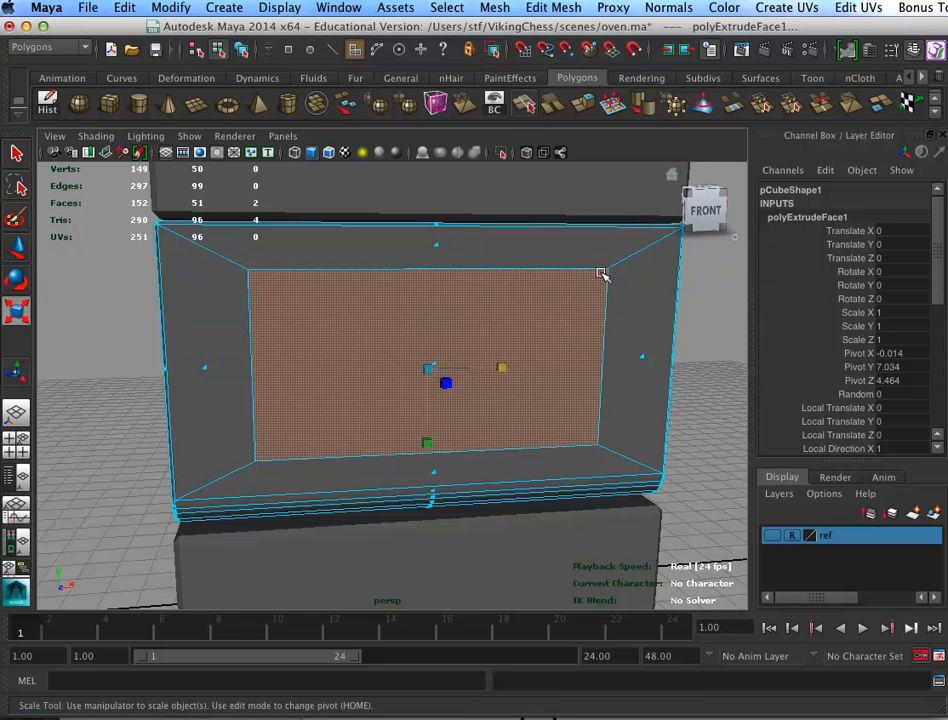
pyautogui.click(580, 100)
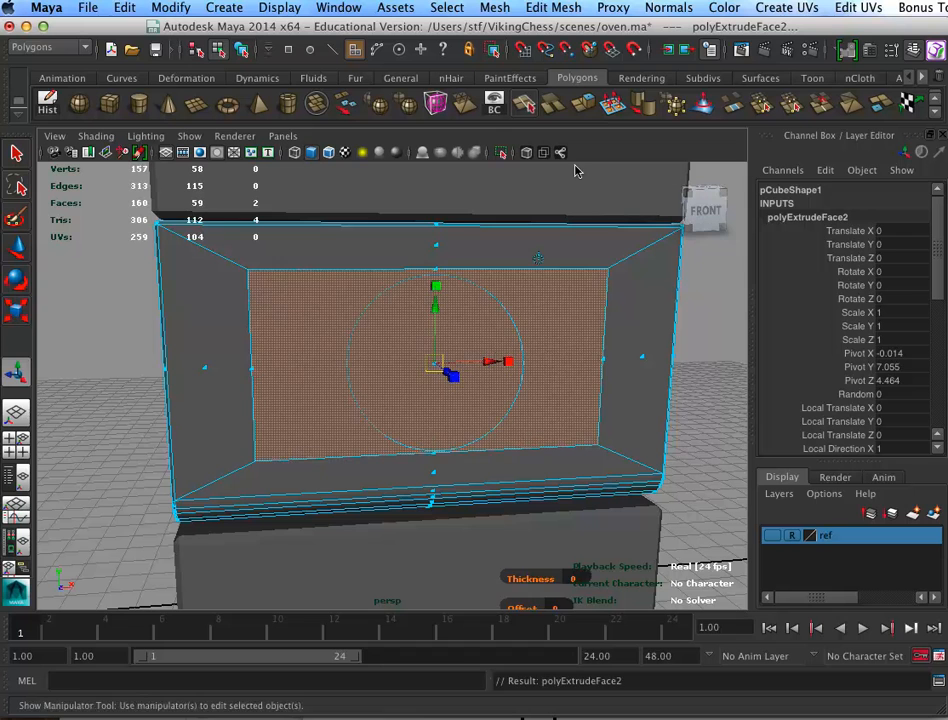
# Try to scale the newly extruded window faces inward to about 0.924 by 0.793
pyautogui.moveTo(494, 361); pyautogui.dragTo(482, 355)
pyautogui.moveTo(428, 268); pyautogui.dragTo(430, 282)
pyautogui.moveTo(497, 342)
pyautogui.mouseDown()
pyautogui.moveTo(516, 354)
pyautogui.moveTo(507, 326)
pyautogui.mouseUp()
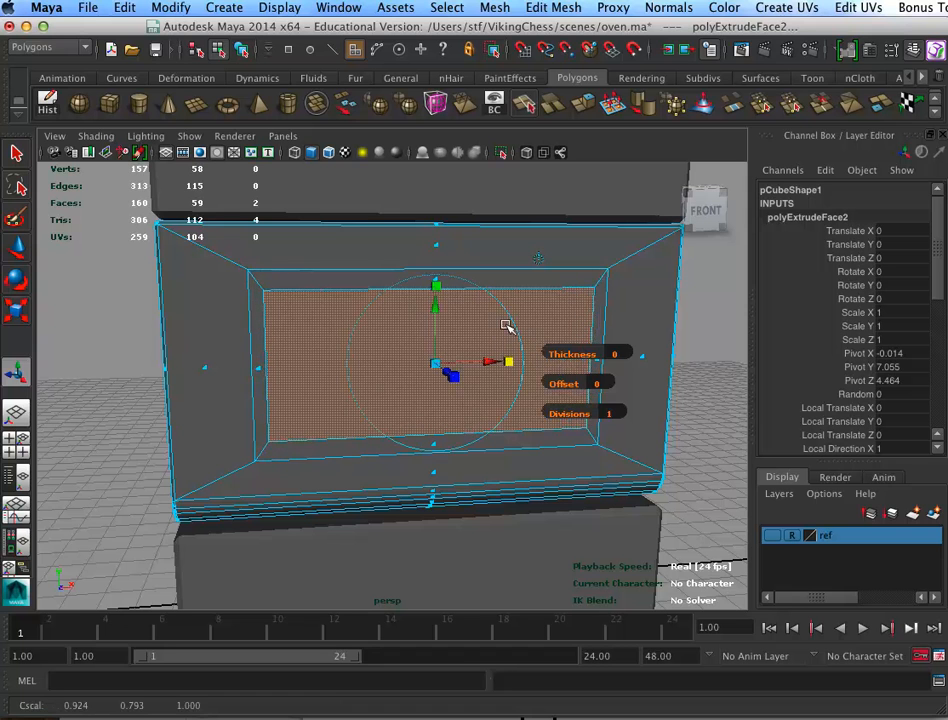
pyautogui.press('z')
pyautogui.press('z')
pyautogui.press('z')
# Push the extruded window faces toward each other inside the door and delete them to open the window
pyautogui.keyDown('alt'); pyautogui.moveTo(530, 446); pyautogui.dragTo(602, 444); pyautogui.keyUp('alt')
pyautogui.moveTo(550, 373)
pyautogui.mouseDown()
pyautogui.moveTo(527, 361)
pyautogui.moveTo(561, 394)
pyautogui.moveTo(525, 333)
pyautogui.moveTo(535, 470)
pyautogui.mouseUp()
pyautogui.press('4')
pyautogui.press('Delete')
pyautogui.press('5')
pyautogui.scroll(3, 724, 478)
pyautogui.moveTo(724, 478)
pyautogui.keyDown('alt'); pyautogui.mouseDown()
pyautogui.moveTo(644, 464)
pyautogui.moveTo(677, 478)
pyautogui.moveTo(648, 449)
pyautogui.moveTo(628, 461)
pyautogui.moveTo(518, 456)
pyautogui.moveTo(624, 453)
pyautogui.moveTo(571, 461)
pyautogui.moveTo(590, 457)
pyautogui.moveTo(531, 453)
pyautogui.moveTo(540, 430)
pyautogui.mouseUp(); pyautogui.keyUp('alt')
pyautogui.press('super+z')
pyautogui.press('Delete')
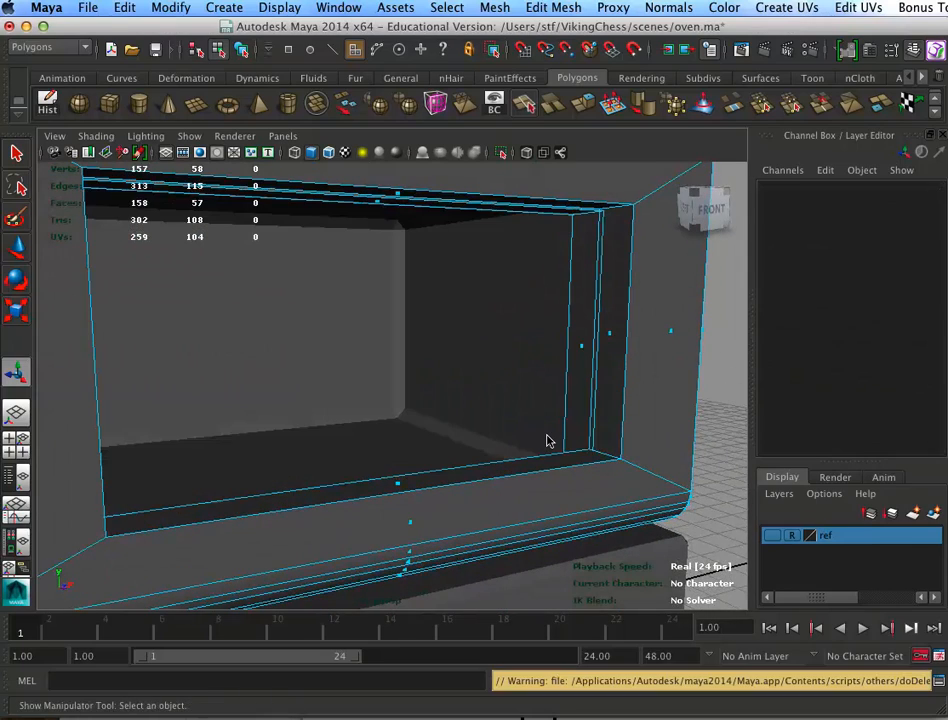
# Try to join the two border edges on the window opening's right side with the Merge Edge Tool
pyautogui.keyDown('alt'); pyautogui.moveTo(590, 385); pyautogui.dragTo(482, 411, button='middle'); pyautogui.keyUp('alt')
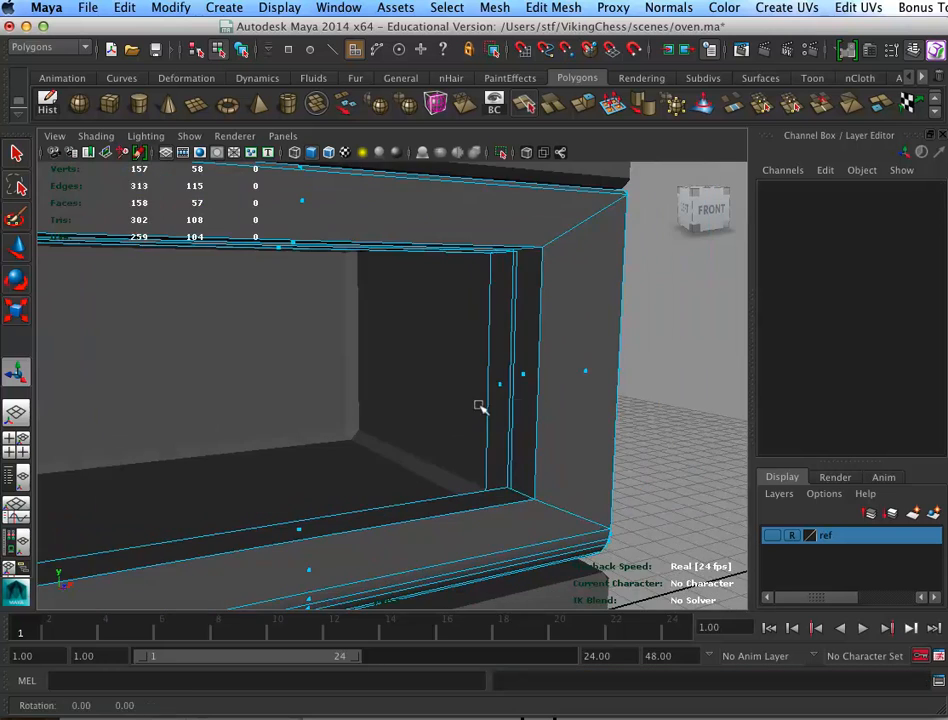
pyautogui.keyDown('alt'); pyautogui.moveTo(478, 406); pyautogui.dragTo(567, 396); pyautogui.keyUp('alt')
pyautogui.keyDown('alt'); pyautogui.moveTo(567, 396); pyautogui.dragTo(633, 400, button='right'); pyautogui.keyUp('alt')
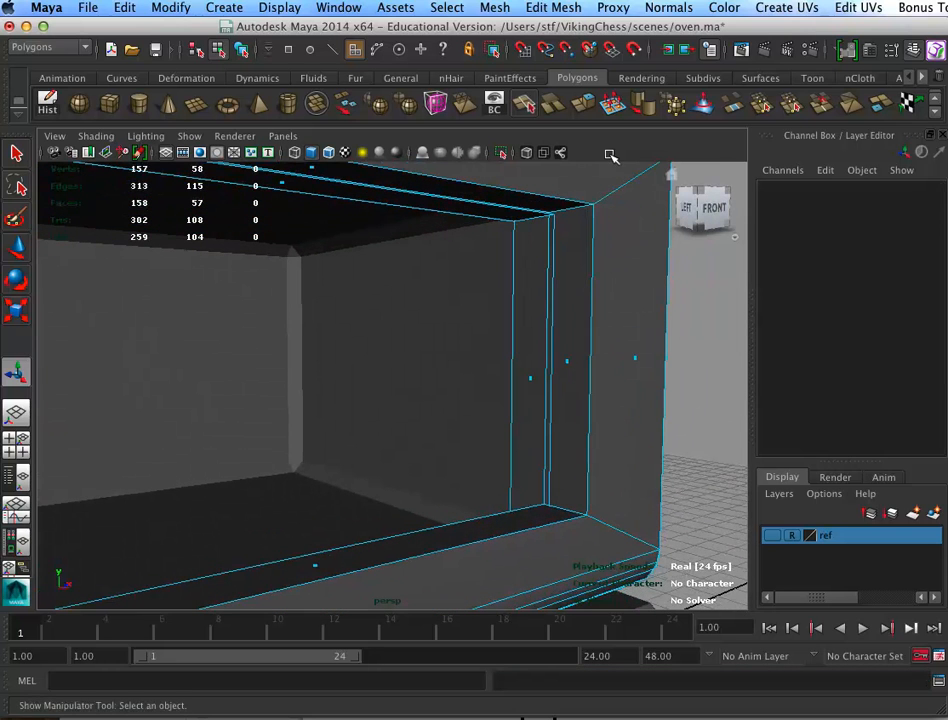
pyautogui.click(553, 8)
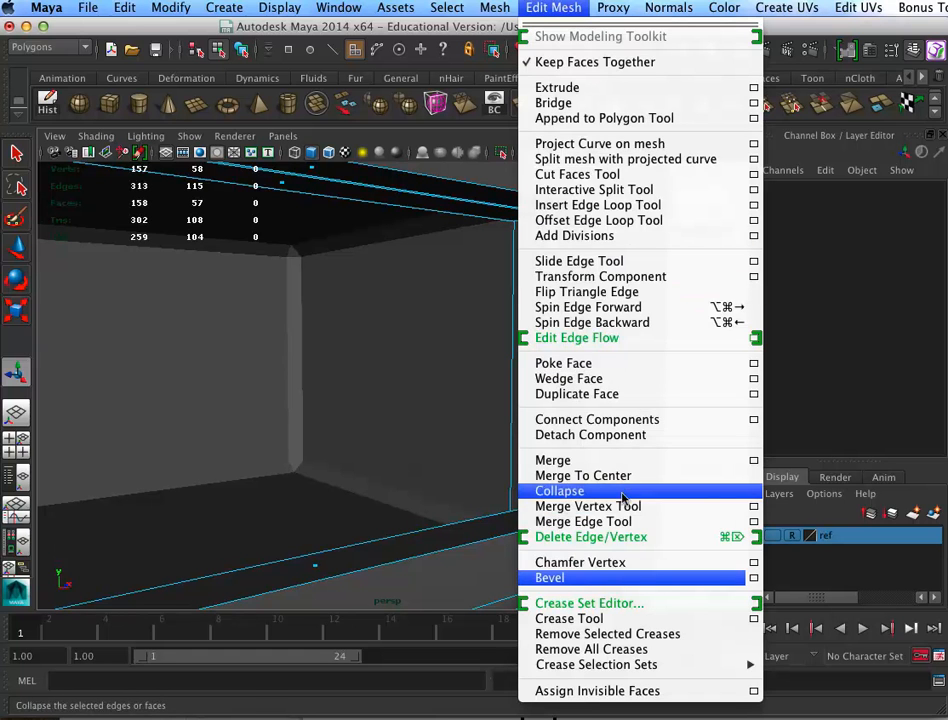
pyautogui.click(623, 522)
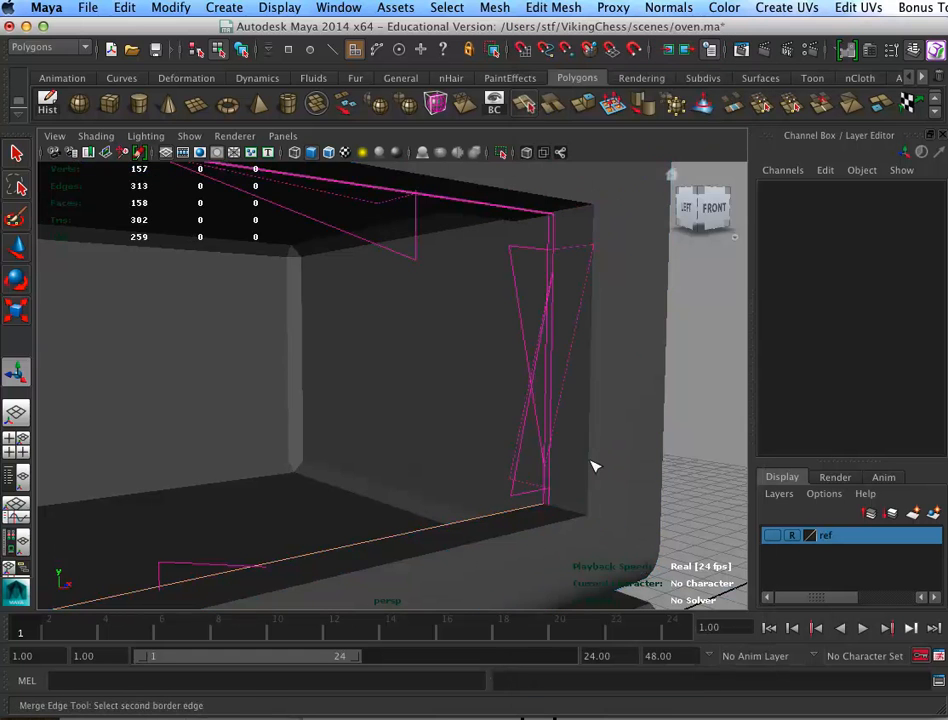
pyautogui.click(548, 355)
pyautogui.click(543, 347)
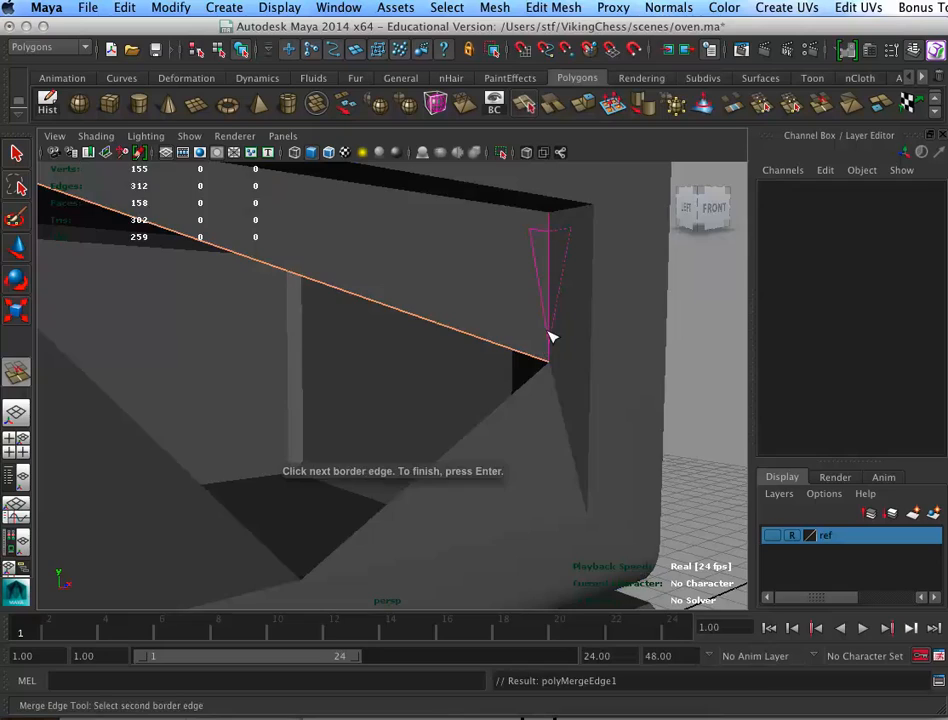
pyautogui.hotkey('ctrl', 'z')
# In wireframe display, try again to merge the window opening's right border edges
pyautogui.keyDown('alt'); pyautogui.moveTo(560, 426); pyautogui.dragTo(535, 383); pyautogui.keyUp('alt')
pyautogui.press('4')
pyautogui.click(536, 312)
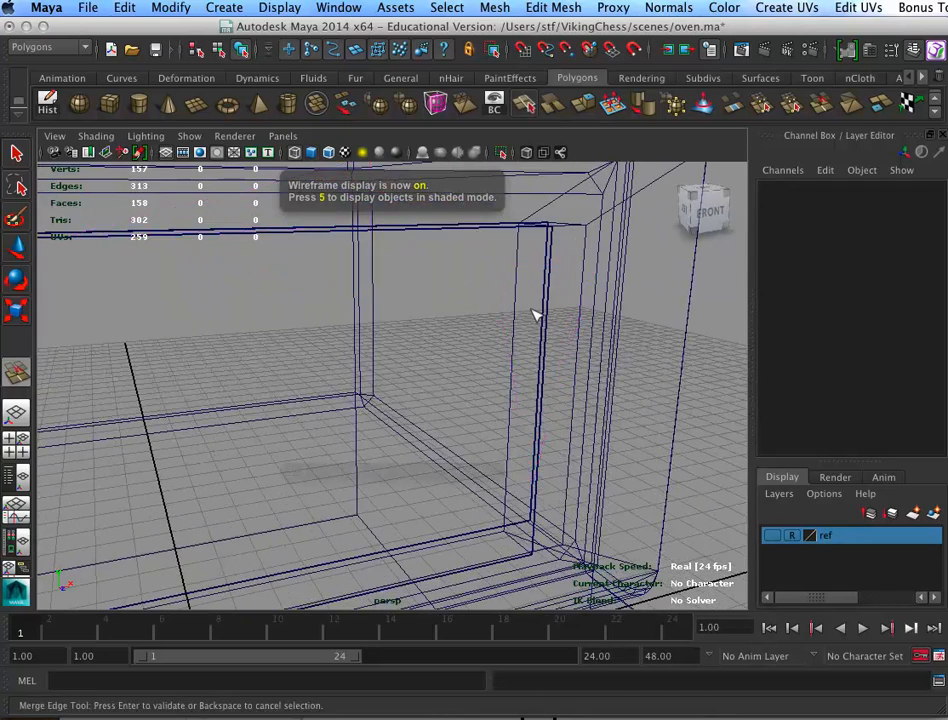
pyautogui.click(535, 314)
pyautogui.hotkey('ctrl', 'z')
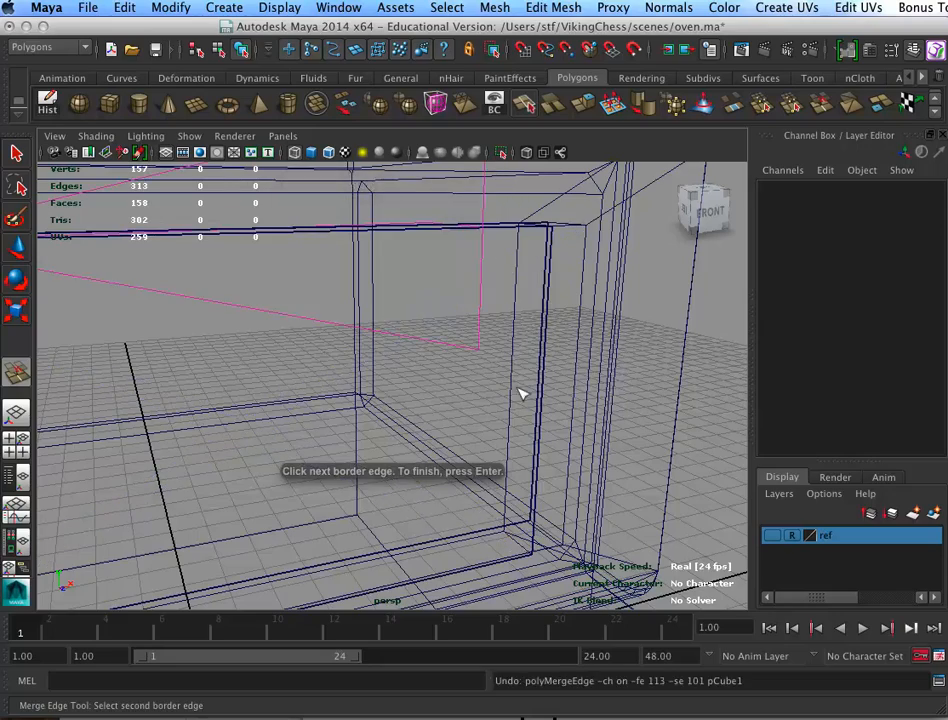
# Snap the inner border vertex at the window opening's upper right corner onto the matching vertex beside it
pyautogui.keyDown('alt'); pyautogui.moveTo(520, 393); pyautogui.dragTo(561, 392); pyautogui.keyUp('alt')
pyautogui.press('w')
pyautogui.moveTo(542, 351); pyautogui.dragTo(495, 338, button='right')
pyautogui.keyDown('alt'); pyautogui.moveTo(495, 338); pyautogui.dragTo(557, 348); pyautogui.keyUp('alt')
pyautogui.moveTo(670, 348)
pyautogui.keyDown('alt'); pyautogui.mouseDown()
pyautogui.moveTo(576, 381)
pyautogui.moveTo(662, 335)
pyautogui.mouseUp(); pyautogui.keyUp('alt')
pyautogui.click(656, 311)
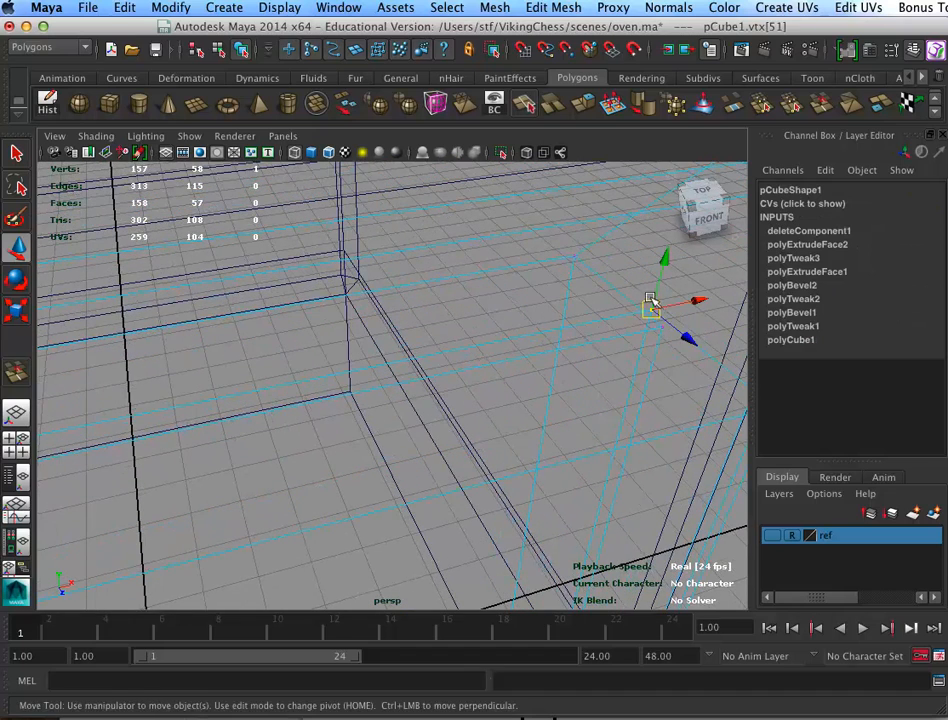
pyautogui.press('v')
pyautogui.moveTo(651, 303); pyautogui.dragTo(676, 343)
# Merge the two coincident vertices at the window opening's upper right corner with the Merge Vertex Tool
pyautogui.click(553, 8)
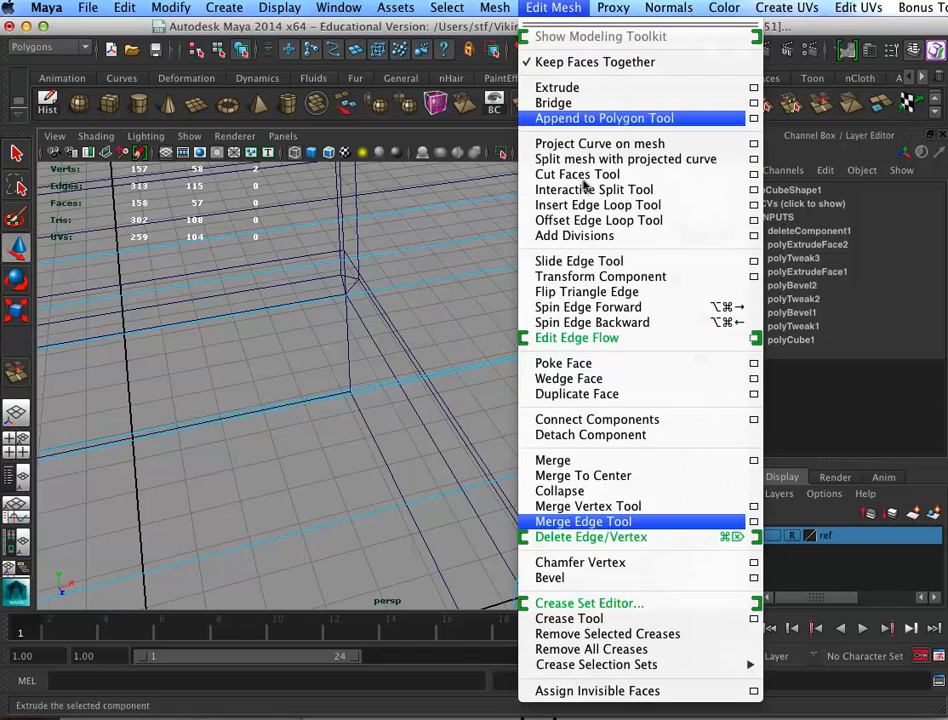
pyautogui.click(627, 508)
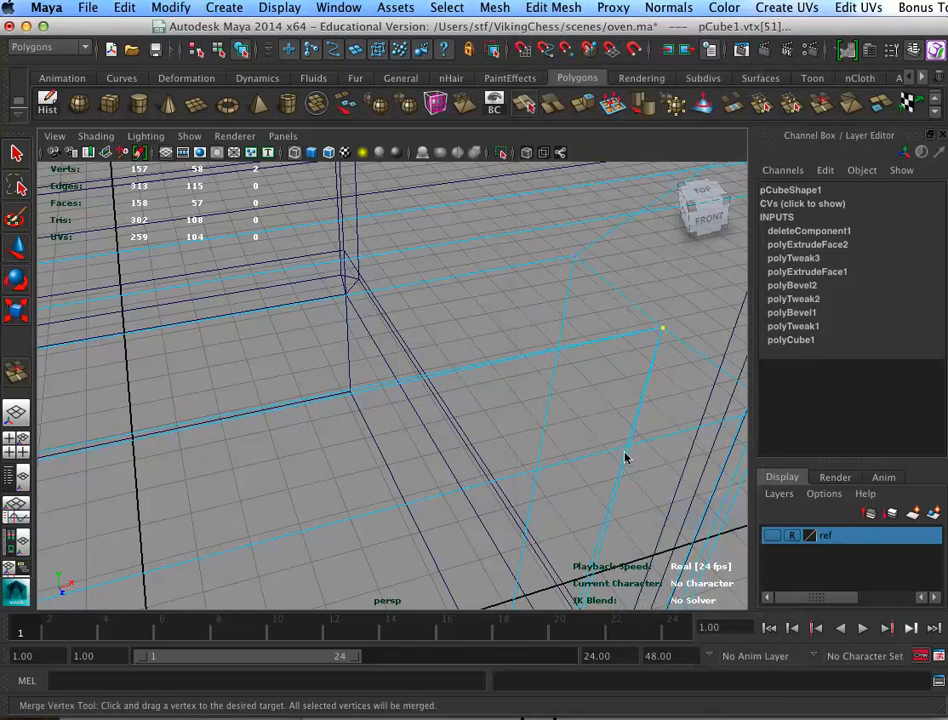
pyautogui.click(650, 314)
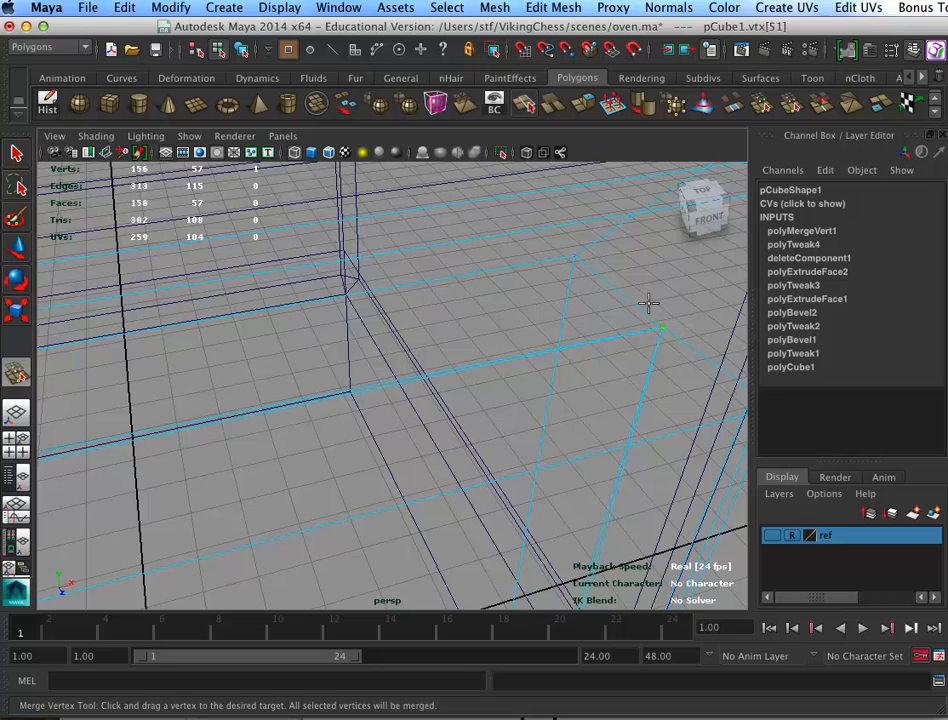
pyautogui.click(655, 312)
# Try to merge the paired border vertices at the window opening's upper left corner, and return to object selection
pyautogui.keyDown('alt'); pyautogui.moveTo(658, 318); pyautogui.dragTo(565, 364, button='middle'); pyautogui.keyUp('alt')
pyautogui.keyDown('alt'); pyautogui.moveTo(565, 364); pyautogui.dragTo(218, 370, button='right'); pyautogui.keyUp('alt')
pyautogui.keyDown('alt'); pyautogui.moveTo(218, 370); pyautogui.dragTo(430, 317, button='middle'); pyautogui.keyUp('alt')
pyautogui.keyDown('alt'); pyautogui.moveTo(430, 317); pyautogui.dragTo(523, 331, button='right'); pyautogui.keyUp('alt')
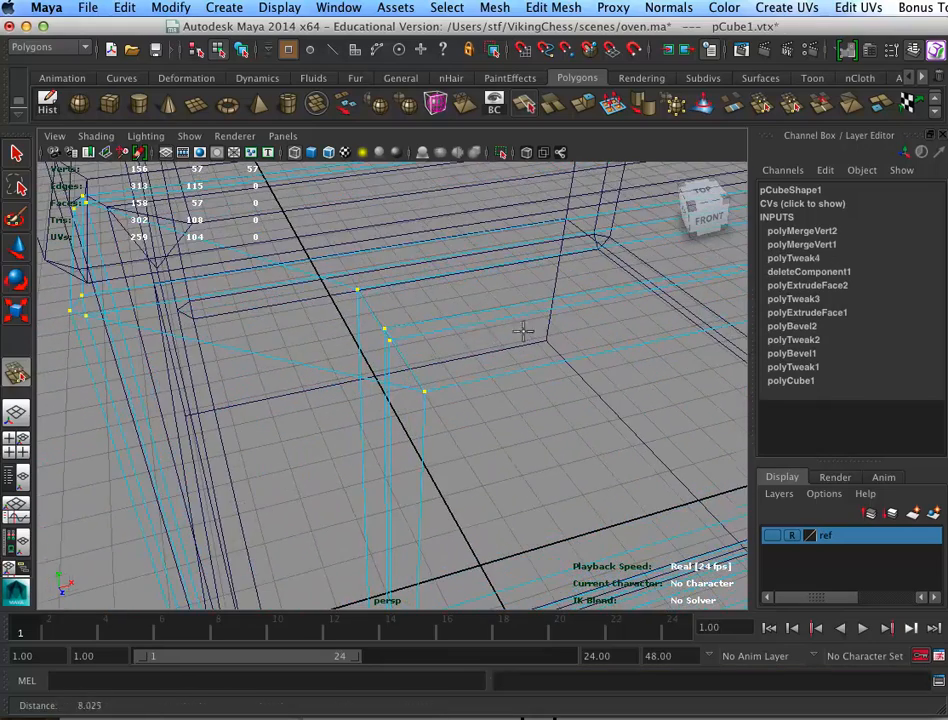
pyautogui.click(378, 318)
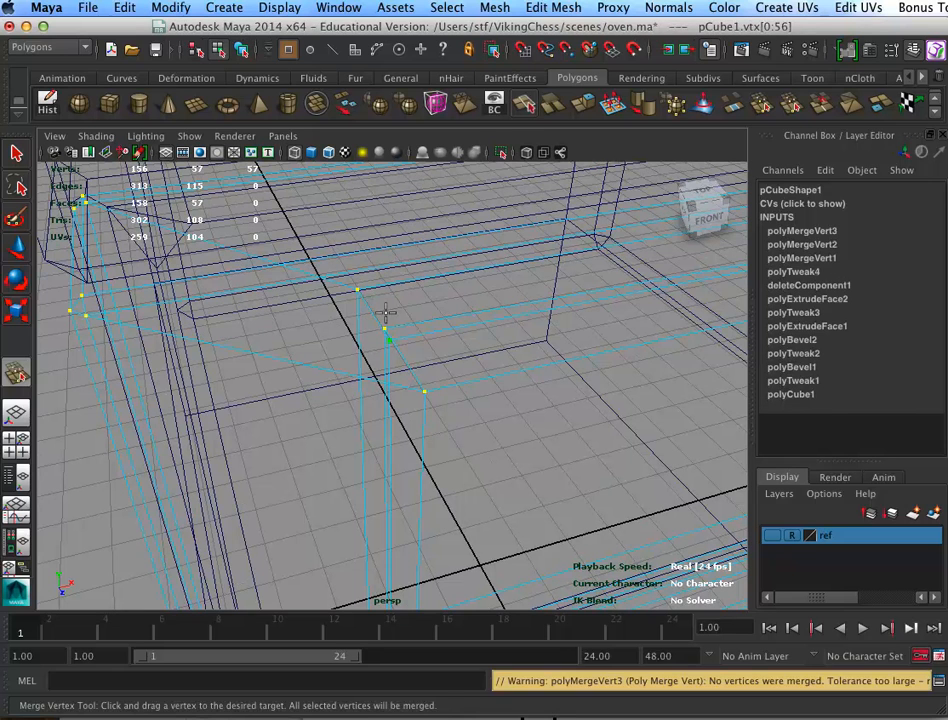
pyautogui.moveTo(372, 309); pyautogui.dragTo(379, 330)
pyautogui.press('w')
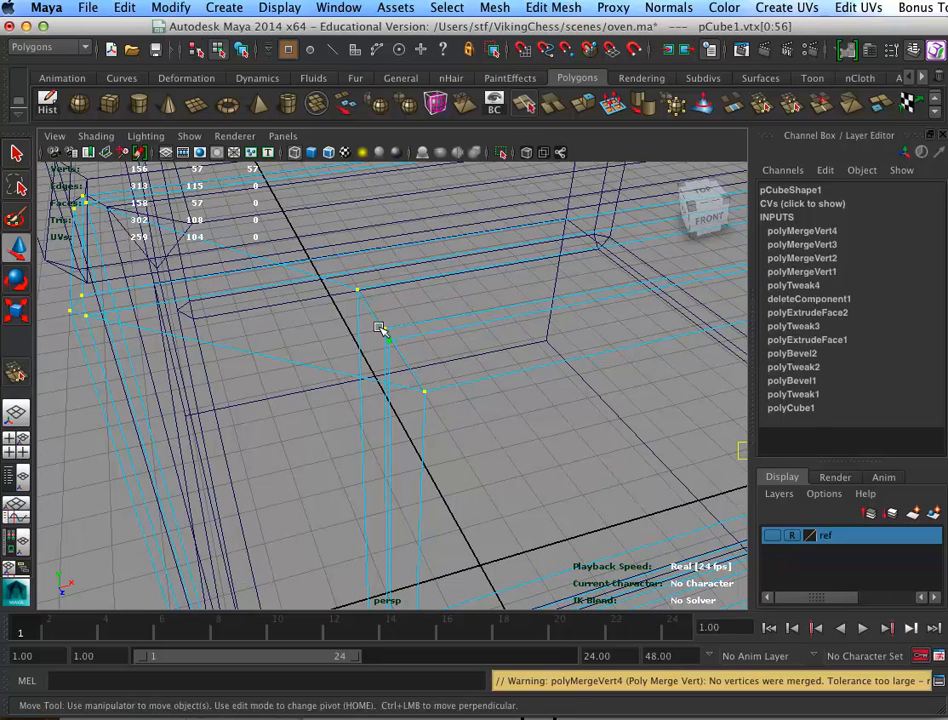
pyautogui.click(379, 317)
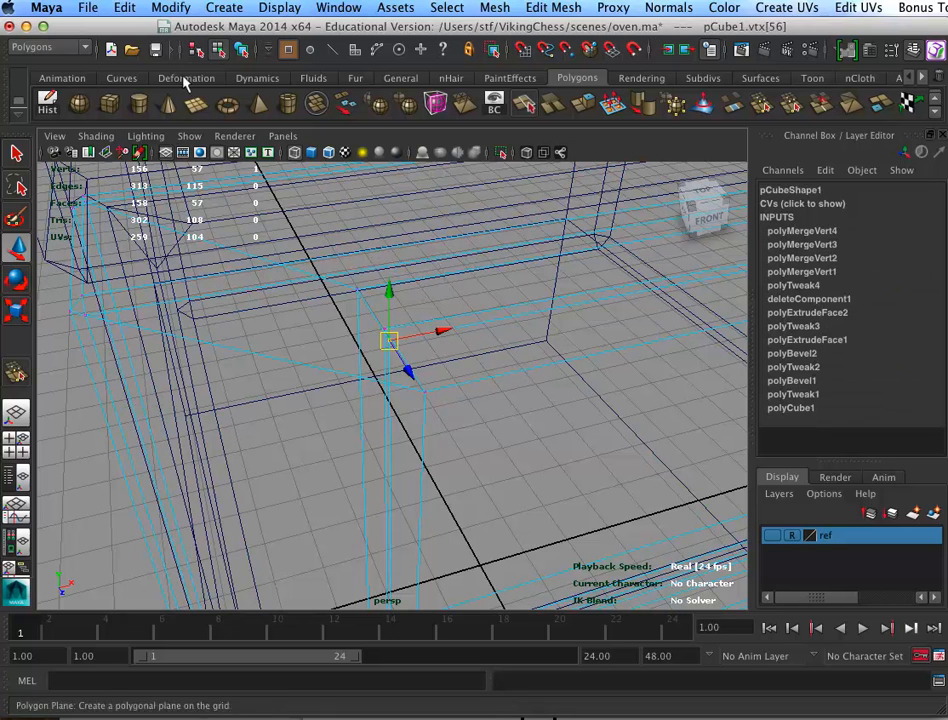
pyautogui.click(241, 50)
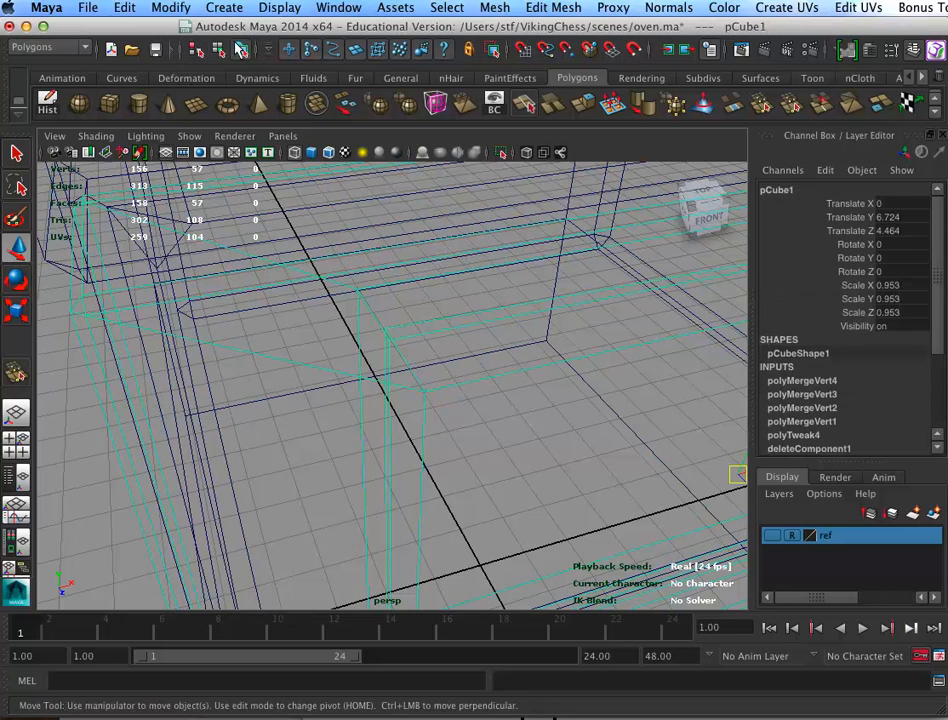
# Delete the construction history of the oven door block
pyautogui.click(88, 7)
pyautogui.moveTo(124, 7)
pyautogui.moveTo(170, 205)
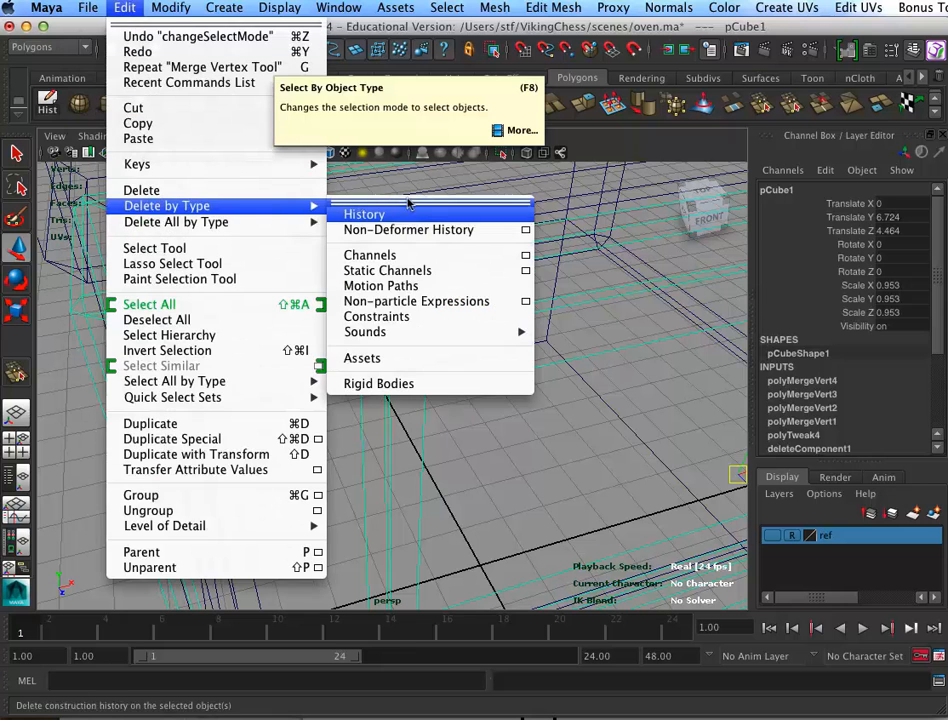
pyautogui.click(405, 171)
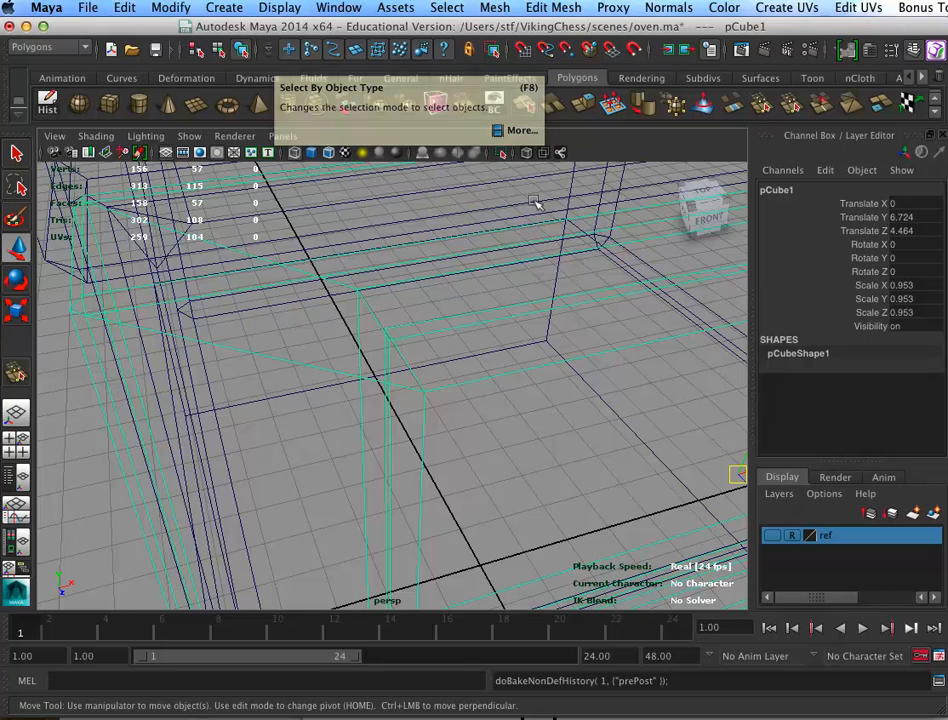
# Merge the paired inner border vertices at the window opening's upper left corner with the Merge Vertex Tool
pyautogui.click(546, 8)
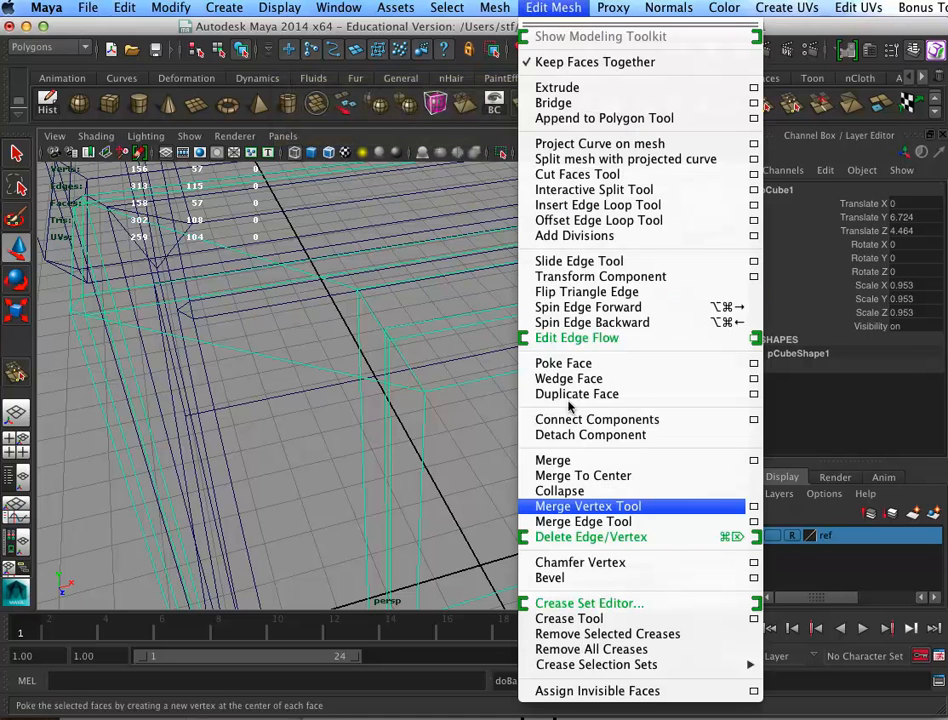
pyautogui.click(569, 509)
pyautogui.moveTo(377, 311); pyautogui.dragTo(389, 340)
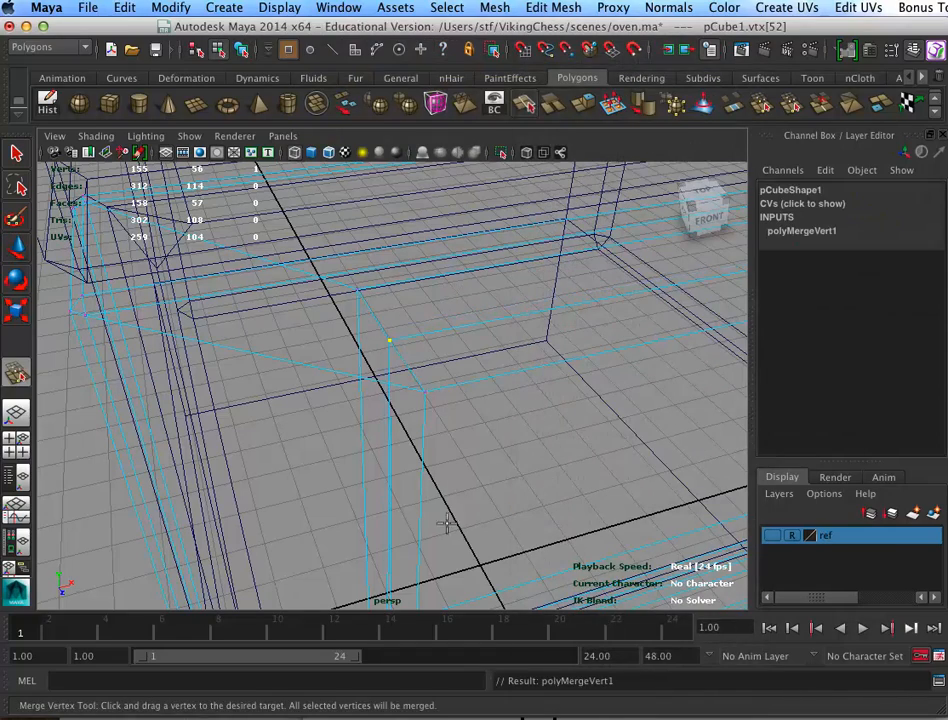
# Merge the remaining paired vertices around the window opening's inner border, finishing at its upper right corner
pyautogui.keyDown('alt'); pyautogui.moveTo(447, 523); pyautogui.dragTo(483, 229, button='middle'); pyautogui.keyUp('alt')
pyautogui.keyDown('alt'); pyautogui.moveTo(463, 327); pyautogui.dragTo(542, 320, button='right'); pyautogui.keyUp('alt')
pyautogui.keyDown('alt'); pyautogui.moveTo(542, 320); pyautogui.dragTo(500, 397, button='middle'); pyautogui.keyUp('alt')
pyautogui.keyDown('alt'); pyautogui.moveTo(500, 397); pyautogui.dragTo(445, 373); pyautogui.keyUp('alt')
pyautogui.keyDown('alt'); pyautogui.moveTo(588, 387); pyautogui.dragTo(291, 439, button='middle'); pyautogui.keyUp('alt')
pyautogui.keyDown('alt'); pyautogui.moveTo(292, 438); pyautogui.dragTo(529, 330); pyautogui.keyUp('alt')
pyautogui.moveTo(509, 385); pyautogui.dragTo(537, 345)
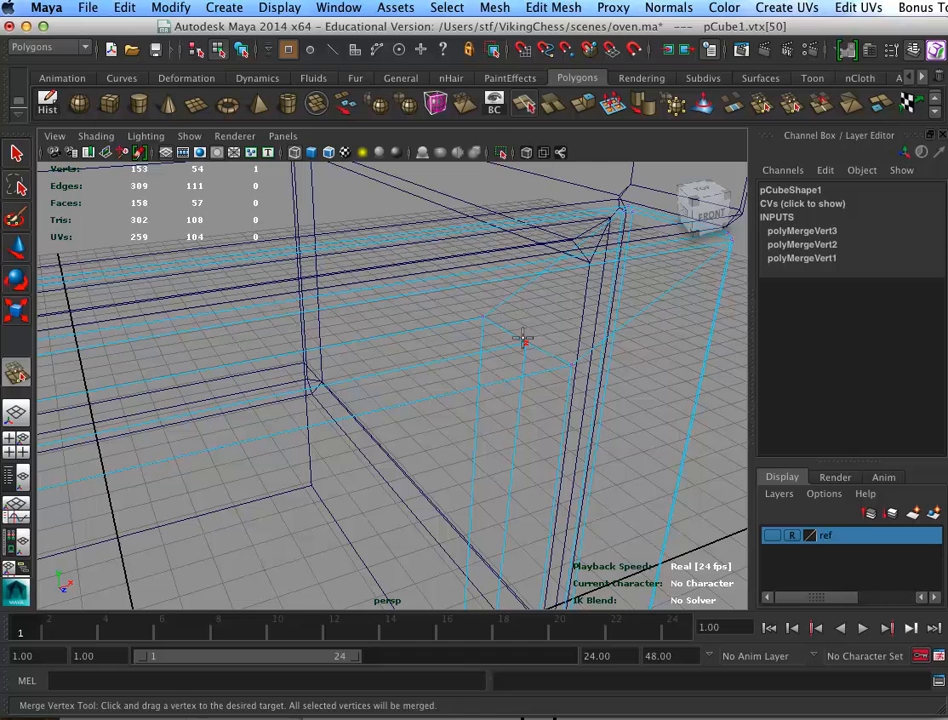
pyautogui.press('w')
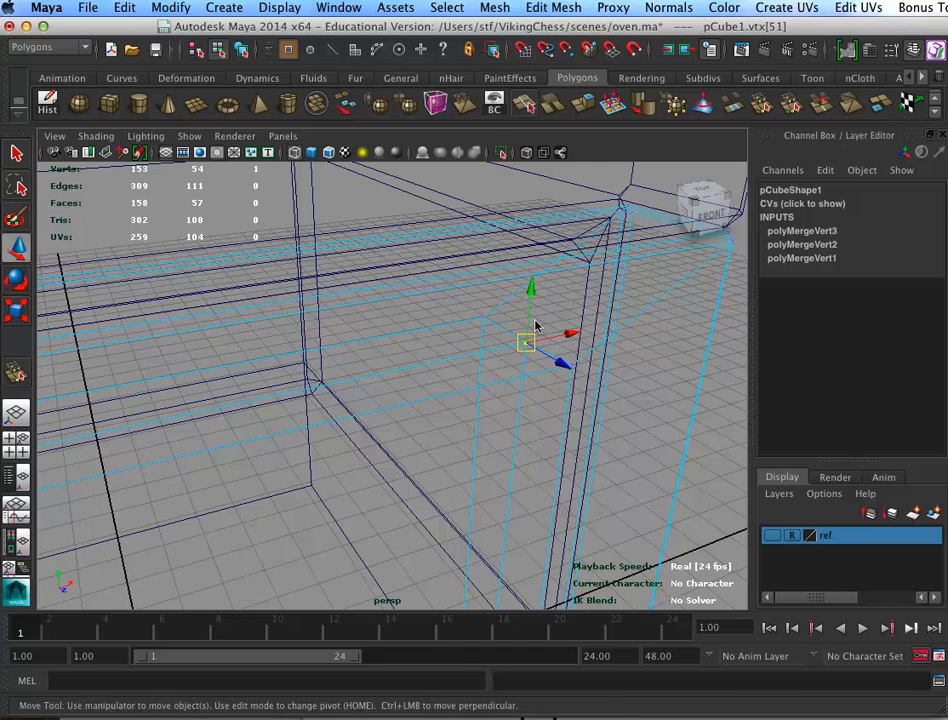
pyautogui.click(553, 7)
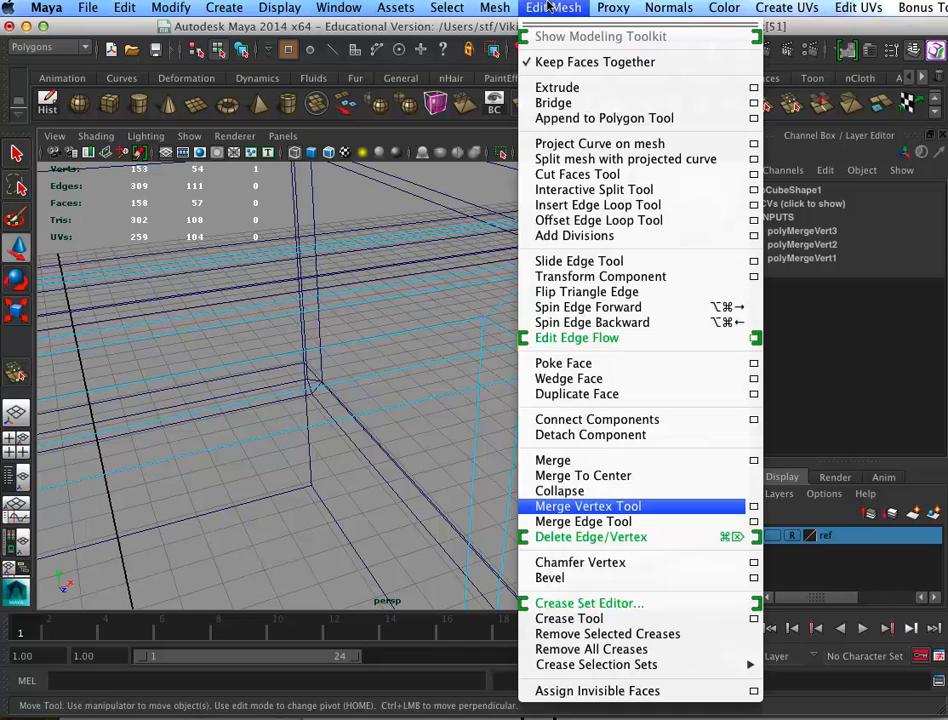
pyautogui.click(603, 461)
# In shaded display, select the middle edge loop running around the inside of the window opening and delete it
pyautogui.moveTo(582, 413)
pyautogui.keyDown('alt'); pyautogui.mouseDown()
pyautogui.moveTo(567, 472)
pyautogui.moveTo(555, 437)
pyautogui.moveTo(571, 378)
pyautogui.moveTo(584, 451)
pyautogui.moveTo(537, 423)
pyautogui.moveTo(561, 417)
pyautogui.moveTo(578, 394)
pyautogui.moveTo(578, 404)
pyautogui.mouseUp(); pyautogui.keyUp('alt')
pyautogui.press('5')
pyautogui.press('r')
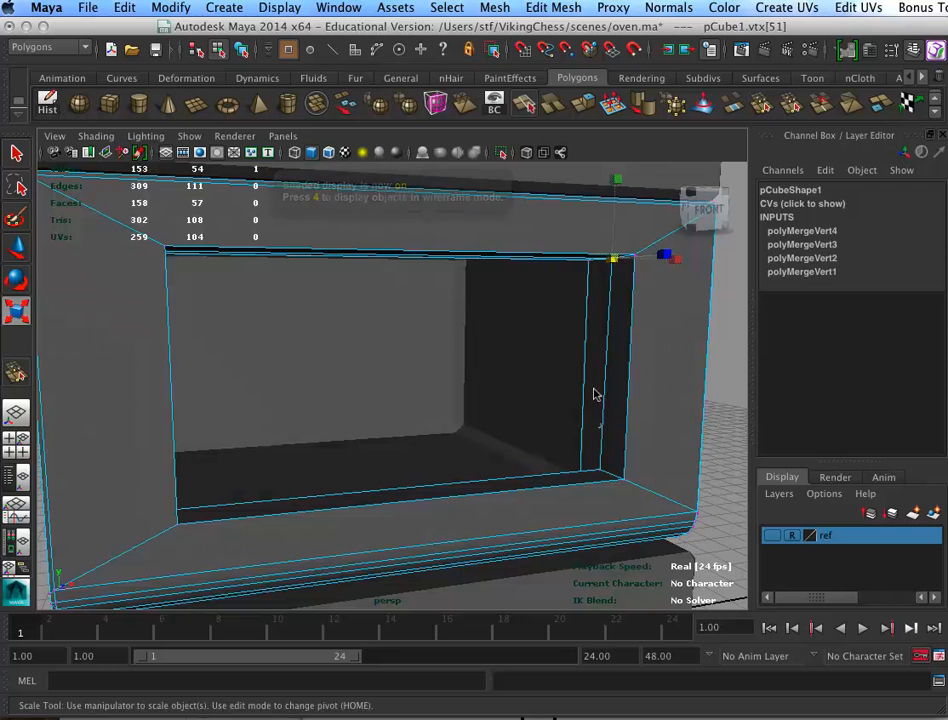
pyautogui.moveTo(600, 427); pyautogui.dragTo(596, 394, button='right')
pyautogui.doubleClick(601, 410)
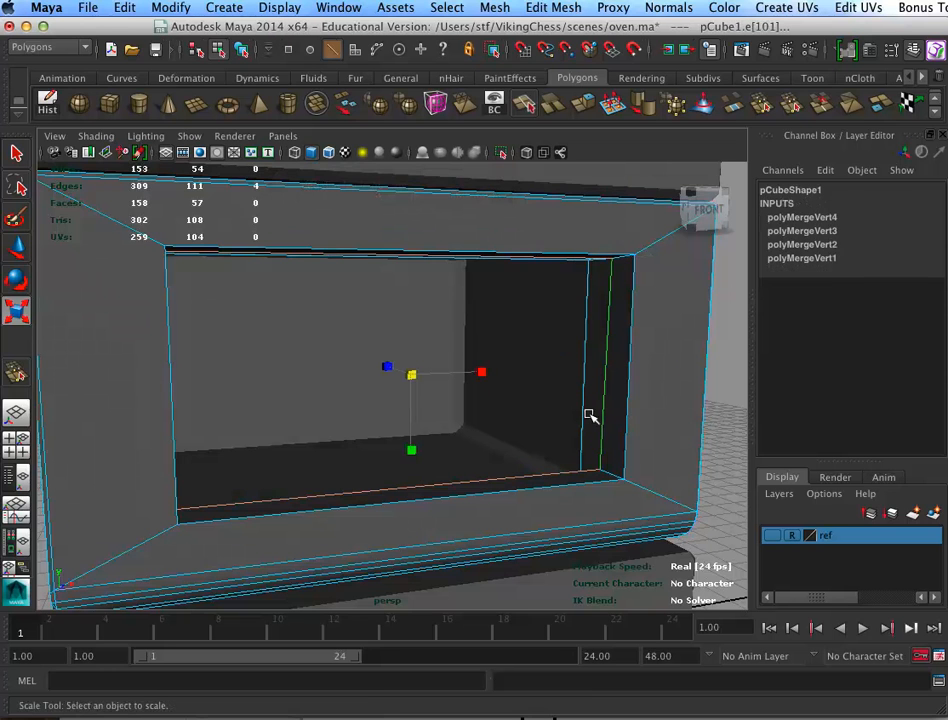
pyautogui.press('Delete')
# Select the vertices around the window opening and delete the leftover ones from the removed edge loop
pyautogui.keyDown('alt'); pyautogui.moveTo(654, 454); pyautogui.dragTo(573, 427); pyautogui.keyUp('alt')
pyautogui.moveTo(563, 428); pyautogui.dragTo(535, 254, button='right')
pyautogui.moveTo(595, 250); pyautogui.dragTo(172, 520)
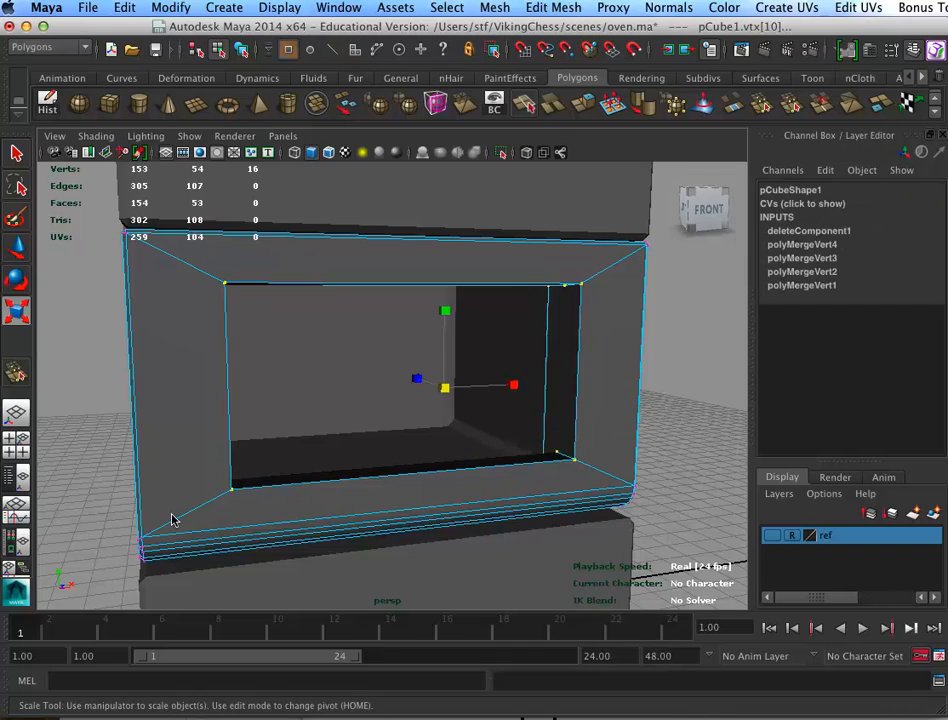
pyautogui.press('Delete')
pyautogui.keyDown('alt'); pyautogui.moveTo(554, 438); pyautogui.dragTo(453, 465); pyautogui.keyUp('alt')
pyautogui.press('r')
pyautogui.click(452, 468)
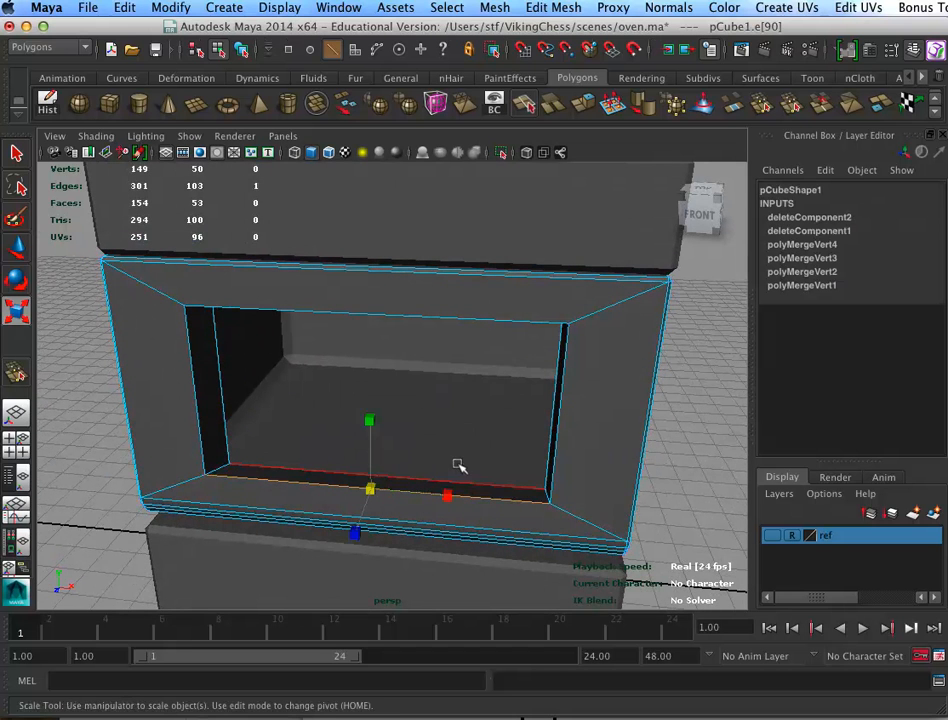
pyautogui.press('w')
pyautogui.moveTo(374, 414); pyautogui.dragTo(583, 482)
pyautogui.click(584, 538)
pyautogui.click(559, 448)
pyautogui.click(568, 463)
pyautogui.moveTo(530, 228); pyautogui.dragTo(498, 280)
pyautogui.click(614, 314)
pyautogui.keyDown('alt'); pyautogui.moveTo(580, 380); pyautogui.dragTo(700, 437, button='right'); pyautogui.keyUp('alt')
pyautogui.click(640, 484)
pyautogui.keyDown('alt'); pyautogui.moveTo(496, 501); pyautogui.dragTo(385, 472); pyautogui.keyUp('alt')
pyautogui.keyDown('alt'); pyautogui.moveTo(385, 472); pyautogui.dragTo(548, 461, button='middle'); pyautogui.keyUp('alt')
pyautogui.click(420, 440)
pyautogui.click(279, 427)
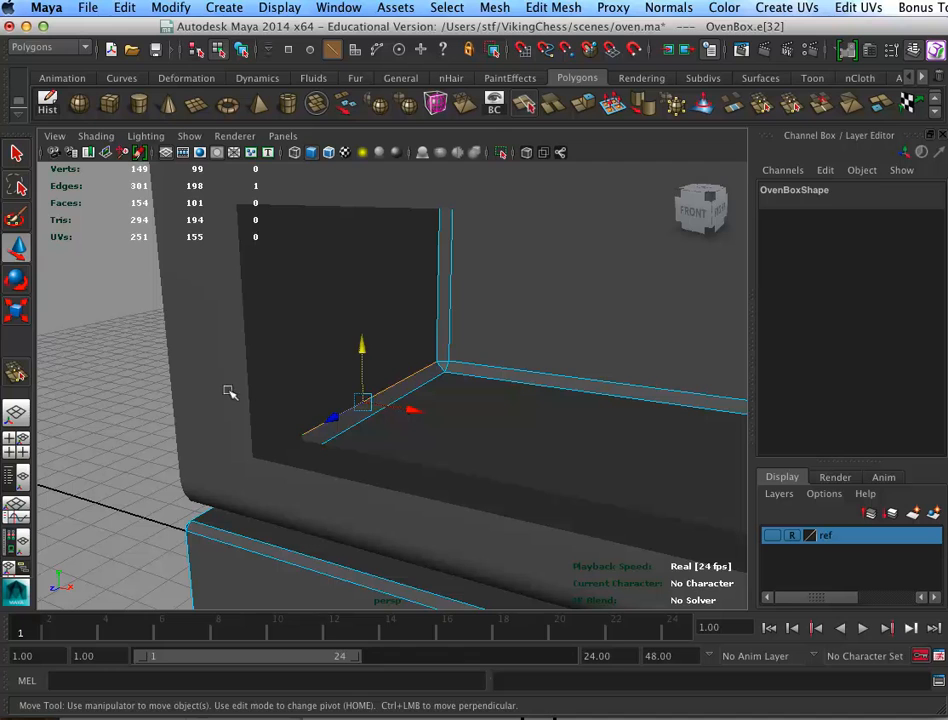
pyautogui.click(213, 332)
pyautogui.press('z')
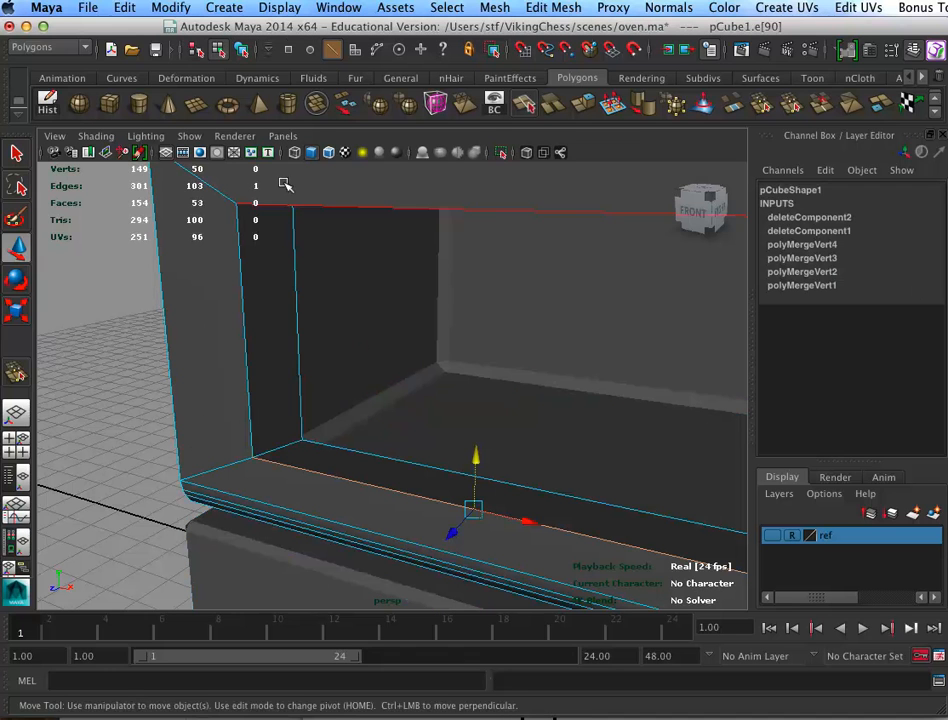
# Select the four short depth edges at the inner corners of the door's window opening
pyautogui.click(278, 437)
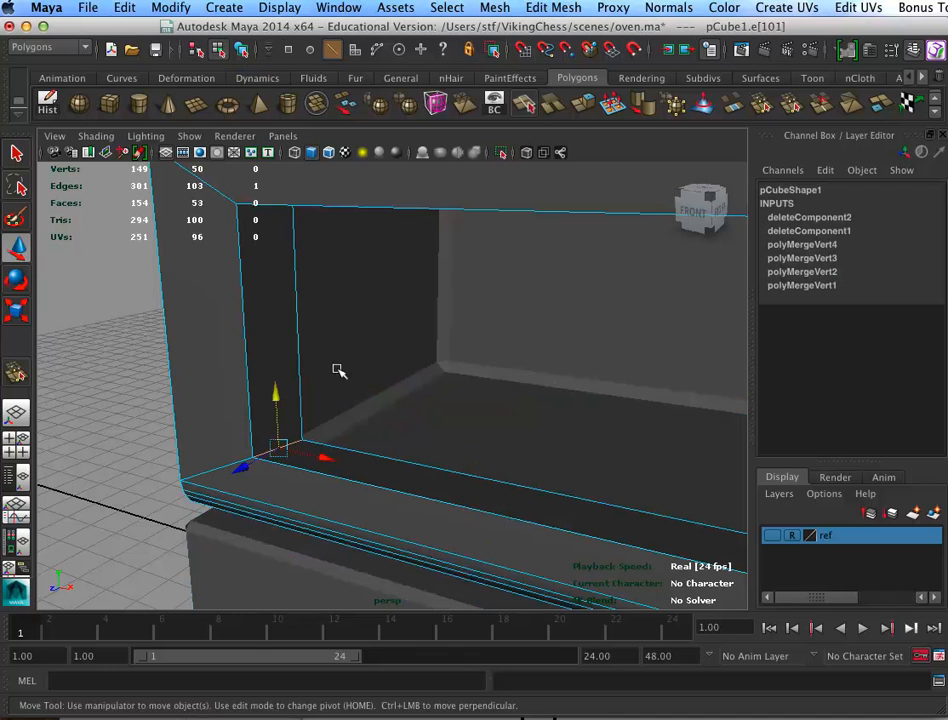
pyautogui.keyDown('alt'); pyautogui.moveTo(334, 339); pyautogui.dragTo(322, 296); pyautogui.keyUp('alt')
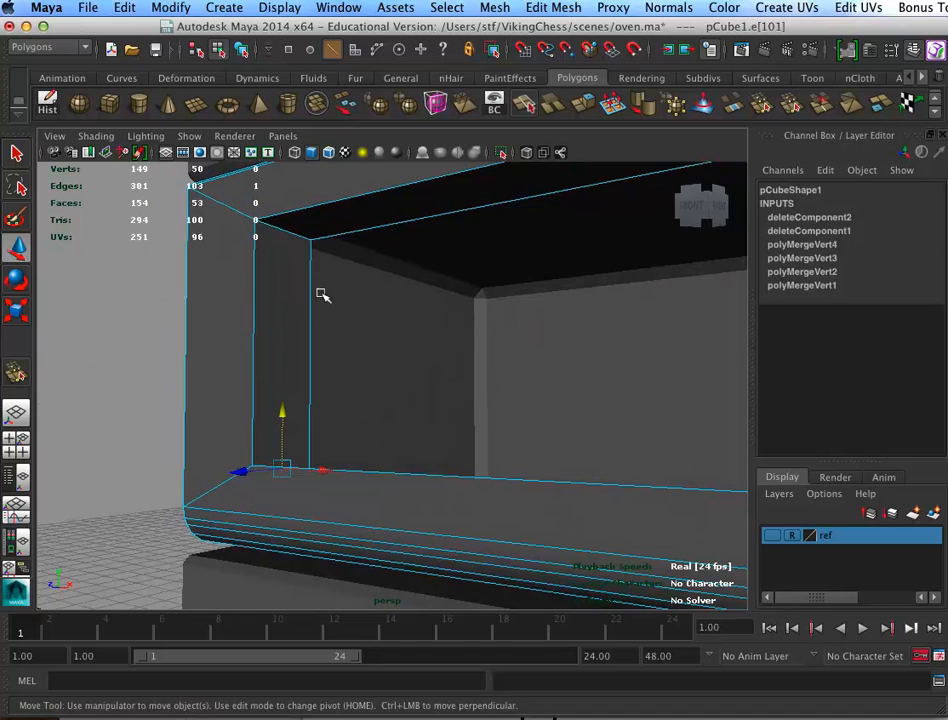
pyautogui.keyDown('shift'); pyautogui.click(277, 210); pyautogui.keyUp('shift')
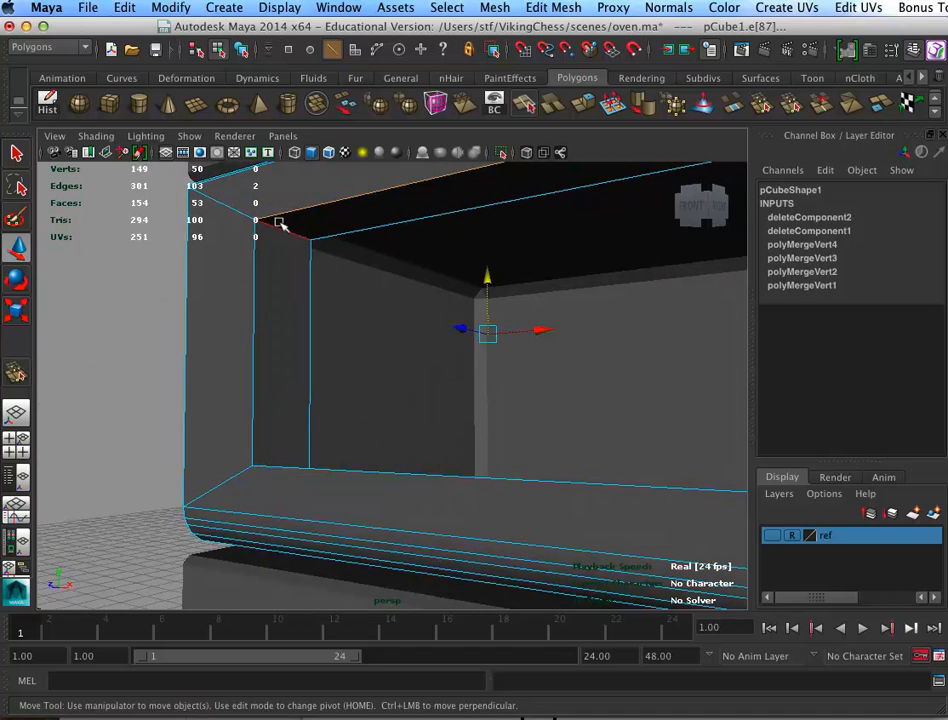
pyautogui.click(280, 222)
pyautogui.keyDown('alt'); pyautogui.moveTo(381, 390); pyautogui.dragTo(379, 436); pyautogui.keyUp('alt')
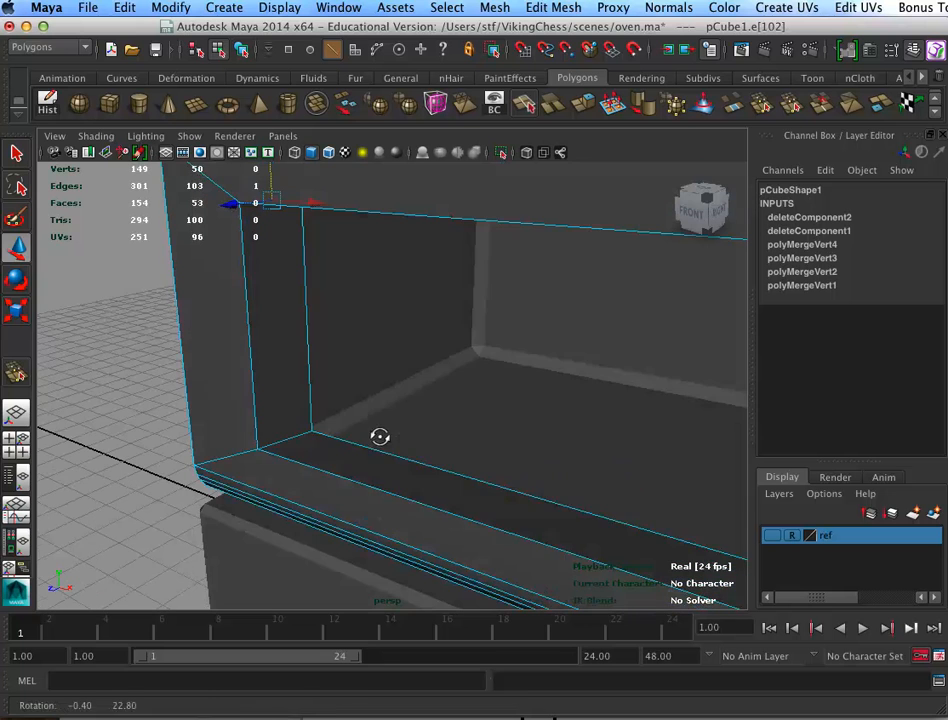
pyautogui.keyDown('shift'); pyautogui.click(290, 431); pyautogui.keyUp('shift')
pyautogui.keyDown('alt'); pyautogui.moveTo(568, 432); pyautogui.dragTo(487, 343); pyautogui.keyUp('alt')
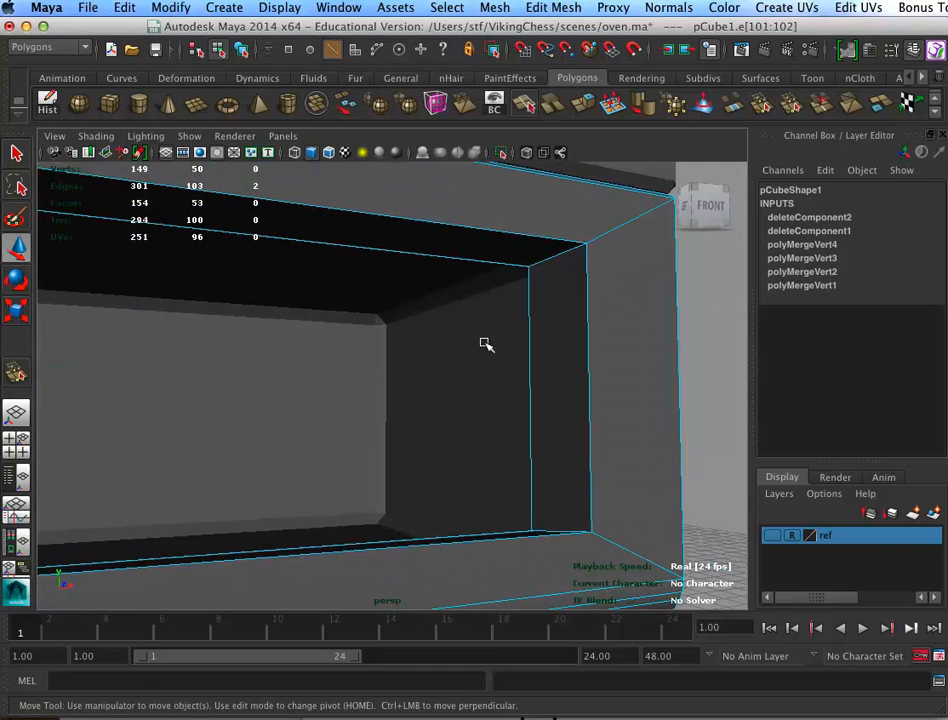
pyautogui.keyDown('shift'); pyautogui.click(537, 246); pyautogui.keyUp('shift')
pyautogui.keyDown('alt'); pyautogui.moveTo(557, 423); pyautogui.dragTo(563, 507); pyautogui.keyUp('alt')
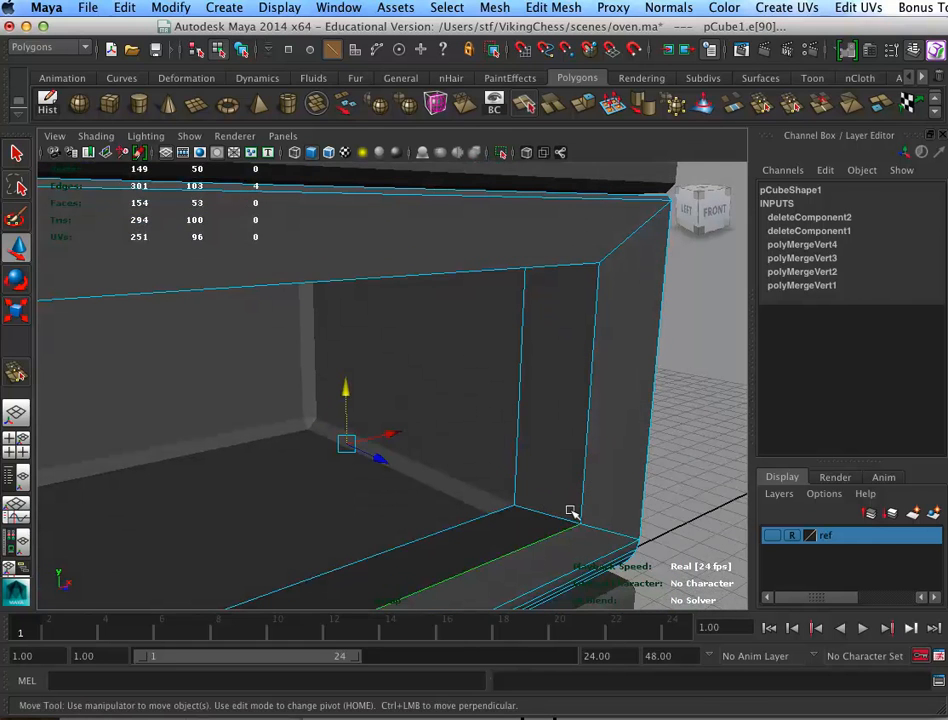
pyautogui.keyDown('shift'); pyautogui.click(539, 503); pyautogui.keyUp('shift')
pyautogui.keyDown('alt'); pyautogui.moveTo(643, 528); pyautogui.dragTo(641, 425); pyautogui.keyUp('alt')
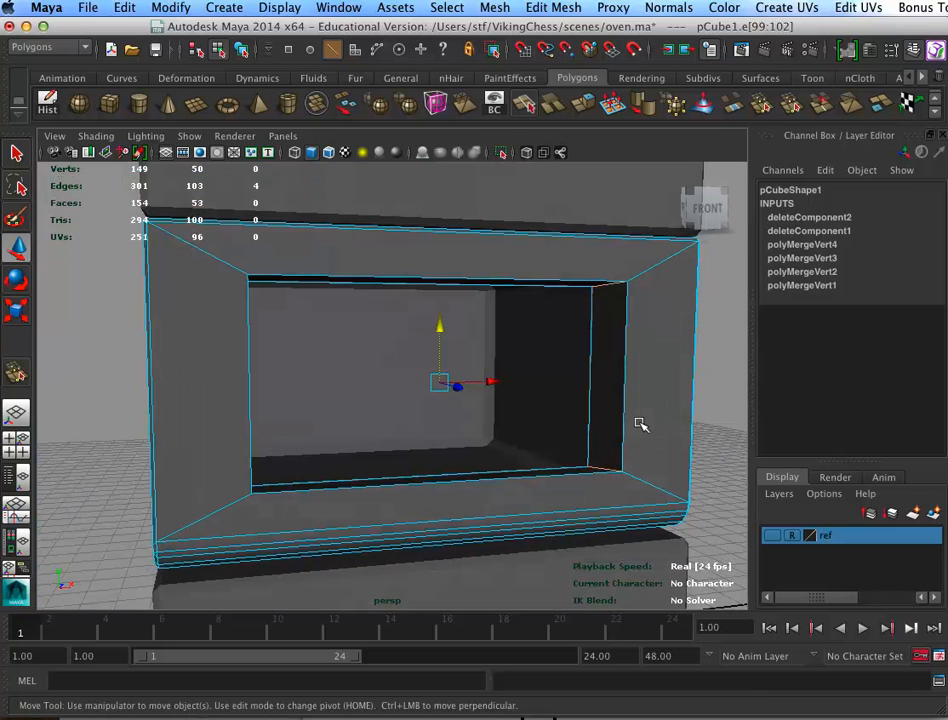
# Bevel the four selected window corner edges with an offset of 0.2
pyautogui.click(612, 7)
pyautogui.moveTo(668, 7)
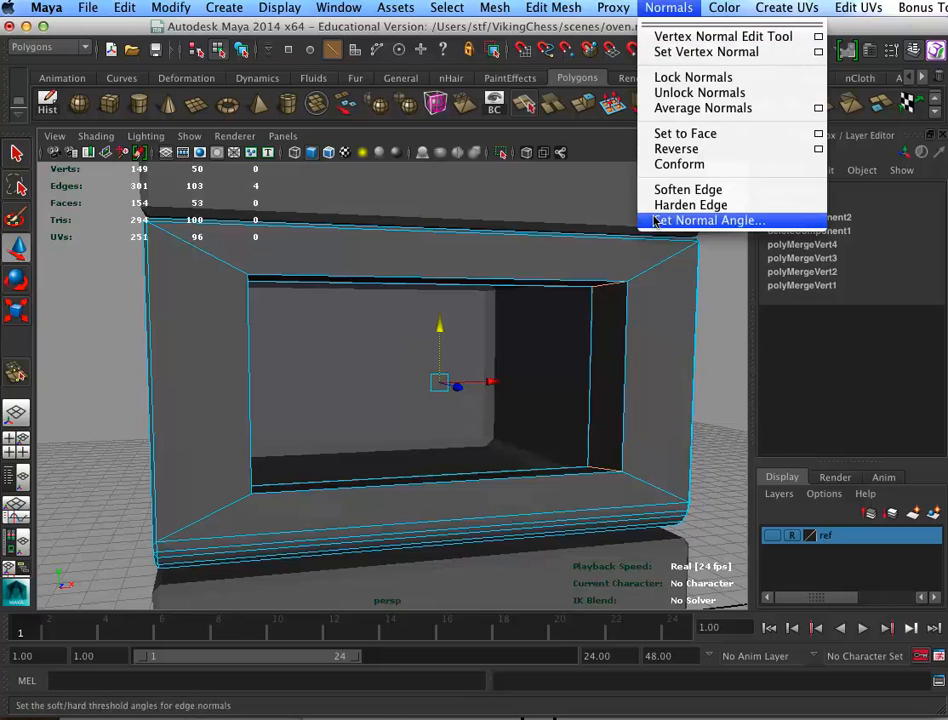
pyautogui.moveTo(545, 8)
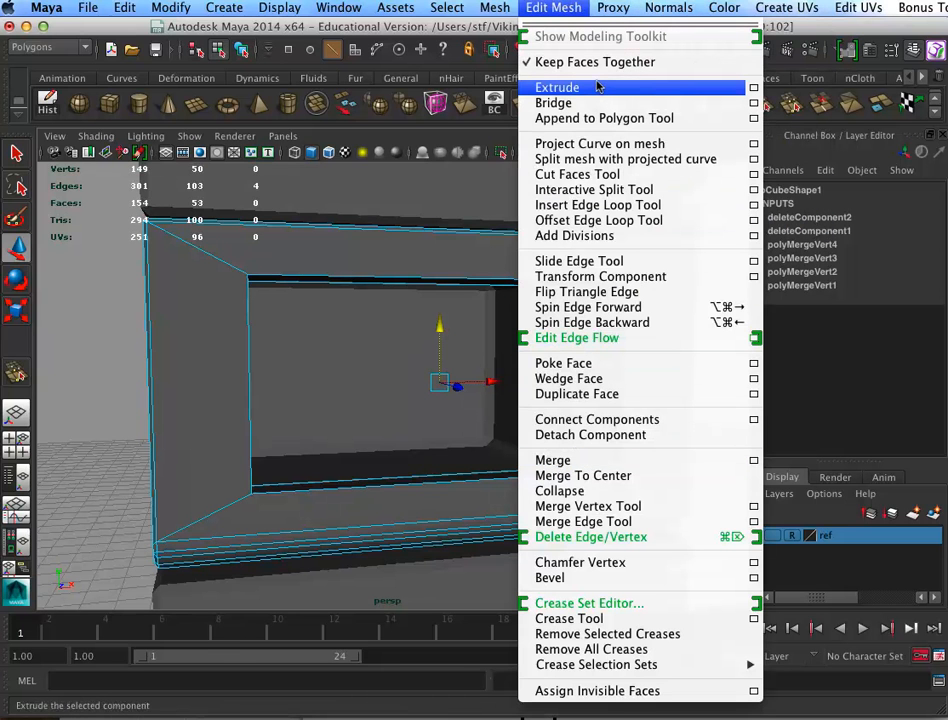
pyautogui.click(615, 578)
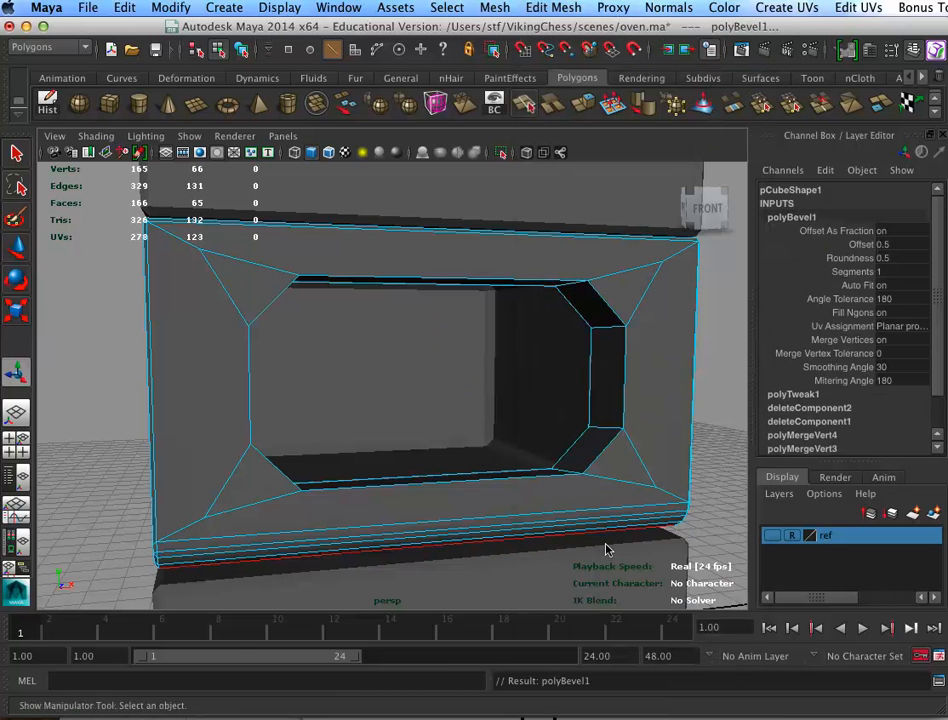
pyautogui.doubleClick(860, 244)
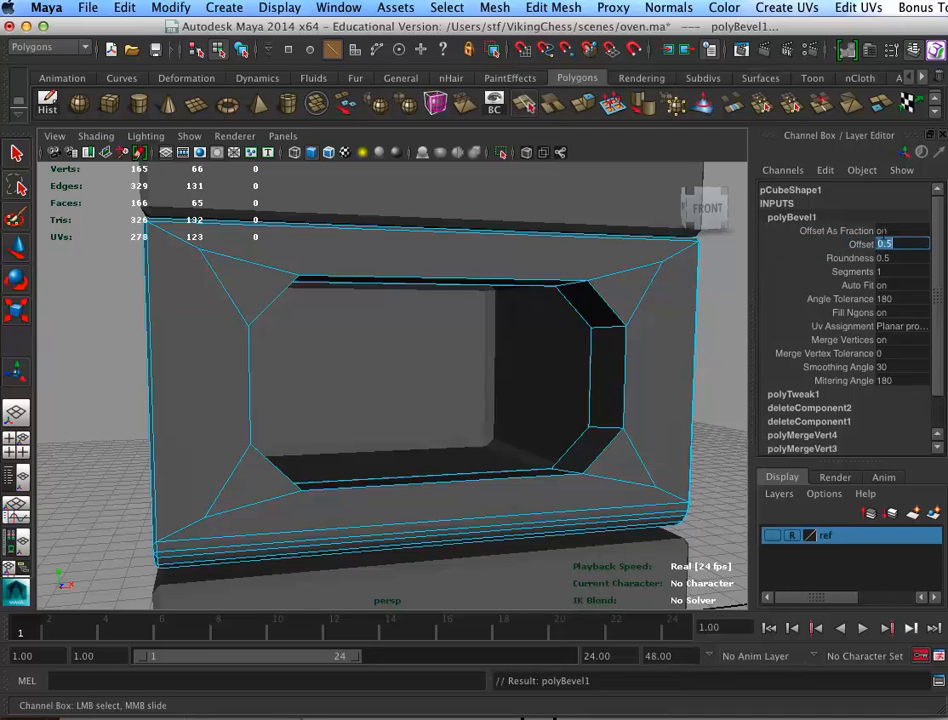
pyautogui.press('Return')
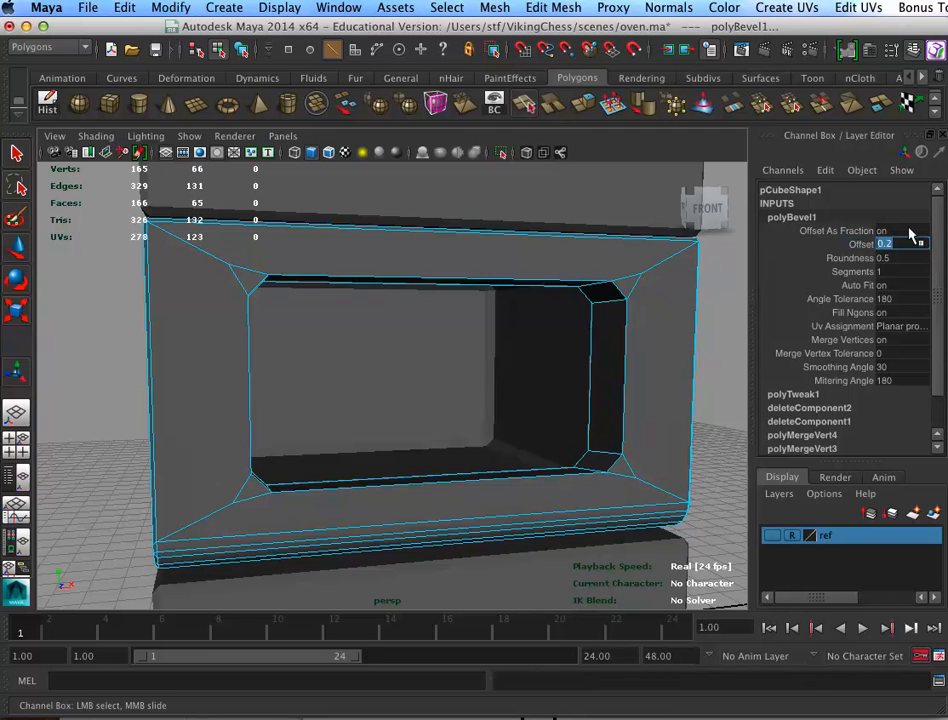
# Examine the beveled corners of the window opening up close and from several angles
pyautogui.keyDown('alt'); pyautogui.moveTo(600, 466); pyautogui.dragTo(570, 428); pyautogui.keyUp('alt')
pyautogui.keyDown('alt'); pyautogui.moveTo(570, 428); pyautogui.dragTo(487, 465, button='middle'); pyautogui.keyUp('alt')
pyautogui.keyDown('alt'); pyautogui.moveTo(487, 465); pyautogui.dragTo(592, 409, button='right'); pyautogui.keyUp('alt')
pyautogui.keyDown('alt'); pyautogui.moveTo(596, 413); pyautogui.dragTo(571, 427); pyautogui.keyUp('alt')
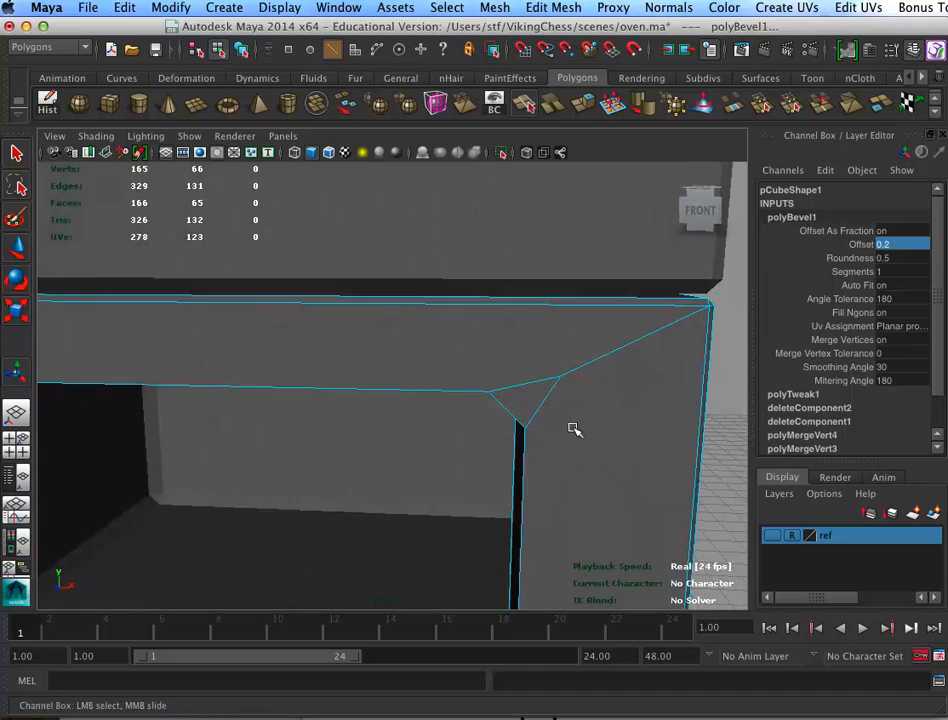
pyautogui.keyDown('alt'); pyautogui.moveTo(574, 385); pyautogui.dragTo(438, 379, button='right'); pyautogui.keyUp('alt')
pyautogui.keyDown('alt'); pyautogui.moveTo(485, 396); pyautogui.dragTo(533, 332, button='middle'); pyautogui.keyUp('alt')
pyautogui.keyDown('alt'); pyautogui.moveTo(575, 275); pyautogui.dragTo(600, 372); pyautogui.keyUp('alt')
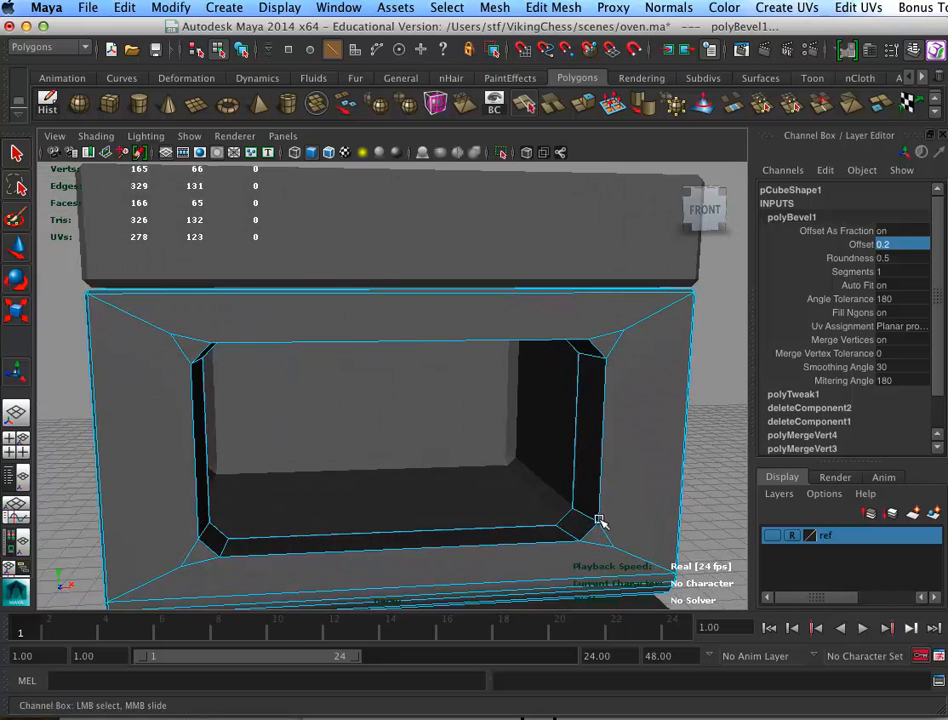
# Try to split the door's front face with the Split Polygon Tool, starting at the window's upper right corner bevel
pyautogui.click(525, 104)
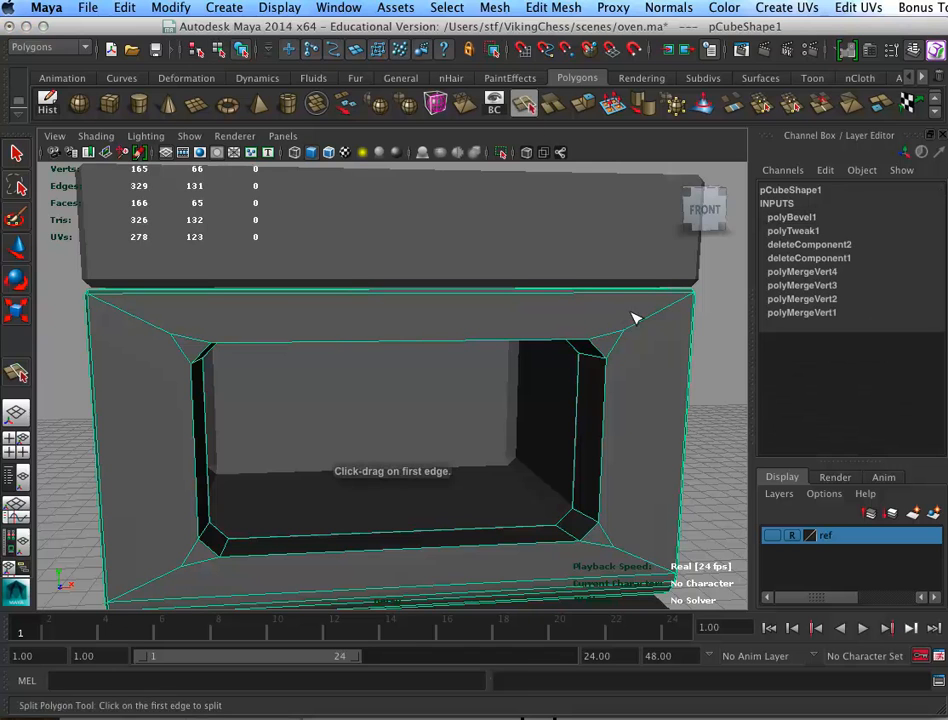
pyautogui.click(630, 332)
pyautogui.press('Return')
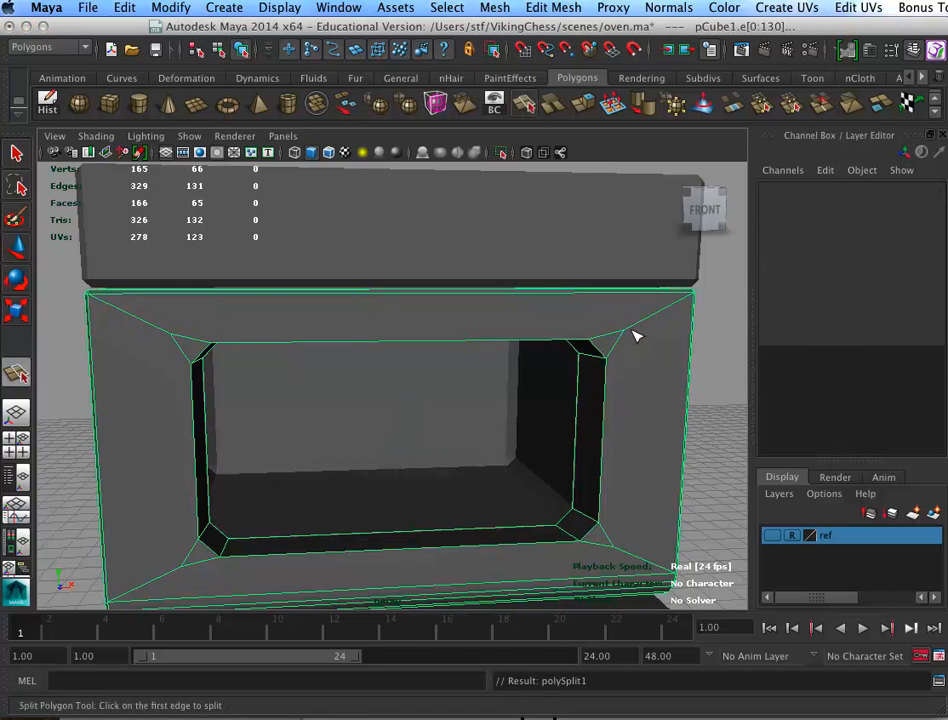
pyautogui.click(622, 334)
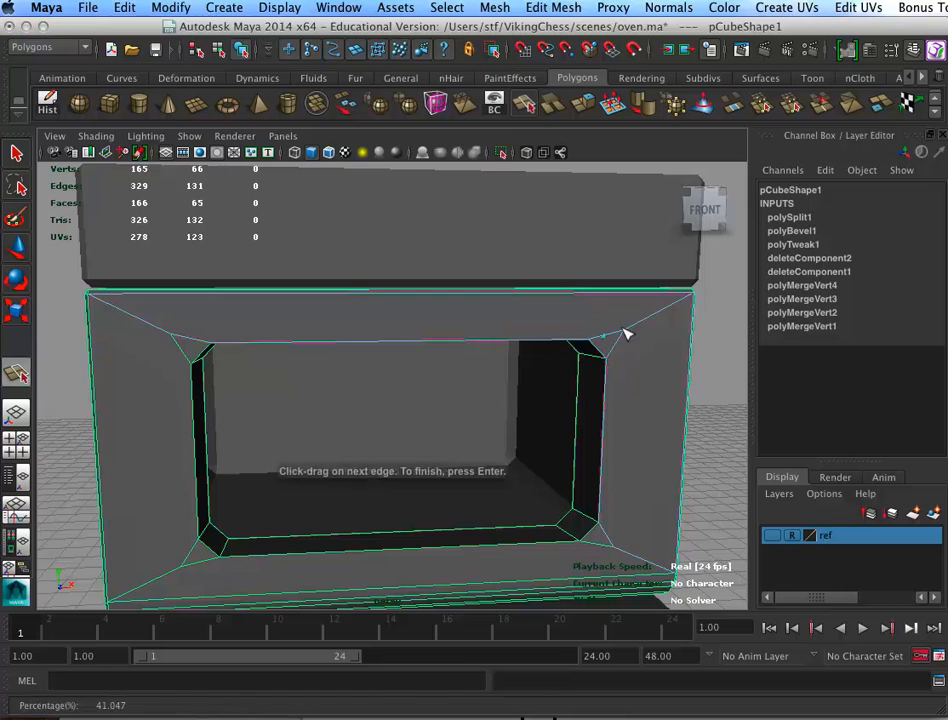
pyautogui.press('Return')
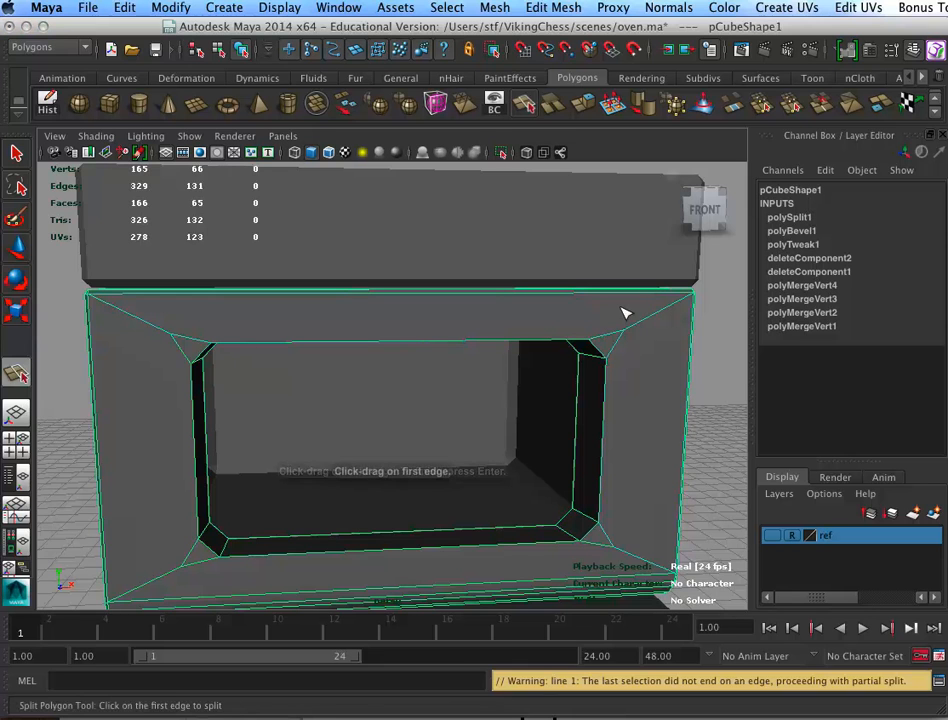
# Try to split the front face from the upper right to the lower right corner bevel of the window, and undo the cut
pyautogui.moveTo(612, 332)
pyautogui.mouseDown()
pyautogui.moveTo(601, 343)
pyautogui.moveTo(607, 338)
pyautogui.mouseUp()
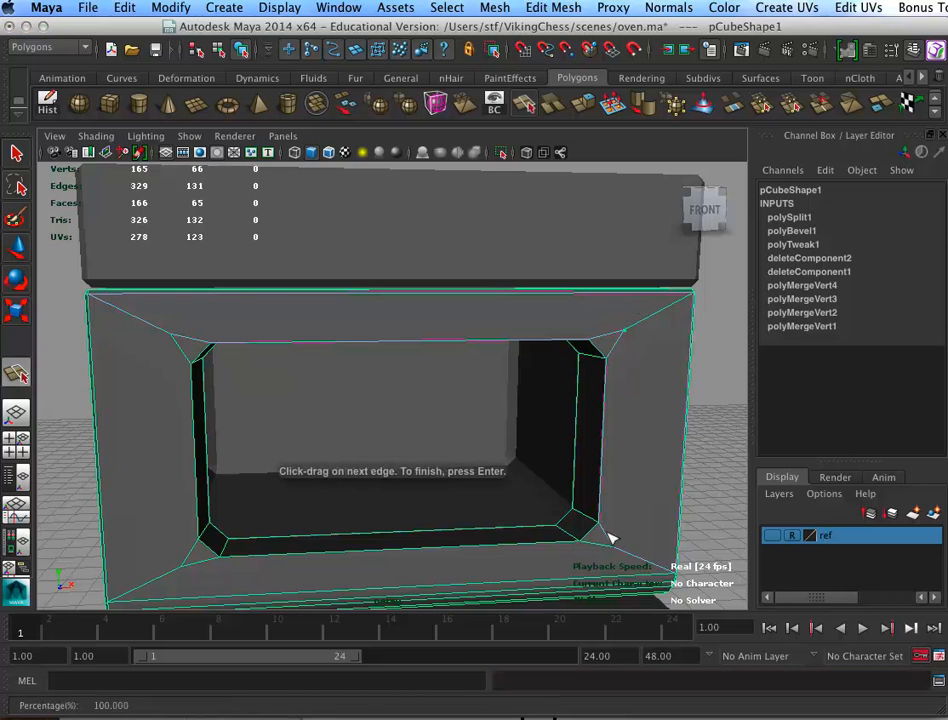
pyautogui.moveTo(622, 549); pyautogui.dragTo(587, 543)
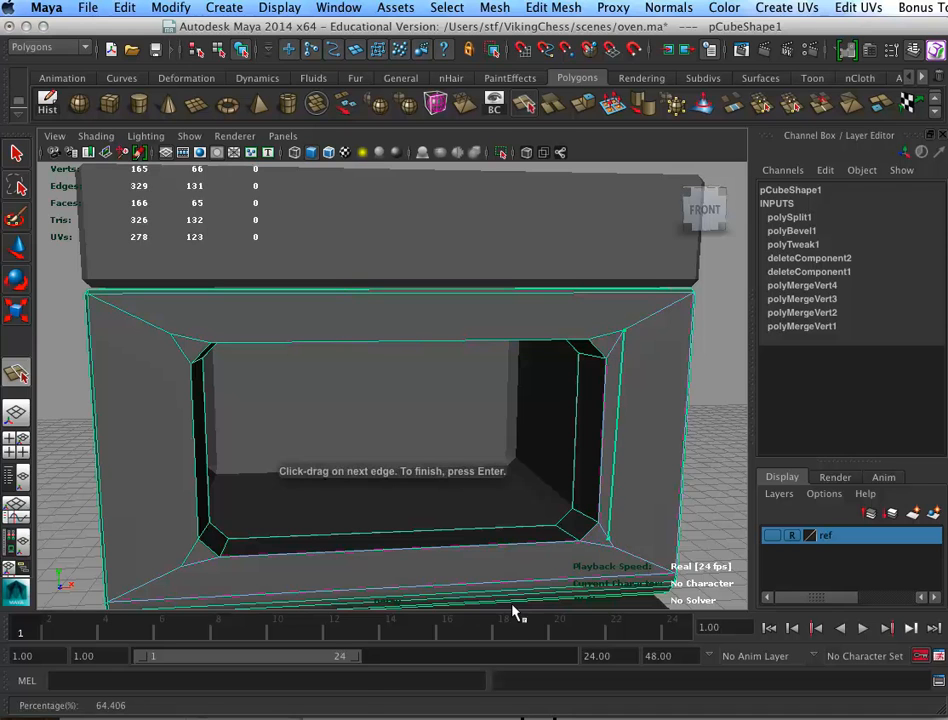
pyautogui.press('w')
pyautogui.hotkey('ctrl', 'z')
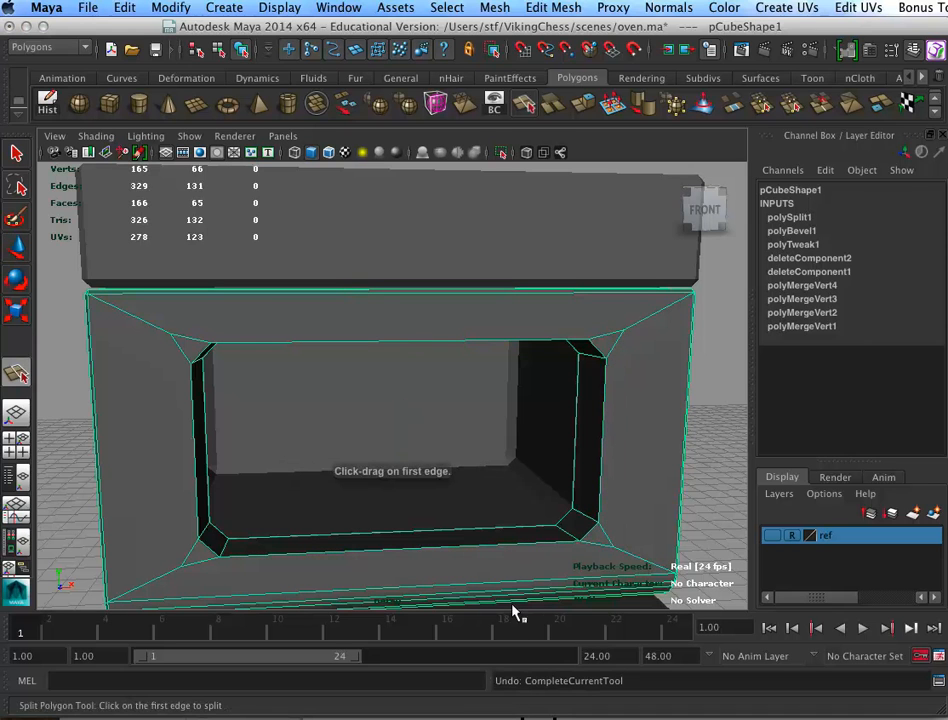
pyautogui.moveTo(600, 342); pyautogui.dragTo(594, 347)
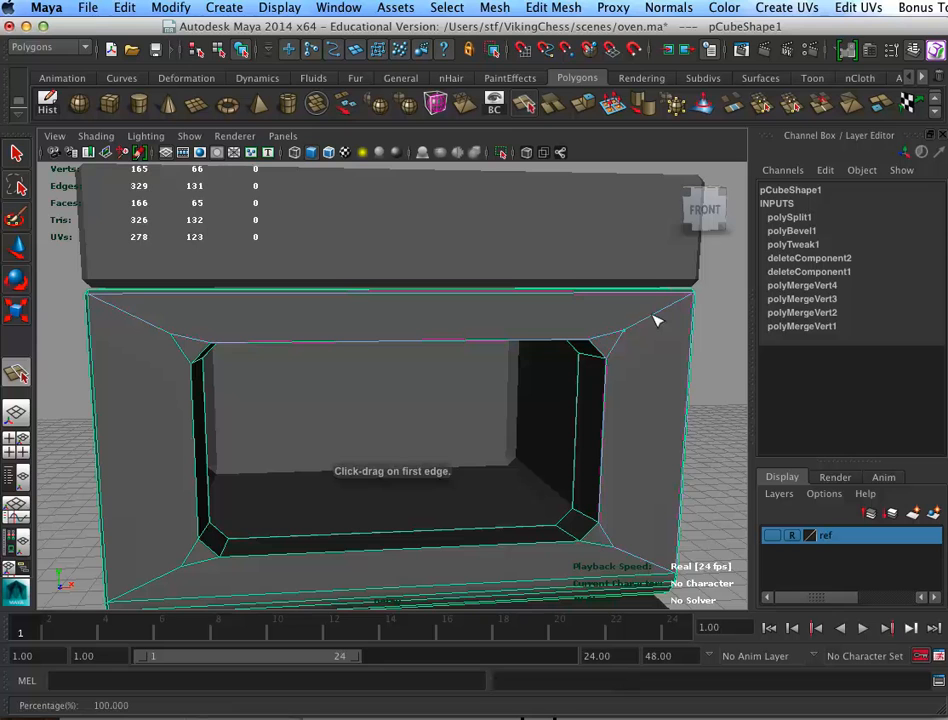
pyautogui.moveTo(655, 320); pyautogui.dragTo(624, 330)
pyautogui.click(603, 537)
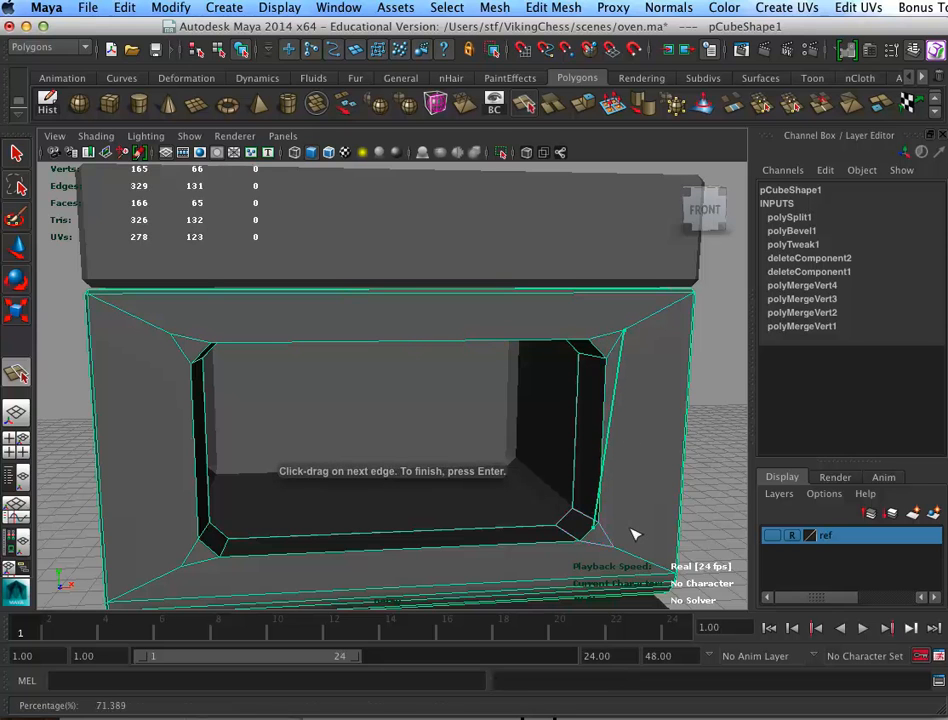
pyautogui.press('w')
pyautogui.press('z')
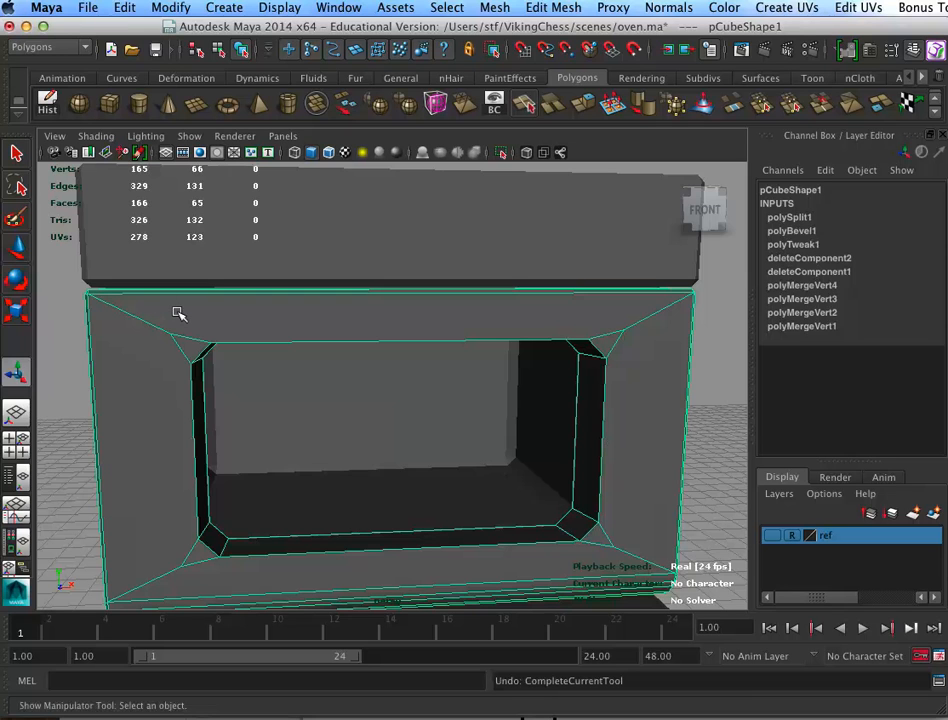
# Split the door's front face above the window from the upper left to the upper right corner bevel vertex
pyautogui.click(523, 103)
pyautogui.moveTo(155, 320); pyautogui.dragTo(200, 338)
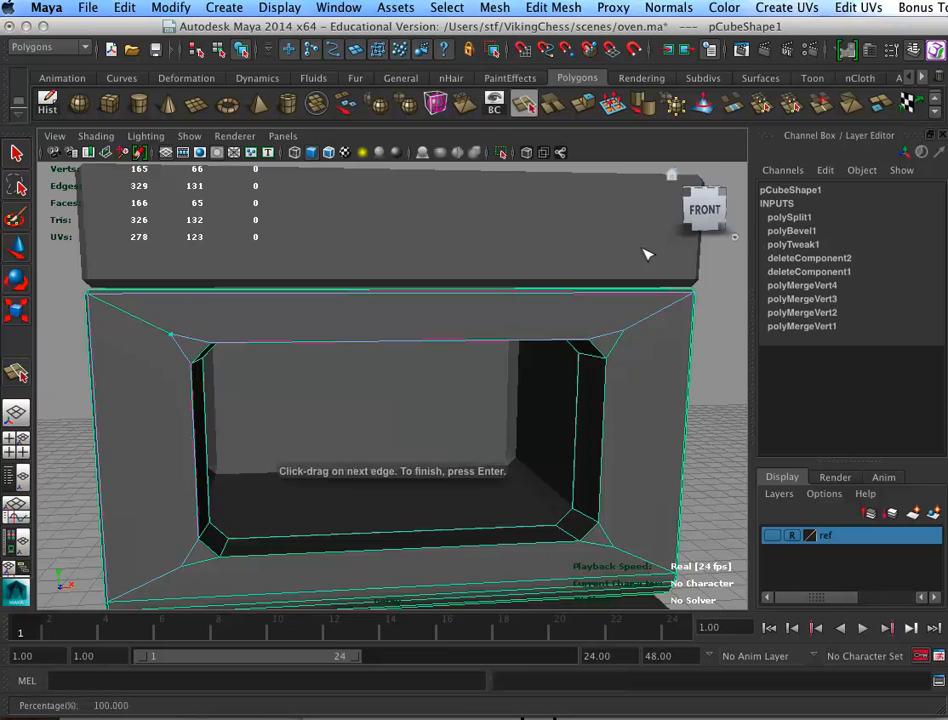
pyautogui.click(615, 344)
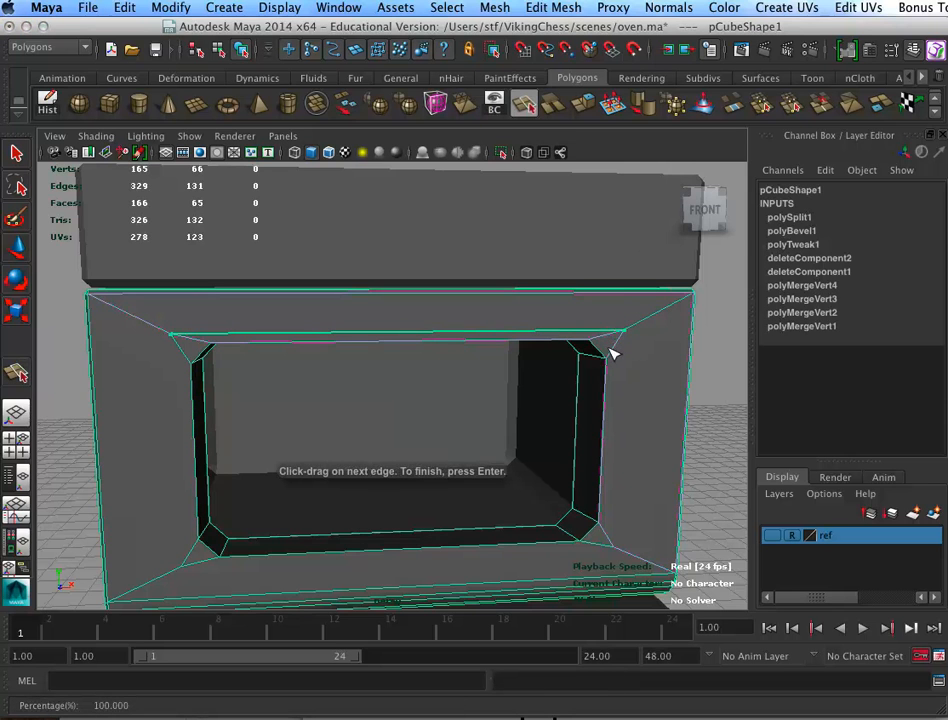
pyautogui.press('Return')
pyautogui.press('y')
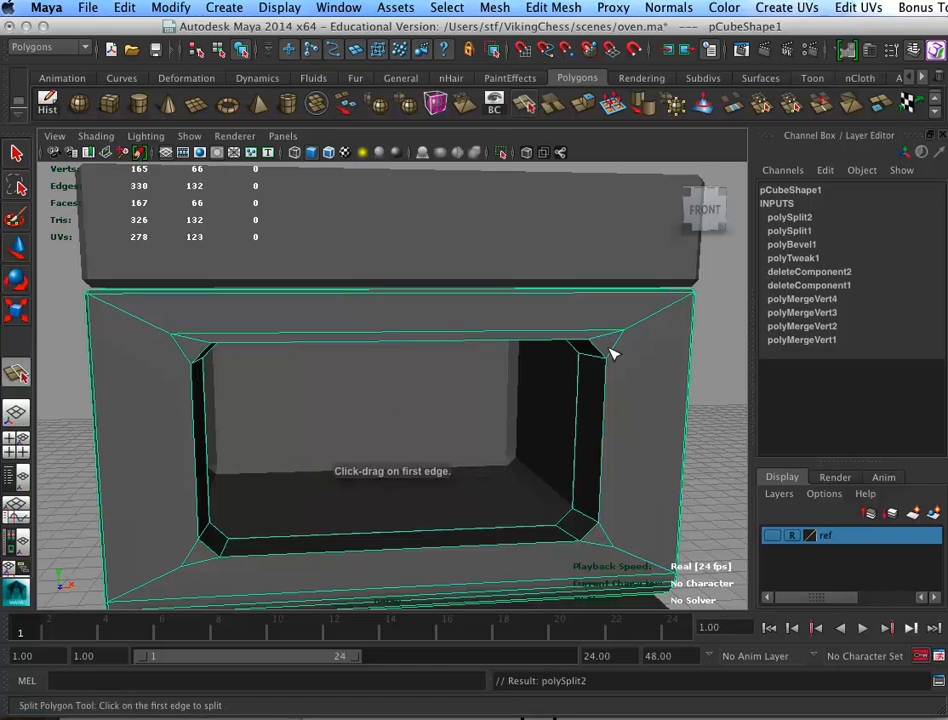
# Split the front face beside the window from the upper right to the lower right corner bevel vertex
pyautogui.moveTo(636, 318); pyautogui.dragTo(662, 328)
pyautogui.click(607, 542)
pyautogui.press('Return')
pyautogui.press('y')
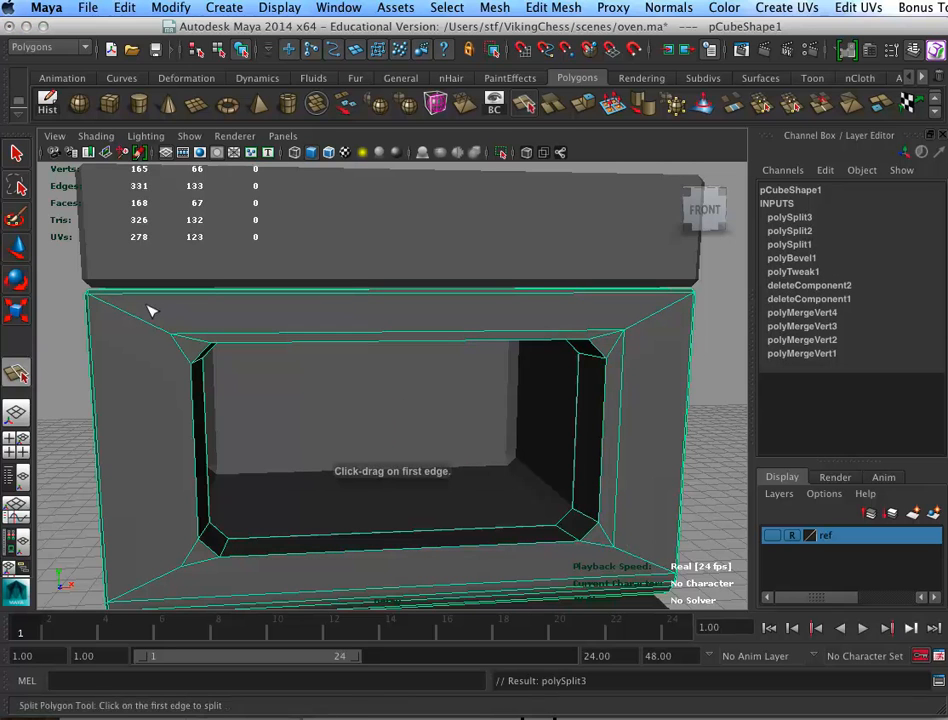
# Split the front face beside the window from the upper left to the lower left corner bevel vertex
pyautogui.moveTo(153, 324); pyautogui.dragTo(157, 331)
pyautogui.moveTo(195, 366); pyautogui.dragTo(196, 368)
pyautogui.moveTo(160, 566); pyautogui.dragTo(217, 563)
pyautogui.press('Return')
pyautogui.press('w')
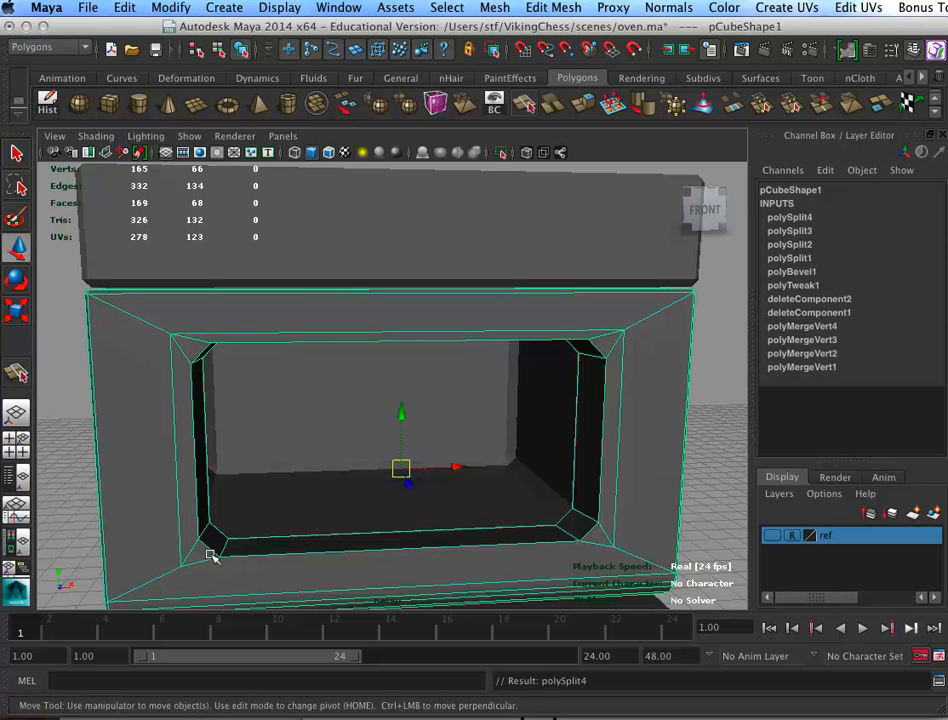
pyautogui.press('y')
pyautogui.moveTo(172, 564); pyautogui.dragTo(253, 520)
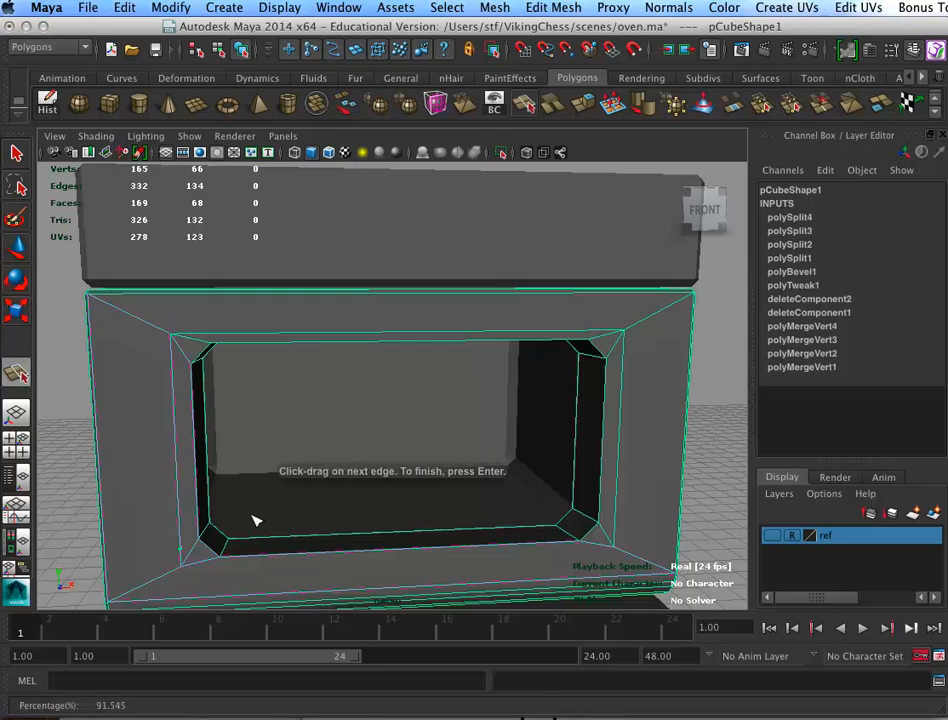
pyautogui.press('Return')
pyautogui.press('z')
pyautogui.press('y')
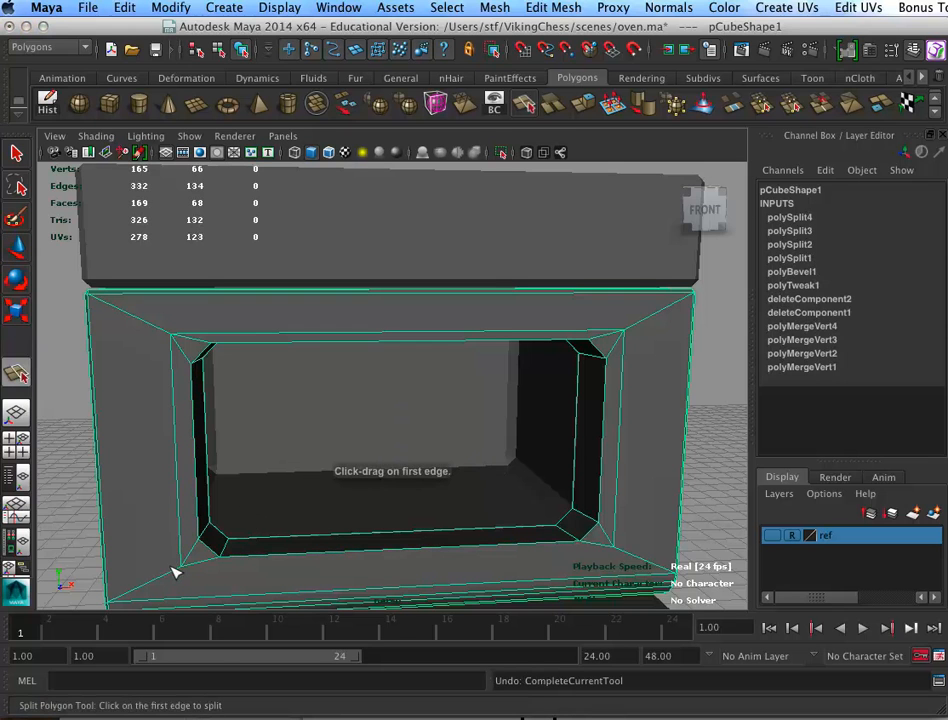
# Split the front face below the window from the lower left to the lower right corner bevel vertex
pyautogui.moveTo(165, 575); pyautogui.dragTo(242, 525)
pyautogui.moveTo(631, 552); pyautogui.dragTo(517, 427)
pyautogui.press('Return')
# Delete the construction history of the oven door
pyautogui.keyDown('alt'); pyautogui.moveTo(550, 436); pyautogui.dragTo(494, 420); pyautogui.keyUp('alt')
pyautogui.click(124, 7)
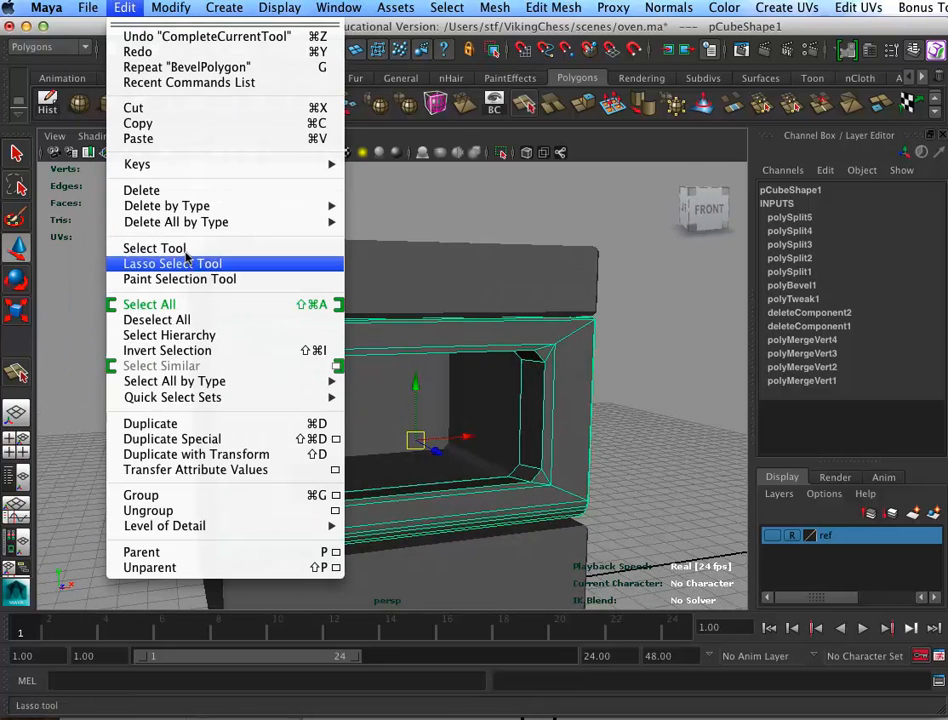
pyautogui.moveTo(226, 204)
pyautogui.click(374, 212)
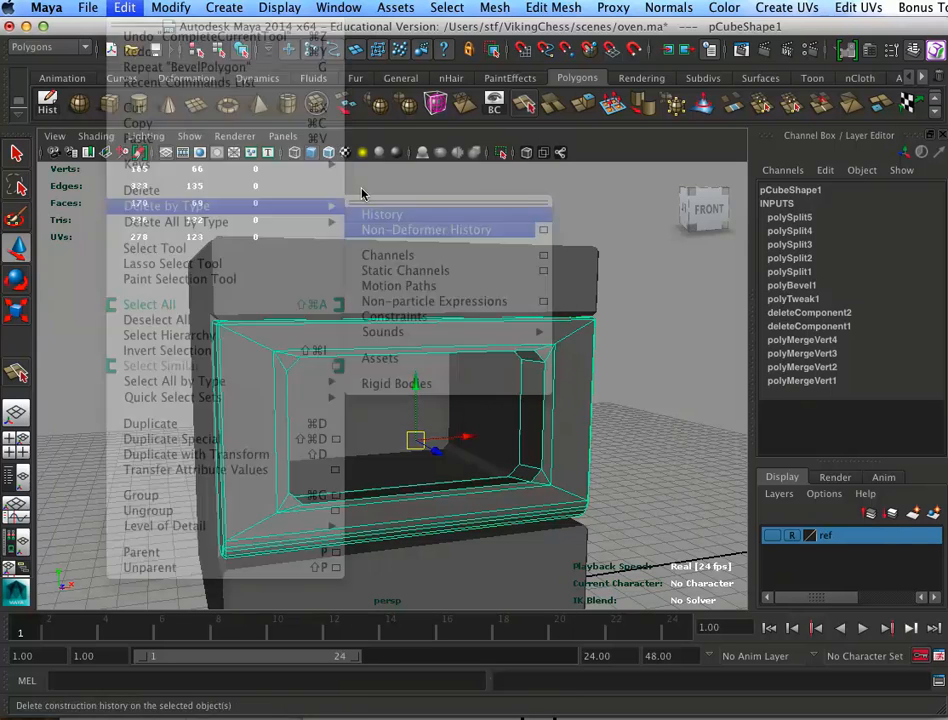
# Try to edit the door's pivot point in the side view while its shape node is selected
pyautogui.press('space')
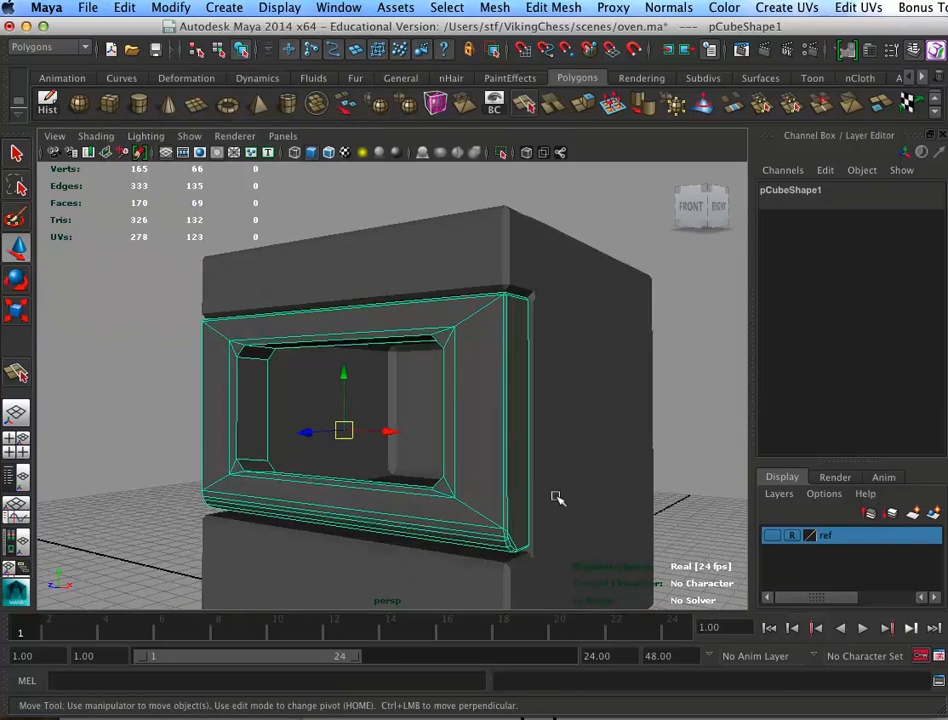
pyautogui.press('space')
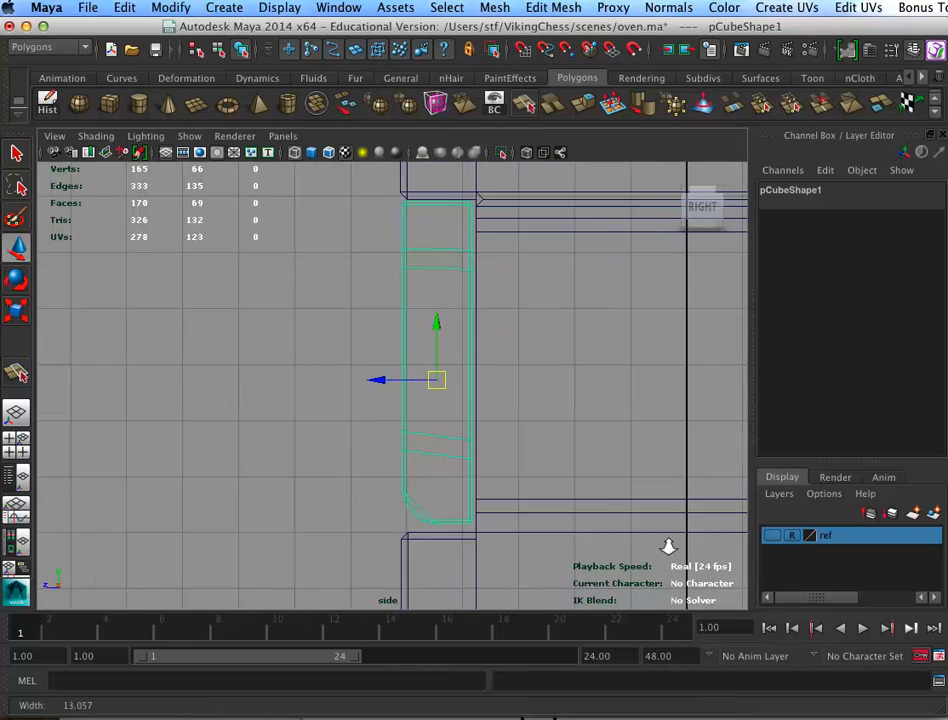
pyautogui.press('Home')
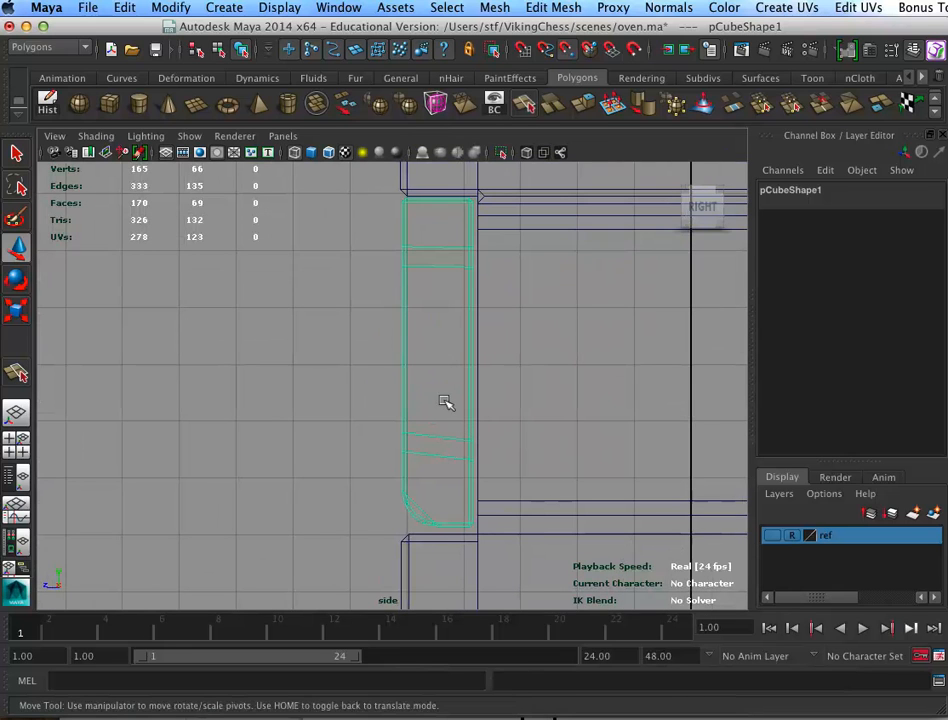
pyautogui.press('Home')
pyautogui.press('Home')
pyautogui.press('Home')
pyautogui.press('Home')
pyautogui.press('Home')
pyautogui.press('Home')
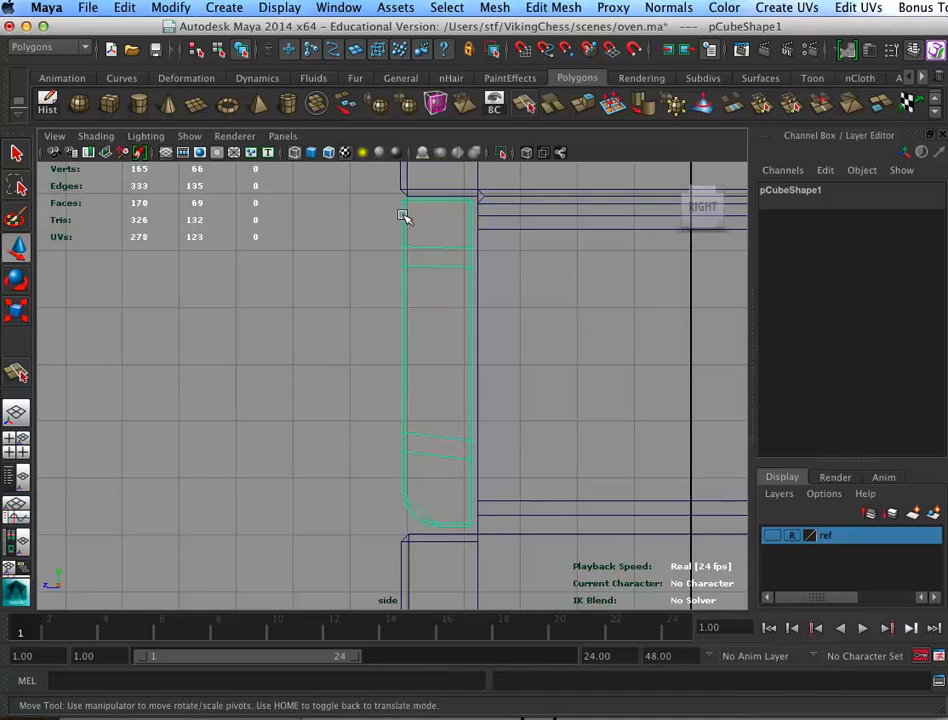
pyautogui.press('Home')
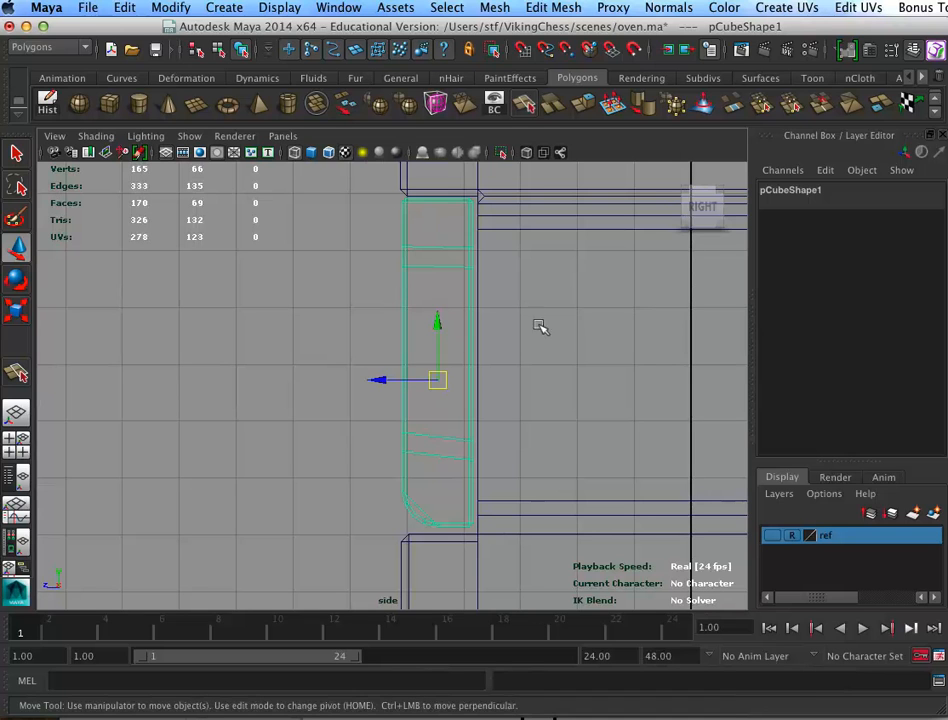
# Nudge the door slightly upward and toward the oven body in the side view
pyautogui.keyDown('alt'); pyautogui.moveTo(556, 389); pyautogui.dragTo(466, 404, button='middle'); pyautogui.keyUp('alt')
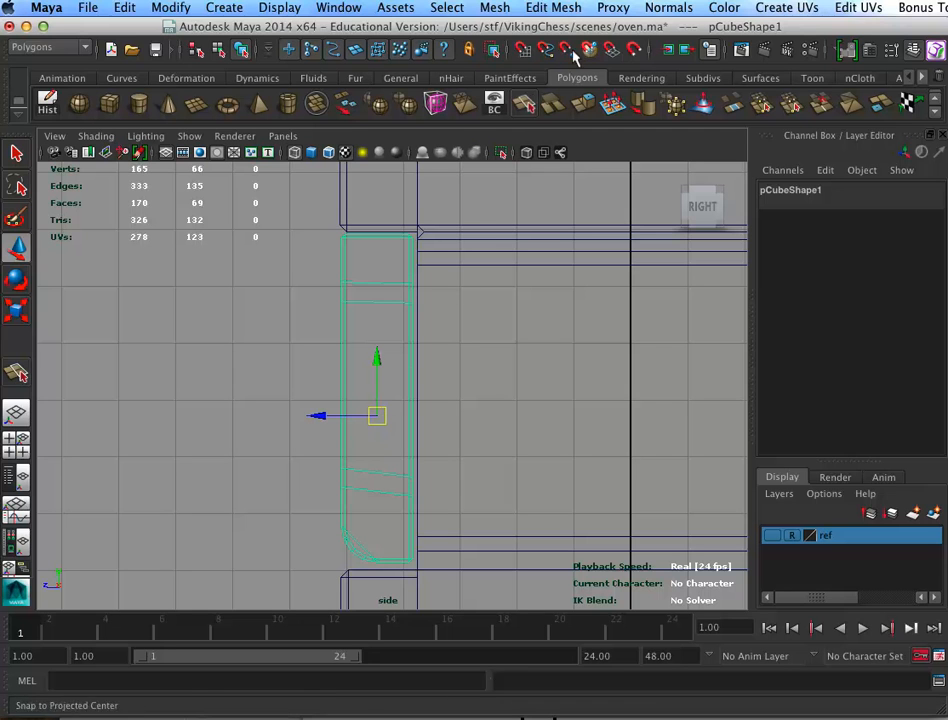
pyautogui.keyDown('alt'); pyautogui.moveTo(455, 379); pyautogui.dragTo(491, 360, button='middle'); pyautogui.keyUp('alt')
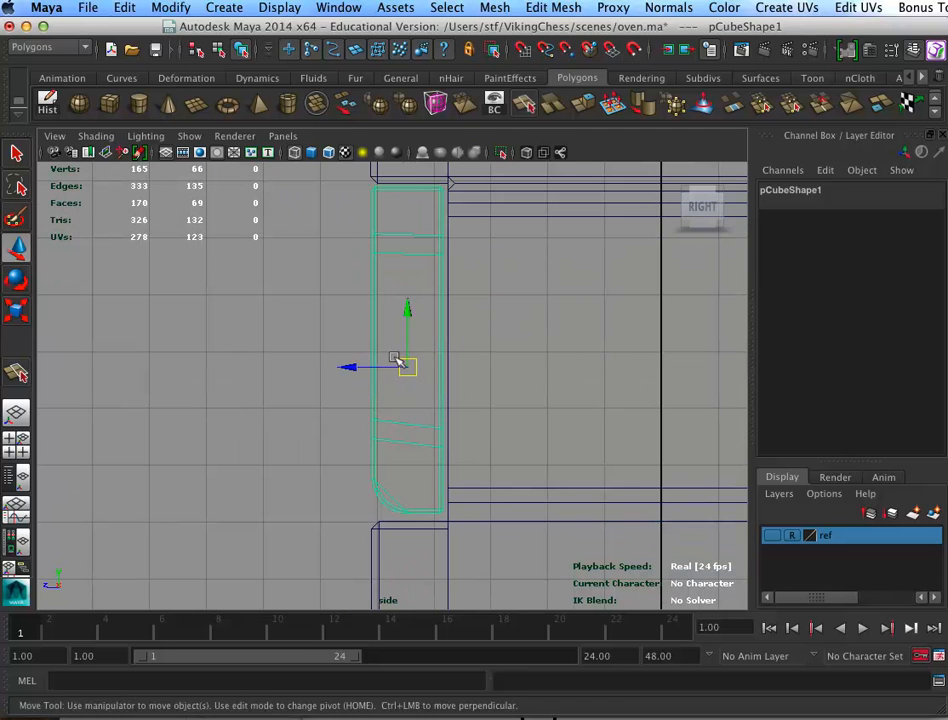
pyautogui.moveTo(404, 364); pyautogui.dragTo(405, 361)
# Select the oven door as a whole object instead of its shape node
pyautogui.click(265, 46)
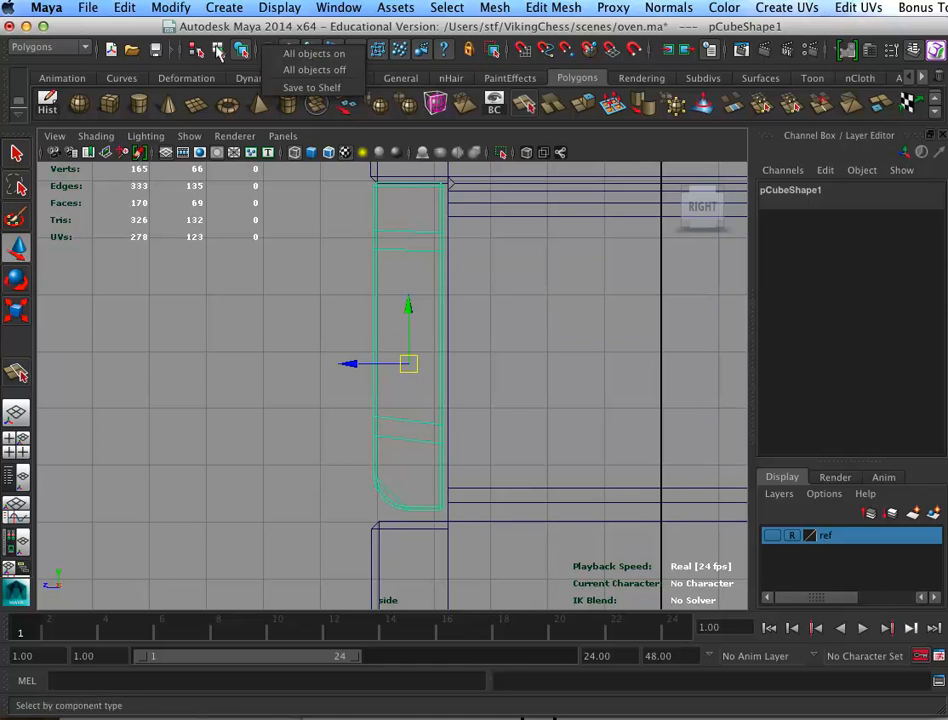
pyautogui.keyDown('alt'); pyautogui.moveTo(482, 381); pyautogui.dragTo(540, 390, button='middle'); pyautogui.keyUp('alt')
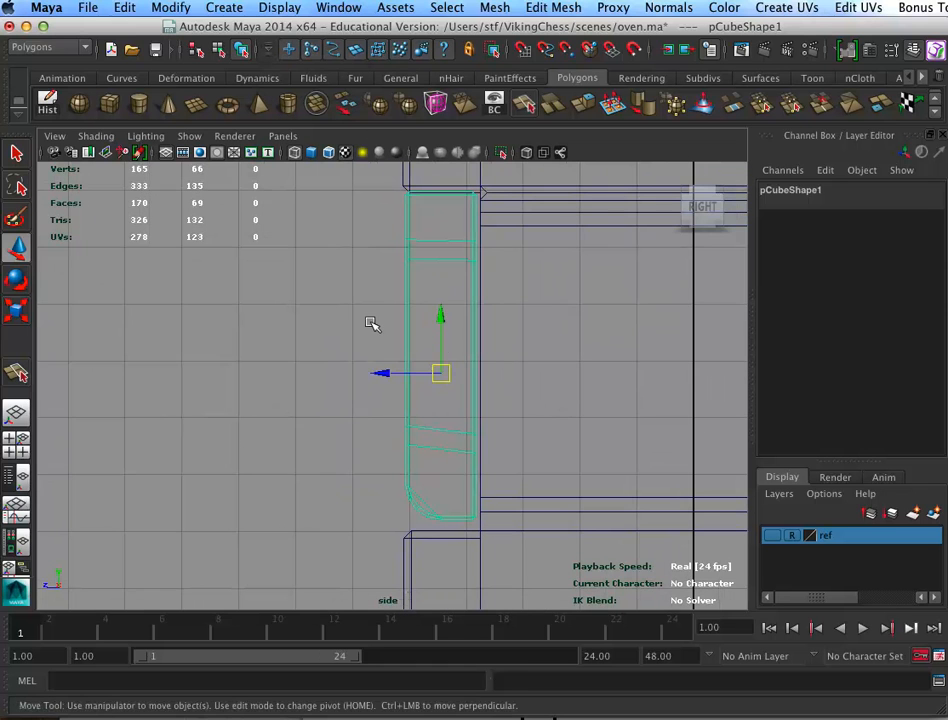
pyautogui.click(16, 152)
pyautogui.click(471, 494)
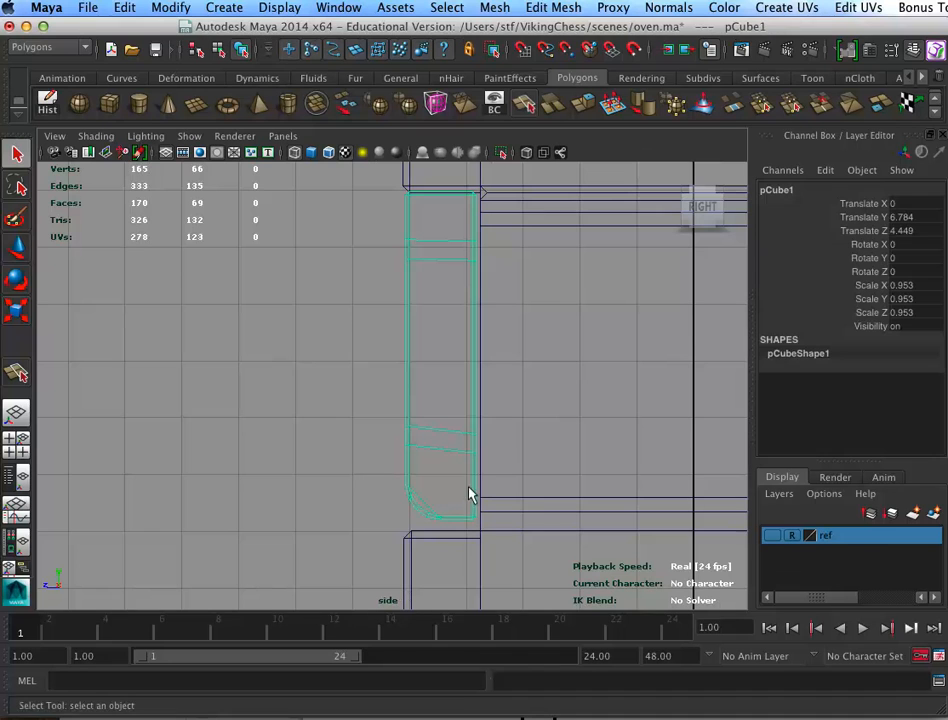
# Move the door's pivot straight down to near the door's bottom edge in the perspective view
pyautogui.press('space')
pyautogui.press('space')
pyautogui.keyDown('alt'); pyautogui.moveTo(571, 364); pyautogui.dragTo(514, 401); pyautogui.keyUp('alt')
pyautogui.press('w')
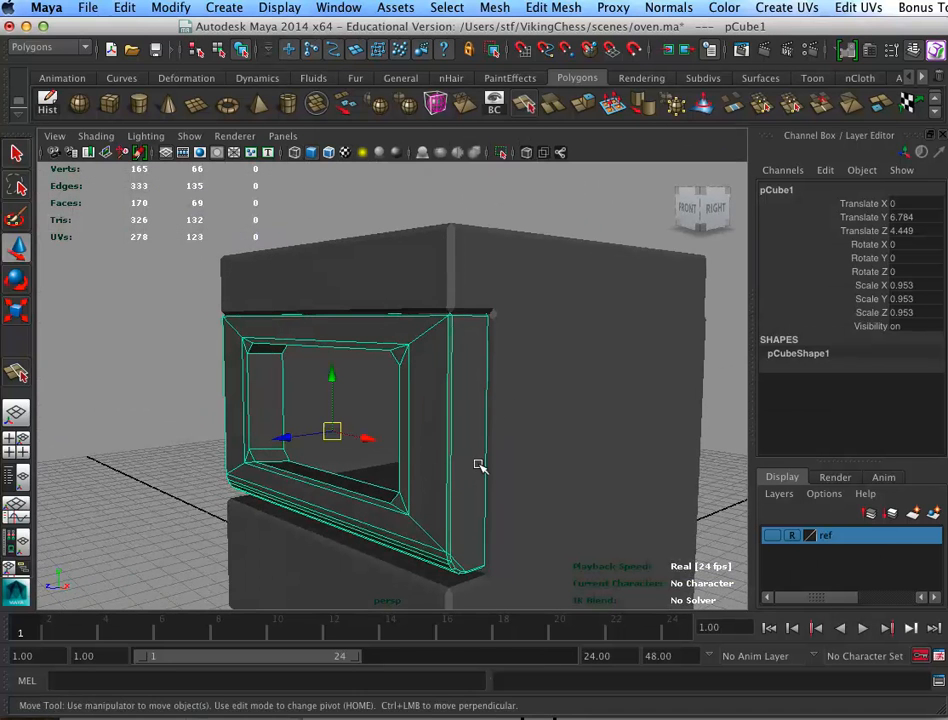
pyautogui.press('Home')
pyautogui.moveTo(322, 383); pyautogui.dragTo(330, 445)
pyautogui.press('Home')
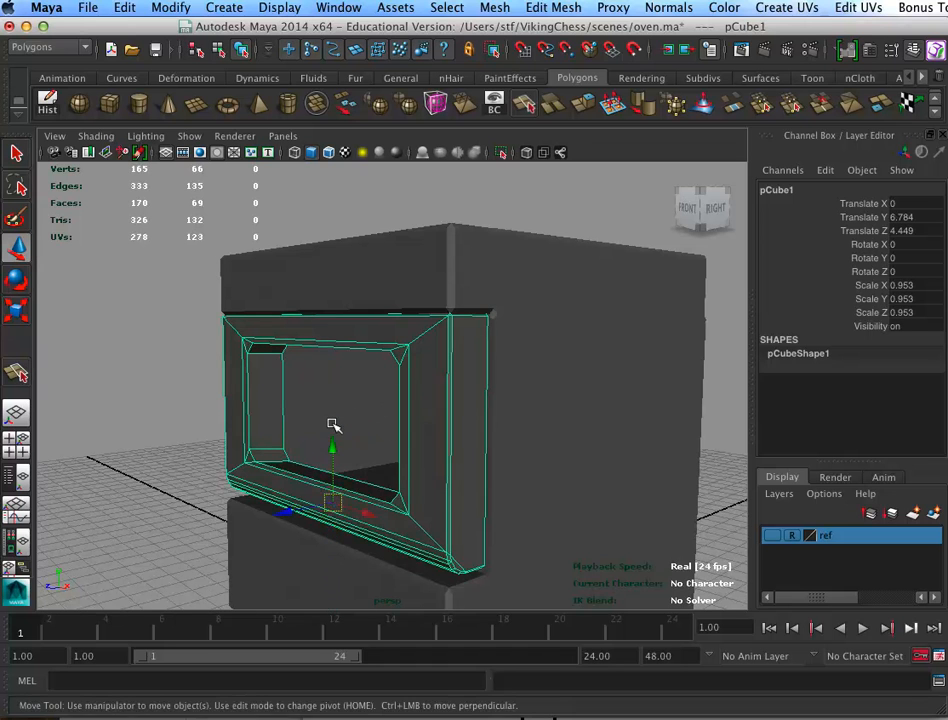
# Fine-tune the door's pivot in the side view, shifting it slightly forward and down toward the rounded bottom corner
pyautogui.press('space')
pyautogui.press('space')
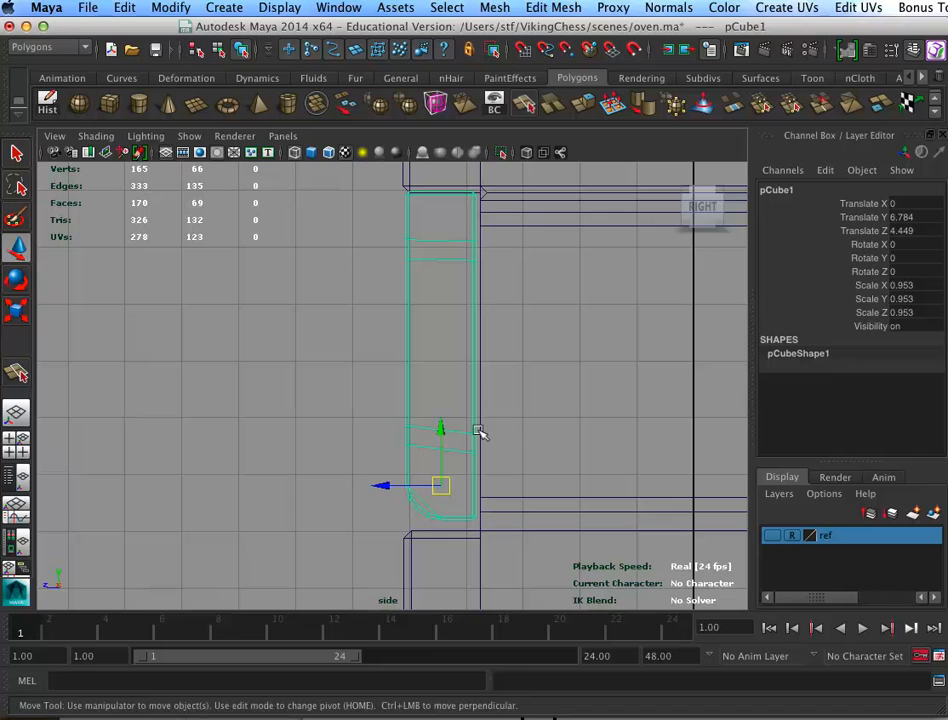
pyautogui.press('Home')
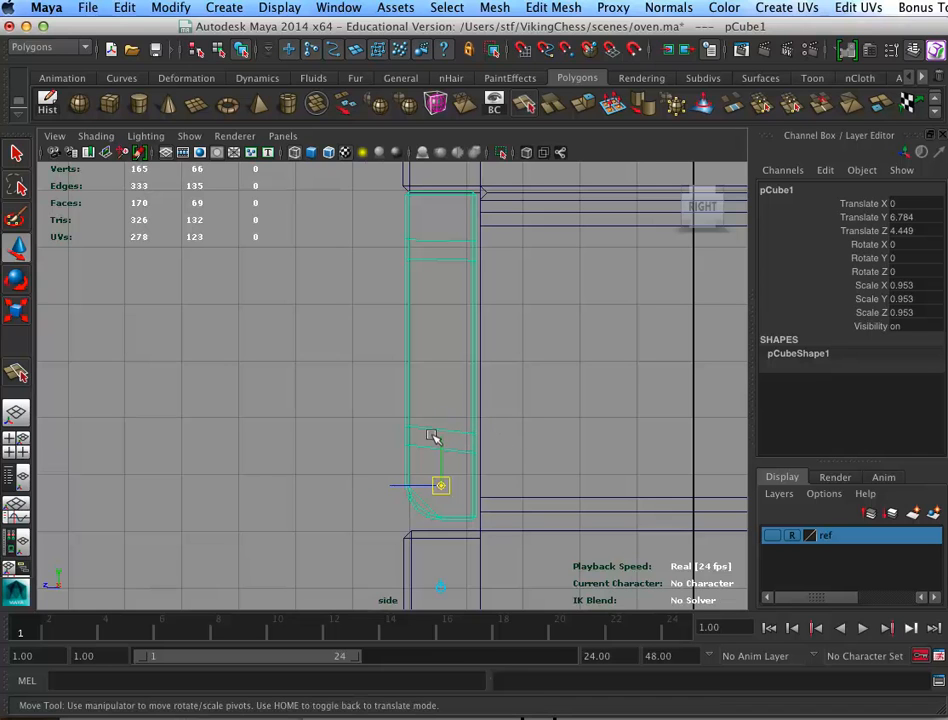
pyautogui.moveTo(432, 472); pyautogui.dragTo(427, 476)
pyautogui.press('Home')
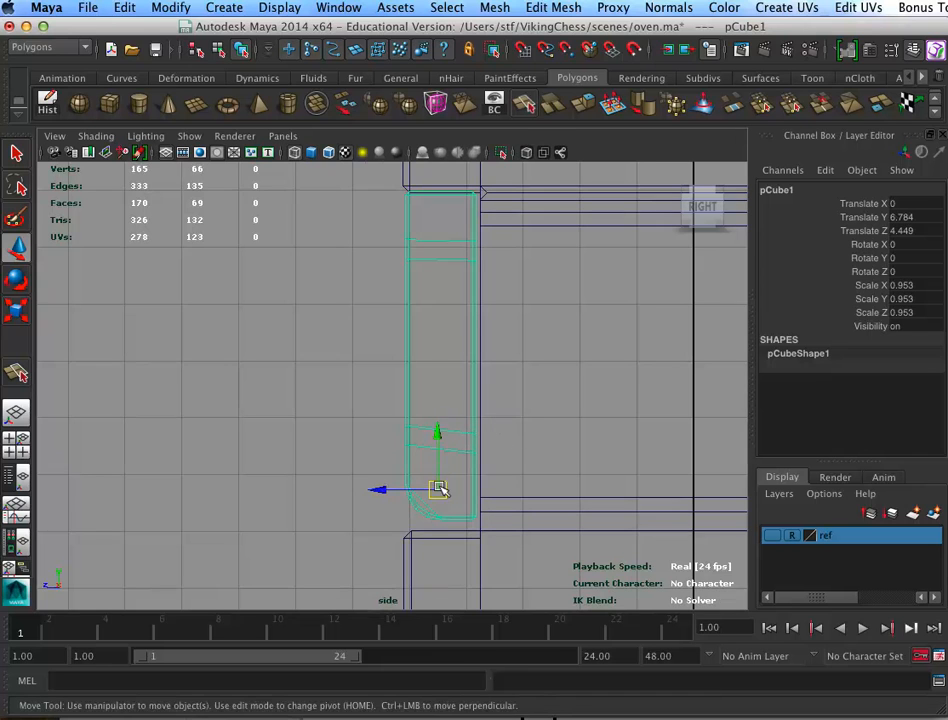
# Try rotating the door about its bottom pivot to test how it swings open
pyautogui.press('e')
pyautogui.moveTo(366, 451); pyautogui.dragTo(431, 424)
# Lower the door to a Translate Y of 6.649 and move its pivot slightly further down
pyautogui.press('w')
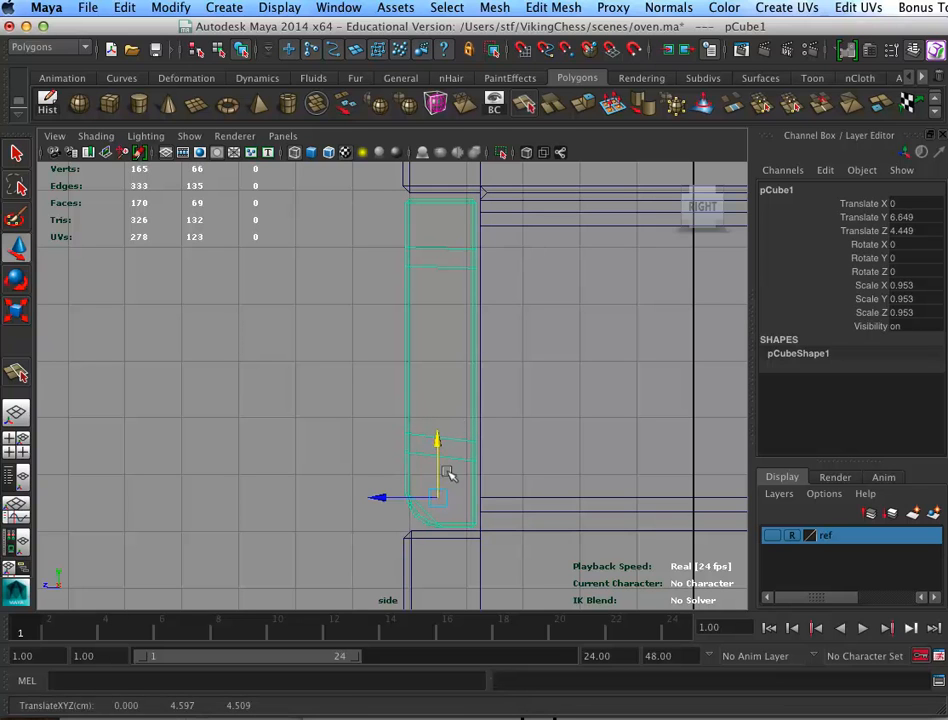
pyautogui.press('Home')
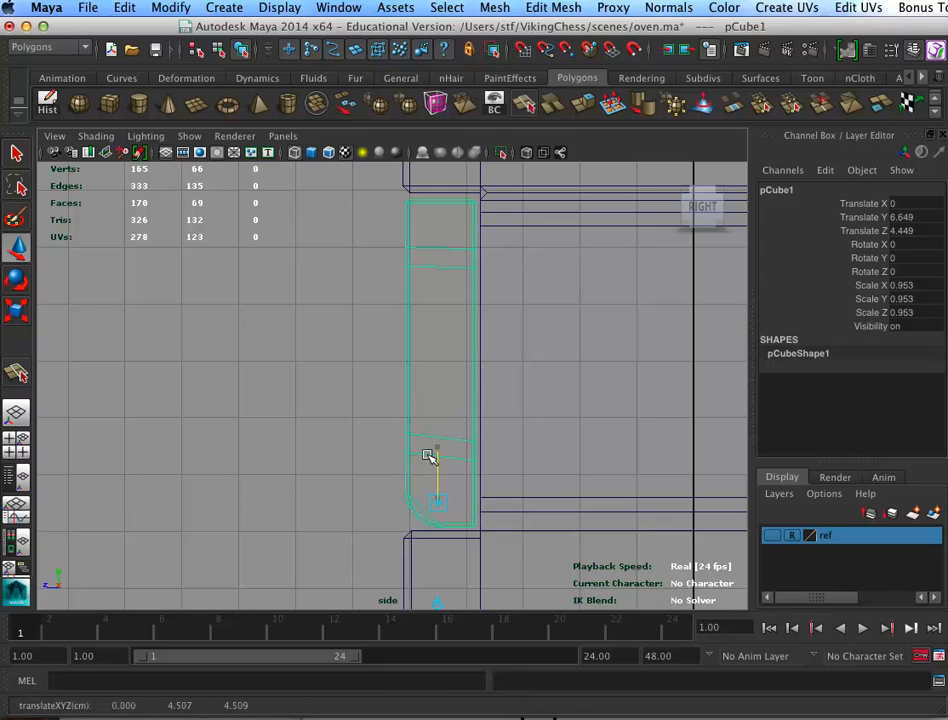
pyautogui.press('Home')
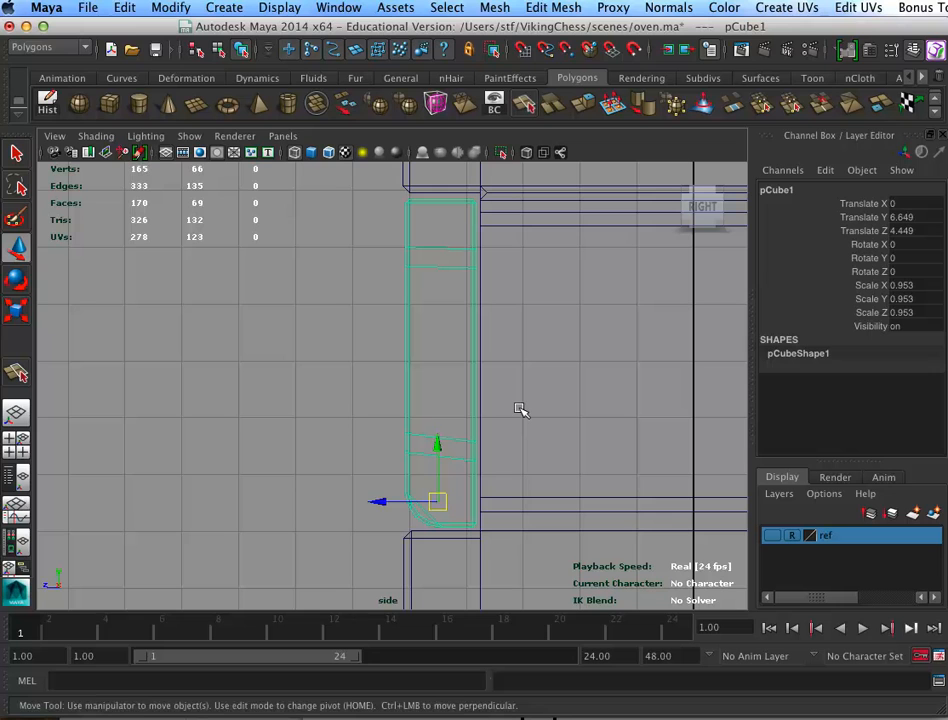
# Rename the door object to OvenDoor and save the scene
pyautogui.doubleClick(777, 189)
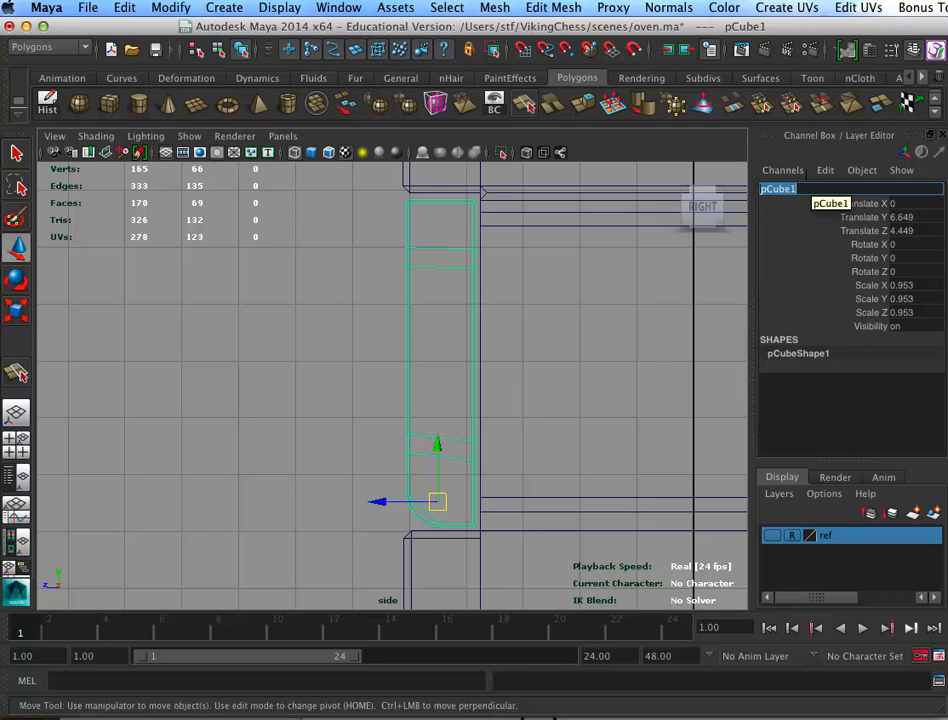
pyautogui.write('OvenDoo')
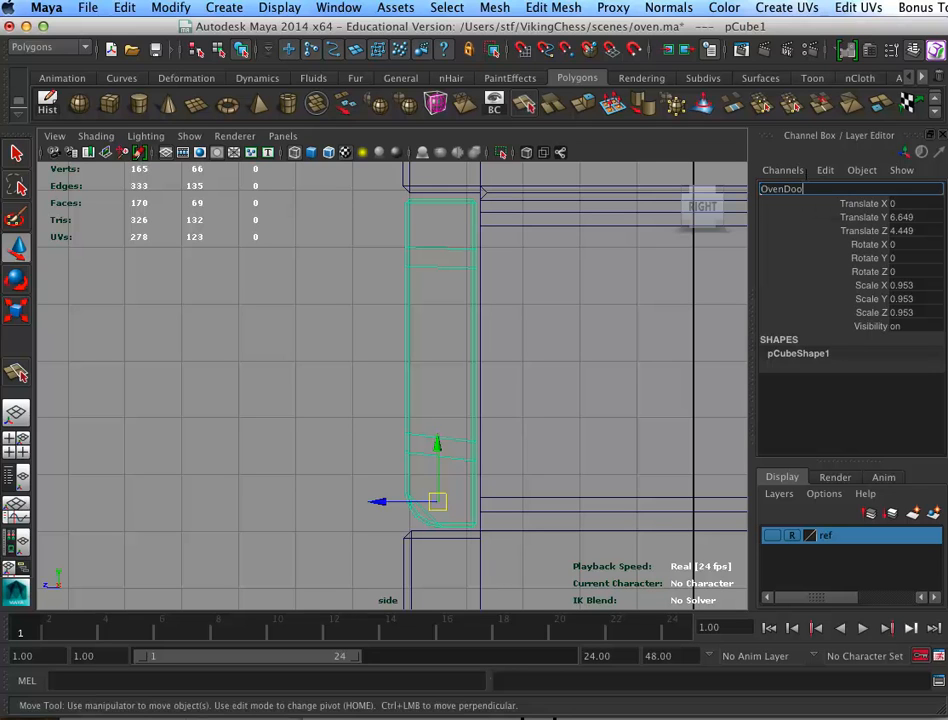
pyautogui.write('r')
pyautogui.press('Return')
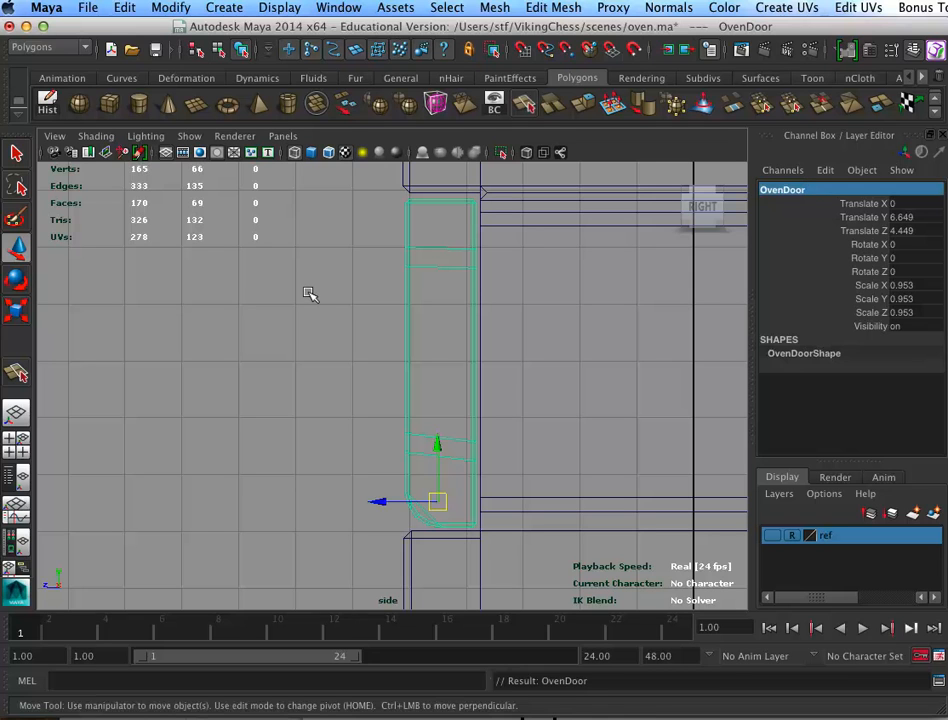
pyautogui.hotkey('ctrl', 's')
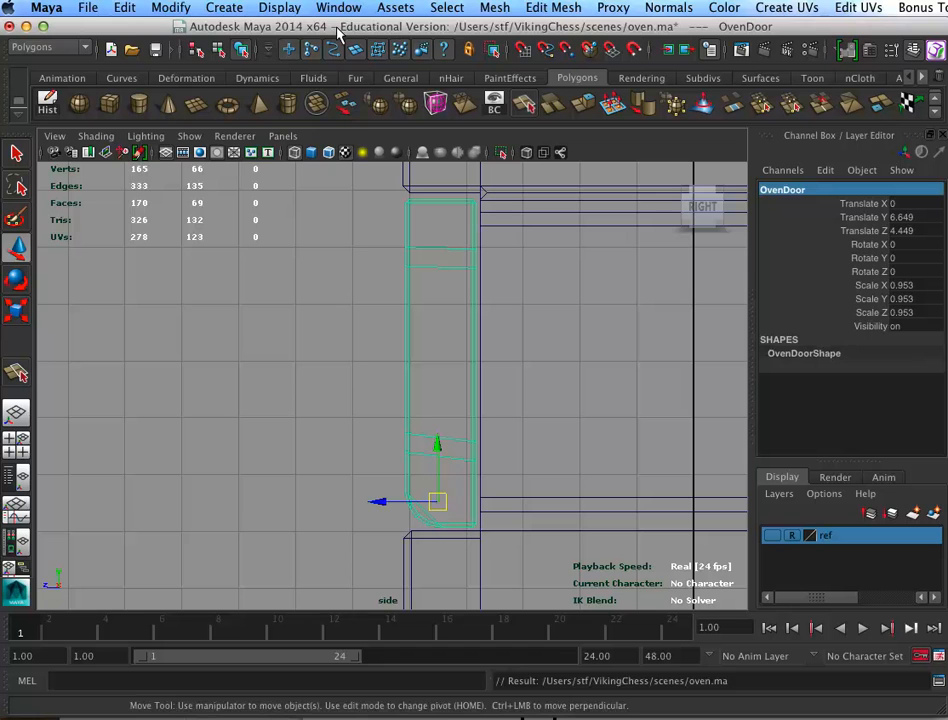
# Freeze the translation, rotation and scale of OvenDoor
pyautogui.click(171, 7)
pyautogui.click(230, 66)
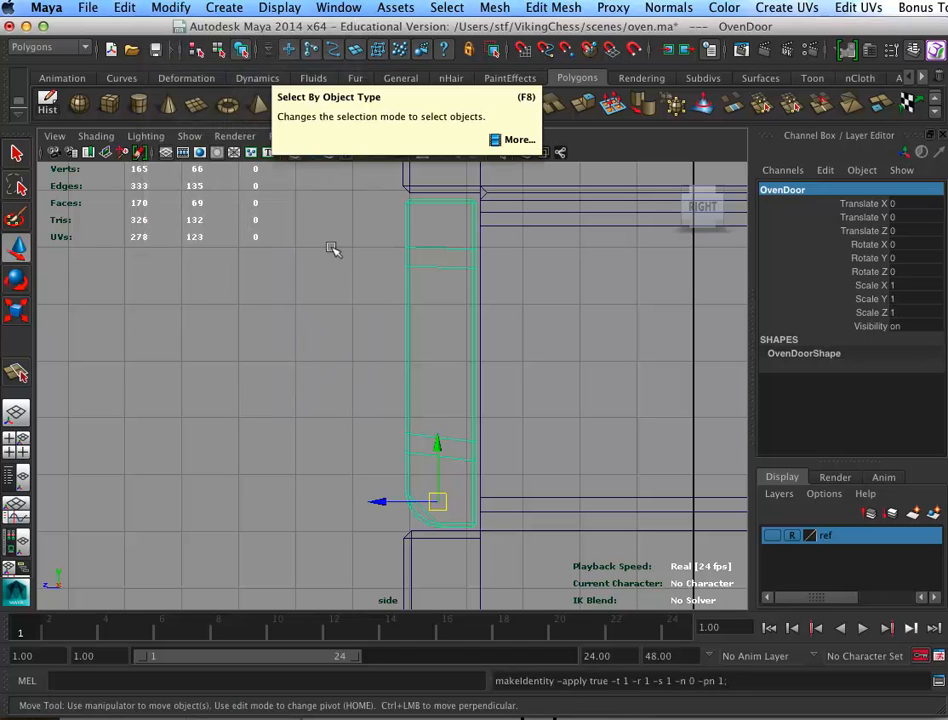
# Open the Hypergraph Hierarchy and group OvenBox and OvenDoor together
pyautogui.click(338, 7)
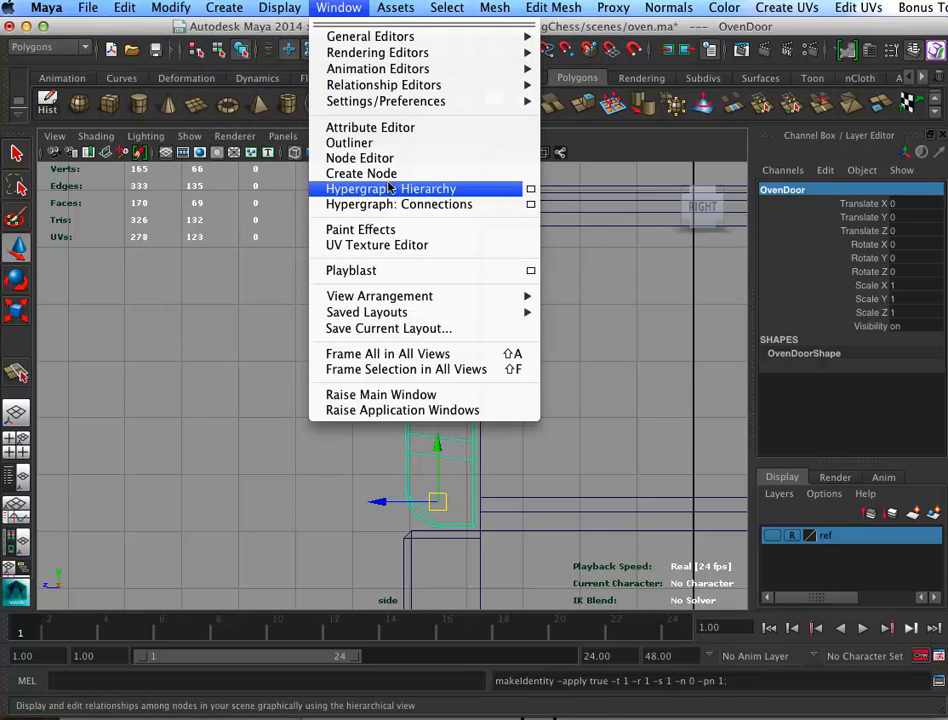
pyautogui.click(390, 188)
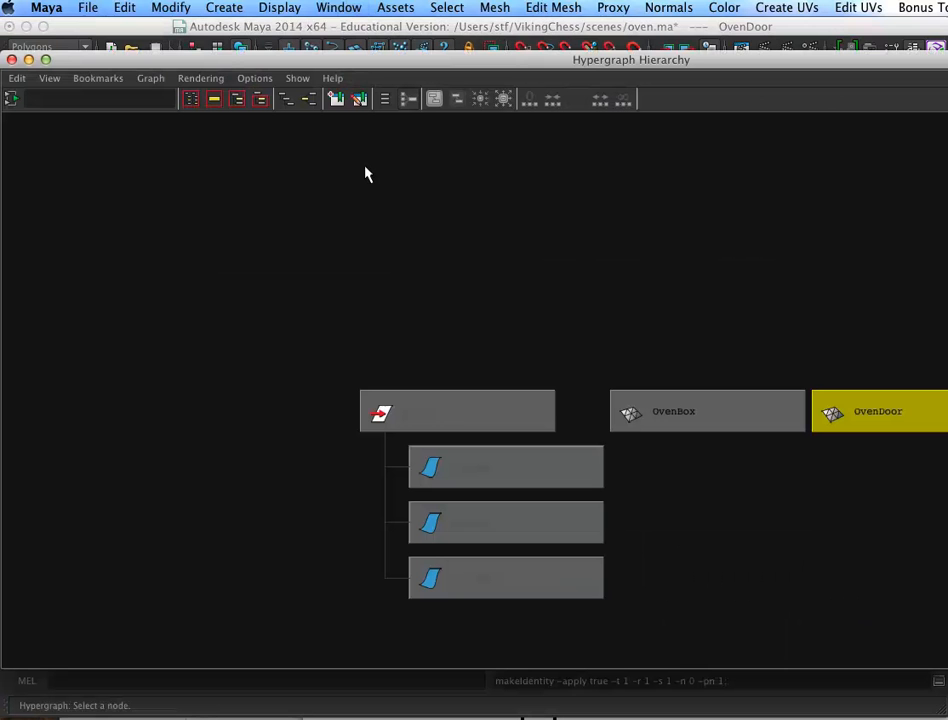
pyautogui.moveTo(741, 360); pyautogui.dragTo(898, 472)
pyautogui.moveTo(812, 66); pyautogui.dragTo(605, 88)
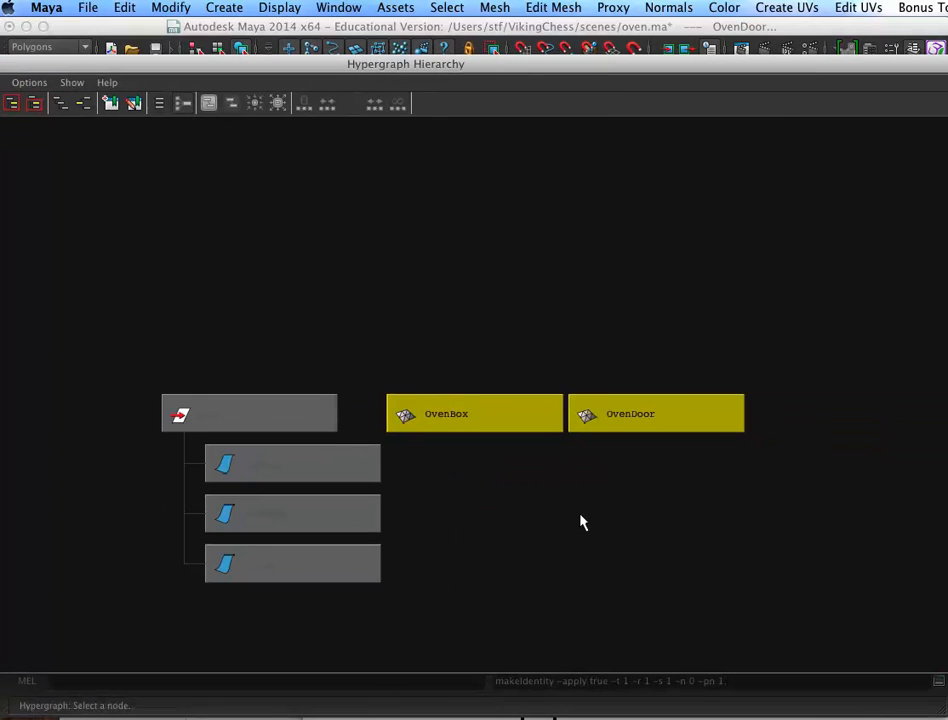
pyautogui.hotkey('ctrl', 'g')
pyautogui.keyDown('alt'); pyautogui.moveTo(567, 451); pyautogui.dragTo(668, 427, button='middle'); pyautogui.keyUp('alt')
pyautogui.moveTo(608, 345); pyautogui.dragTo(591, 397)
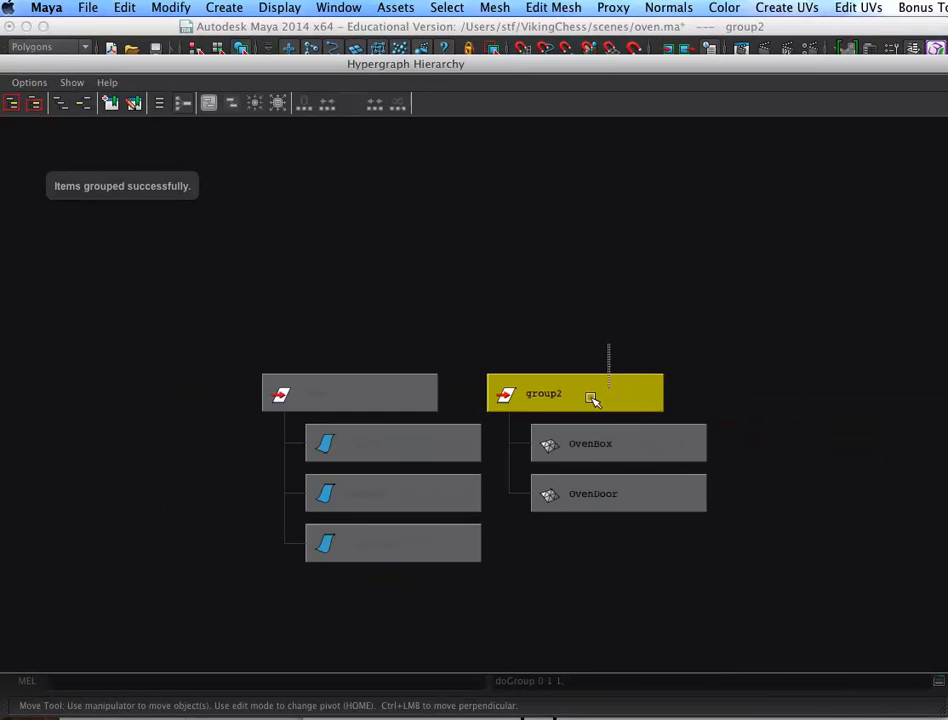
# Rename the new oven group to ovenGrp and close the Hypergraph Hierarchy
pyautogui.moveTo(622, 55); pyautogui.dragTo(660, 332)
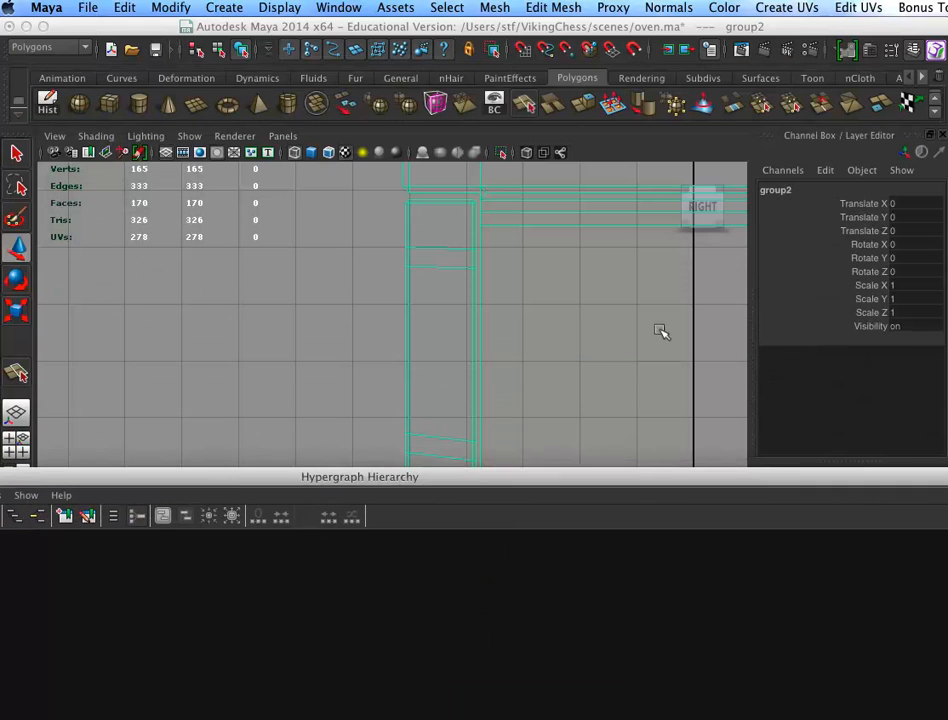
pyautogui.doubleClick(806, 186)
pyautogui.write('ovenGrp')
pyautogui.press('Return')
pyautogui.moveTo(566, 474); pyautogui.dragTo(590, 182)
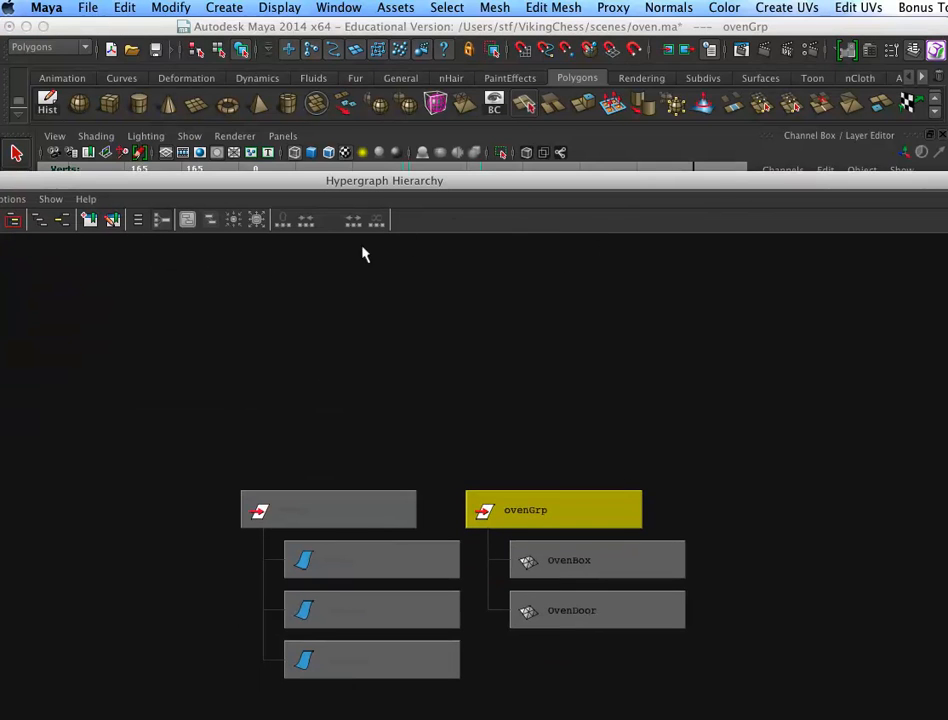
pyautogui.moveTo(264, 181); pyautogui.dragTo(749, 206)
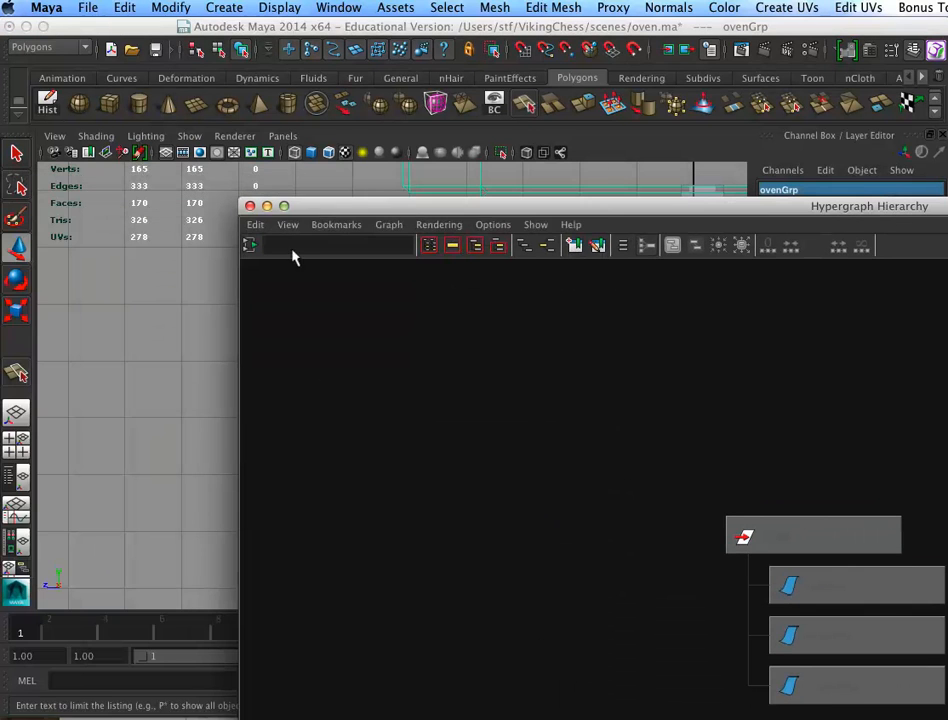
pyautogui.click(248, 204)
# Create a polygon cylinder, raise it to about Translate Y 5.714 and rotate it to Rotate X -90
pyautogui.keyDown('alt'); pyautogui.moveTo(554, 466); pyautogui.dragTo(544, 483, button='middle'); pyautogui.keyUp('alt')
pyautogui.keyDown('alt'); pyautogui.moveTo(490, 468); pyautogui.dragTo(505, 463, button='middle'); pyautogui.keyUp('alt')
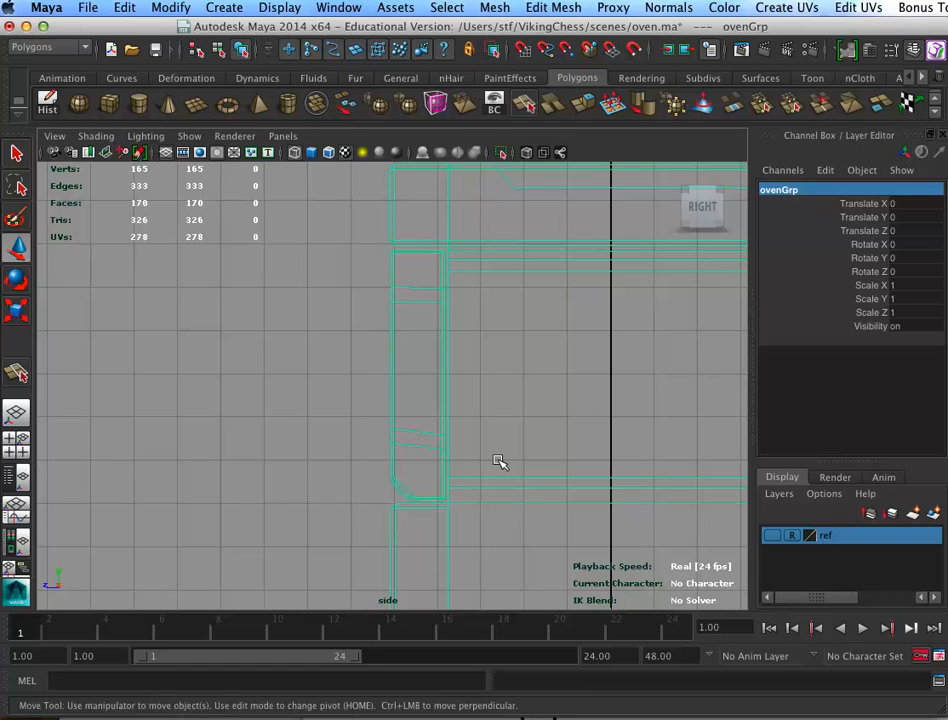
pyautogui.click(138, 102)
pyautogui.keyDown('alt'); pyautogui.moveTo(594, 520); pyautogui.dragTo(497, 330, button='middle'); pyautogui.keyUp('alt')
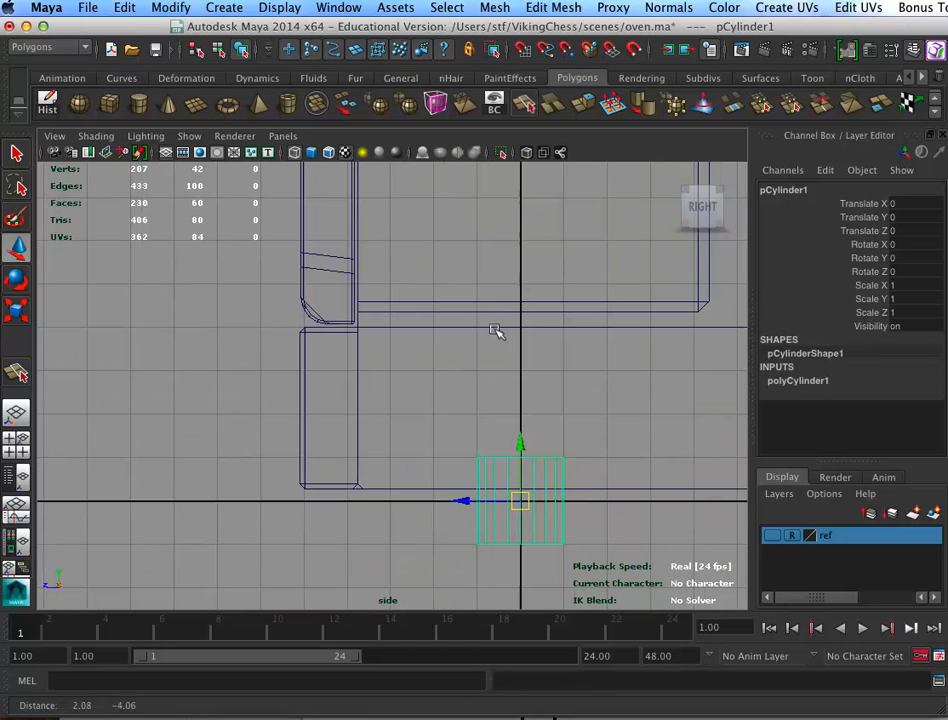
pyautogui.moveTo(514, 438); pyautogui.dragTo(518, 163)
pyautogui.keyDown('alt'); pyautogui.moveTo(530, 241); pyautogui.dragTo(565, 440, button='middle'); pyautogui.keyUp('alt')
pyautogui.press('e')
pyautogui.moveTo(580, 369); pyautogui.dragTo(632, 433)
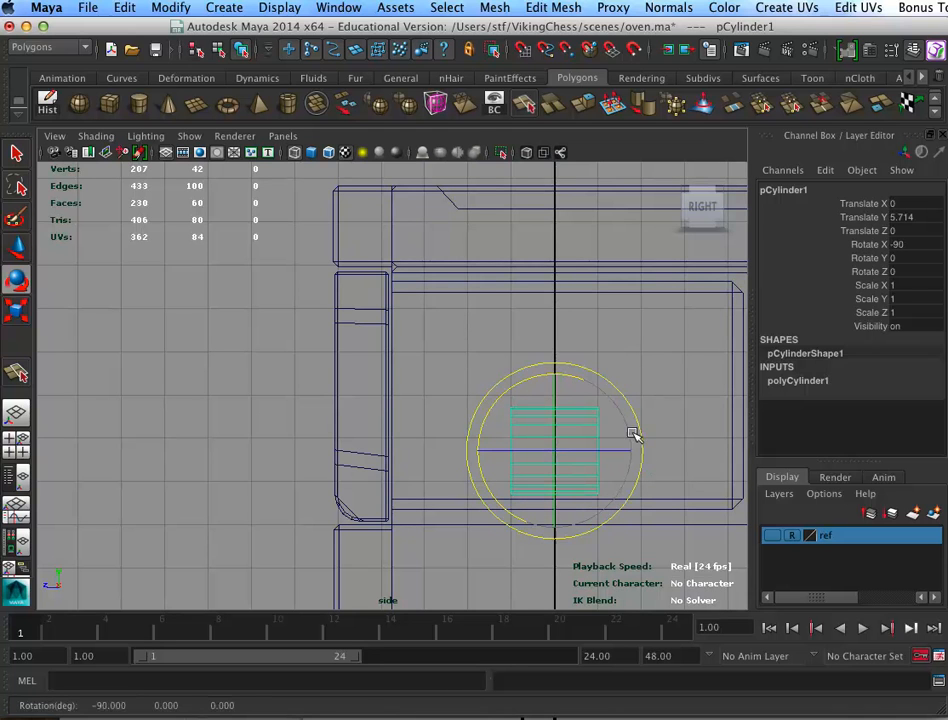
# Set the cylinder's Subdivisions Axis to 8
pyautogui.click(800, 380)
pyautogui.scroll(-2, 933, 444)
pyautogui.click(886, 380)
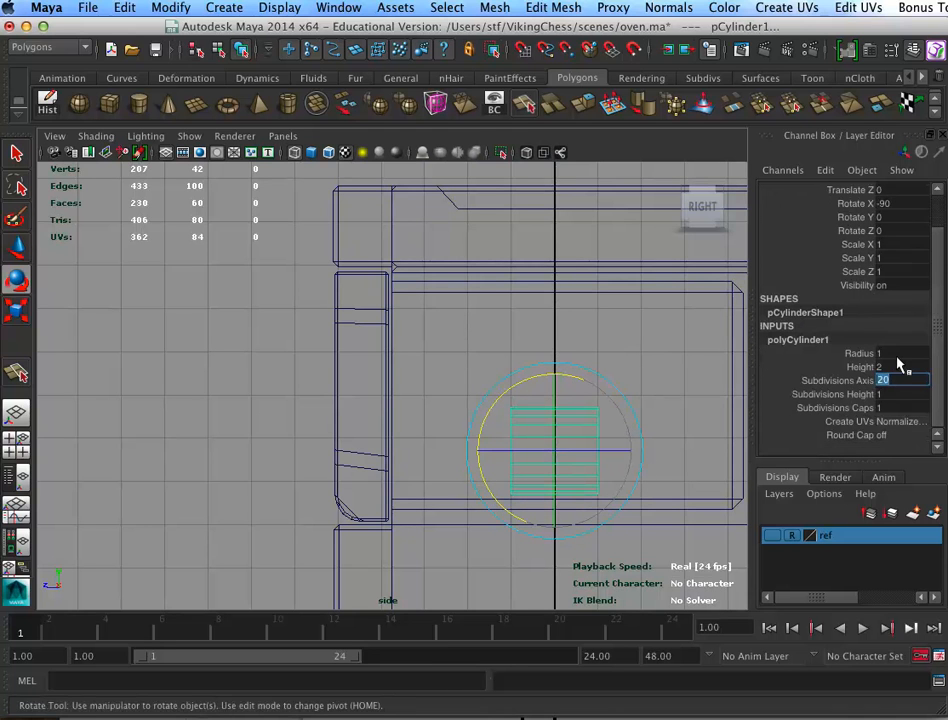
pyautogui.press('Return')
# Scale the cylinder uniformly to about 0.348 and place it before the door's upper edge at Translate Y 9.252, Z 5.338
pyautogui.keyDown('alt'); pyautogui.moveTo(641, 460); pyautogui.dragTo(707, 450, button='middle'); pyautogui.keyUp('alt')
pyautogui.press('w')
pyautogui.moveTo(609, 437); pyautogui.dragTo(353, 282)
pyautogui.keyDown('alt'); pyautogui.moveTo(408, 288); pyautogui.dragTo(497, 387, button='middle'); pyautogui.keyUp('alt')
pyautogui.keyDown('alt'); pyautogui.moveTo(497, 387); pyautogui.dragTo(552, 438, button='right'); pyautogui.keyUp('alt')
pyautogui.press('r')
pyautogui.moveTo(506, 403)
pyautogui.mouseDown()
pyautogui.moveTo(415, 414)
pyautogui.moveTo(490, 394)
pyautogui.mouseUp()
pyautogui.press('w')
pyautogui.moveTo(535, 335); pyautogui.dragTo(535, 320)
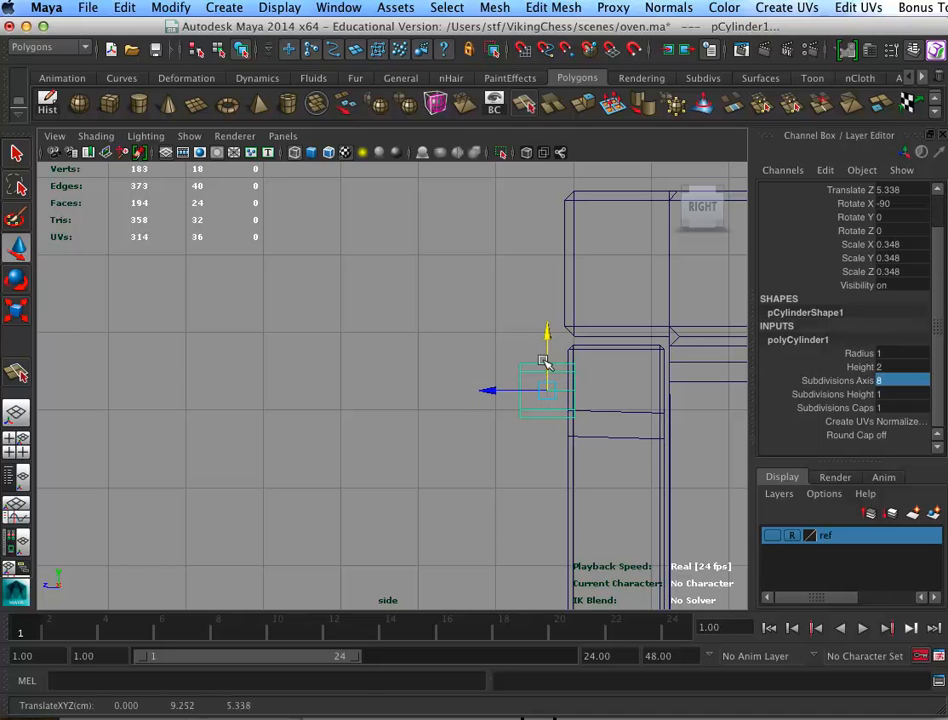
# Resize the cylinder to Scale X and Z 0.177 and Scale Y 0.294, and push it into the door at Translate Z 5.184
pyautogui.press('r')
pyautogui.moveTo(546, 389); pyautogui.dragTo(482, 388)
pyautogui.press('w')
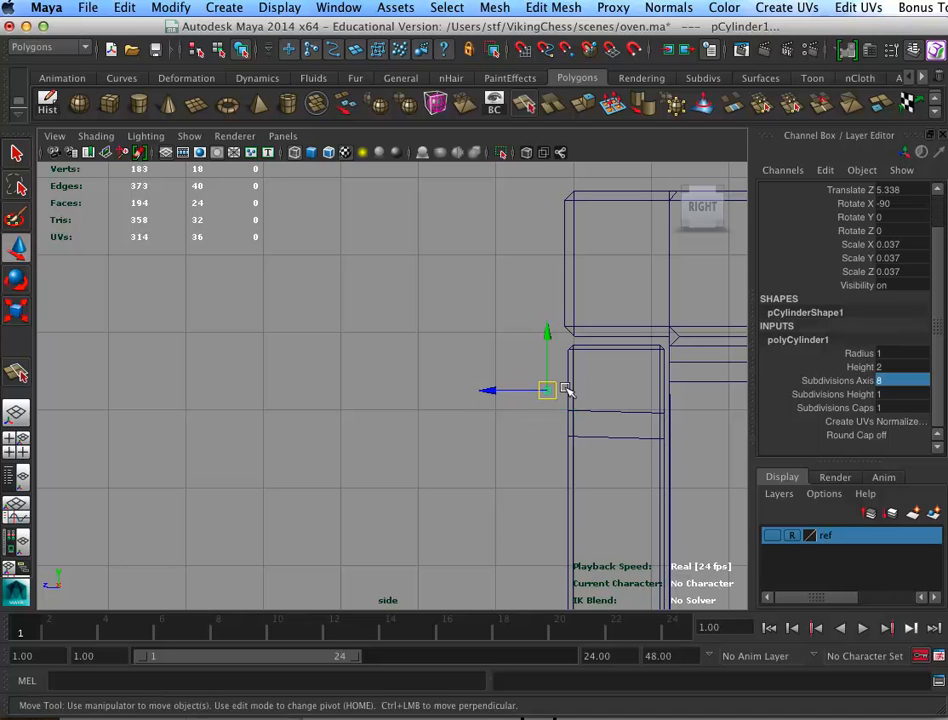
pyautogui.press('r')
pyautogui.moveTo(547, 389); pyautogui.dragTo(677, 389)
pyautogui.press('w')
pyautogui.press('r')
pyautogui.press('w')
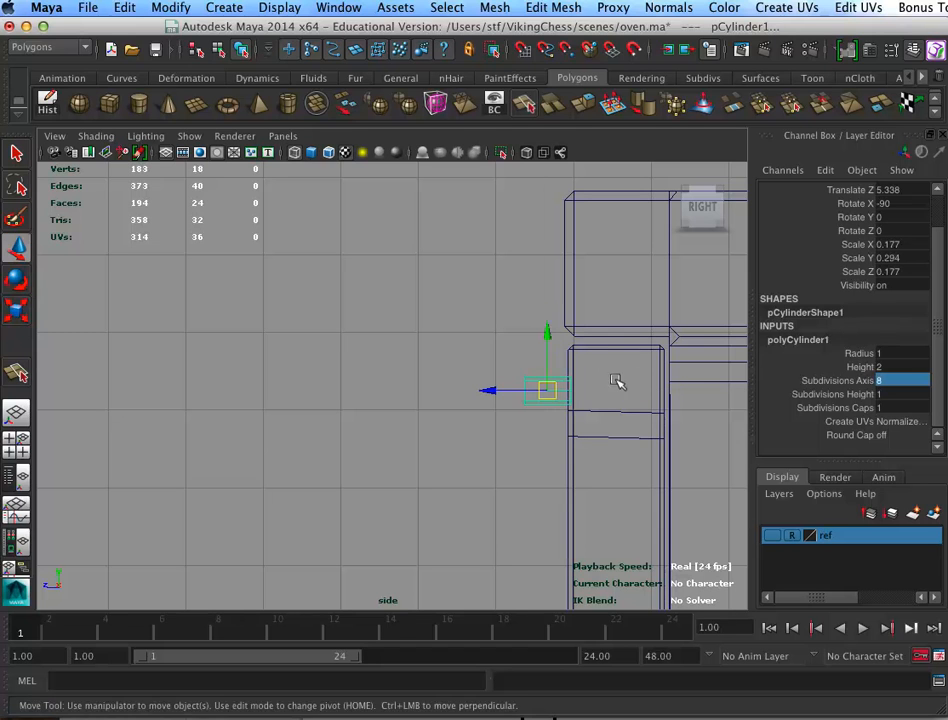
pyautogui.moveTo(489, 388); pyautogui.dragTo(503, 388)
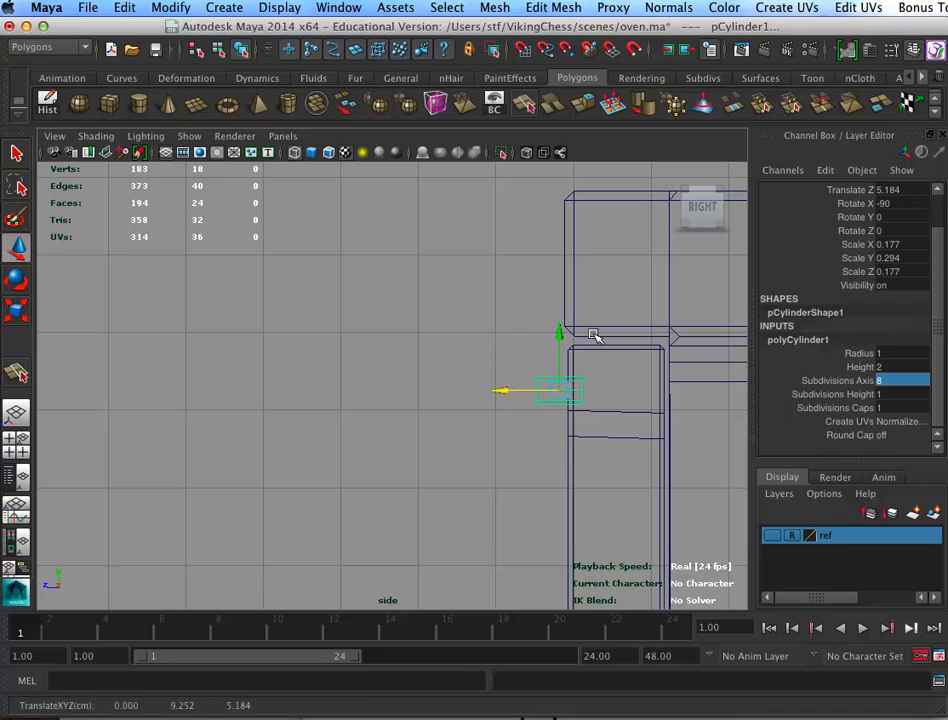
# In the perspective view, move the cylinder to the door's upper left corner at about Translate X -3.647
pyautogui.press('space')
pyautogui.press('space')
pyautogui.keyDown('alt'); pyautogui.moveTo(568, 320); pyautogui.dragTo(586, 366); pyautogui.keyUp('alt')
pyautogui.keyDown('alt'); pyautogui.moveTo(586, 366); pyautogui.dragTo(641, 402, button='middle'); pyautogui.keyUp('alt')
pyautogui.scroll(5, 616, 412)
pyautogui.keyDown('alt'); pyautogui.moveTo(548, 419); pyautogui.dragTo(557, 391); pyautogui.keyUp('alt')
pyautogui.keyDown('shift'); pyautogui.moveTo(484, 370); pyautogui.dragTo(296, 364, button='middle'); pyautogui.keyUp('shift')
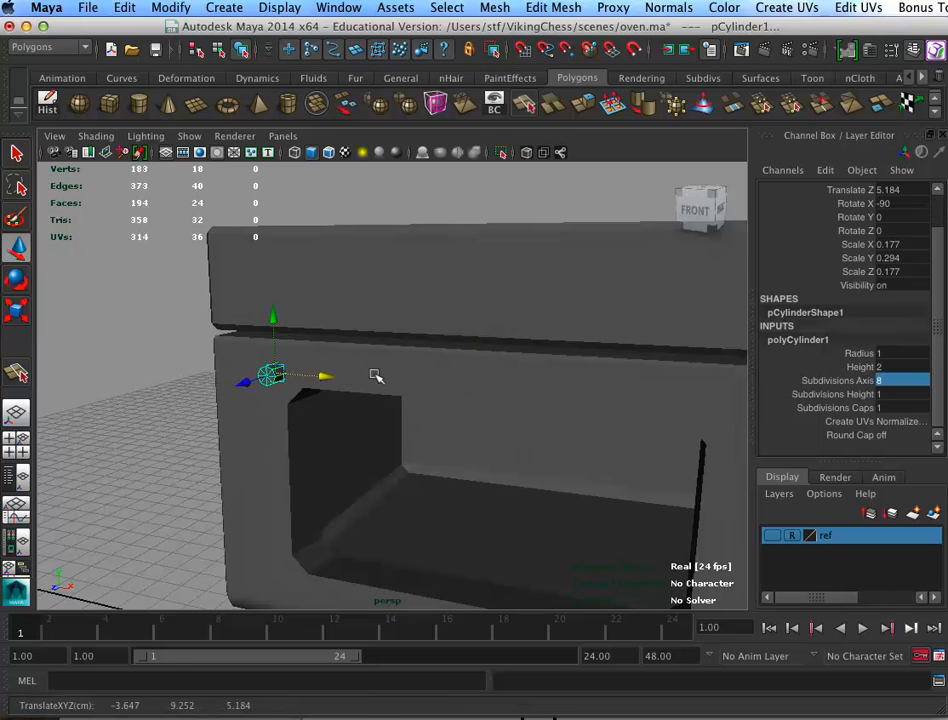
# Try placing a duplicate of the cylinder on the door's right side, and delete that copy
pyautogui.hotkey('ctrl', 'd')
pyautogui.moveTo(319, 363); pyautogui.dragTo(717, 413, button='middle')
pyautogui.keyDown('alt'); pyautogui.moveTo(654, 457); pyautogui.dragTo(594, 462); pyautogui.keyUp('alt')
pyautogui.press('Delete')
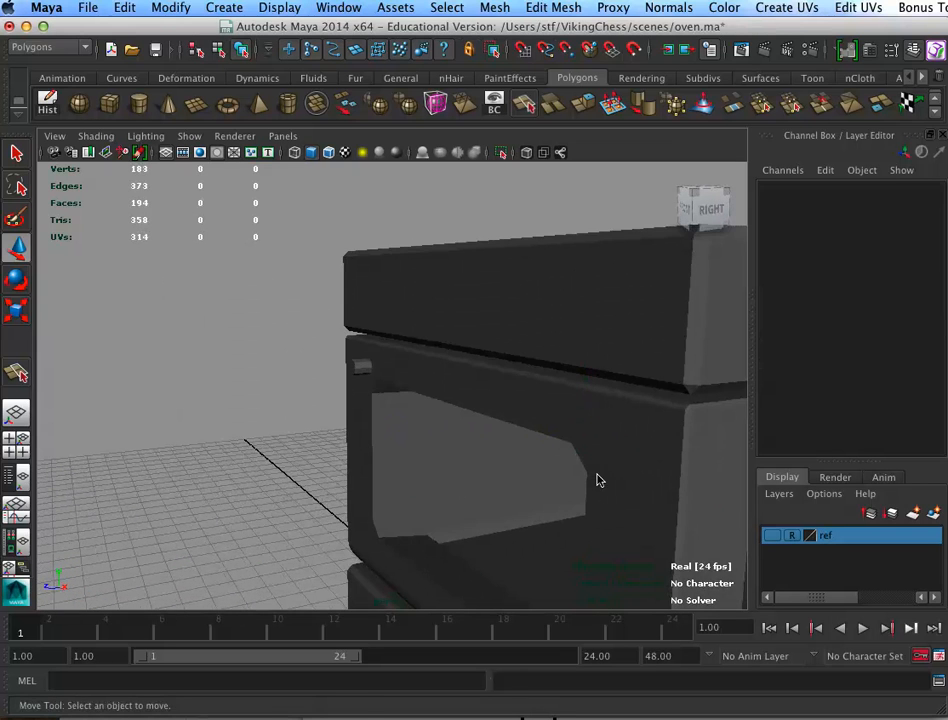
# Select the cylinder's lengthwise edges and soften them with Soften Edge
pyautogui.click(394, 394)
pyautogui.click(358, 366)
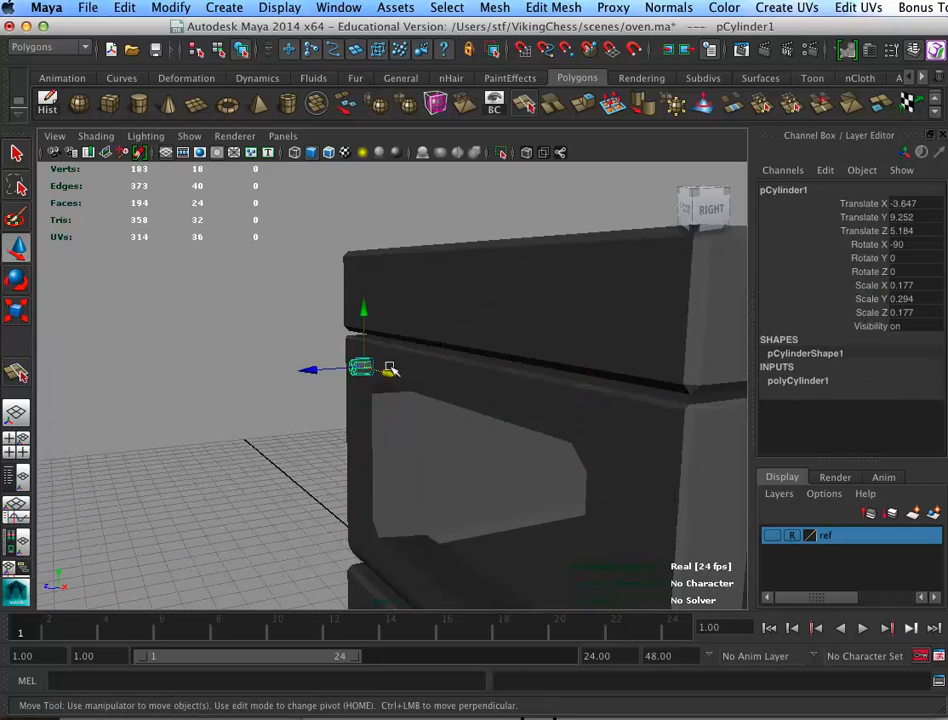
pyautogui.press('f')
pyautogui.click(133, 503)
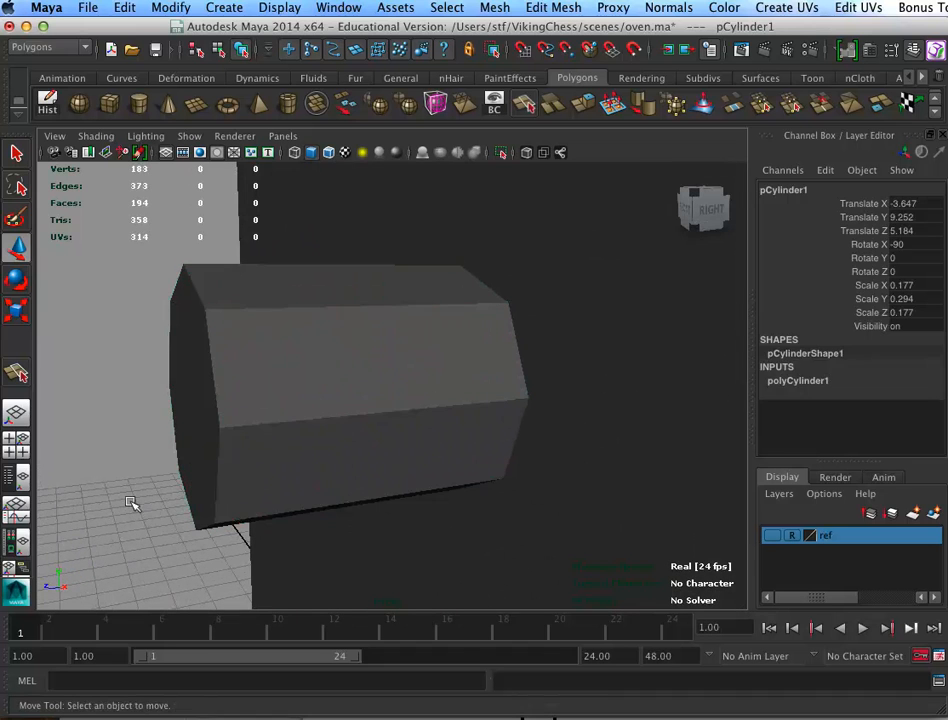
pyautogui.click(290, 444)
pyautogui.moveTo(290, 444); pyautogui.dragTo(303, 277, button='right')
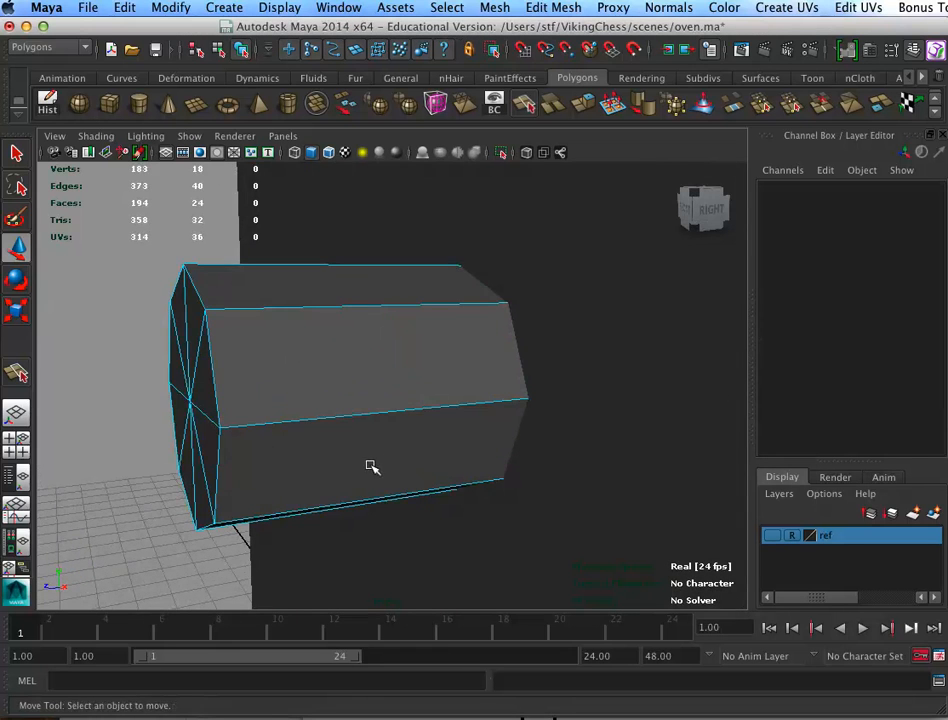
pyautogui.keyDown('alt'); pyautogui.moveTo(370, 465); pyautogui.dragTo(290, 339); pyautogui.keyUp('alt')
pyautogui.moveTo(292, 212); pyautogui.dragTo(348, 560)
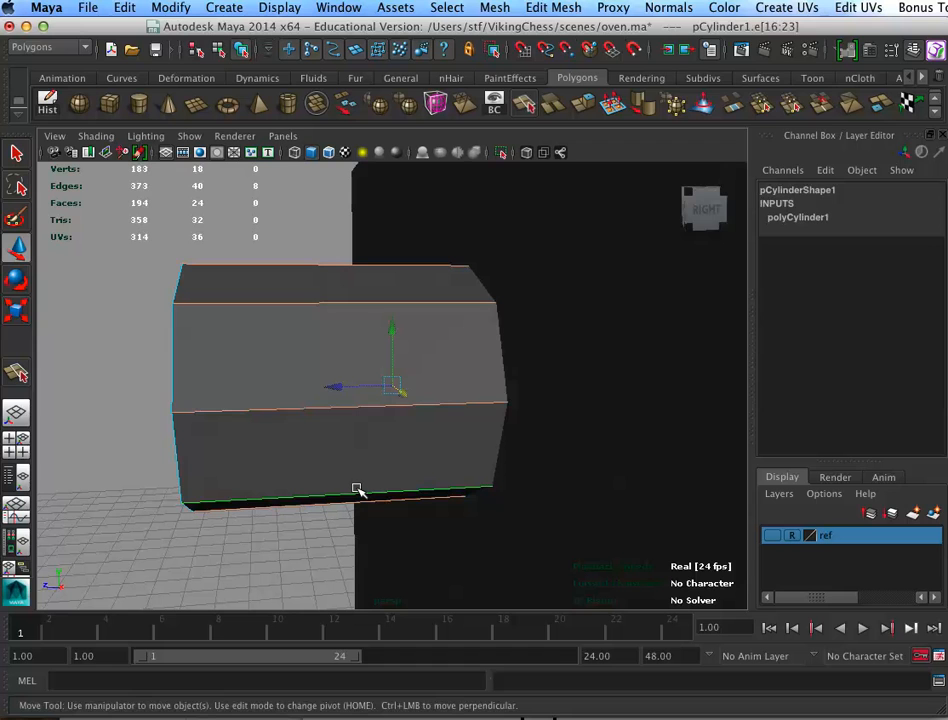
pyautogui.click(668, 7)
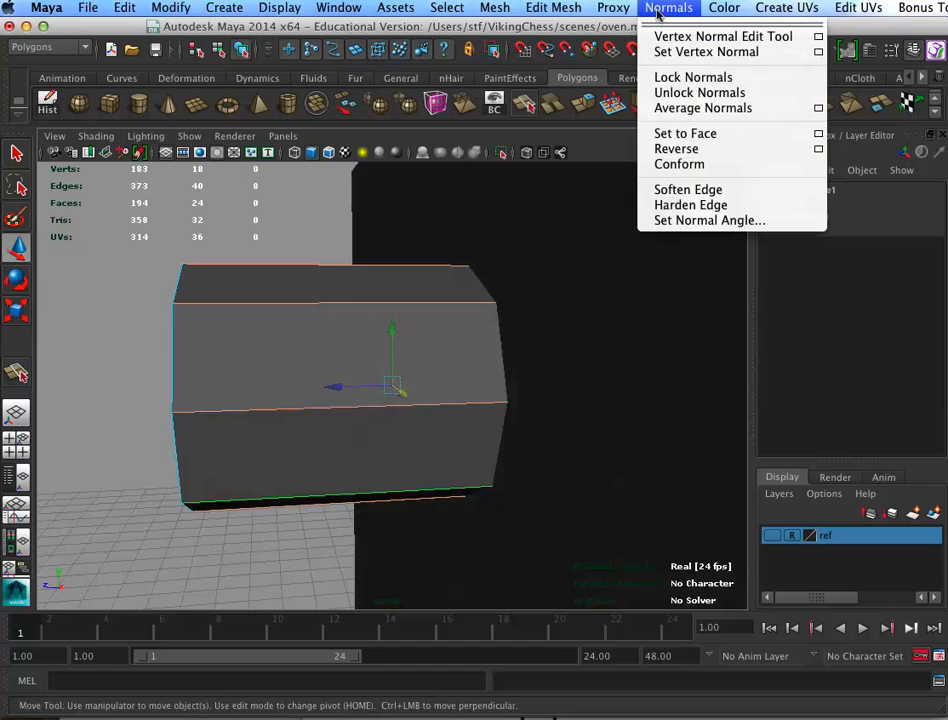
pyautogui.click(692, 190)
# Rename the softened cylinder to HAndleSpacer
pyautogui.click(318, 465)
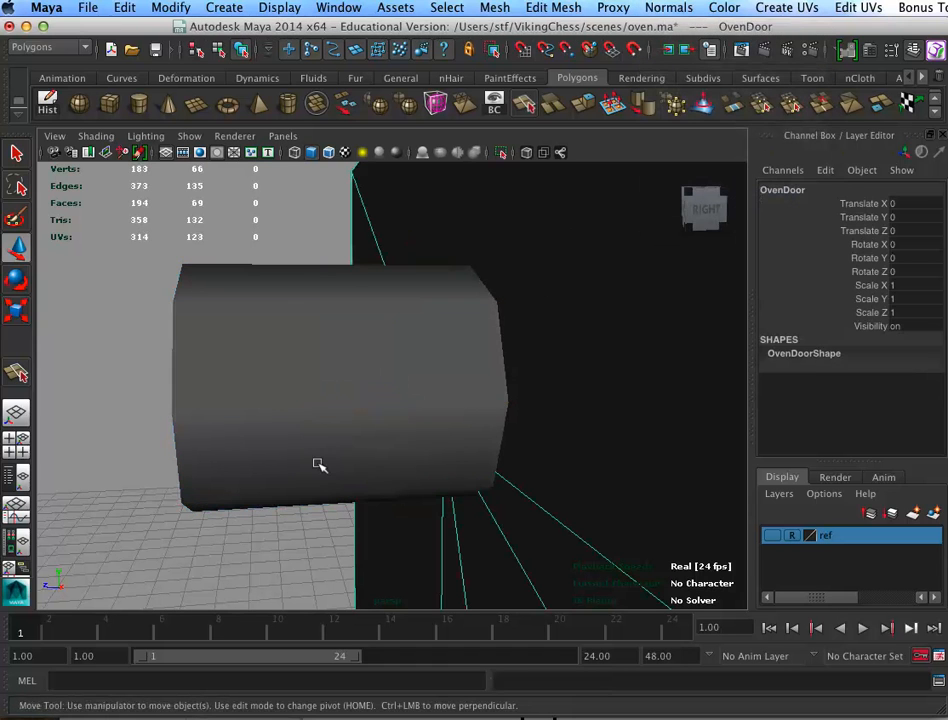
pyautogui.click(305, 443)
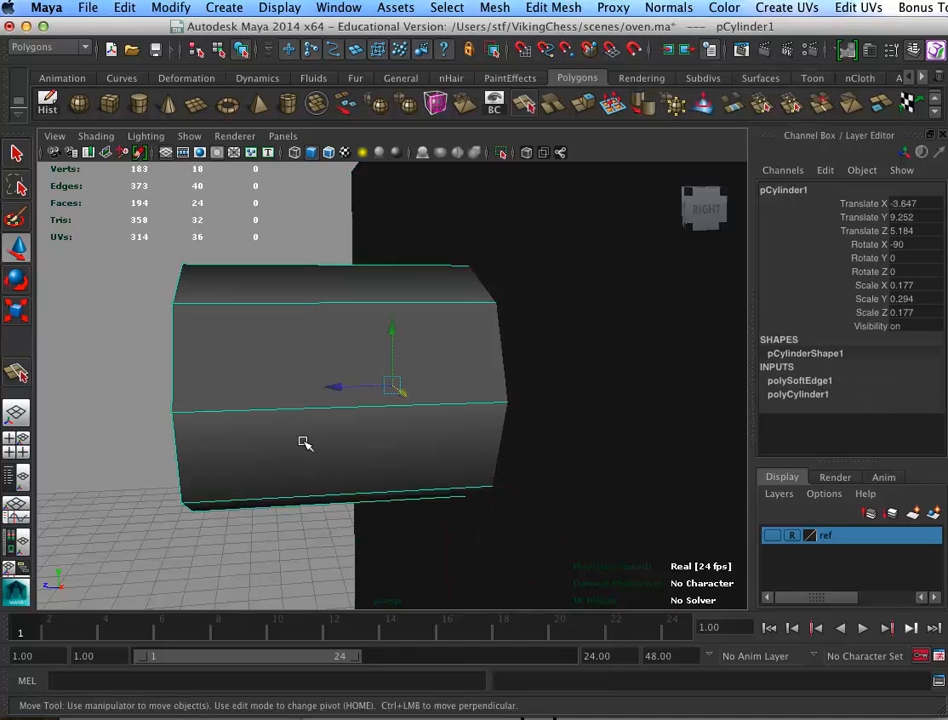
pyautogui.keyDown('alt'); pyautogui.moveTo(305, 443); pyautogui.dragTo(508, 415); pyautogui.keyUp('alt')
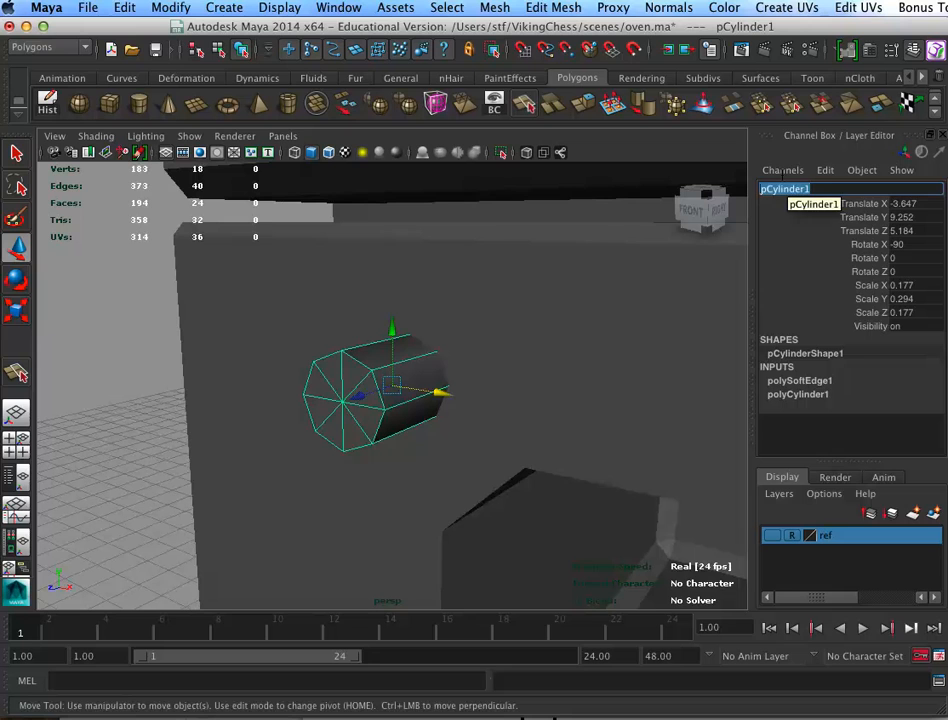
pyautogui.write('HAndle')
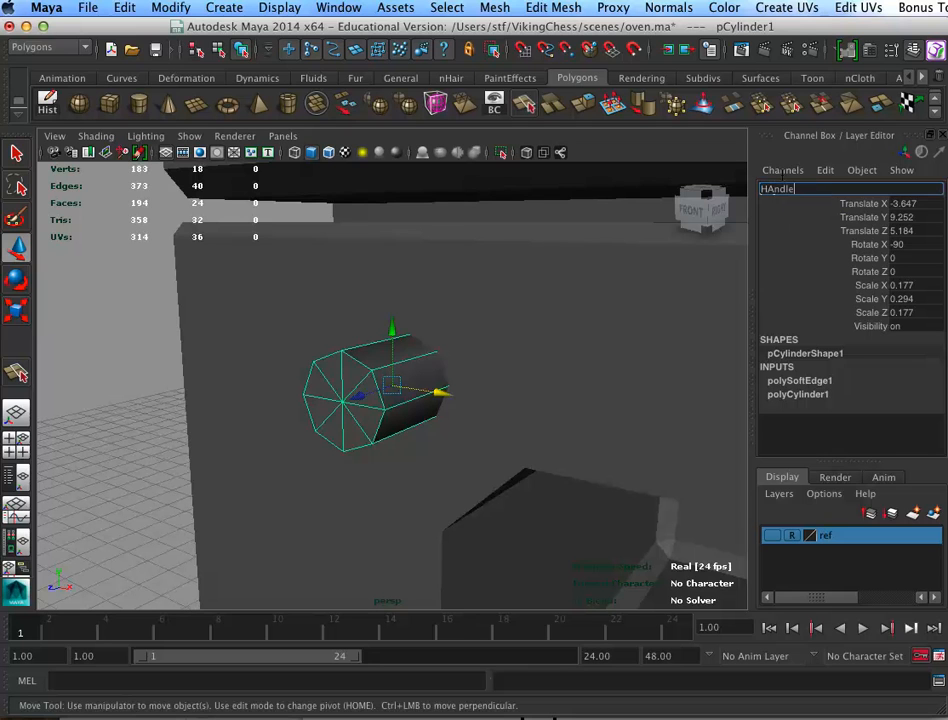
pyautogui.write('Spacer')
pyautogui.press('Return')
# Duplicate the handle spacer and move the copy to the door's right side at about Translate X 3.697
pyautogui.keyDown('alt'); pyautogui.moveTo(602, 455); pyautogui.dragTo(475, 456, button='right'); pyautogui.keyUp('alt')
pyautogui.keyDown('alt'); pyautogui.moveTo(494, 461); pyautogui.dragTo(252, 442, button='middle'); pyautogui.keyUp('alt')
pyautogui.keyDown('alt'); pyautogui.moveTo(404, 440); pyautogui.dragTo(531, 432); pyautogui.keyUp('alt')
pyautogui.hotkey('ctrl', 'd')
pyautogui.keyDown('alt'); pyautogui.moveTo(622, 478); pyautogui.dragTo(390, 425, button='right'); pyautogui.keyUp('alt')
pyautogui.moveTo(249, 368); pyautogui.dragTo(652, 381)
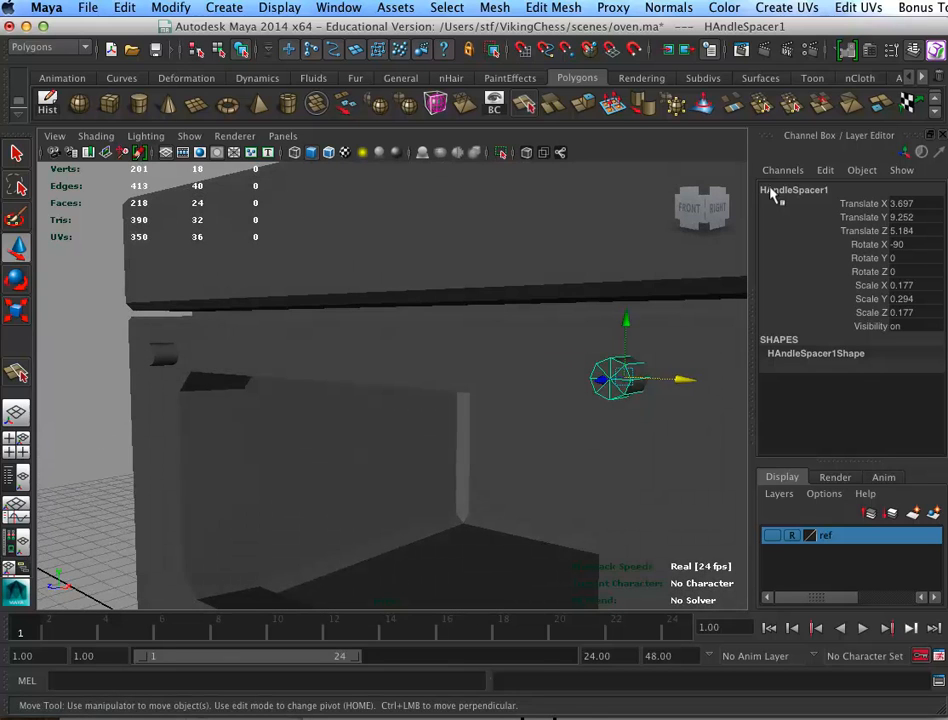
# Rename the right spacer to HAndleSpacerR and the left spacer to HAndleSpacerL
pyautogui.click(813, 188)
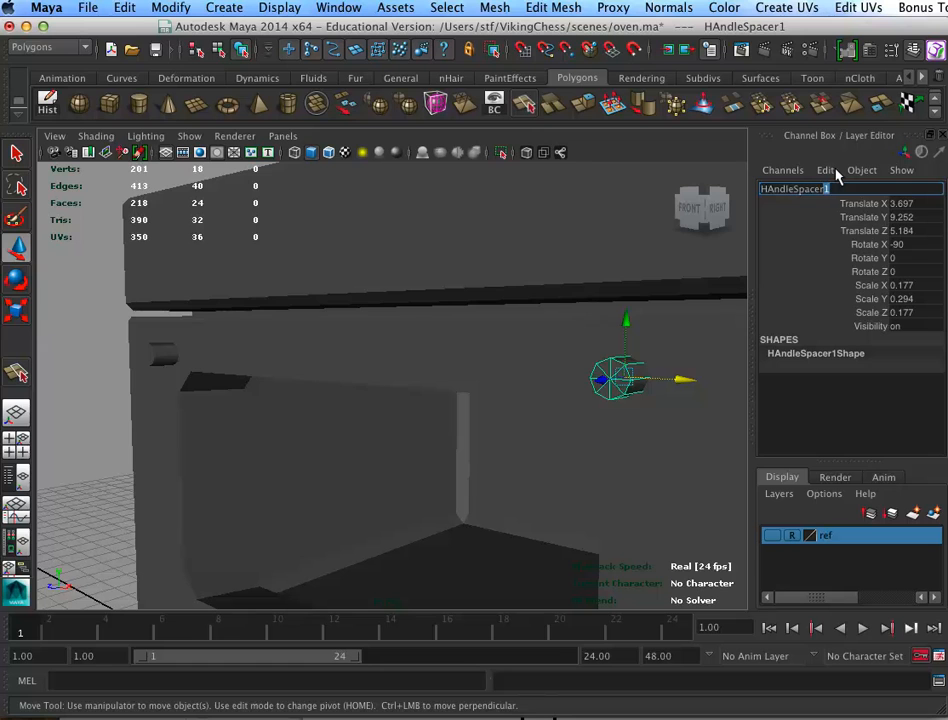
pyautogui.write('R')
pyautogui.press('Return')
pyautogui.click(154, 352)
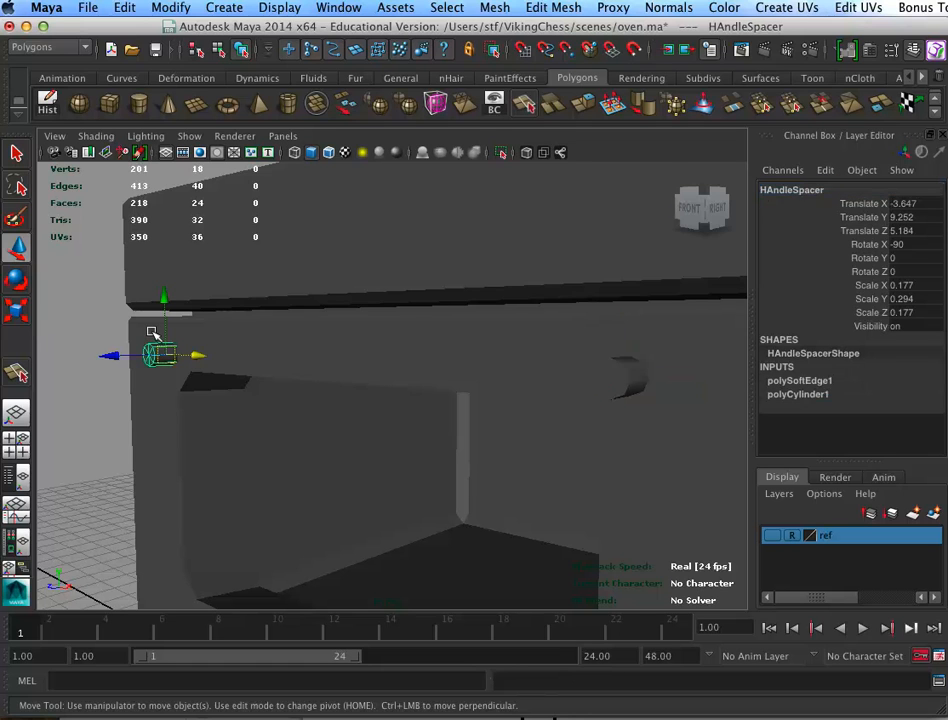
pyautogui.click(830, 189)
pyautogui.click(831, 186)
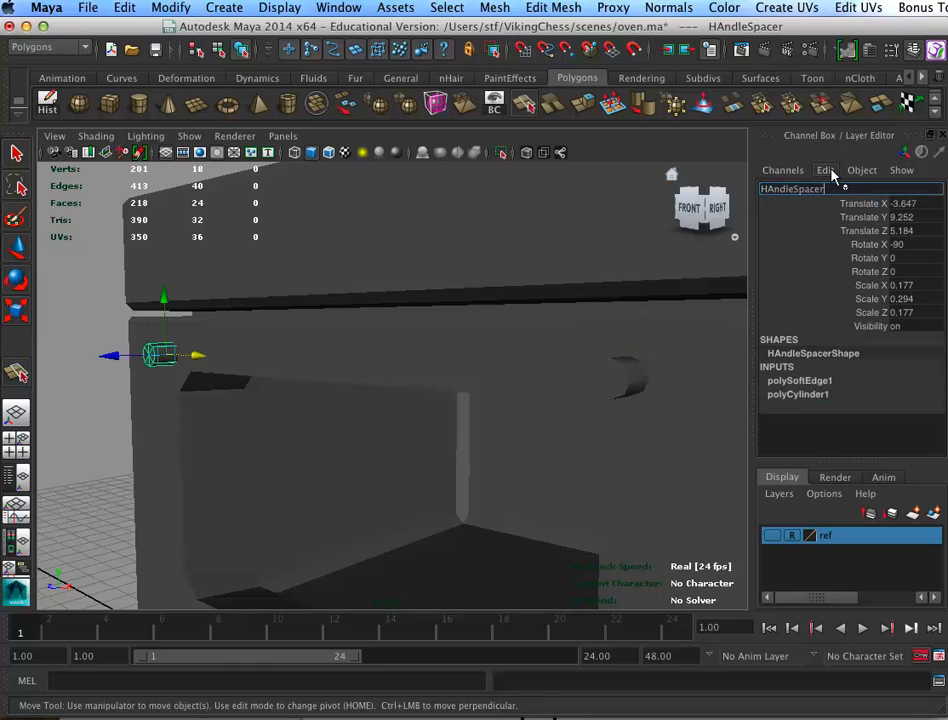
pyautogui.write('L')
pyautogui.press('Return')
# Duplicate HAndleSpacerL and move the copy forward to about Translate Z 5.629
pyautogui.keyDown('alt'); pyautogui.moveTo(520, 580); pyautogui.dragTo(580, 568); pyautogui.keyUp('alt')
pyautogui.keyDown('alt'); pyautogui.moveTo(556, 481); pyautogui.dragTo(473, 458, button='right'); pyautogui.keyUp('alt')
pyautogui.keyDown('alt'); pyautogui.moveTo(472, 454); pyautogui.dragTo(492, 449); pyautogui.keyUp('alt')
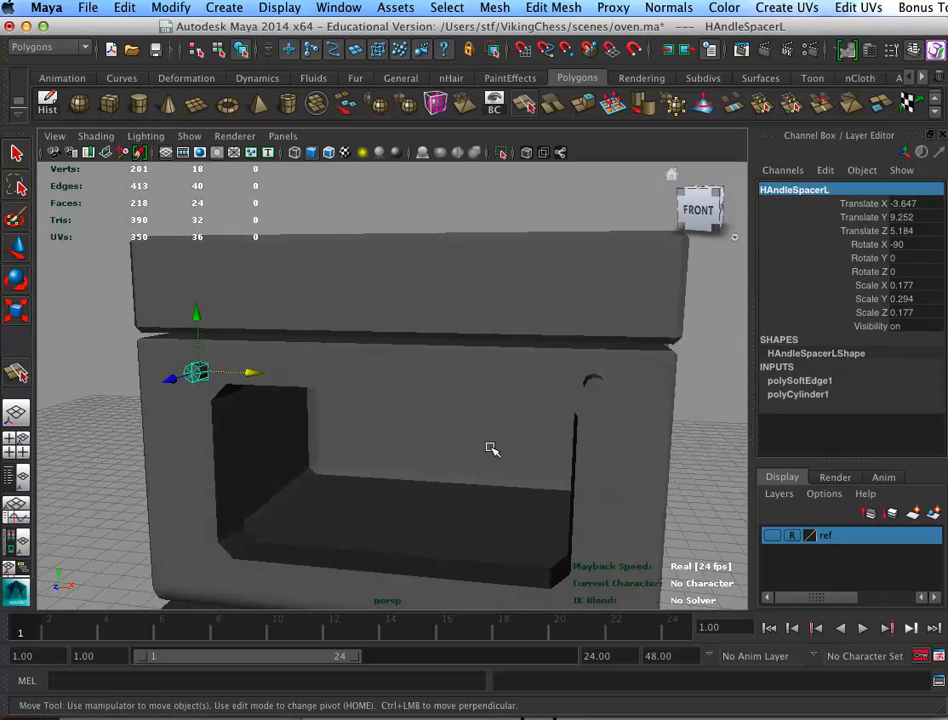
pyautogui.hotkey('ctrl', 'd')
pyautogui.moveTo(167, 366); pyautogui.dragTo(148, 379)
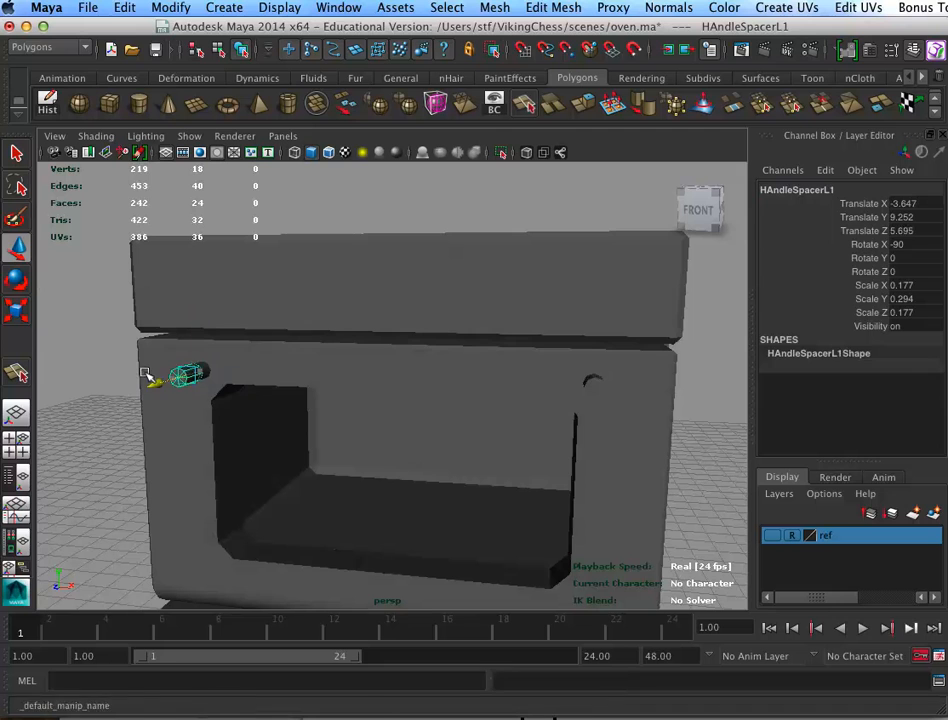
# Turn the forward spacer copy parallel to the door front by setting its Rotate Y to 90
pyautogui.press('e')
pyautogui.moveTo(233, 372); pyautogui.dragTo(137, 378)
pyautogui.click(920, 244)
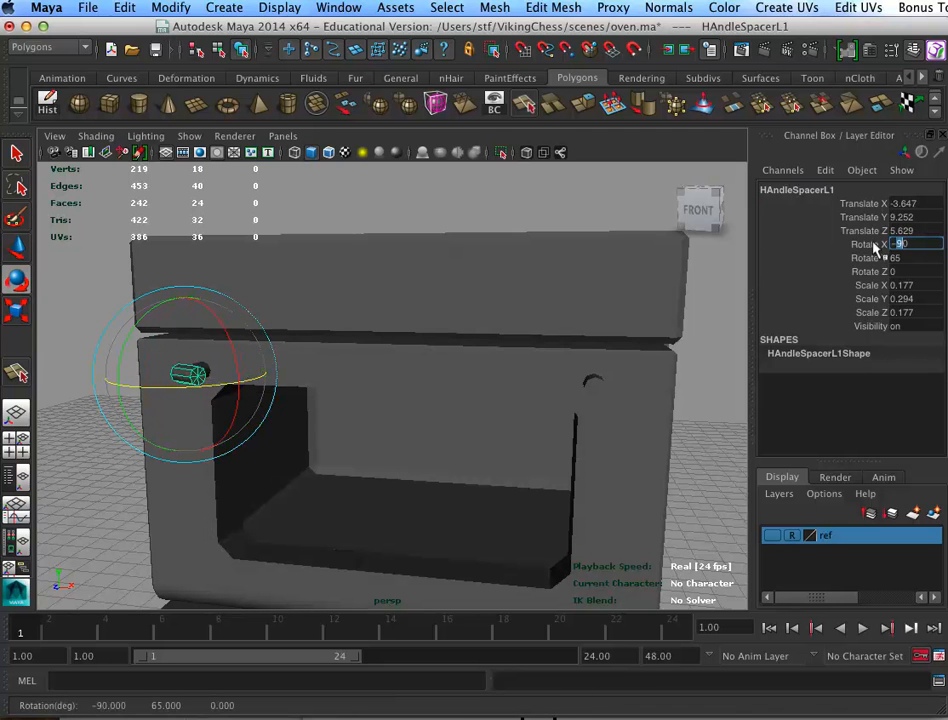
pyautogui.click(893, 257)
pyautogui.click(906, 258)
pyautogui.write('90')
pyautogui.press('Return')
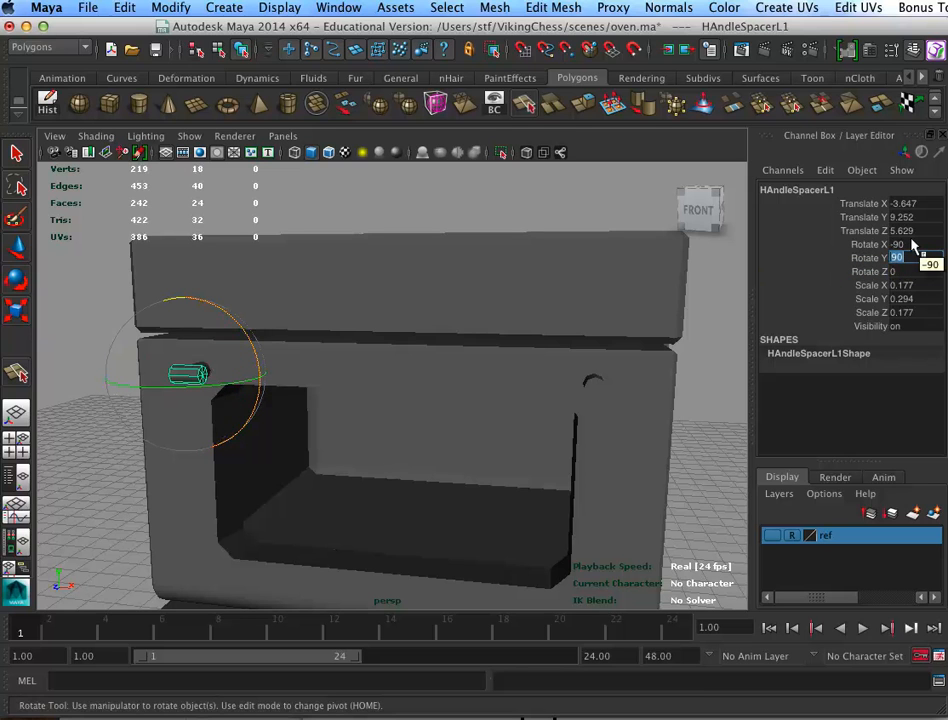
pyautogui.keyDown('alt'); pyautogui.moveTo(406, 474); pyautogui.dragTo(381, 396); pyautogui.keyUp('alt')
pyautogui.press('w')
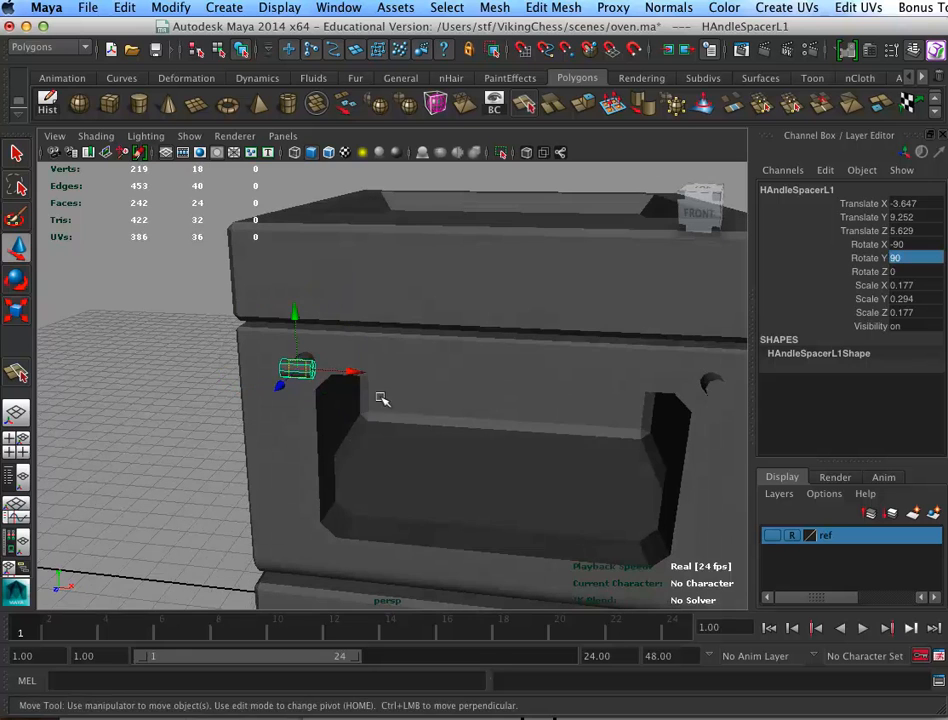
# Centre the rotated spacer copy at about Translate X 0.168 and stretch its left end vertices past the left spacer
pyautogui.moveTo(347, 360); pyautogui.dragTo(562, 383)
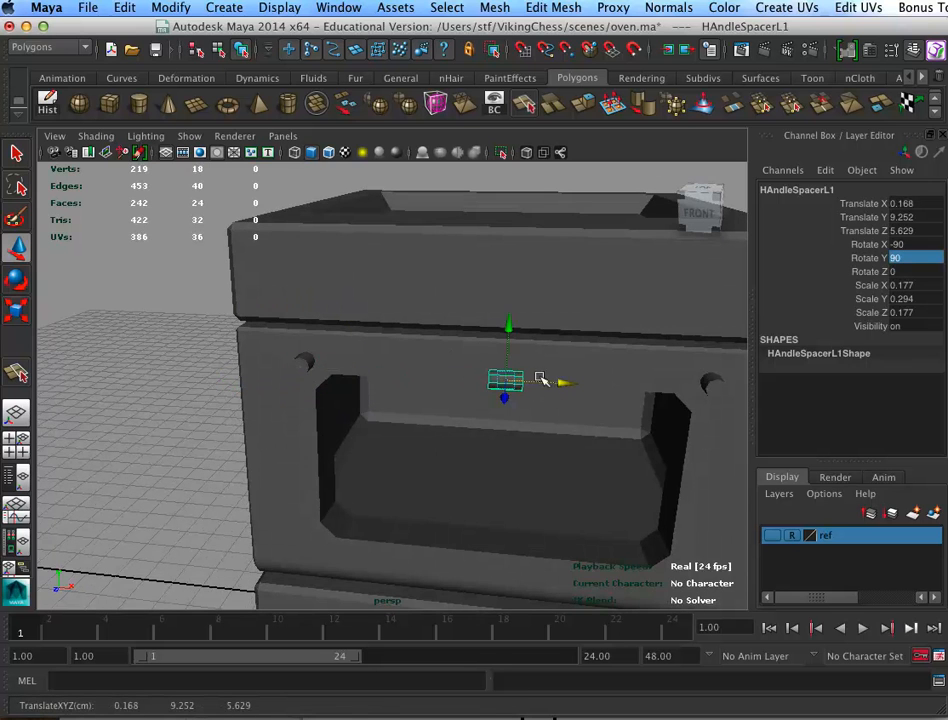
pyautogui.press('space')
pyautogui.press('space')
pyautogui.keyDown('alt'); pyautogui.moveTo(328, 493); pyautogui.dragTo(500, 470, button='right'); pyautogui.keyUp('alt')
pyautogui.click(508, 438)
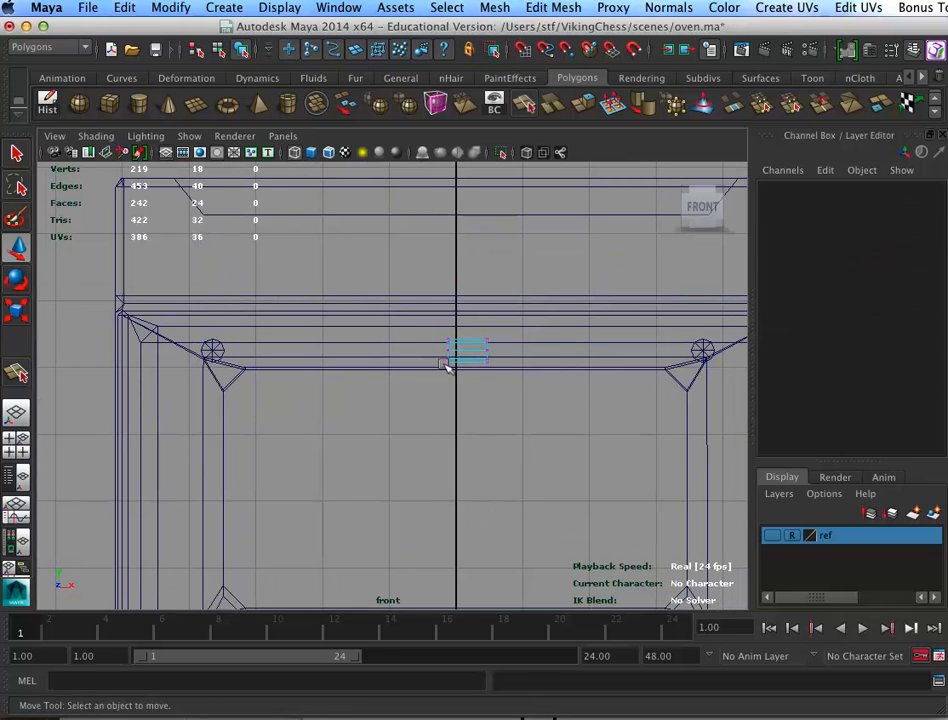
pyautogui.moveTo(474, 384); pyautogui.dragTo(484, 392)
pyautogui.moveTo(499, 347); pyautogui.dragTo(205, 348)
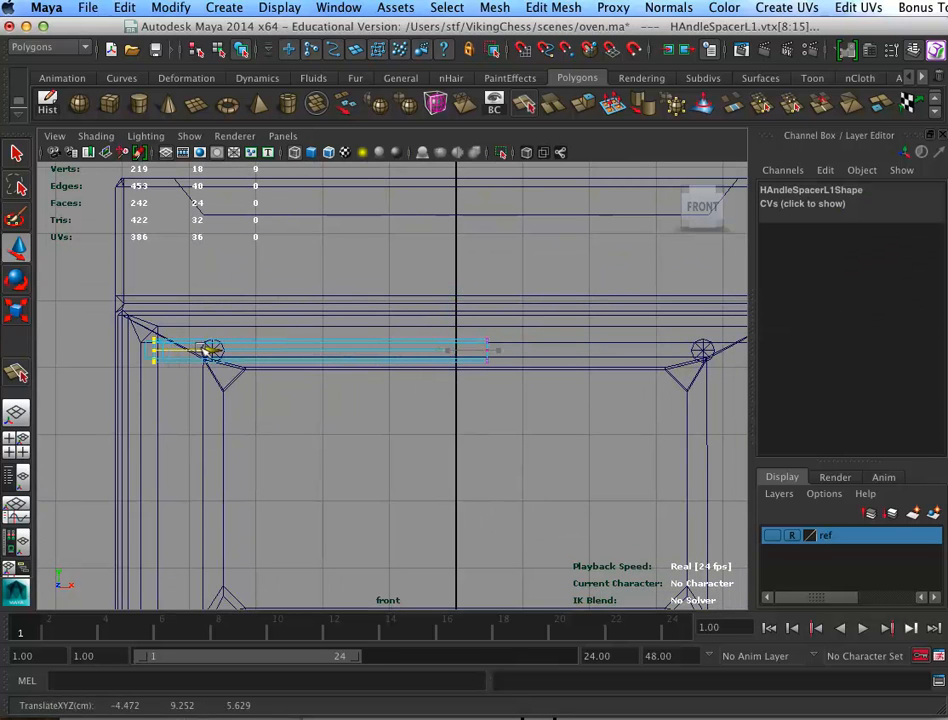
# Stretch the copy's right end vertices past the right spacer to form a long handle bar
pyautogui.moveTo(427, 328); pyautogui.dragTo(525, 400)
pyautogui.keyDown('alt'); pyautogui.moveTo(525, 400); pyautogui.dragTo(440, 345, button='middle'); pyautogui.keyUp('alt')
pyautogui.moveTo(440, 345); pyautogui.dragTo(697, 350)
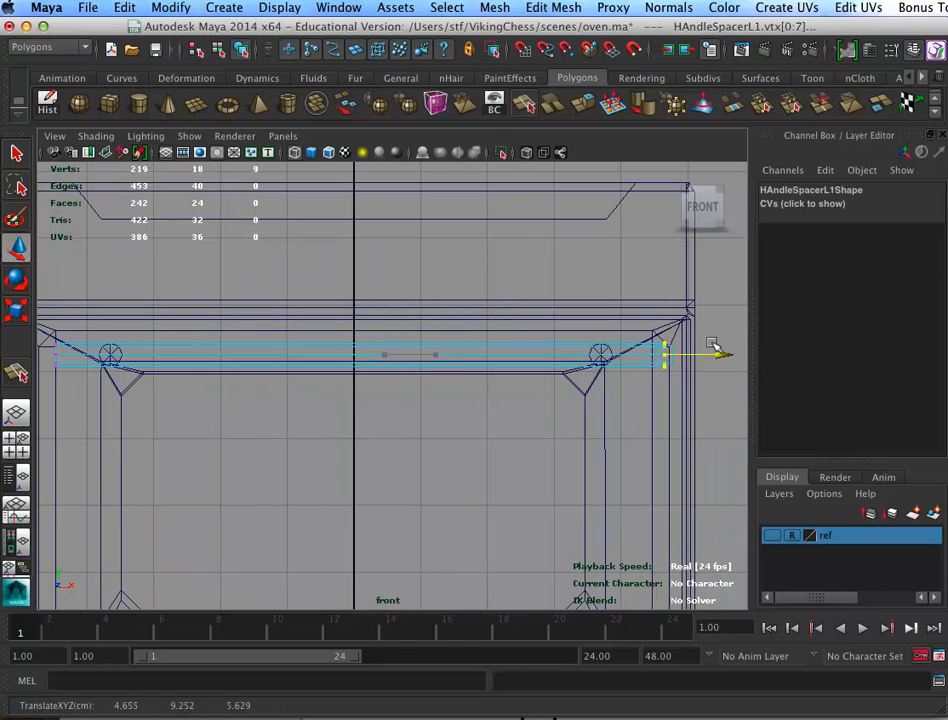
# Adjust the bar's length by scaling all its vertices and centre it across the oven door
pyautogui.keyDown('alt'); pyautogui.moveTo(616, 400); pyautogui.dragTo(681, 403, button='middle'); pyautogui.keyUp('alt')
pyautogui.moveTo(81, 301); pyautogui.dragTo(793, 409)
pyautogui.press('r')
pyautogui.moveTo(424, 345); pyautogui.dragTo(455, 326)
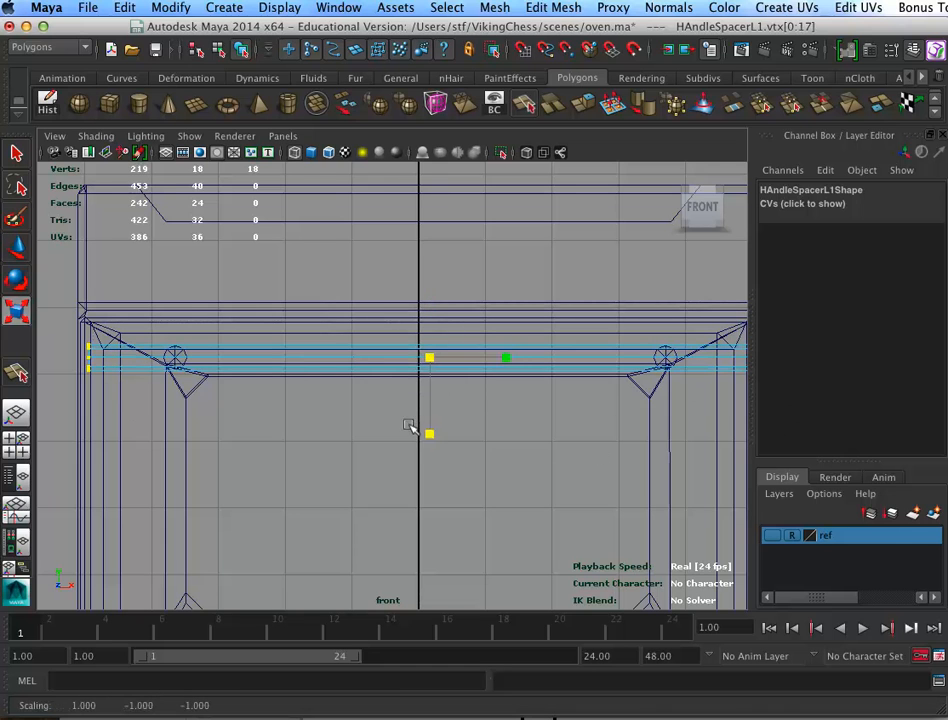
pyautogui.keyDown('alt'); pyautogui.moveTo(557, 427); pyautogui.dragTo(459, 504, button='middle'); pyautogui.keyUp('alt')
pyautogui.keyDown('alt'); pyautogui.moveTo(398, 444); pyautogui.dragTo(497, 418, button='middle'); pyautogui.keyUp('alt')
pyautogui.press('w')
pyautogui.moveTo(497, 418)
pyautogui.mouseDown()
pyautogui.moveTo(470, 398)
pyautogui.moveTo(485, 406)
pyautogui.mouseUp()
pyautogui.press('r')
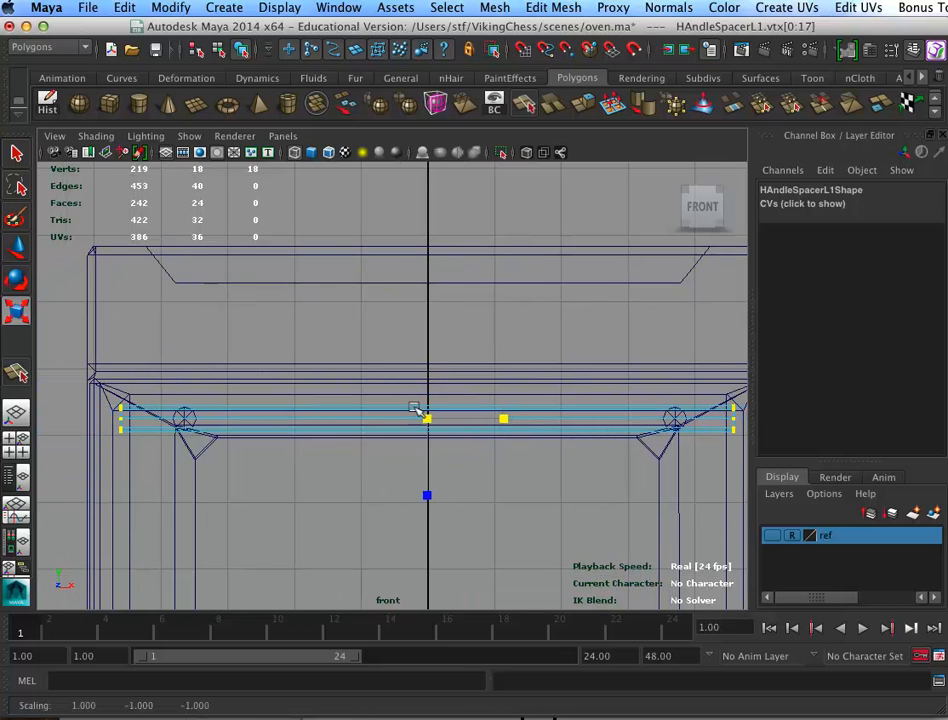
pyautogui.moveTo(416, 407); pyautogui.dragTo(440, 403)
pyautogui.moveTo(512, 418); pyautogui.dragTo(441, 420)
# Scale up the bar's cross-section to thicken it without lengthening it, and return to object mode
pyautogui.press('space')
pyautogui.press('space')
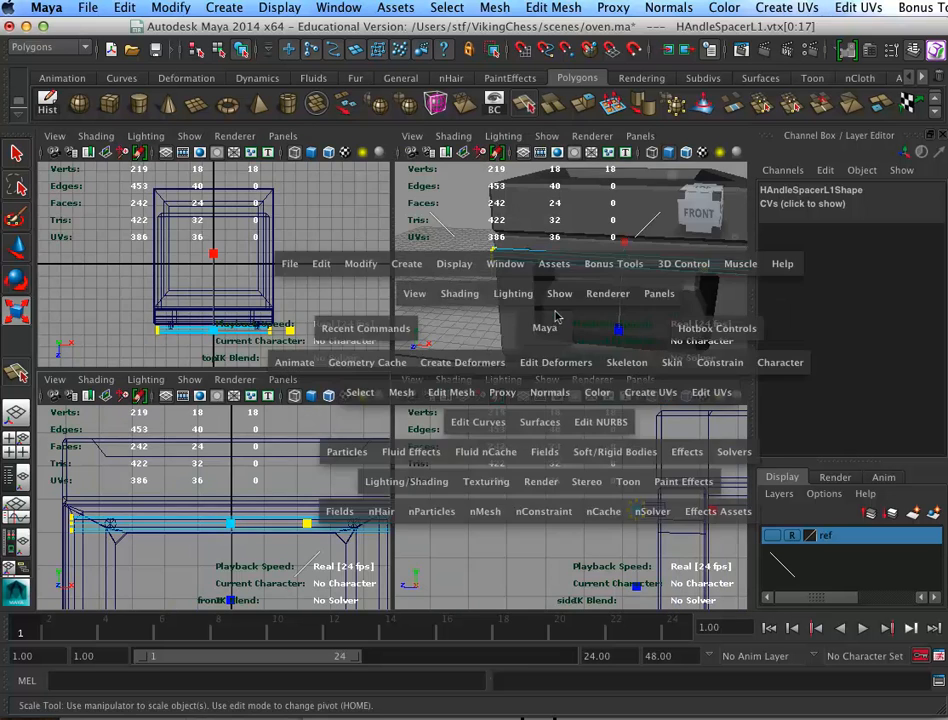
pyautogui.keyDown('alt'); pyautogui.moveTo(544, 380); pyautogui.dragTo(493, 413); pyautogui.keyUp('alt')
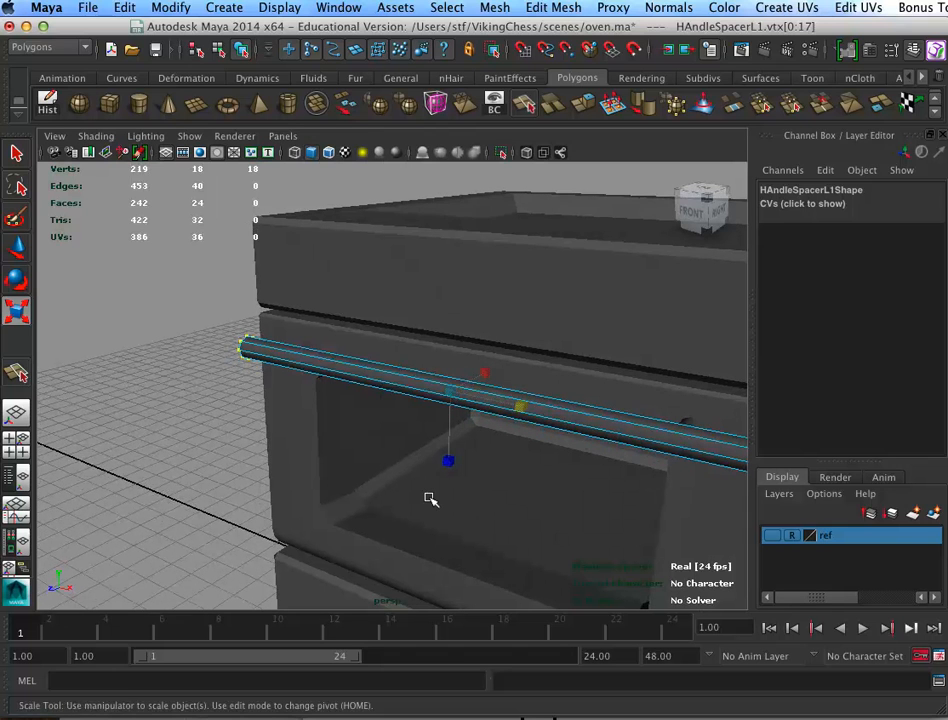
pyautogui.keyDown('ctrl'); pyautogui.moveTo(512, 396); pyautogui.dragTo(585, 362); pyautogui.keyUp('ctrl')
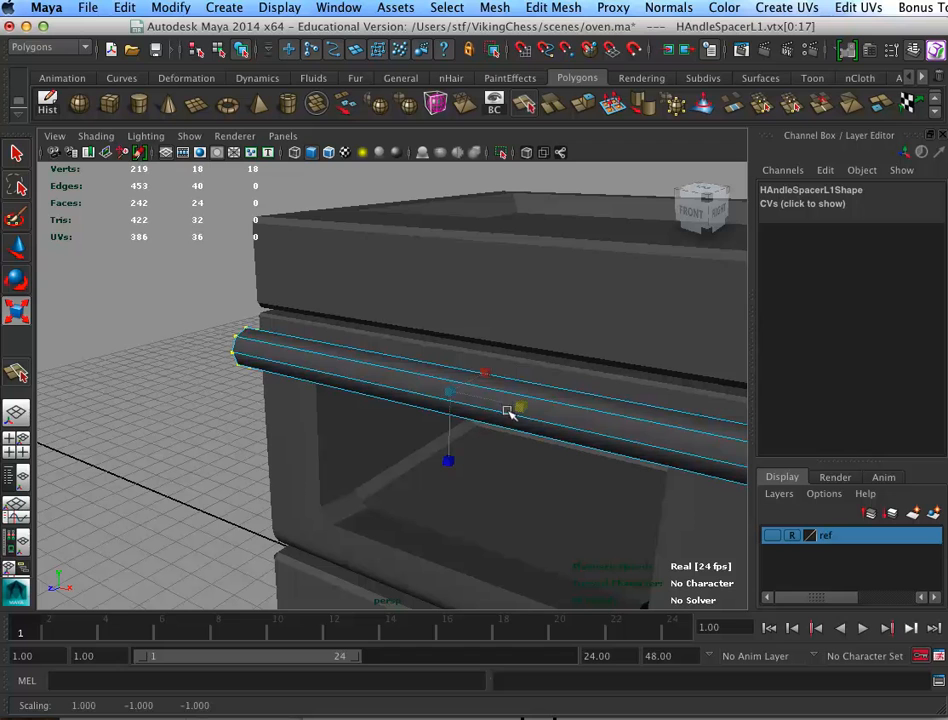
pyautogui.moveTo(512, 396)
pyautogui.keyDown('ctrl'); pyautogui.mouseDown()
pyautogui.moveTo(557, 404)
pyautogui.moveTo(491, 402)
pyautogui.moveTo(542, 396)
pyautogui.moveTo(562, 411)
pyautogui.moveTo(493, 383)
pyautogui.moveTo(592, 424)
pyautogui.moveTo(518, 404)
pyautogui.moveTo(547, 414)
pyautogui.moveTo(514, 400)
pyautogui.moveTo(527, 407)
pyautogui.moveTo(506, 381)
pyautogui.mouseUp(); pyautogui.keyUp('ctrl')
pyautogui.keyDown('alt'); pyautogui.moveTo(550, 453); pyautogui.dragTo(585, 435); pyautogui.keyUp('alt')
pyautogui.press('F8')
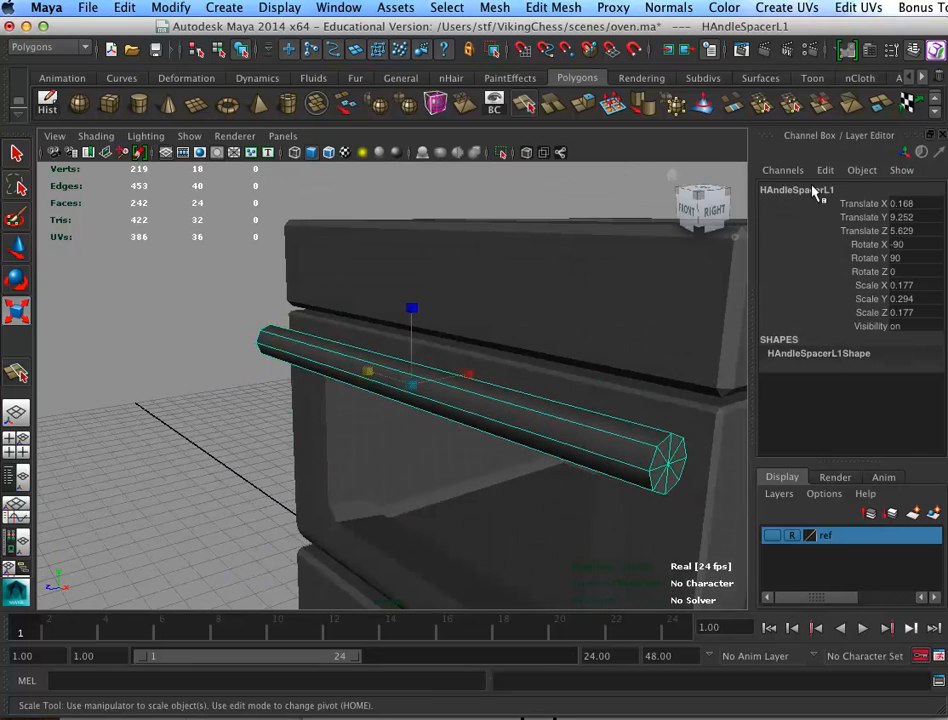
# Rename the handle bar object to HAndle
pyautogui.doubleClick(812, 188)
pyautogui.press('w')
pyautogui.moveTo(793, 189); pyautogui.dragTo(806, 189)
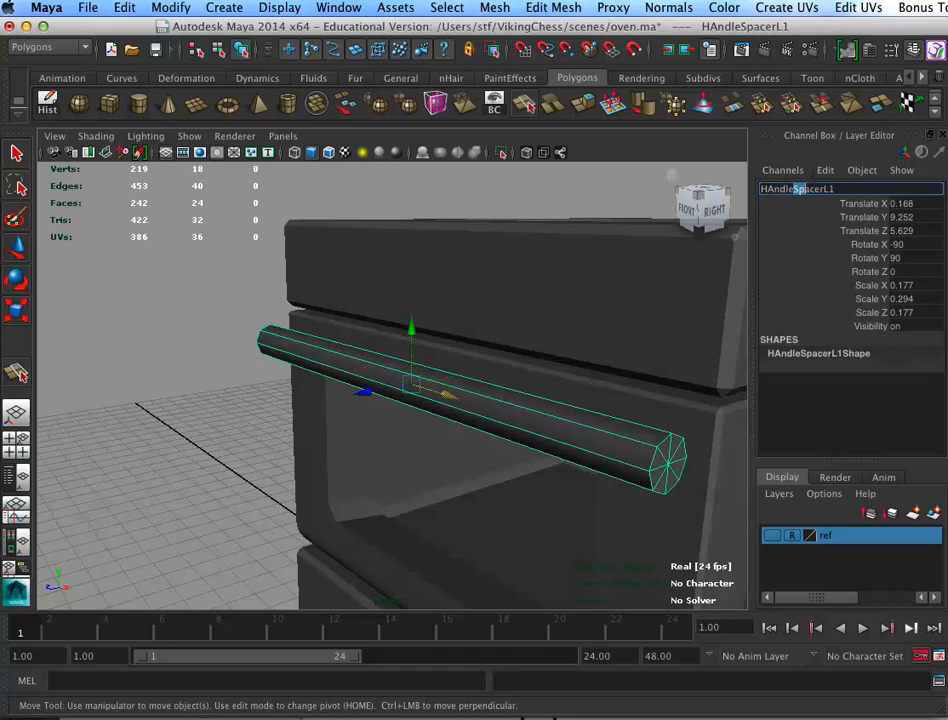
pyautogui.press('Return')
# Group HAndle, HAndleSpacerL, HAndleSpacerR and OvenDoor together, adding the door to the selection through the Hypergraph hierarchy
pyautogui.keyDown('alt'); pyautogui.moveTo(525, 505); pyautogui.dragTo(461, 451); pyautogui.keyUp('alt')
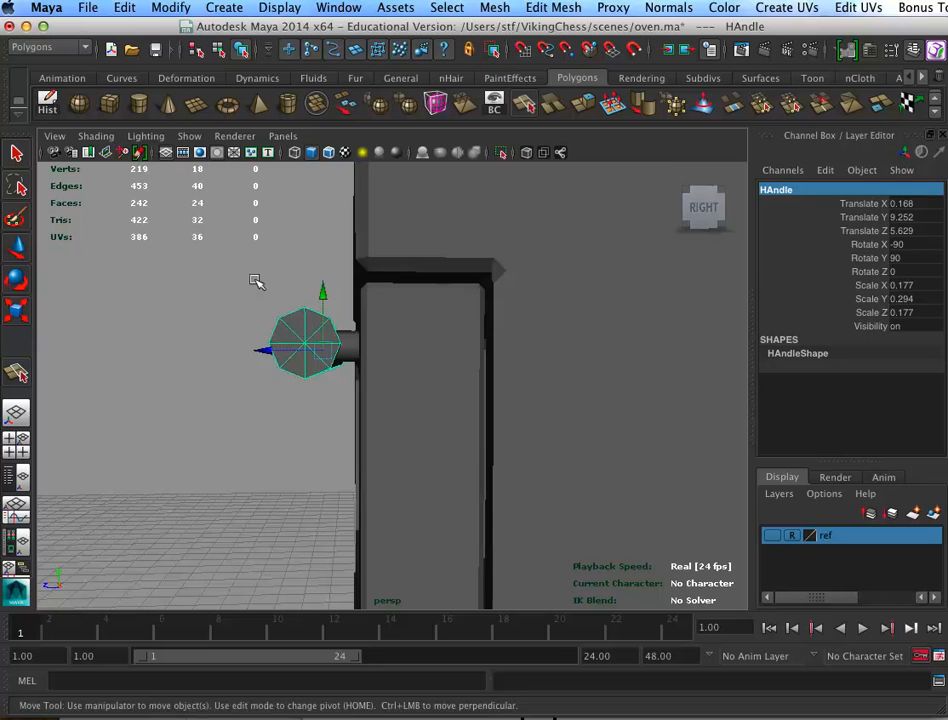
pyautogui.moveTo(332, 372); pyautogui.dragTo(344, 383)
pyautogui.press('r')
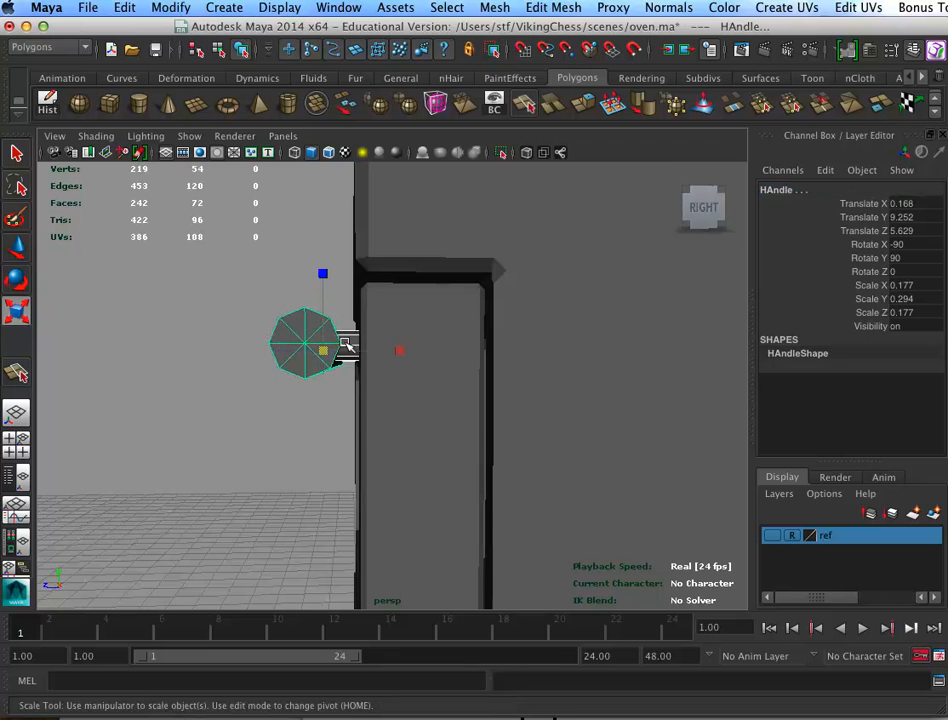
pyautogui.click(338, 7)
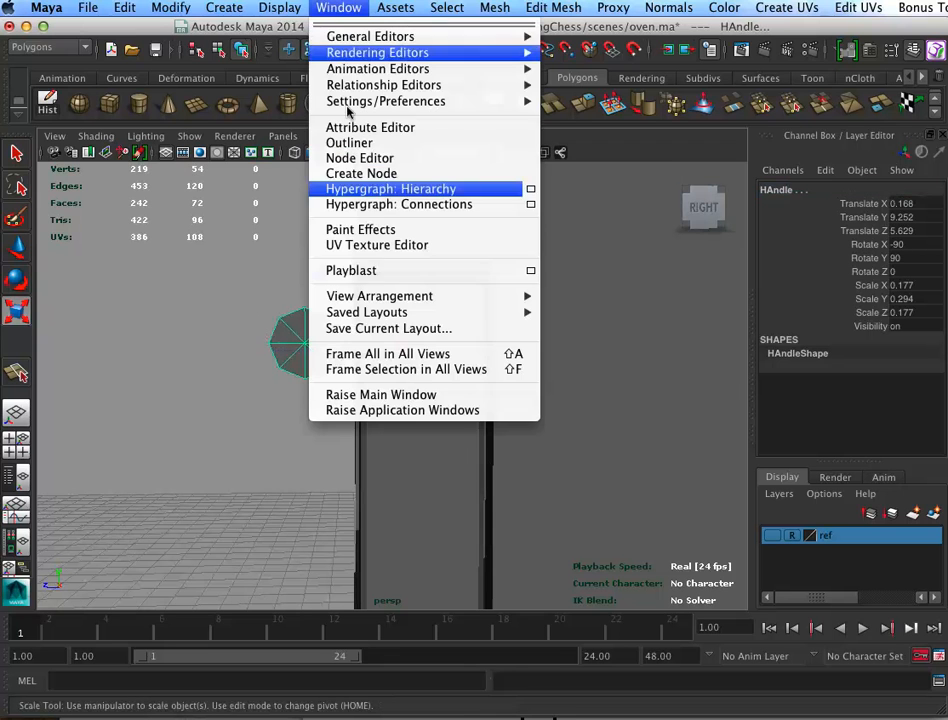
pyautogui.click(420, 190)
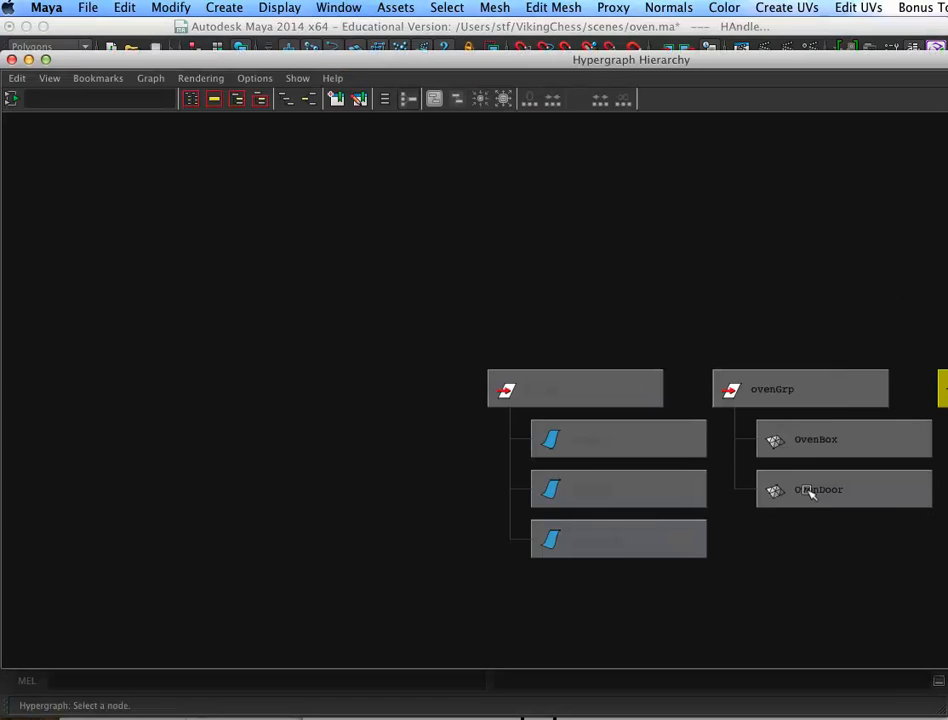
pyautogui.press('f')
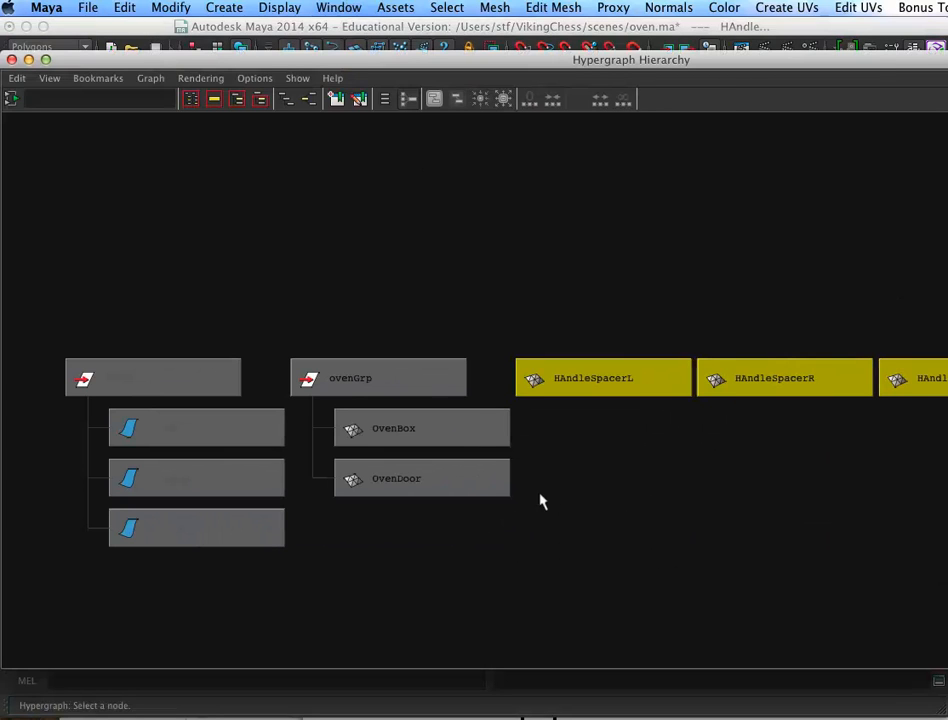
pyautogui.moveTo(465, 463)
pyautogui.keyDown('shift'); pyautogui.mouseDown()
pyautogui.moveTo(472, 478)
pyautogui.moveTo(455, 474)
pyautogui.mouseUp(); pyautogui.keyUp('shift')
pyautogui.hotkey('ctrl', 'g')
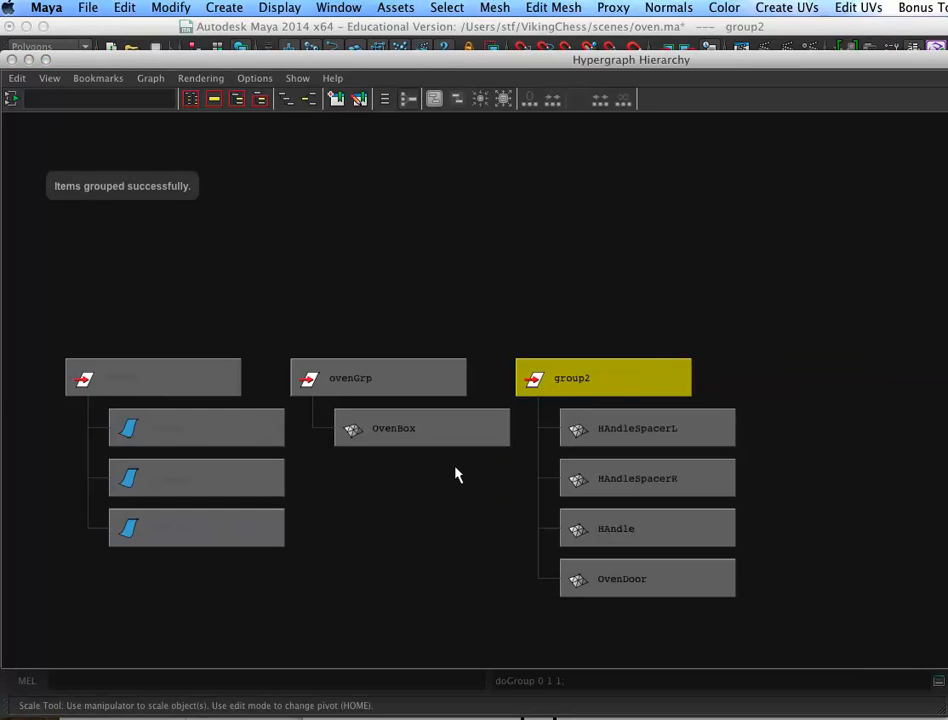
# Parent the new door and handle group under ovenGrp and rename it DoorGrp
pyautogui.moveTo(614, 370); pyautogui.dragTo(442, 380, button='middle')
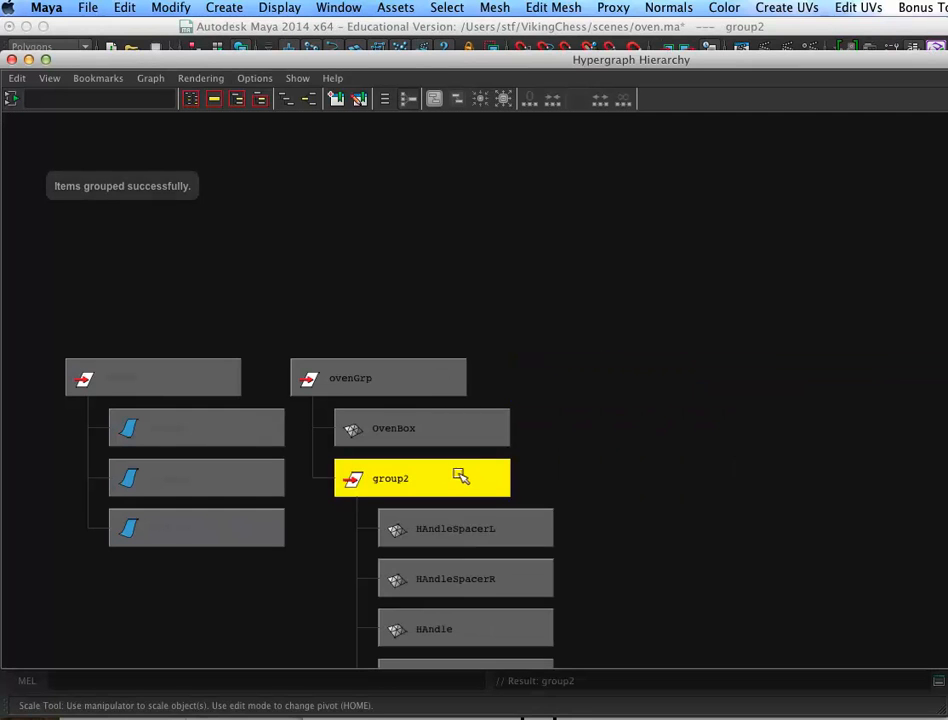
pyautogui.moveTo(620, 60); pyautogui.dragTo(785, 500)
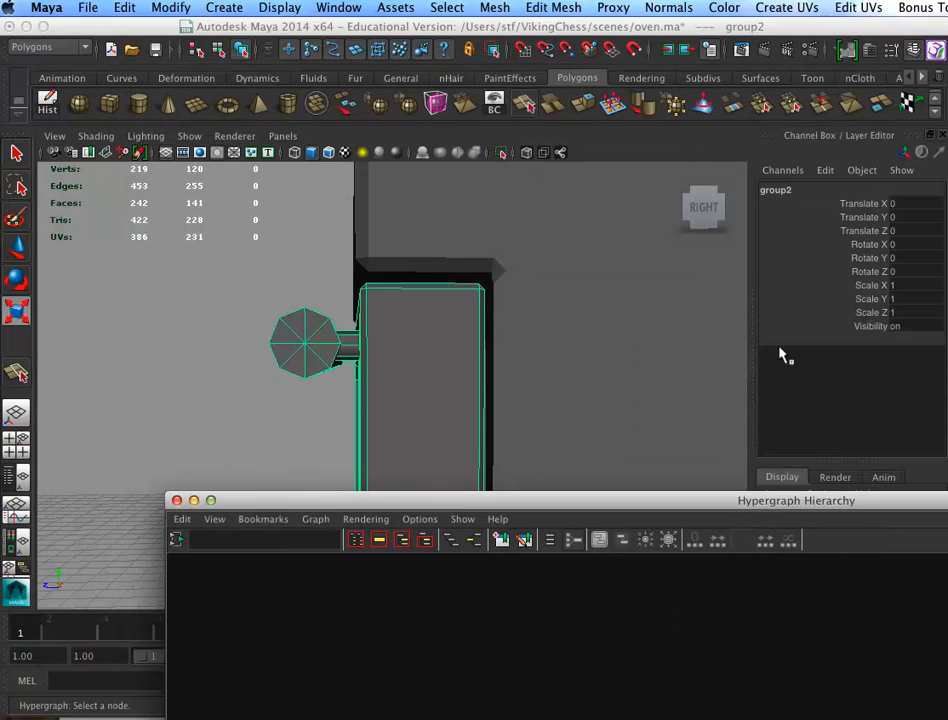
pyautogui.doubleClick(790, 189)
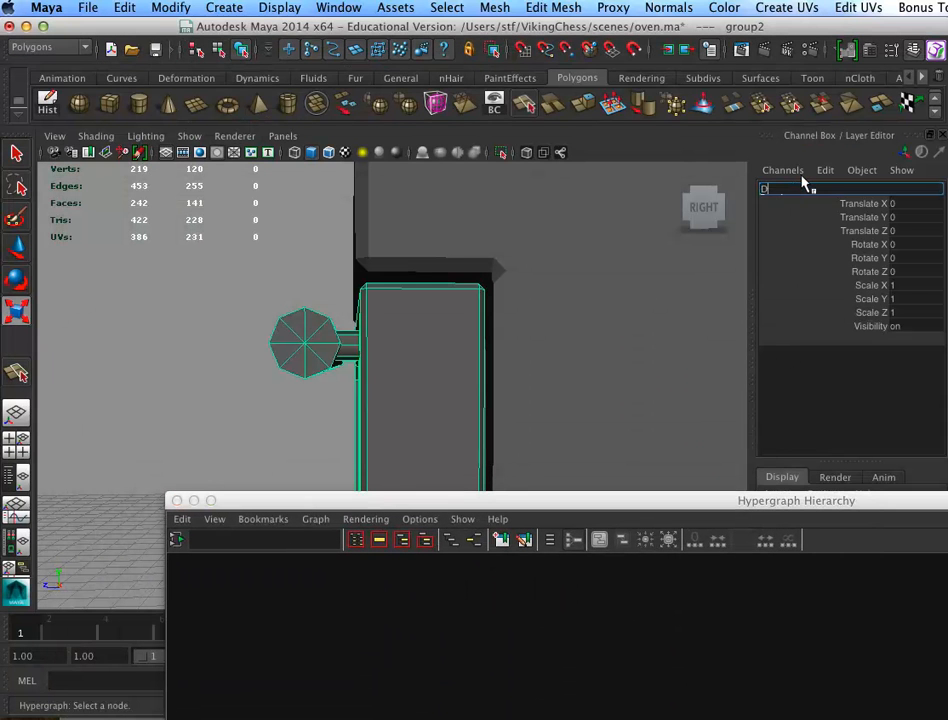
pyautogui.press('Return')
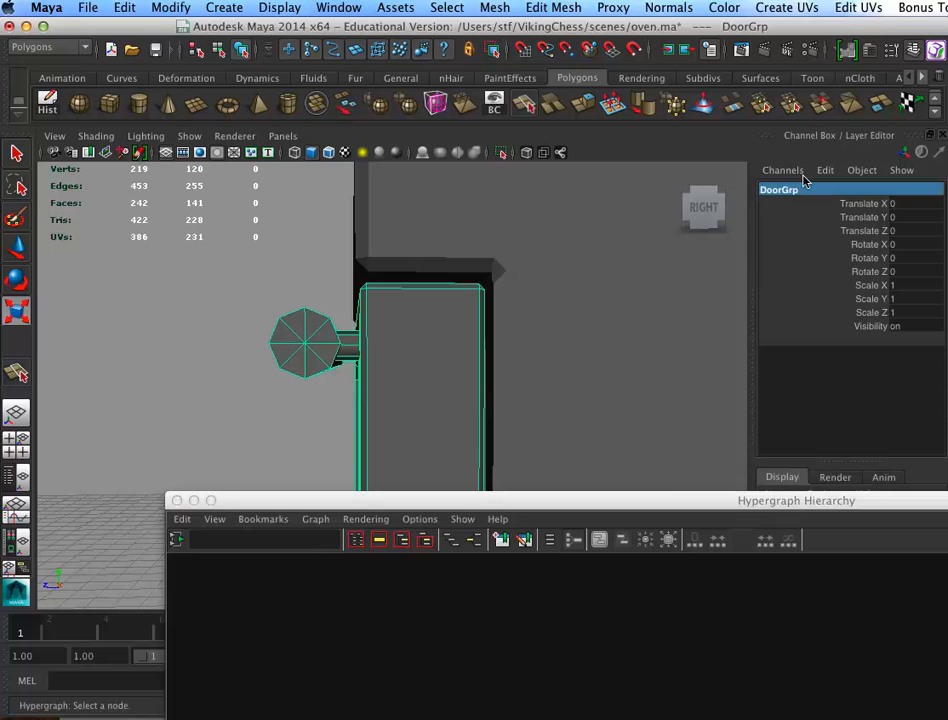
# In the side view, move DoorGrp's pivot to the door's lower hinge area, at about Y 4.5, Z 4.4
pyautogui.moveTo(670, 495); pyautogui.dragTo(947, 78)
pyautogui.keyDown('alt'); pyautogui.moveTo(947, 370); pyautogui.dragTo(797, 206, button='middle'); pyautogui.keyUp('alt')
pyautogui.keyDown('alt'); pyautogui.moveTo(880, 344); pyautogui.dragTo(796, 420, button='right'); pyautogui.keyUp('alt')
pyautogui.keyDown('alt'); pyautogui.moveTo(424, 491); pyautogui.dragTo(314, 400, button='right'); pyautogui.keyUp('alt')
pyautogui.keyDown('alt'); pyautogui.moveTo(460, 504); pyautogui.dragTo(417, 419, button='middle'); pyautogui.keyUp('alt')
pyautogui.moveTo(434, 427)
pyautogui.keyDown('alt'); pyautogui.mouseDown()
pyautogui.moveTo(449, 434)
pyautogui.moveTo(427, 427)
pyautogui.mouseUp(); pyautogui.keyUp('alt')
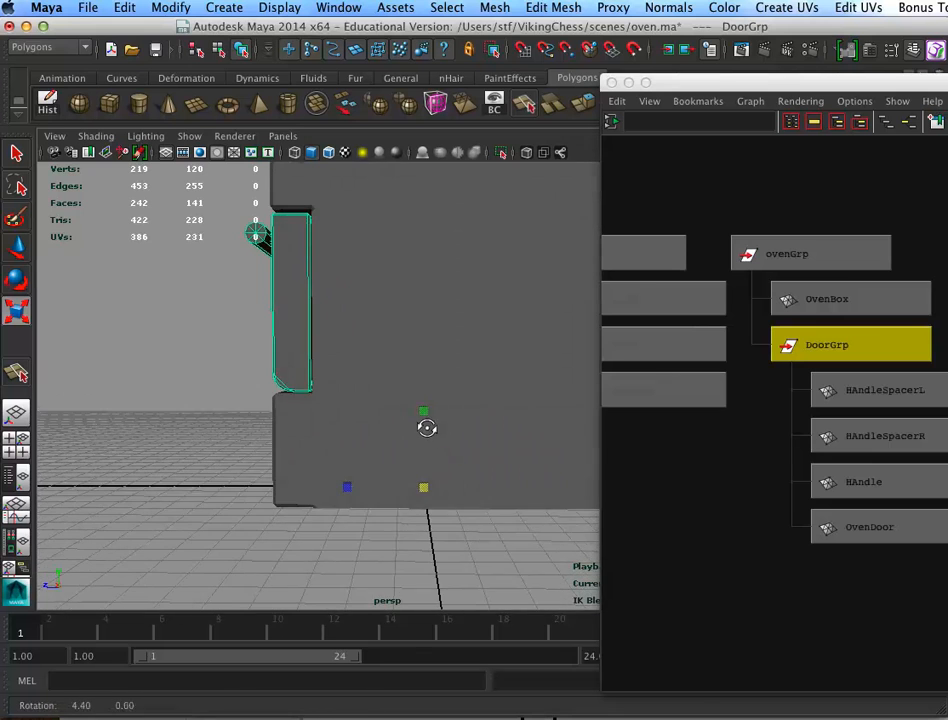
pyautogui.press('space')
pyautogui.moveTo(724, 84); pyautogui.dragTo(947, 118)
pyautogui.press('space')
pyautogui.keyDown('alt'); pyautogui.moveTo(588, 550); pyautogui.dragTo(497, 364, button='middle'); pyautogui.keyUp('alt')
pyautogui.keyDown('alt'); pyautogui.moveTo(497, 364); pyautogui.dragTo(380, 226, button='right'); pyautogui.keyUp('alt')
pyautogui.keyDown('alt'); pyautogui.moveTo(588, 496); pyautogui.dragTo(363, 327, button='middle'); pyautogui.keyUp('alt')
pyautogui.keyDown('alt'); pyautogui.moveTo(456, 408); pyautogui.dragTo(303, 380, button='right'); pyautogui.keyUp('alt')
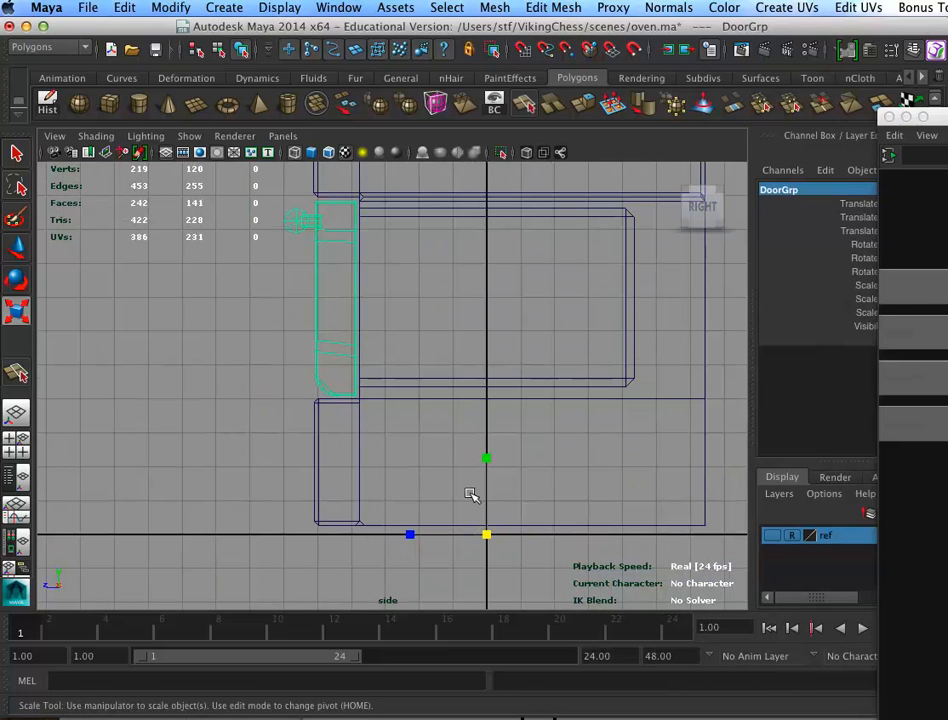
pyautogui.press('g')
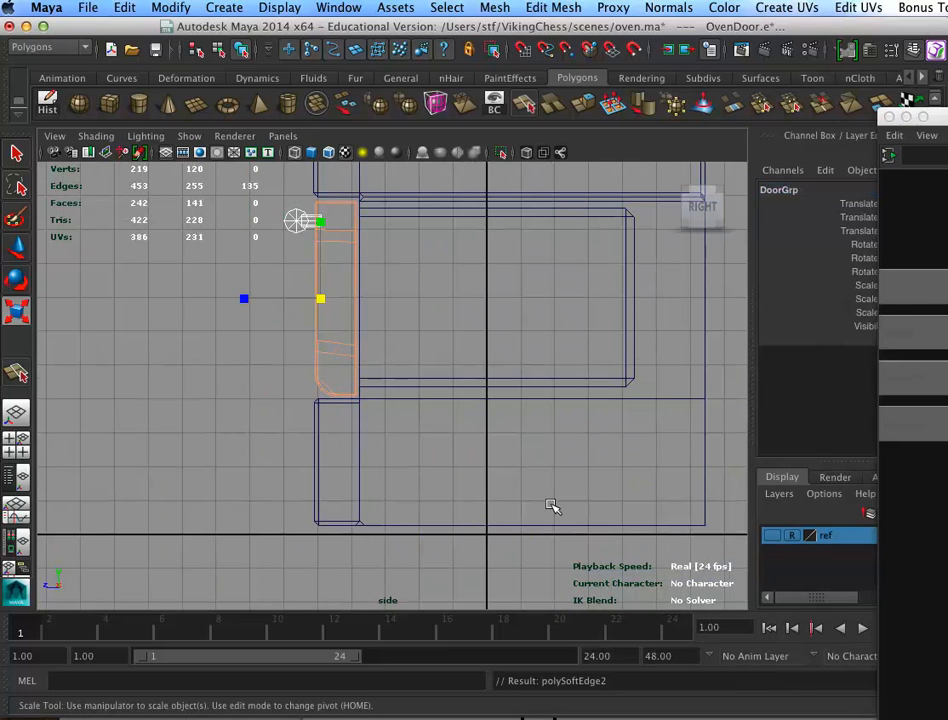
pyautogui.press('z')
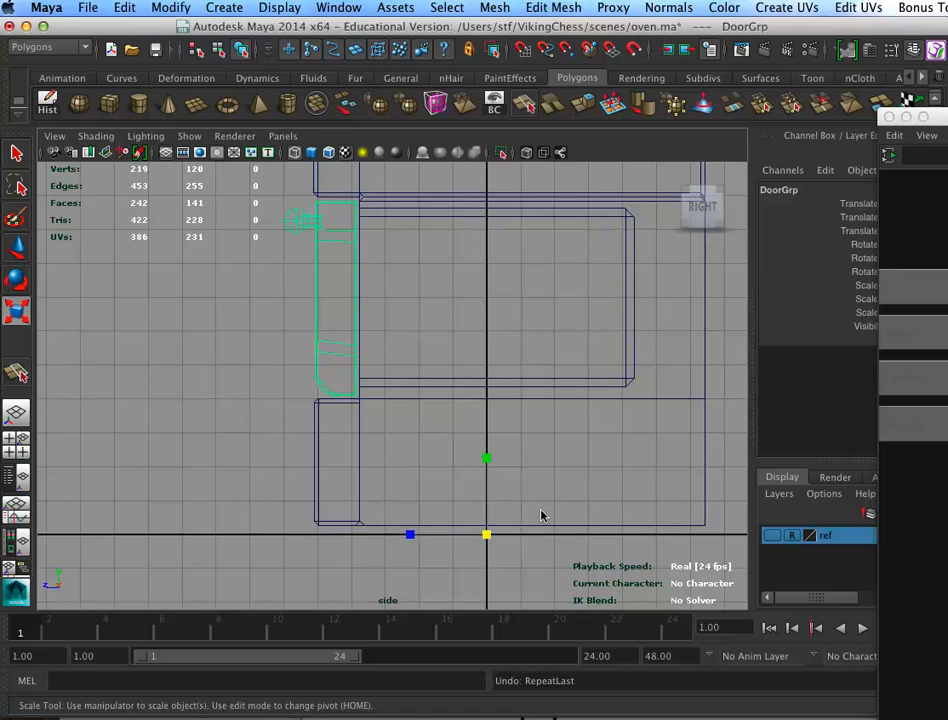
pyautogui.press('Home')
pyautogui.moveTo(492, 521); pyautogui.dragTo(328, 370)
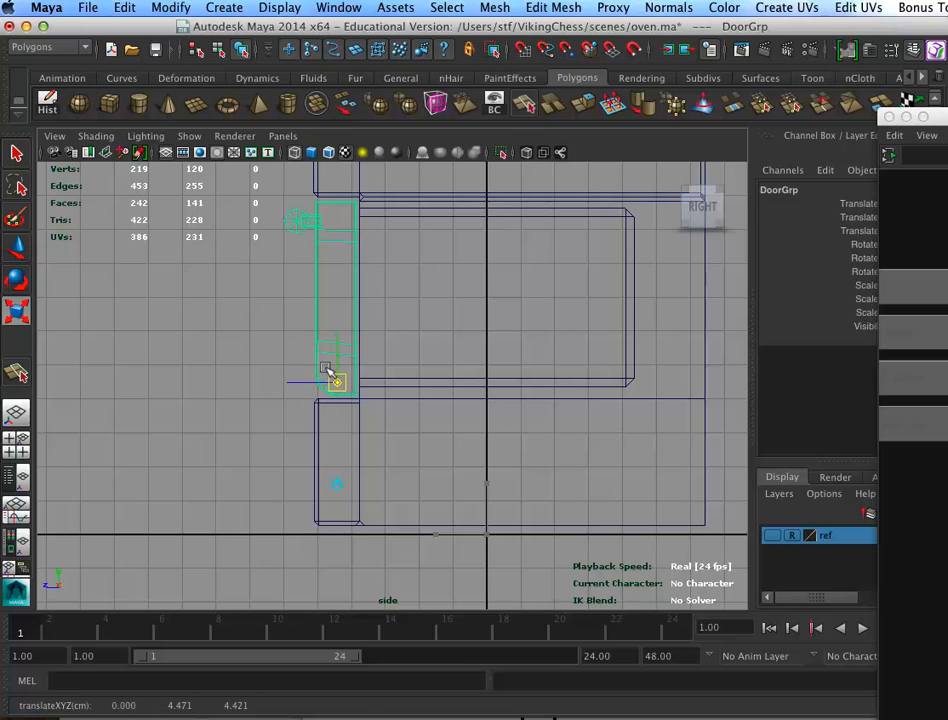
pyautogui.press('Home')
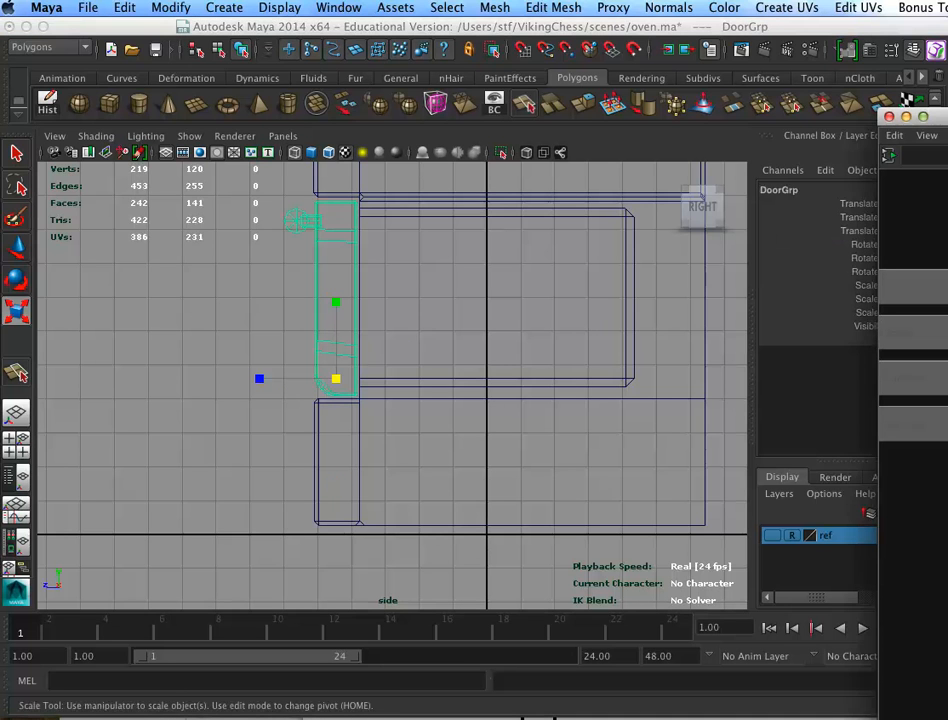
# Try rotating DoorGrp open 70 degrees about its hinge pivot, and undo the rotation
pyautogui.click(16, 280)
pyautogui.moveTo(394, 328); pyautogui.dragTo(312, 270)
pyautogui.hotkey('ctrl', 'z')
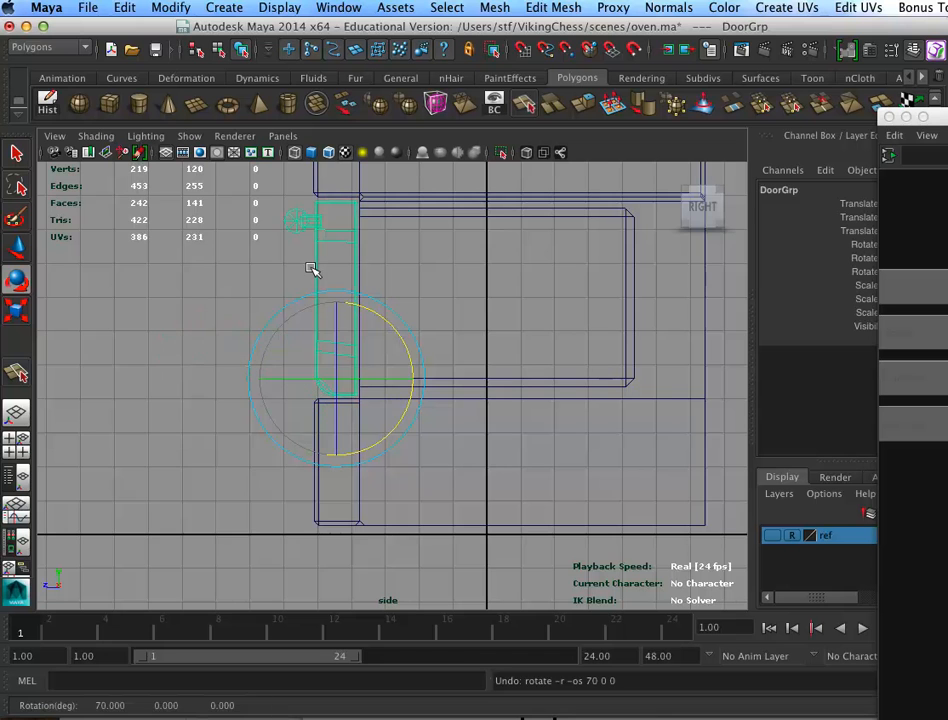
pyautogui.keyDown('alt'); pyautogui.moveTo(551, 345); pyautogui.dragTo(511, 398, button='middle'); pyautogui.keyUp('alt')
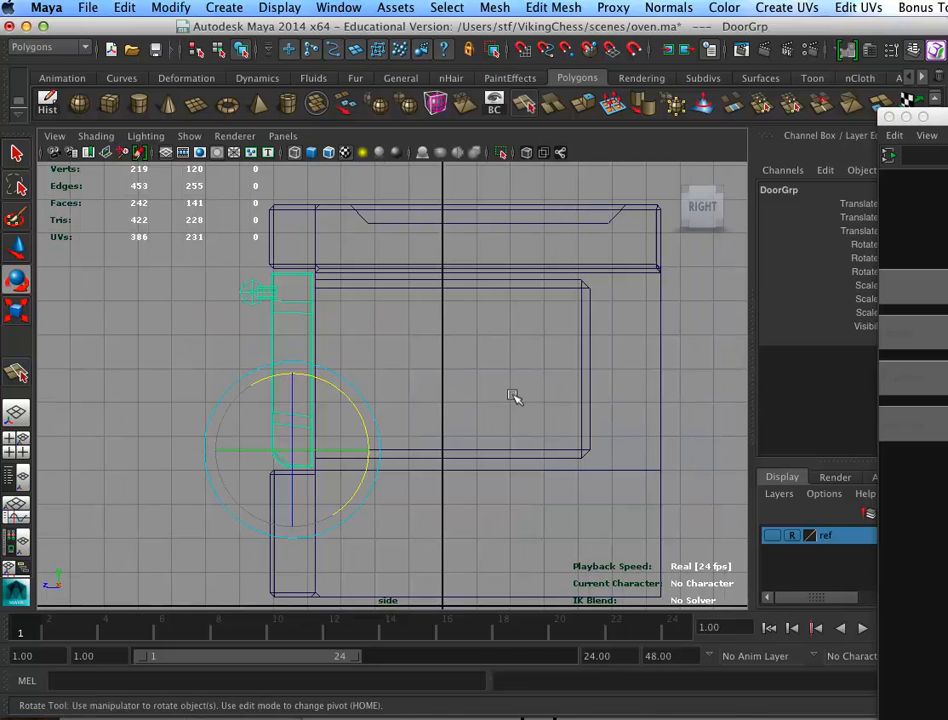
# Close the floating editor window and save the oven scene from the full-size perspective view
pyautogui.click(889, 117)
pyautogui.click(525, 385)
pyautogui.press('space')
pyautogui.press('space')
pyautogui.keyDown('alt'); pyautogui.moveTo(549, 332); pyautogui.dragTo(567, 353); pyautogui.keyUp('alt')
pyautogui.press('space')
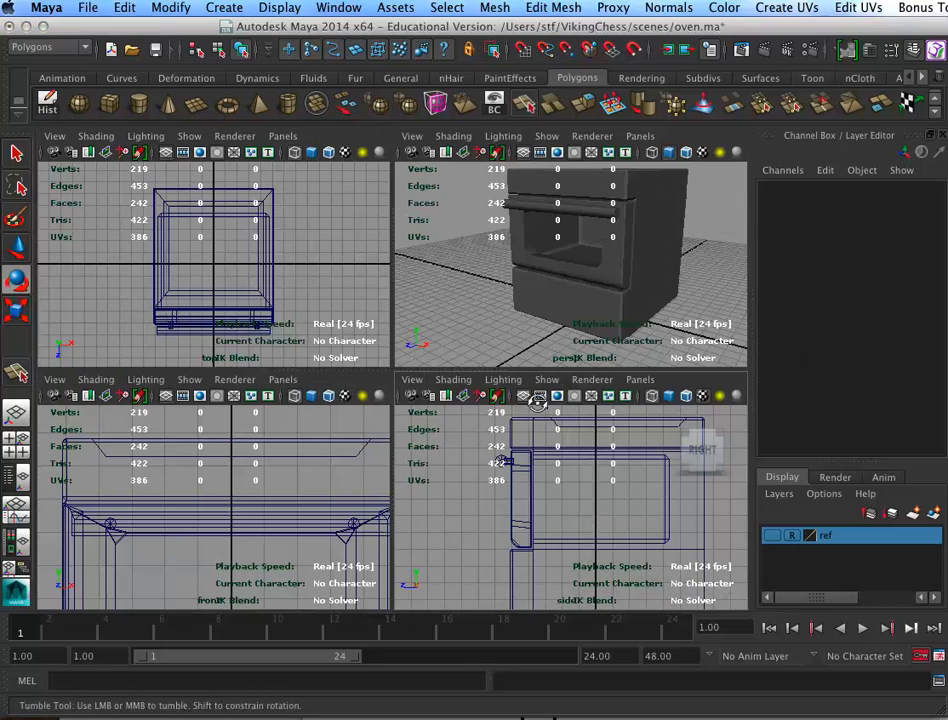
pyautogui.keyDown('alt'); pyautogui.click(538, 405); pyautogui.keyUp('alt')
pyautogui.keyDown('alt'); pyautogui.moveTo(591, 214); pyautogui.dragTo(586, 279); pyautogui.keyUp('alt')
pyautogui.press('space')
pyautogui.keyDown('alt'); pyautogui.moveTo(542, 499); pyautogui.dragTo(529, 438); pyautogui.keyUp('alt')
pyautogui.hotkey('ctrl', 's')
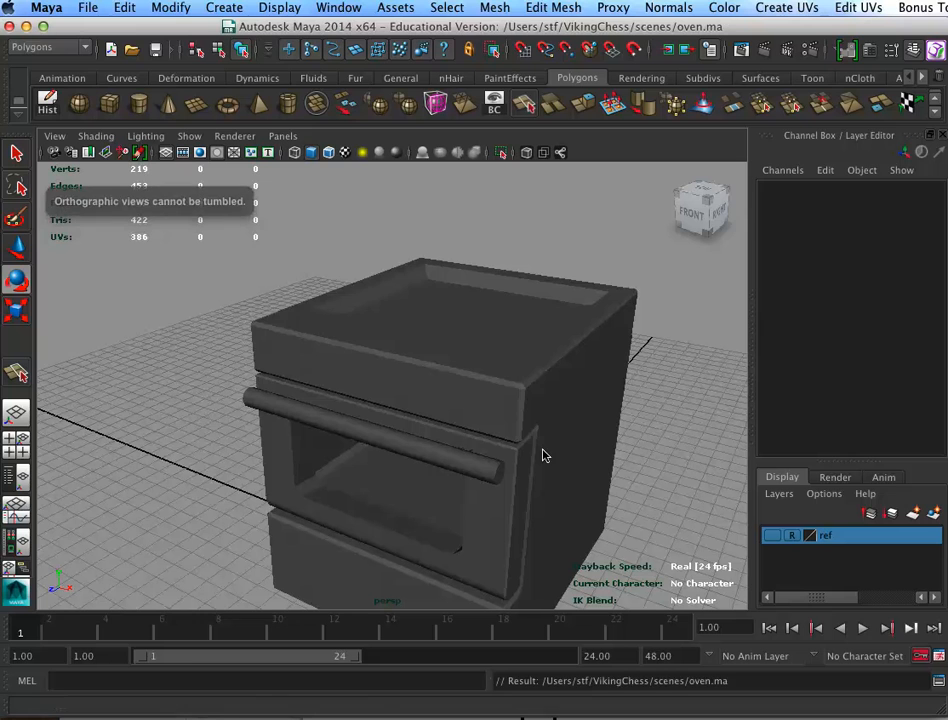
# Bevel the upper edge loop around the recess in the top of OvenBox, with 2 segments
pyautogui.click(487, 345)
pyautogui.press('e')
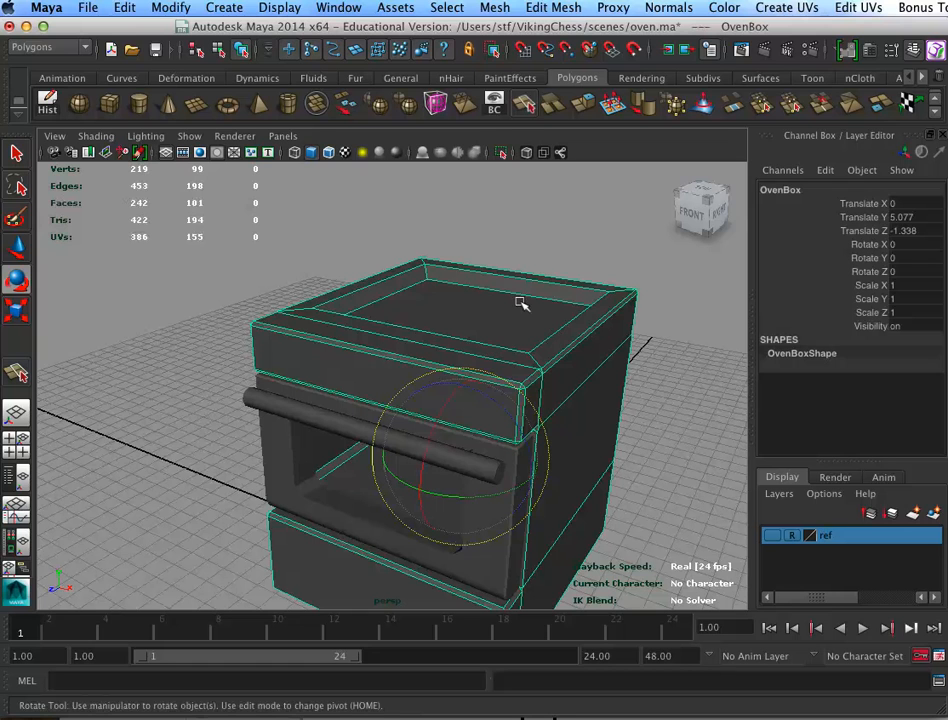
pyautogui.keyDown('alt'); pyautogui.moveTo(531, 370); pyautogui.dragTo(660, 384, button='right'); pyautogui.keyUp('alt')
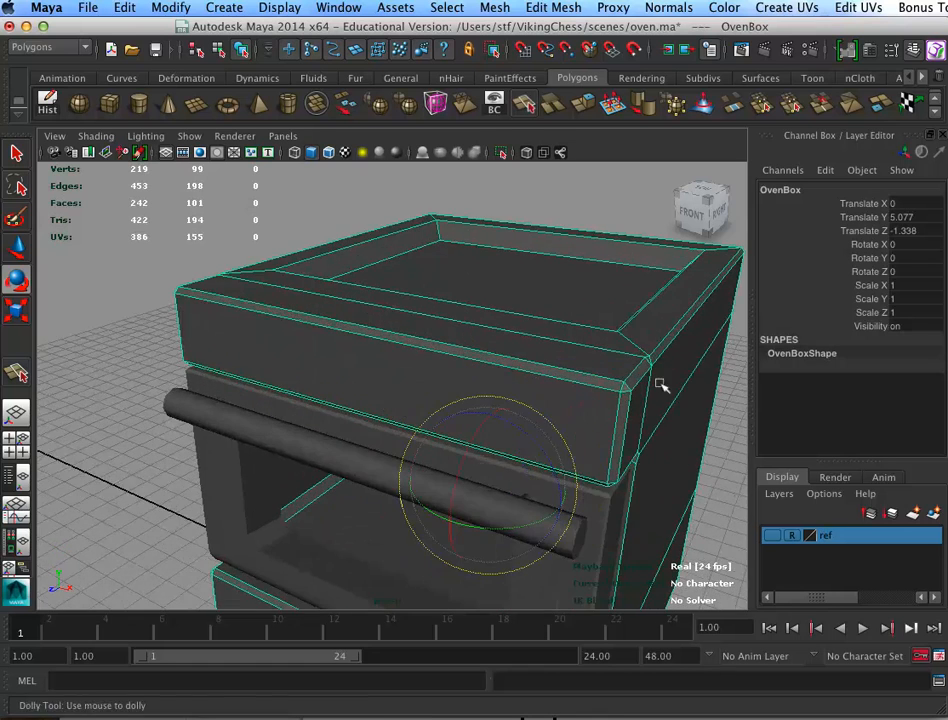
pyautogui.keyDown('alt'); pyautogui.moveTo(660, 384); pyautogui.dragTo(520, 418, button='middle'); pyautogui.keyUp('alt')
pyautogui.keyDown('alt'); pyautogui.moveTo(529, 415); pyautogui.dragTo(640, 432); pyautogui.keyUp('alt')
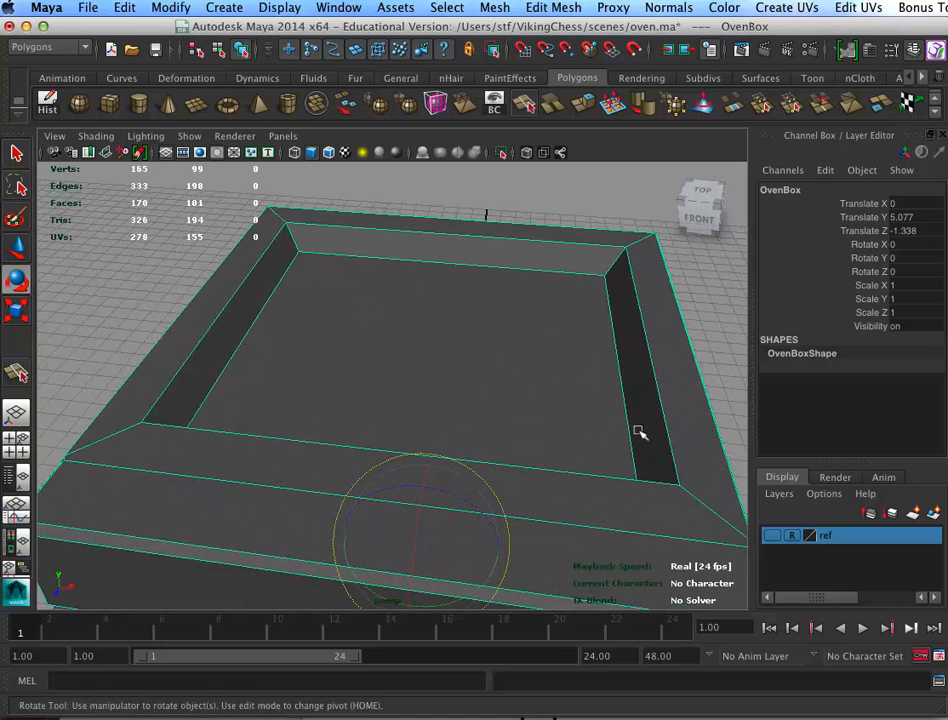
pyautogui.press('F10')
pyautogui.click(654, 406)
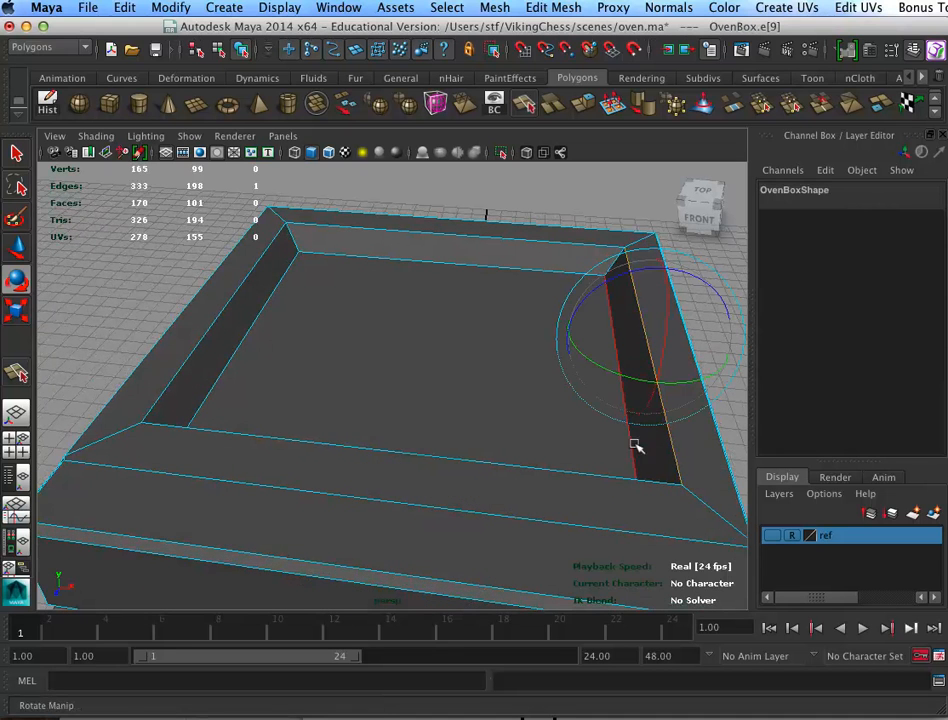
pyautogui.press('q')
pyautogui.click(585, 465)
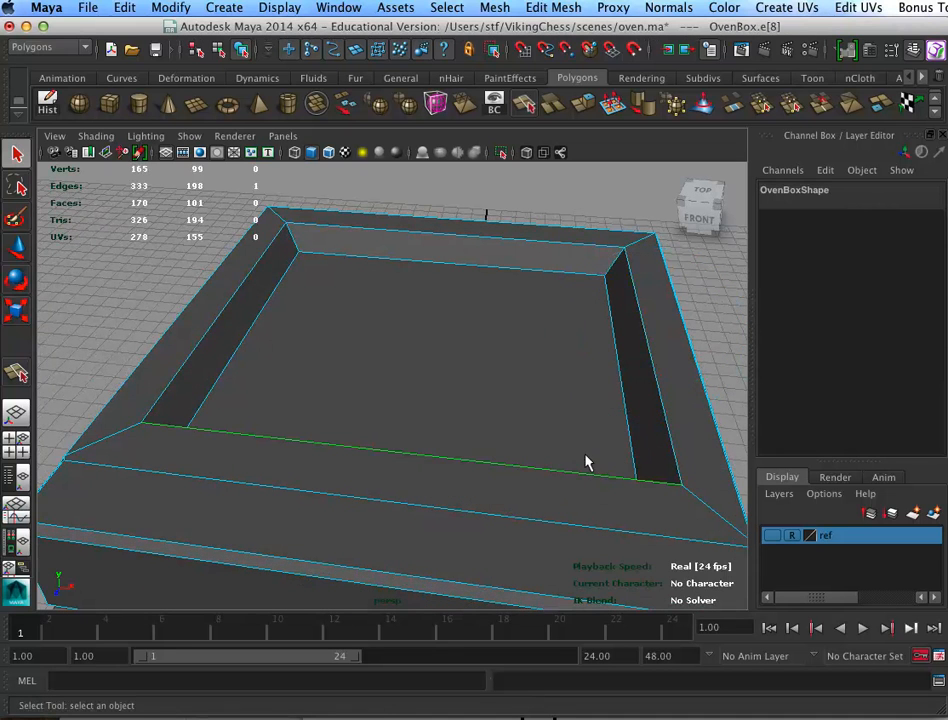
pyautogui.doubleClick(546, 466)
pyautogui.click(544, 464)
pyautogui.doubleClick(535, 461)
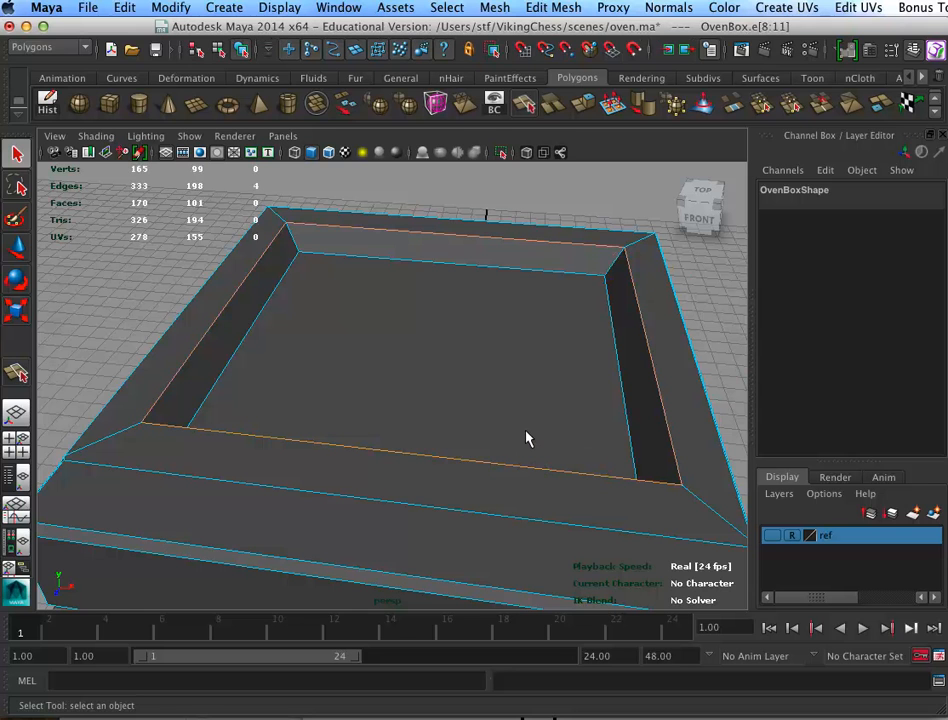
pyautogui.click(668, 7)
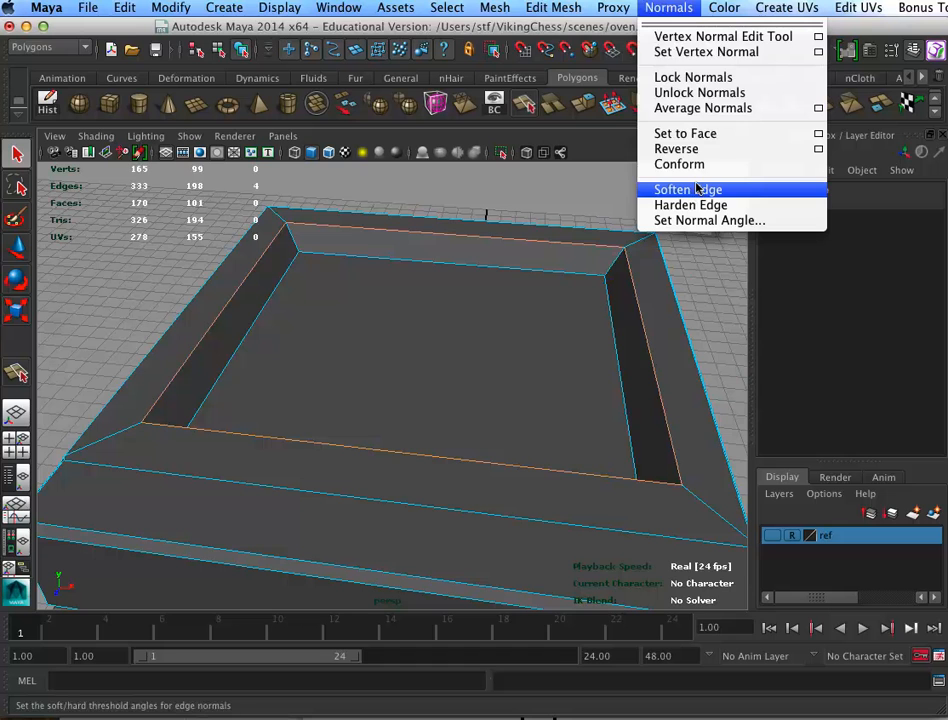
pyautogui.moveTo(553, 7)
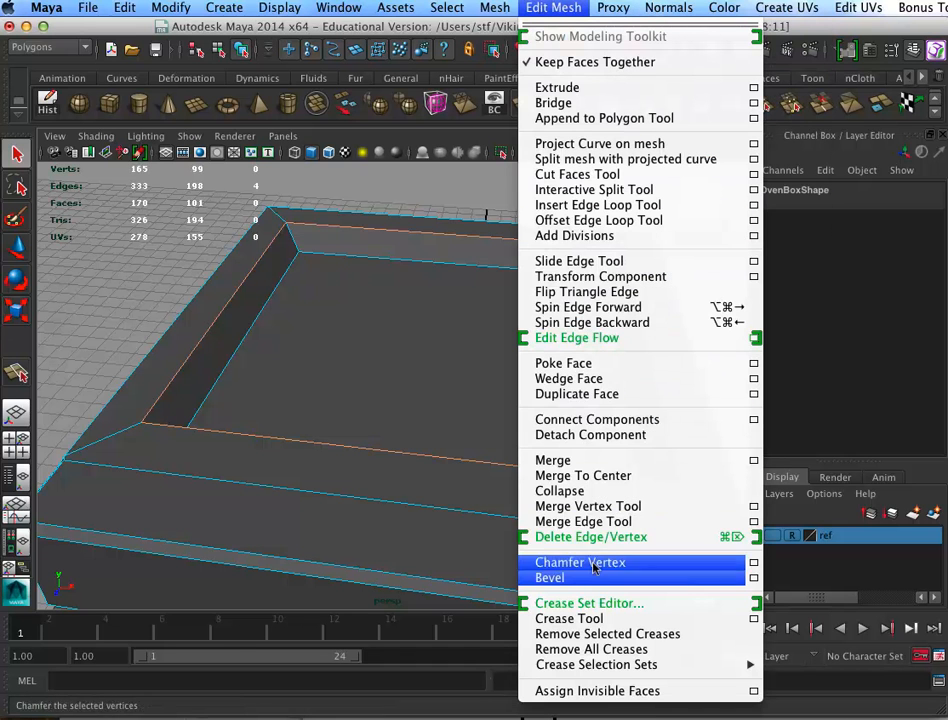
pyautogui.click(651, 578)
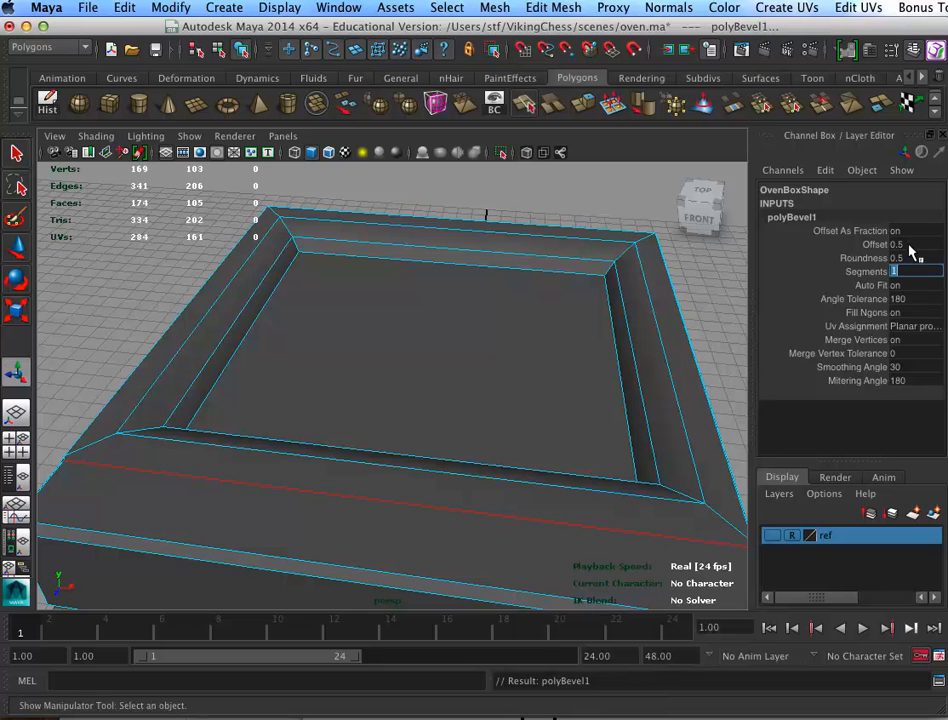
pyautogui.write('2')
pyautogui.press('Return')
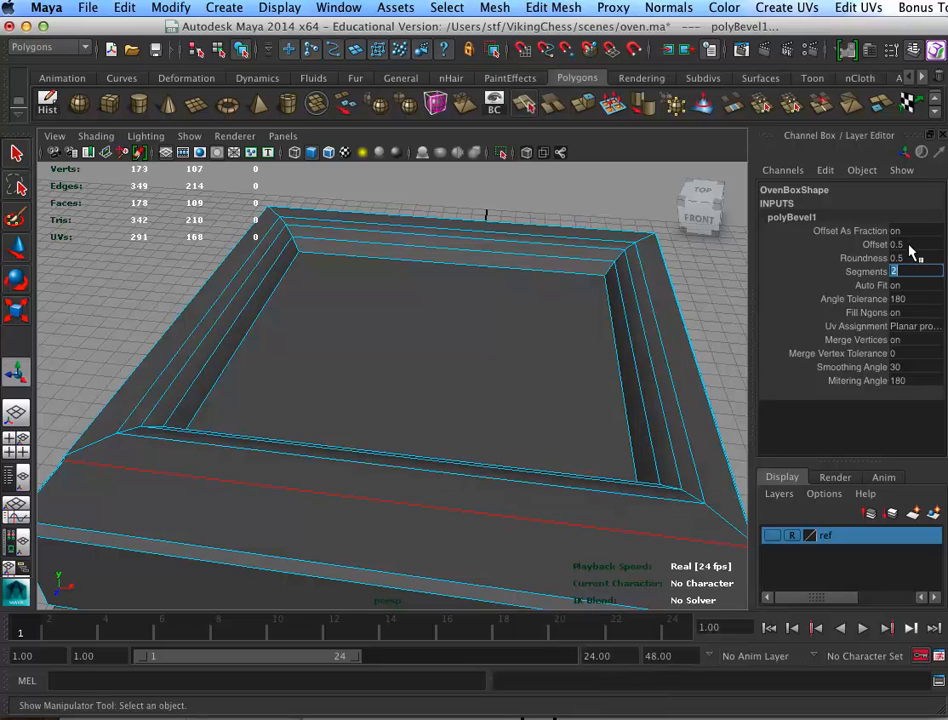
pyautogui.doubleClick(607, 349)
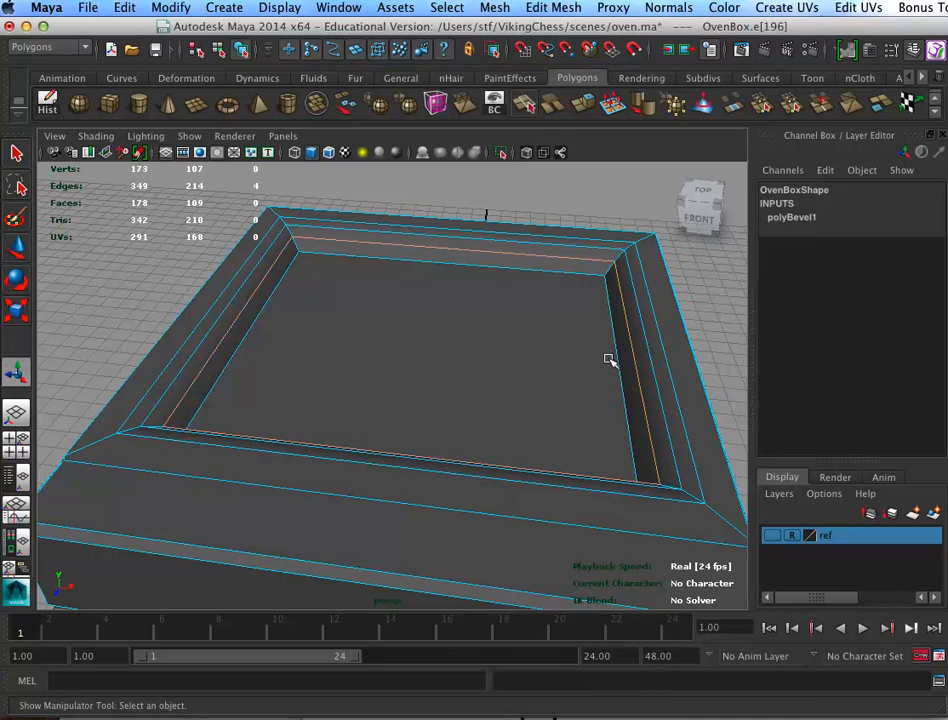
pyautogui.click(565, 260)
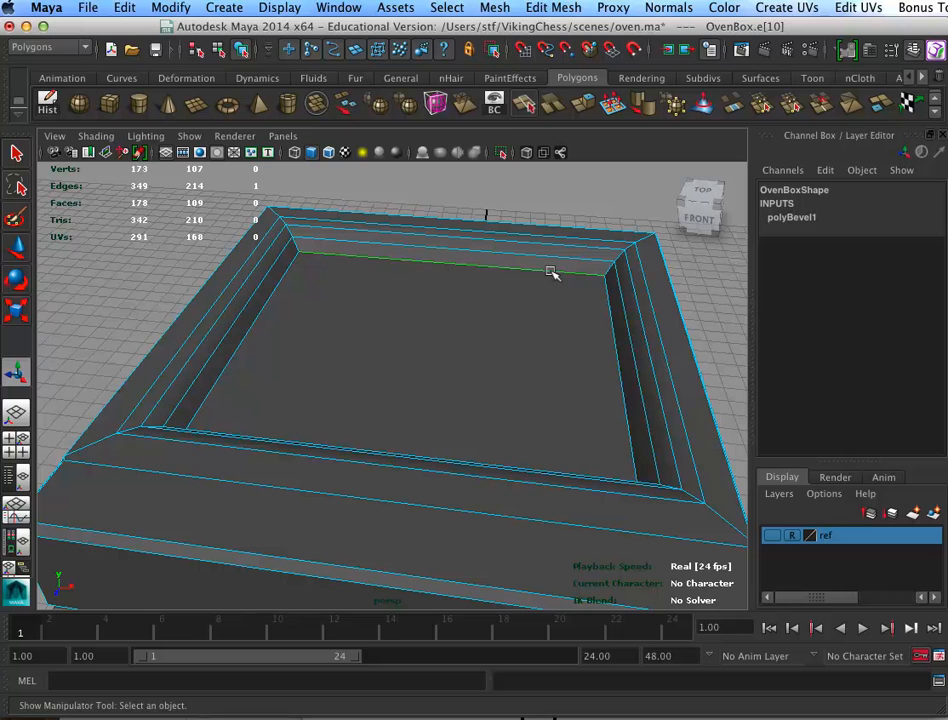
pyautogui.keyDown('alt'); pyautogui.moveTo(634, 323); pyautogui.dragTo(509, 337, button='right'); pyautogui.keyUp('alt')
pyautogui.keyDown('alt'); pyautogui.moveTo(509, 337); pyautogui.dragTo(435, 407); pyautogui.keyUp('alt')
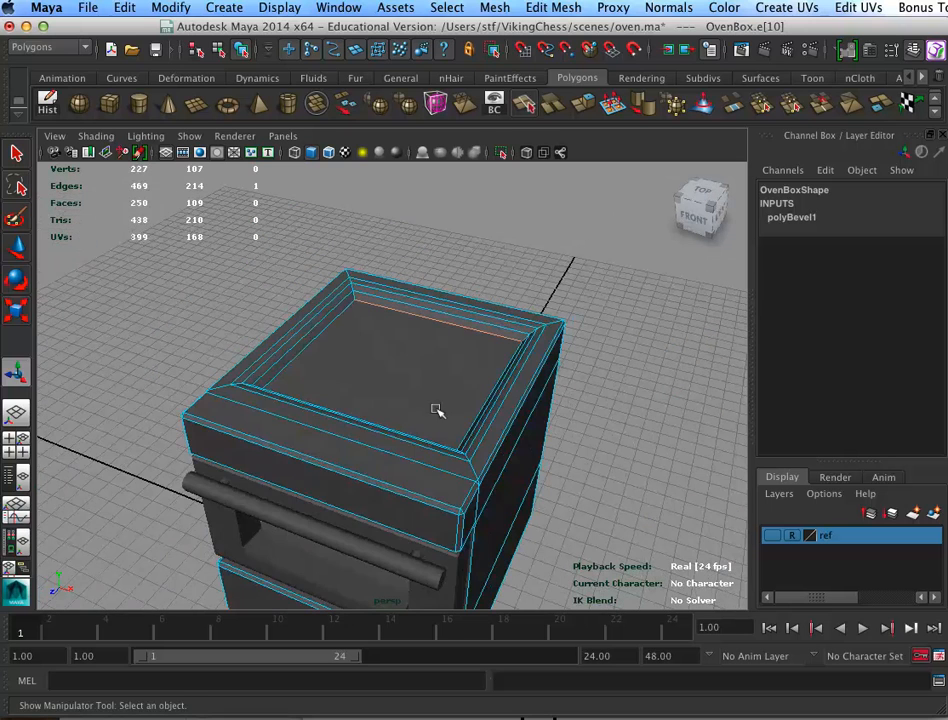
pyautogui.click(383, 532)
pyautogui.click(388, 560)
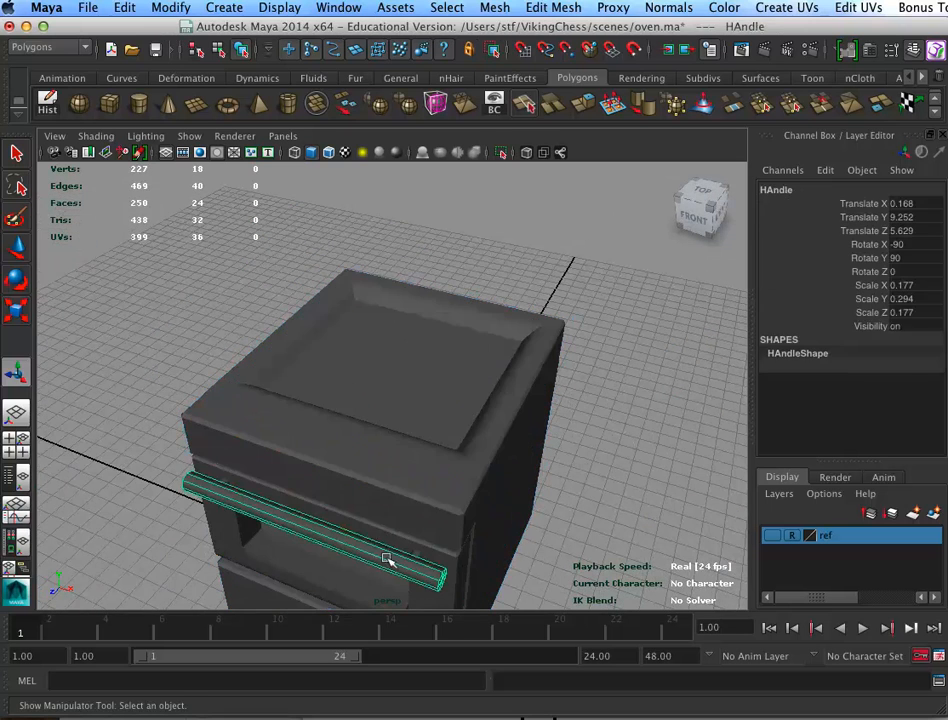
pyautogui.click(455, 408)
pyautogui.keyDown('alt'); pyautogui.moveTo(449, 396); pyautogui.dragTo(650, 417, button='right'); pyautogui.keyUp('alt')
pyautogui.keyDown('alt'); pyautogui.moveTo(650, 417); pyautogui.dragTo(470, 371); pyautogui.keyUp('alt')
pyautogui.press('F10')
pyautogui.click(447, 205)
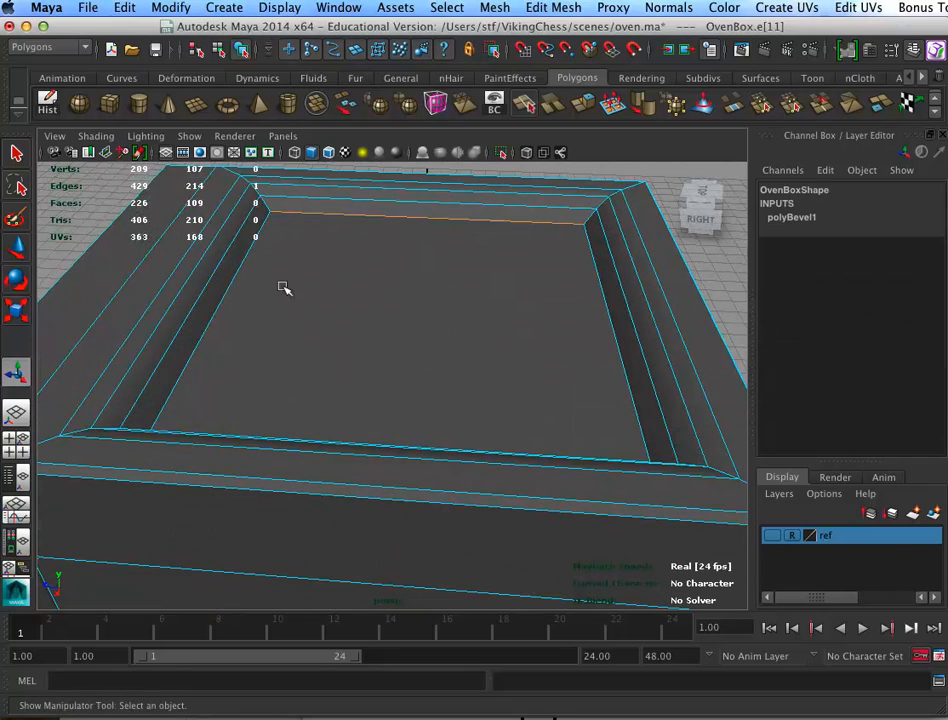
pyautogui.keyDown('shift'); pyautogui.click(216, 273); pyautogui.keyUp('shift')
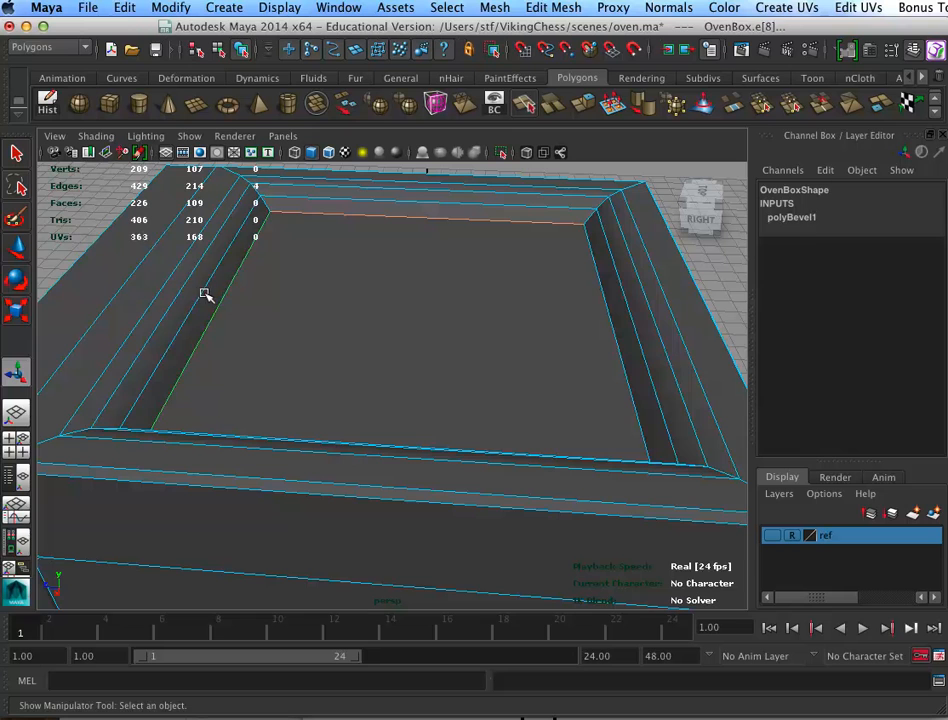
# Bevel the four bottom edges around the floor of the OvenBox top recess, with 2 segments
pyautogui.keyDown('alt'); pyautogui.moveTo(391, 298); pyautogui.dragTo(595, 271); pyautogui.keyUp('alt')
pyautogui.click(602, 263)
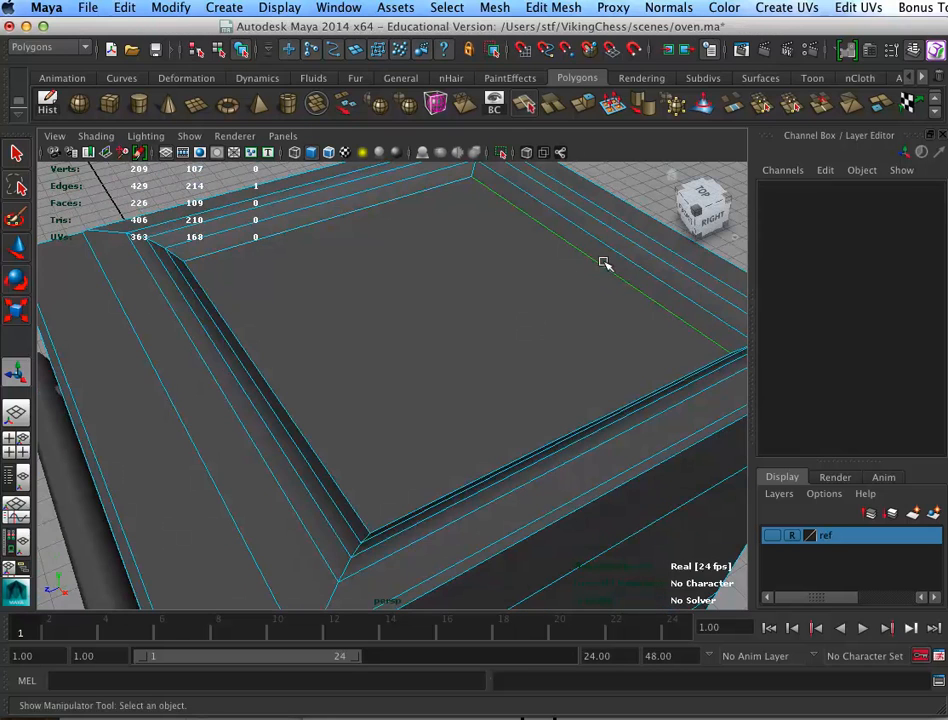
pyautogui.press('4')
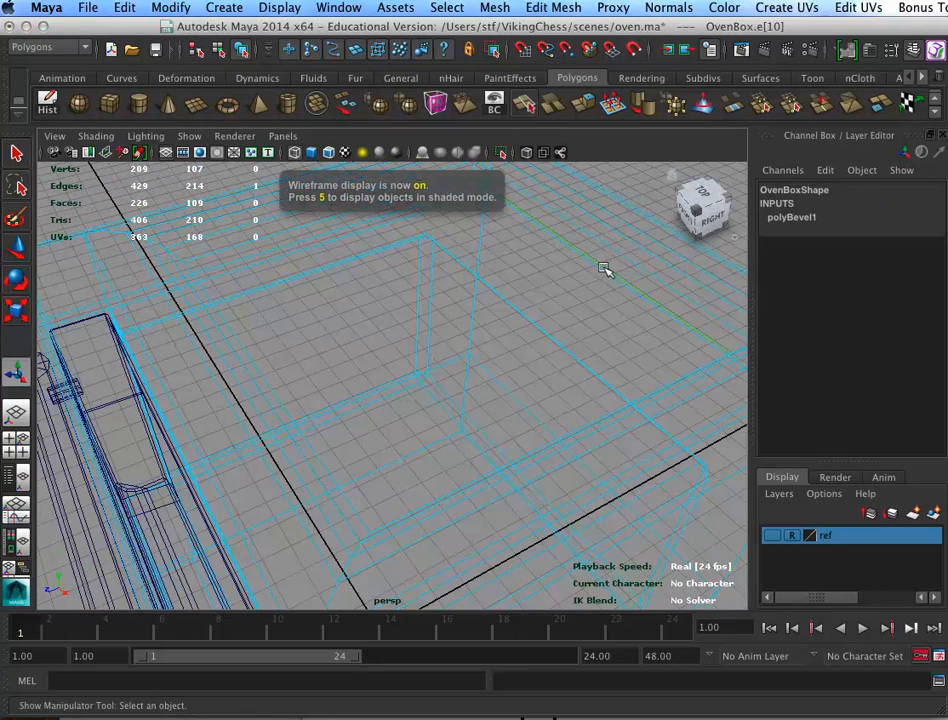
pyautogui.keyDown('alt'); pyautogui.moveTo(560, 316); pyautogui.dragTo(466, 272); pyautogui.keyUp('alt')
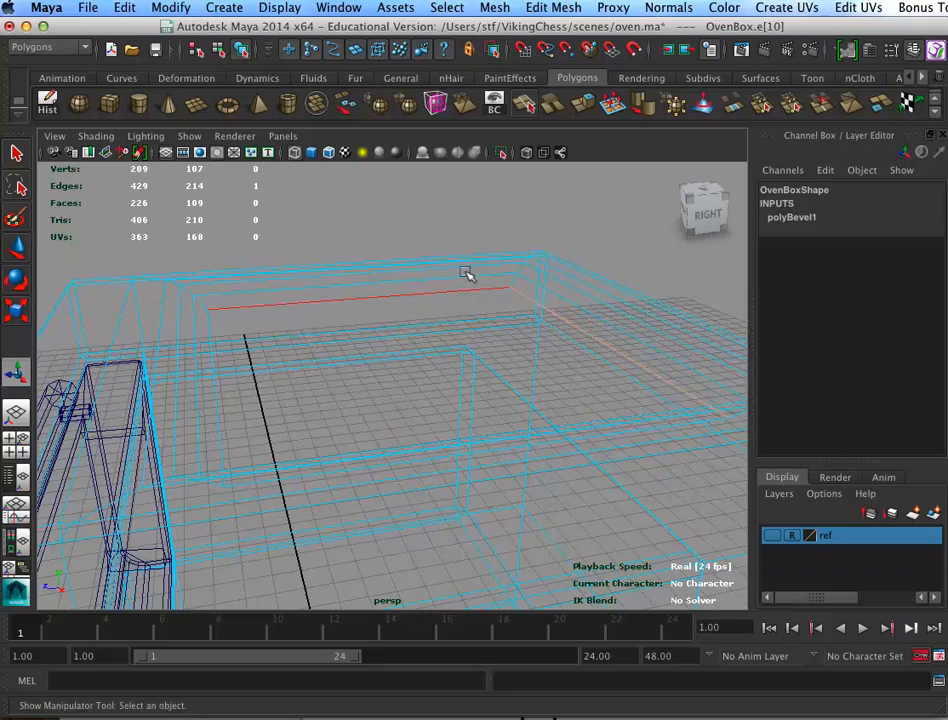
pyautogui.keyDown('shift'); pyautogui.click(462, 292); pyautogui.keyUp('shift')
pyautogui.keyDown('alt'); pyautogui.moveTo(459, 350); pyautogui.dragTo(370, 372); pyautogui.keyUp('alt')
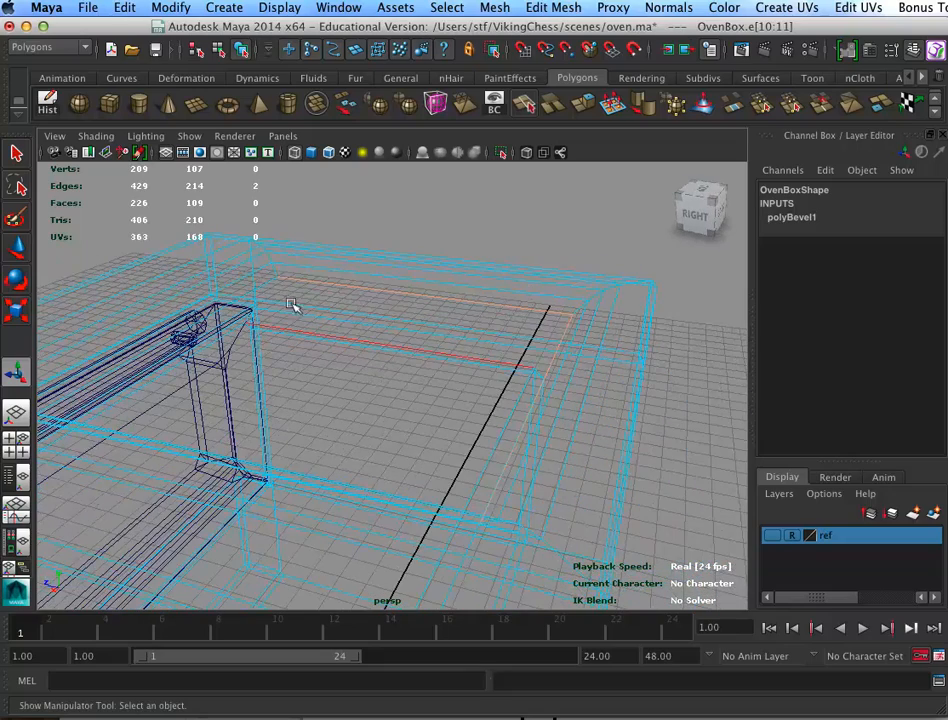
pyautogui.keyDown('alt'); pyautogui.moveTo(400, 394); pyautogui.dragTo(520, 385, button='middle'); pyautogui.keyUp('alt')
pyautogui.keyDown('alt'); pyautogui.moveTo(520, 385); pyautogui.dragTo(260, 365); pyautogui.keyUp('alt')
pyautogui.keyDown('alt'); pyautogui.moveTo(260, 365); pyautogui.dragTo(358, 303, button='middle'); pyautogui.keyUp('alt')
pyautogui.keyDown('shift'); pyautogui.click(334, 280); pyautogui.keyUp('shift')
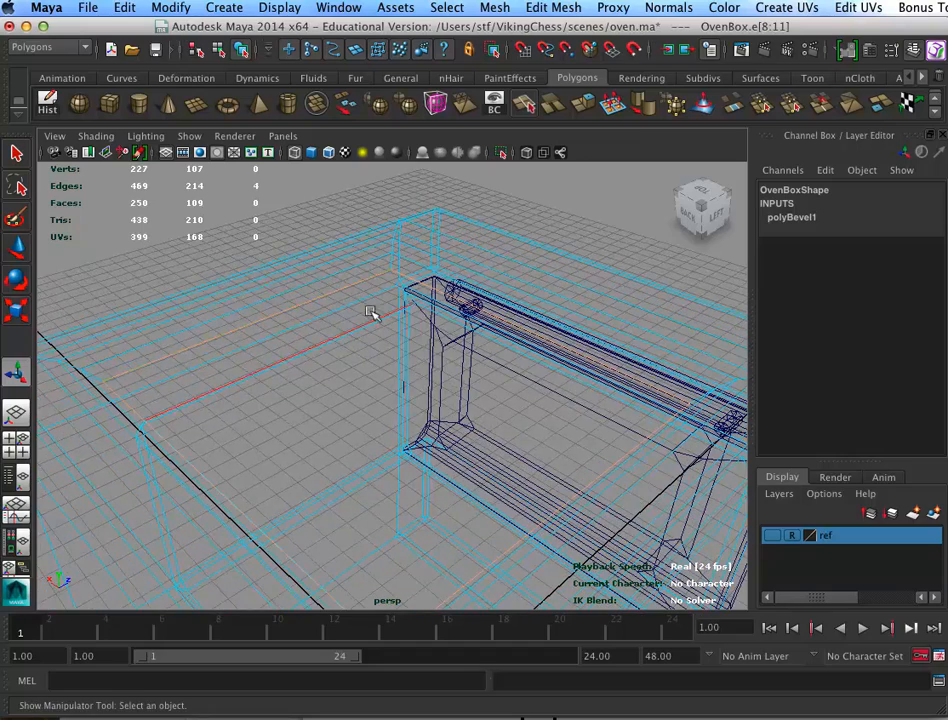
pyautogui.keyDown('alt'); pyautogui.moveTo(480, 398); pyautogui.dragTo(446, 387, button='right'); pyautogui.keyUp('alt')
pyautogui.keyDown('alt'); pyautogui.moveTo(446, 387); pyautogui.dragTo(482, 384); pyautogui.keyUp('alt')
pyautogui.press('6')
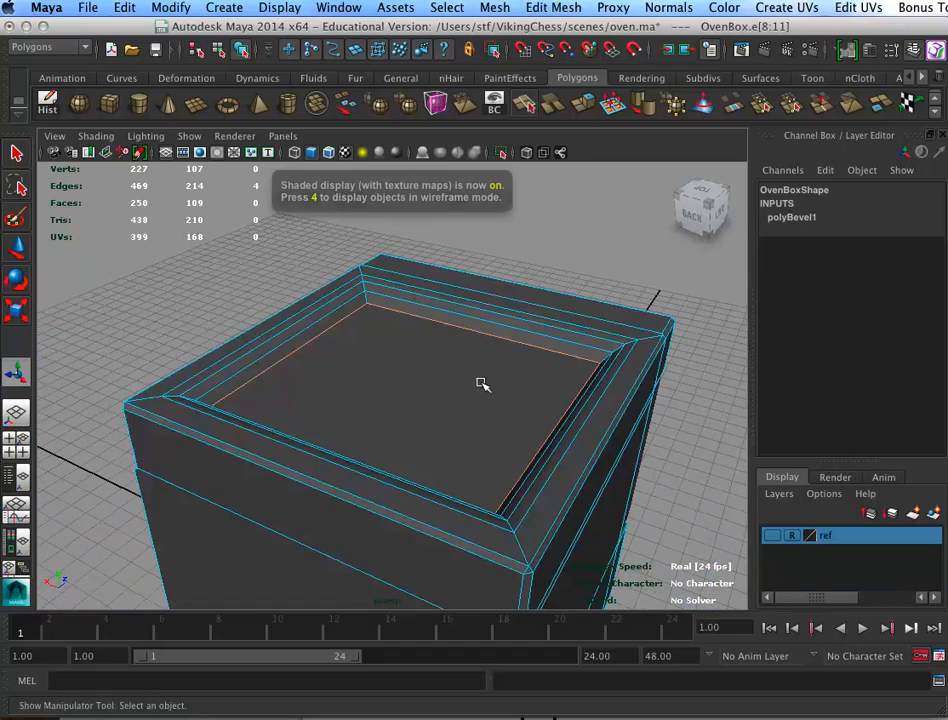
pyautogui.moveTo(553, 10)
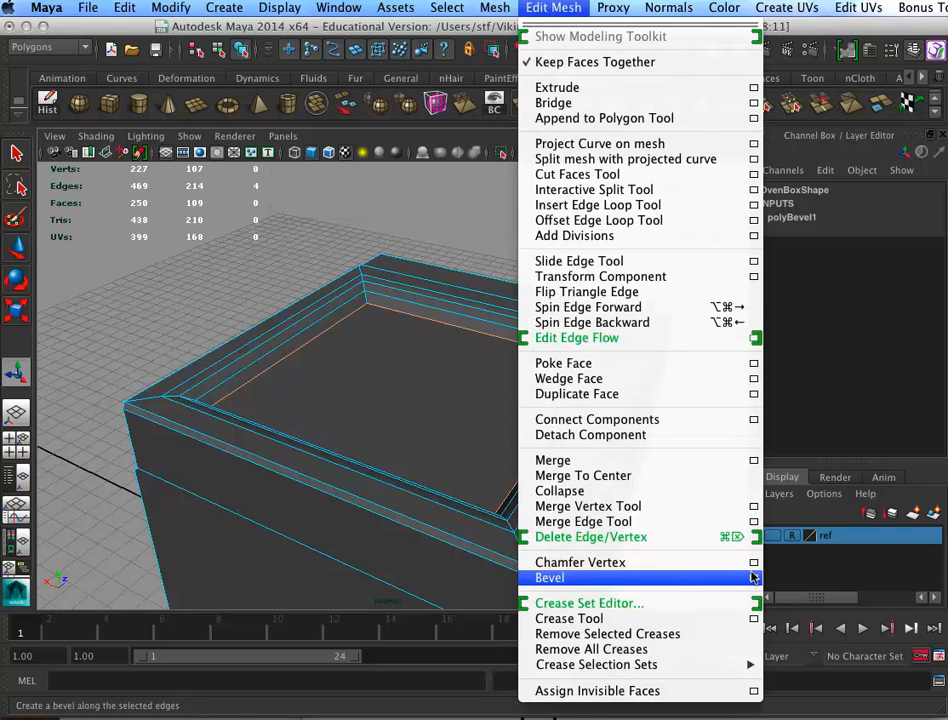
pyautogui.click(720, 577)
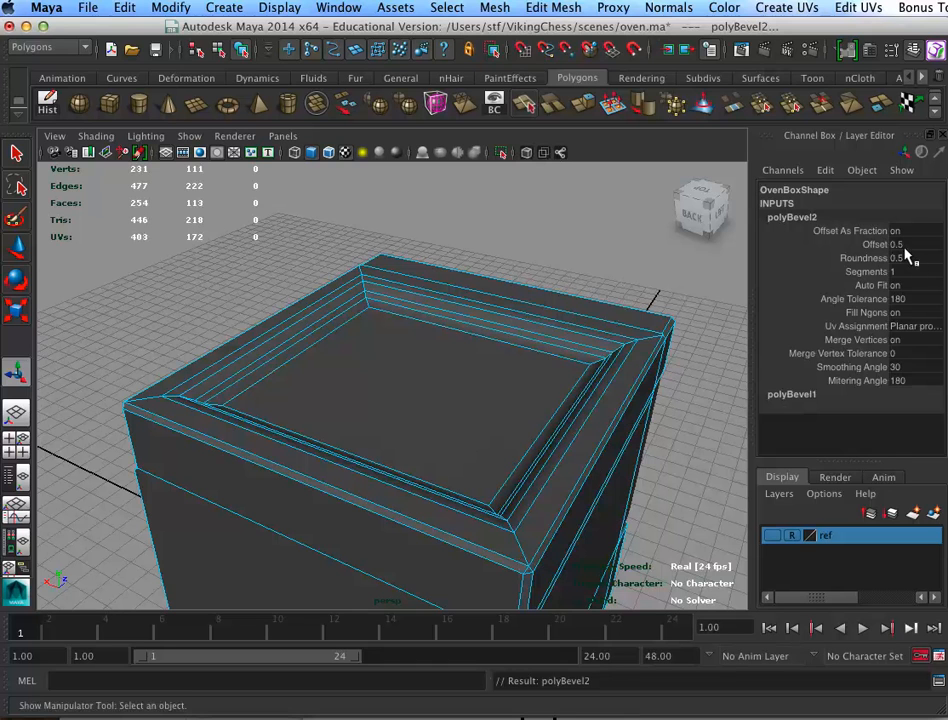
pyautogui.press('Return')
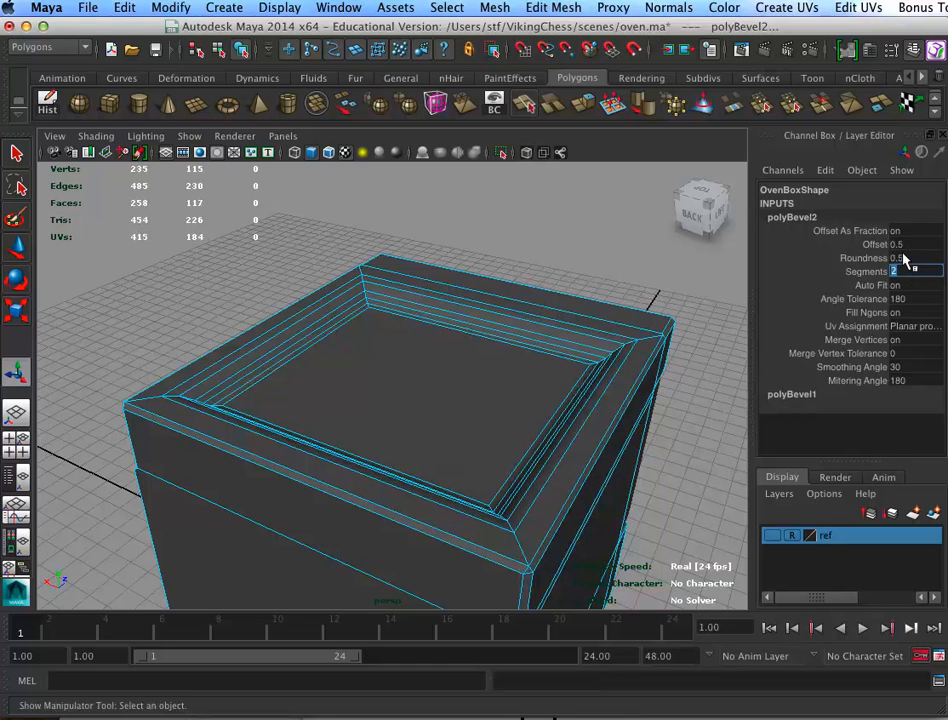
pyautogui.click(820, 299)
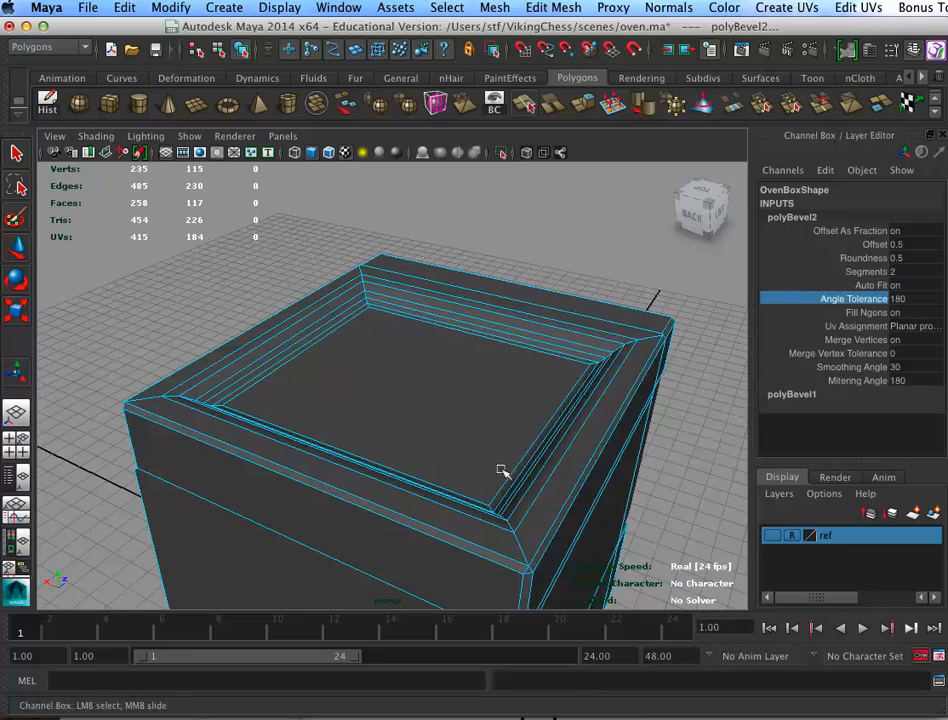
# Examine the bevelled sides and corners of the top recess, selecting its floor face
pyautogui.scroll(10, 499, 470)
pyautogui.keyDown('alt'); pyautogui.moveTo(567, 450); pyautogui.dragTo(590, 425); pyautogui.keyUp('alt')
pyautogui.keyDown('alt'); pyautogui.moveTo(601, 328); pyautogui.dragTo(446, 343); pyautogui.keyUp('alt')
pyautogui.rightClick(451, 357)
pyautogui.click(455, 395)
pyautogui.click(501, 375)
pyautogui.keyDown('alt'); pyautogui.moveTo(501, 375); pyautogui.dragTo(561, 417); pyautogui.keyUp('alt')
pyautogui.keyDown('alt'); pyautogui.moveTo(561, 417); pyautogui.dragTo(485, 383, button='right'); pyautogui.keyUp('alt')
pyautogui.keyDown('alt'); pyautogui.moveTo(485, 383); pyautogui.dragTo(499, 468); pyautogui.keyUp('alt')
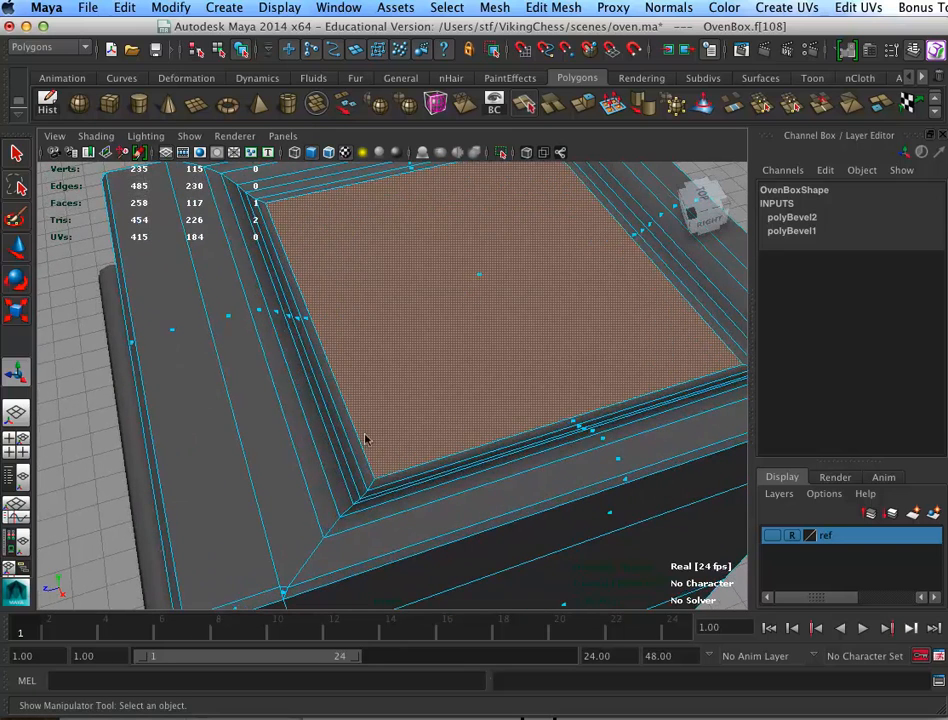
# Select the run of diagonal edges across one corner of the top recess
pyautogui.press('F10')
pyautogui.click(316, 514)
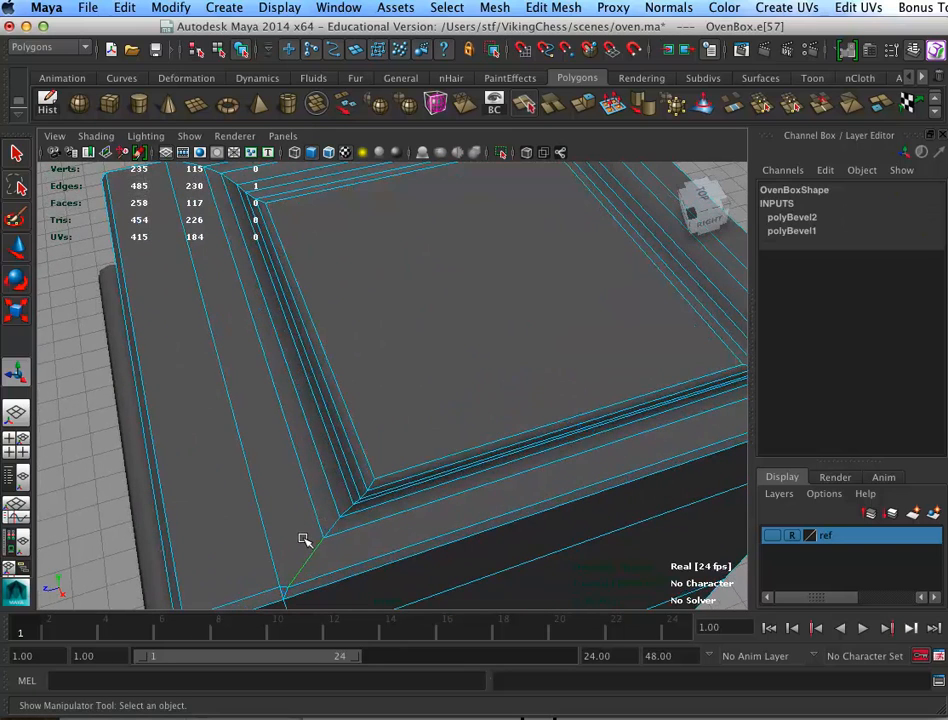
pyautogui.moveTo(340, 516); pyautogui.dragTo(338, 474, button='right')
pyautogui.click(328, 495)
pyautogui.doubleClick(306, 535)
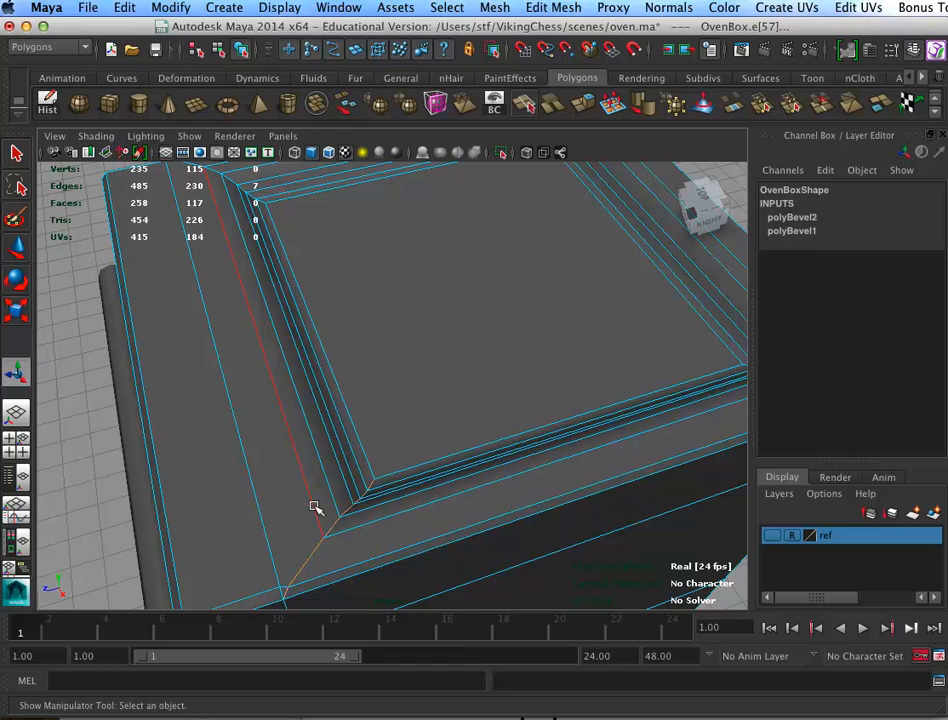
pyautogui.keyDown('alt'); pyautogui.moveTo(264, 269); pyautogui.dragTo(178, 218, button='right'); pyautogui.keyUp('alt')
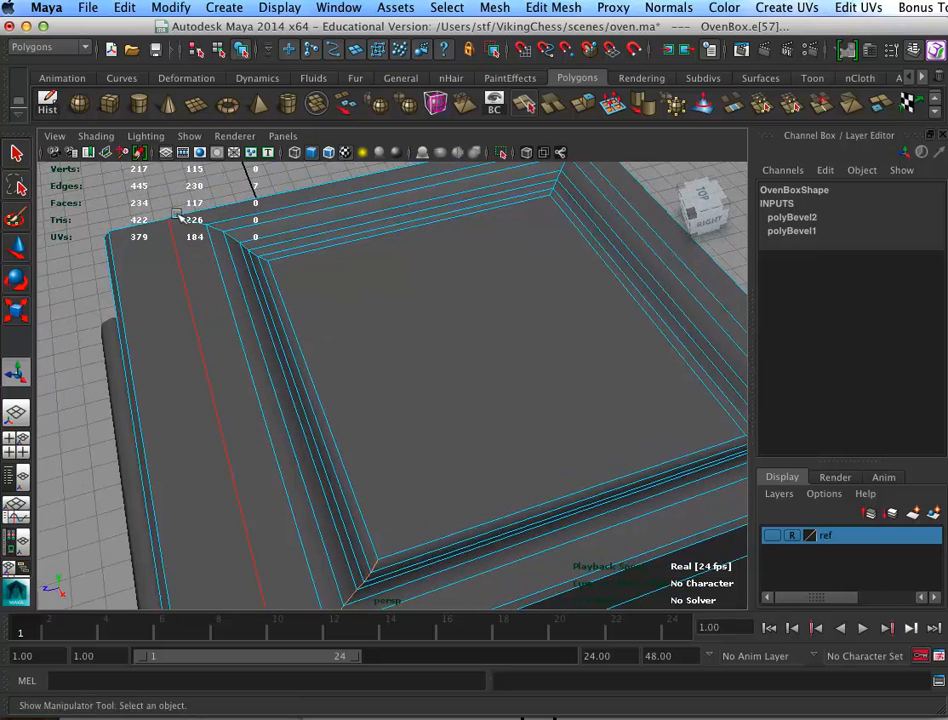
pyautogui.keyDown('shift'); pyautogui.click(186, 213); pyautogui.keyUp('shift')
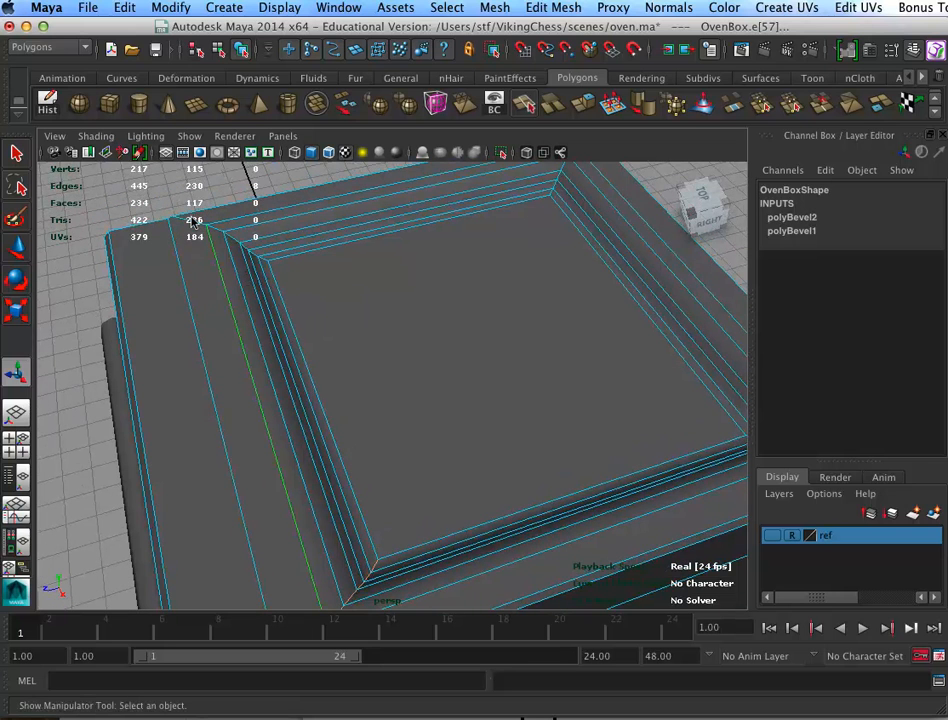
# Try to select the diagonal edge runs across the corners of the top recess, one corner after another
pyautogui.click(179, 209)
pyautogui.doubleClick(189, 214)
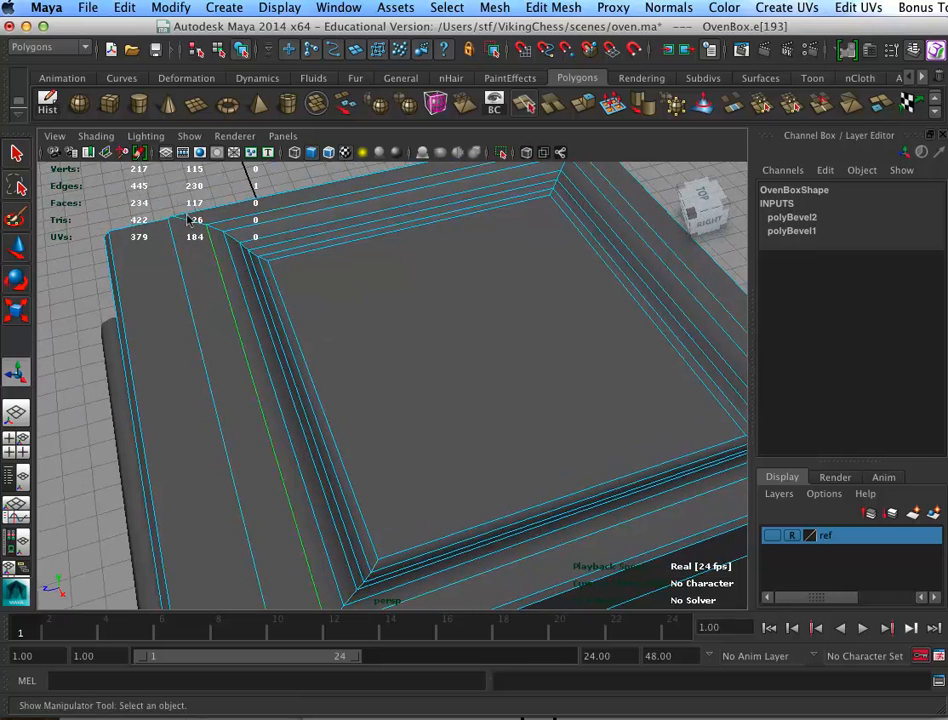
pyautogui.keyDown('alt'); pyautogui.moveTo(159, 279); pyautogui.dragTo(128, 305); pyautogui.keyUp('alt')
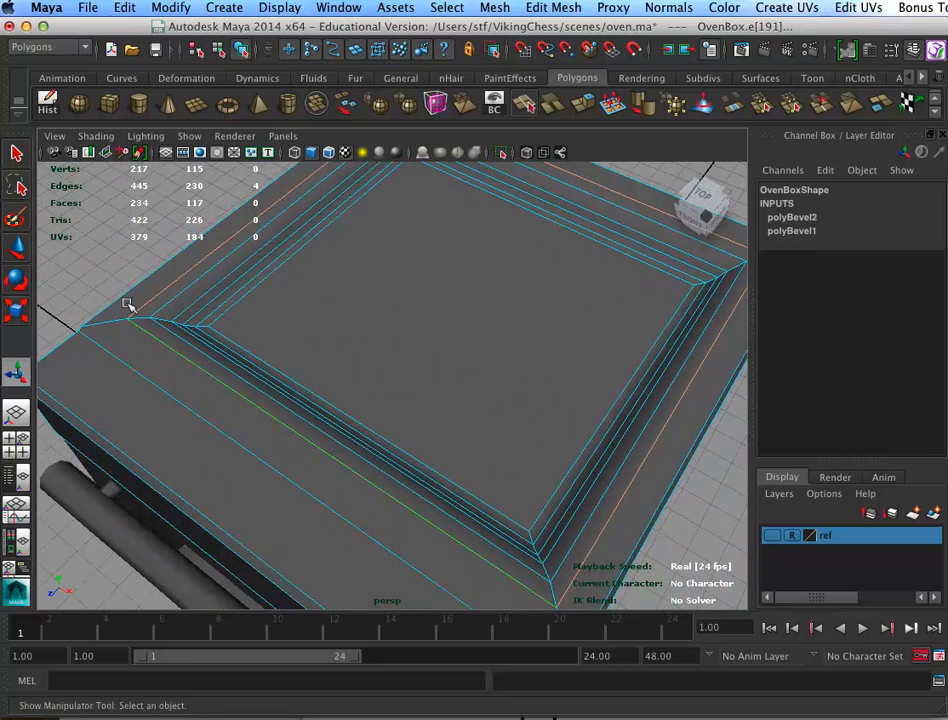
pyautogui.doubleClick(104, 308)
pyautogui.keyDown('alt'); pyautogui.moveTo(575, 523); pyautogui.dragTo(528, 396); pyautogui.keyUp('alt')
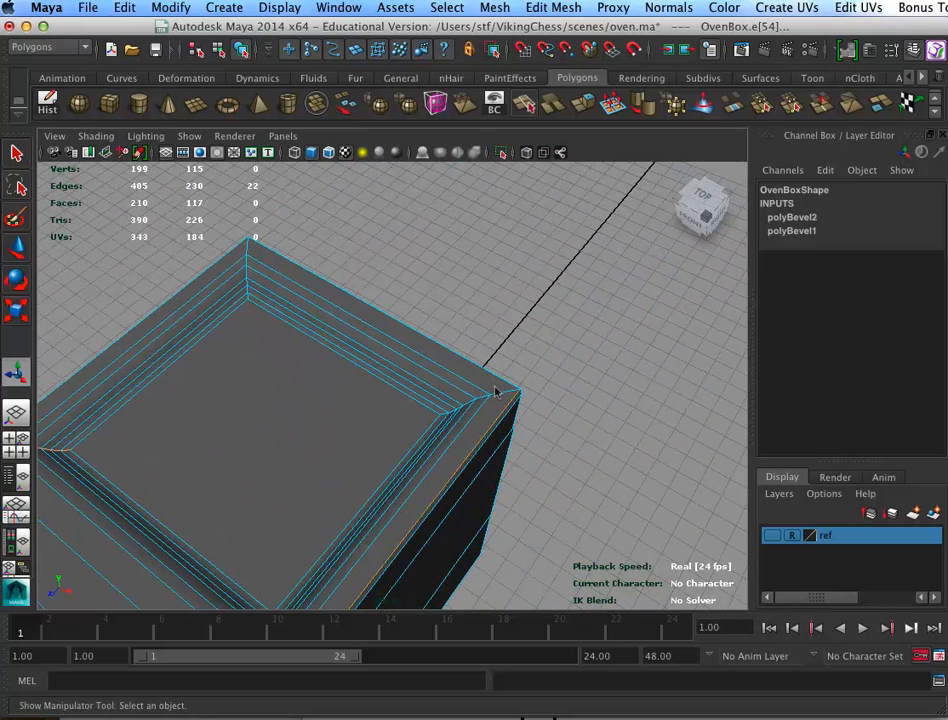
pyautogui.keyDown('shift'); pyautogui.click(493, 400); pyautogui.keyUp('shift')
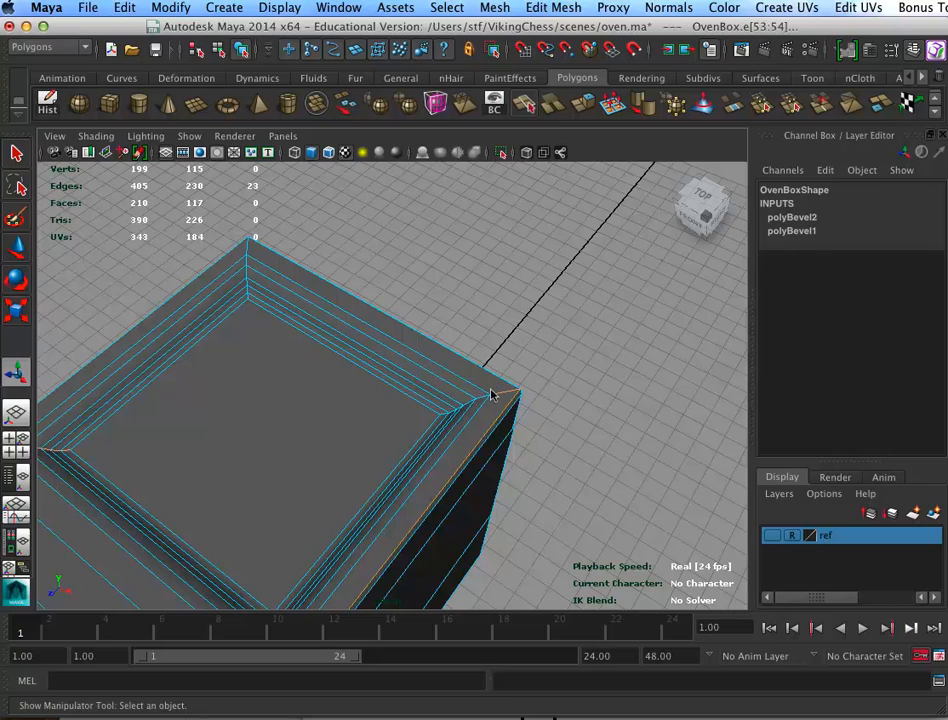
pyautogui.doubleClick(484, 384)
pyautogui.keyDown('alt'); pyautogui.moveTo(484, 384); pyautogui.dragTo(290, 383); pyautogui.keyUp('alt')
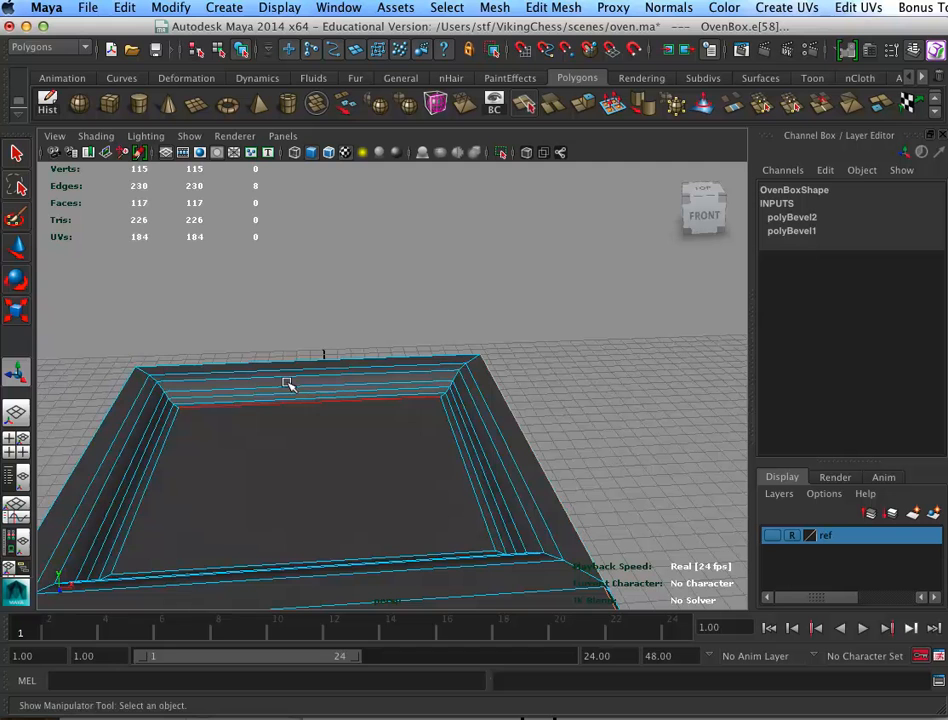
pyautogui.doubleClick(136, 360)
pyautogui.keyDown('alt'); pyautogui.moveTo(143, 370); pyautogui.dragTo(256, 360); pyautogui.keyUp('alt')
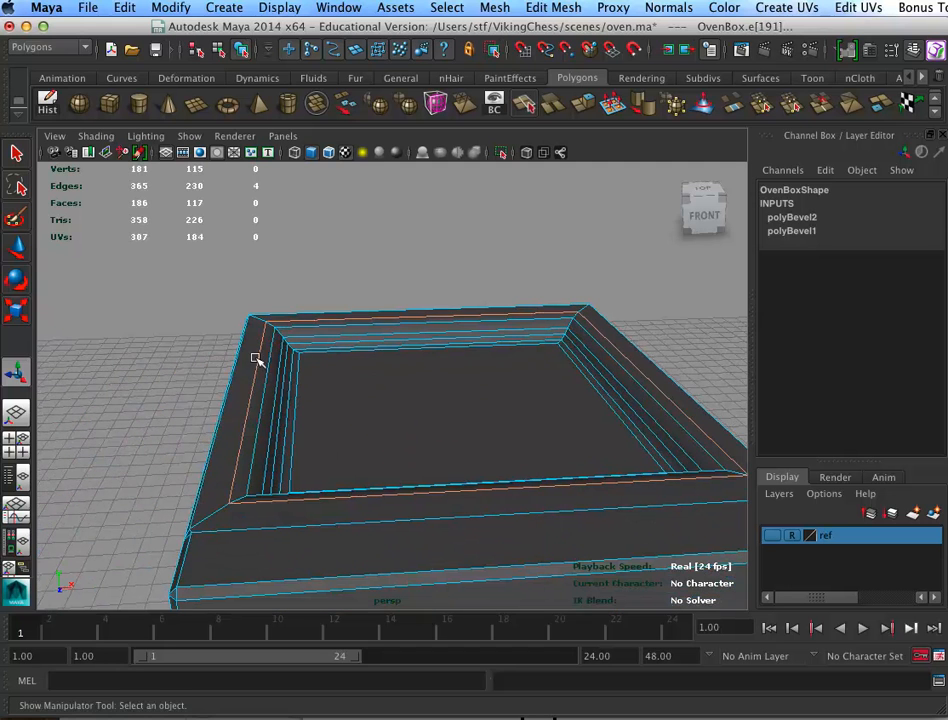
pyautogui.doubleClick(201, 503)
pyautogui.click(205, 503)
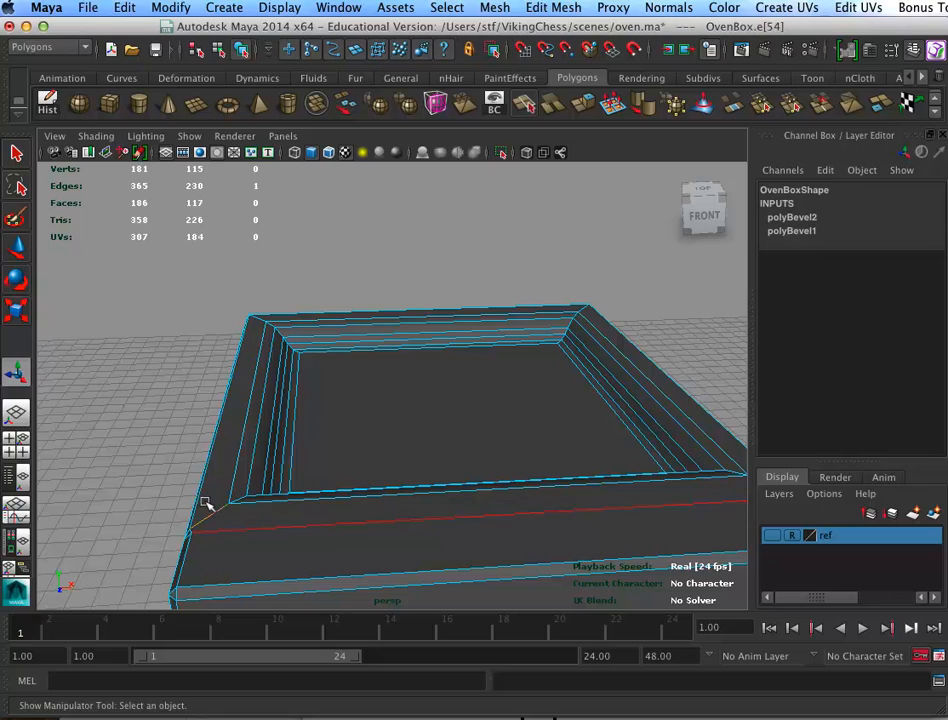
pyautogui.doubleClick(205, 503)
# Return to object mode with OvenBox selected and delete its construction history
pyautogui.keyDown('alt'); pyautogui.moveTo(328, 408); pyautogui.dragTo(223, 428); pyautogui.keyUp('alt')
pyautogui.scroll(-5, 252, 411)
pyautogui.scroll(5, 252, 409)
pyautogui.scroll(4, 218, 456)
pyautogui.scroll(-4, 207, 469)
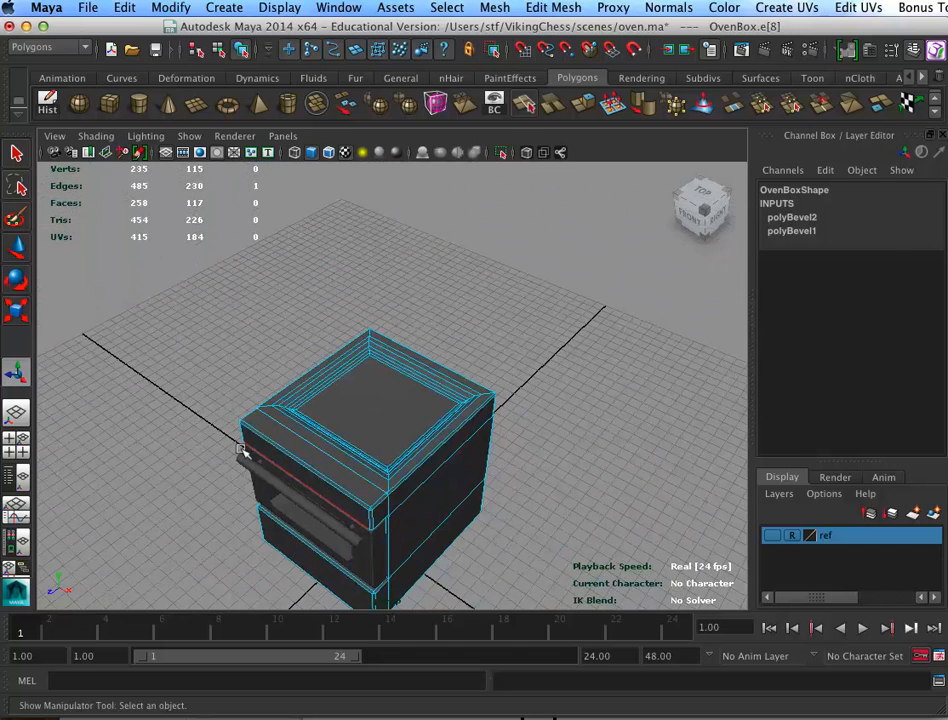
pyautogui.click(228, 463)
pyautogui.click(291, 375)
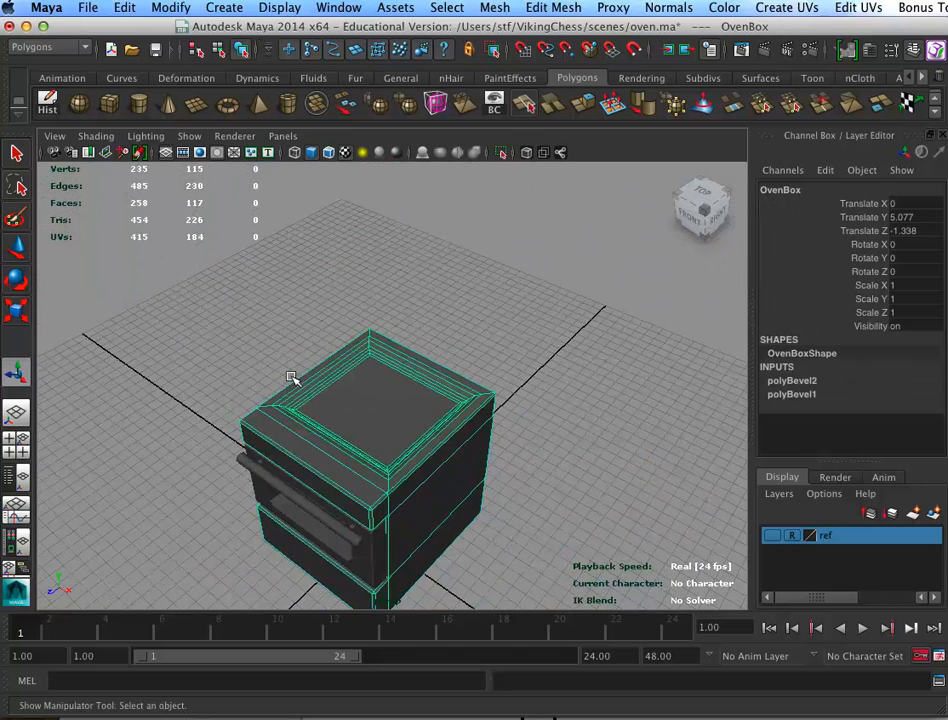
pyautogui.click(90, 8)
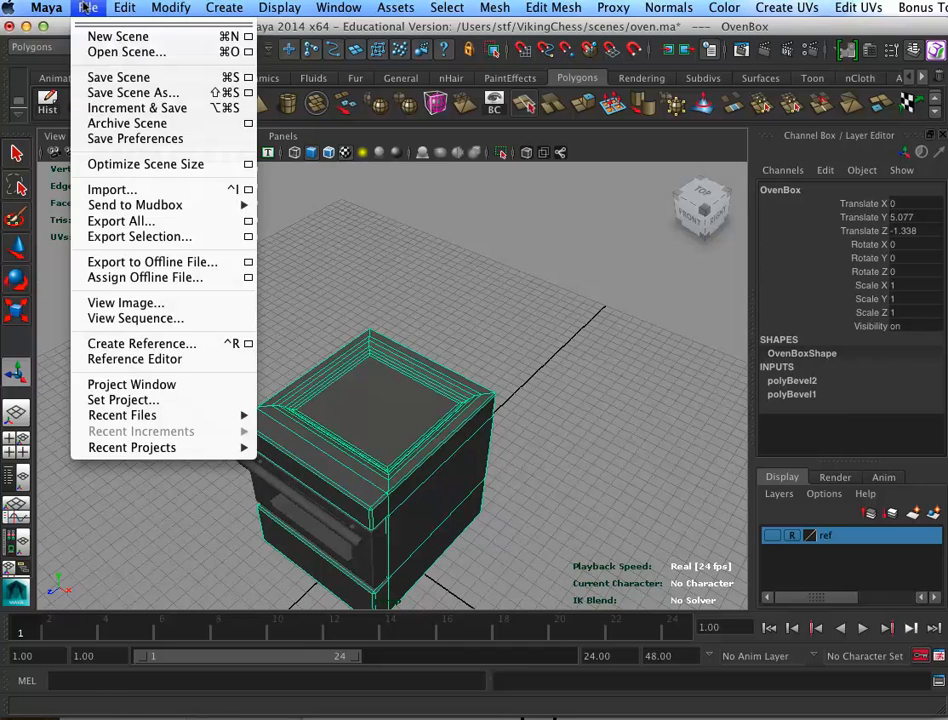
pyautogui.moveTo(300, 205)
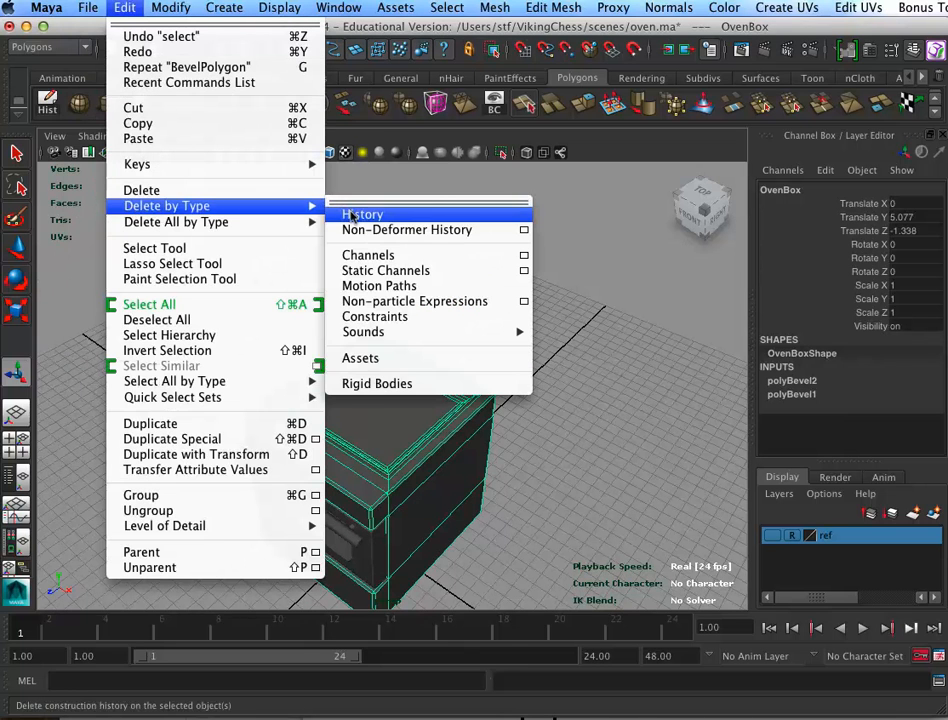
pyautogui.click(343, 210)
# Select the run of diagonal edges across the front-right corner of the top recess and bevel it
pyautogui.keyDown('alt'); pyautogui.moveTo(402, 465); pyautogui.dragTo(713, 466, button='right'); pyautogui.keyUp('alt')
pyautogui.keyDown('alt'); pyautogui.moveTo(635, 470); pyautogui.dragTo(563, 427); pyautogui.keyUp('alt')
pyautogui.moveTo(446, 577); pyautogui.dragTo(439, 544, button='right')
pyautogui.click(441, 545)
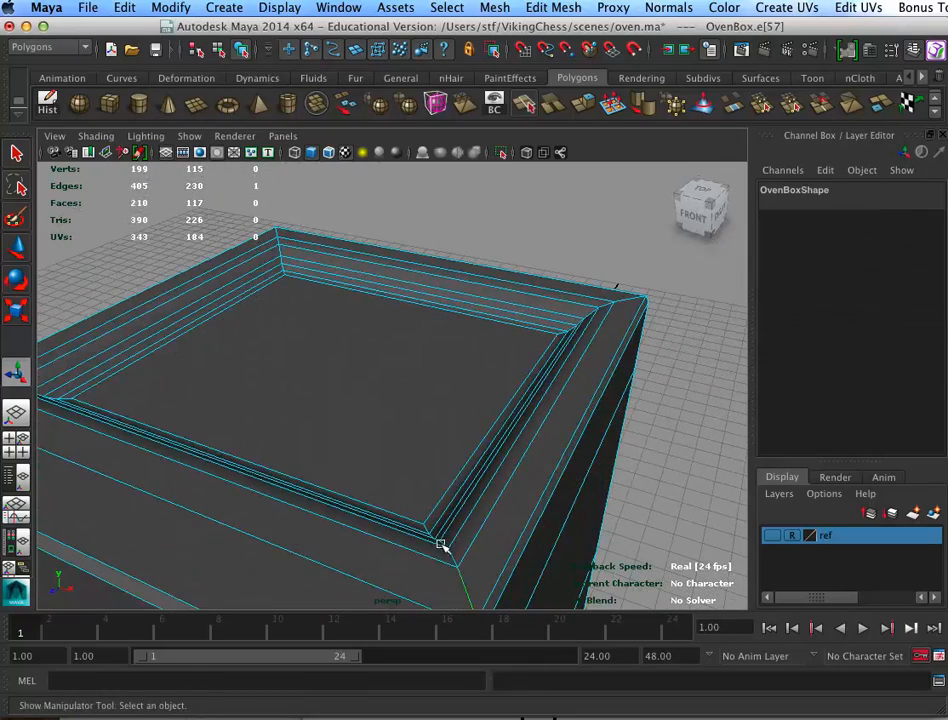
pyautogui.doubleClick(440, 545)
pyautogui.click(437, 538)
pyautogui.doubleClick(441, 541)
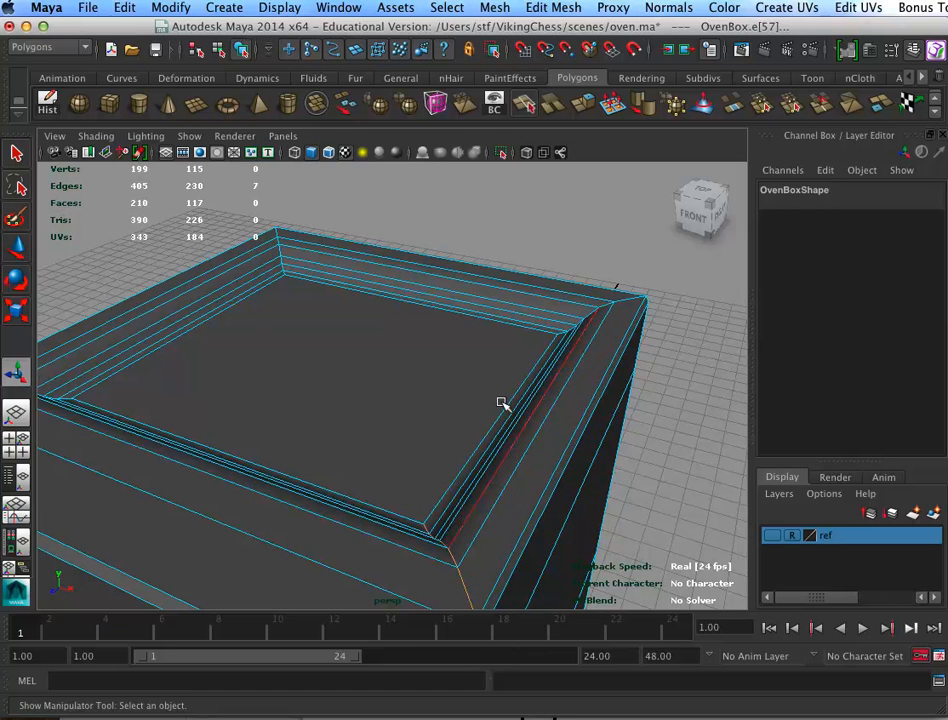
pyautogui.click(553, 7)
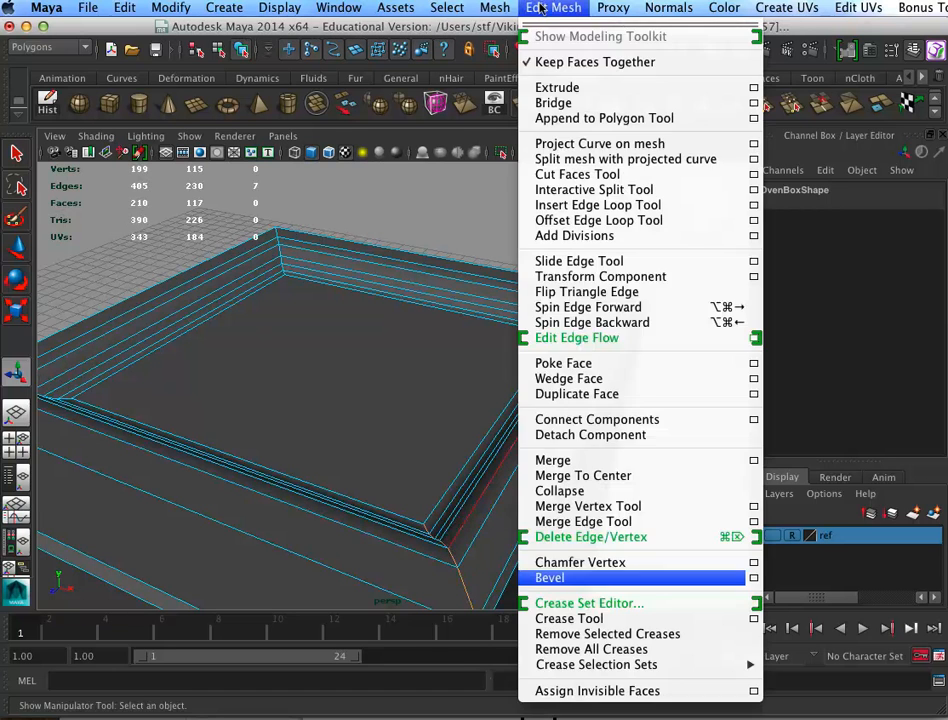
pyautogui.click(617, 580)
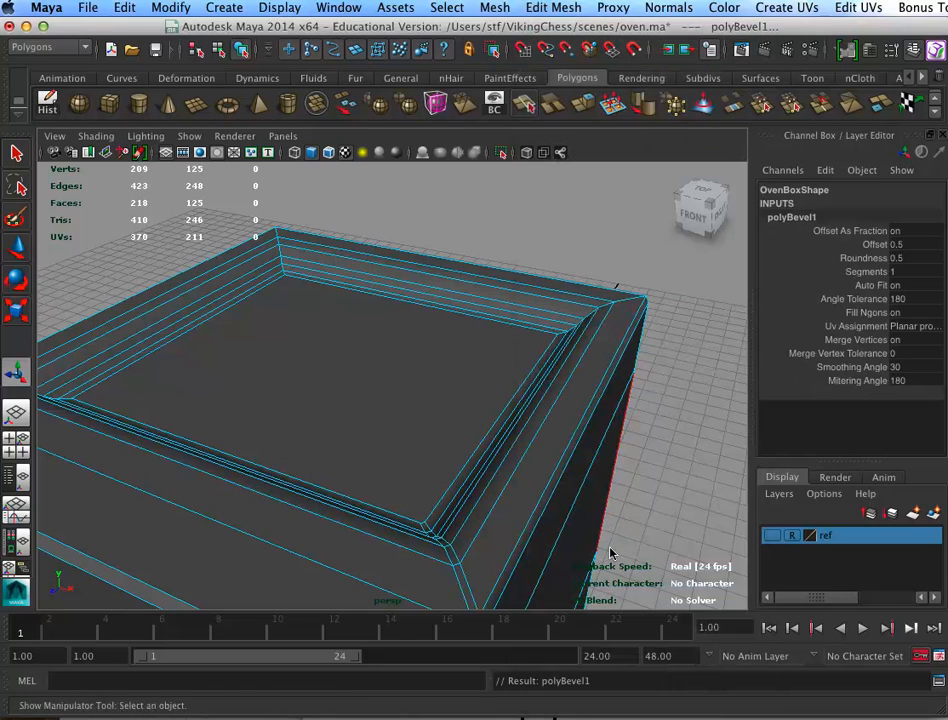
# Bevel the run of diagonal edges across the front-left corner of the top recess
pyautogui.keyDown('alt'); pyautogui.moveTo(438, 474); pyautogui.dragTo(468, 458); pyautogui.keyUp('alt')
pyautogui.click(310, 547)
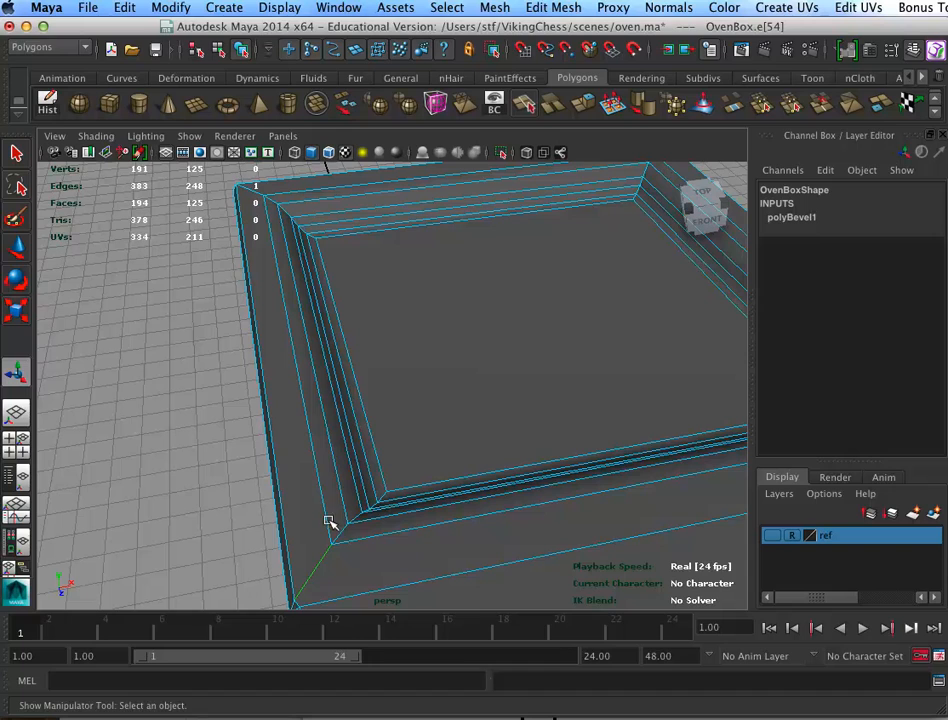
pyautogui.doubleClick(327, 519)
pyautogui.keyDown('alt'); pyautogui.moveTo(387, 447); pyautogui.dragTo(546, 487); pyautogui.keyUp('alt')
# Bevel the run of diagonal edges across the back-left corner of the top recess
pyautogui.scroll(3, 377, 457)
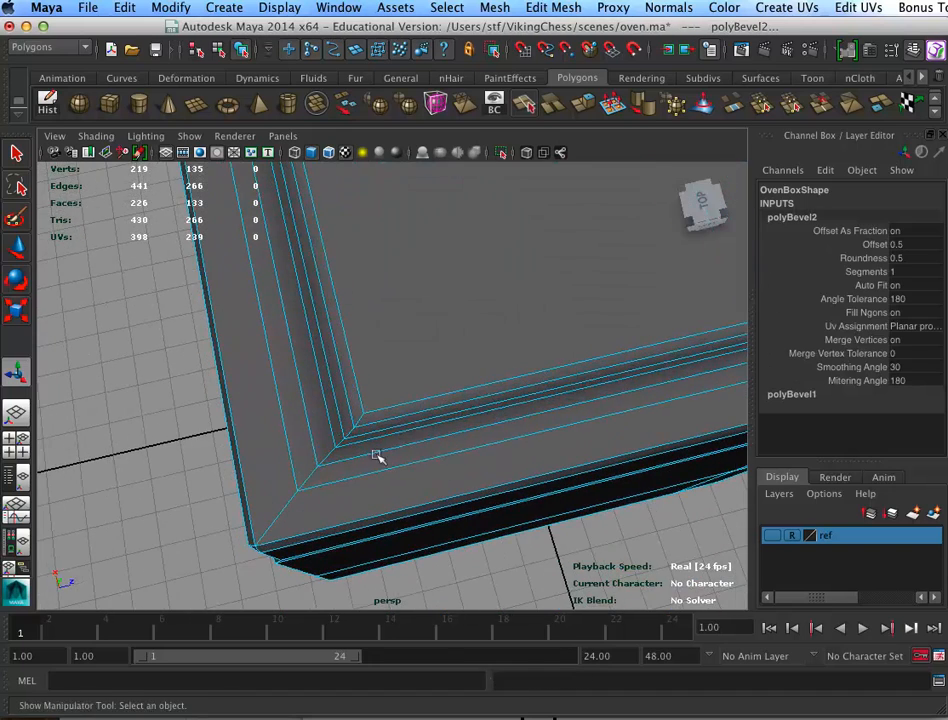
pyautogui.click(316, 444)
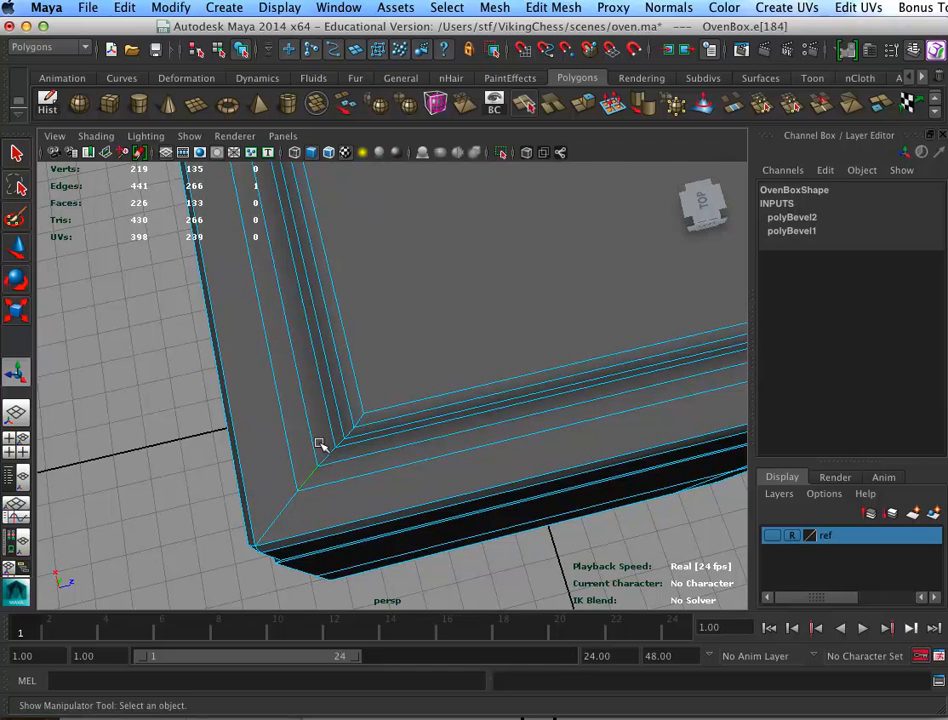
pyautogui.click(326, 424)
pyautogui.press('g')
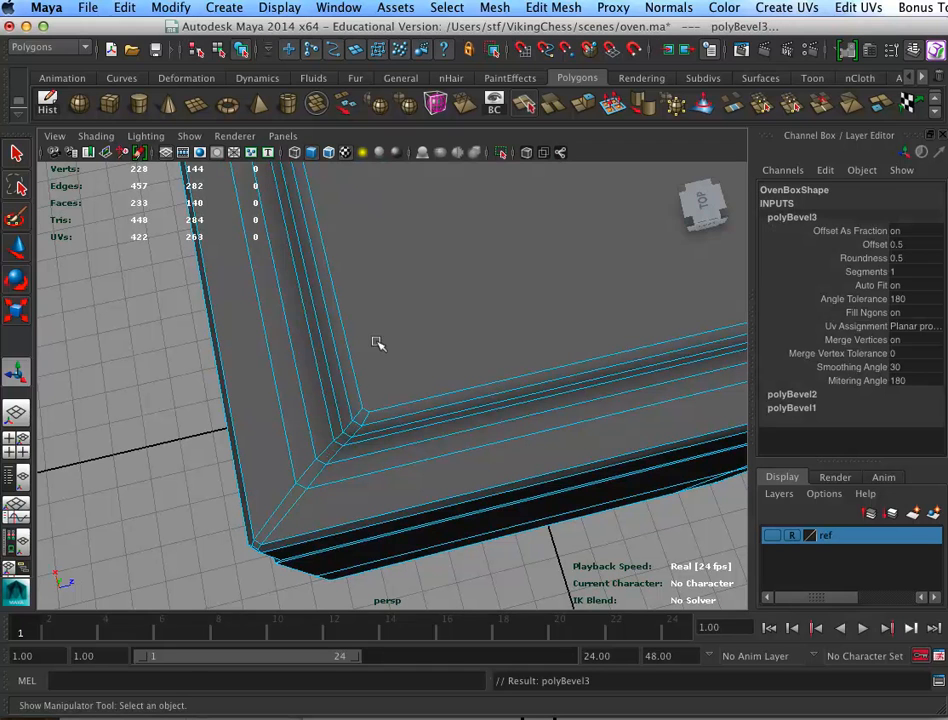
# Bevel the run of diagonal edges across the back-right corner of the top recess
pyautogui.keyDown('alt'); pyautogui.moveTo(379, 341); pyautogui.dragTo(476, 569, button='middle'); pyautogui.keyUp('alt')
pyautogui.keyDown('alt'); pyautogui.moveTo(408, 330); pyautogui.dragTo(406, 389); pyautogui.keyUp('alt')
pyautogui.keyDown('alt'); pyautogui.moveTo(406, 389); pyautogui.dragTo(477, 389, button='right'); pyautogui.keyUp('alt')
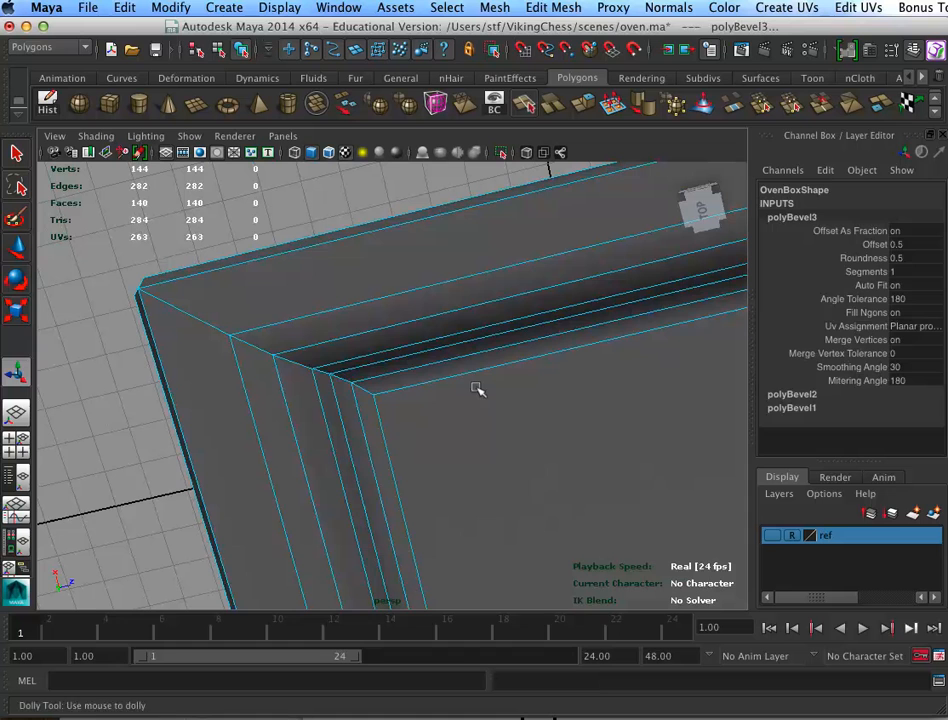
pyautogui.click(354, 383)
pyautogui.doubleClick(357, 383)
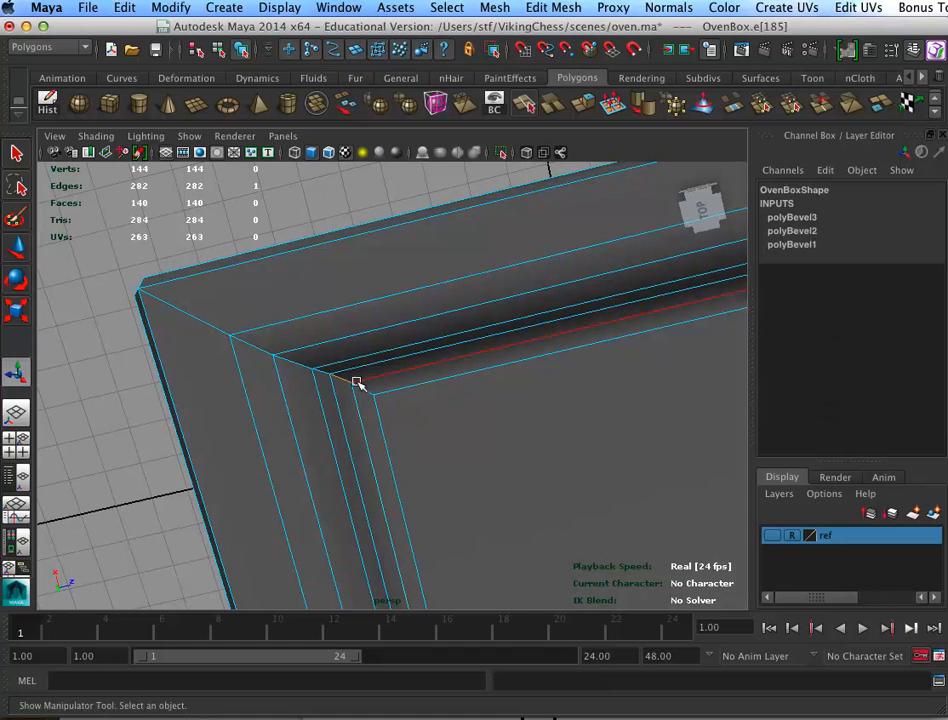
pyautogui.press('g')
# Select the two side edges of the recess floor and scale them slightly shorter along Z
pyautogui.keyDown('alt'); pyautogui.moveTo(372, 389); pyautogui.dragTo(600, 400); pyautogui.keyUp('alt')
pyautogui.keyDown('alt'); pyautogui.moveTo(454, 430); pyautogui.dragTo(557, 418); pyautogui.keyUp('alt')
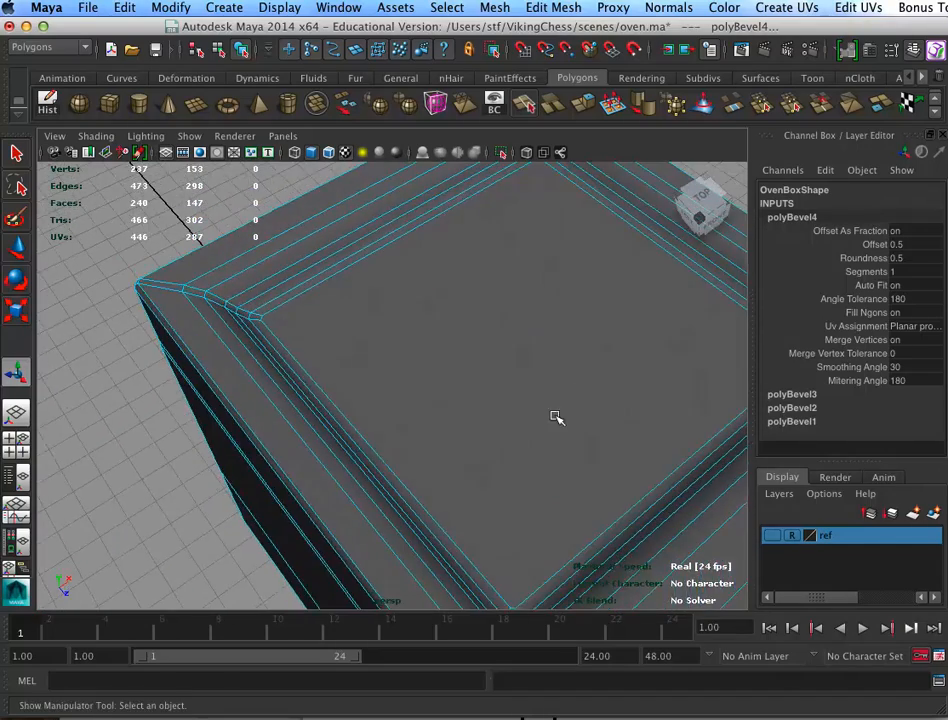
pyautogui.moveTo(406, 476); pyautogui.dragTo(413, 446, button='right')
pyautogui.click(393, 467)
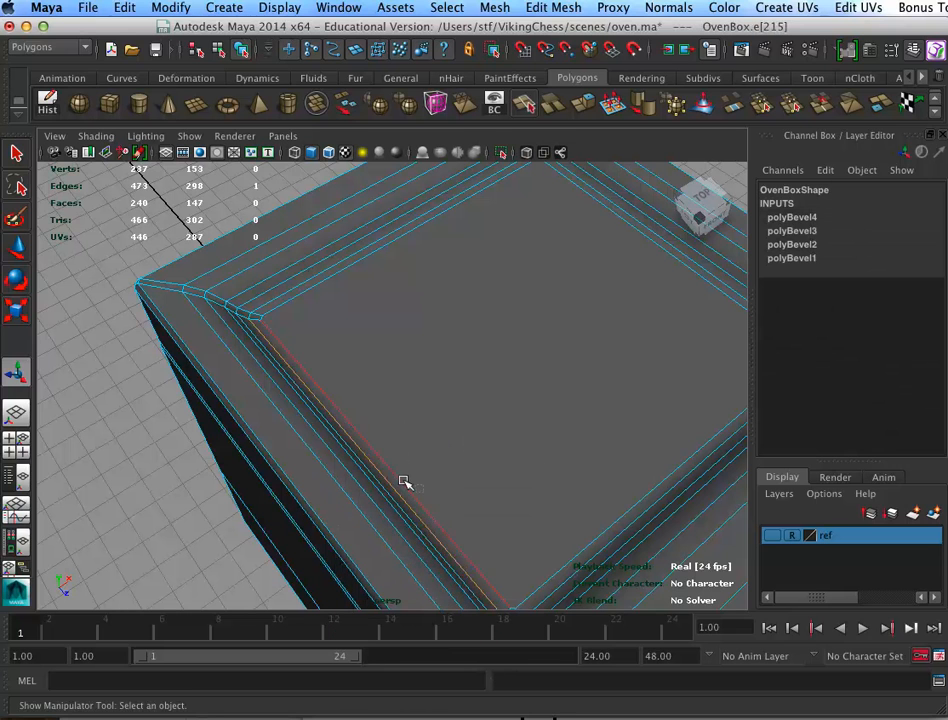
pyautogui.click(402, 440)
pyautogui.click(386, 441)
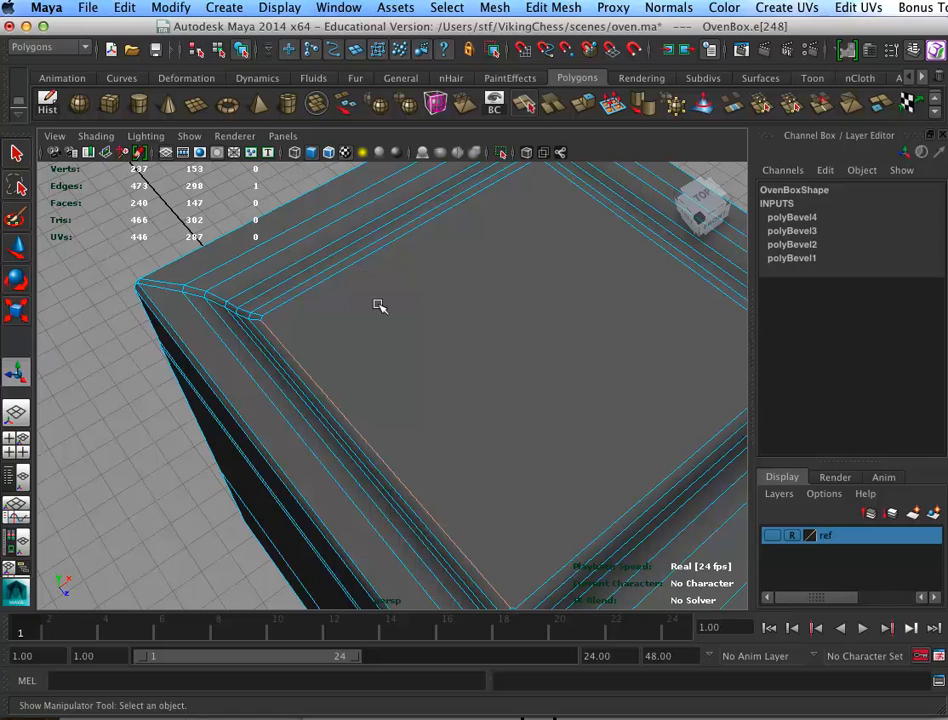
pyautogui.keyDown('shift'); pyautogui.click(338, 249); pyautogui.keyUp('shift')
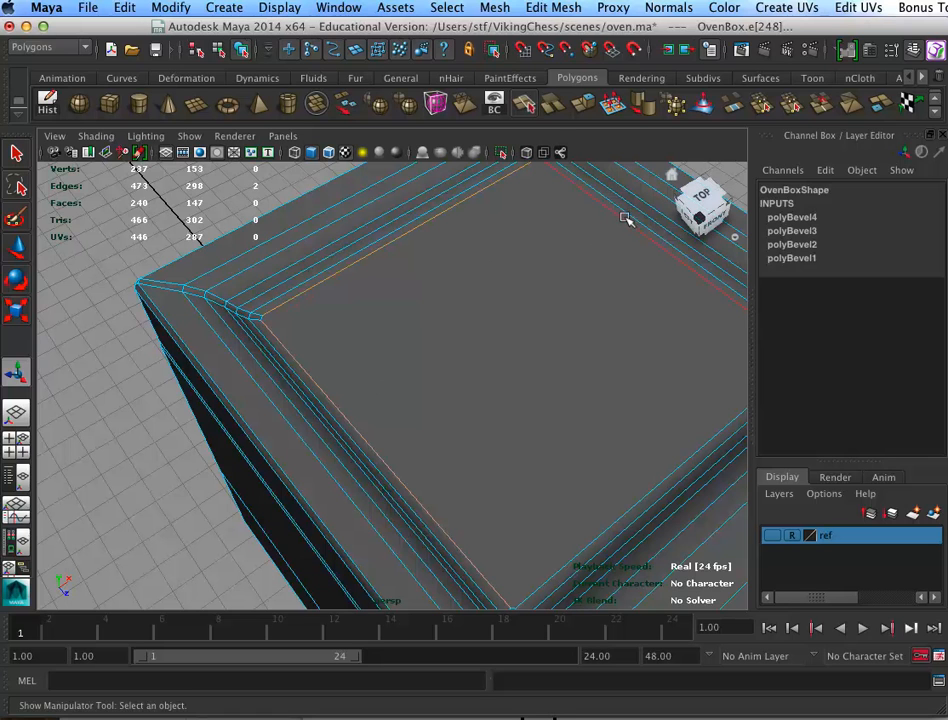
pyautogui.click(628, 218)
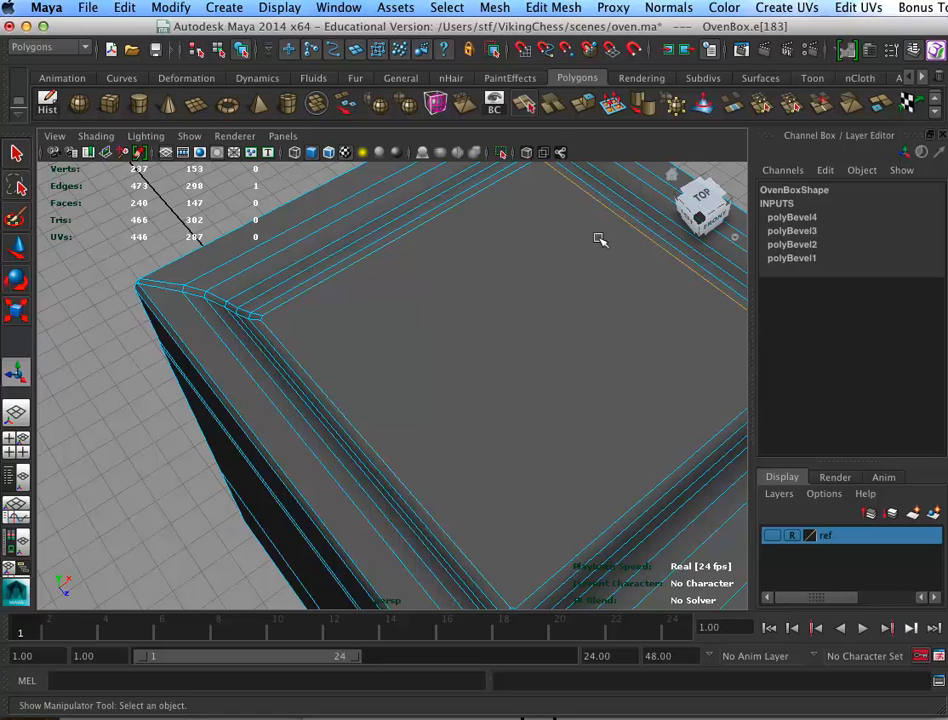
pyautogui.keyDown('shift'); pyautogui.click(392, 472); pyautogui.keyUp('shift')
pyautogui.press('r')
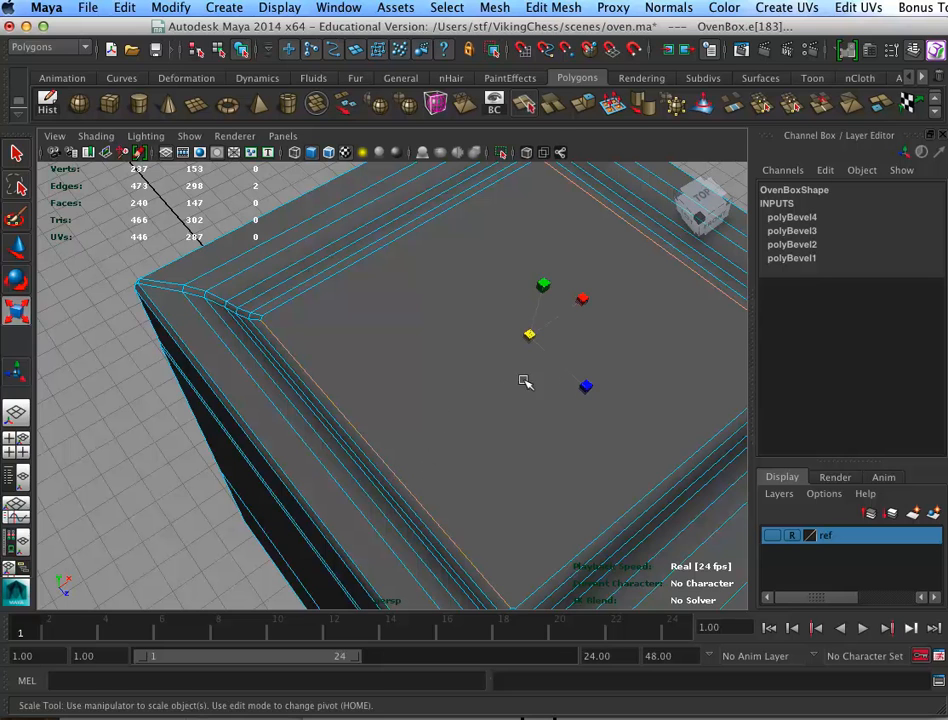
pyautogui.moveTo(574, 374); pyautogui.dragTo(570, 374)
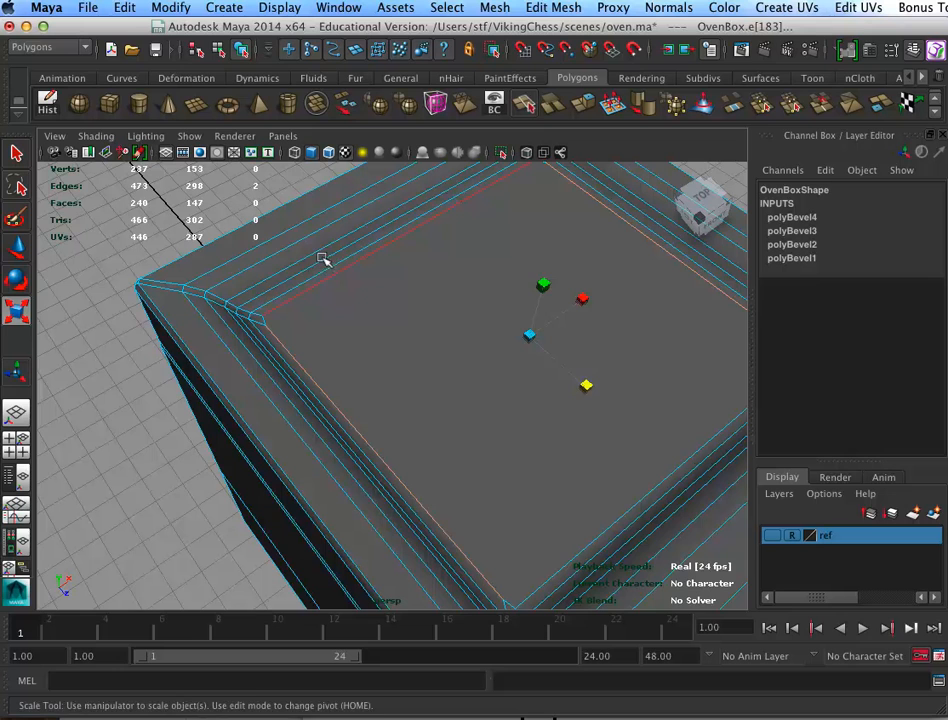
# Select the front and back edges of the recess floor and scale them by about 1.05 along X
pyautogui.click(351, 273)
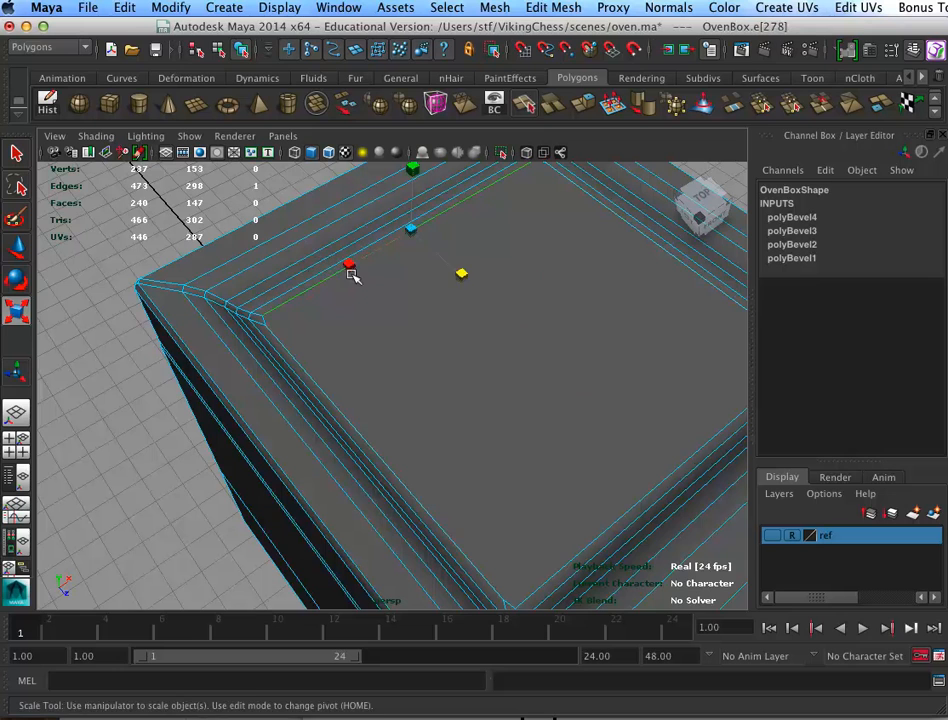
pyautogui.click(627, 492)
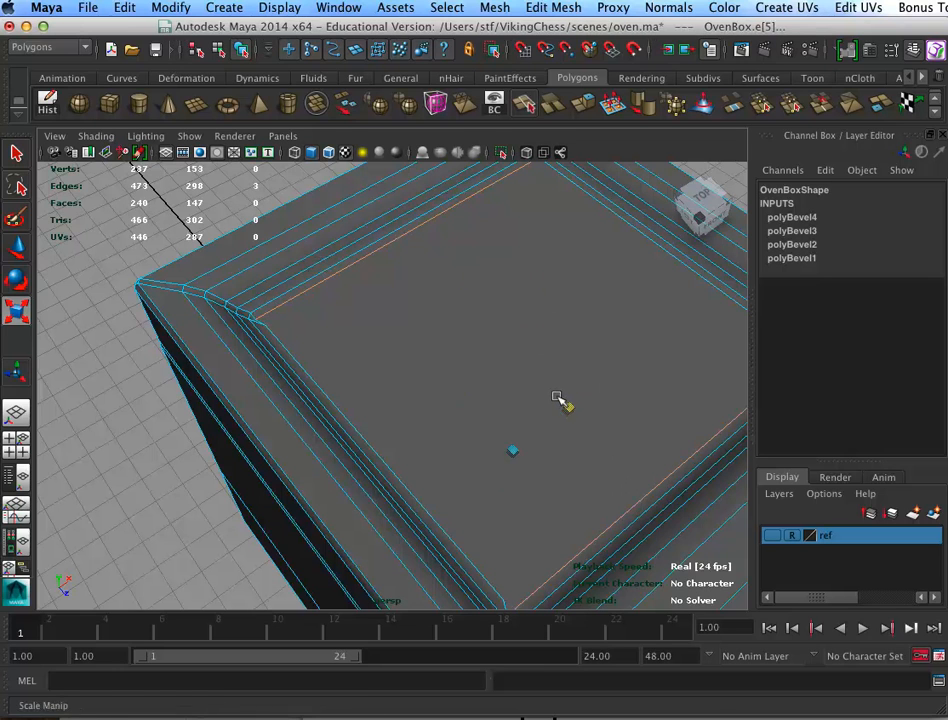
pyautogui.moveTo(558, 398); pyautogui.dragTo(555, 400)
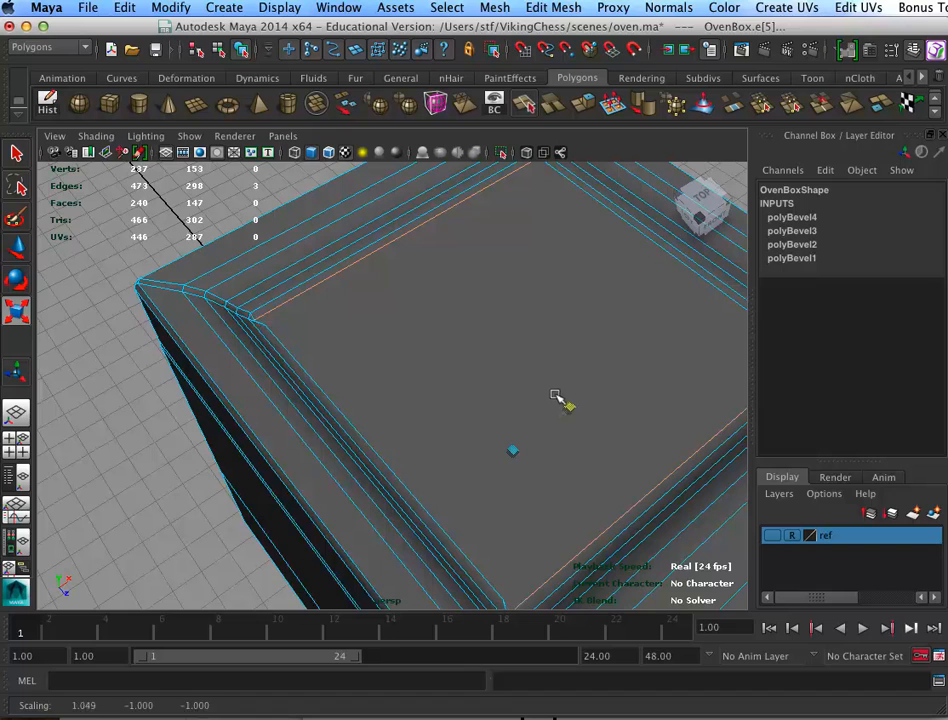
# Return to object mode and select the whole OvenBox
pyautogui.keyDown('alt'); pyautogui.moveTo(580, 444); pyautogui.dragTo(525, 500, button='middle'); pyautogui.keyUp('alt')
pyautogui.keyDown('alt'); pyautogui.moveTo(525, 500); pyautogui.dragTo(524, 437); pyautogui.keyUp('alt')
pyautogui.scroll(-3, 524, 437)
pyautogui.moveTo(388, 379); pyautogui.dragTo(391, 430, button='right')
pyautogui.keyDown('alt'); pyautogui.moveTo(391, 430); pyautogui.dragTo(516, 404); pyautogui.keyUp('alt')
pyautogui.keyDown('alt'); pyautogui.moveTo(637, 451); pyautogui.dragTo(451, 444); pyautogui.keyUp('alt')
pyautogui.click(599, 482)
pyautogui.click(470, 422)
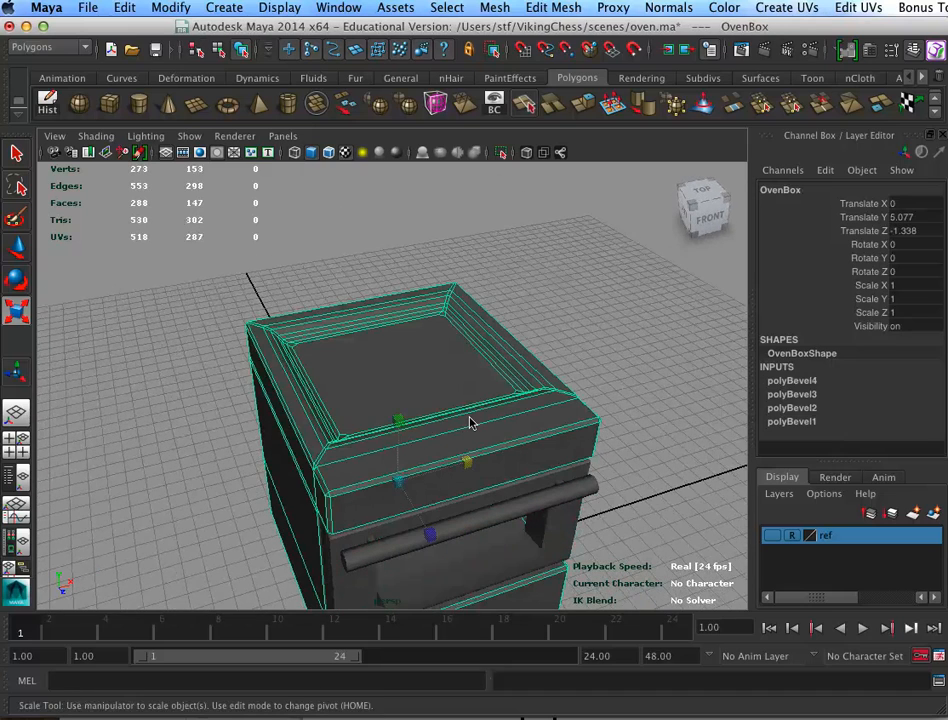
# Switch to the top view and frame OvenBox closely
pyautogui.press('space')
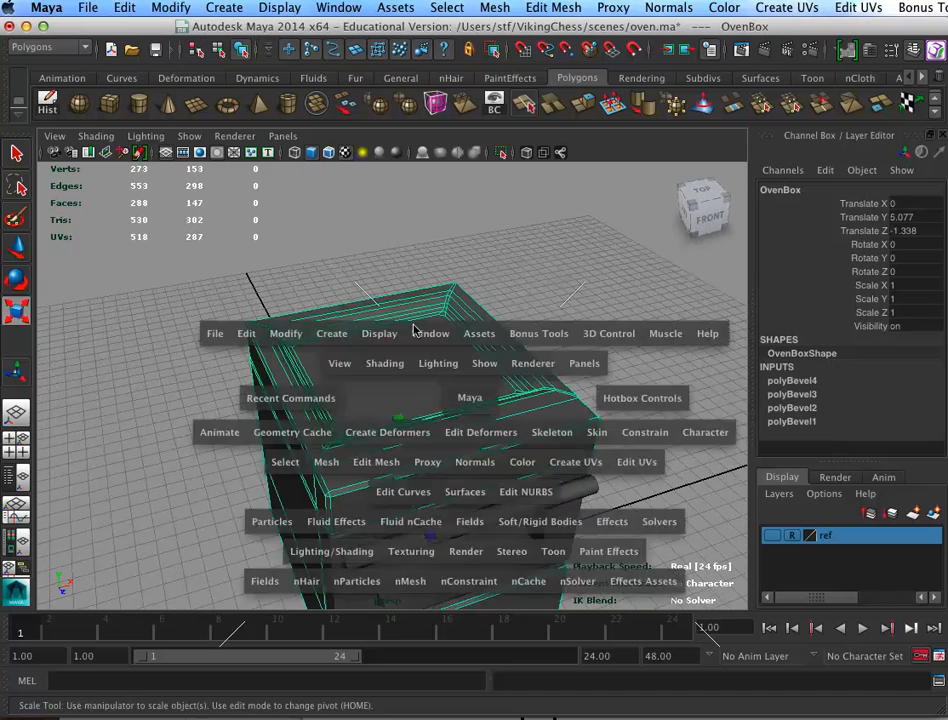
pyautogui.press('space')
pyautogui.keyDown('alt'); pyautogui.moveTo(445, 336); pyautogui.dragTo(532, 355, button='right'); pyautogui.keyUp('alt')
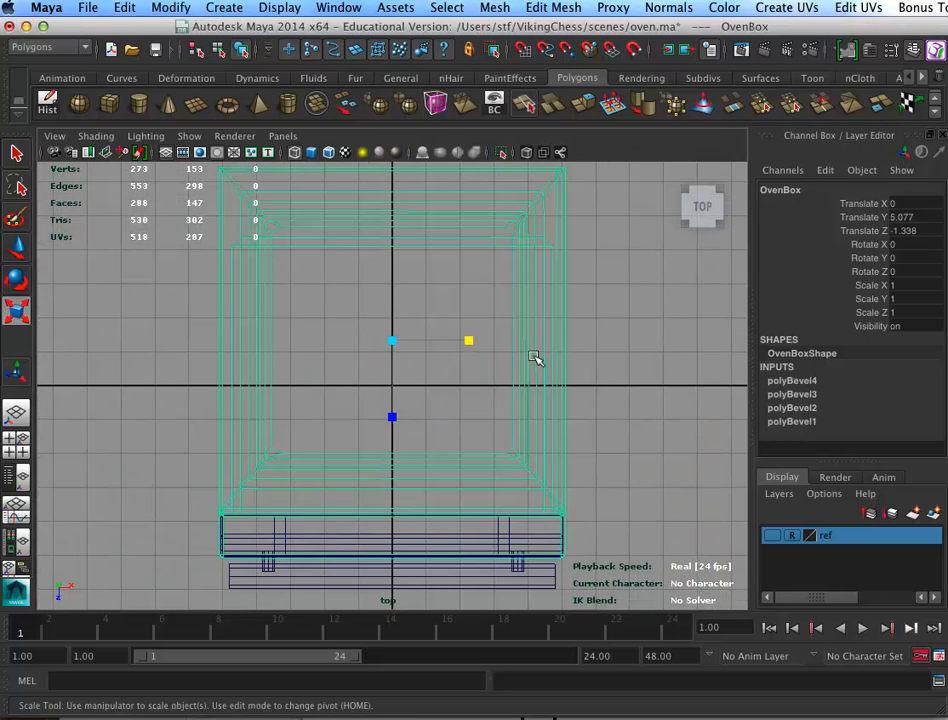
pyautogui.keyDown('alt'); pyautogui.moveTo(528, 358); pyautogui.dragTo(551, 350, button='middle'); pyautogui.keyUp('alt')
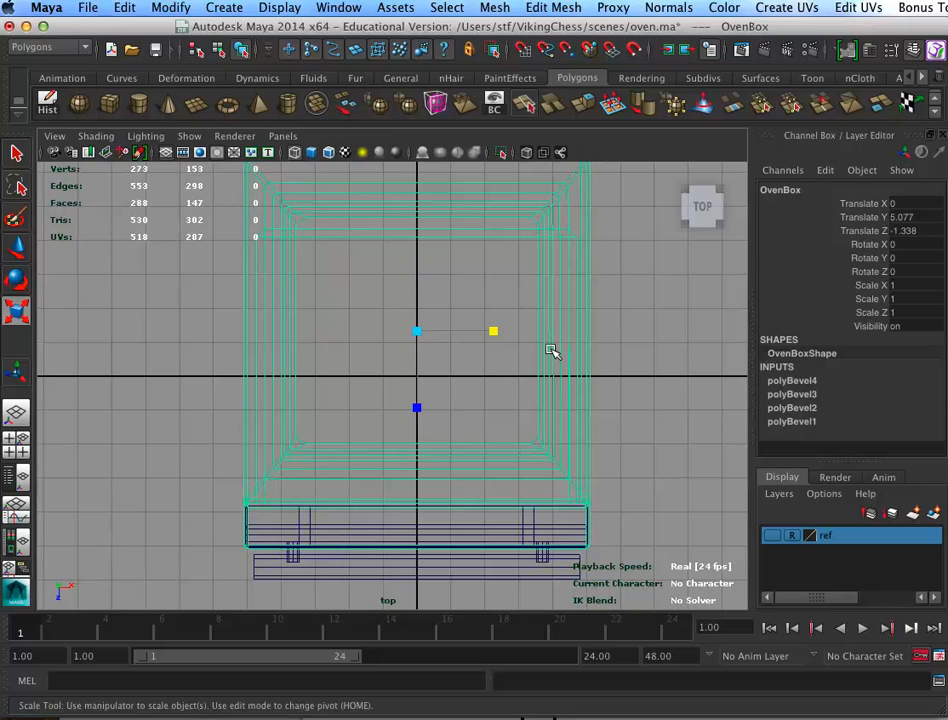
# Switch OvenBox to face selection in the perspective view and select the faces spanning its depth, from the upper band to the base
pyautogui.press('space')
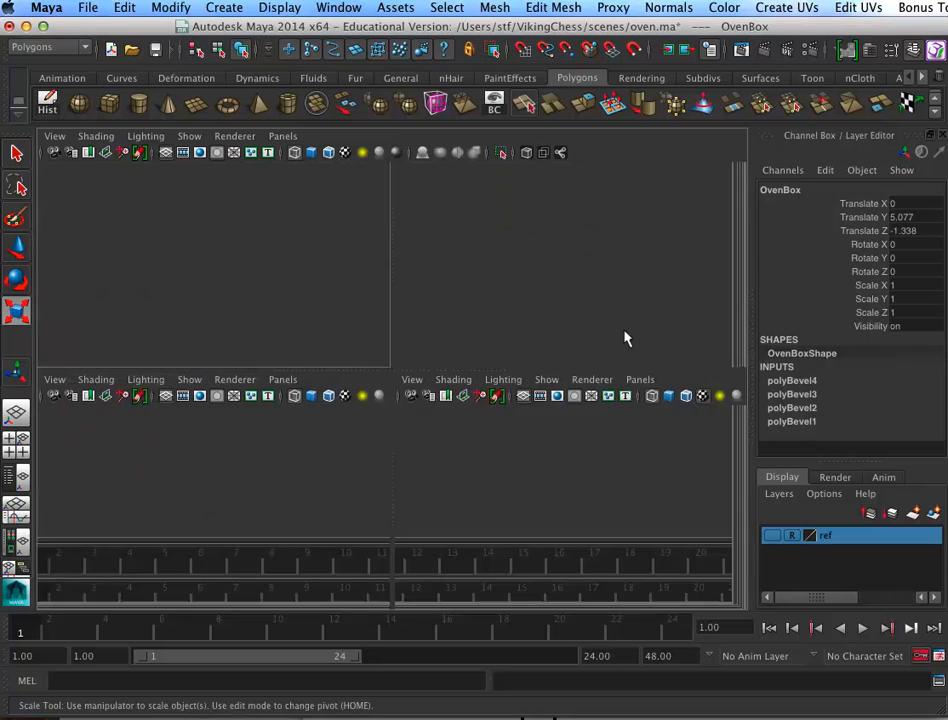
pyautogui.press('space')
pyautogui.keyDown('alt'); pyautogui.moveTo(452, 426); pyautogui.dragTo(519, 409); pyautogui.keyUp('alt')
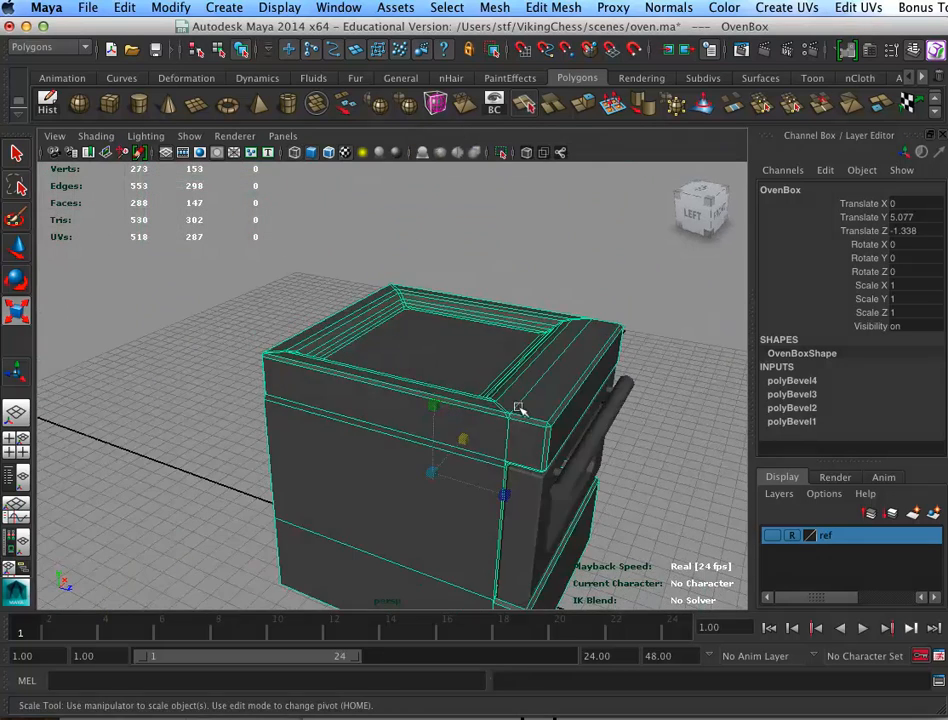
pyautogui.moveTo(491, 408); pyautogui.dragTo(480, 440, button='right')
pyautogui.keyDown('alt'); pyautogui.moveTo(472, 455); pyautogui.dragTo(526, 417); pyautogui.keyUp('alt')
pyautogui.moveTo(476, 354); pyautogui.dragTo(476, 356)
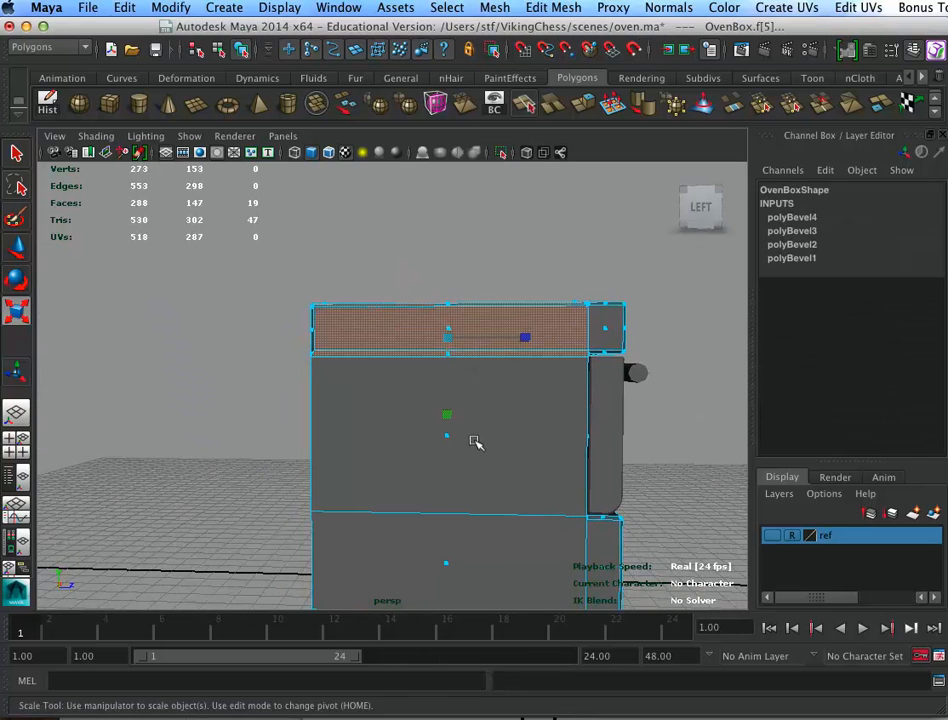
pyautogui.keyDown('alt'); pyautogui.moveTo(490, 546); pyautogui.dragTo(478, 433); pyautogui.keyUp('alt')
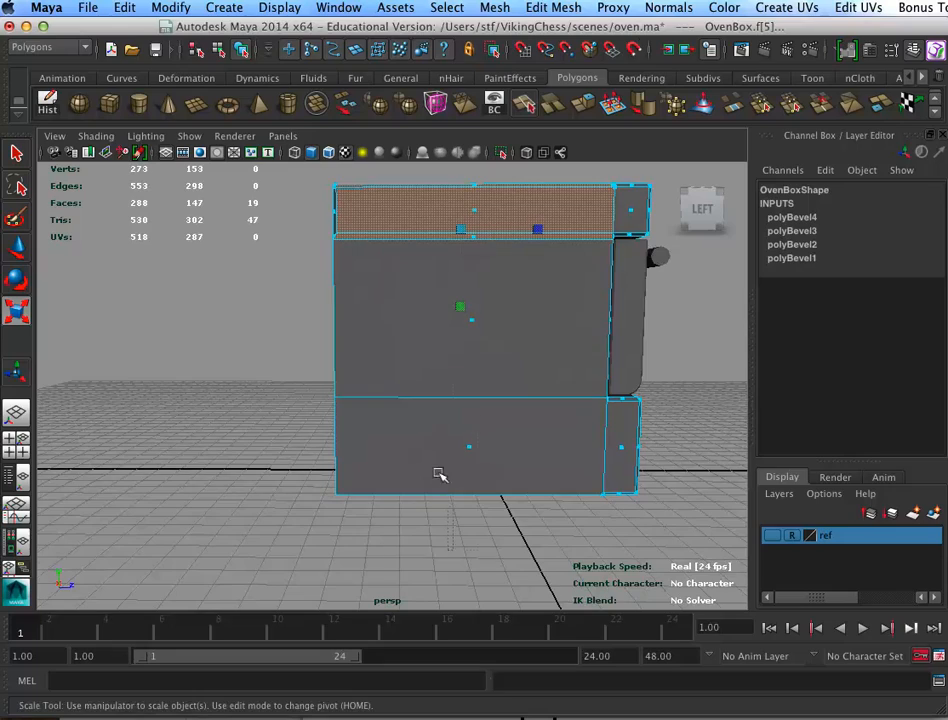
pyautogui.moveTo(438, 474); pyautogui.dragTo(492, 310)
# Show the model in wireframe and deselect the faces of the inner oven cavity
pyautogui.press('4')
pyautogui.keyDown('alt'); pyautogui.moveTo(594, 414); pyautogui.dragTo(622, 434); pyautogui.keyUp('alt')
pyautogui.keyDown('alt'); pyautogui.moveTo(622, 434); pyautogui.dragTo(715, 440, button='right'); pyautogui.keyUp('alt')
pyautogui.keyDown('alt'); pyautogui.moveTo(641, 437); pyautogui.dragTo(625, 427); pyautogui.keyUp('alt')
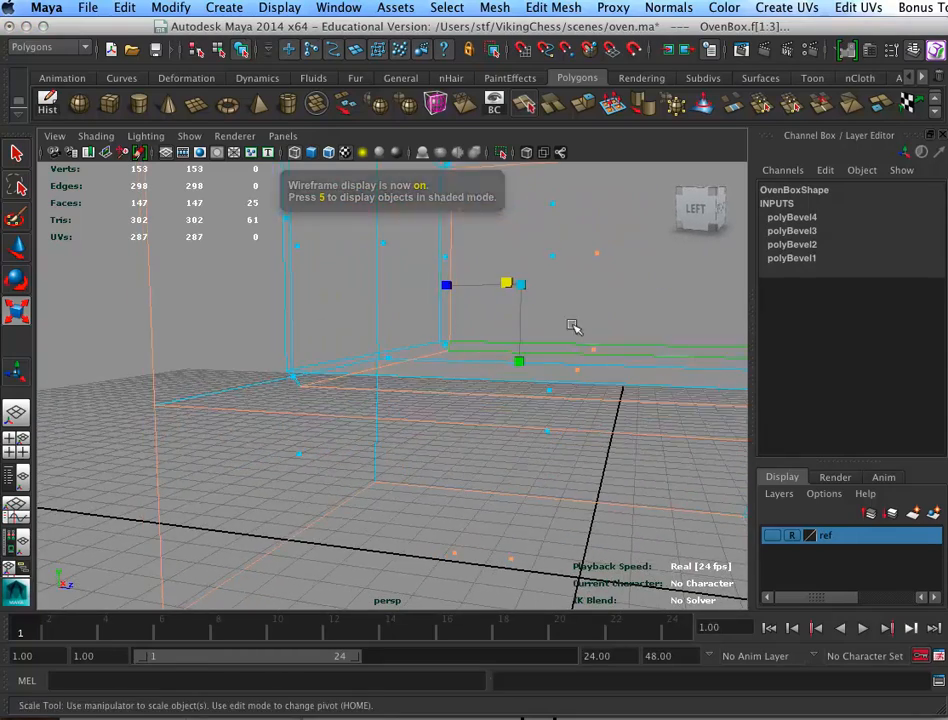
pyautogui.moveTo(571, 324); pyautogui.dragTo(594, 364)
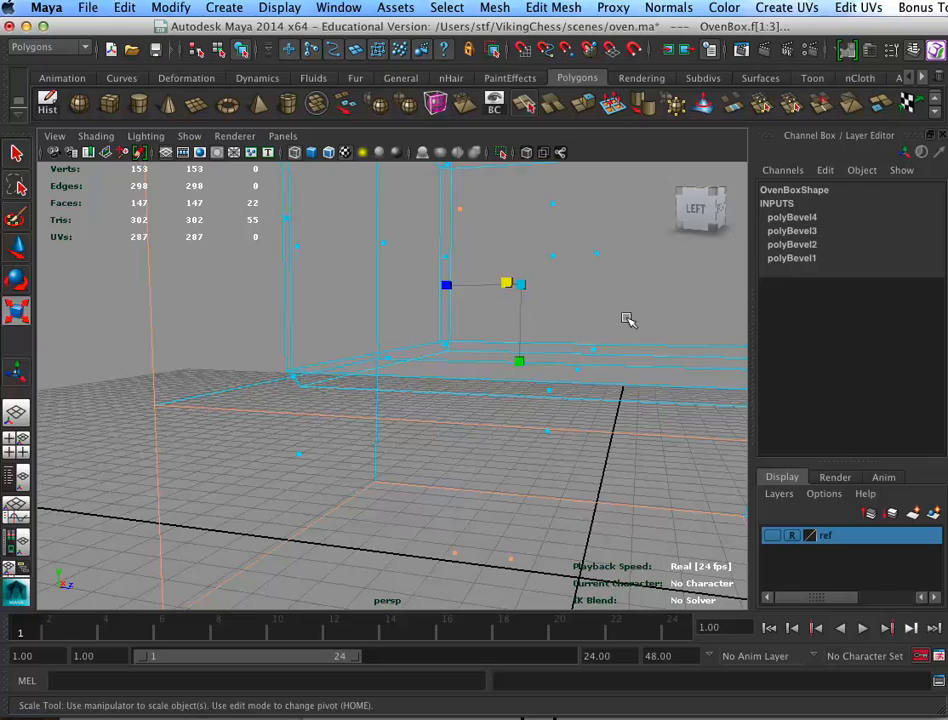
pyautogui.click(592, 347)
pyautogui.press('z')
# Complete the face selection from the opposite side, adding the outer side face and removing the remaining inner cavity face
pyautogui.keyDown('alt'); pyautogui.moveTo(620, 368); pyautogui.dragTo(518, 408); pyautogui.keyUp('alt')
pyautogui.keyDown('alt'); pyautogui.moveTo(518, 408); pyautogui.dragTo(421, 415, button='right'); pyautogui.keyUp('alt')
pyautogui.moveTo(421, 415)
pyautogui.keyDown('alt'); pyautogui.mouseDown()
pyautogui.moveTo(514, 430)
pyautogui.moveTo(419, 431)
pyautogui.mouseUp(); pyautogui.keyUp('alt')
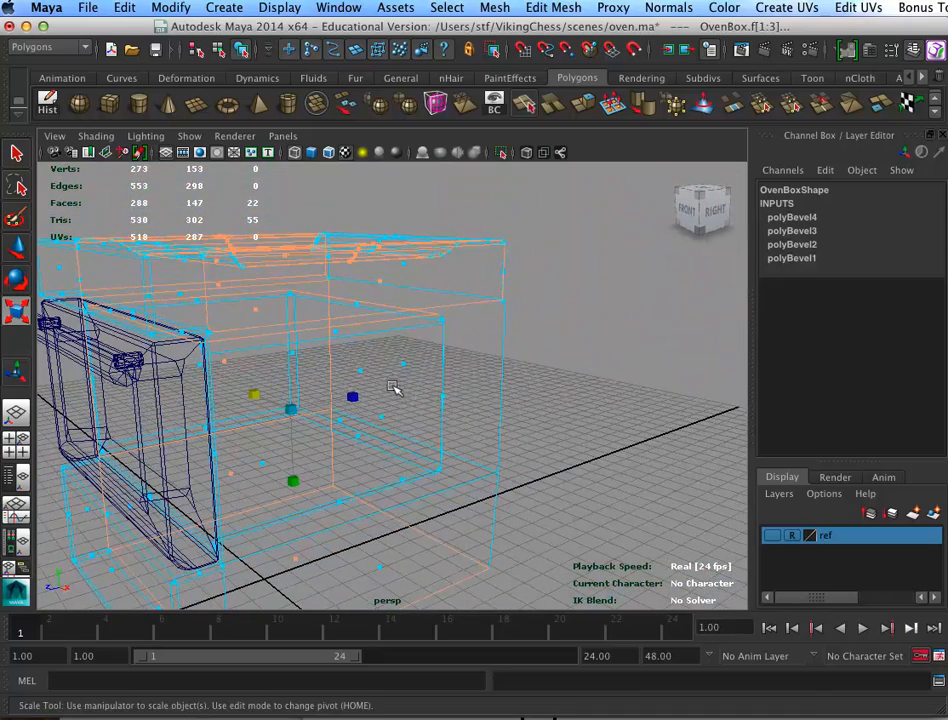
pyautogui.click(470, 460)
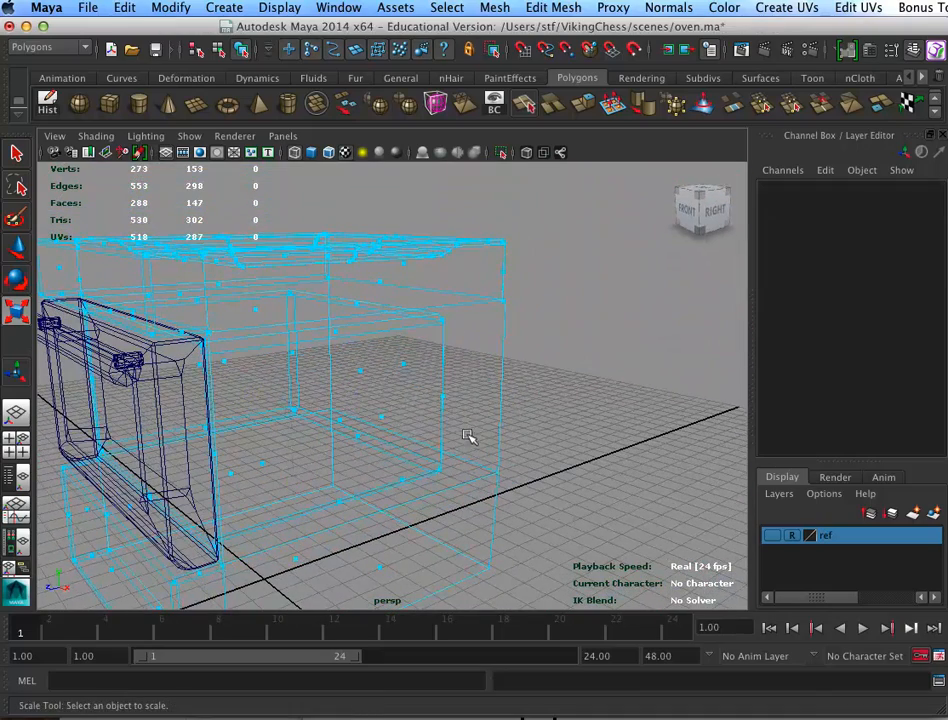
pyautogui.press('z')
pyautogui.keyDown('alt'); pyautogui.moveTo(476, 457); pyautogui.dragTo(466, 371); pyautogui.keyUp('alt')
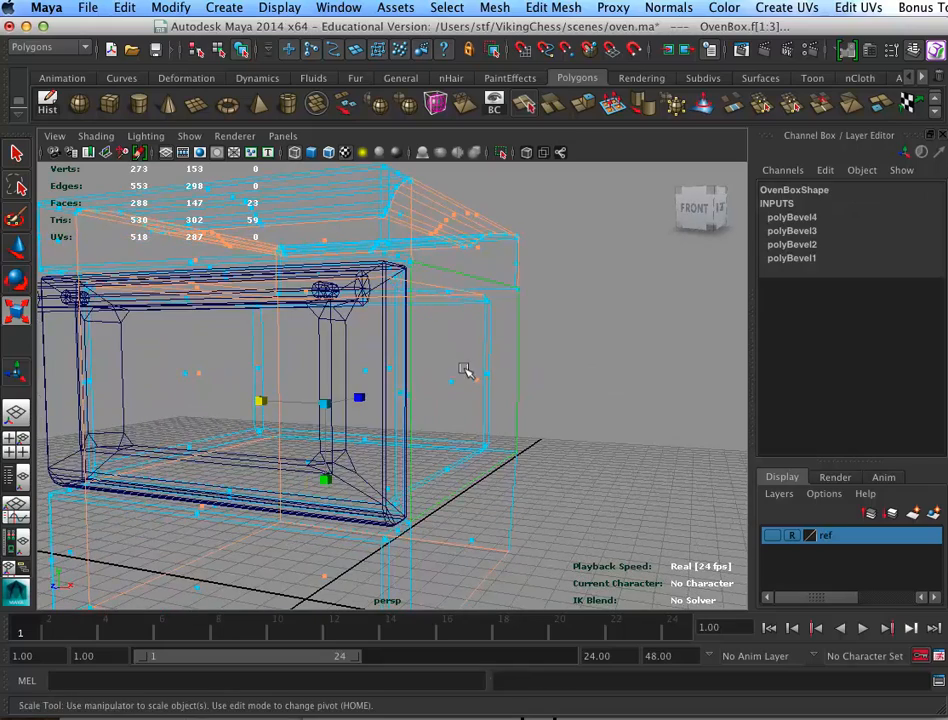
pyautogui.keyDown('alt'); pyautogui.moveTo(435, 435); pyautogui.dragTo(608, 458); pyautogui.keyUp('alt')
pyautogui.keyDown('alt'); pyautogui.moveTo(618, 445); pyautogui.dragTo(570, 388); pyautogui.keyUp('alt')
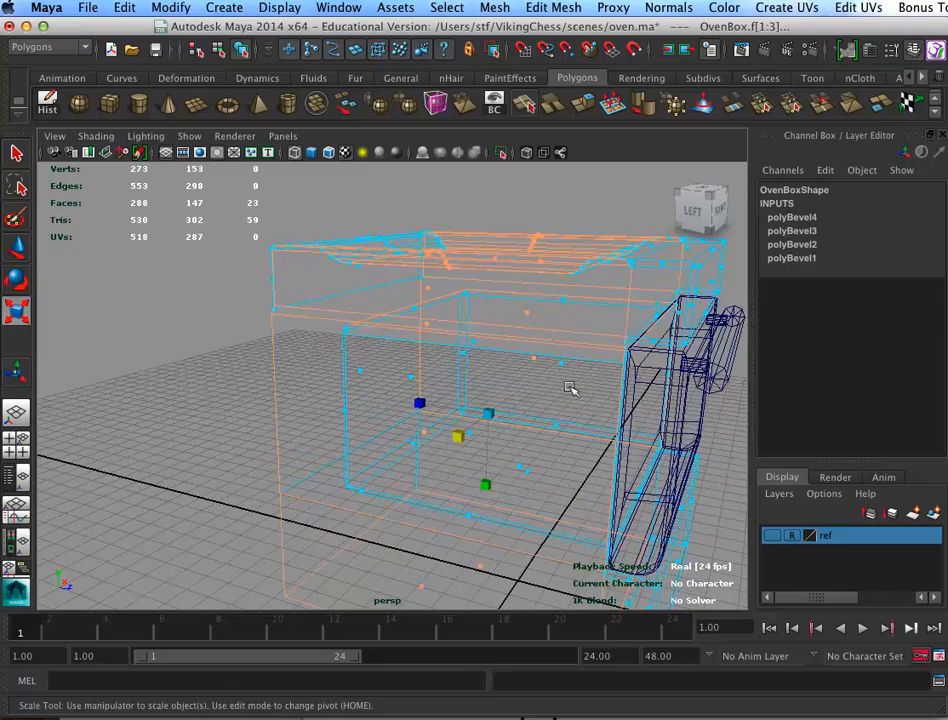
pyautogui.keyDown('alt'); pyautogui.moveTo(612, 440); pyautogui.dragTo(537, 444); pyautogui.keyUp('alt')
# Cut the selected faces from side to side through the middle in the top view with the Cut Faces Tool
pyautogui.press('space')
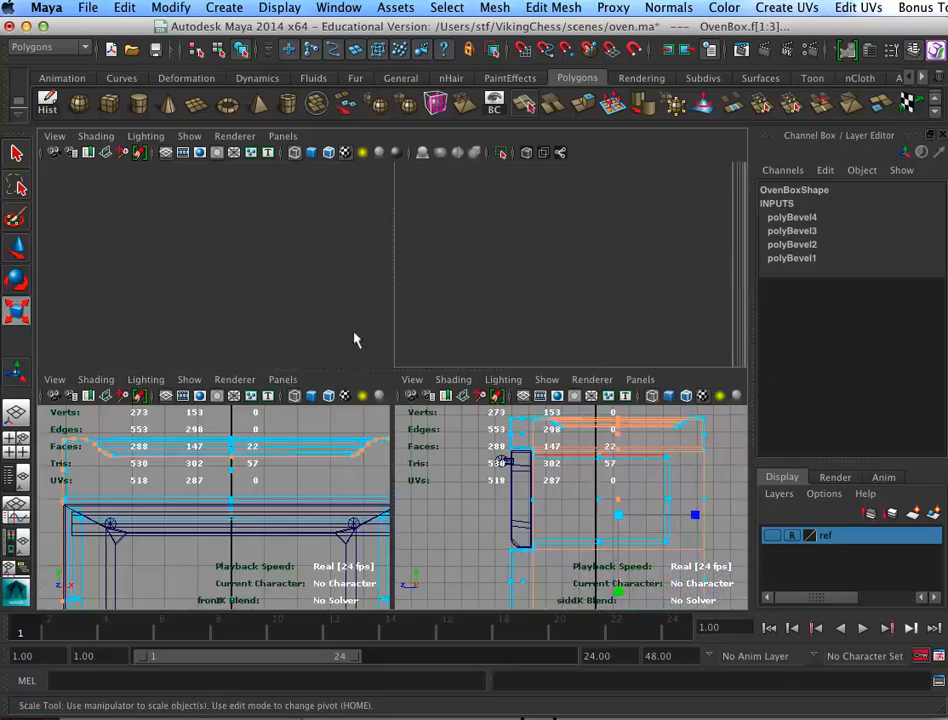
pyautogui.press('space')
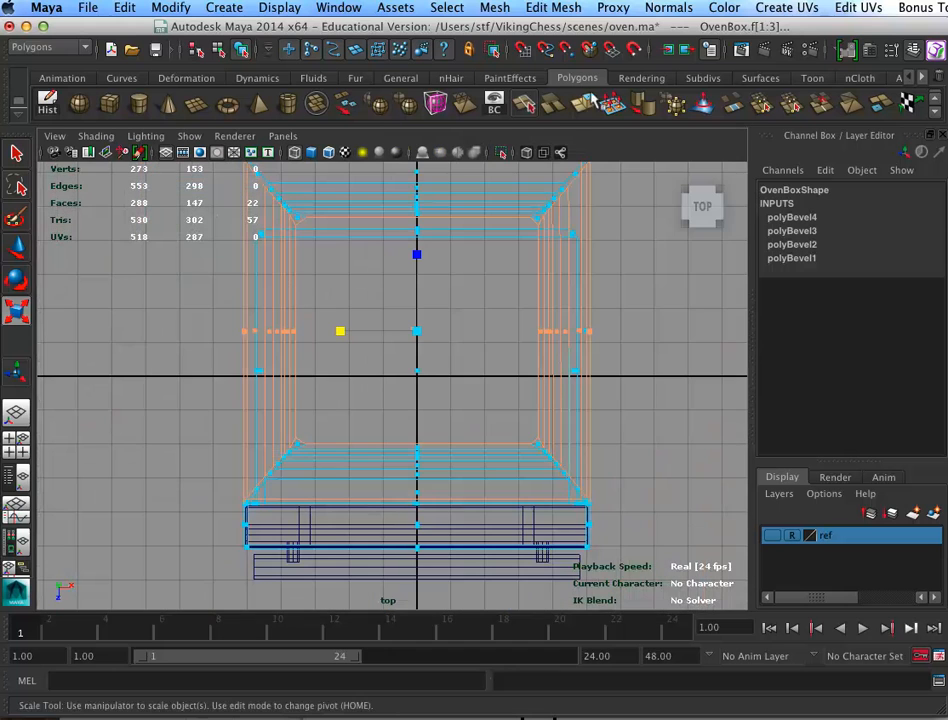
pyautogui.click(553, 7)
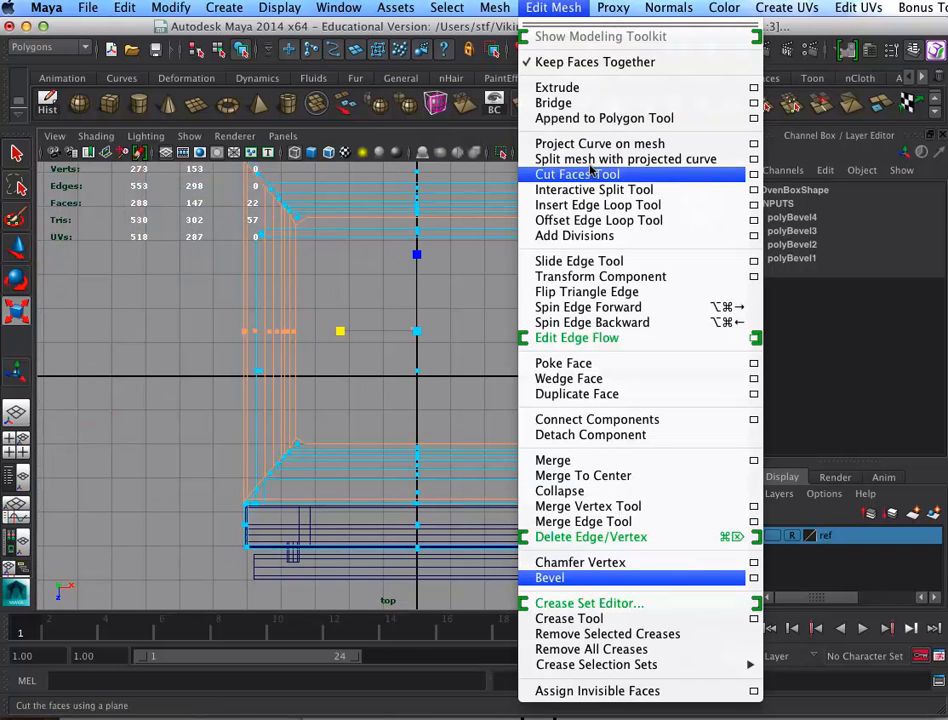
pyautogui.click(620, 174)
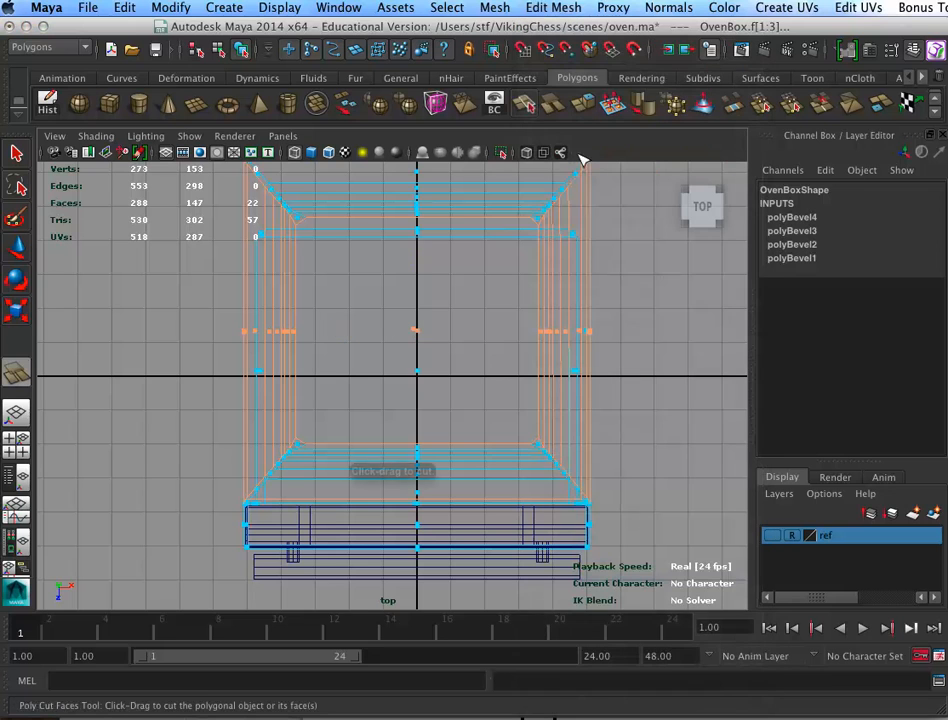
pyautogui.moveTo(240, 330); pyautogui.dragTo(600, 313)
pyautogui.keyDown('alt'); pyautogui.moveTo(540, 265); pyautogui.dragTo(451, 387, button='right'); pyautogui.keyUp('alt')
pyautogui.press('w')
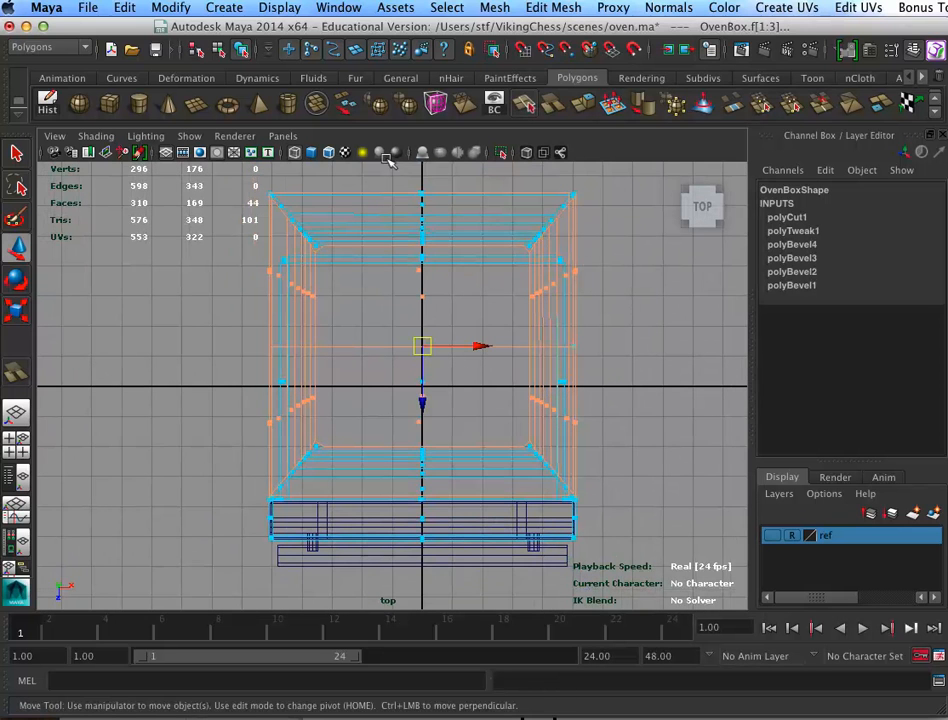
# Select the faces spanning the oven's width at the rear and front, plus the front half of the recess floor and the underside
pyautogui.moveTo(391, 166); pyautogui.dragTo(436, 237)
pyautogui.press('space')
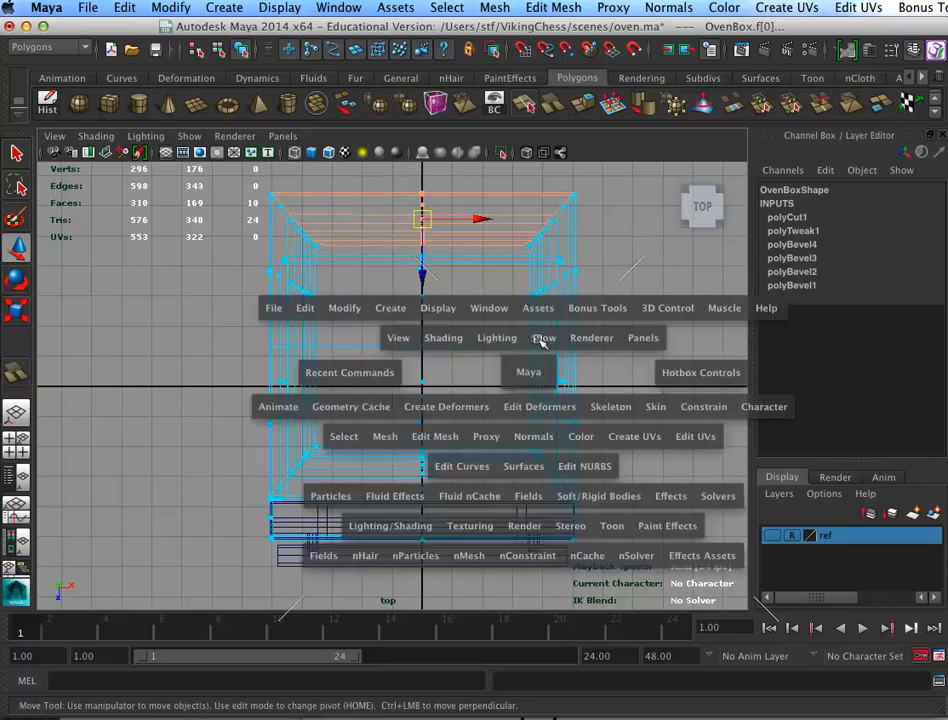
pyautogui.press('space')
pyautogui.keyDown('alt'); pyautogui.moveTo(545, 381); pyautogui.dragTo(508, 396); pyautogui.keyUp('alt')
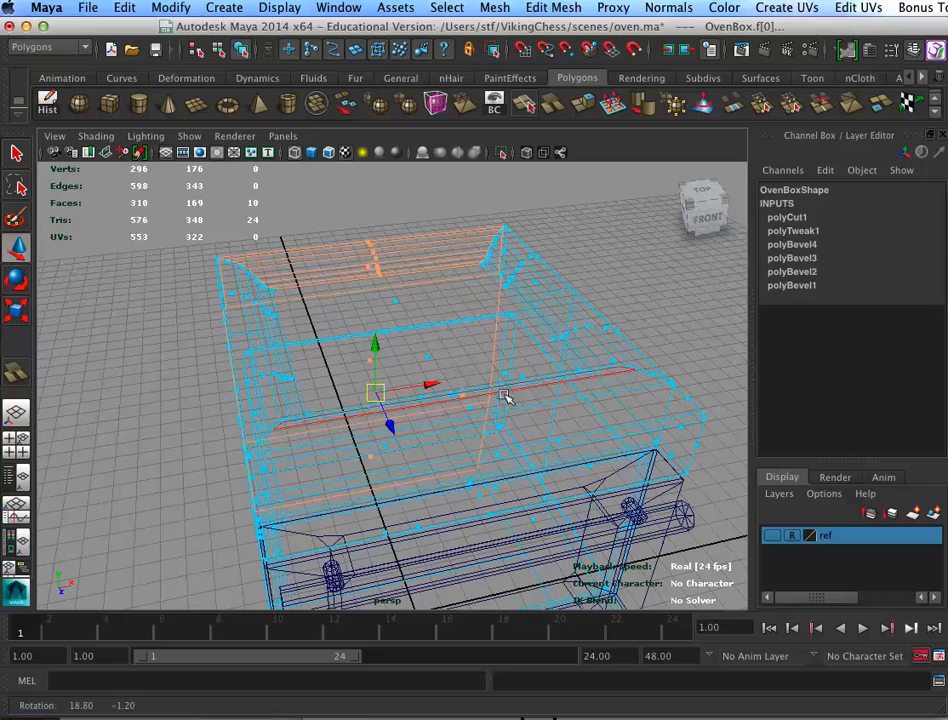
pyautogui.keyDown('shift'); pyautogui.click(426, 356); pyautogui.keyUp('shift')
pyautogui.keyDown('alt'); pyautogui.moveTo(502, 465); pyautogui.dragTo(423, 461); pyautogui.keyUp('alt')
pyautogui.keyDown('shift'); pyautogui.moveTo(482, 557); pyautogui.dragTo(485, 565); pyautogui.keyUp('shift')
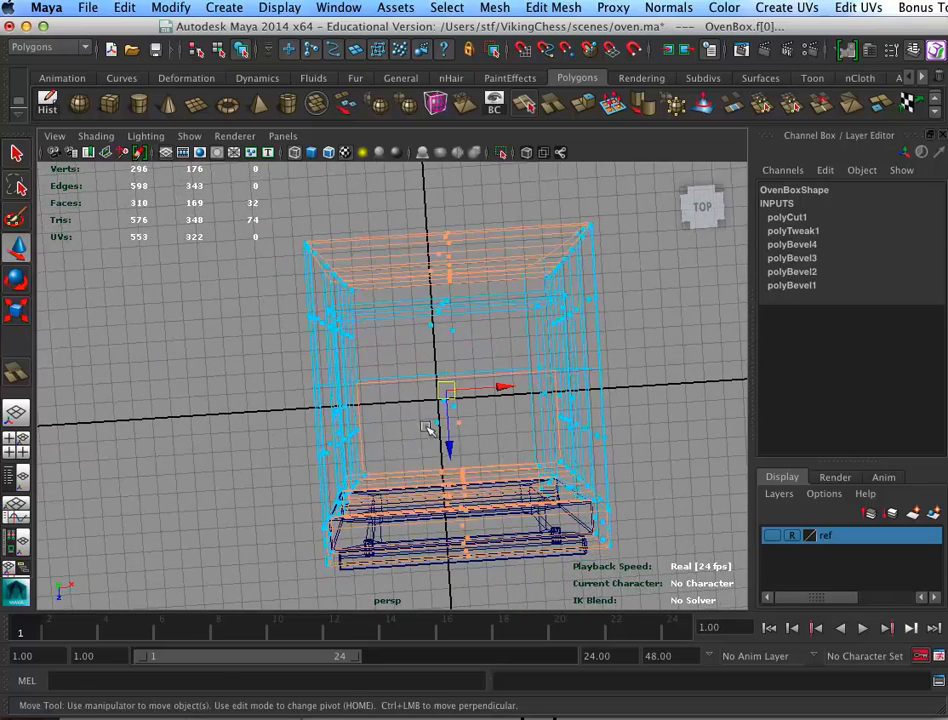
pyautogui.keyDown('shift'); pyautogui.click(428, 419); pyautogui.keyUp('shift')
pyautogui.keyDown('alt'); pyautogui.moveTo(556, 516); pyautogui.dragTo(700, 395); pyautogui.keyUp('alt')
pyautogui.keyDown('shift'); pyautogui.click(362, 482); pyautogui.keyUp('shift')
pyautogui.keyDown('alt'); pyautogui.moveTo(603, 444); pyautogui.dragTo(540, 461); pyautogui.keyUp('alt')
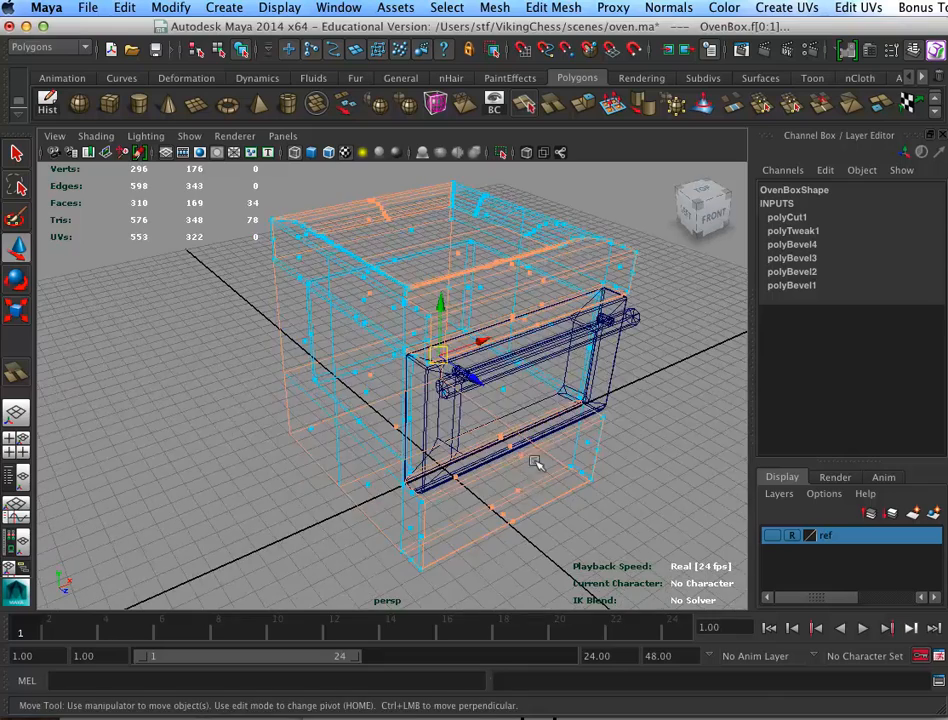
# Try to cut the selected faces from back to front along the centre line in the top view
pyautogui.press('space')
pyautogui.press('space')
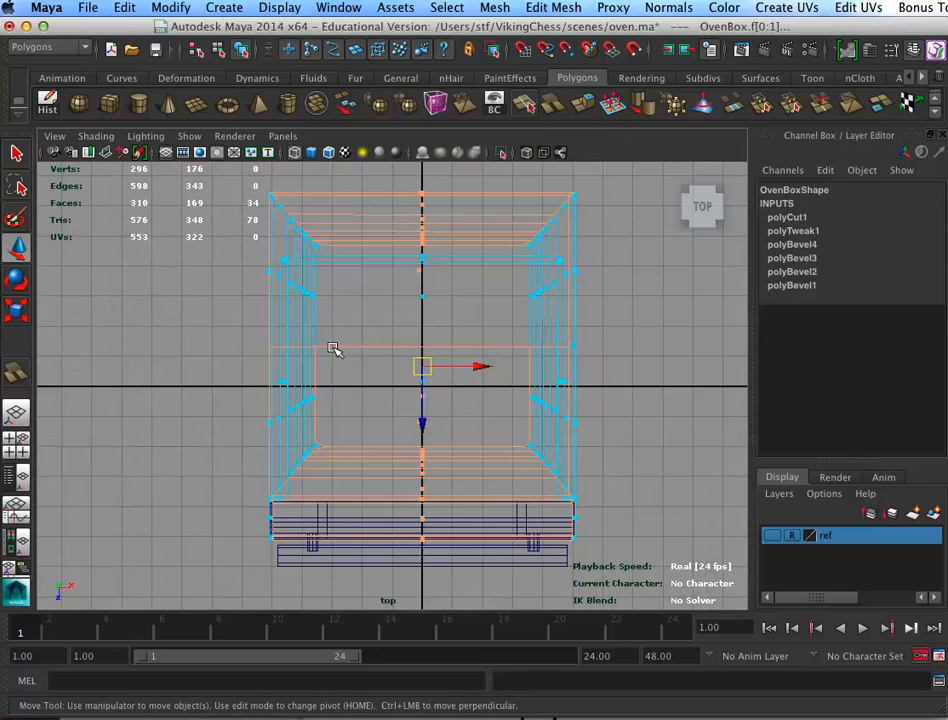
pyautogui.keyDown('alt'); pyautogui.moveTo(548, 428); pyautogui.dragTo(561, 455, button='middle'); pyautogui.keyUp('alt')
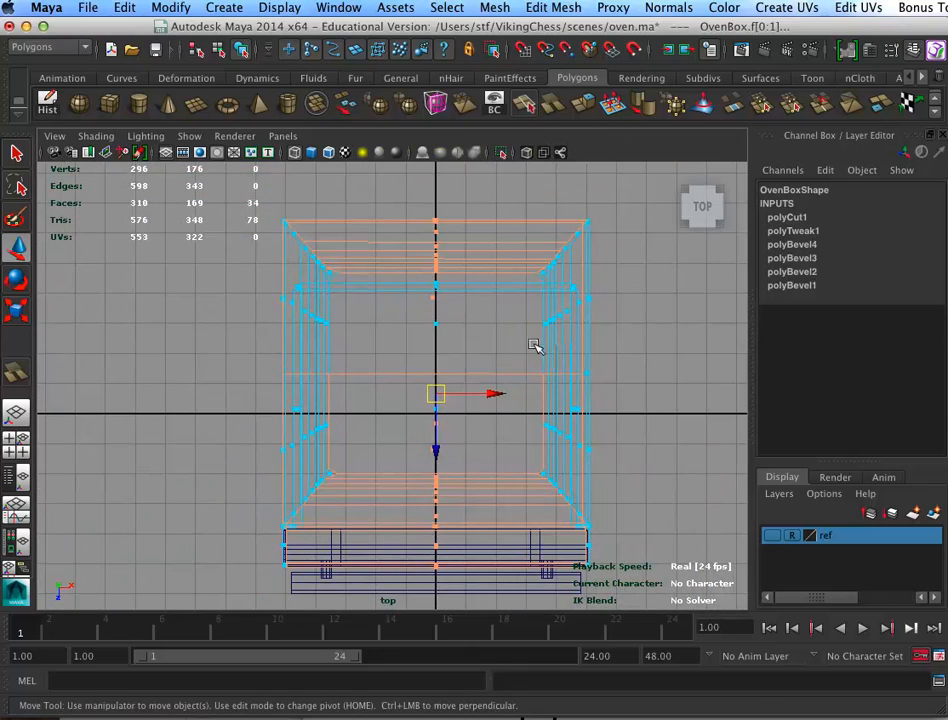
pyautogui.click(527, 116)
pyautogui.moveTo(434, 218); pyautogui.dragTo(449, 368)
# Inspect the recess floor in shaded perspective display and undo the last cut
pyautogui.press('space')
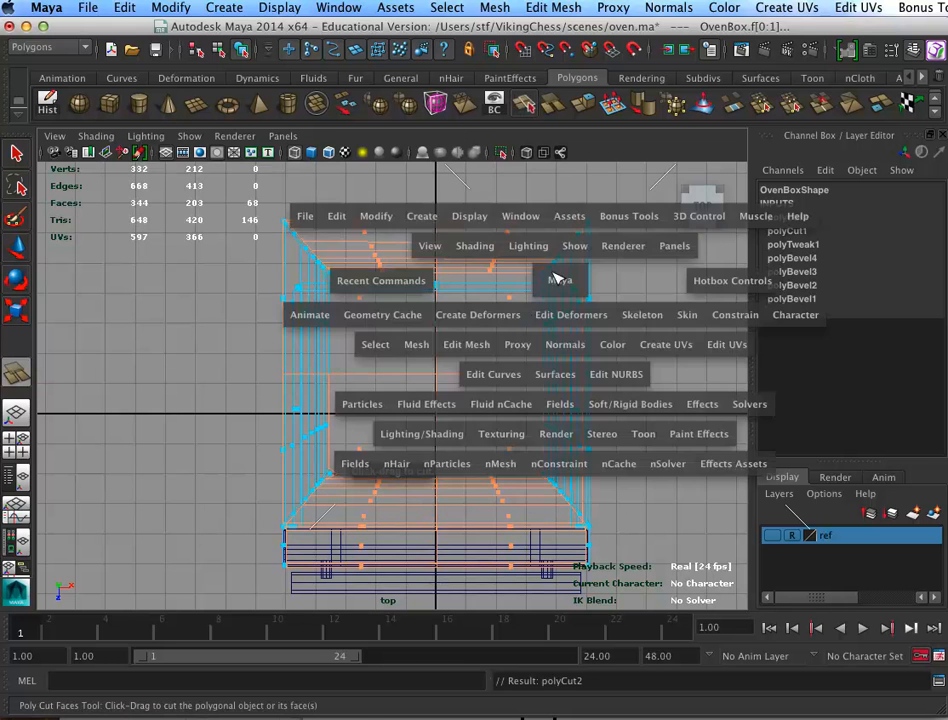
pyautogui.press('space')
pyautogui.moveTo(561, 324)
pyautogui.keyDown('alt'); pyautogui.mouseDown()
pyautogui.moveTo(489, 315)
pyautogui.moveTo(525, 322)
pyautogui.mouseUp(); pyautogui.keyUp('alt')
pyautogui.press('5')
pyautogui.scroll(4, 504, 500)
pyautogui.keyDown('alt'); pyautogui.moveTo(561, 404); pyautogui.dragTo(580, 457); pyautogui.keyUp('alt')
pyautogui.hotkey('ctrl', 'z')
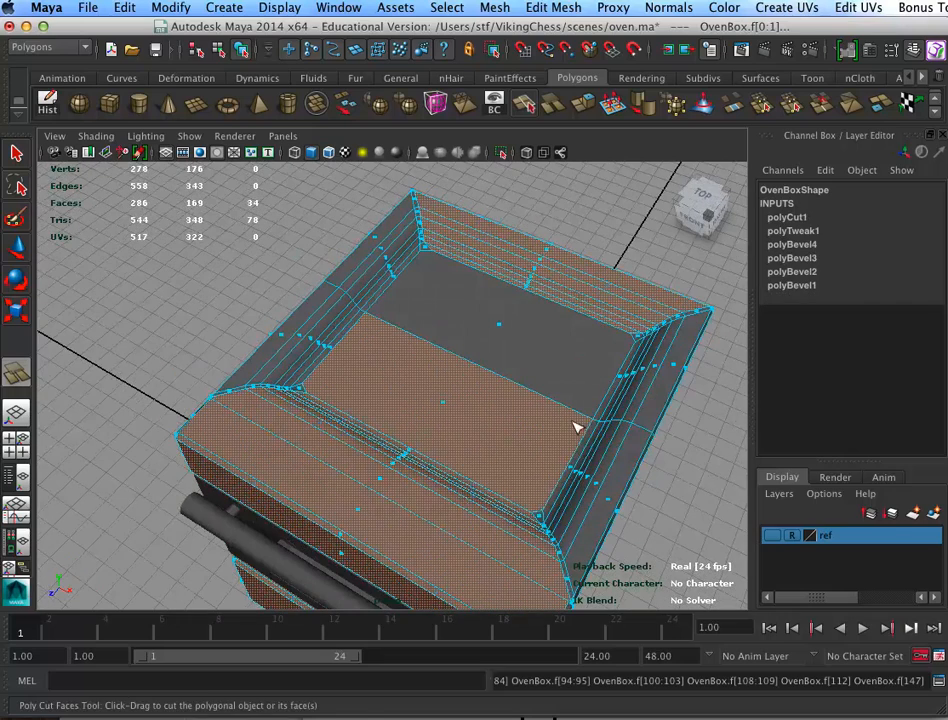
# Add the rear half of the recess floor to the face selection and cut all selected faces from back to front along the centre line
pyautogui.press('w')
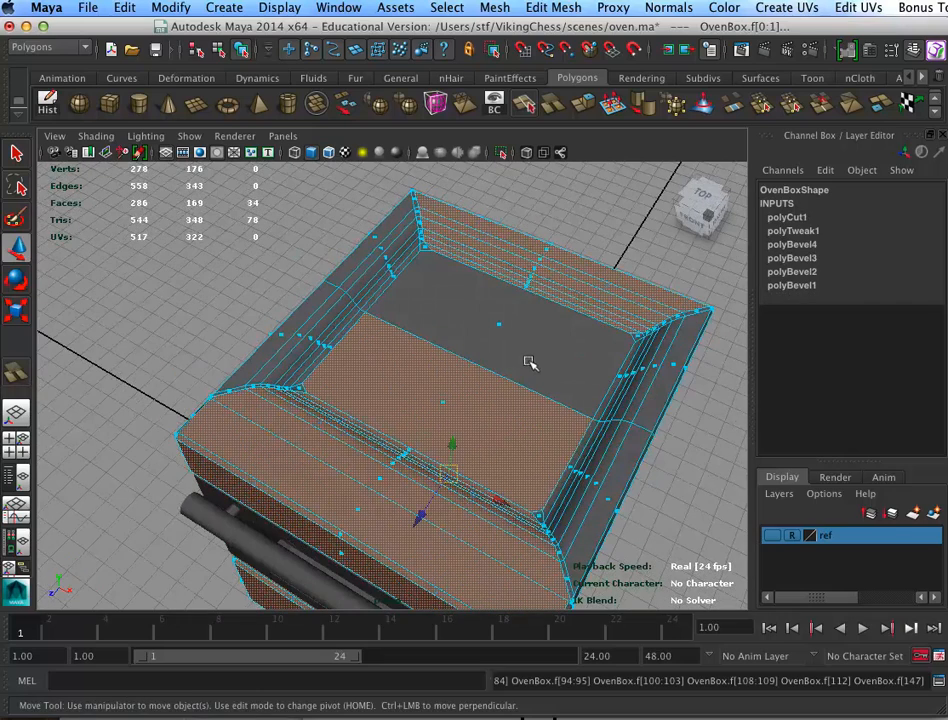
pyautogui.keyDown('shift'); pyautogui.click(503, 308); pyautogui.keyUp('shift')
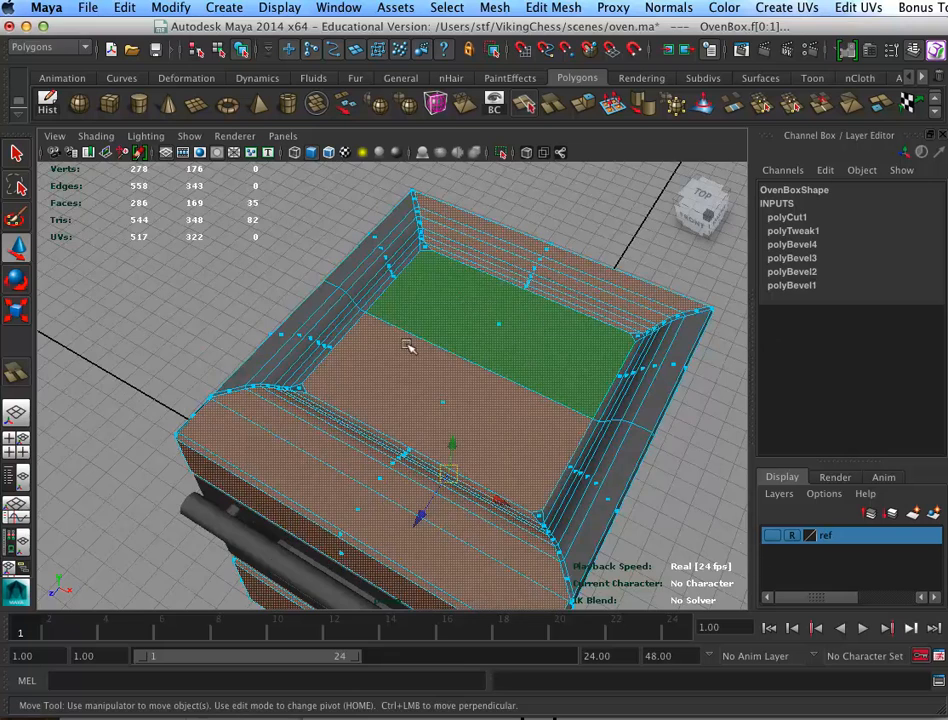
pyautogui.press('space')
pyautogui.press('space')
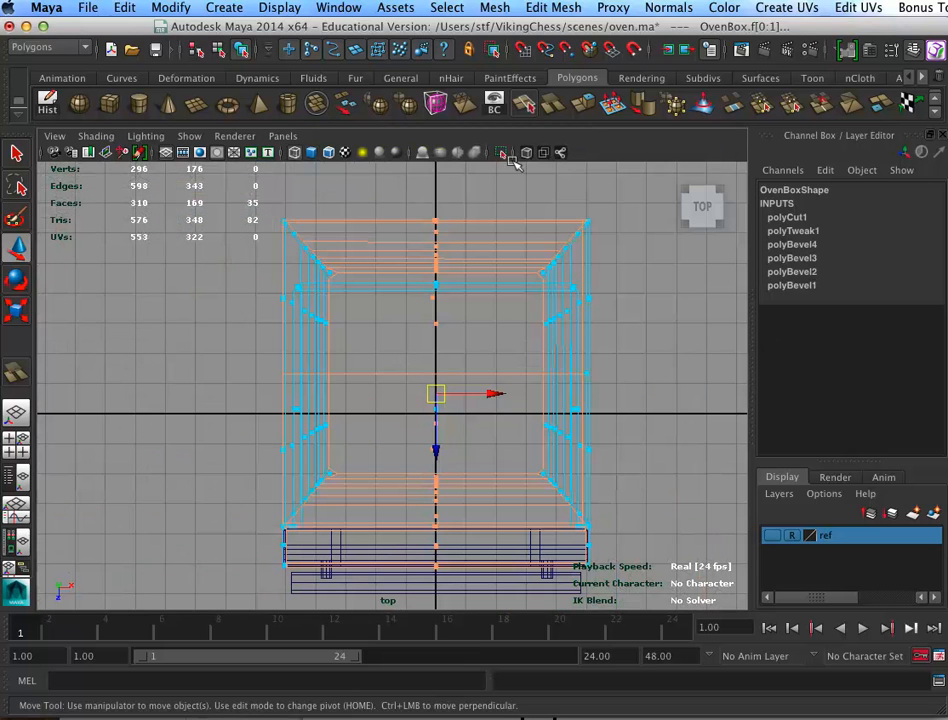
pyautogui.click(530, 110)
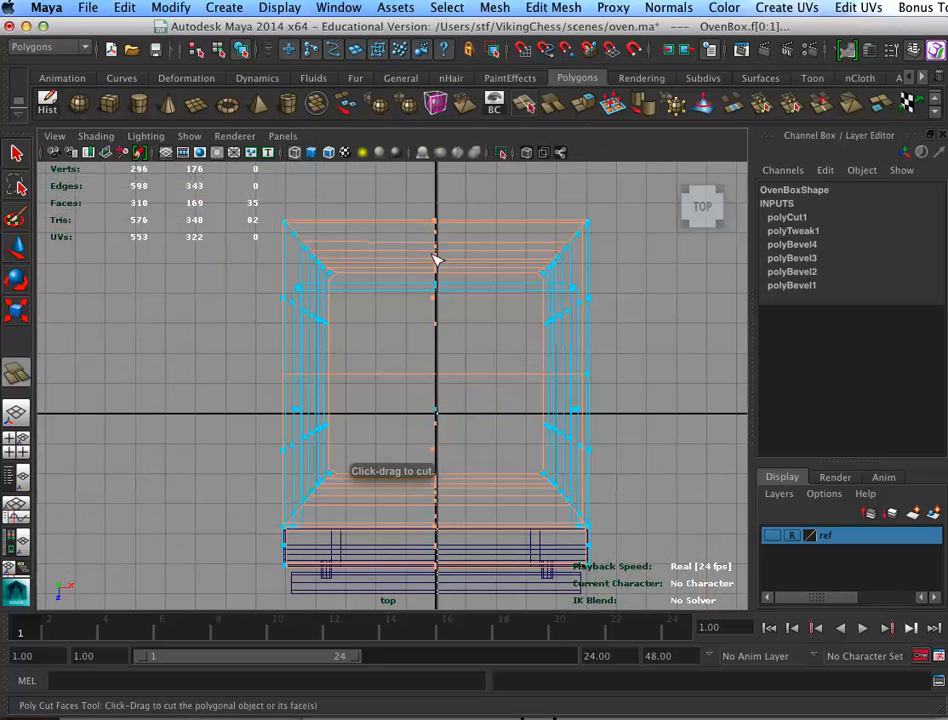
pyautogui.moveTo(430, 409); pyautogui.dragTo(432, 406)
pyautogui.press('space')
pyautogui.press('space')
pyautogui.keyDown('alt'); pyautogui.moveTo(528, 451); pyautogui.dragTo(564, 455, button='right'); pyautogui.keyUp('alt')
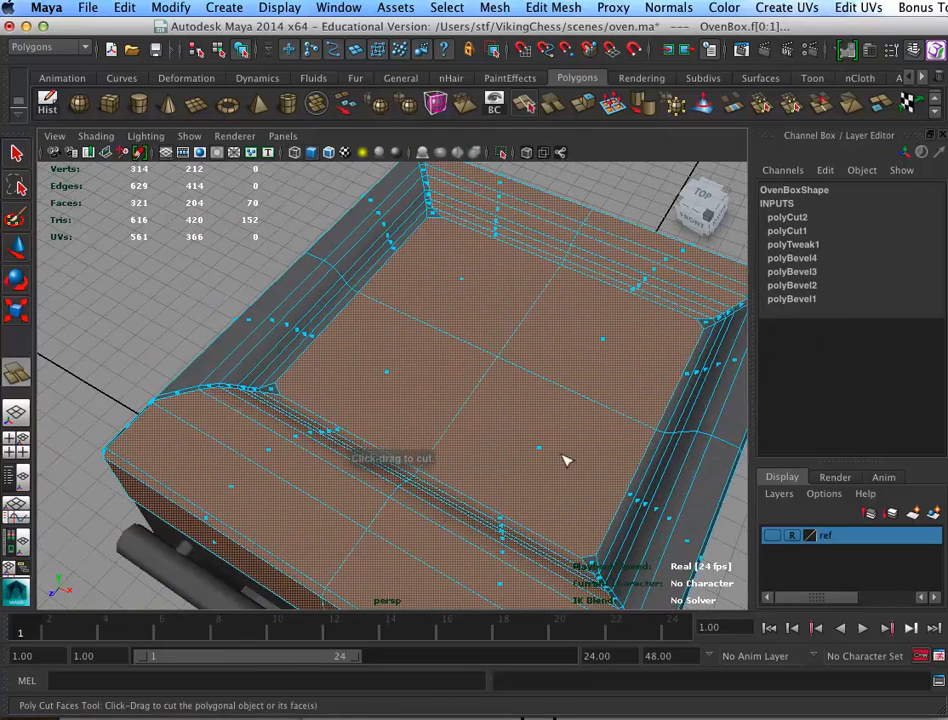
pyautogui.press('w')
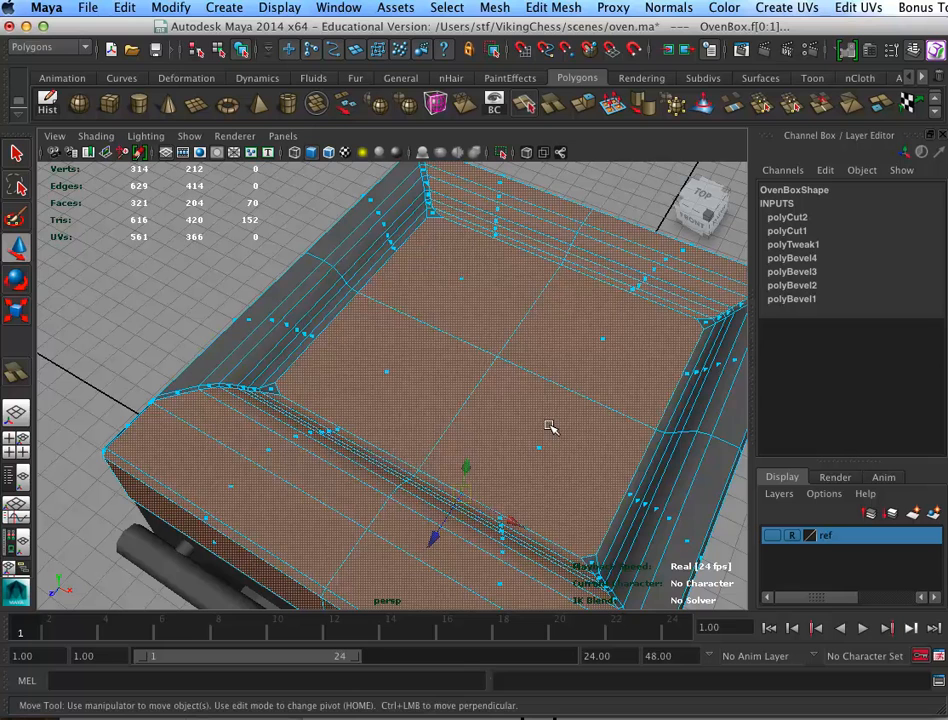
# Show the ref layer with textures in the perspective view and hide the polygon objects
pyautogui.click(772, 537)
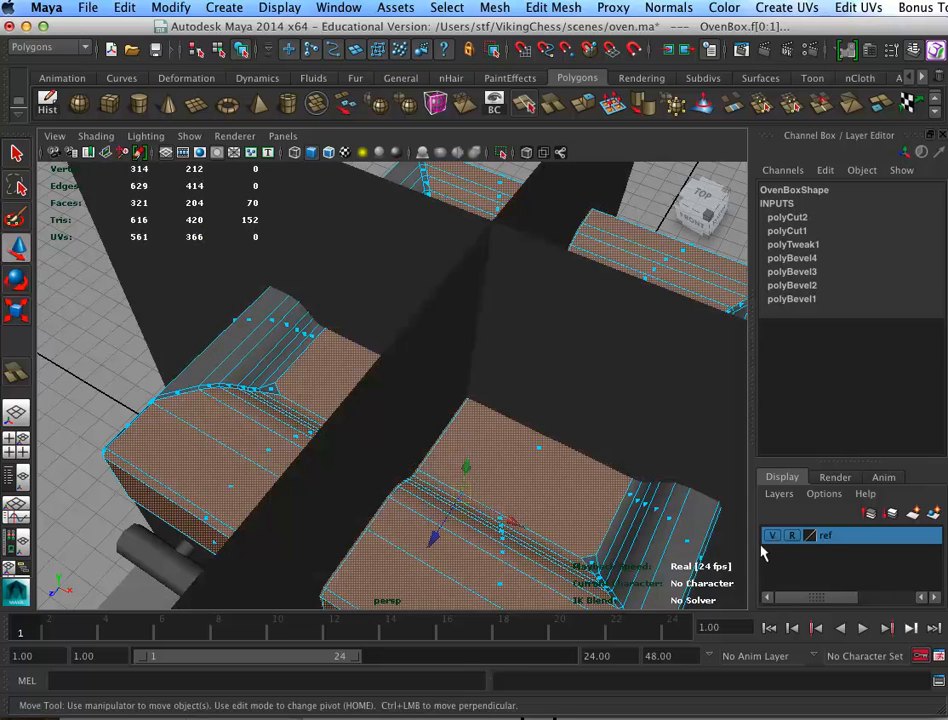
pyautogui.keyDown('alt'); pyautogui.moveTo(676, 537); pyautogui.dragTo(582, 474, button='right'); pyautogui.keyUp('alt')
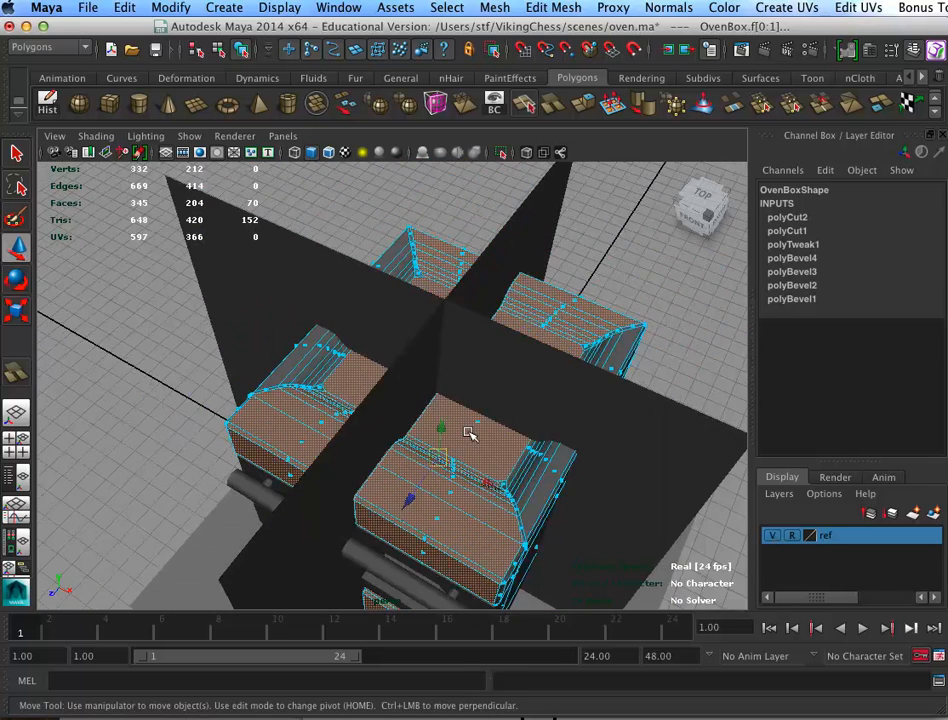
pyautogui.click(189, 136)
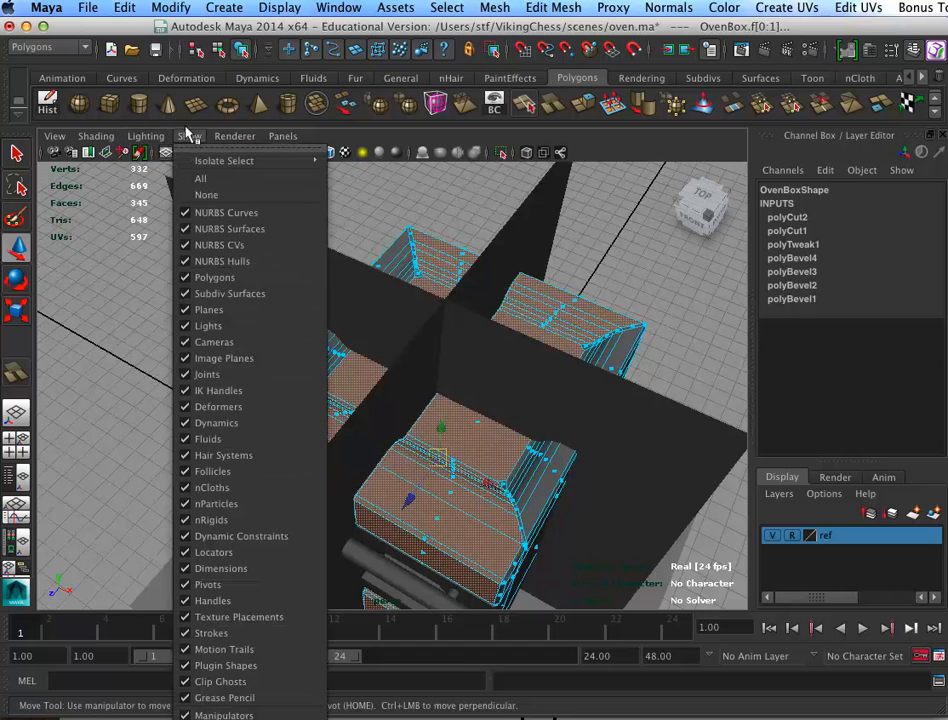
pyautogui.click(228, 279)
pyautogui.press('4')
pyautogui.press('5')
pyautogui.press('6')
# Examine the oven's reference drawings from several angles and hide the ref layer
pyautogui.moveTo(603, 504)
pyautogui.keyDown('alt'); pyautogui.mouseDown()
pyautogui.moveTo(541, 379)
pyautogui.moveTo(470, 449)
pyautogui.moveTo(493, 394)
pyautogui.moveTo(508, 423)
pyautogui.moveTo(567, 456)
pyautogui.moveTo(491, 408)
pyautogui.moveTo(404, 400)
pyautogui.moveTo(421, 391)
pyautogui.moveTo(526, 414)
pyautogui.mouseUp(); pyautogui.keyUp('alt')
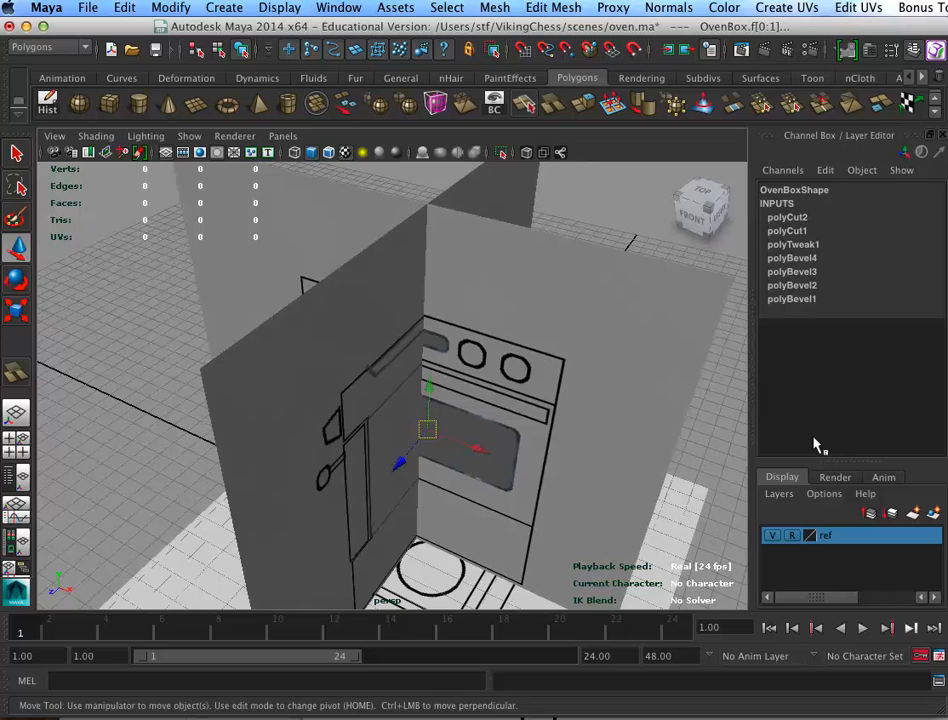
pyautogui.keyDown('alt'); pyautogui.moveTo(485, 430); pyautogui.dragTo(239, 395); pyautogui.keyUp('alt')
pyautogui.keyDown('alt'); pyautogui.moveTo(404, 412); pyautogui.dragTo(487, 476); pyautogui.keyUp('alt')
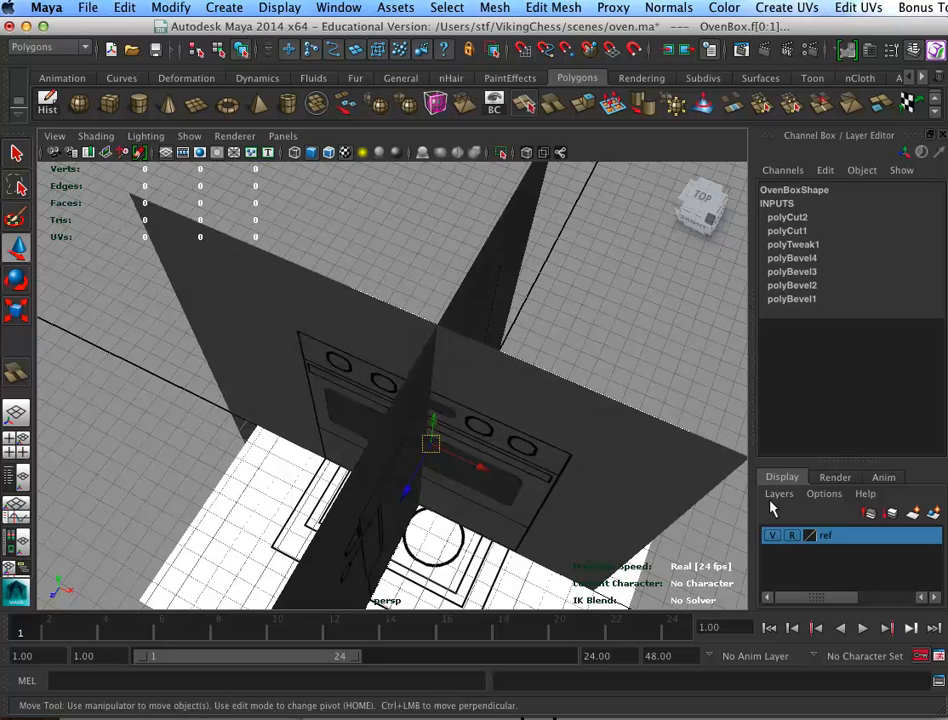
pyautogui.click(771, 536)
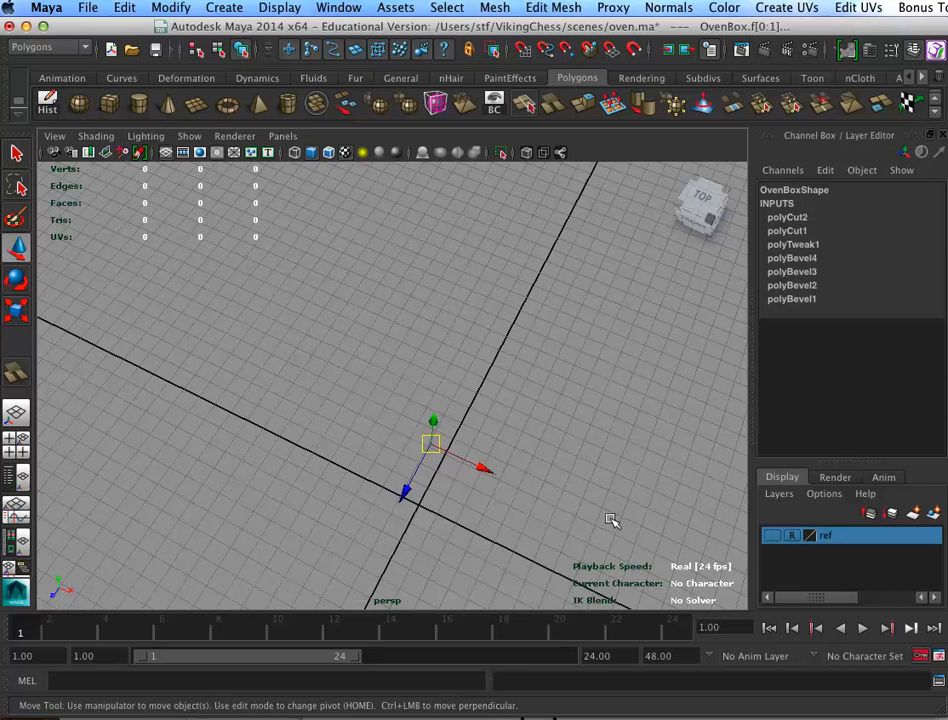
# Show the polygon objects in the perspective view again to bring back the oven model
pyautogui.keyDown('alt'); pyautogui.moveTo(612, 520); pyautogui.dragTo(626, 498); pyautogui.keyUp('alt')
pyautogui.click(189, 136)
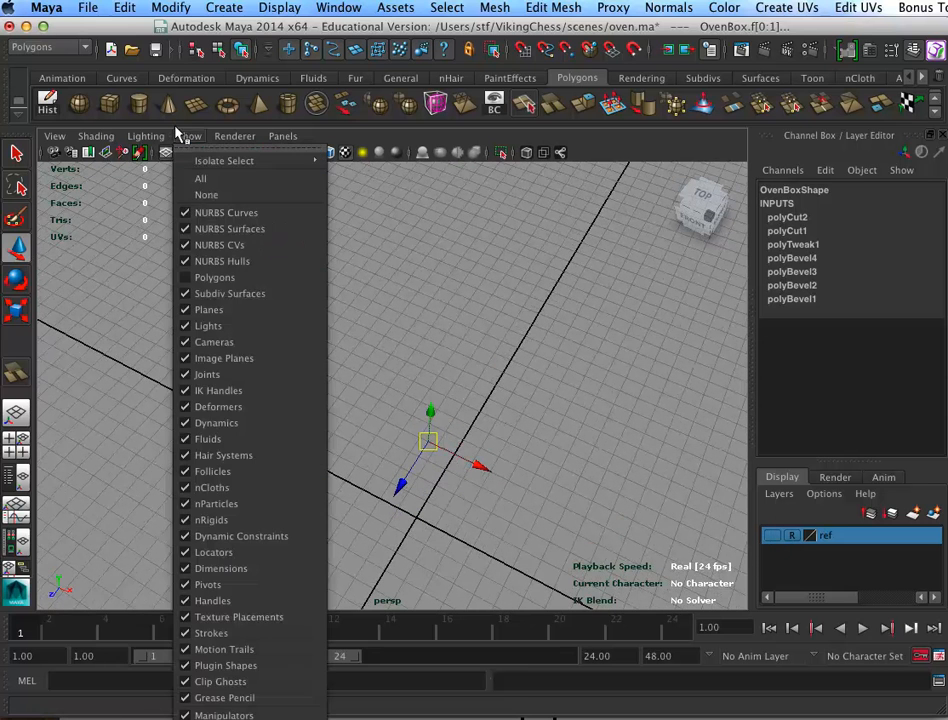
pyautogui.click(210, 276)
pyautogui.keyDown('alt'); pyautogui.moveTo(216, 257); pyautogui.dragTo(530, 443); pyautogui.keyUp('alt')
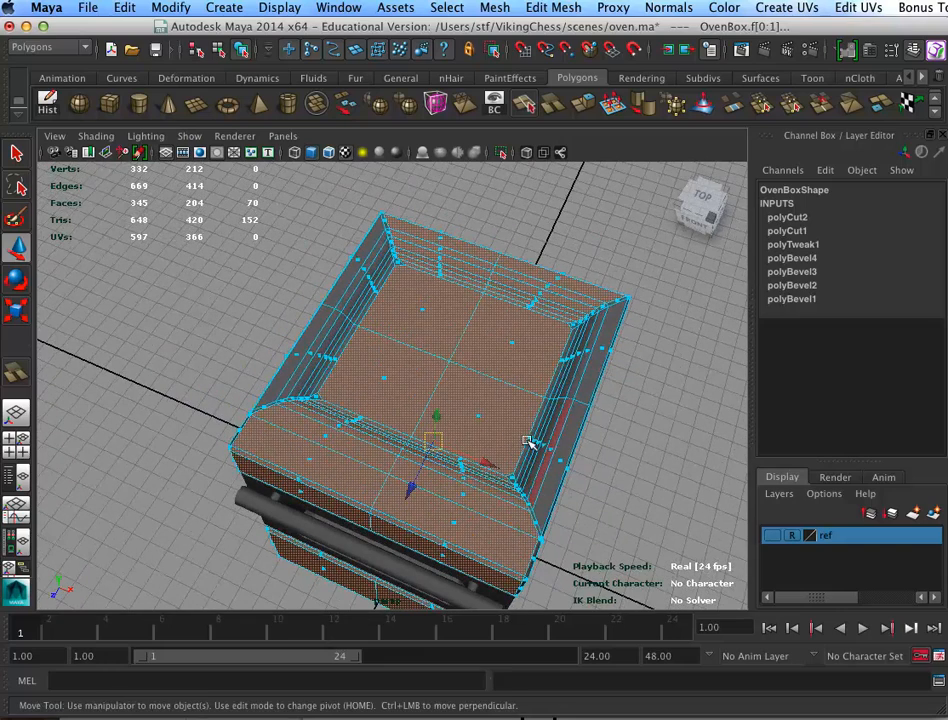
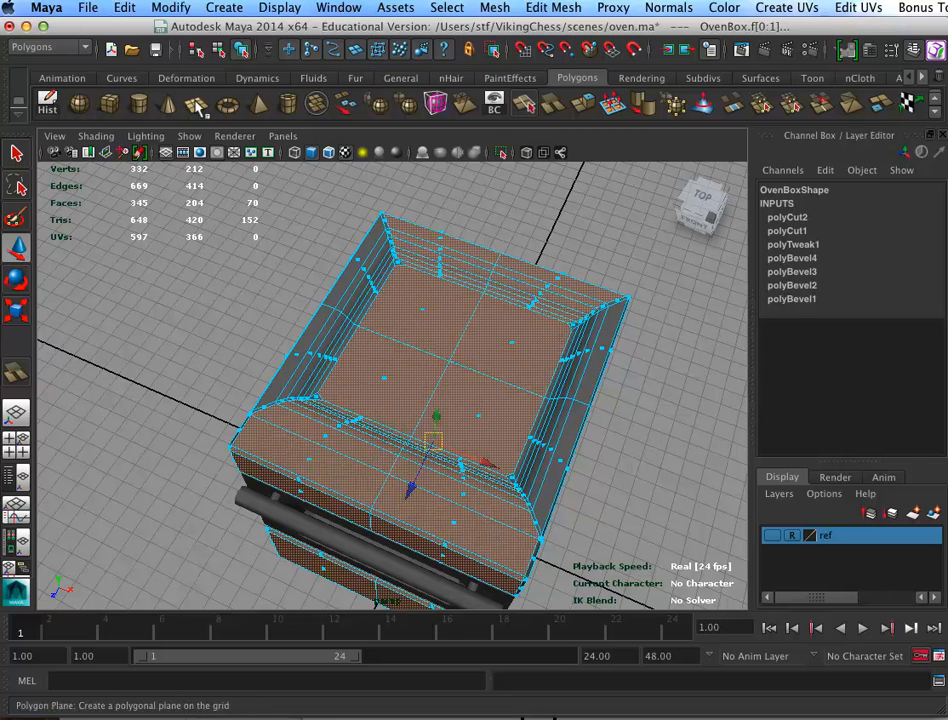
# Create a polygon cylinder with 8 axis subdivisions and raise it to about Y 12.35 at the oven's recessed top
pyautogui.click(141, 102)
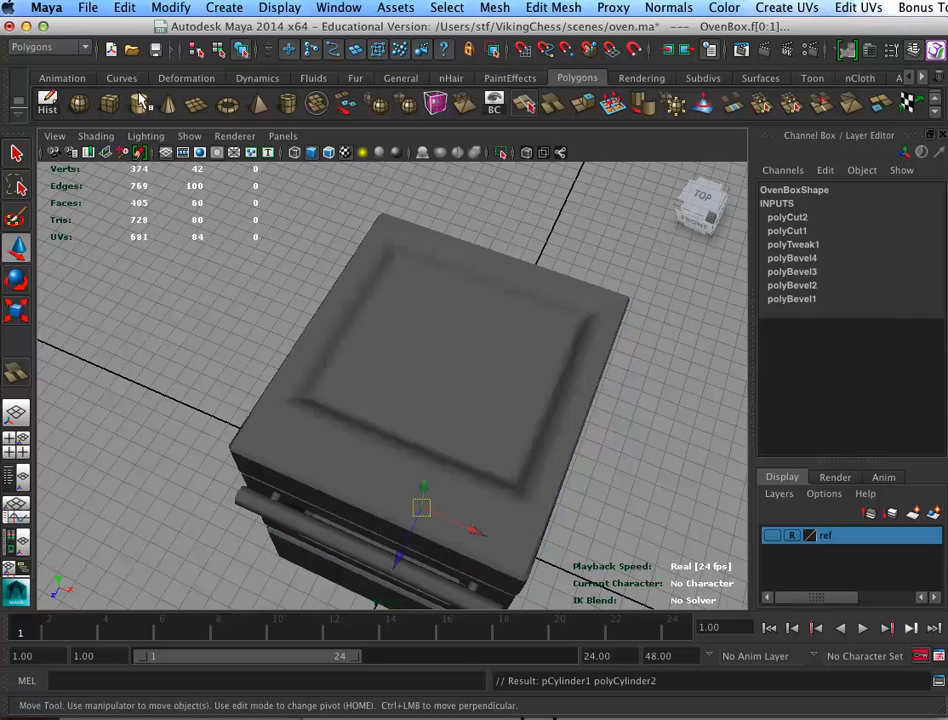
pyautogui.moveTo(422, 486); pyautogui.dragTo(446, 324)
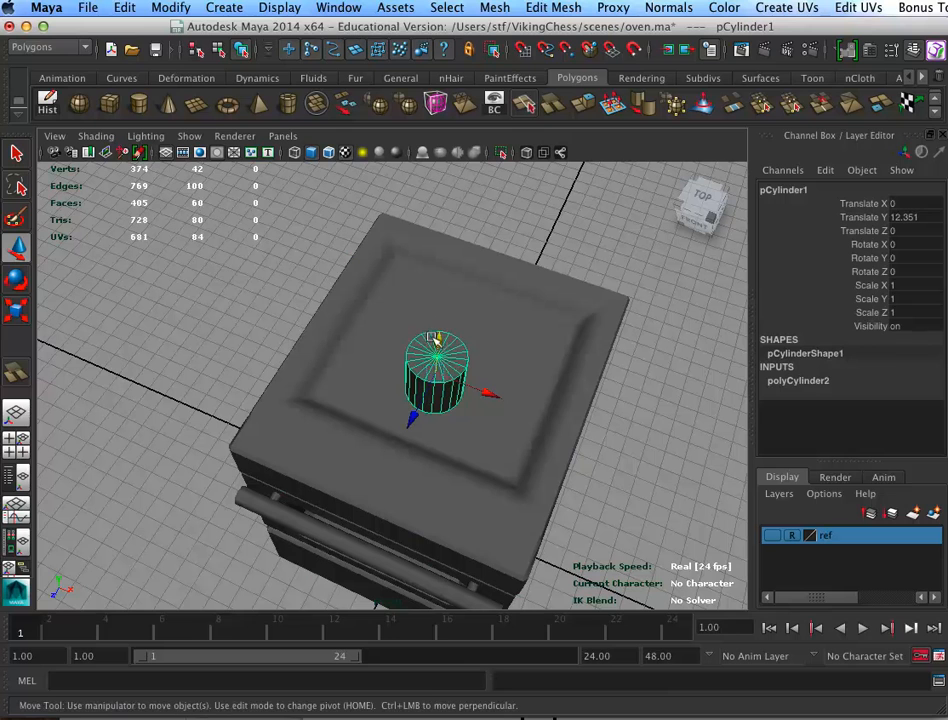
pyautogui.click(818, 384)
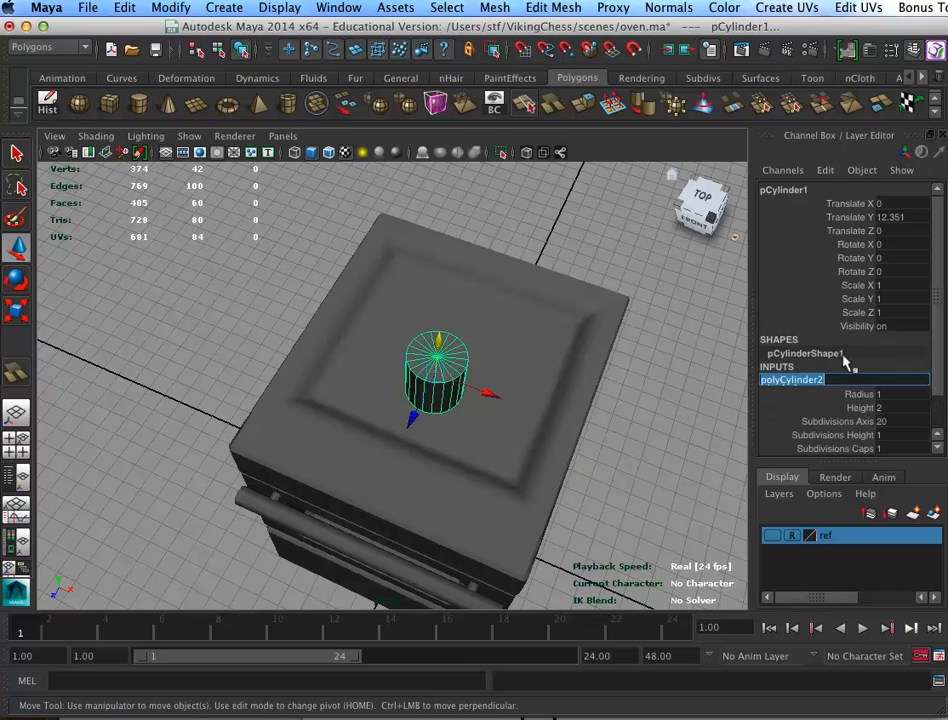
pyautogui.scroll(-3, 933, 340)
pyautogui.click(888, 378)
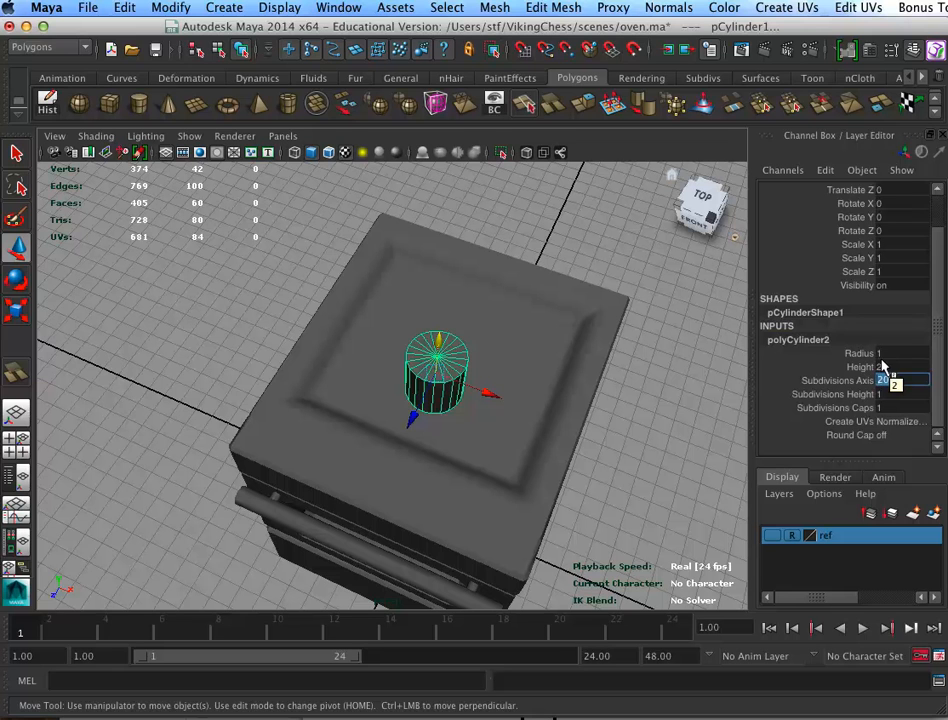
pyautogui.write('8')
pyautogui.press('Return')
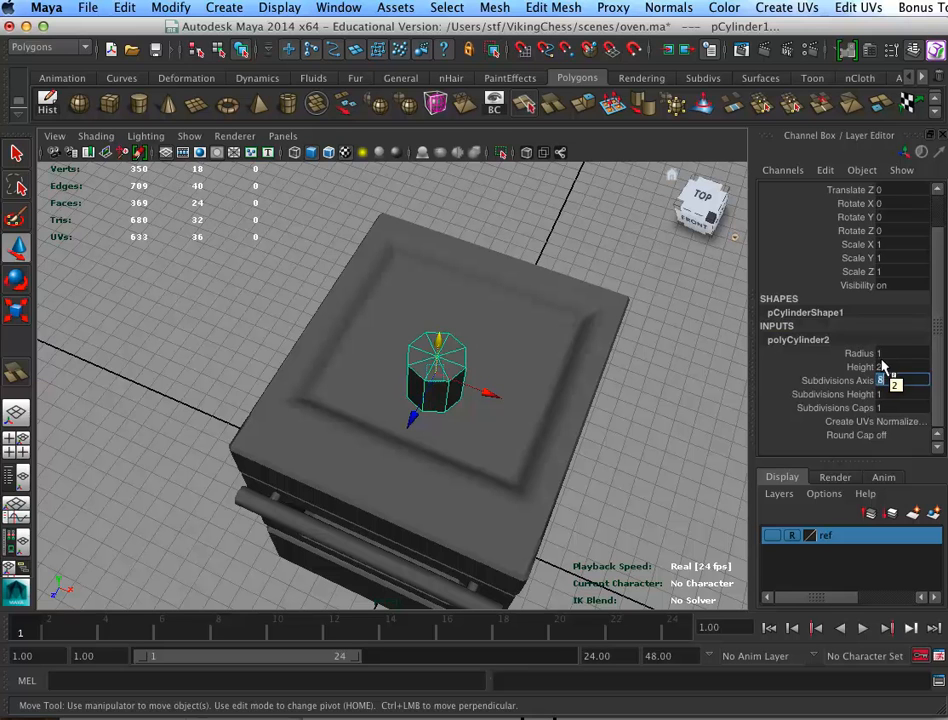
# Set the cylinder's cap subdivisions to 5 and its height subdivisions to 3
pyautogui.scroll(5, 628, 453)
pyautogui.keyDown('alt'); pyautogui.moveTo(575, 455); pyautogui.dragTo(480, 489, button='middle'); pyautogui.keyUp('alt')
pyautogui.keyDown('alt'); pyautogui.moveTo(474, 490); pyautogui.dragTo(511, 454); pyautogui.keyUp('alt')
pyautogui.keyDown('alt'); pyautogui.moveTo(511, 473); pyautogui.dragTo(510, 462, button='middle'); pyautogui.keyUp('alt')
pyautogui.keyDown('alt'); pyautogui.moveTo(510, 462); pyautogui.dragTo(626, 480, button='right'); pyautogui.keyUp('alt')
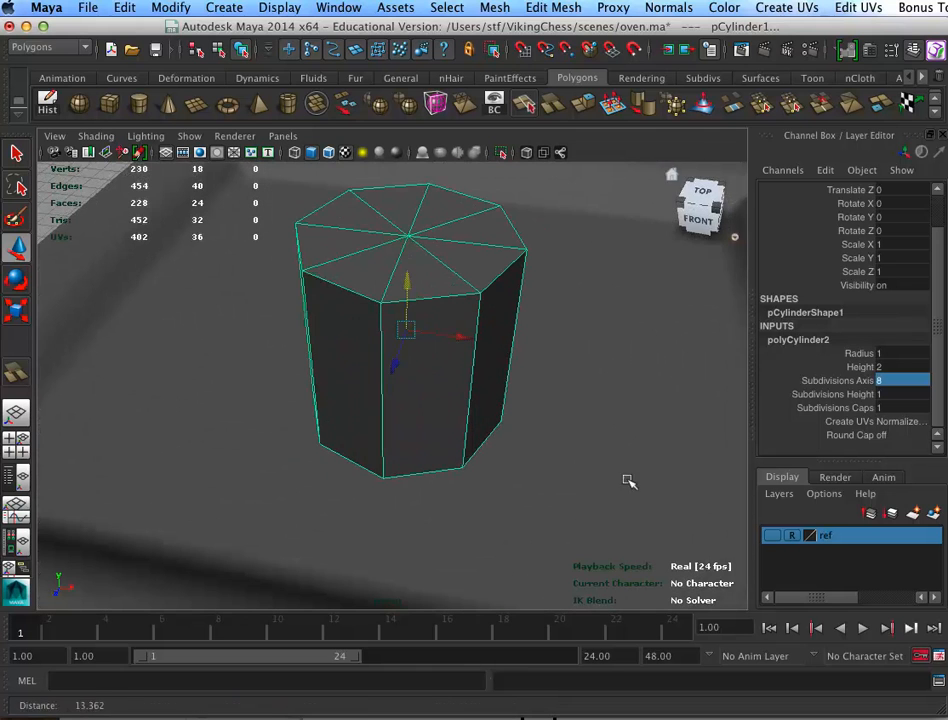
pyautogui.click(850, 408)
pyautogui.moveTo(608, 432)
pyautogui.mouseDown(button='middle')
pyautogui.moveTo(603, 438)
pyautogui.moveTo(620, 433)
pyautogui.moveTo(588, 443)
pyautogui.moveTo(615, 443)
pyautogui.mouseUp(button='middle')
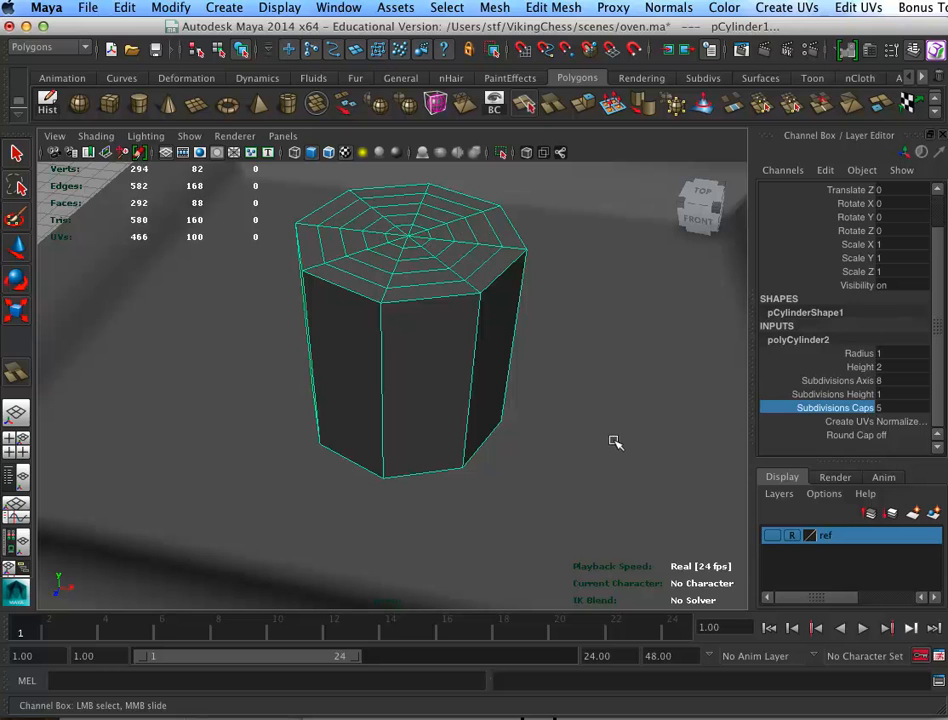
pyautogui.click(852, 395)
pyautogui.moveTo(615, 441); pyautogui.dragTo(624, 443, button='middle')
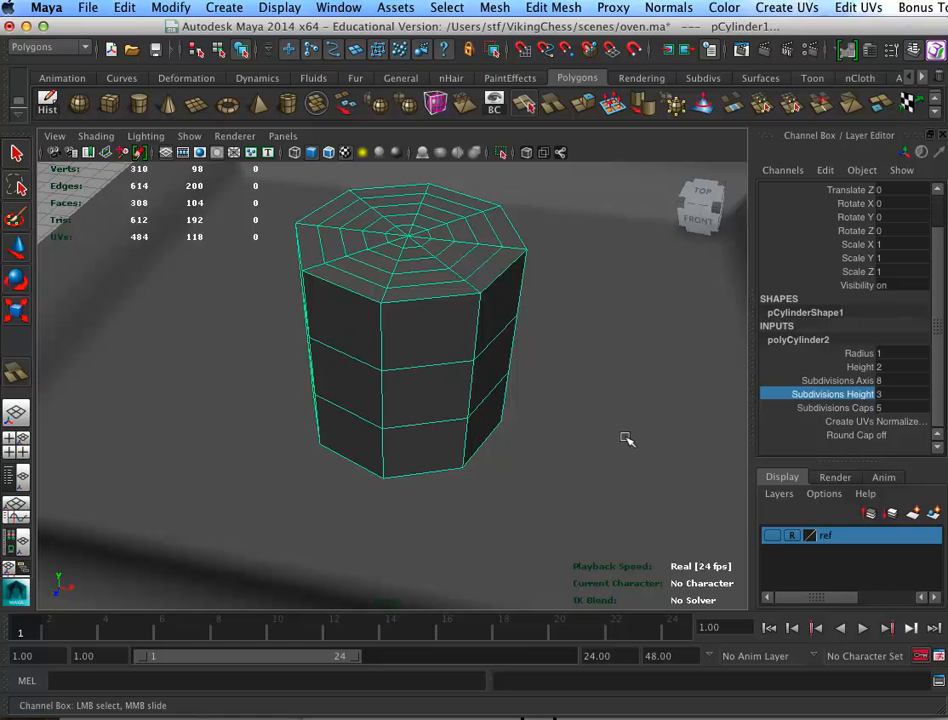
# Select the cylinder's vertices below the top rim and move them up to flatten the cylinder
pyautogui.keyDown('alt'); pyautogui.moveTo(592, 459); pyautogui.dragTo(593, 435); pyautogui.keyUp('alt')
pyautogui.keyDown('alt'); pyautogui.moveTo(593, 435); pyautogui.dragTo(582, 494, button='middle'); pyautogui.keyUp('alt')
pyautogui.keyDown('alt'); pyautogui.moveTo(582, 494); pyautogui.dragTo(533, 478, button='right'); pyautogui.keyUp('alt')
pyautogui.keyDown('alt'); pyautogui.moveTo(533, 478); pyautogui.dragTo(526, 464); pyautogui.keyUp('alt')
pyautogui.moveTo(452, 395)
pyautogui.keyDown('alt'); pyautogui.mouseDown()
pyautogui.moveTo(485, 402)
pyautogui.moveTo(470, 390)
pyautogui.mouseUp(); pyautogui.keyUp('alt')
pyautogui.moveTo(408, 345); pyautogui.dragTo(316, 334, button='right')
pyautogui.moveTo(300, 290); pyautogui.dragTo(514, 404)
pyautogui.moveTo(382, 407); pyautogui.dragTo(398, 385)
pyautogui.press('w')
pyautogui.moveTo(387, 316); pyautogui.dragTo(384, 228)
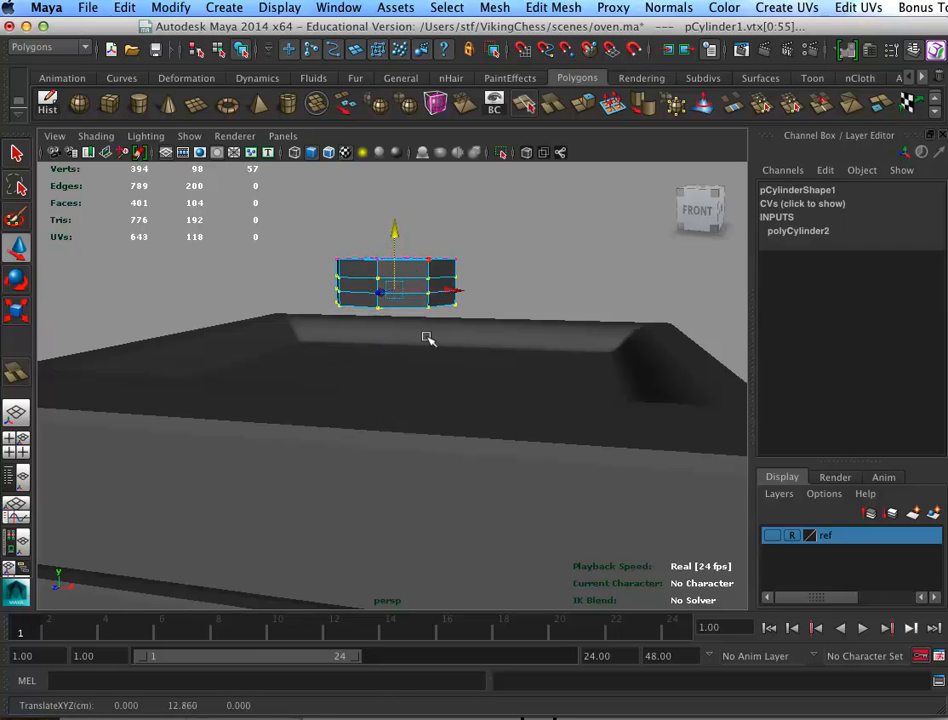
# Scale the cylinder's lower vertex rows outward so the sides taper in towards the top cap
pyautogui.keyDown('alt'); pyautogui.moveTo(427, 338); pyautogui.dragTo(563, 329, button='right'); pyautogui.keyUp('alt')
pyautogui.keyDown('alt'); pyautogui.moveTo(563, 329); pyautogui.dragTo(516, 430, button='middle'); pyautogui.keyUp('alt')
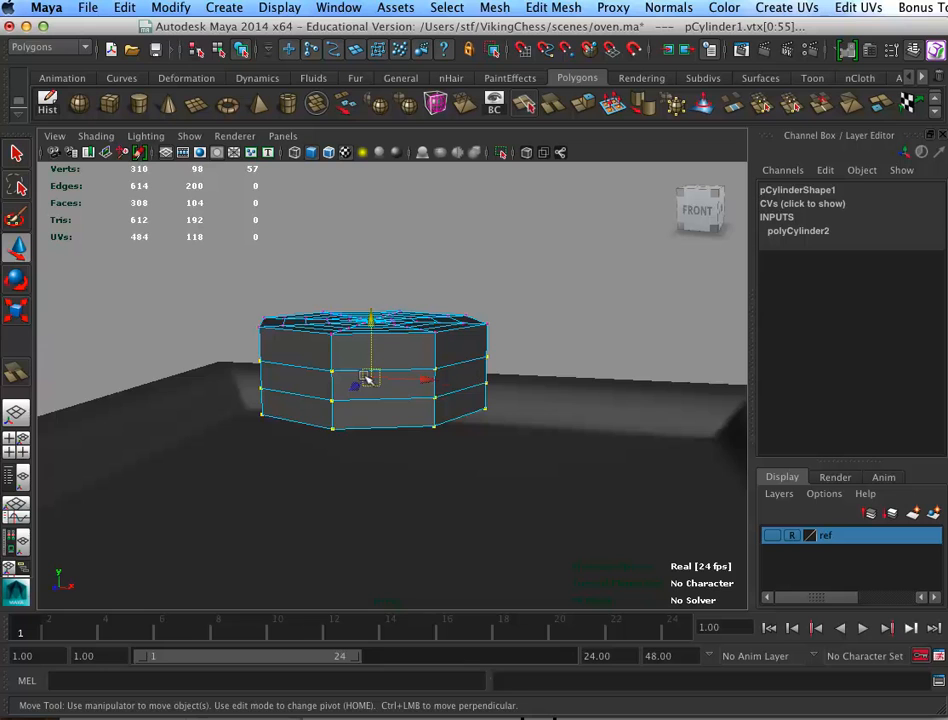
pyautogui.press('r')
pyautogui.moveTo(370, 378); pyautogui.dragTo(434, 389)
pyautogui.moveTo(556, 347); pyautogui.dragTo(556, 347)
pyautogui.moveTo(343, 307); pyautogui.dragTo(374, 298)
pyautogui.moveTo(359, 386); pyautogui.dragTo(349, 375)
# Select the faces of the cylinder's bottom cap and delete them
pyautogui.moveTo(419, 312); pyautogui.dragTo(434, 352, button='right')
pyautogui.click(431, 367)
pyautogui.click(427, 320)
pyautogui.moveTo(528, 313); pyautogui.dragTo(507, 370)
pyautogui.press('Delete')
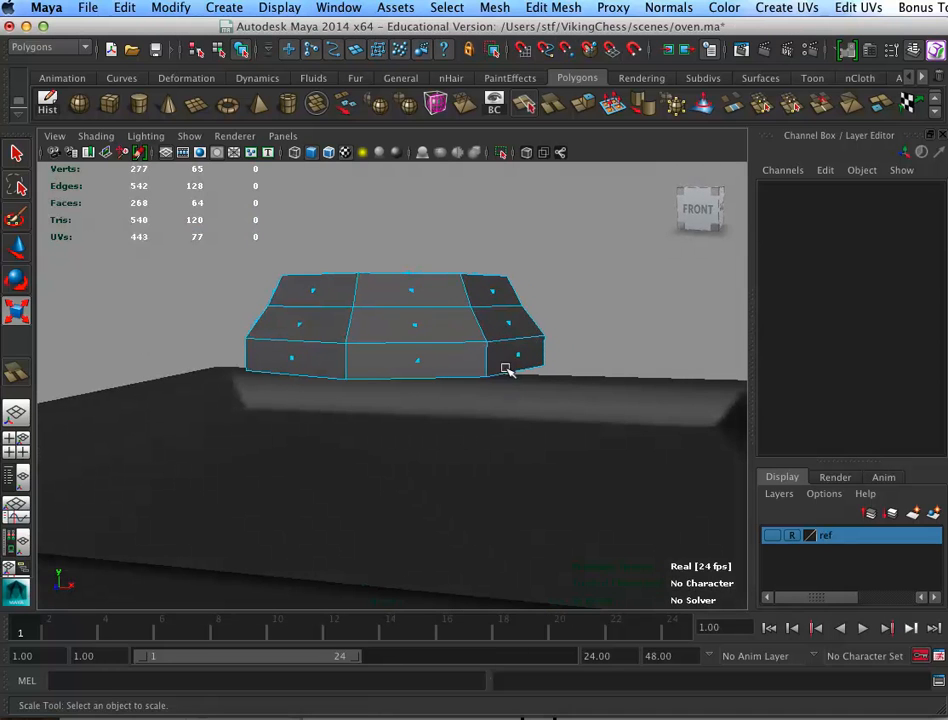
# Select the third edge loop from the rim on the cylinder's top cap and move it slightly down
pyautogui.moveTo(451, 297); pyautogui.dragTo(440, 288, button='right')
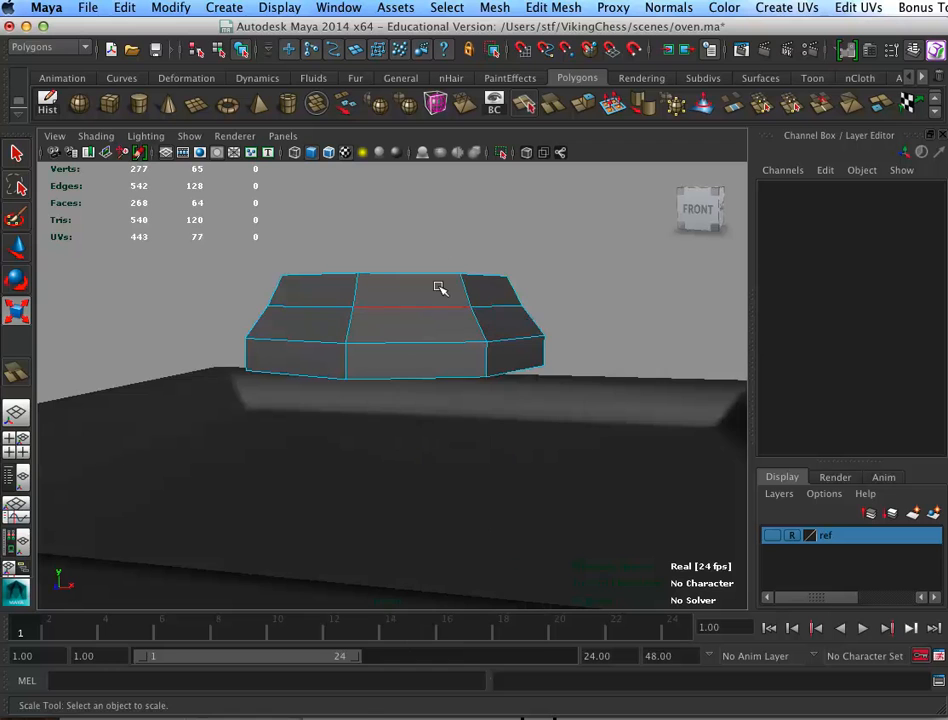
pyautogui.click(437, 293)
pyautogui.doubleClick(438, 298)
pyautogui.keyDown('alt'); pyautogui.moveTo(423, 292); pyautogui.dragTo(420, 458); pyautogui.keyUp('alt')
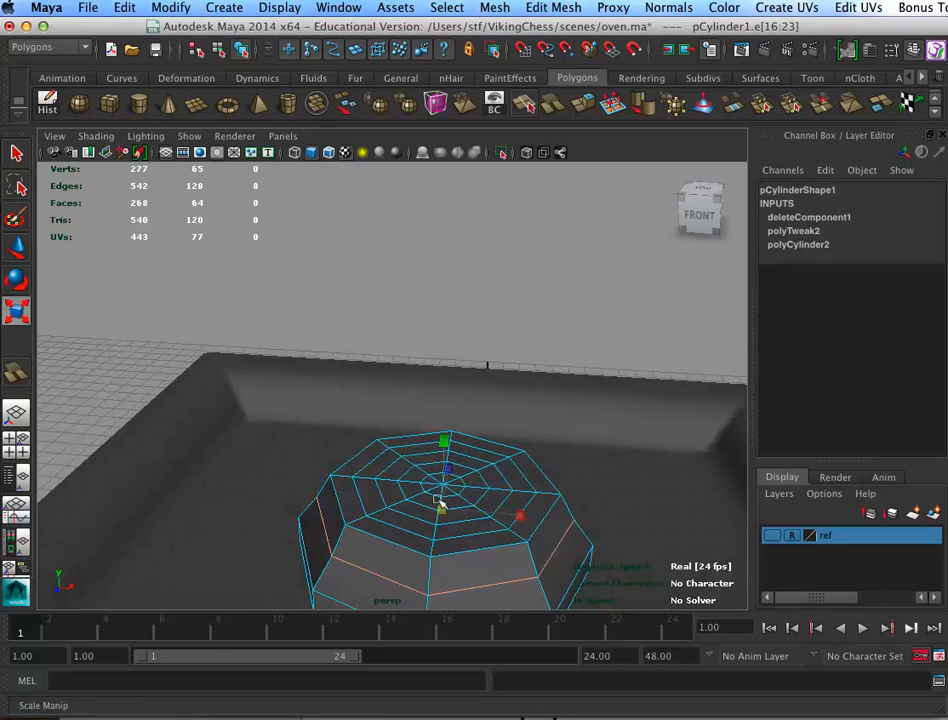
pyautogui.keyDown('alt'); pyautogui.moveTo(453, 500); pyautogui.dragTo(506, 479); pyautogui.keyUp('alt')
pyautogui.keyDown('alt'); pyautogui.moveTo(506, 479); pyautogui.dragTo(504, 440, button='right'); pyautogui.keyUp('alt')
pyautogui.click(556, 400)
pyautogui.doubleClick(509, 415)
pyautogui.doubleClick(550, 405)
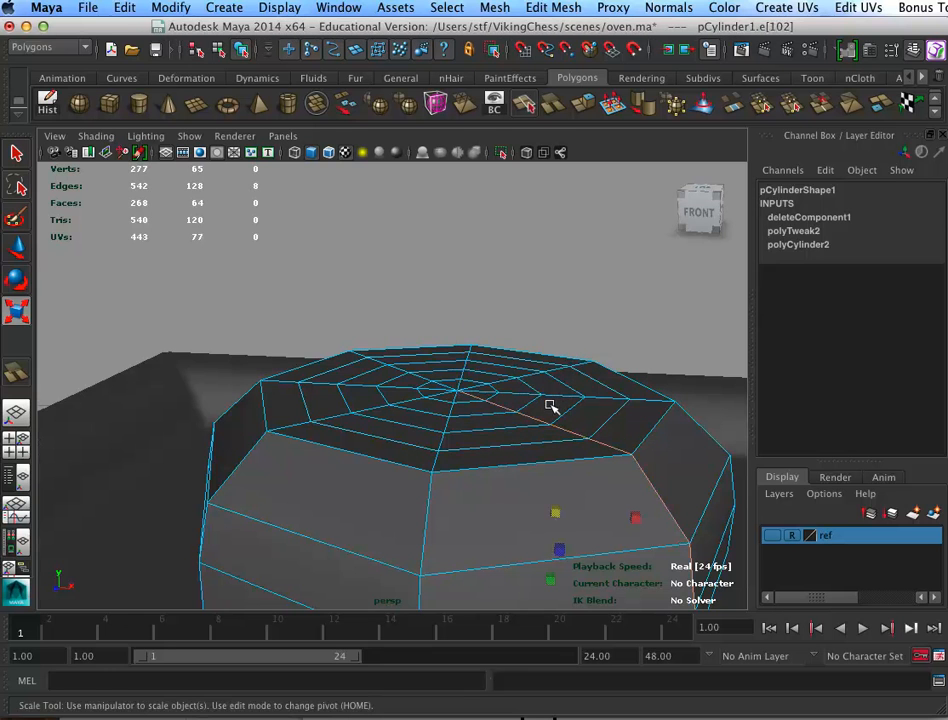
pyautogui.doubleClick(484, 417)
pyautogui.click(477, 404)
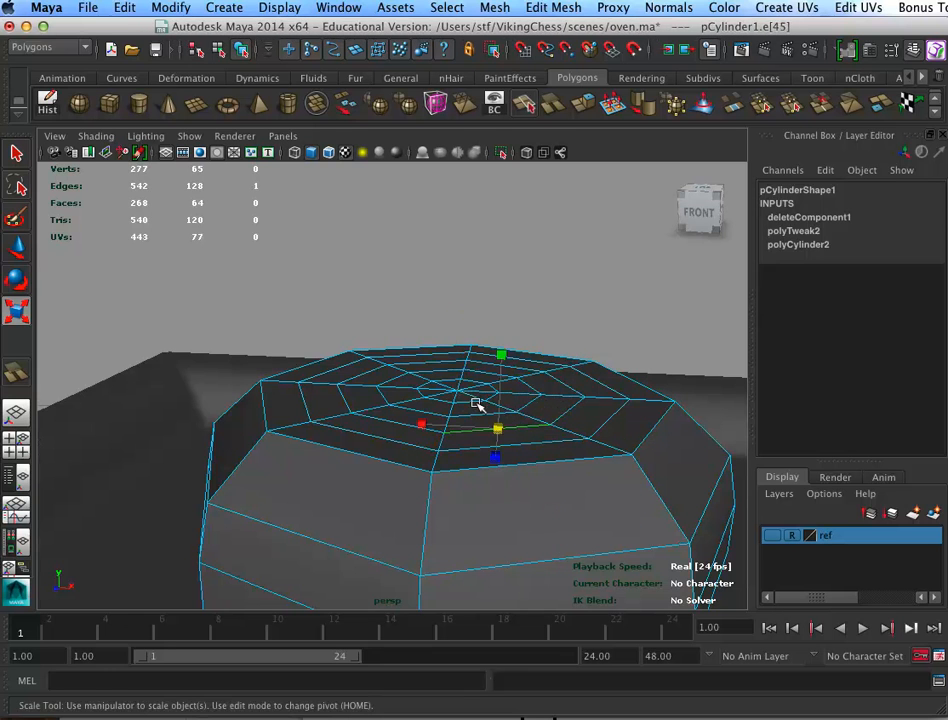
pyautogui.click(383, 406)
pyautogui.click(403, 396)
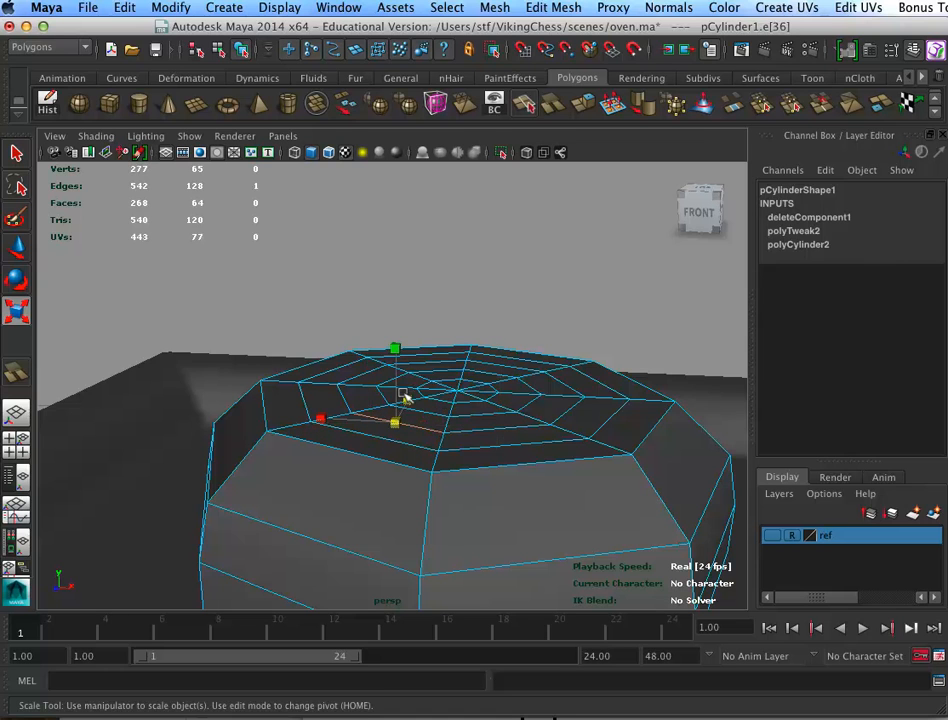
pyautogui.click(467, 399)
pyautogui.doubleClick(465, 402)
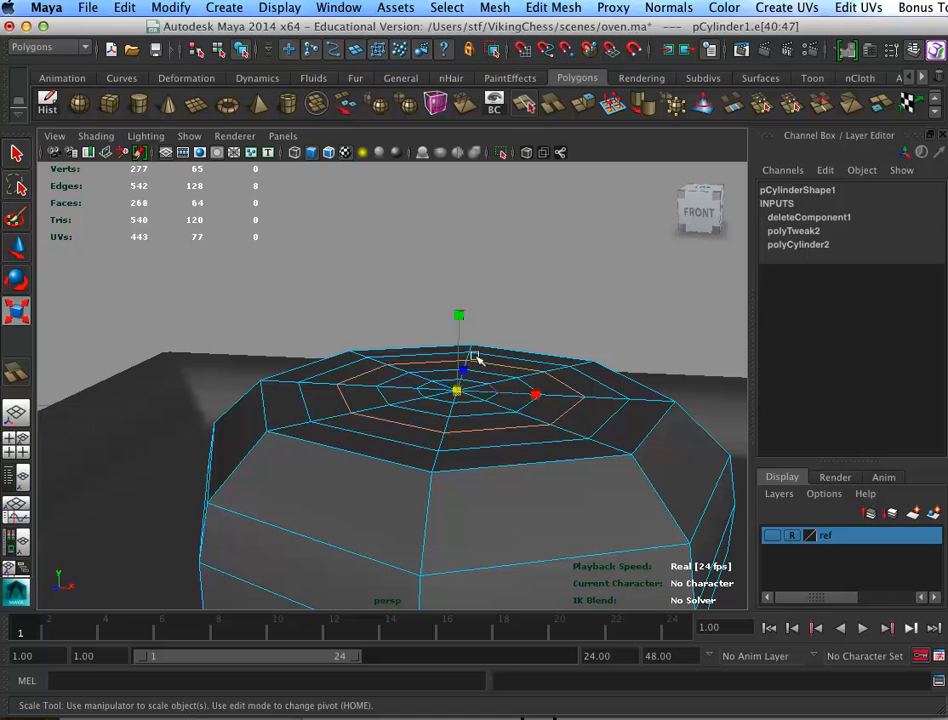
pyautogui.press('w')
pyautogui.moveTo(455, 314); pyautogui.dragTo(447, 327)
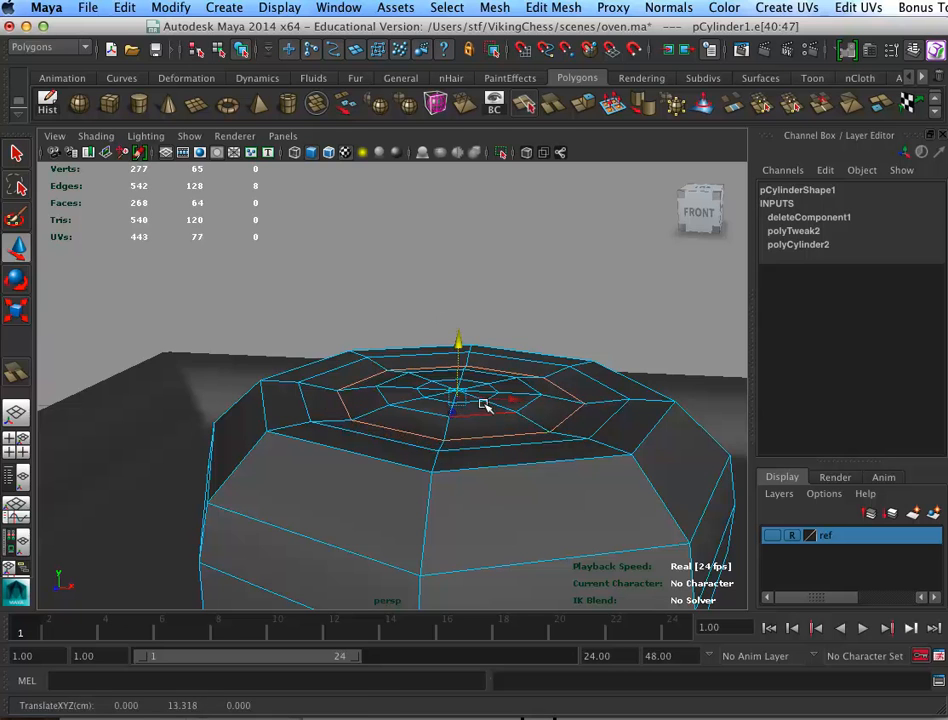
# Lower the next inner edge loop of the top cap slightly to deepen the central dip
pyautogui.doubleClick(483, 398)
pyautogui.moveTo(452, 331); pyautogui.dragTo(453, 342)
pyautogui.moveTo(451, 338); pyautogui.dragTo(451, 325)
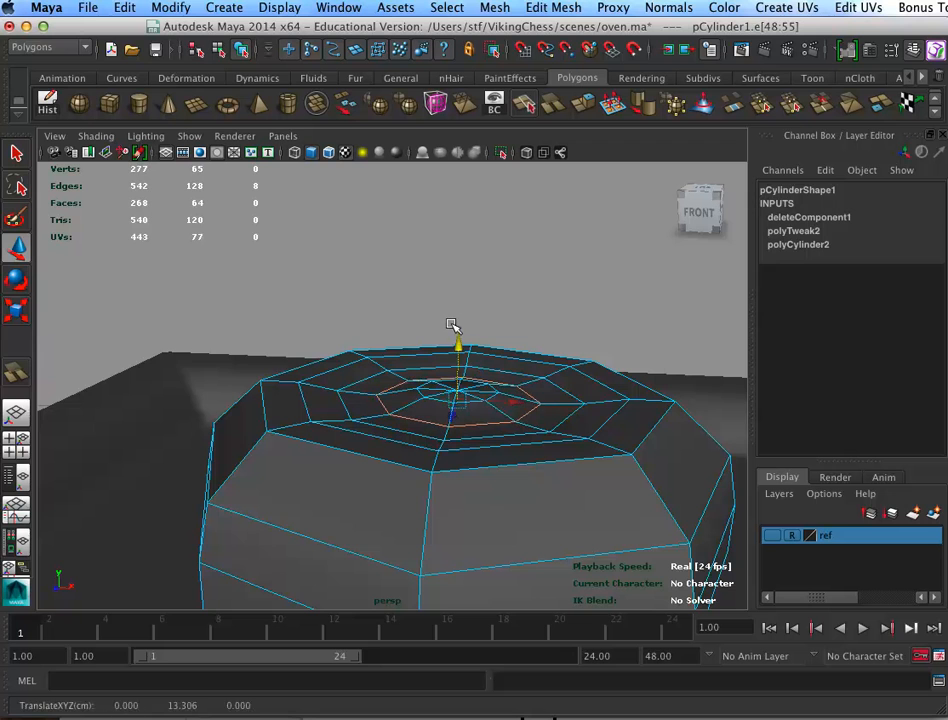
# Select the cylinder's side edges below the top rim using the side view and save the scene
pyautogui.keyDown('alt'); pyautogui.moveTo(616, 508); pyautogui.dragTo(501, 512, button='right'); pyautogui.keyUp('alt')
pyautogui.keyDown('alt'); pyautogui.moveTo(501, 512); pyautogui.dragTo(550, 456); pyautogui.keyUp('alt')
pyautogui.click(593, 500)
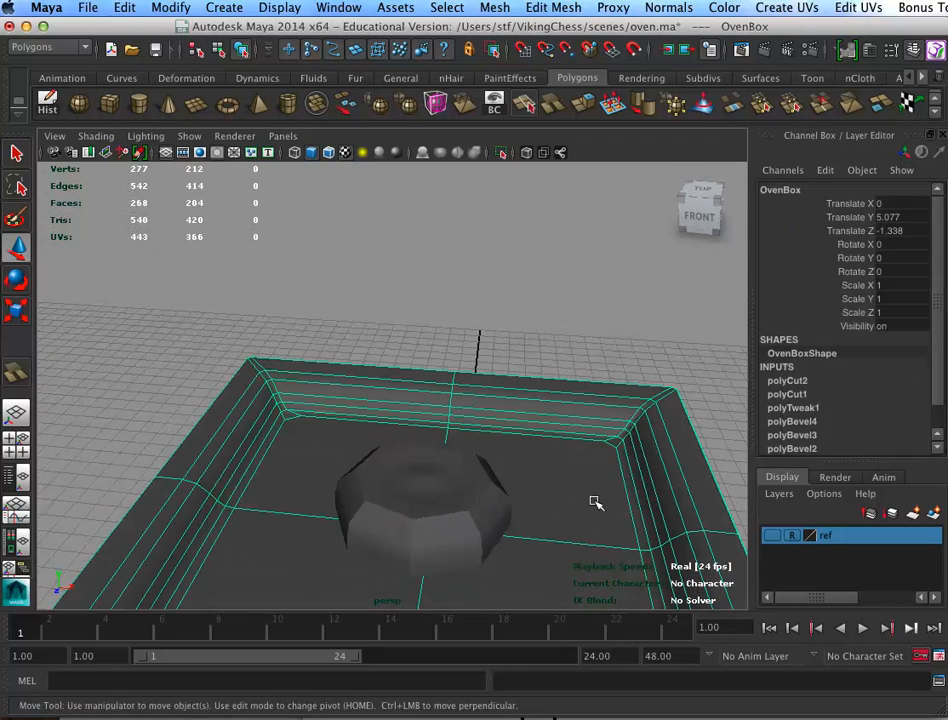
pyautogui.click(451, 505)
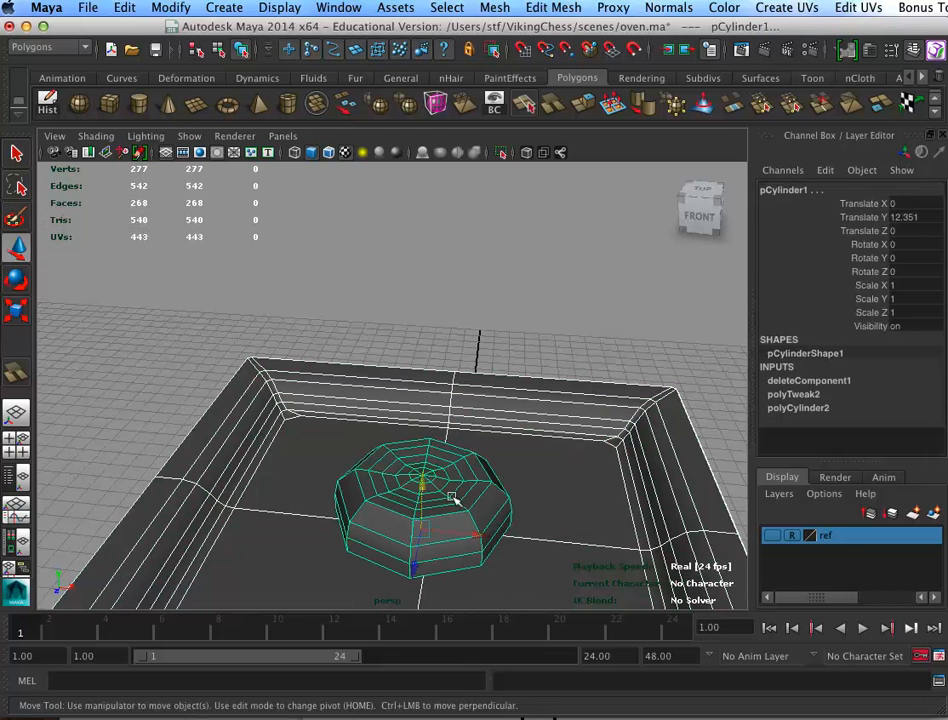
pyautogui.moveTo(452, 530); pyautogui.dragTo(457, 498, button='right')
pyautogui.keyDown('alt'); pyautogui.moveTo(481, 540); pyautogui.dragTo(499, 493); pyautogui.keyUp('alt')
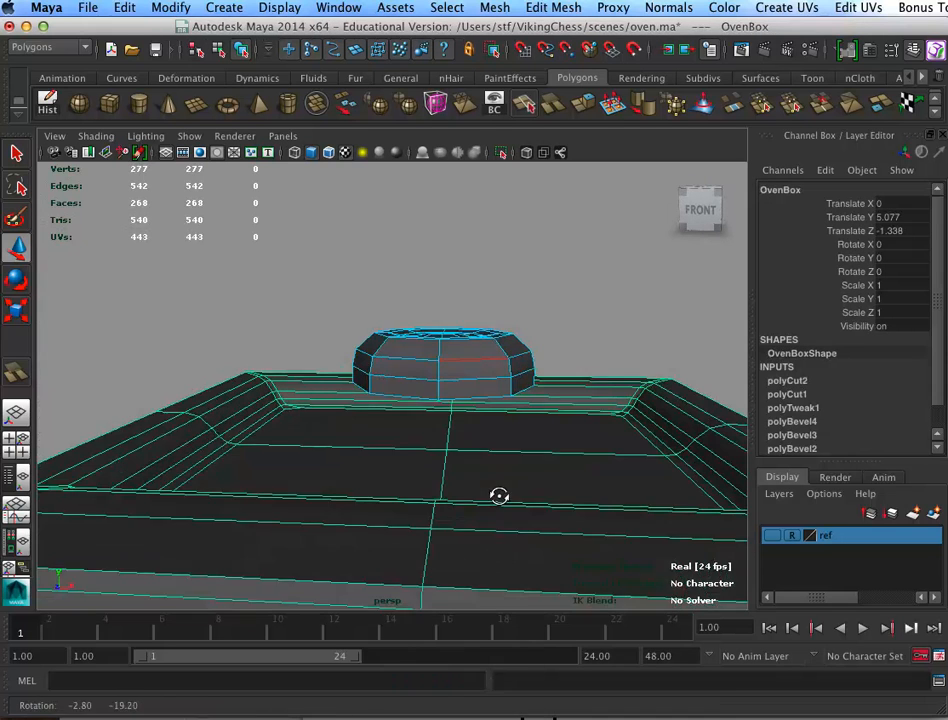
pyautogui.press('space')
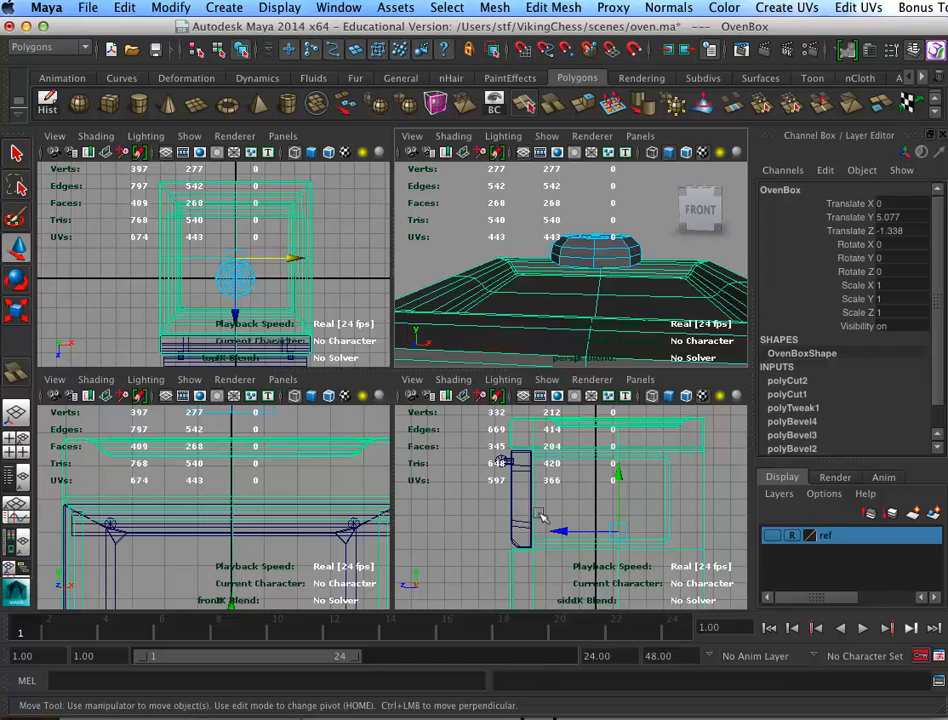
pyautogui.press('space')
pyautogui.keyDown('alt'); pyautogui.moveTo(431, 382); pyautogui.dragTo(419, 411, button='middle'); pyautogui.keyUp('alt')
pyautogui.moveTo(379, 349); pyautogui.dragTo(517, 369)
pyautogui.press('space')
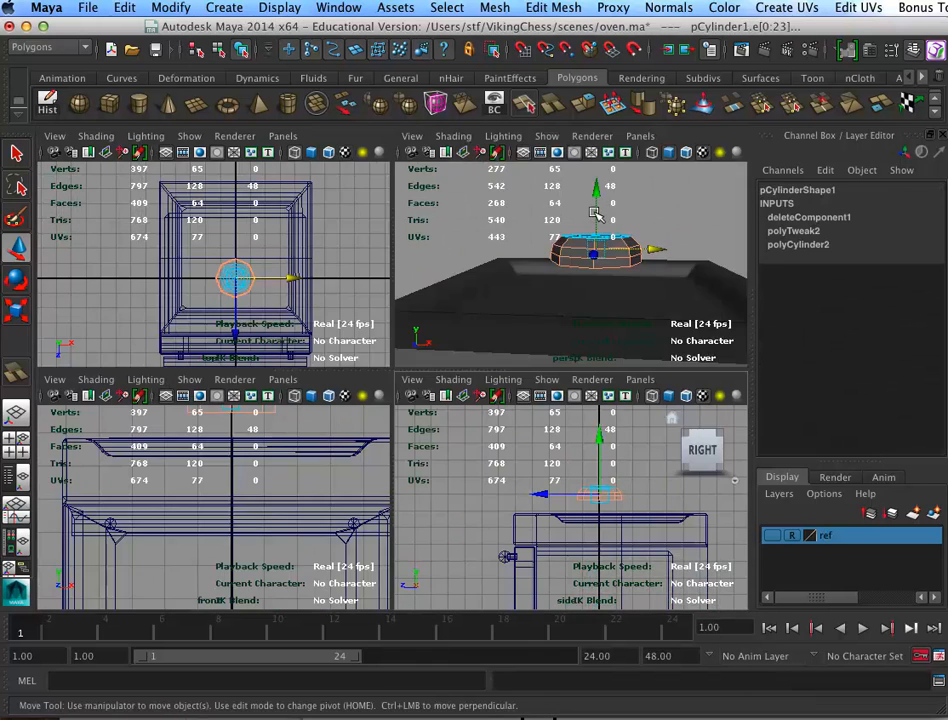
pyautogui.press('space')
pyautogui.press('space')
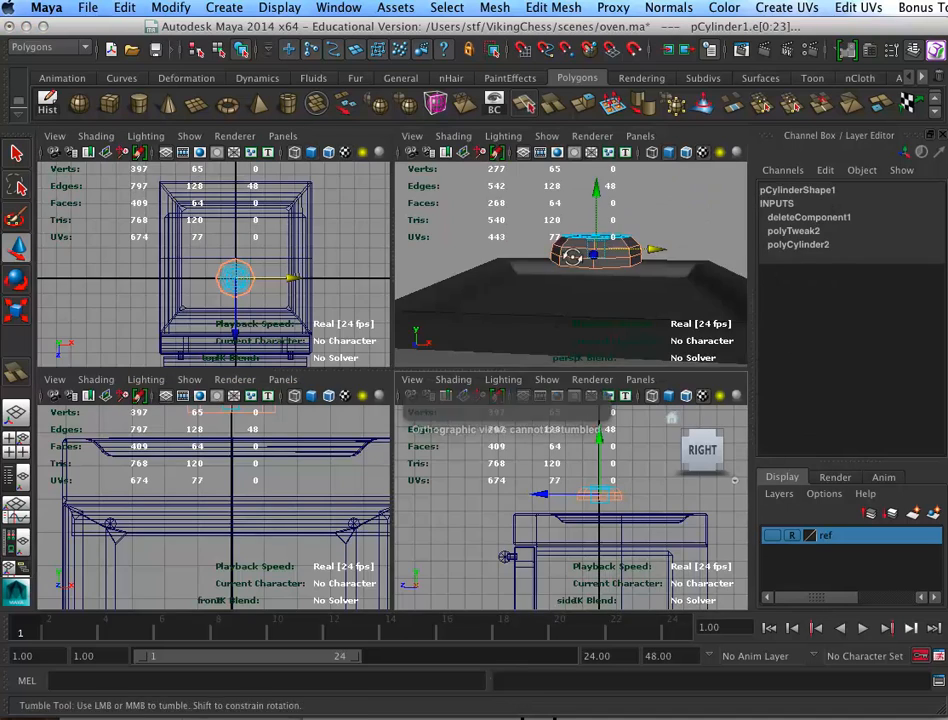
pyautogui.keyDown('alt'); pyautogui.moveTo(567, 255); pyautogui.dragTo(571, 261); pyautogui.keyUp('alt')
pyautogui.press('space')
pyautogui.keyDown('alt'); pyautogui.moveTo(655, 338); pyautogui.dragTo(695, 280, button='middle'); pyautogui.keyUp('alt')
pyautogui.keyDown('alt'); pyautogui.moveTo(690, 285); pyautogui.dragTo(520, 419, button='right'); pyautogui.keyUp('alt')
pyautogui.press('super+s')
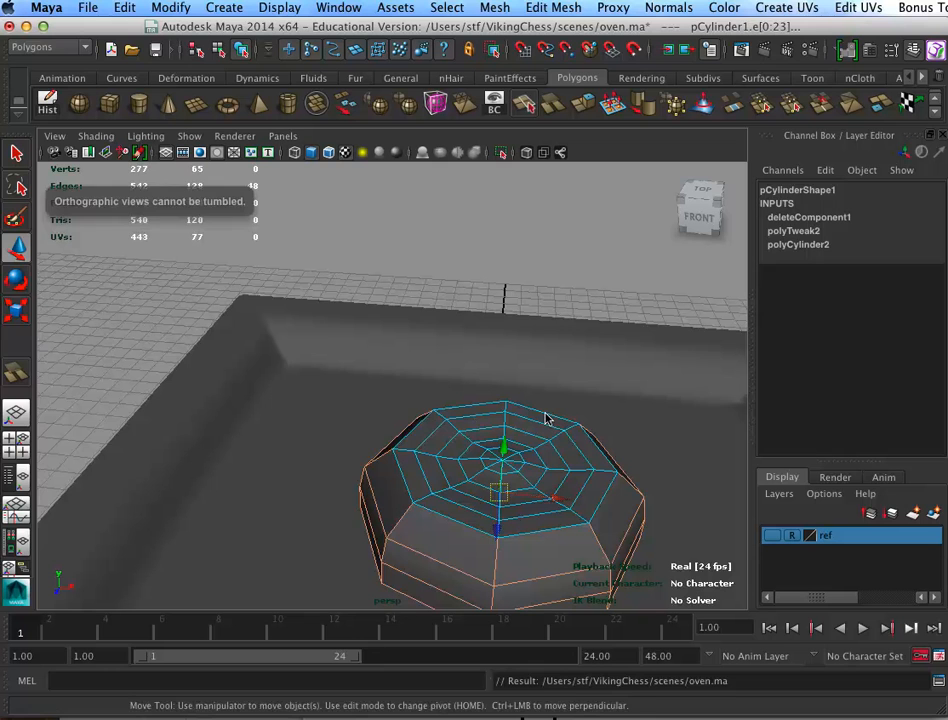
# Soften the normals of the selected side edges on the cylinder
pyautogui.click(607, 8)
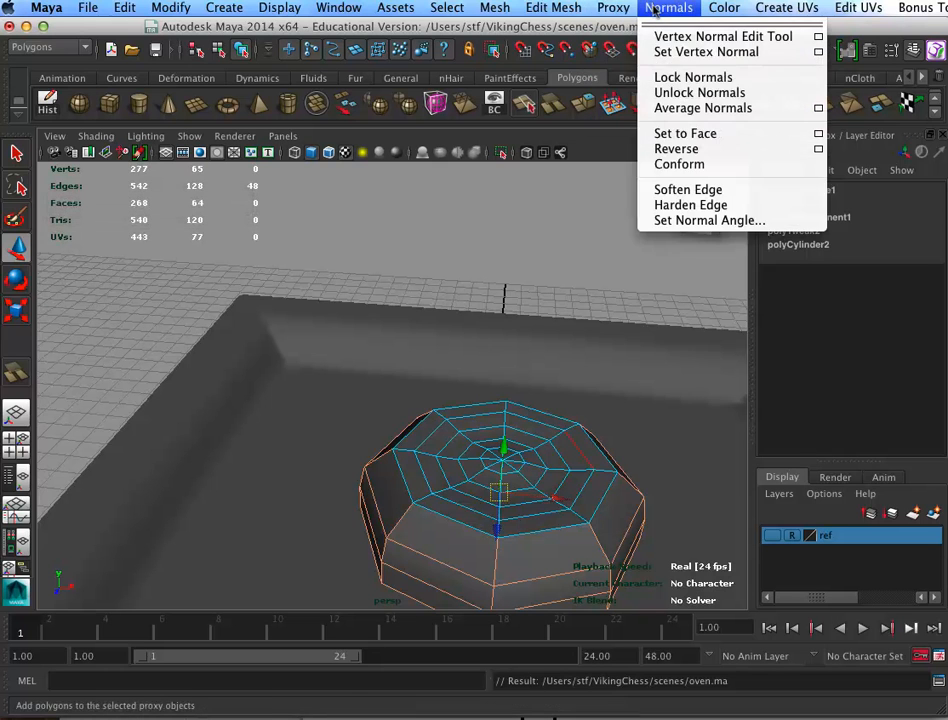
pyautogui.moveTo(661, 10)
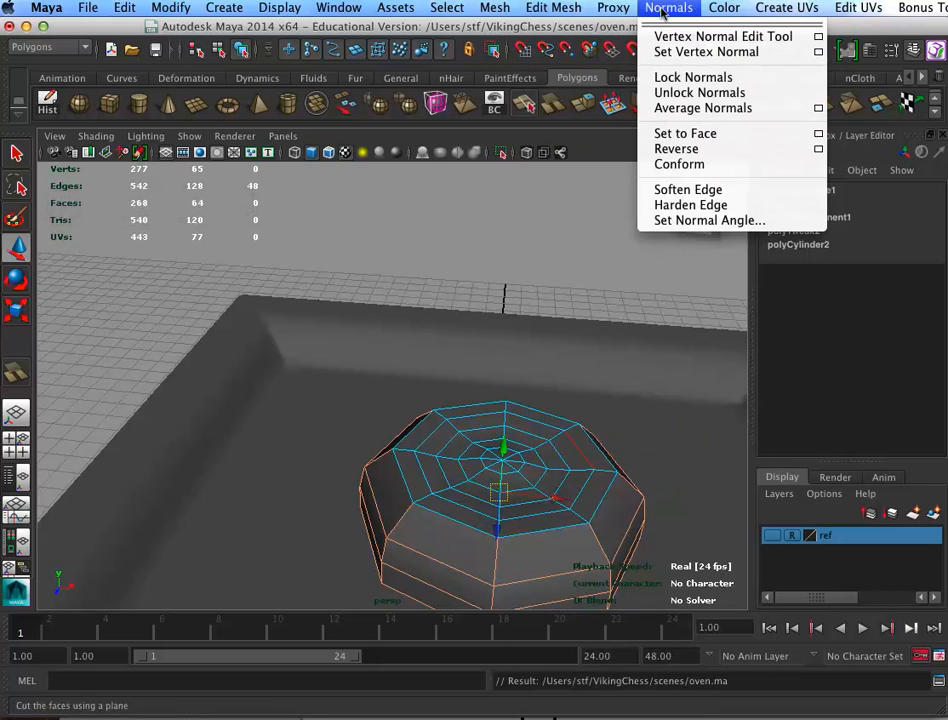
pyautogui.click(668, 189)
pyautogui.click(600, 440)
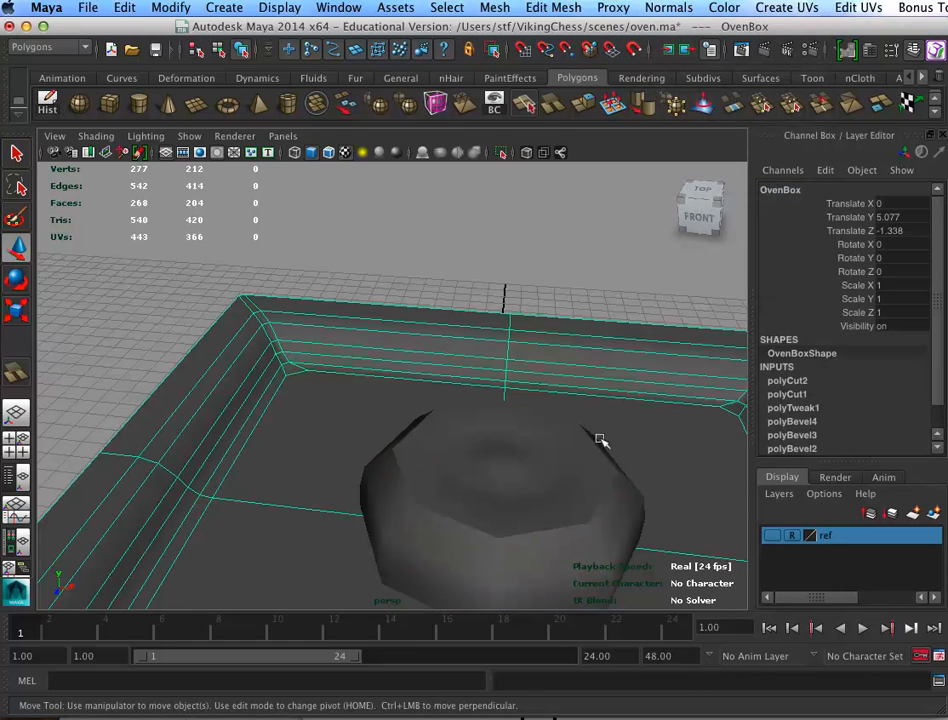
# Preview the cylinder in smooth mesh display and return it to the unsmoothed display
pyautogui.click(510, 522)
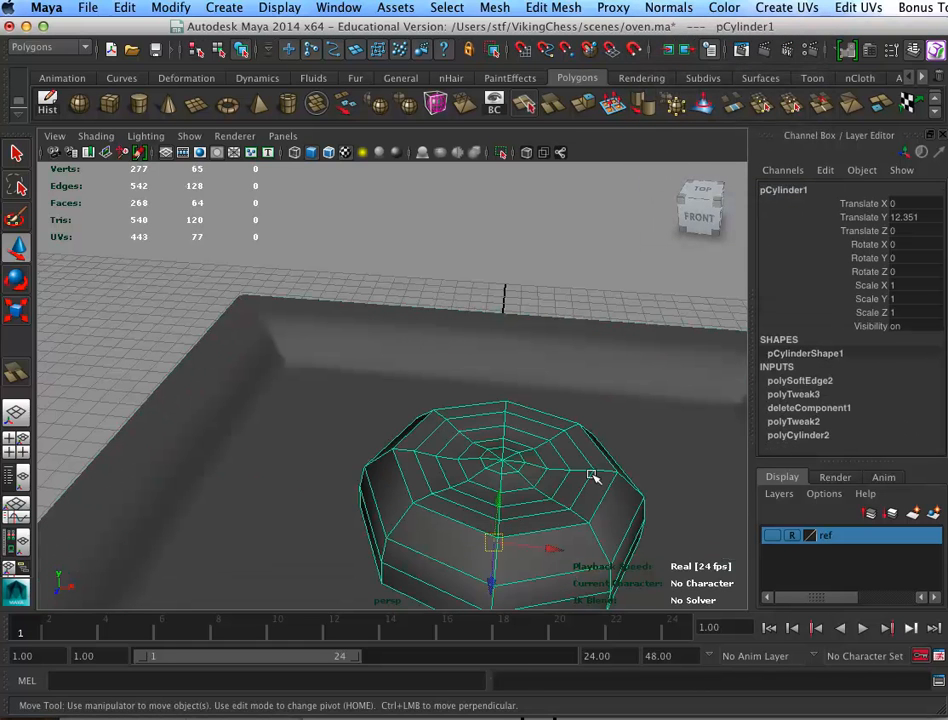
pyautogui.press('3')
pyautogui.click(640, 426)
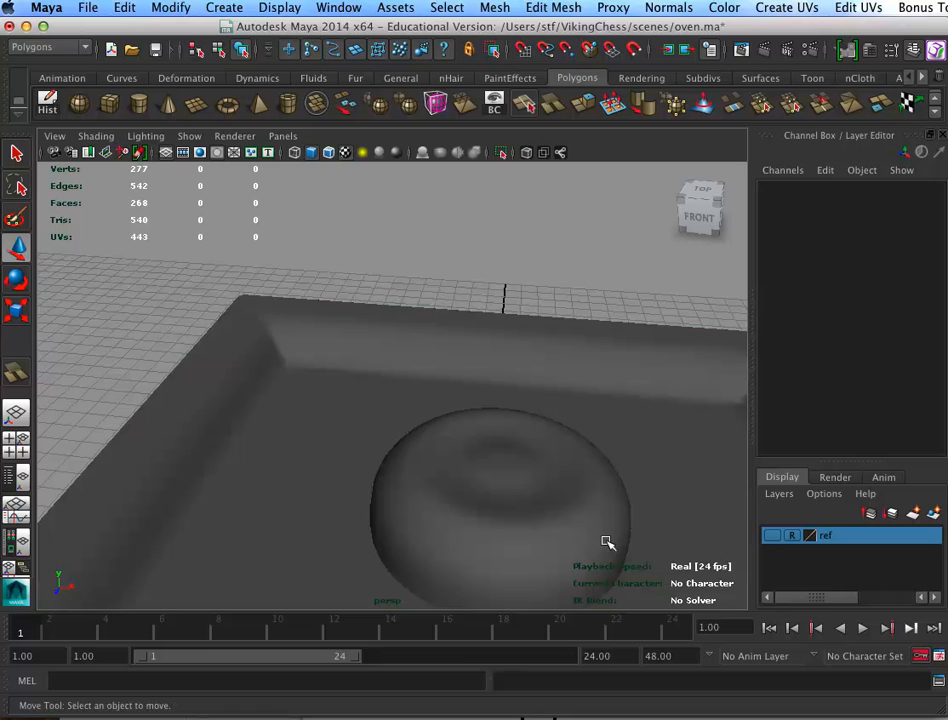
pyautogui.click(582, 518)
pyautogui.press('1')
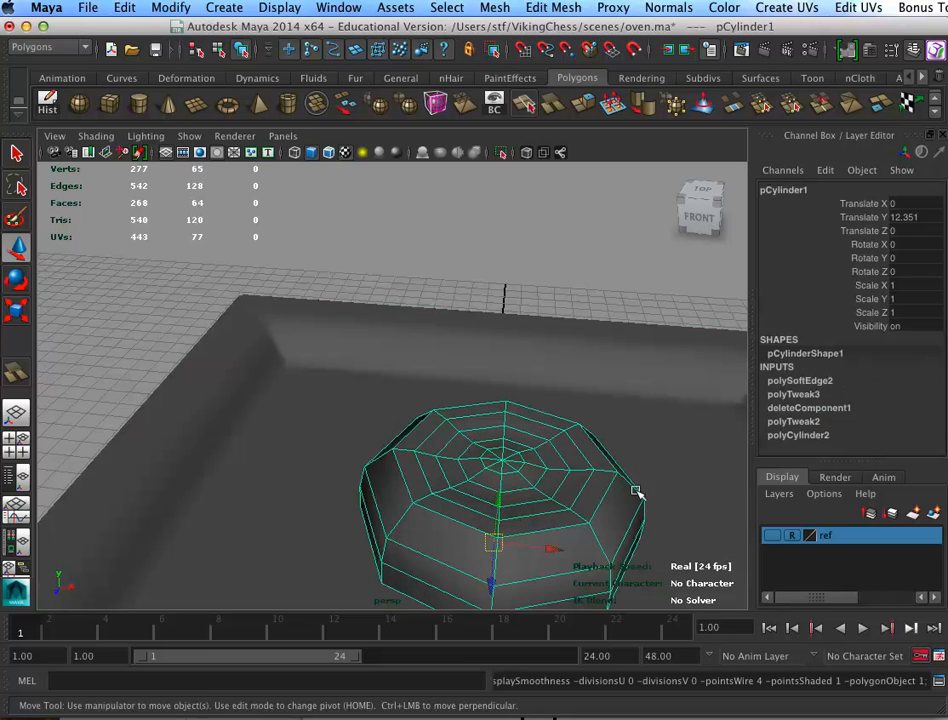
# Move the dished cylinder in the top view into the oven top's front-left quadrant, at about X -1.958 and Z 0.265
pyautogui.keyDown('alt'); pyautogui.moveTo(618, 537); pyautogui.dragTo(626, 525); pyautogui.keyUp('alt')
pyautogui.press('space')
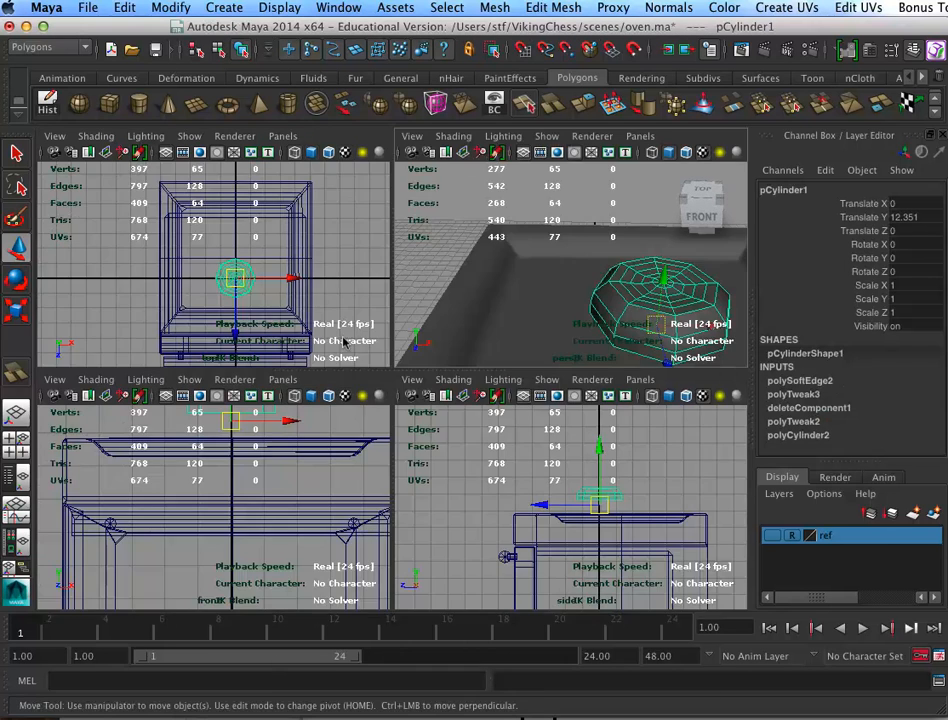
pyautogui.press('space')
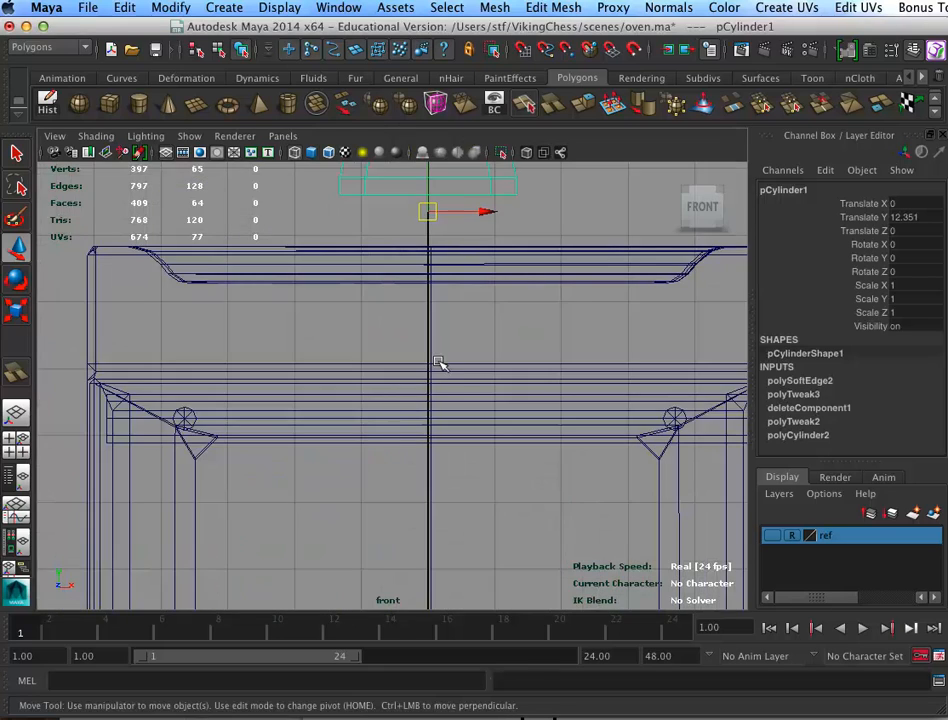
pyautogui.keyDown('alt'); pyautogui.moveTo(440, 363); pyautogui.dragTo(489, 445, button='middle'); pyautogui.keyUp('alt')
pyautogui.press('space')
pyautogui.press('space')
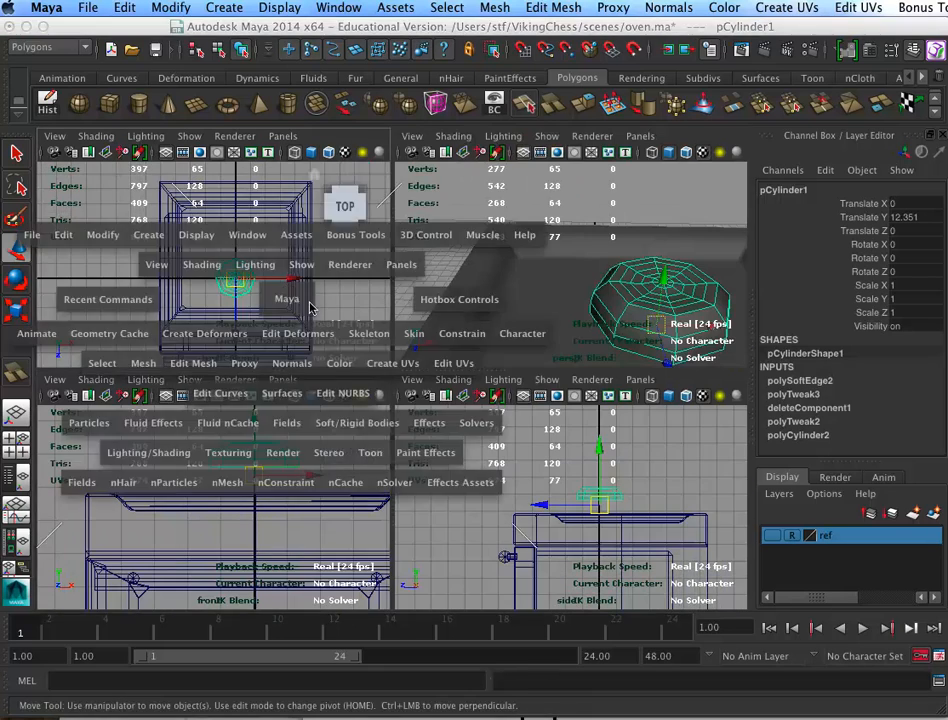
pyautogui.keyDown('alt'); pyautogui.moveTo(356, 402); pyautogui.dragTo(557, 446, button='right'); pyautogui.keyUp('alt')
pyautogui.moveTo(446, 407); pyautogui.dragTo(353, 428, button='middle')
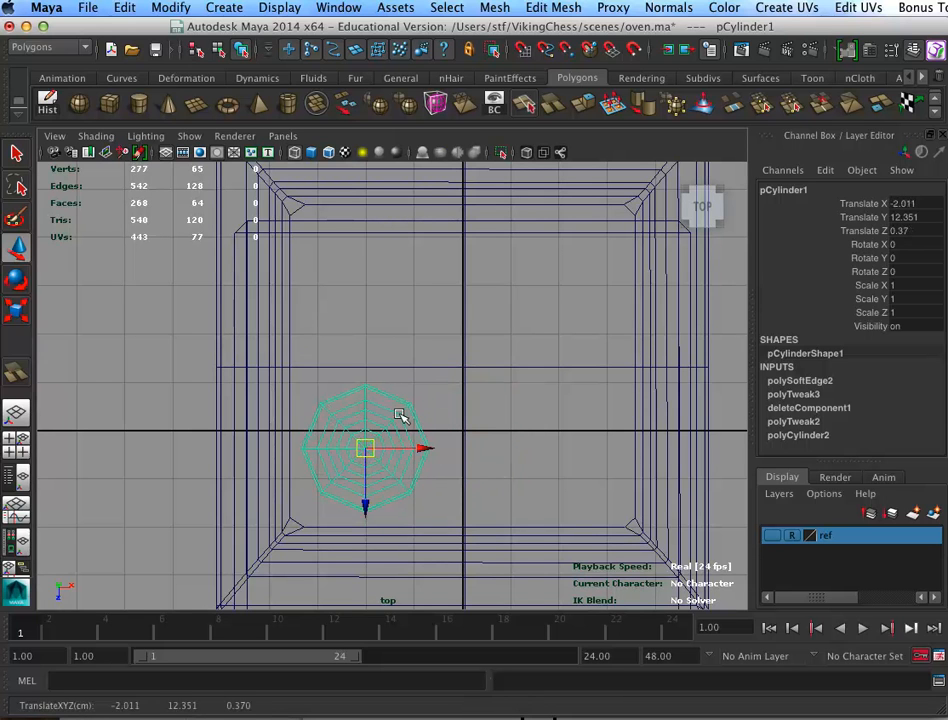
pyautogui.click(315, 421)
pyautogui.click(357, 437)
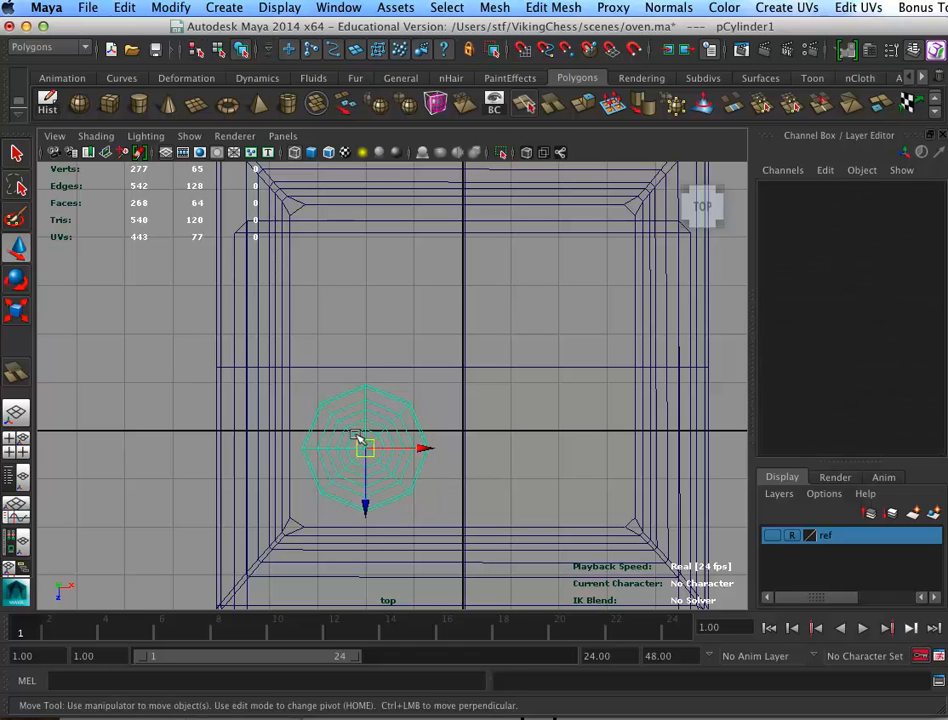
pyautogui.moveTo(360, 444); pyautogui.dragTo(364, 438, button='middle')
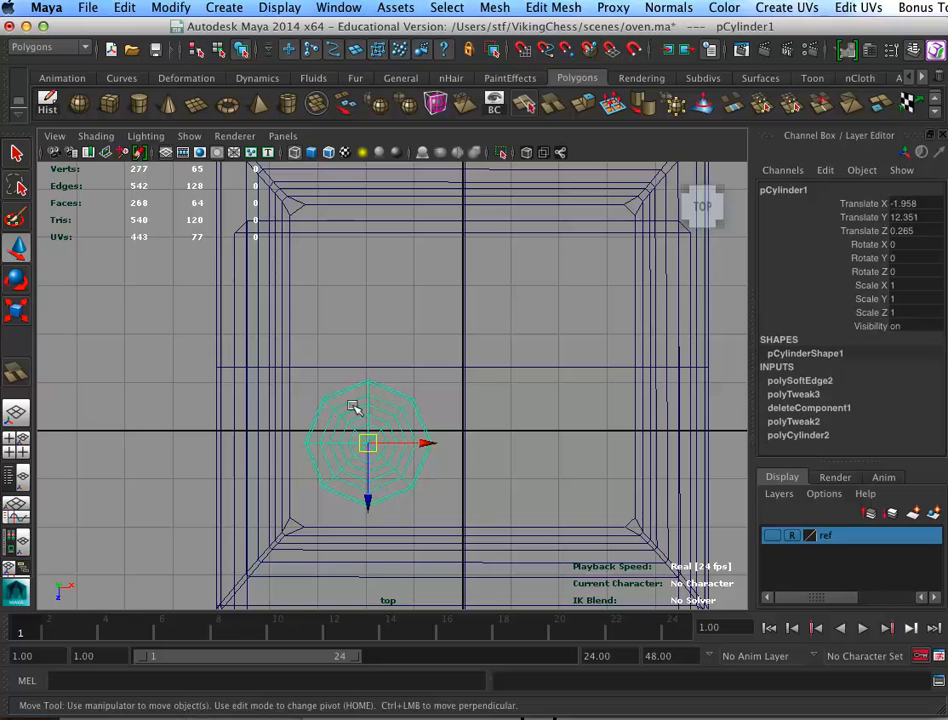
# Try rotating the cylinder 25 degrees about its vertical axis, undo the rotation and clear the selection
pyautogui.press('e')
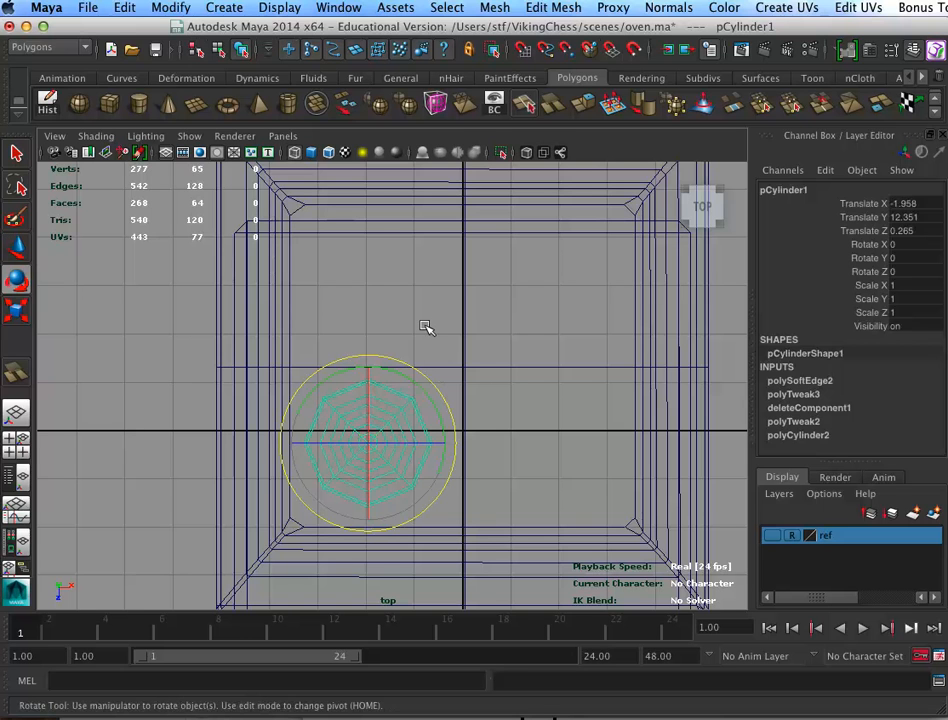
pyautogui.click(430, 396)
pyautogui.click(398, 406)
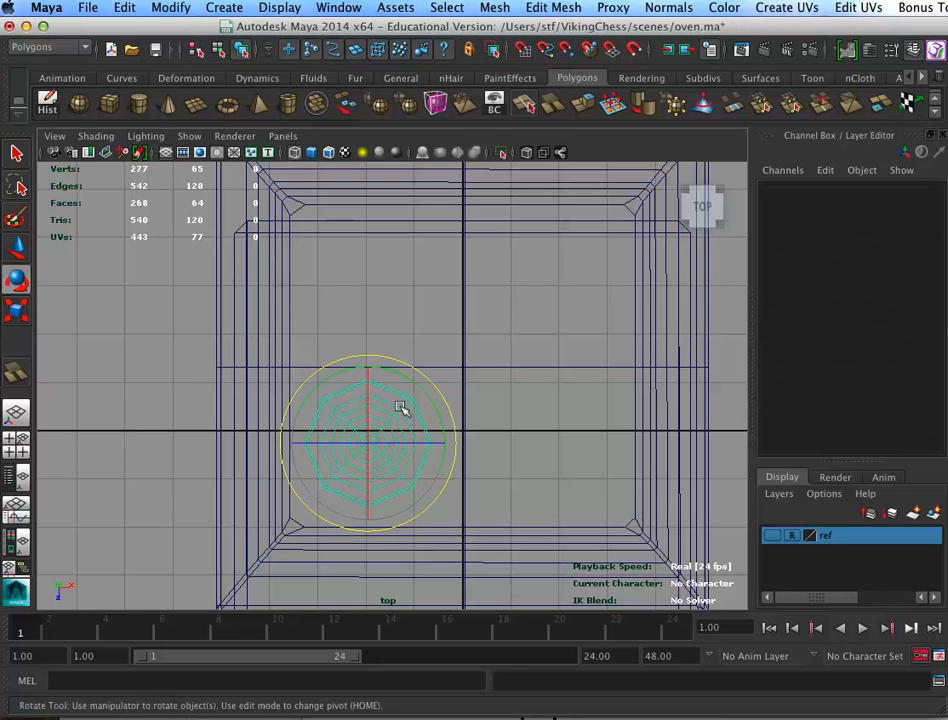
pyautogui.click(415, 393)
pyautogui.click(421, 400)
pyautogui.moveTo(424, 400)
pyautogui.mouseDown()
pyautogui.moveTo(418, 373)
pyautogui.moveTo(449, 388)
pyautogui.moveTo(426, 416)
pyautogui.mouseUp()
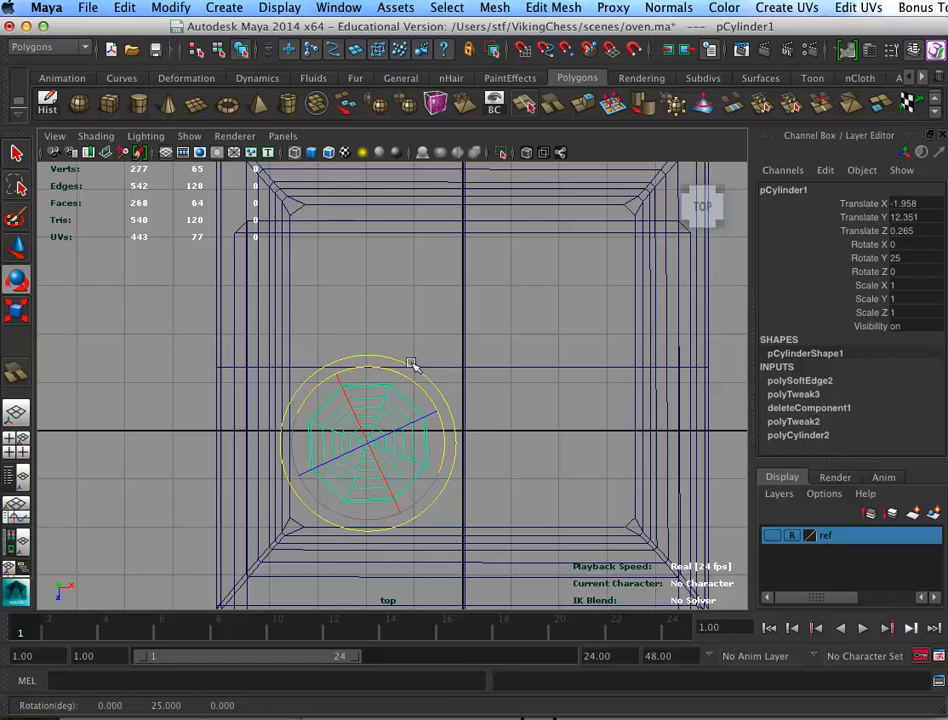
pyautogui.hotkey('ctrl', 'z')
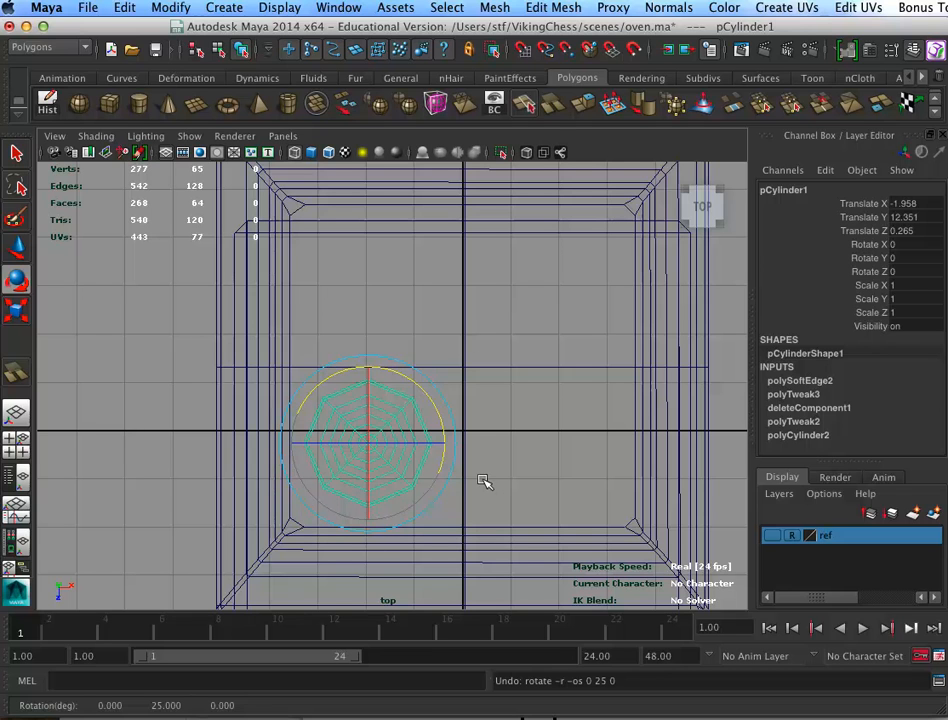
pyautogui.click(586, 334)
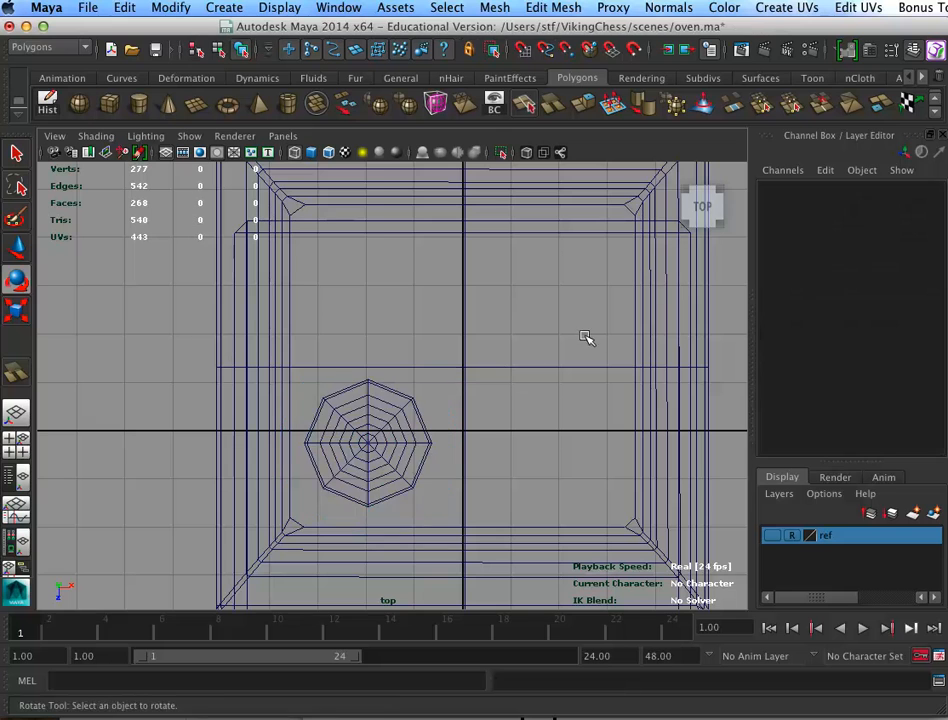
# Select the cylinder and lower it into the oven's recessed top, to a Translate Y of about 10.866
pyautogui.click(396, 466)
pyautogui.press('space')
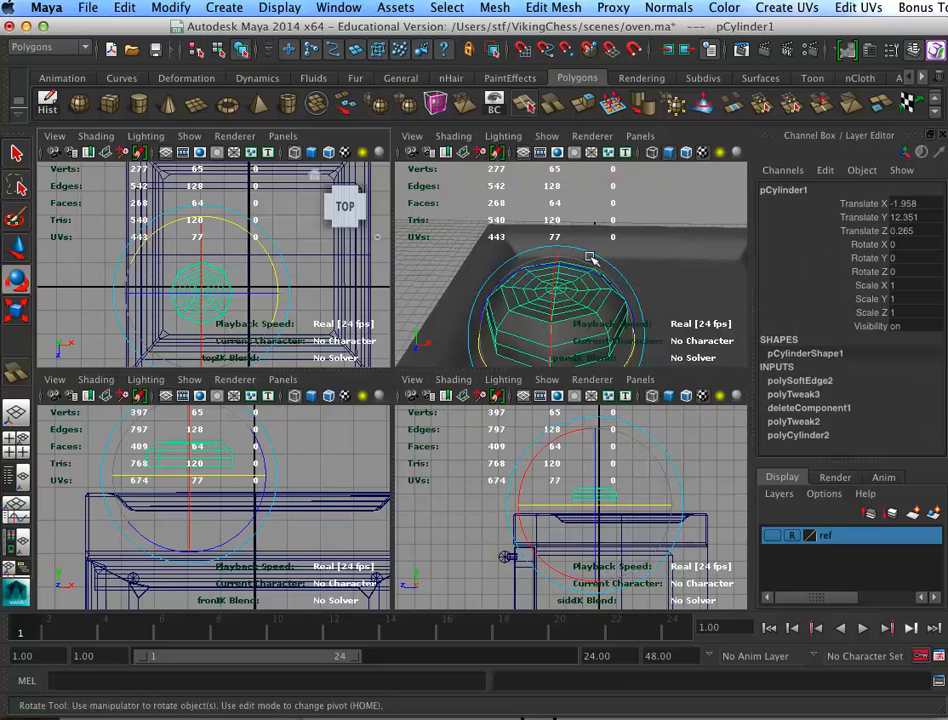
pyautogui.press('space')
pyautogui.keyDown('alt'); pyautogui.moveTo(575, 317); pyautogui.dragTo(375, 346); pyautogui.keyUp('alt')
pyautogui.press('w')
pyautogui.moveTo(310, 343); pyautogui.dragTo(316, 489)
pyautogui.keyDown('alt'); pyautogui.moveTo(430, 499); pyautogui.dragTo(493, 394); pyautogui.keyUp('alt')
# Flatten the cylinder to a Scale Y of about 0.606 and raise it to a Translate Y of about 11.115
pyautogui.press('r')
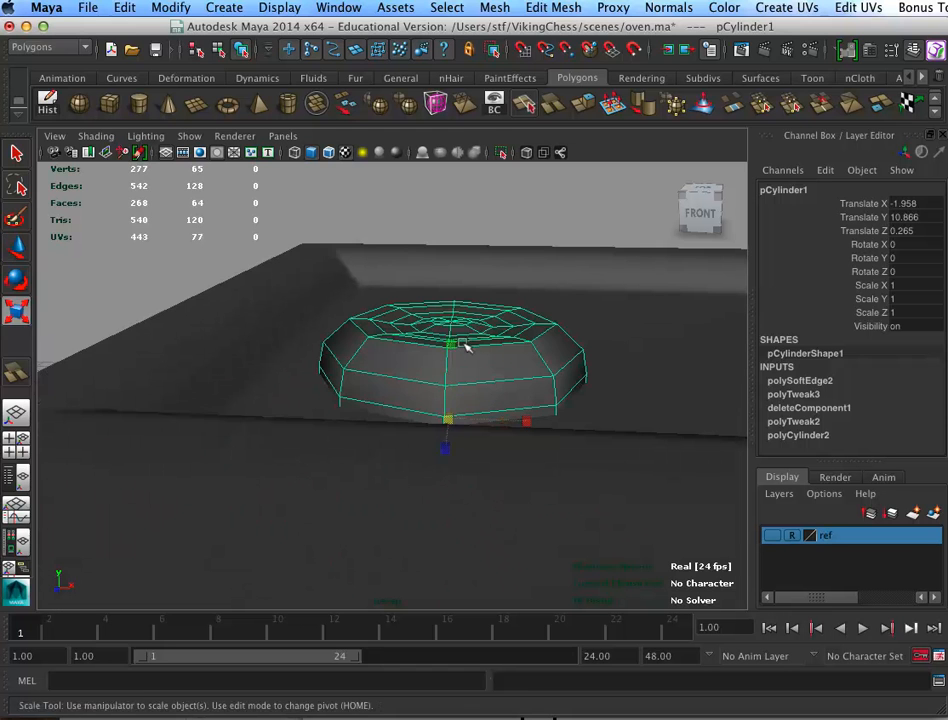
pyautogui.moveTo(440, 337)
pyautogui.mouseDown()
pyautogui.moveTo(442, 364)
pyautogui.moveTo(442, 328)
pyautogui.mouseUp()
pyautogui.press('w')
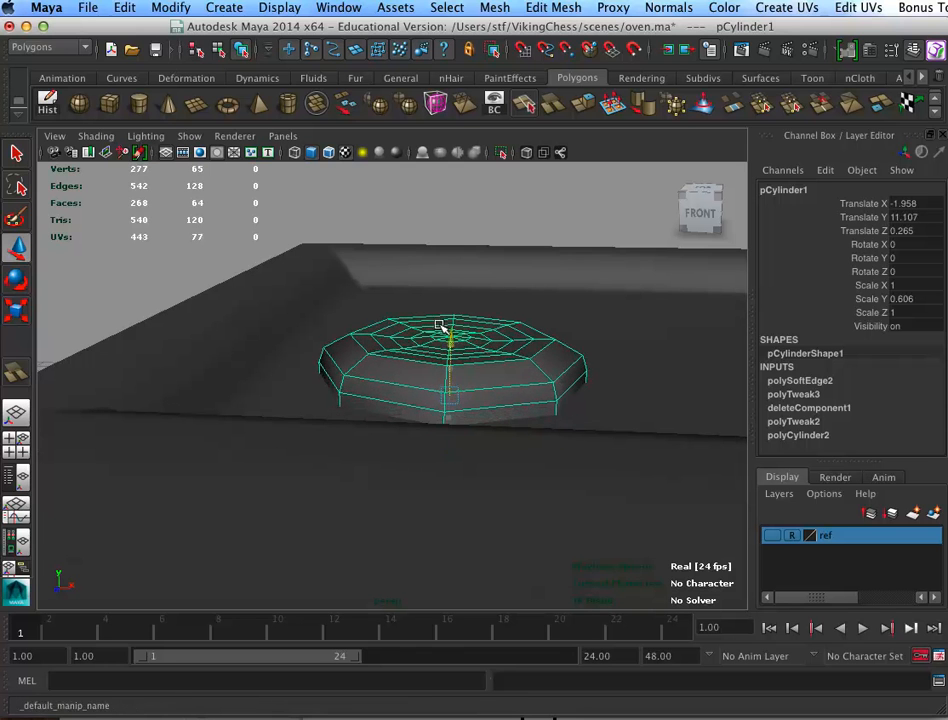
# Create a display layer from the selected cylinder, name it BurnerDD and deselect the cylinder
pyautogui.keyDown('alt'); pyautogui.moveTo(553, 364); pyautogui.dragTo(564, 463); pyautogui.keyUp('alt')
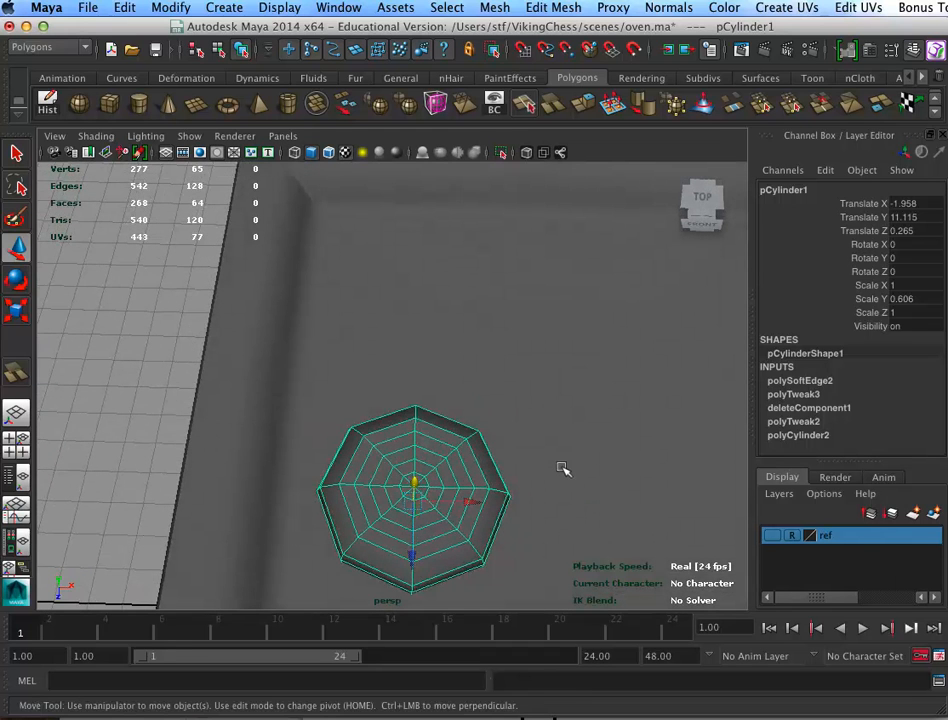
pyautogui.click(934, 513)
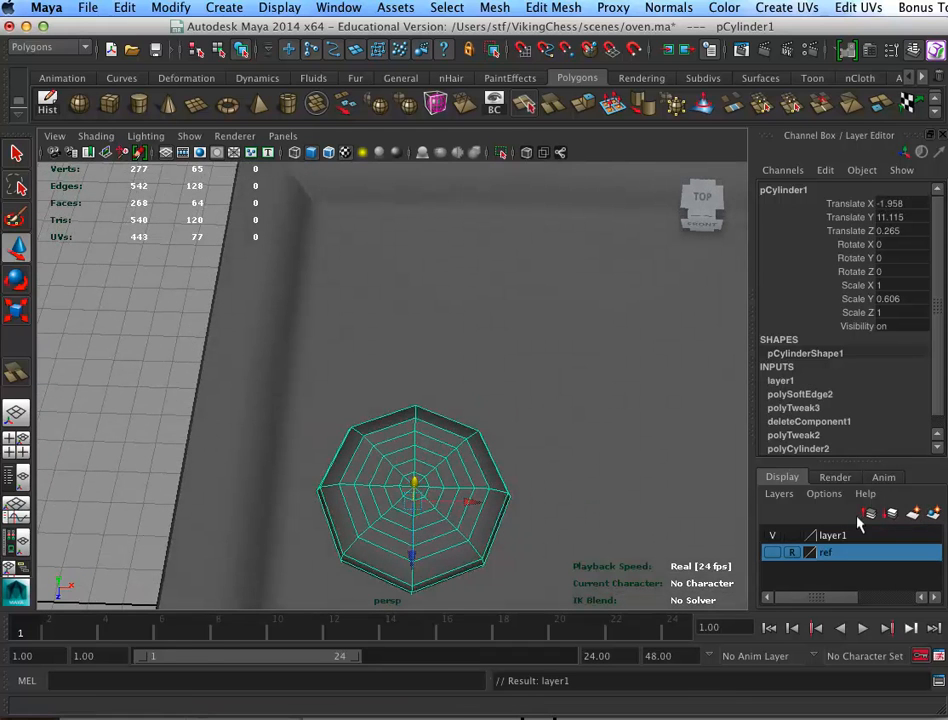
pyautogui.doubleClick(830, 536)
pyautogui.moveTo(566, 367); pyautogui.dragTo(530, 367)
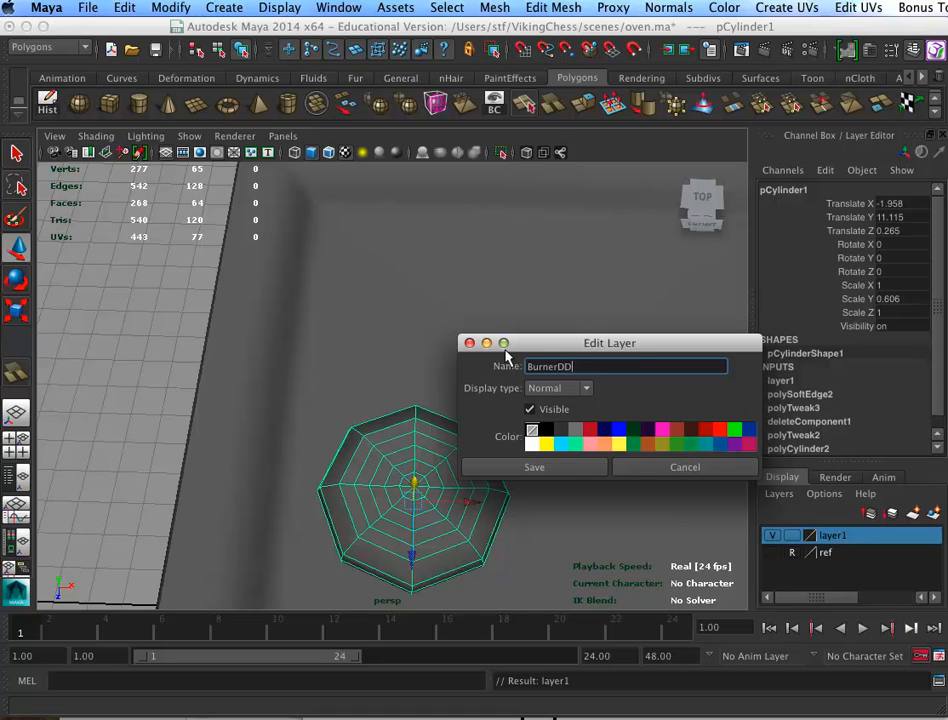
pyautogui.click(556, 466)
pyautogui.click(595, 516)
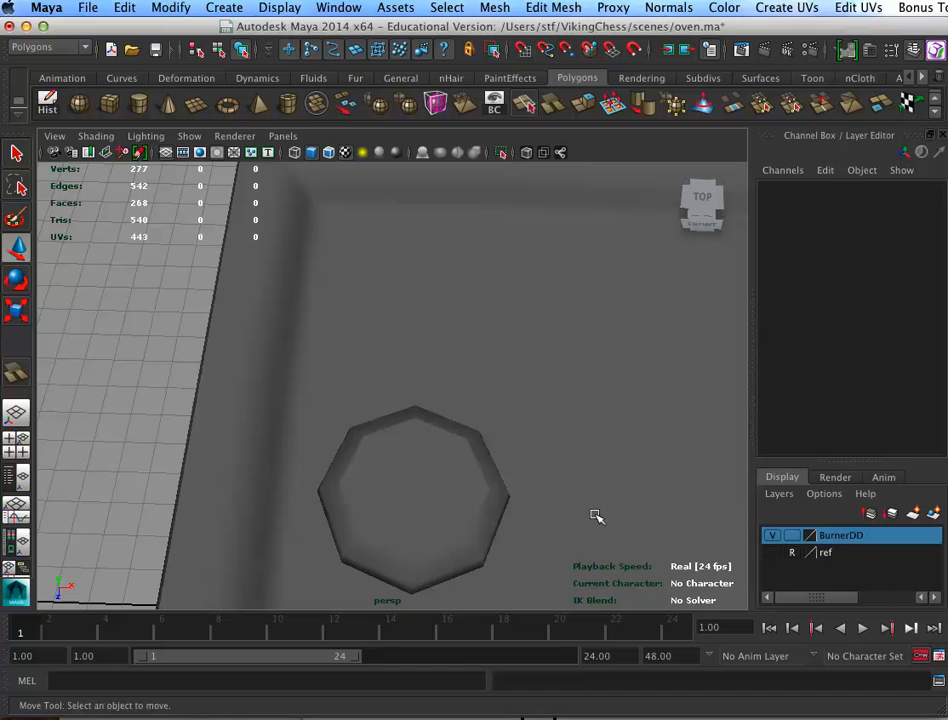
# Set the BurnerDD layer's display type to template and select the oven box
pyautogui.click(792, 536)
pyautogui.click(576, 517)
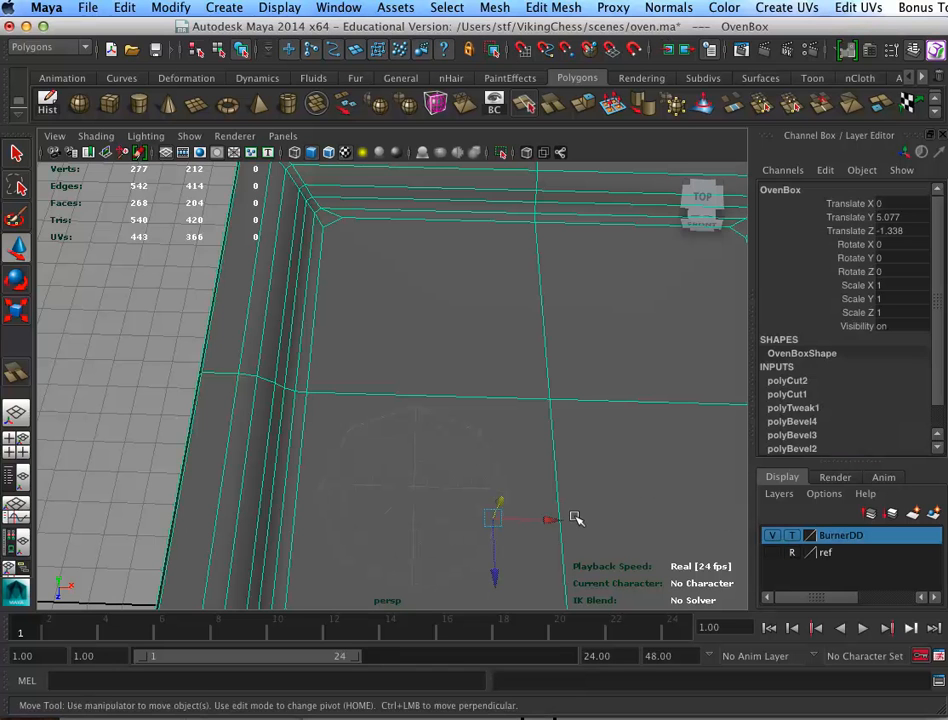
pyautogui.keyDown('alt'); pyautogui.moveTo(622, 524); pyautogui.dragTo(542, 506, button='right'); pyautogui.keyUp('alt')
pyautogui.keyDown('alt'); pyautogui.moveTo(542, 506); pyautogui.dragTo(512, 508); pyautogui.keyUp('alt')
pyautogui.keyDown('alt'); pyautogui.moveTo(512, 508); pyautogui.dragTo(560, 430, button='middle'); pyautogui.keyUp('alt')
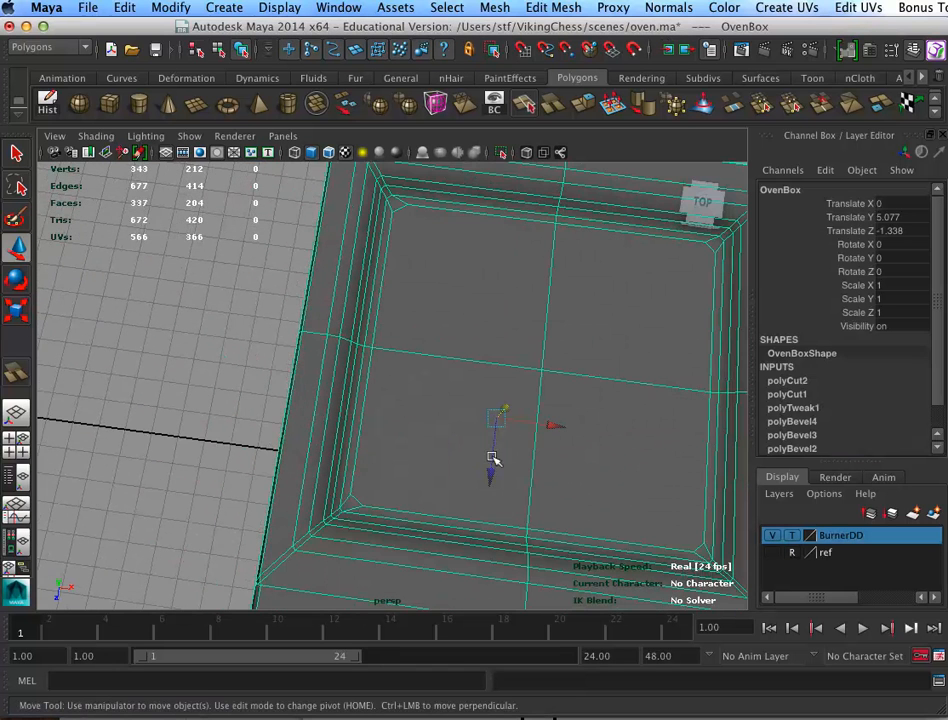
# Toggle backface culling for the selected oven box with the top view open, then deselect it
pyautogui.press('space')
pyautogui.press('space')
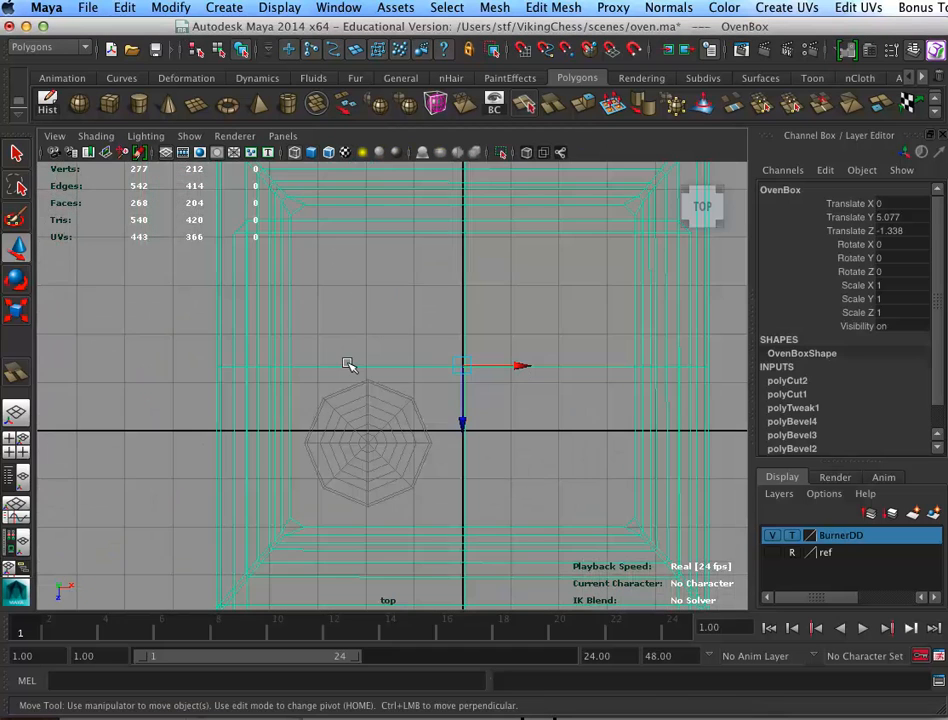
pyautogui.keyDown('alt'); pyautogui.moveTo(421, 470); pyautogui.dragTo(546, 455, button='right'); pyautogui.keyUp('alt')
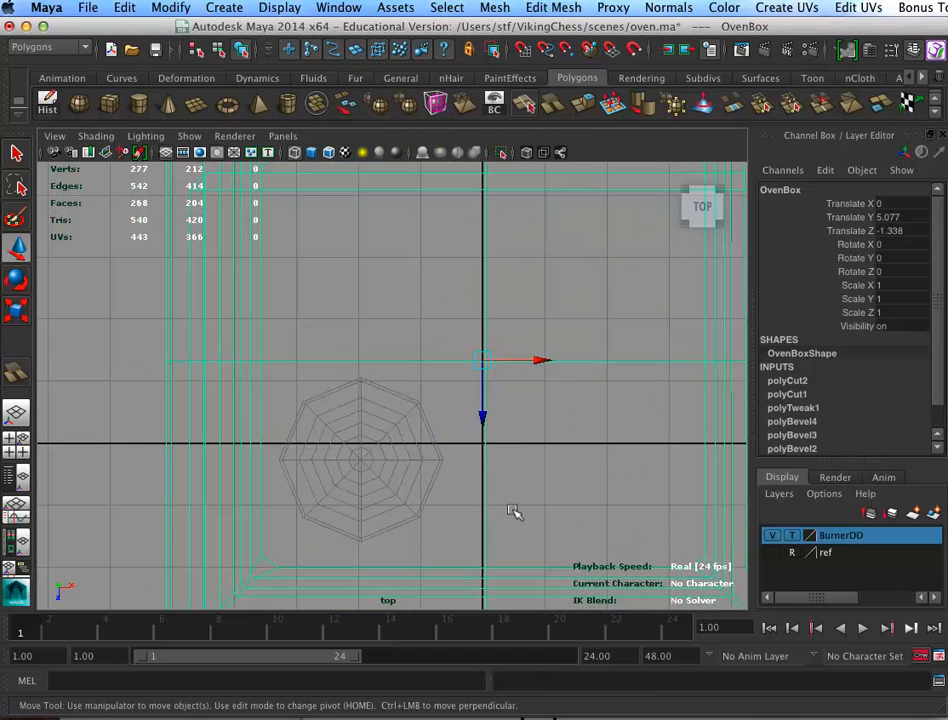
pyautogui.keyDown('alt'); pyautogui.moveTo(513, 511); pyautogui.dragTo(459, 461, button='middle'); pyautogui.keyUp('alt')
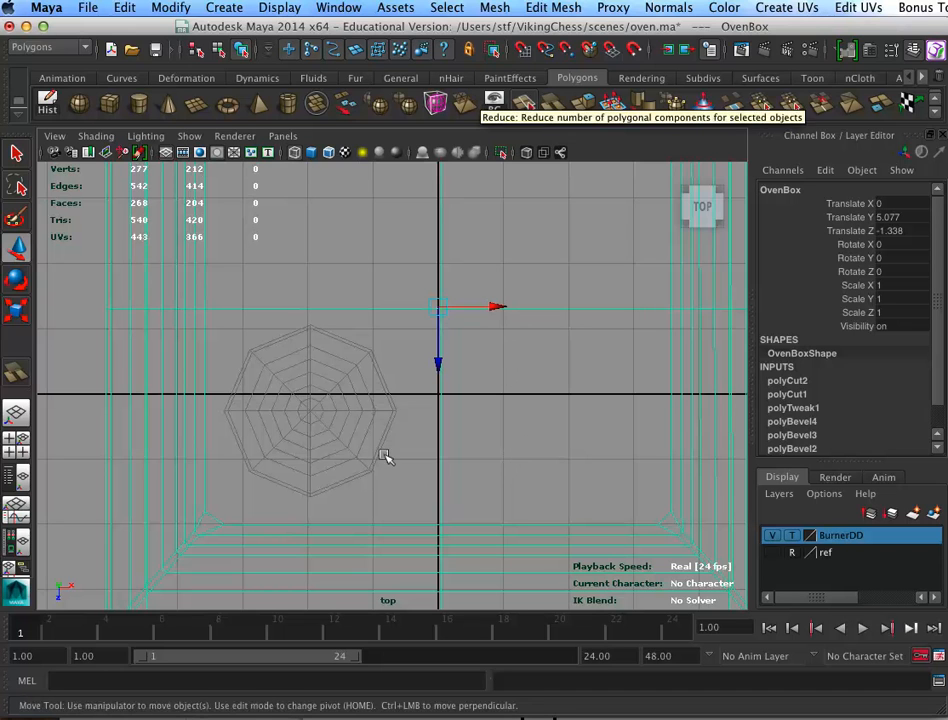
pyautogui.click(280, 7)
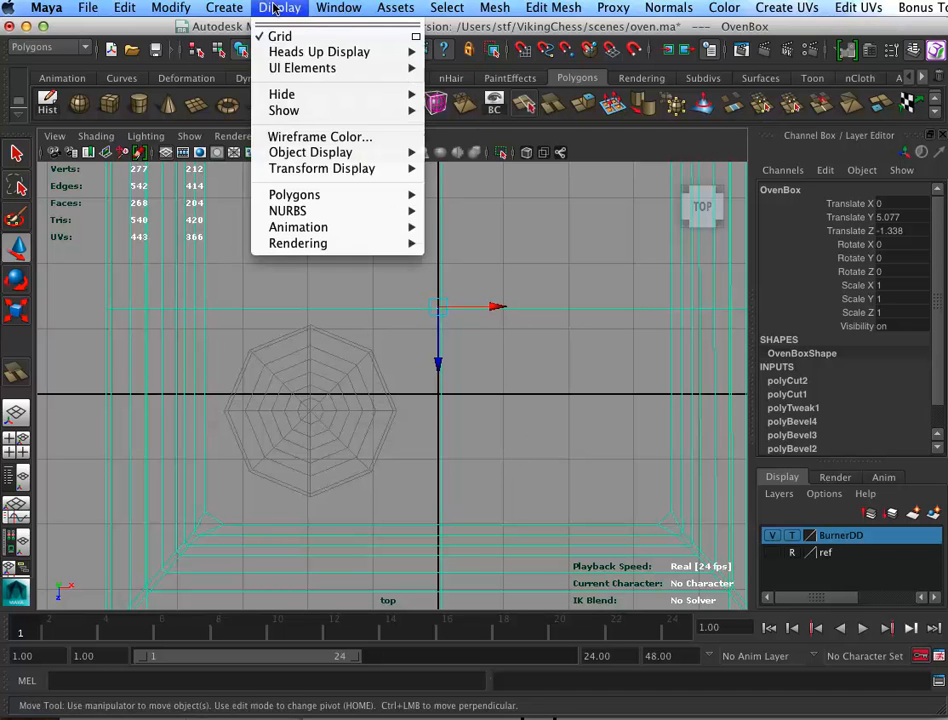
pyautogui.moveTo(312, 195)
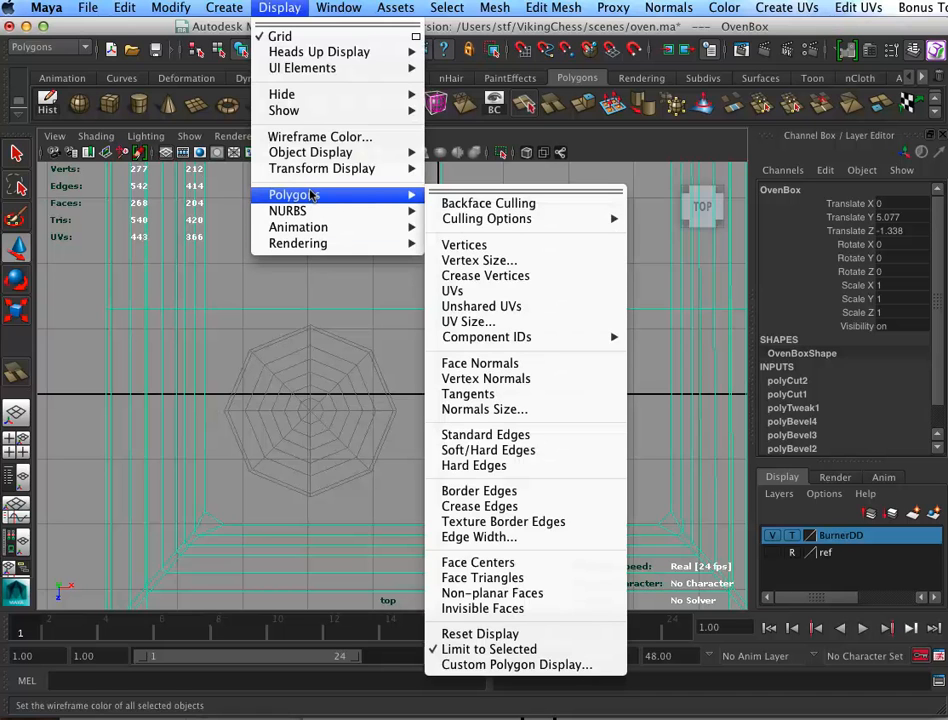
pyautogui.click(535, 200)
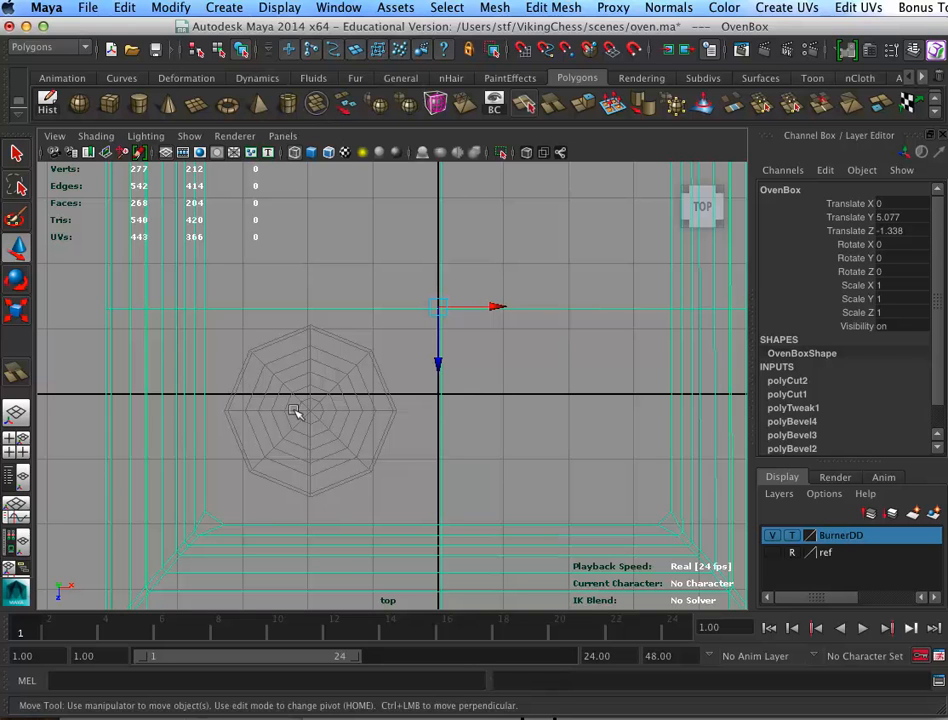
pyautogui.click(288, 378)
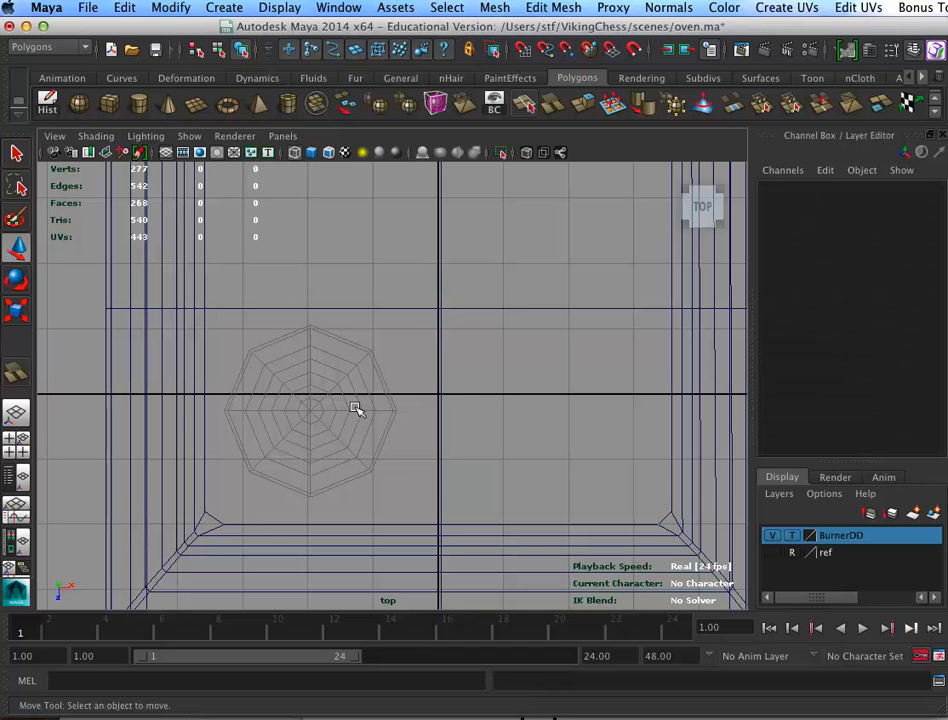
# Return the BurnerDD layer to normal display and nudge the cylinder to about X -1.997 and Z 0.33
pyautogui.click(792, 536)
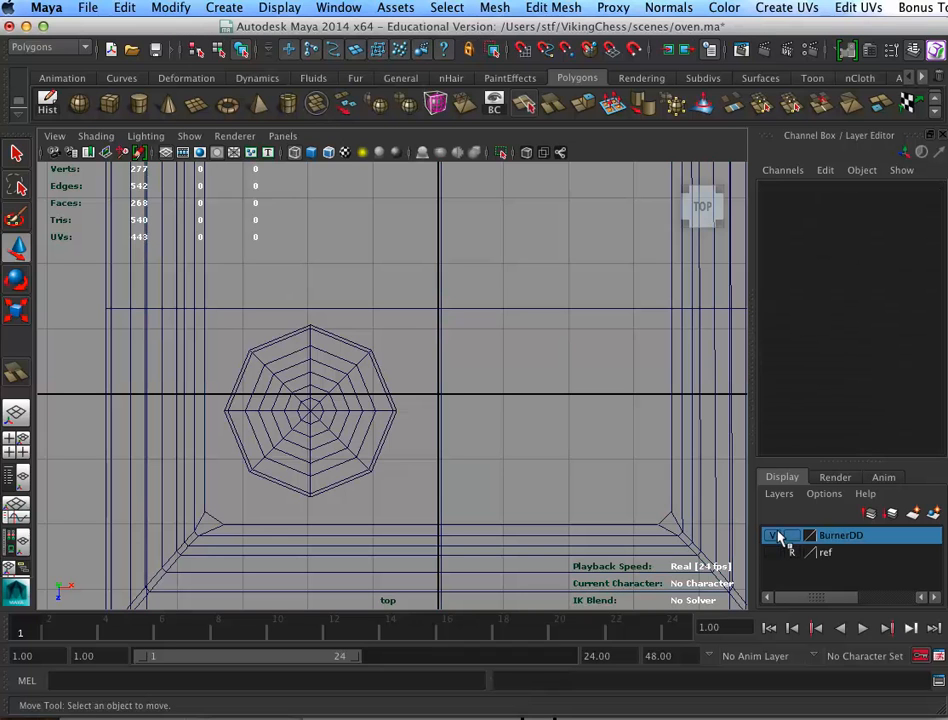
pyautogui.click(313, 432)
pyautogui.moveTo(300, 454); pyautogui.dragTo(302, 459)
pyautogui.moveTo(357, 401); pyautogui.dragTo(352, 401)
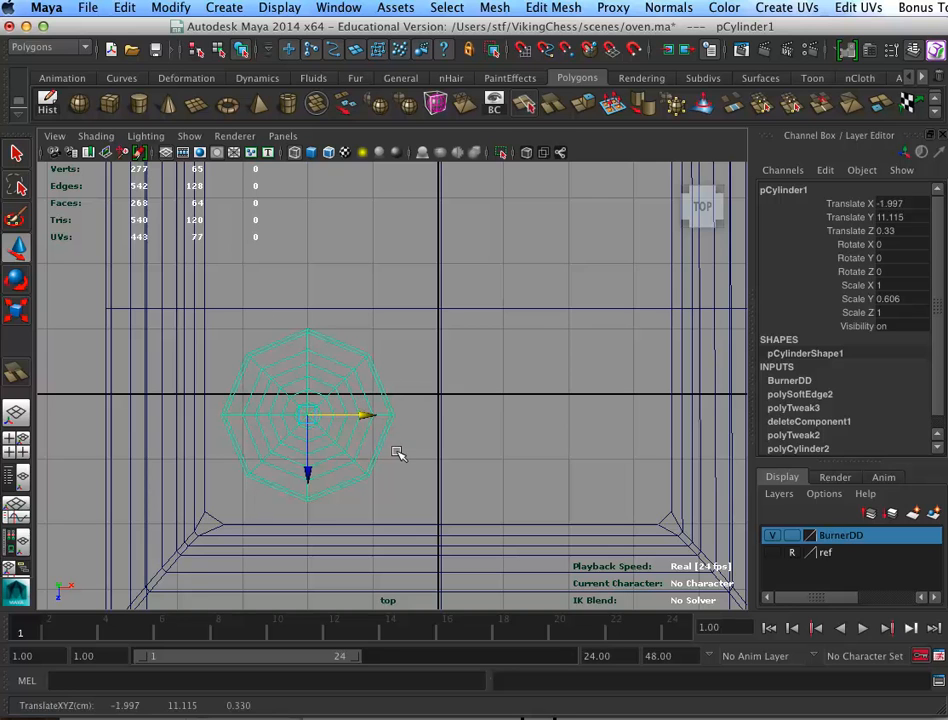
# Set the BurnerDD layer to reference display and select the oven box
pyautogui.click(792, 537)
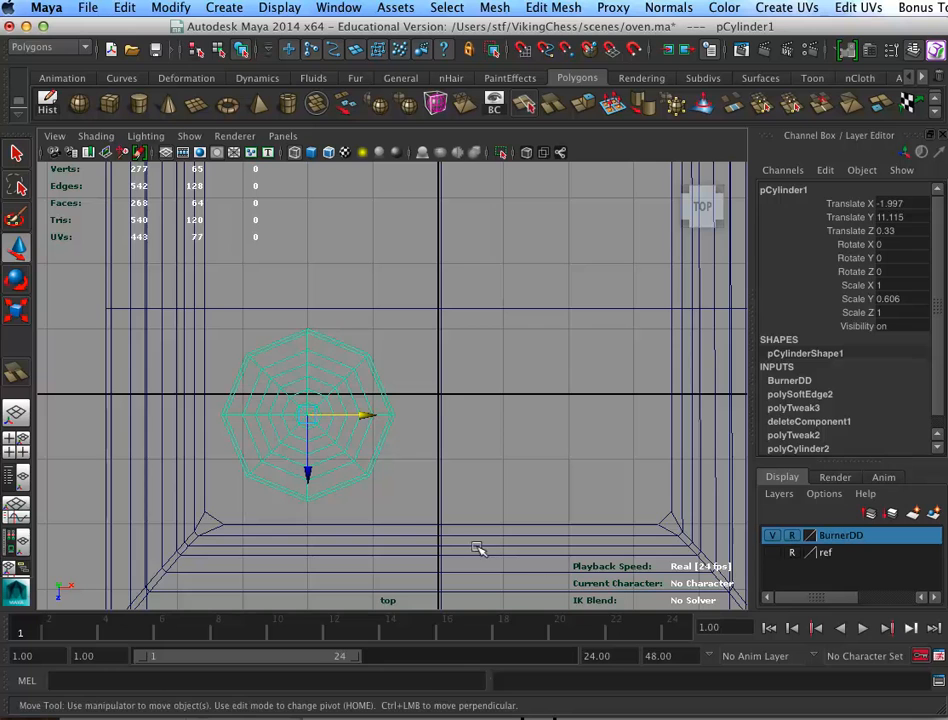
pyautogui.moveTo(285, 368); pyautogui.dragTo(388, 492)
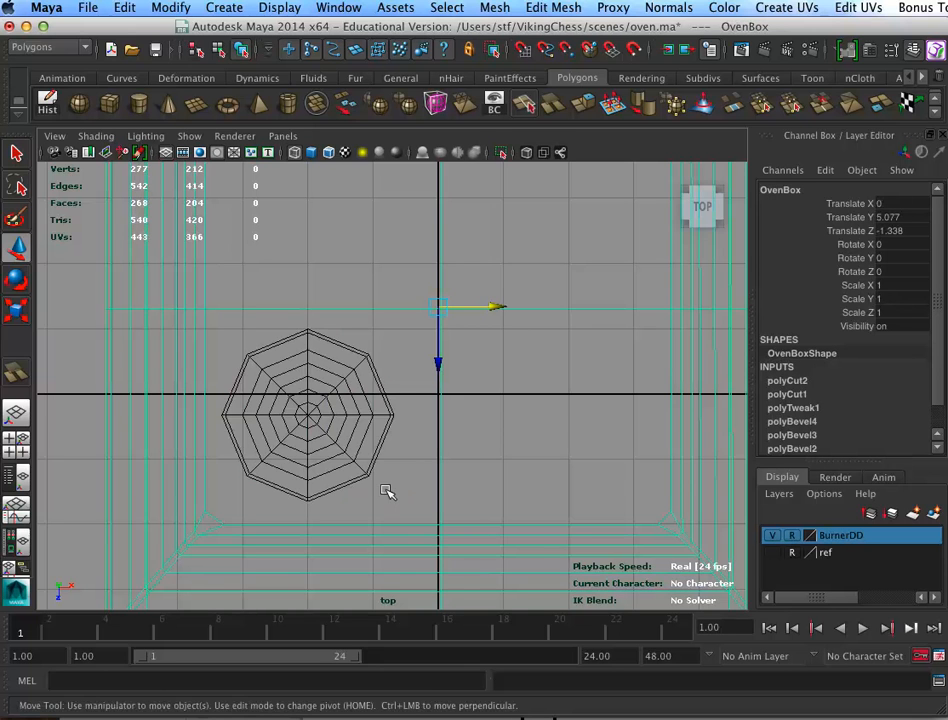
pyautogui.click(522, 100)
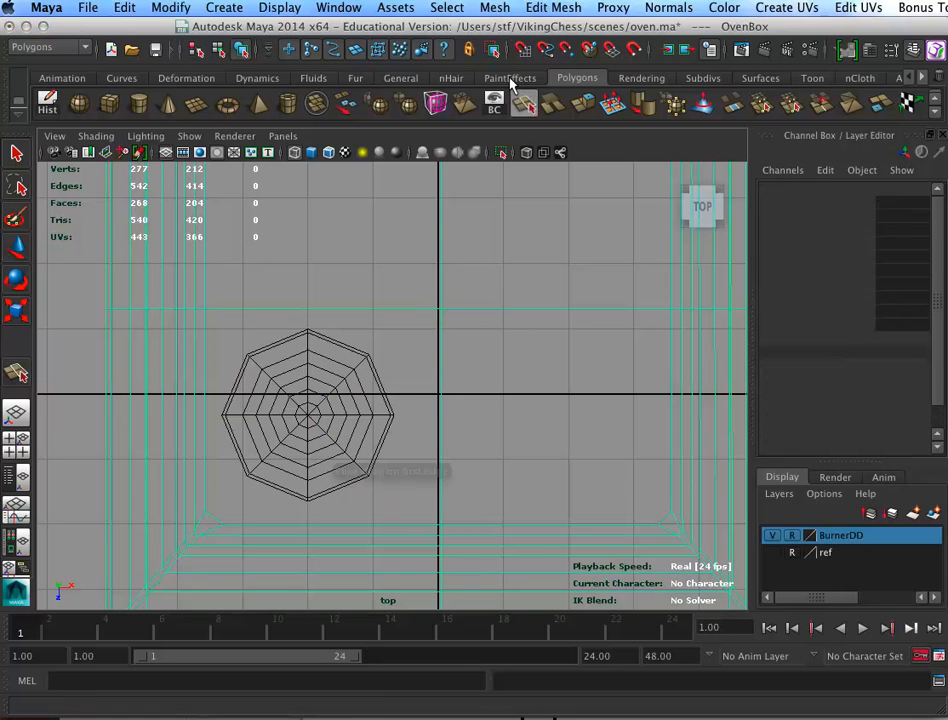
pyautogui.click(211, 275)
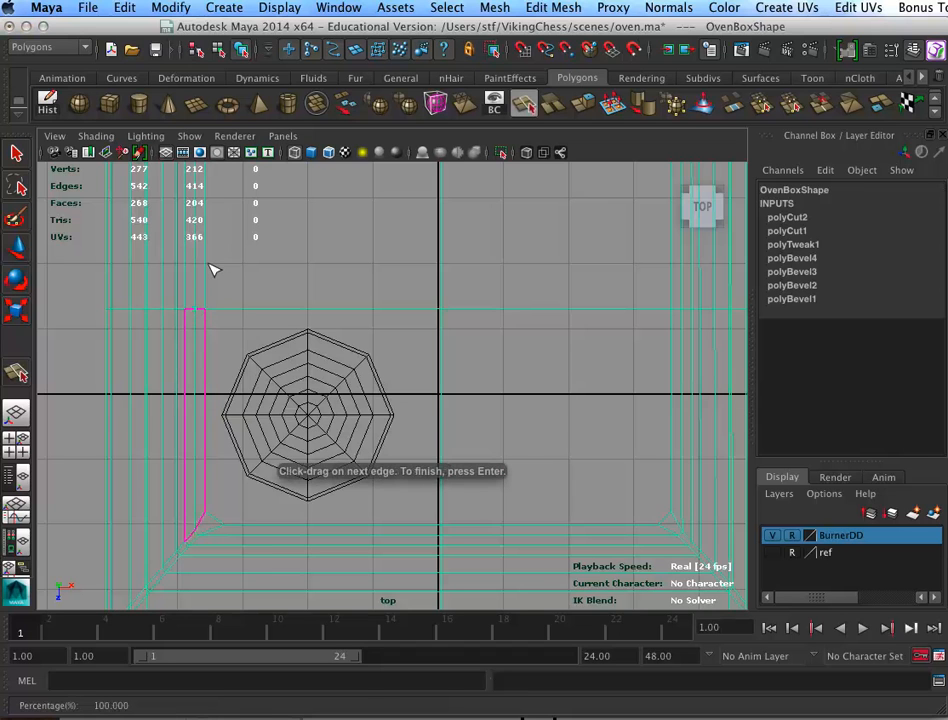
pyautogui.press('Return')
pyautogui.press('z')
# Split the oven top's front face diagonally from its back-left corner to the front vertex of the centre line
pyautogui.press('y')
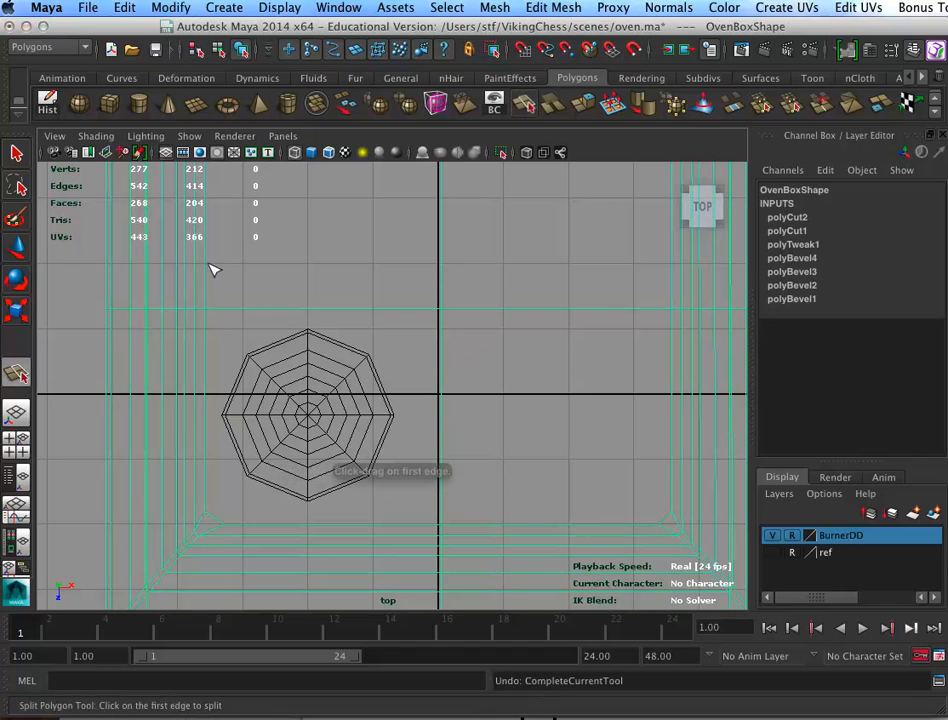
pyautogui.moveTo(227, 308); pyautogui.dragTo(148, 308)
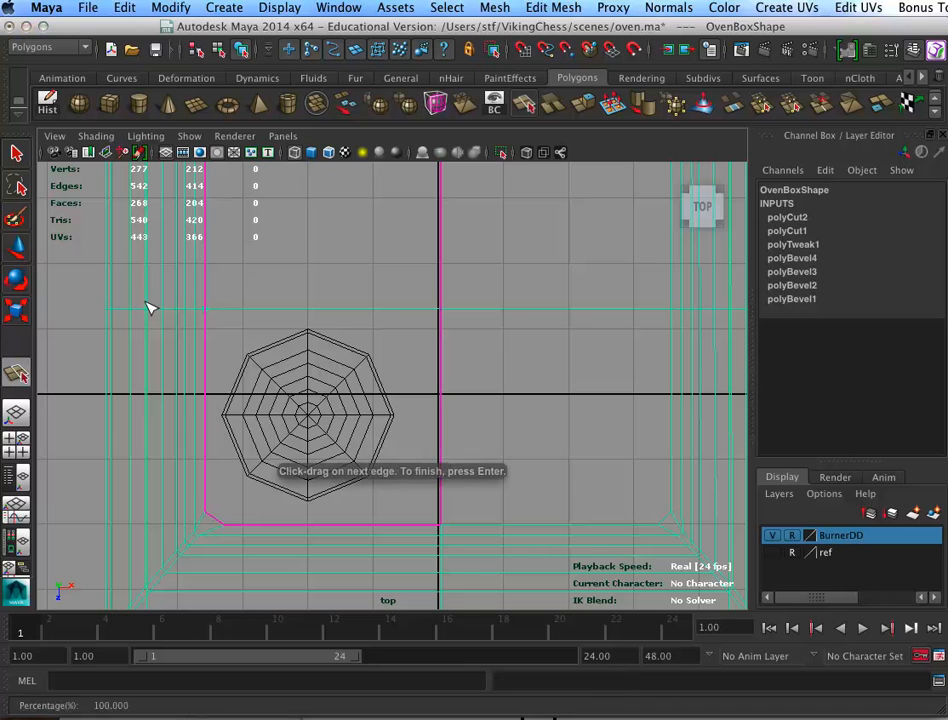
pyautogui.click(438, 528)
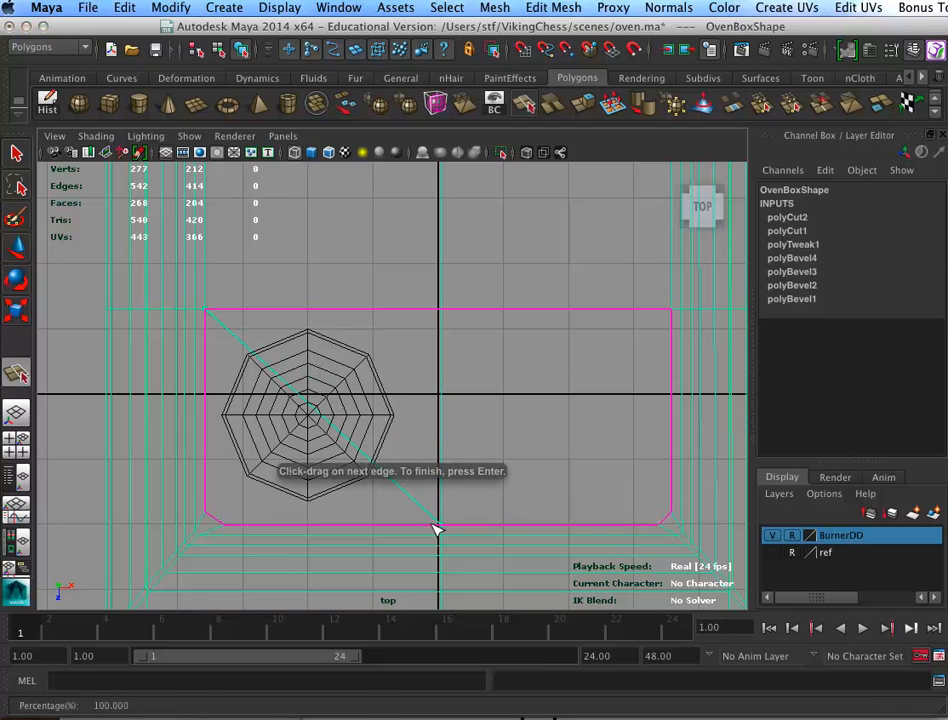
pyautogui.press('Return')
pyautogui.press('y')
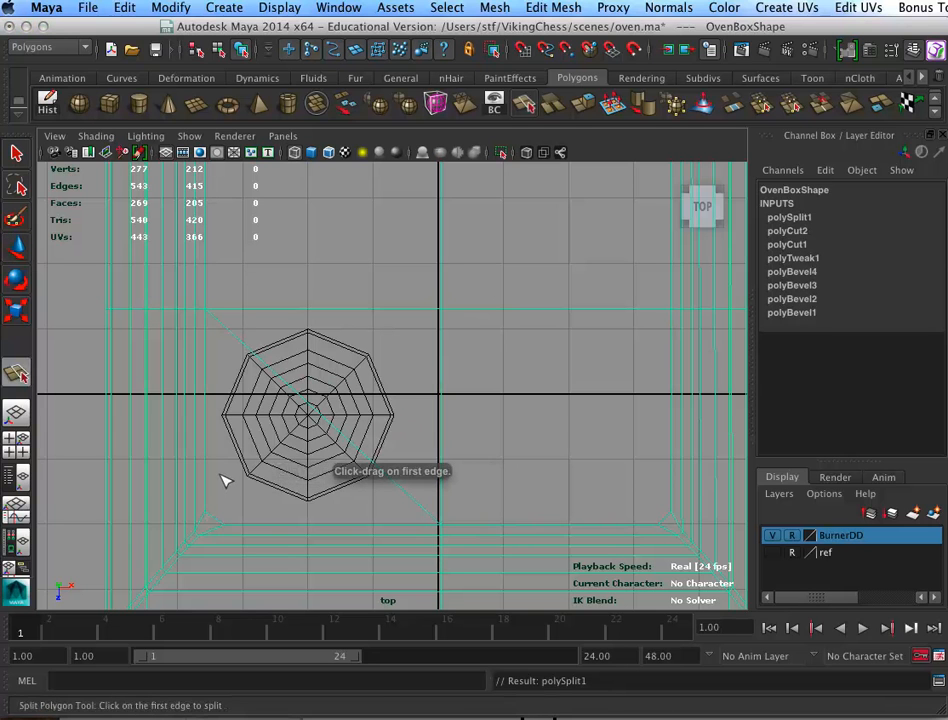
pyautogui.moveTo(202, 489)
pyautogui.mouseDown()
pyautogui.moveTo(197, 531)
pyautogui.moveTo(190, 497)
pyautogui.mouseUp()
pyautogui.press('z')
pyautogui.press('y')
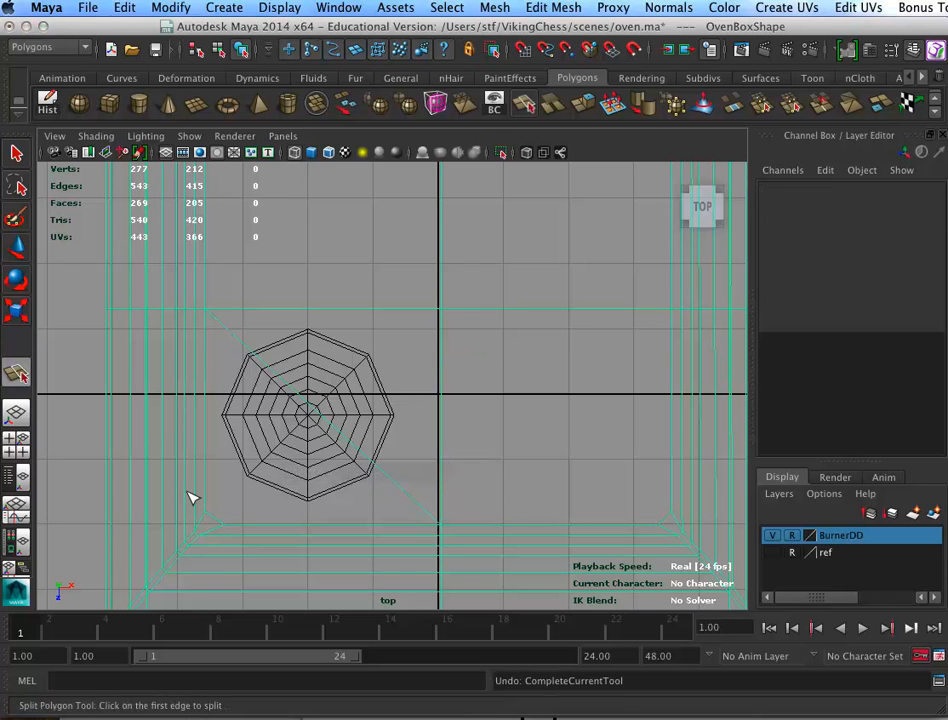
pyautogui.moveTo(213, 503); pyautogui.dragTo(199, 467)
pyautogui.press('z')
# Split from the oven top's front-left bevel corner across the first diagonal to the centre line's back vertex
pyautogui.press('y')
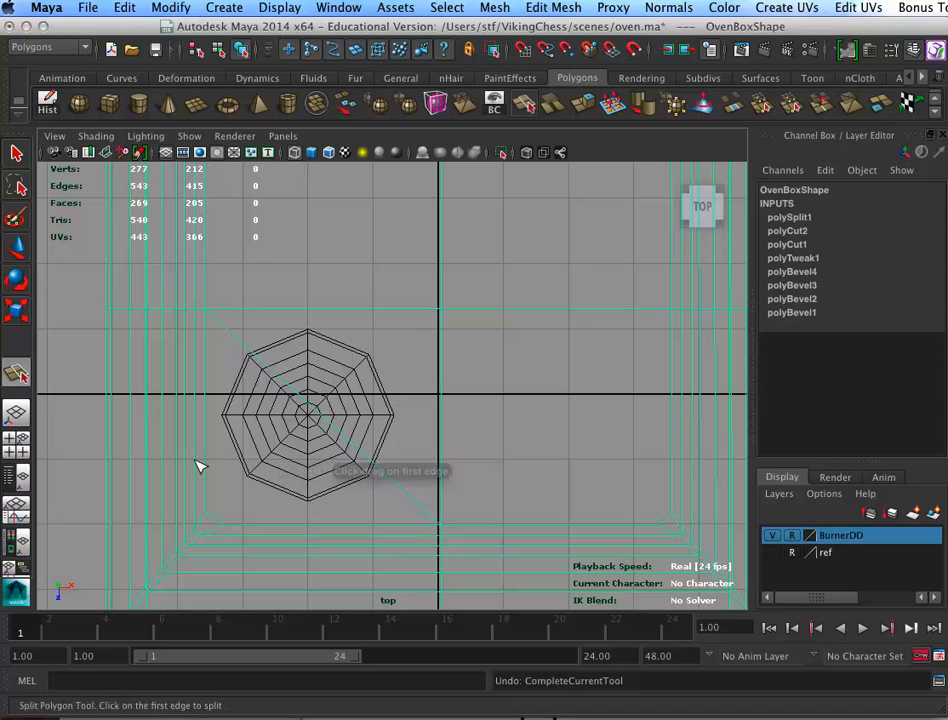
pyautogui.moveTo(206, 508); pyautogui.dragTo(204, 438)
pyautogui.click(500, 305)
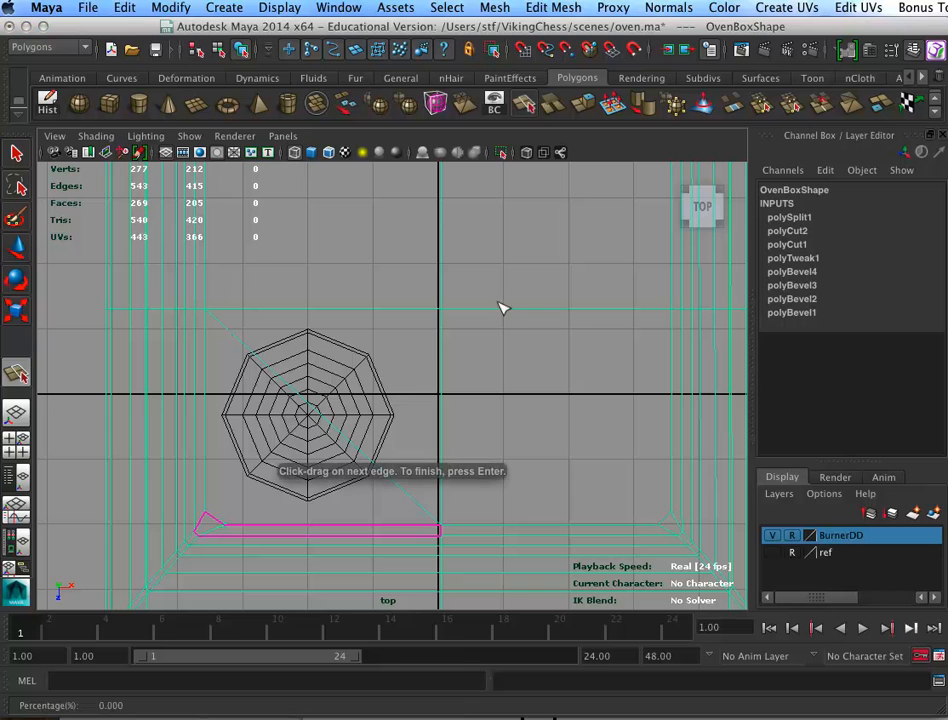
pyautogui.click(436, 322)
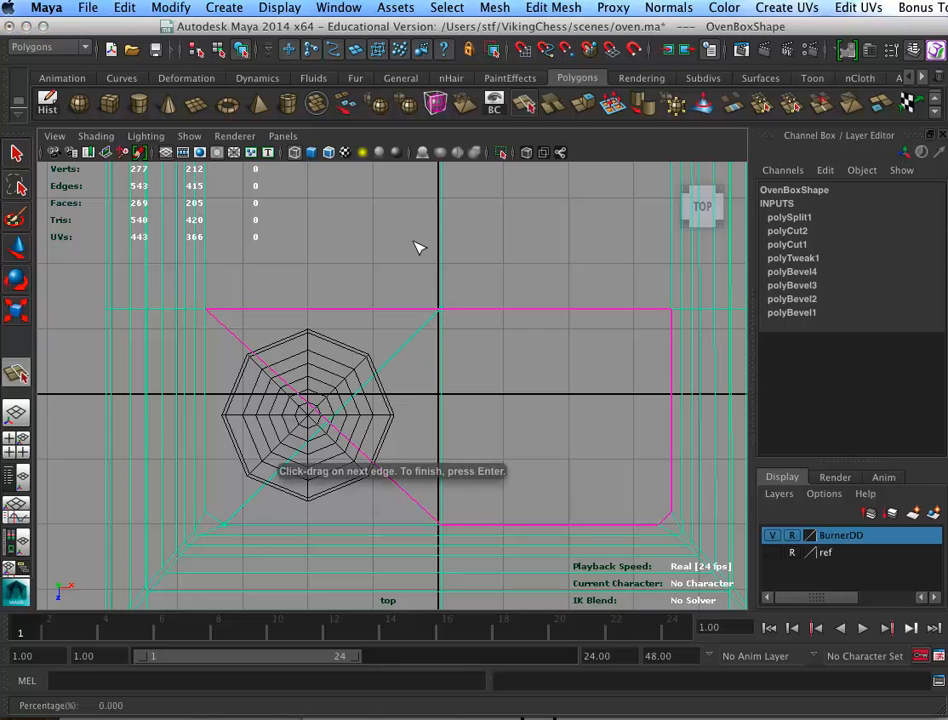
pyautogui.press('Return')
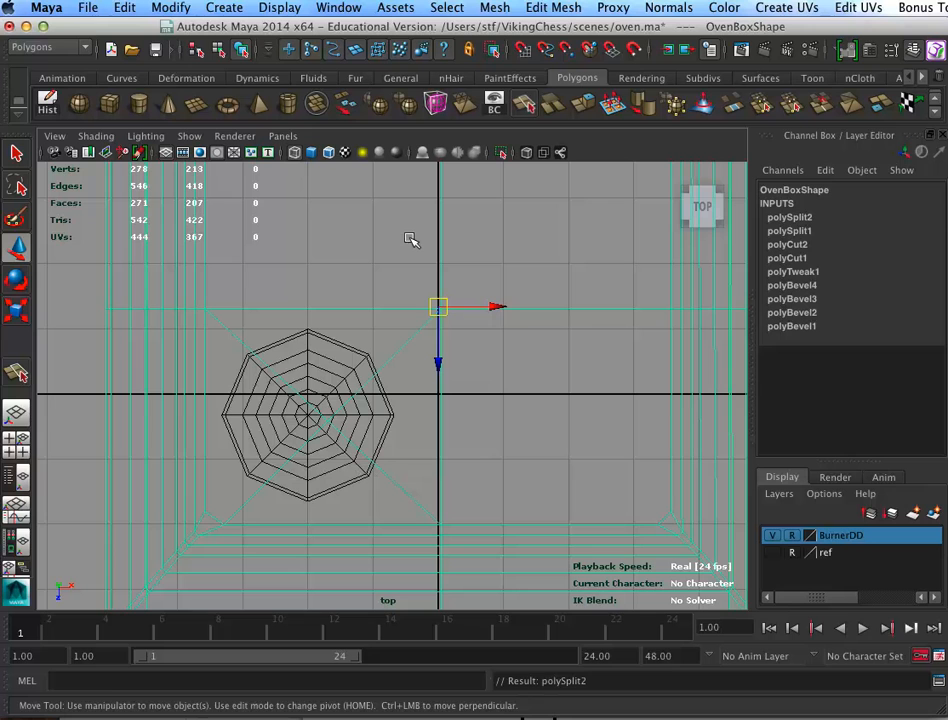
# Move the oven box vertex where the two diagonals cross to the burner's centre
pyautogui.rightClick(316, 410)
pyautogui.moveTo(316, 410); pyautogui.dragTo(290, 414, button='right')
pyautogui.click(322, 419)
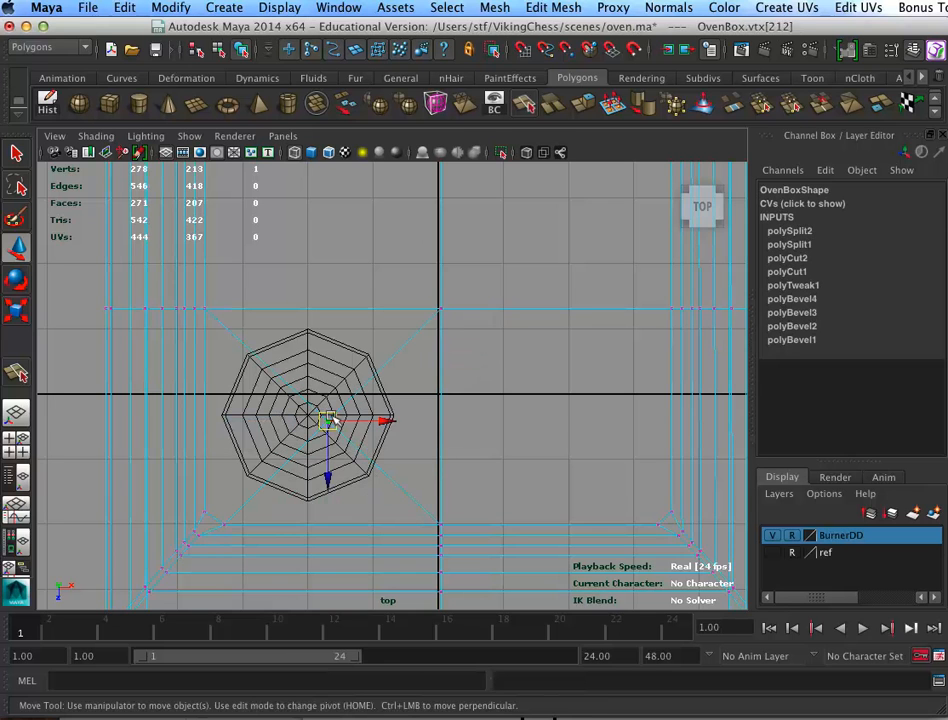
pyautogui.moveTo(357, 410); pyautogui.dragTo(299, 406)
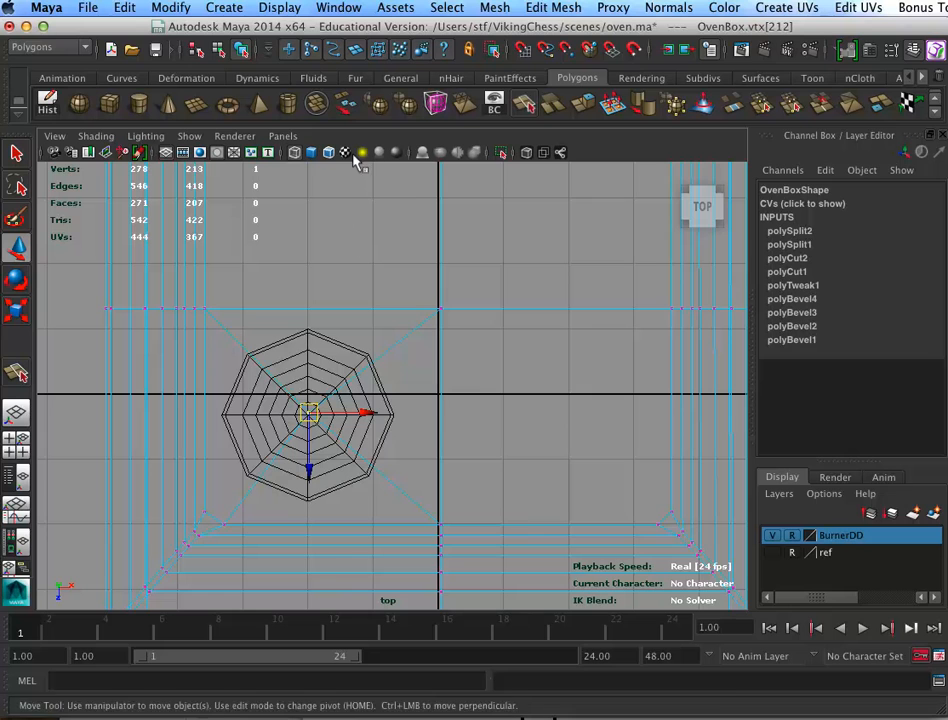
pyautogui.click(515, 103)
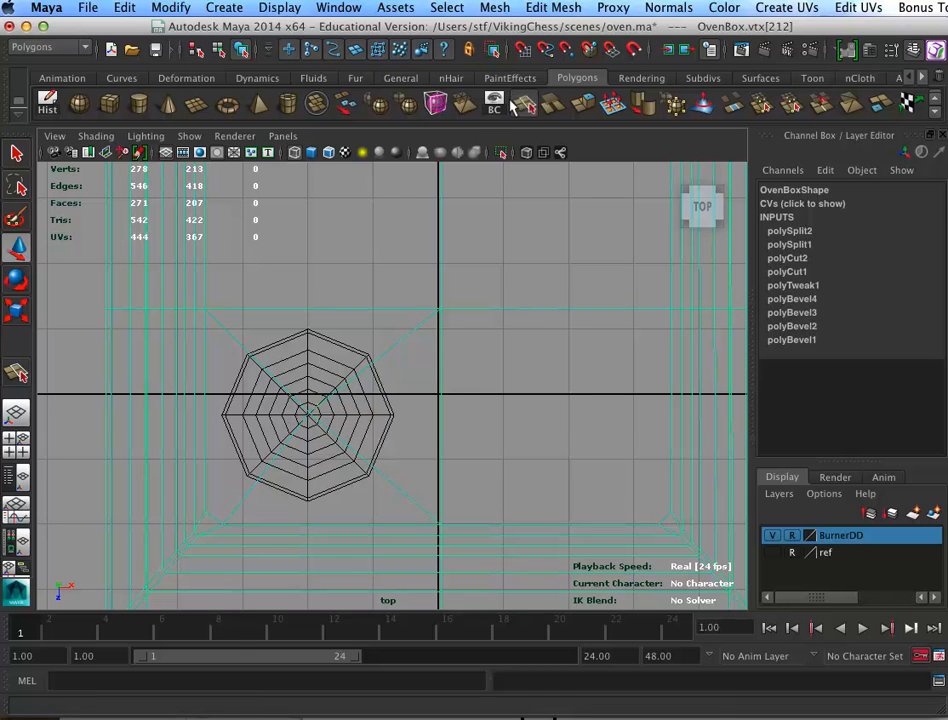
pyautogui.click(247, 351)
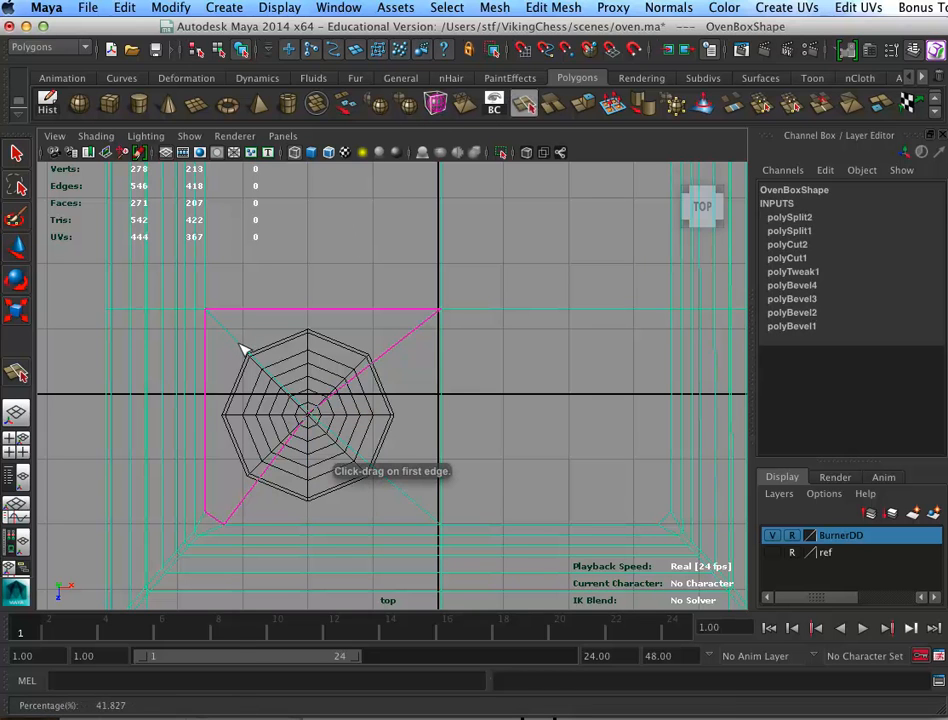
pyautogui.click(218, 411)
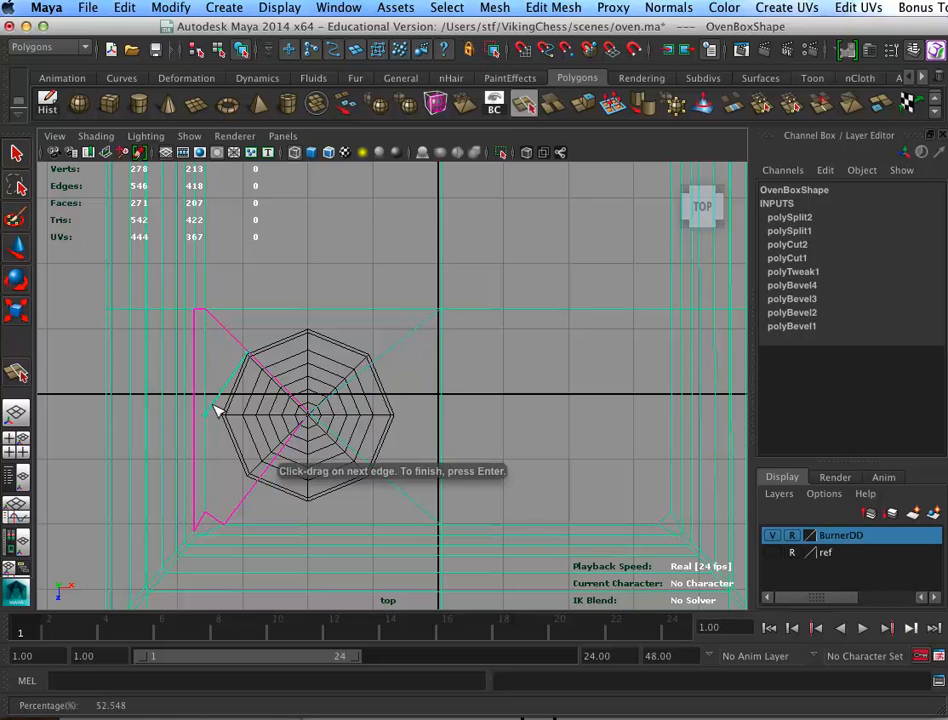
pyautogui.click(253, 478)
pyautogui.press('Return')
pyautogui.press('w')
pyautogui.hotkey('ctrl', 'z')
# Split a closed four-sided loop across the diagonals around the burner, close to its diagonal rim corners
pyautogui.press('y')
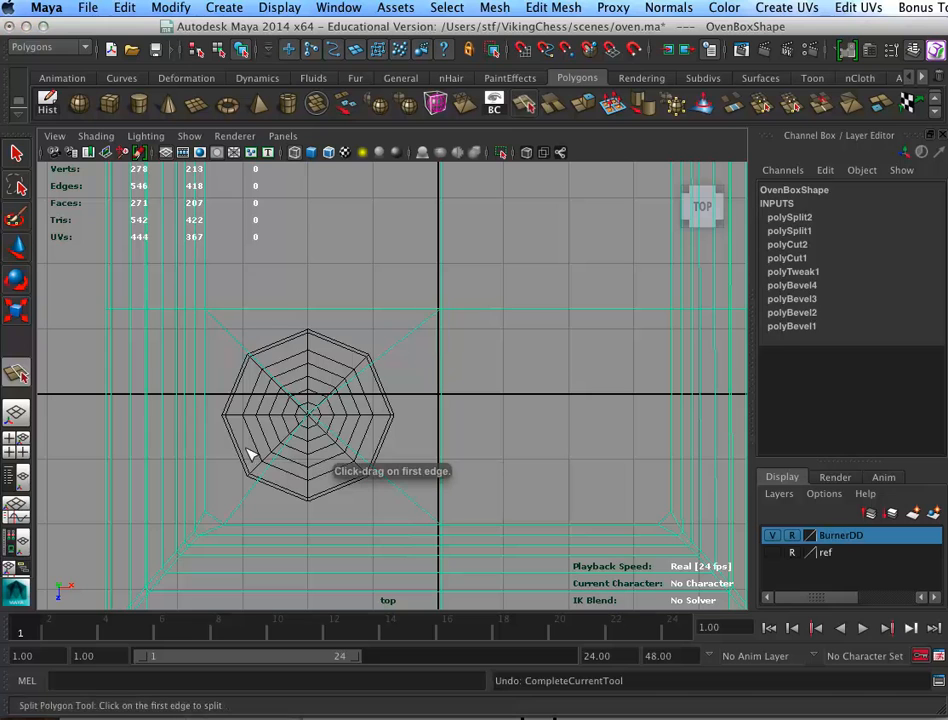
pyautogui.click(246, 347)
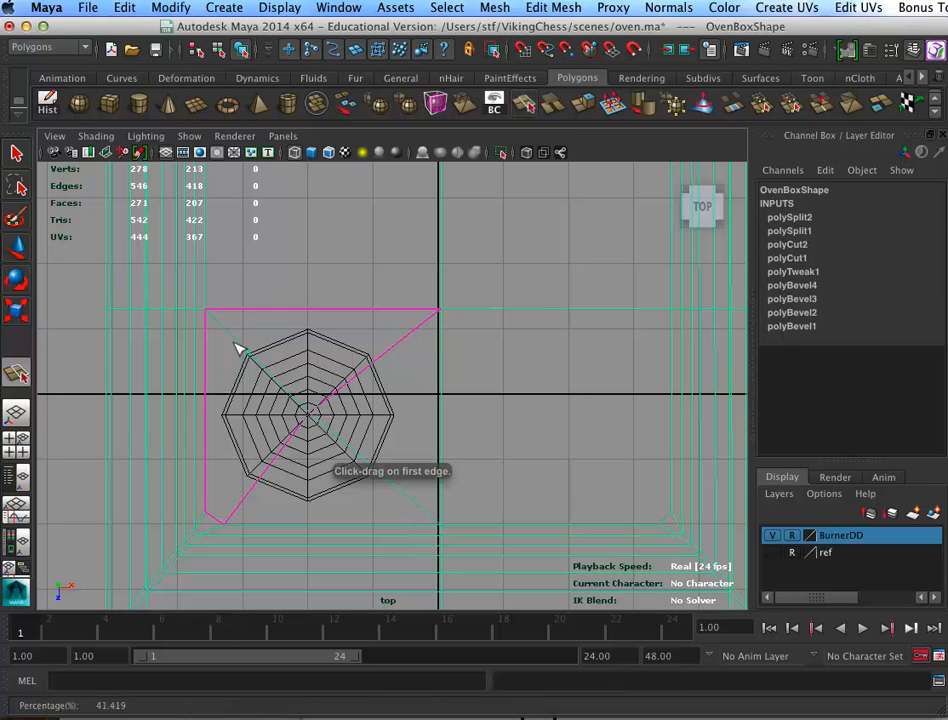
pyautogui.moveTo(248, 470); pyautogui.dragTo(332, 321)
pyautogui.click(245, 346)
pyautogui.press('w')
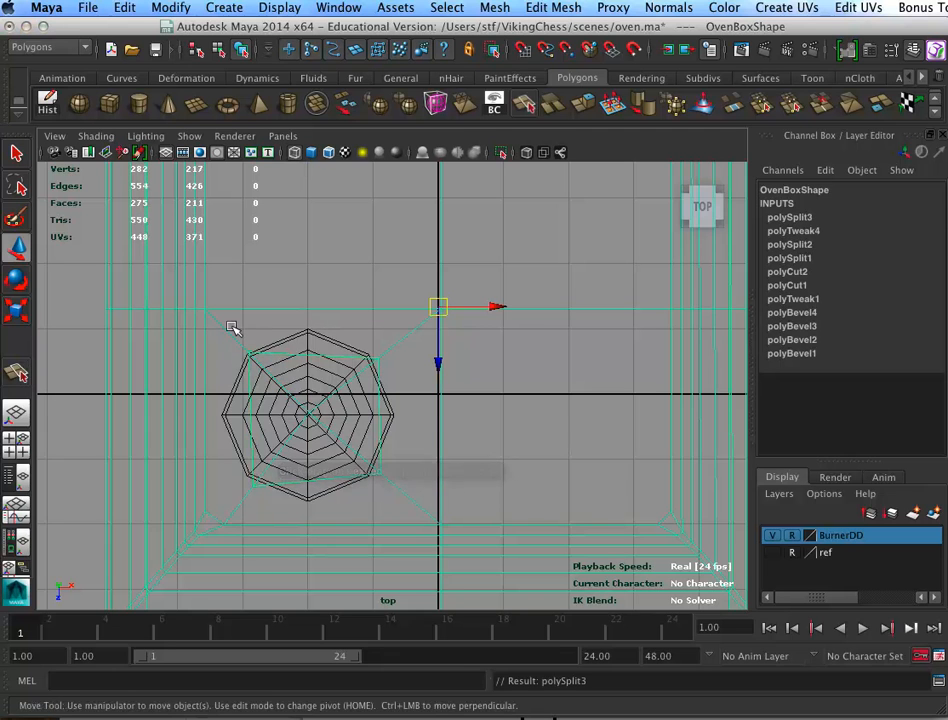
# Move the loop's four corner vertices onto the burner's diagonal outer rim corners
pyautogui.moveTo(363, 376); pyautogui.dragTo(305, 374, button='right')
pyautogui.moveTo(366, 346)
pyautogui.mouseDown()
pyautogui.moveTo(389, 367)
pyautogui.moveTo(365, 344)
pyautogui.moveTo(366, 352)
pyautogui.mouseUp()
pyautogui.moveTo(231, 330)
pyautogui.mouseDown()
pyautogui.moveTo(261, 364)
pyautogui.moveTo(239, 348)
pyautogui.mouseUp()
pyautogui.click(250, 480)
pyautogui.moveTo(253, 484); pyautogui.dragTo(244, 474)
pyautogui.click(377, 475)
pyautogui.moveTo(377, 477); pyautogui.dragTo(370, 481)
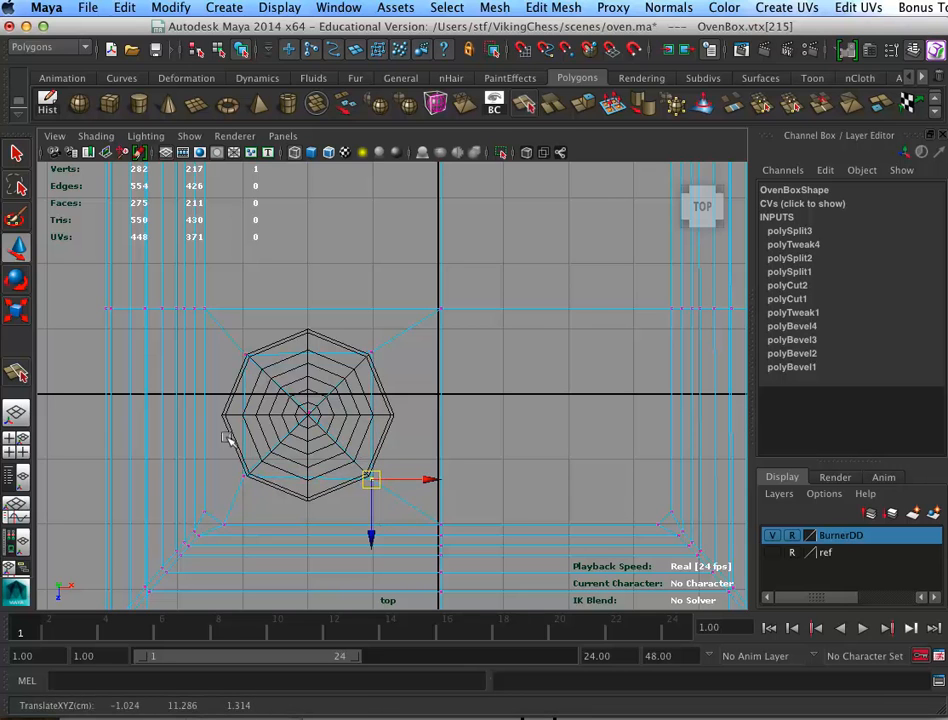
pyautogui.click(244, 476)
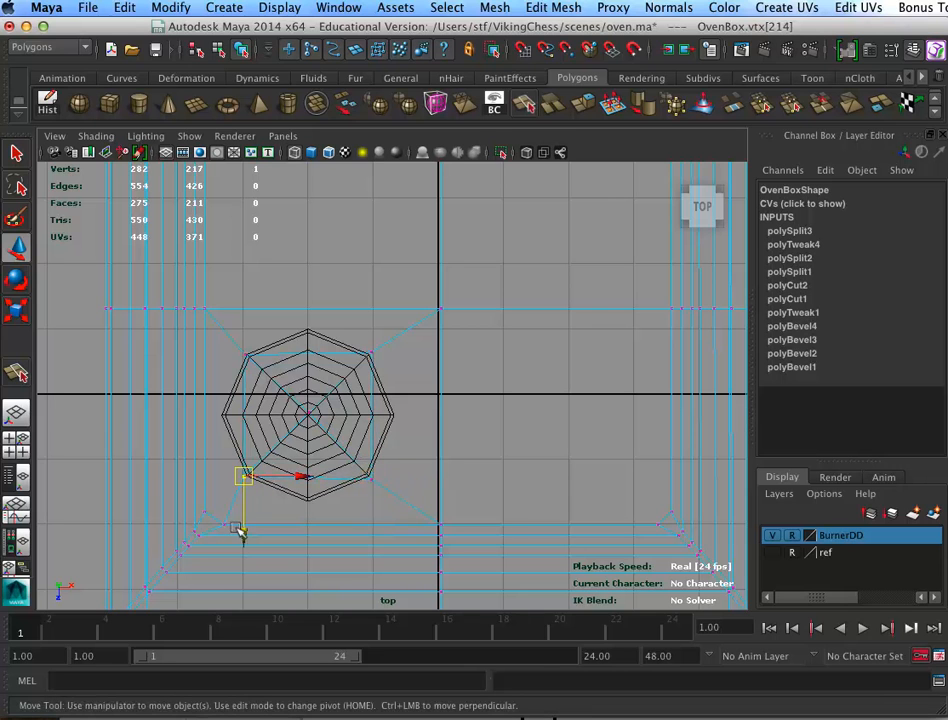
pyautogui.click(370, 348)
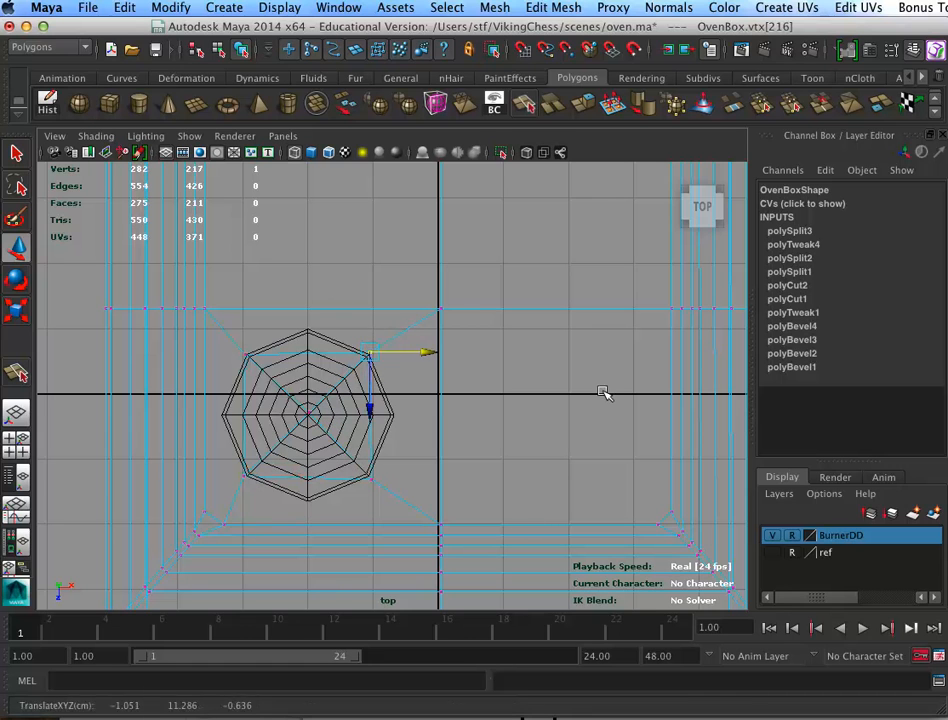
# Delete the four triangular oven top faces beneath the burner
pyautogui.click(335, 432)
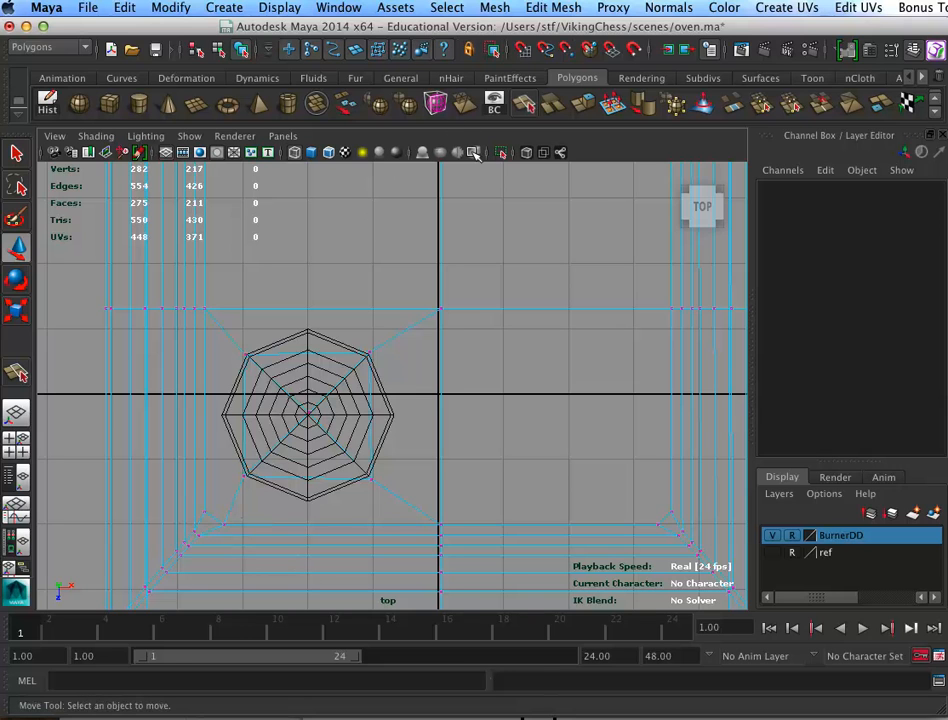
pyautogui.moveTo(297, 398); pyautogui.dragTo(250, 406, button='right')
pyautogui.moveTo(250, 366); pyautogui.dragTo(354, 433)
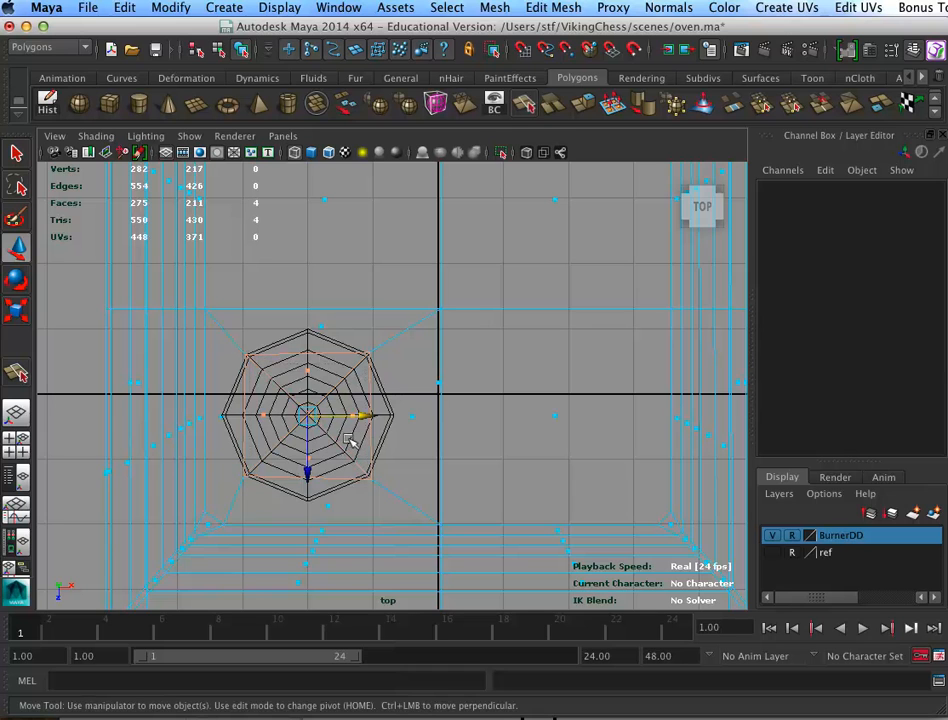
pyautogui.press('Delete')
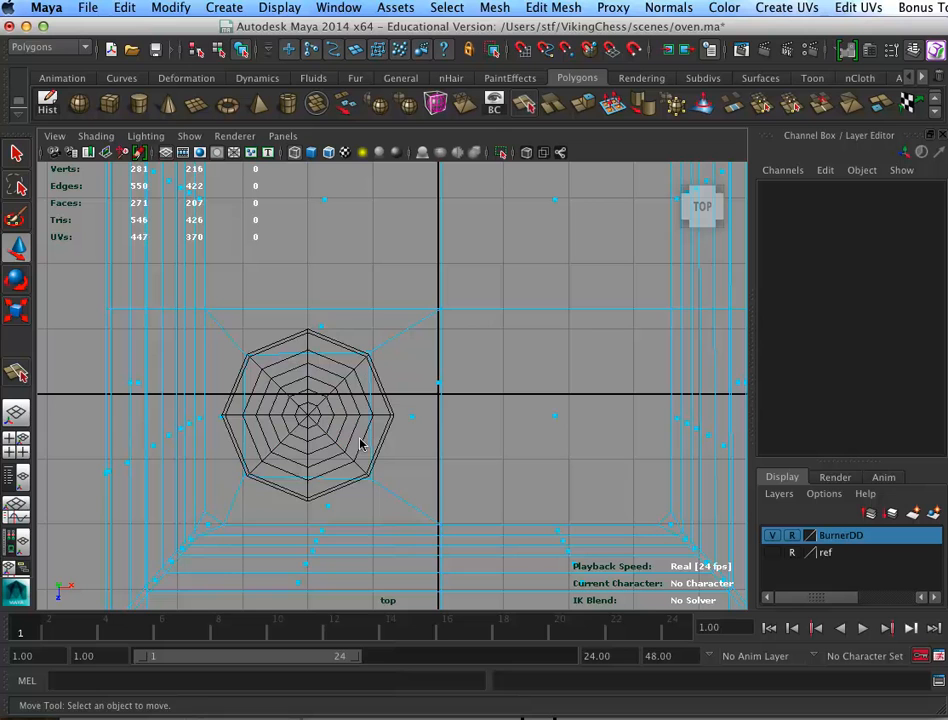
# Split the face in front of the hole from its front-left corner through the hole edge's midpoint to the centre line's front vertex
pyautogui.click(523, 103)
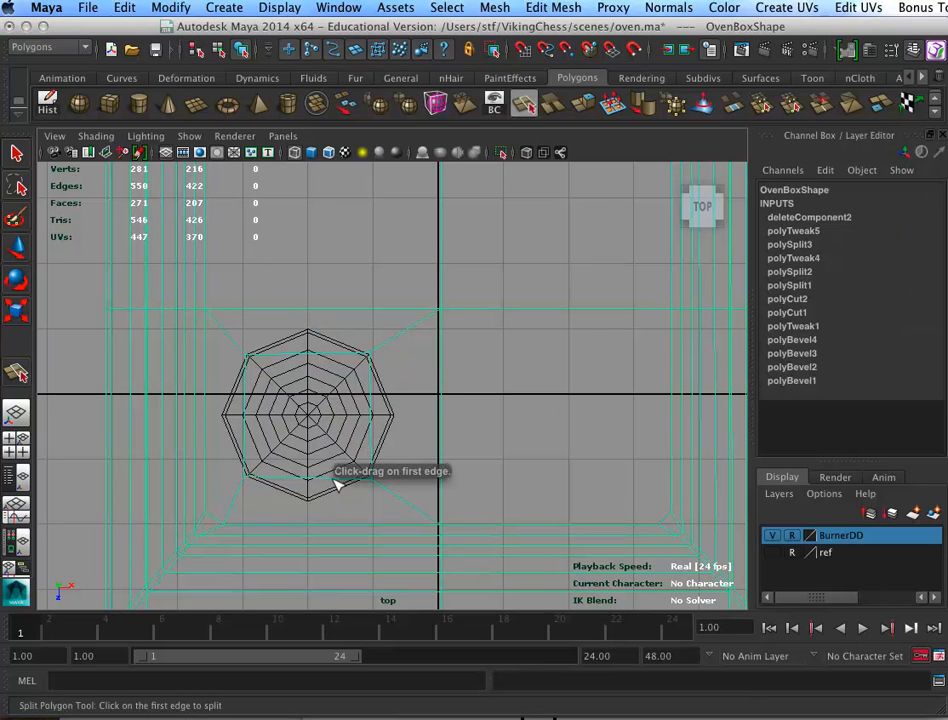
pyautogui.moveTo(230, 502); pyautogui.dragTo(229, 518)
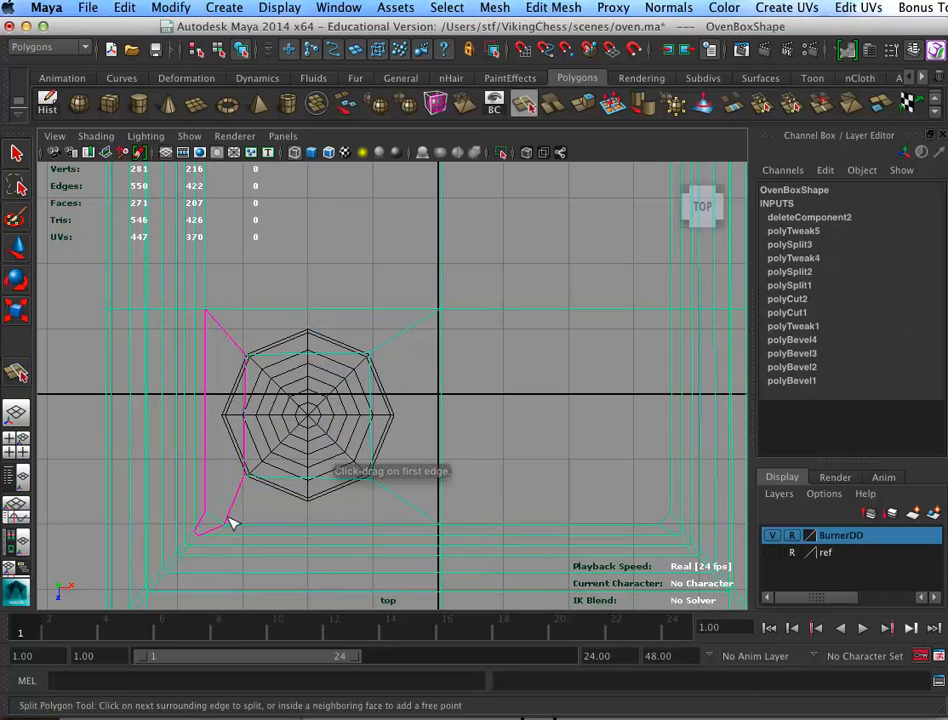
pyautogui.click(304, 477)
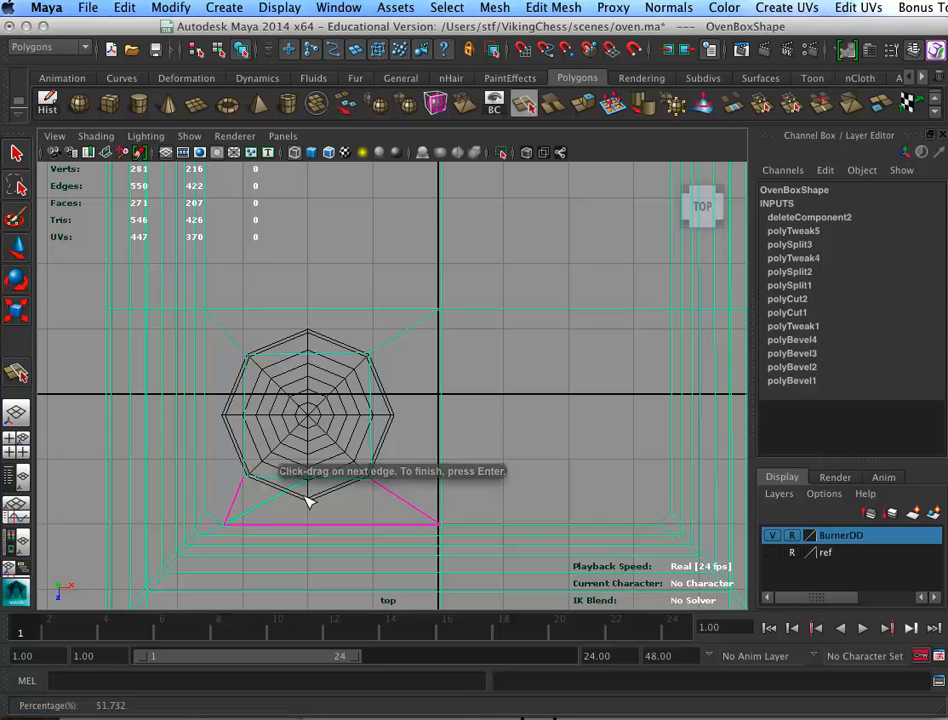
pyautogui.moveTo(396, 493); pyautogui.dragTo(473, 542)
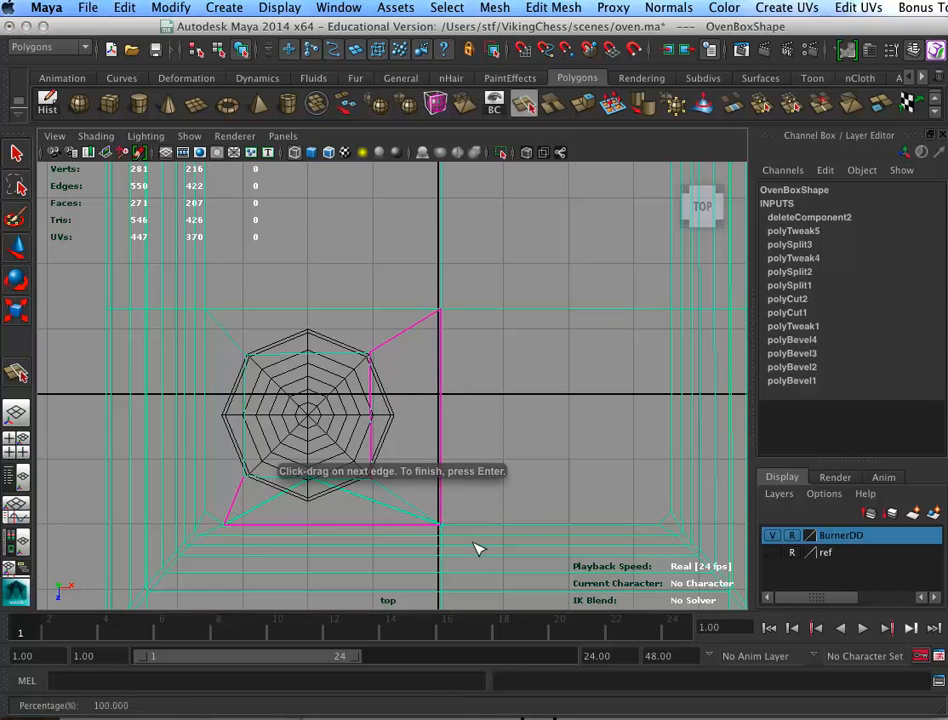
pyautogui.press('Return')
# Split the face between the hole and the oven's centre line, joining the midpoints of the hole's right edge and the centre-line edge
pyautogui.press('y')
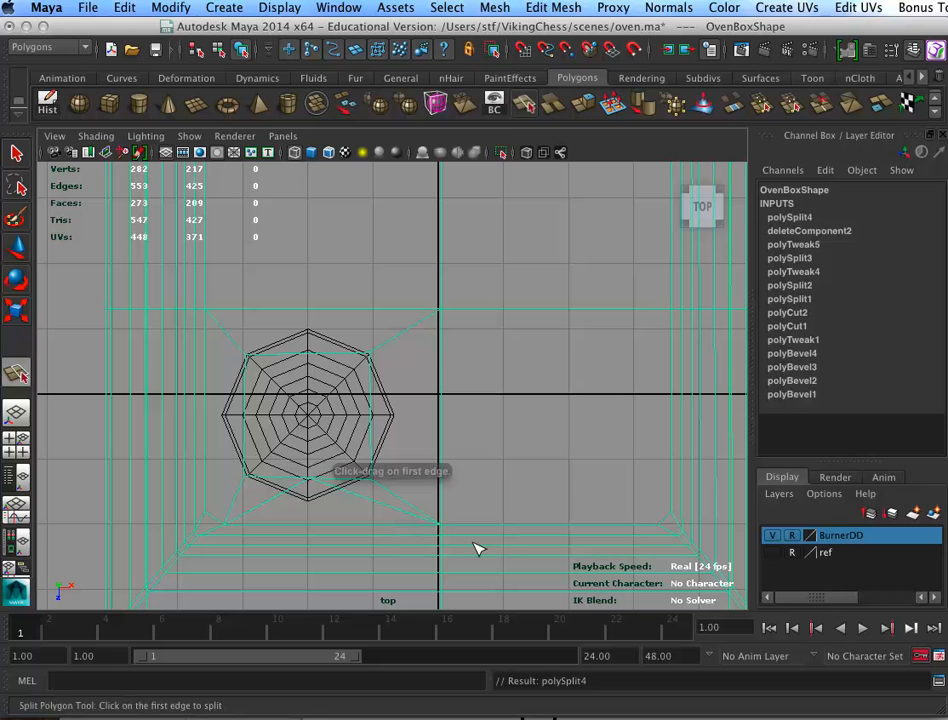
pyautogui.click(371, 412)
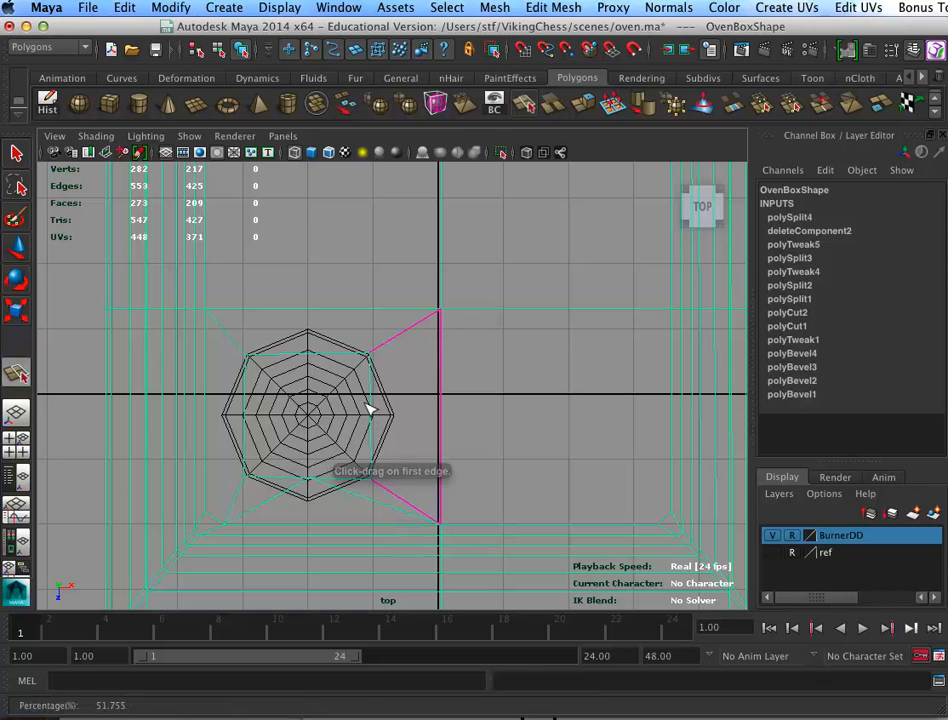
pyautogui.click(438, 410)
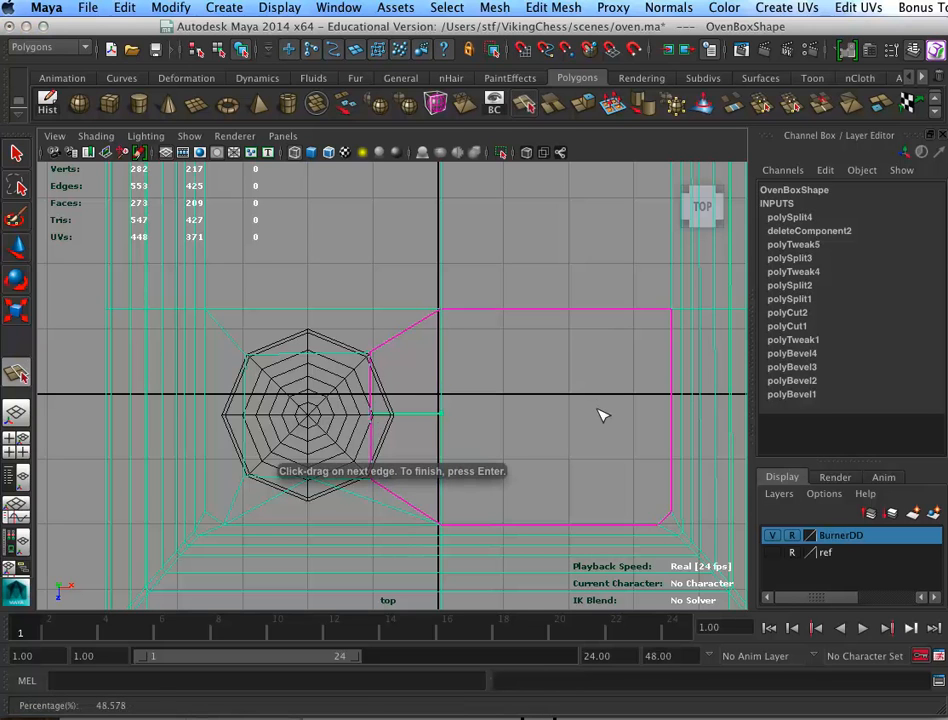
pyautogui.press('Return')
pyautogui.press('y')
pyautogui.click(241, 410)
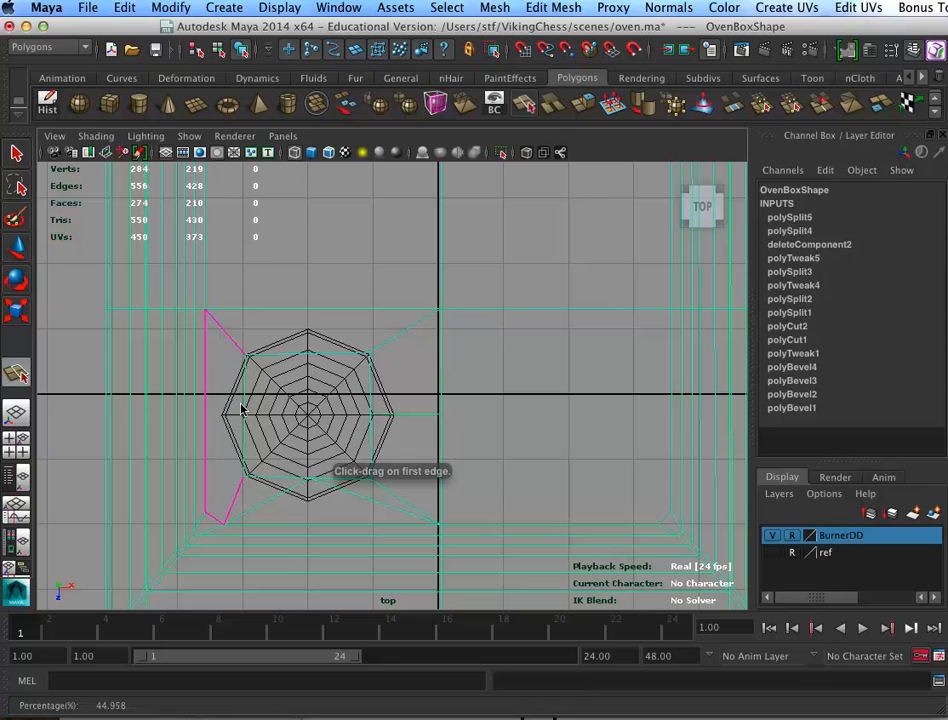
pyautogui.moveTo(203, 318); pyautogui.dragTo(210, 259)
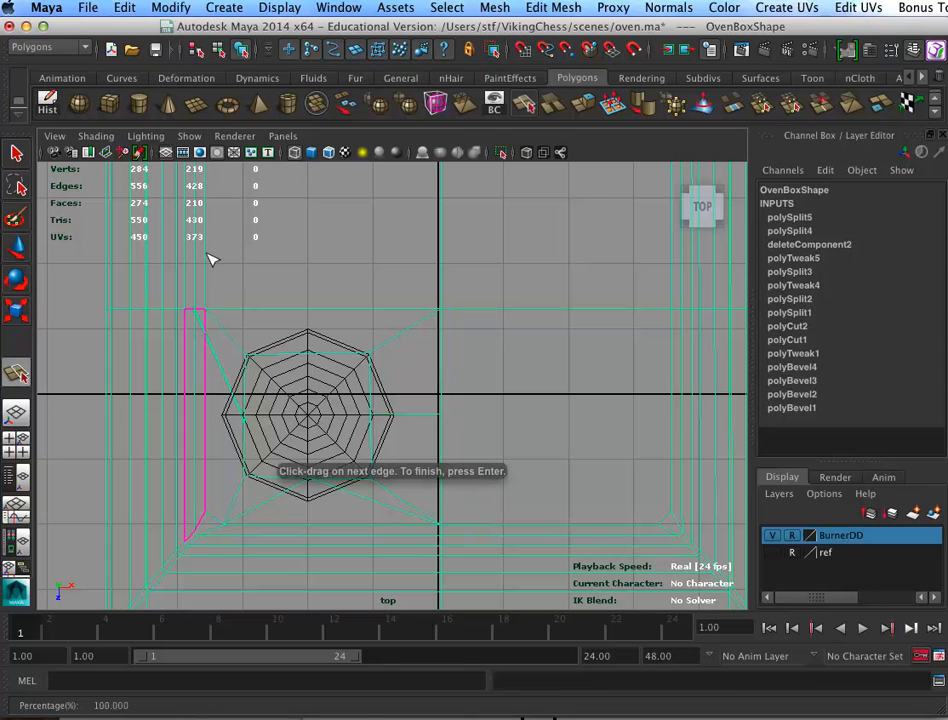
pyautogui.press('Return')
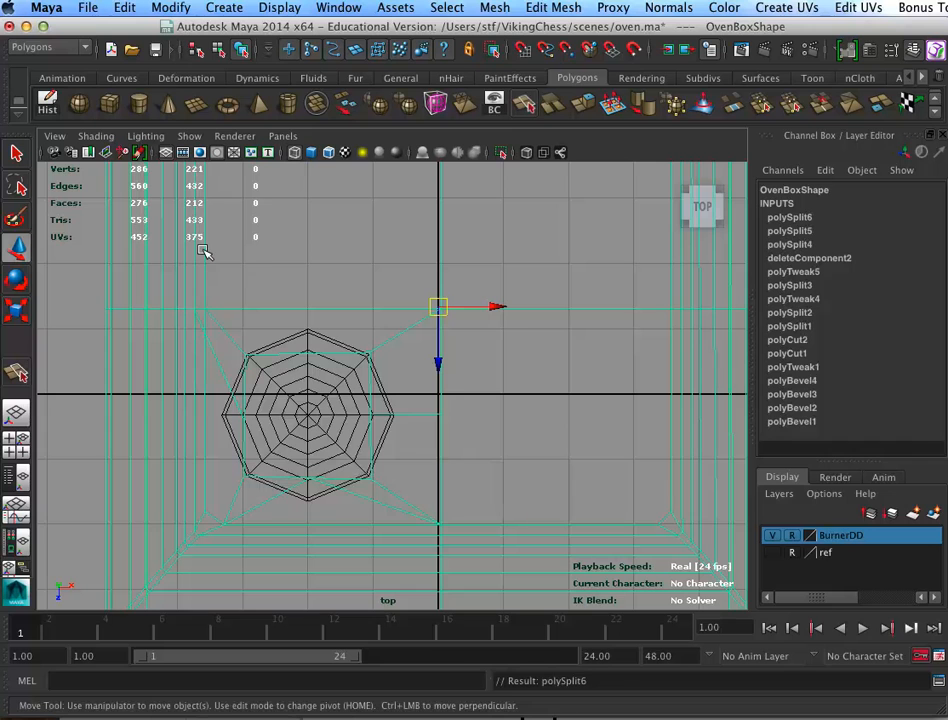
pyautogui.hotkey('ctrl', 'z')
pyautogui.press('g')
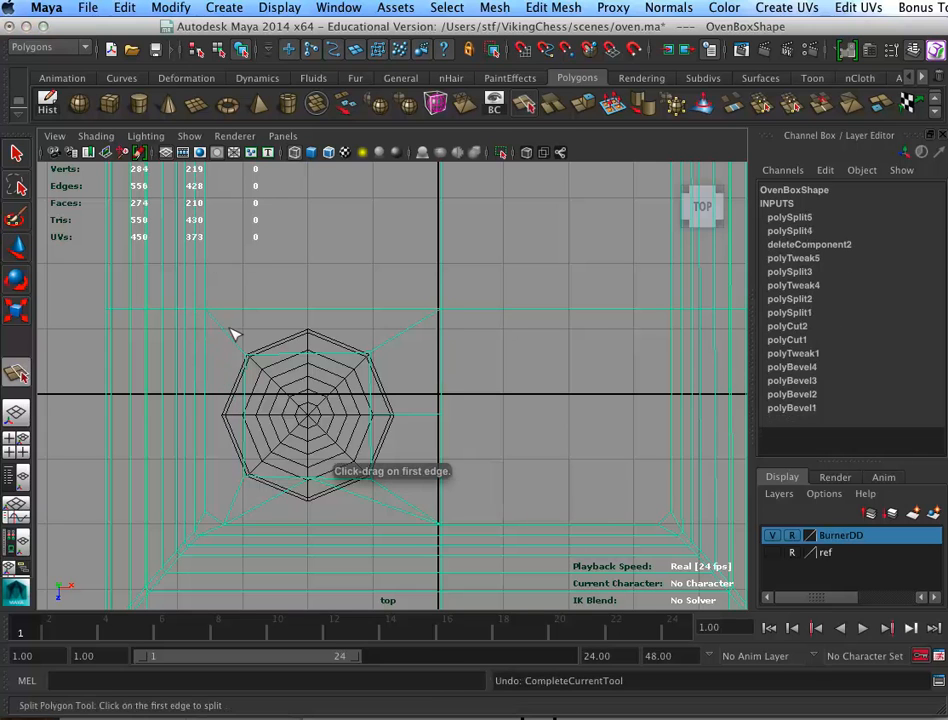
pyautogui.click(209, 311)
pyautogui.moveTo(238, 418); pyautogui.dragTo(190, 520)
pyautogui.press('Return')
pyautogui.press('z')
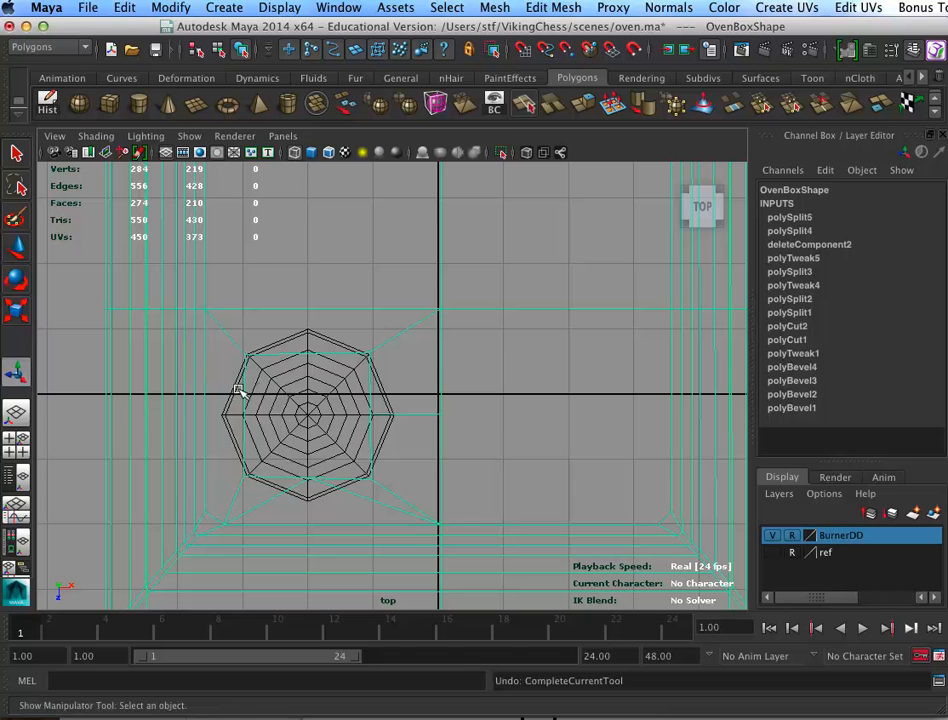
# Try to split the face beside the hole starting from the recessed top's back-left corner
pyautogui.click(255, 356)
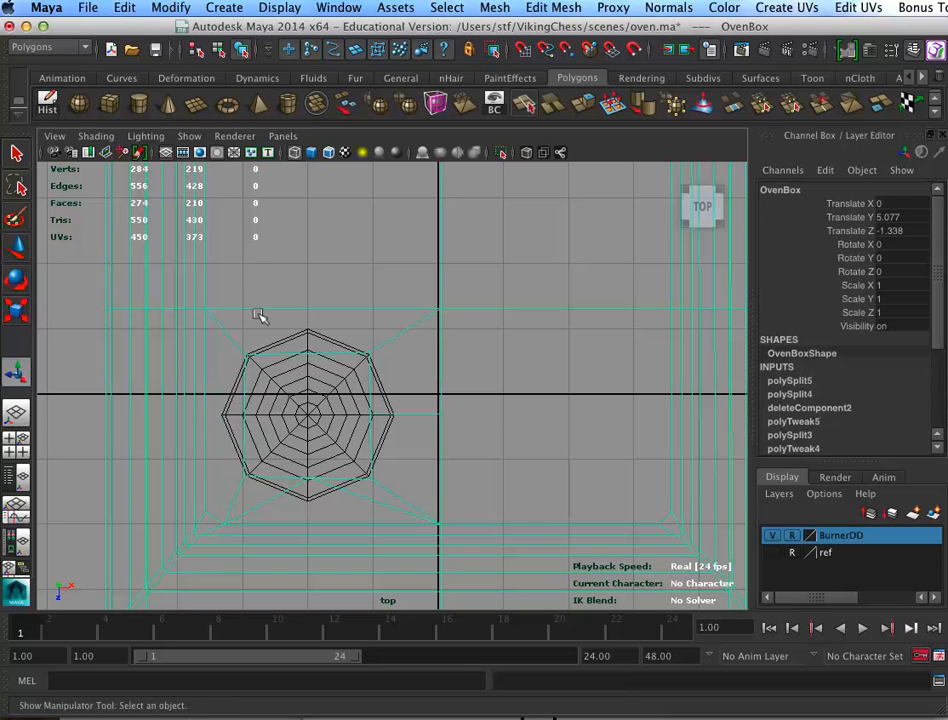
pyautogui.click(522, 103)
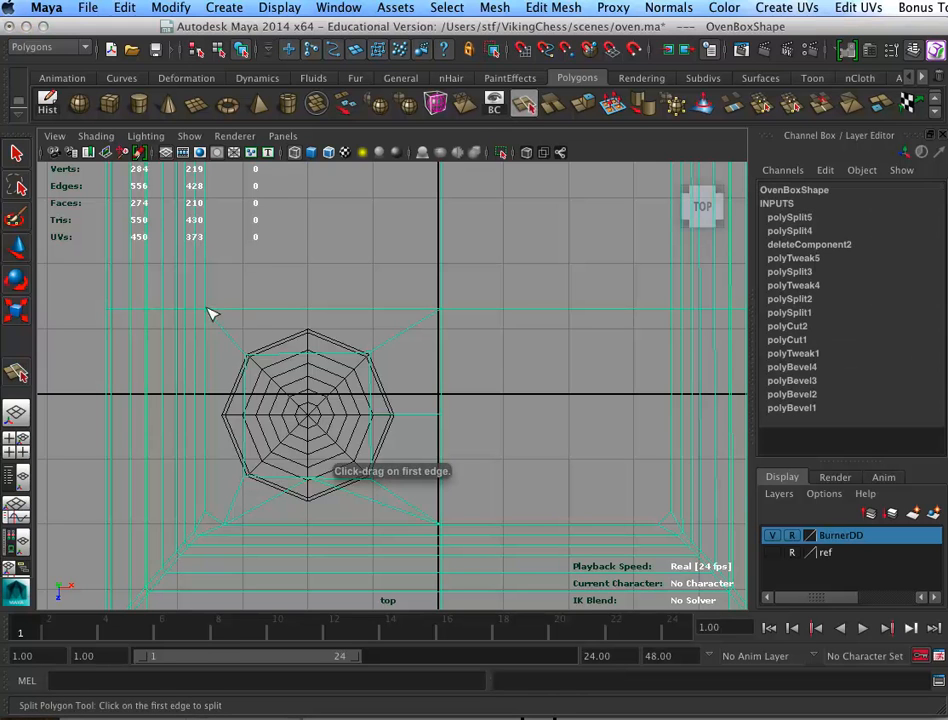
pyautogui.moveTo(203, 320); pyautogui.dragTo(200, 292)
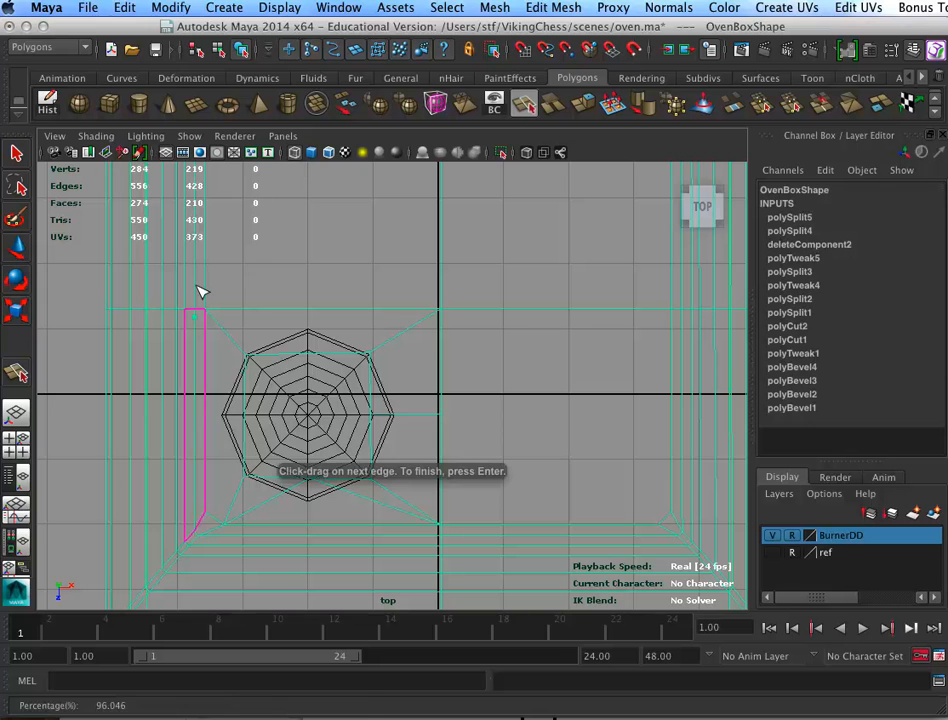
pyautogui.press('Return')
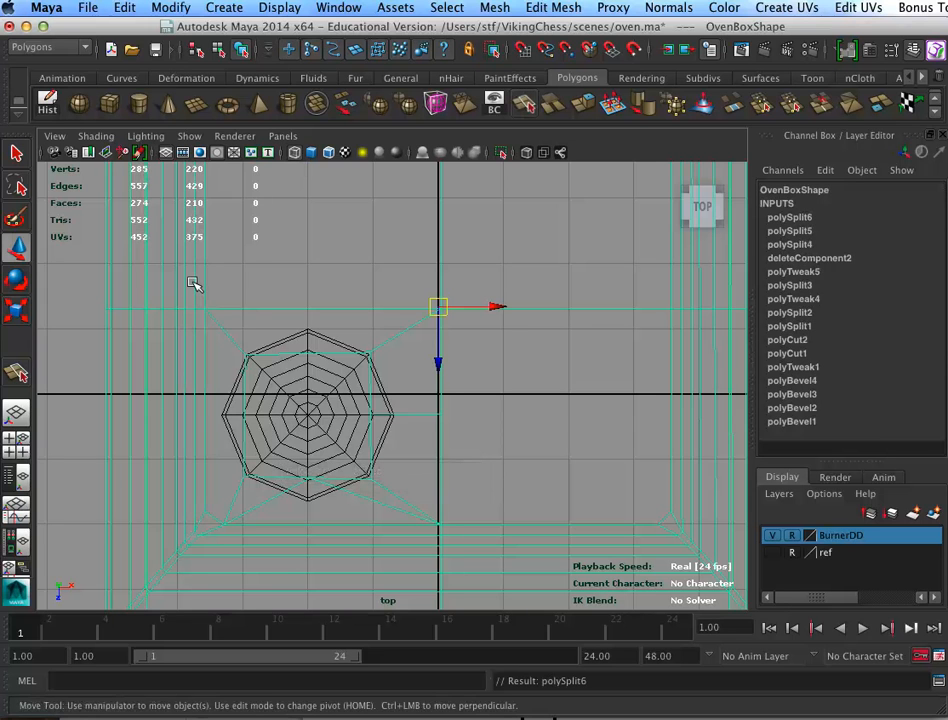
pyautogui.hotkey('ctrl', 'z')
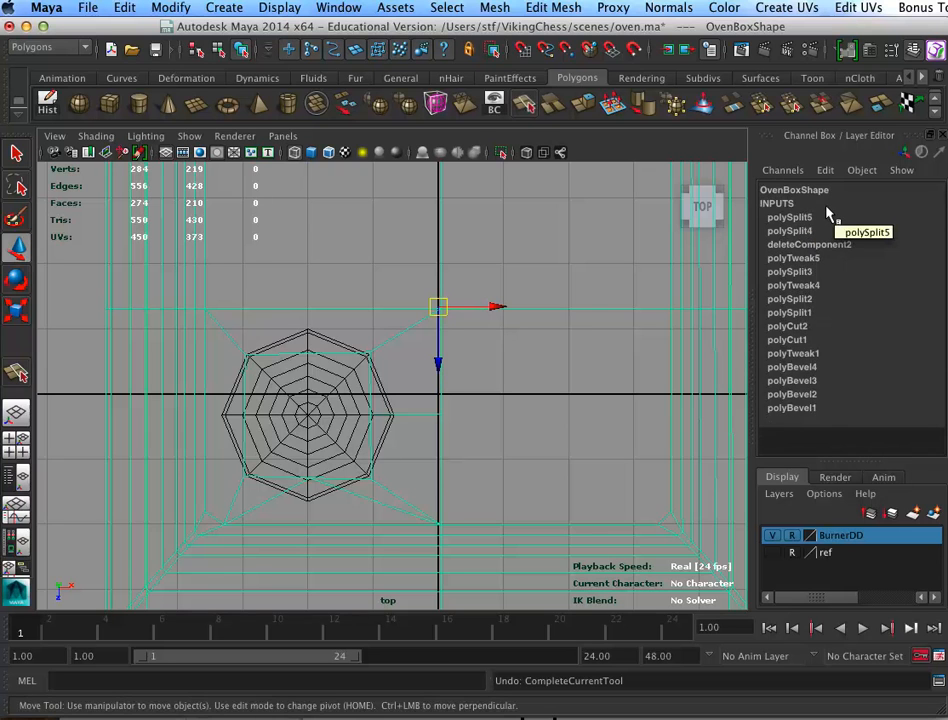
pyautogui.press('y')
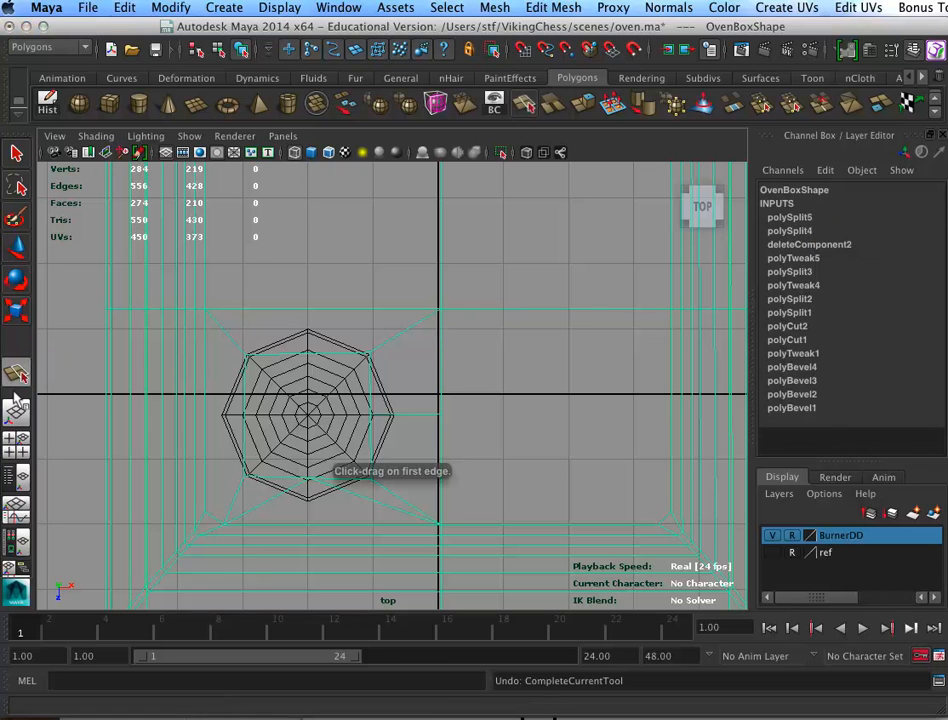
pyautogui.moveTo(198, 336); pyautogui.dragTo(204, 298)
pyautogui.press('Return')
pyautogui.hotkey('ctrl', 'z')
pyautogui.press('t')
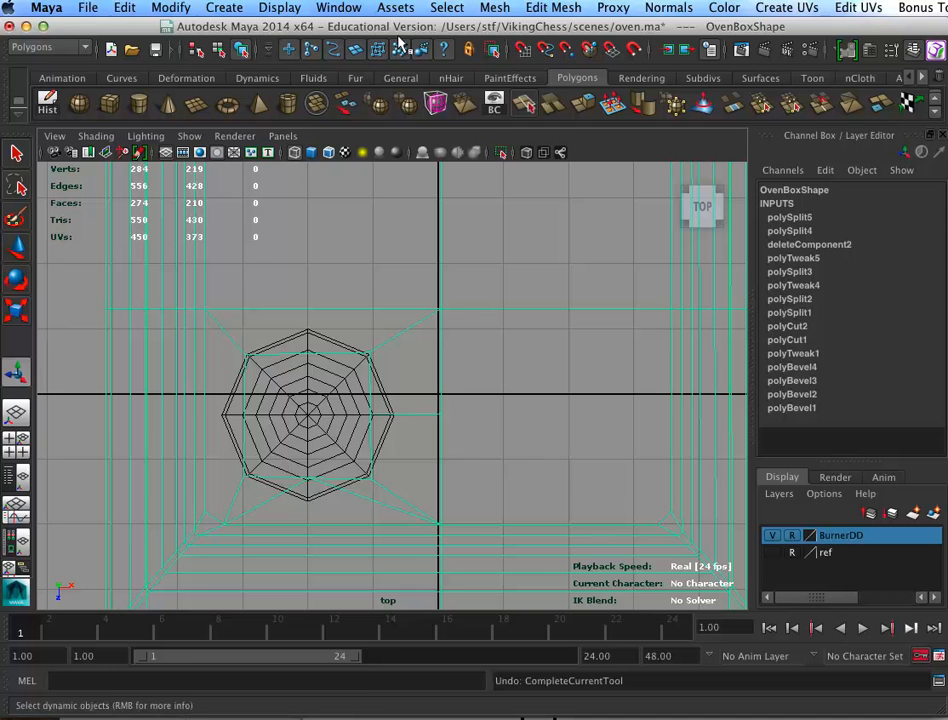
# Try to split the face between the midpoint of the hole's left edge and the recess's left edge
pyautogui.press('F8')
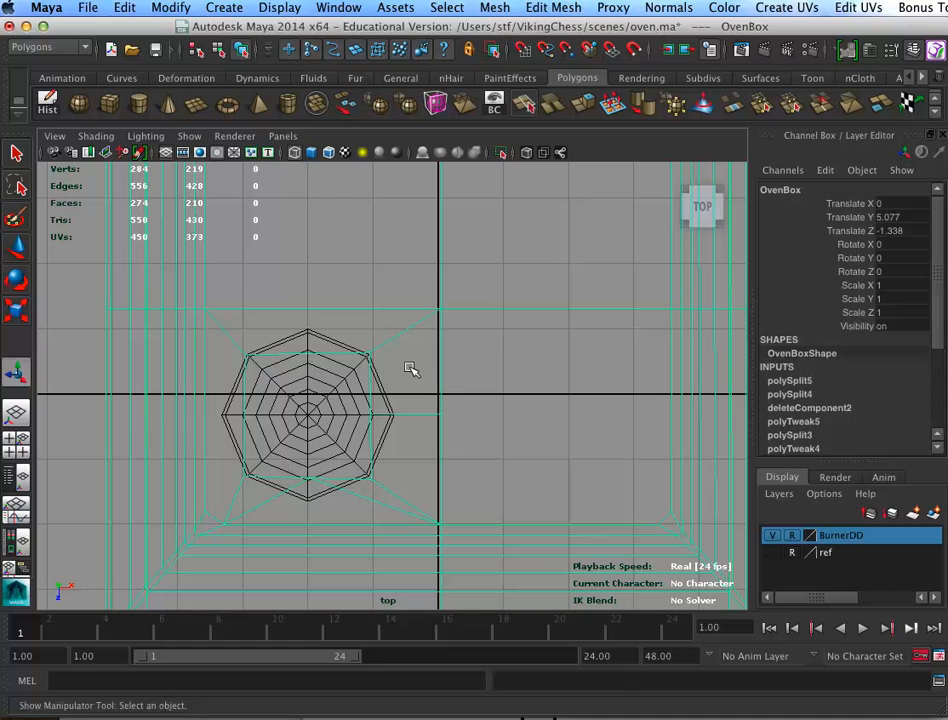
pyautogui.click(525, 6)
pyautogui.click(538, 6)
pyautogui.click(525, 103)
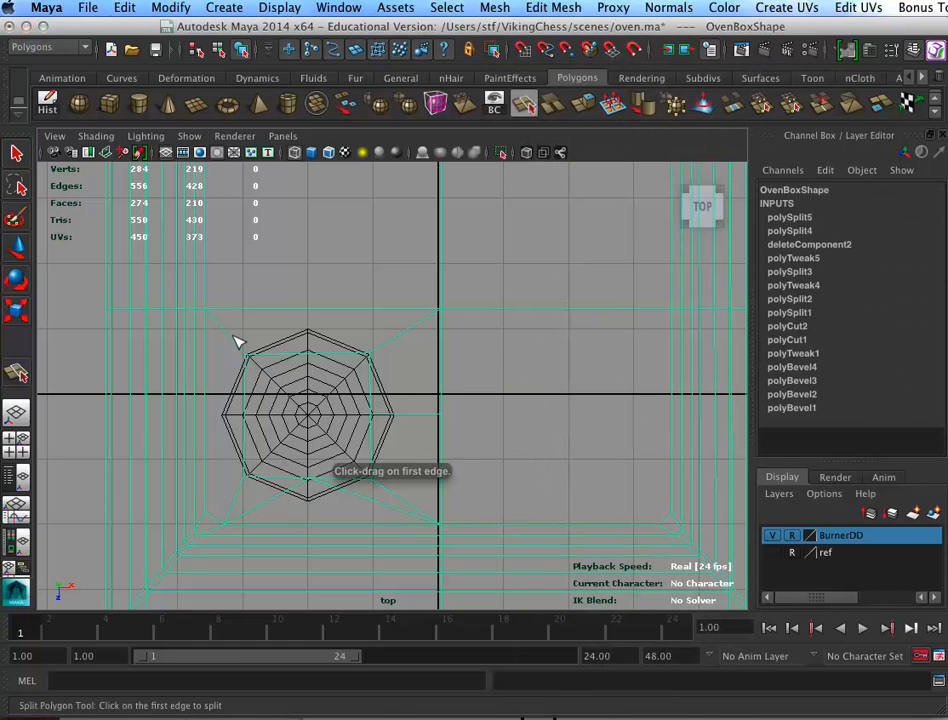
pyautogui.click(241, 410)
pyautogui.moveTo(205, 478)
pyautogui.mouseDown()
pyautogui.moveTo(199, 511)
pyautogui.moveTo(214, 470)
pyautogui.moveTo(203, 453)
pyautogui.mouseUp()
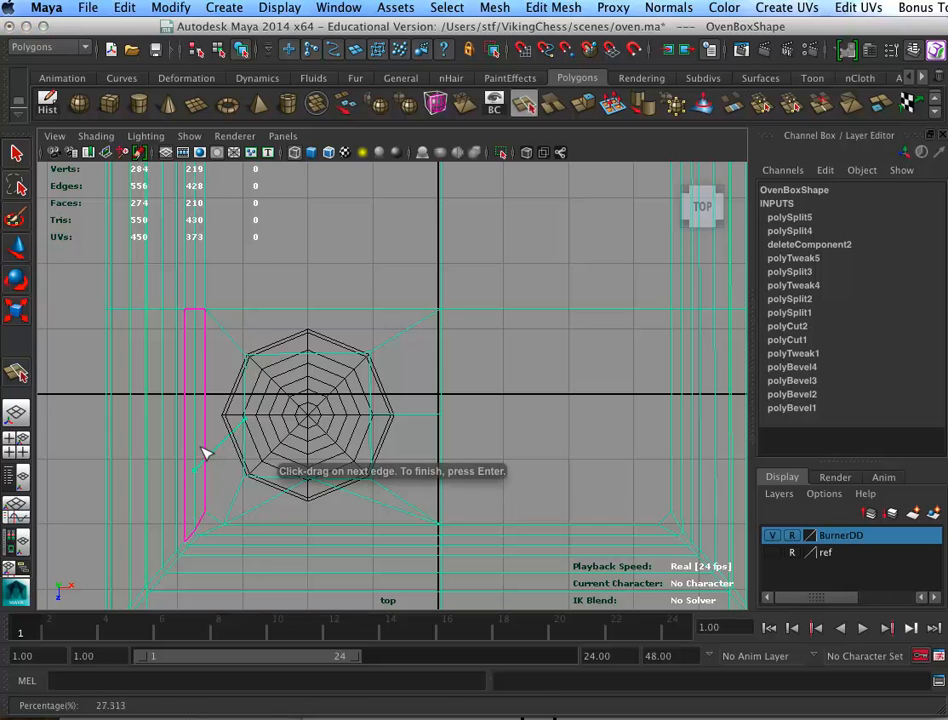
pyautogui.press('Return')
pyautogui.press('y')
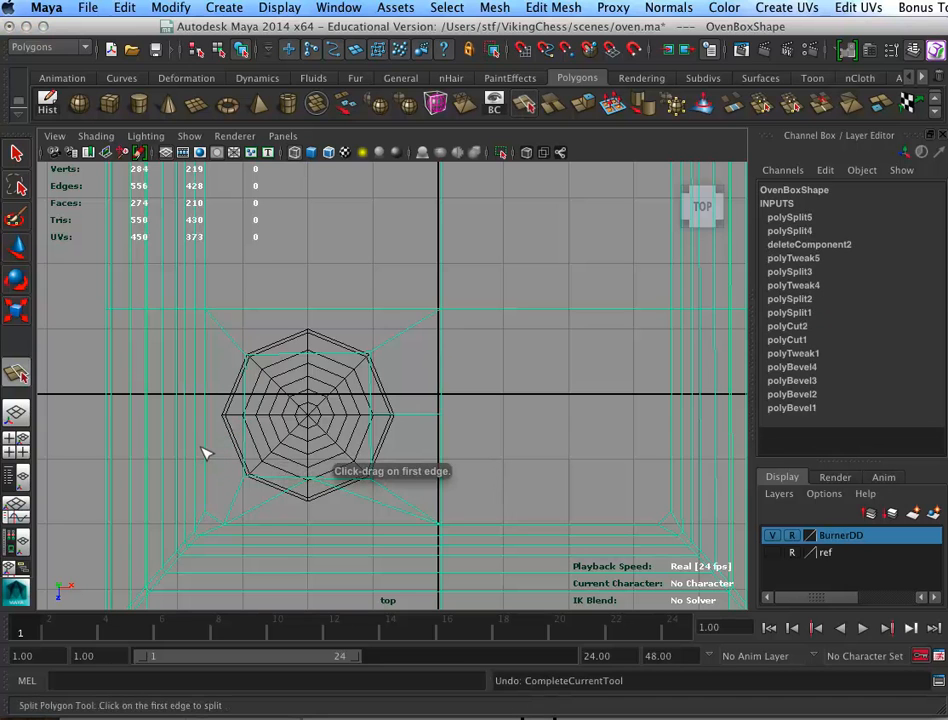
pyautogui.press('y')
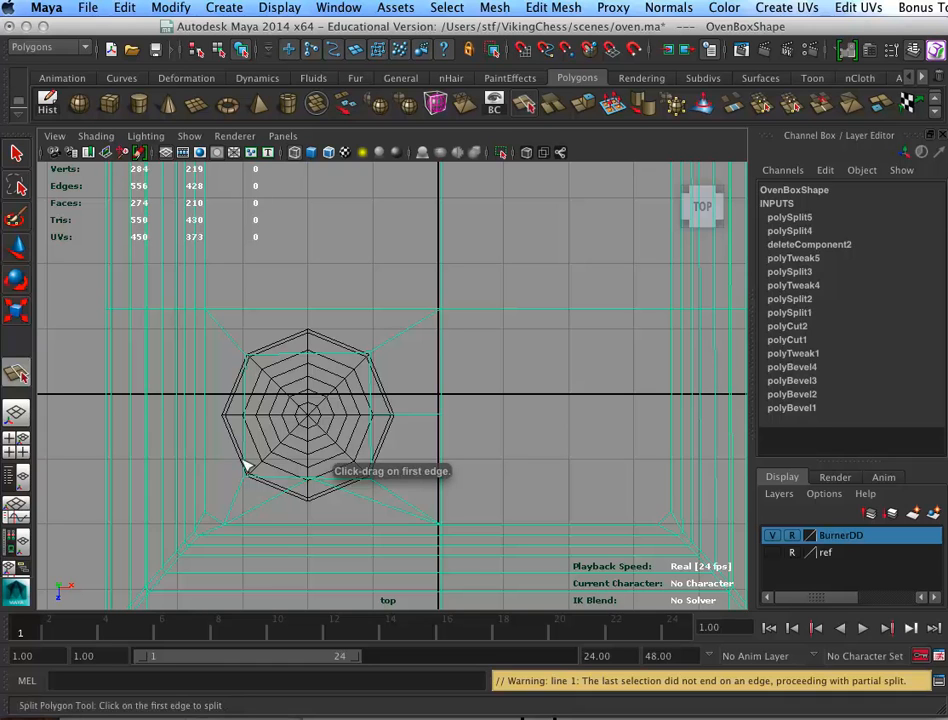
pyautogui.moveTo(203, 515); pyautogui.dragTo(205, 468)
pyautogui.press('Return')
# Split the face beside the hole from the midpoint of the hole's left edge to the recess's back-left corner
pyautogui.press('y')
pyautogui.moveTo(237, 388)
pyautogui.mouseDown()
pyautogui.moveTo(250, 412)
pyautogui.moveTo(246, 400)
pyautogui.mouseUp()
pyautogui.click(226, 330)
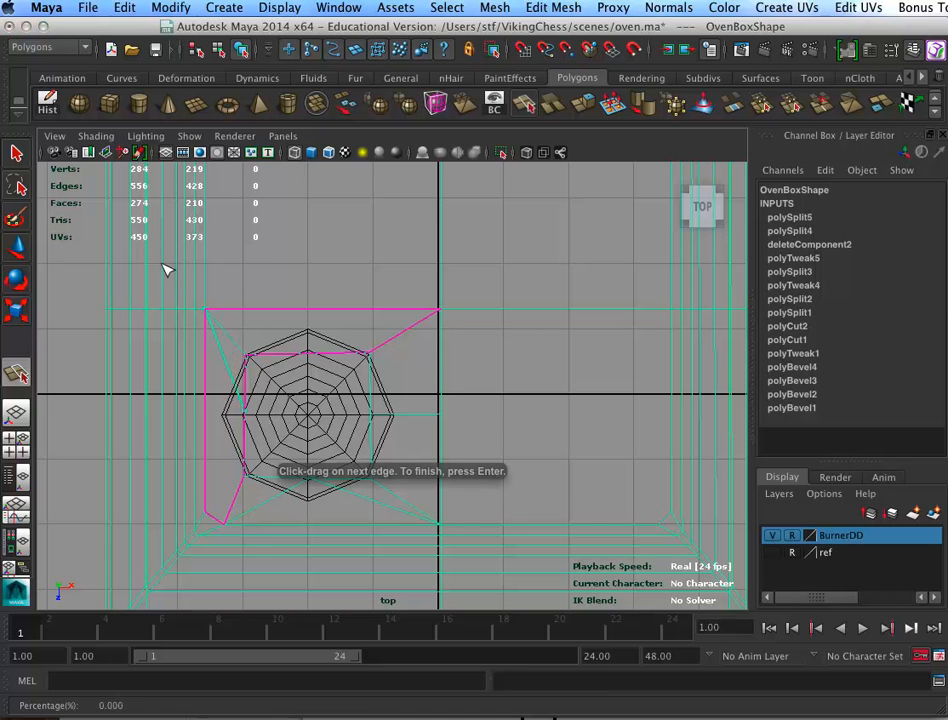
pyautogui.press('Return')
# Try to split the remaining face left of the hole from the hole edge's midpoint to the recess's front-left corner
pyautogui.press('g')
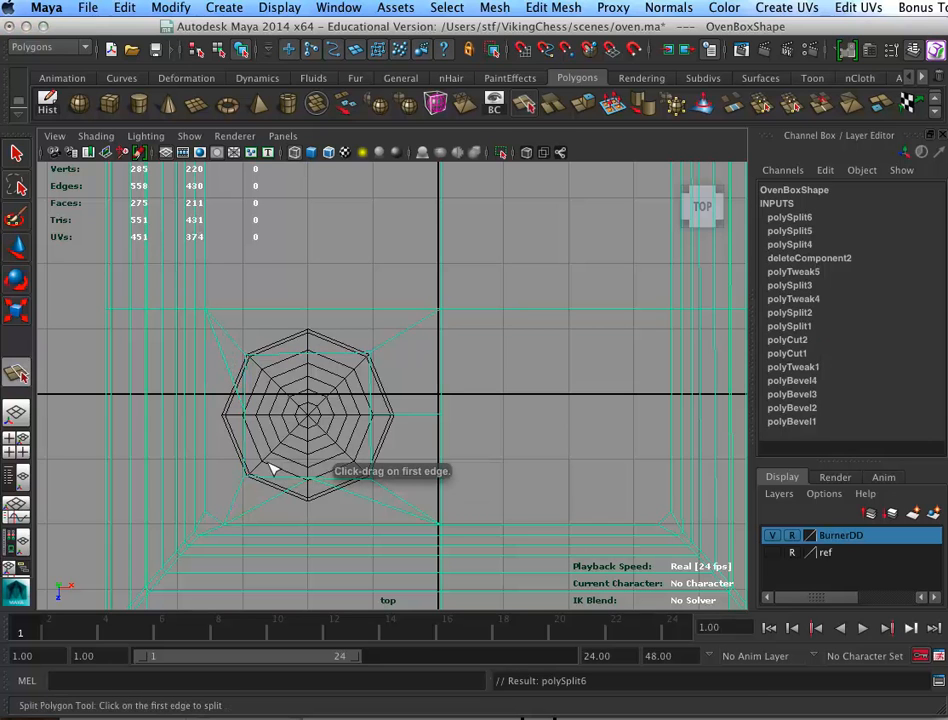
pyautogui.moveTo(242, 437); pyautogui.dragTo(259, 385)
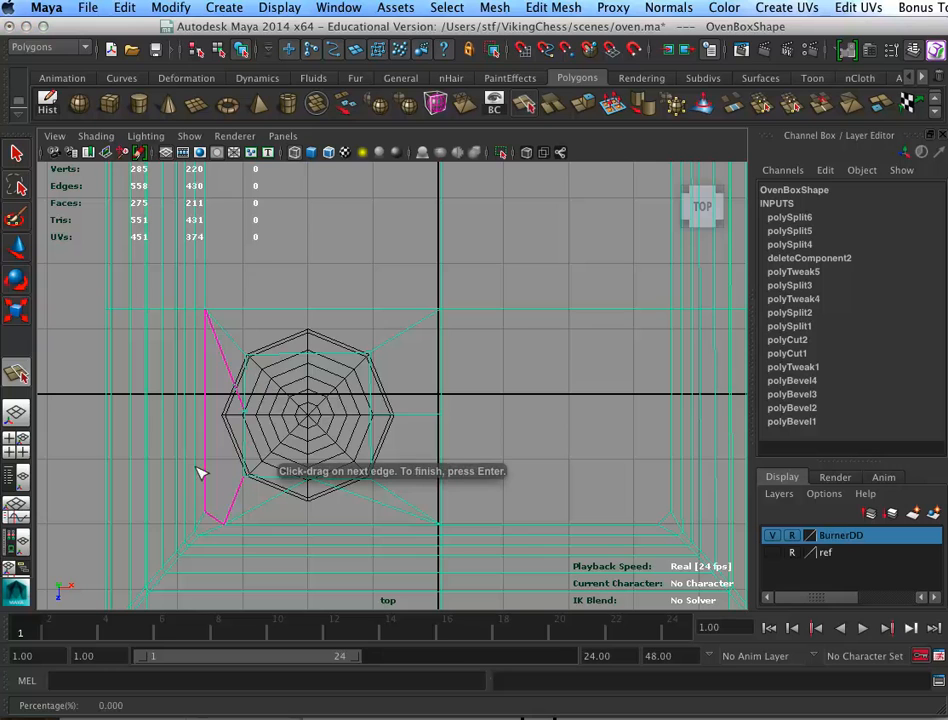
pyautogui.moveTo(208, 481); pyautogui.dragTo(239, 474)
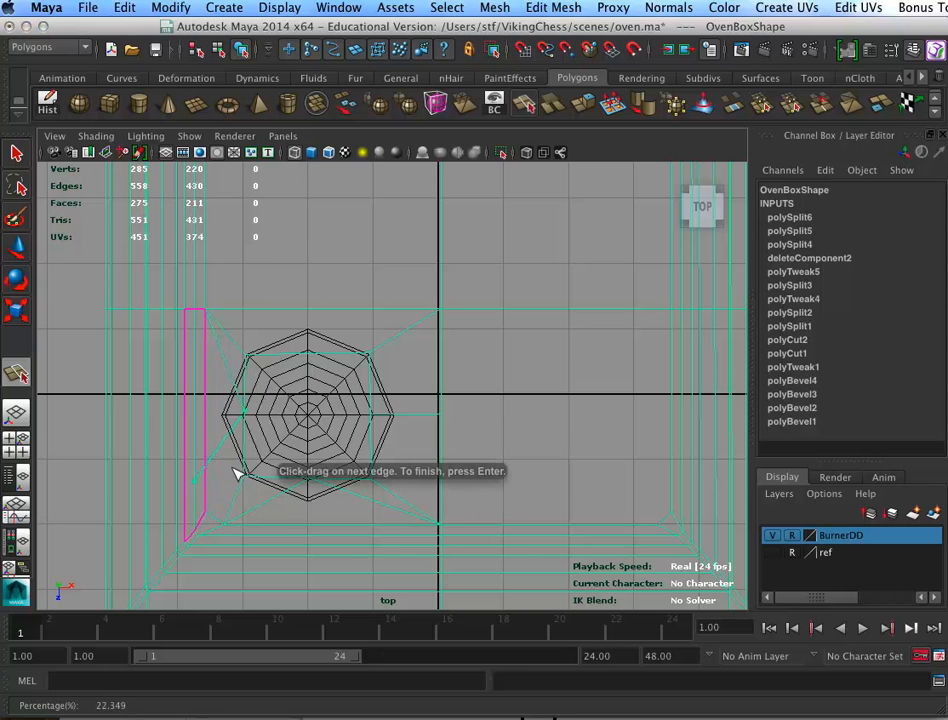
pyautogui.press('Return')
pyautogui.hotkey('ctrl', 'z')
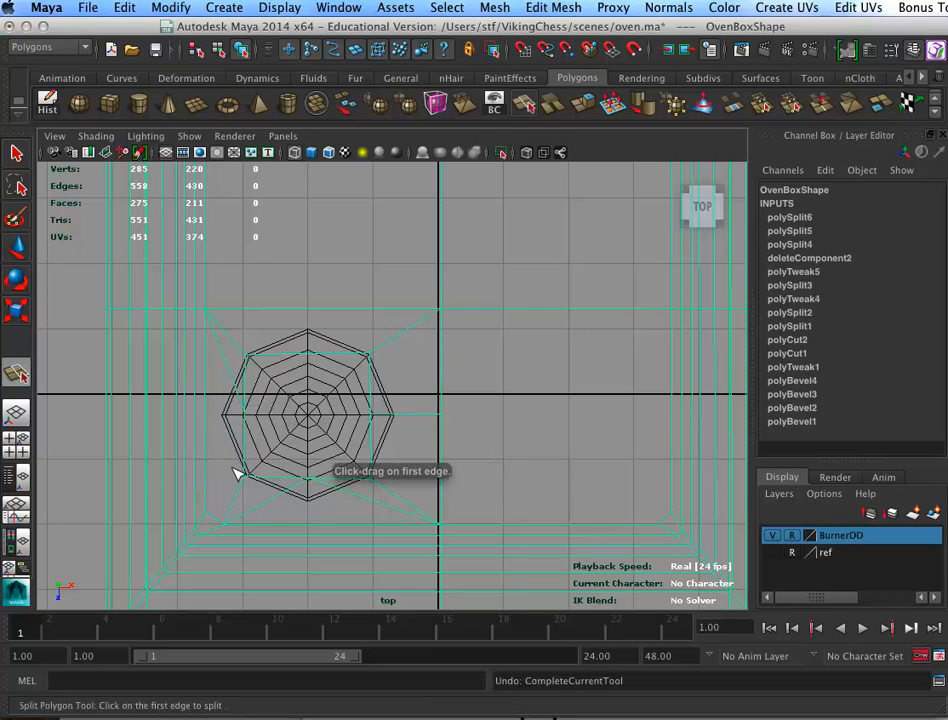
pyautogui.click(231, 507)
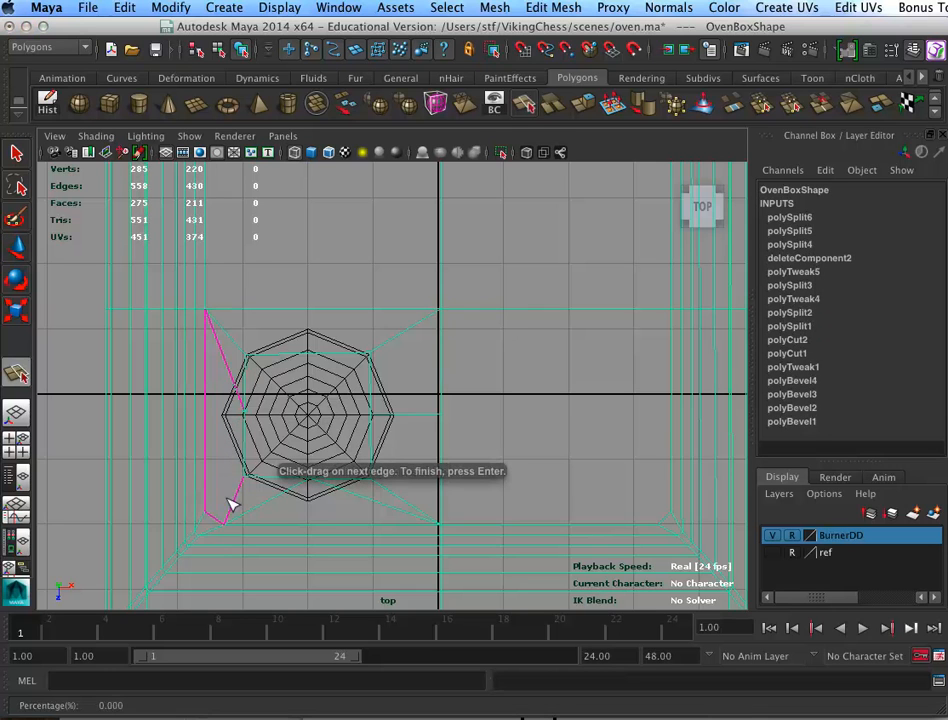
pyautogui.moveTo(208, 511); pyautogui.dragTo(211, 480)
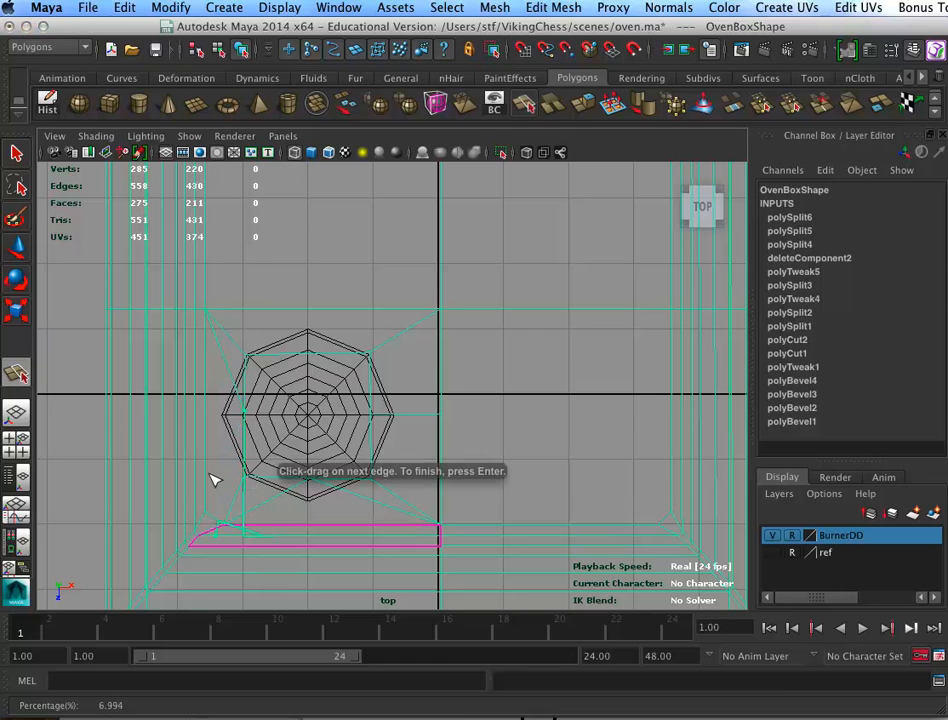
pyautogui.press('Return')
pyautogui.press('super+z')
# Split the remaining face from the midpoint of the hole's left edge to a point on the recess's left edge near its front corner
pyautogui.press('g')
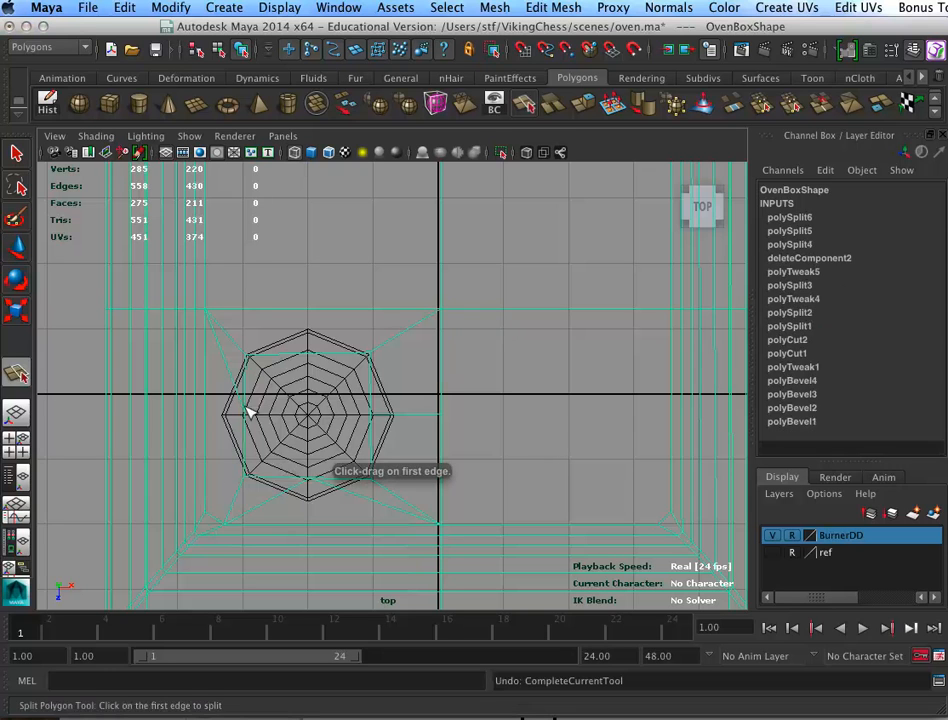
pyautogui.click(243, 386)
pyautogui.click(205, 476)
pyautogui.press('Return')
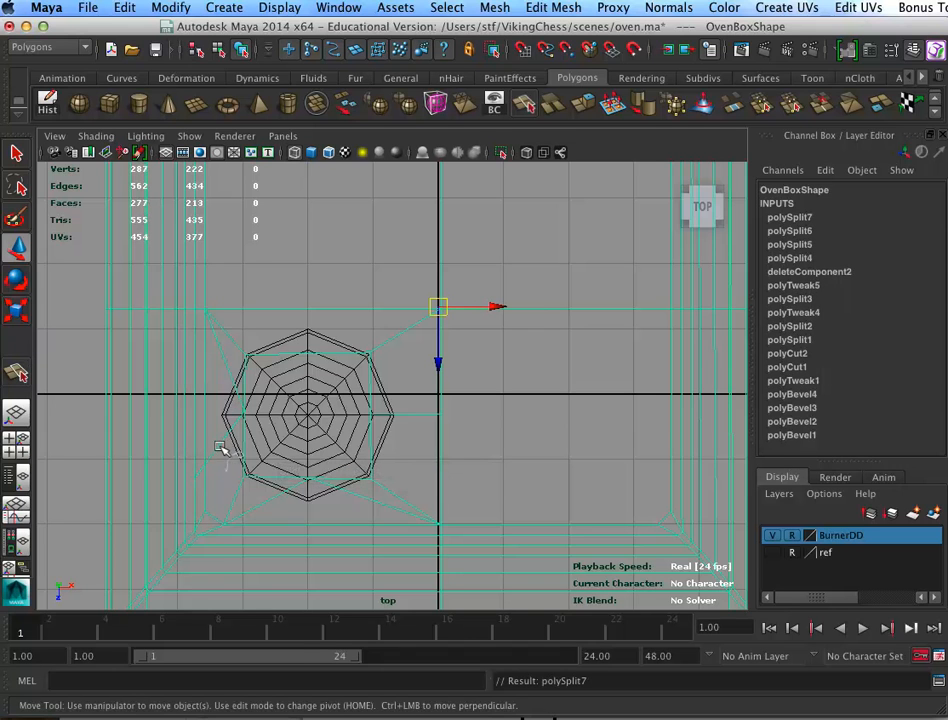
# Delete the stray short edge in the strip left of the recess, along with its leftover outer vertex
pyautogui.moveTo(225, 445); pyautogui.dragTo(214, 438, button='right')
pyautogui.moveTo(198, 458); pyautogui.dragTo(187, 478)
pyautogui.click(212, 473)
pyautogui.click(190, 475)
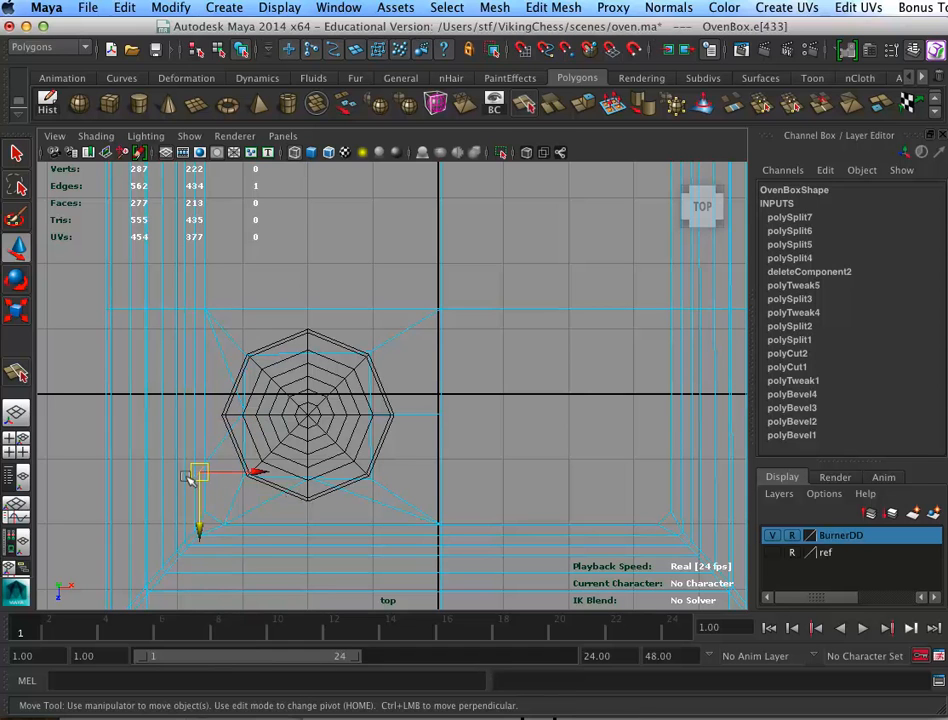
pyautogui.press('Delete')
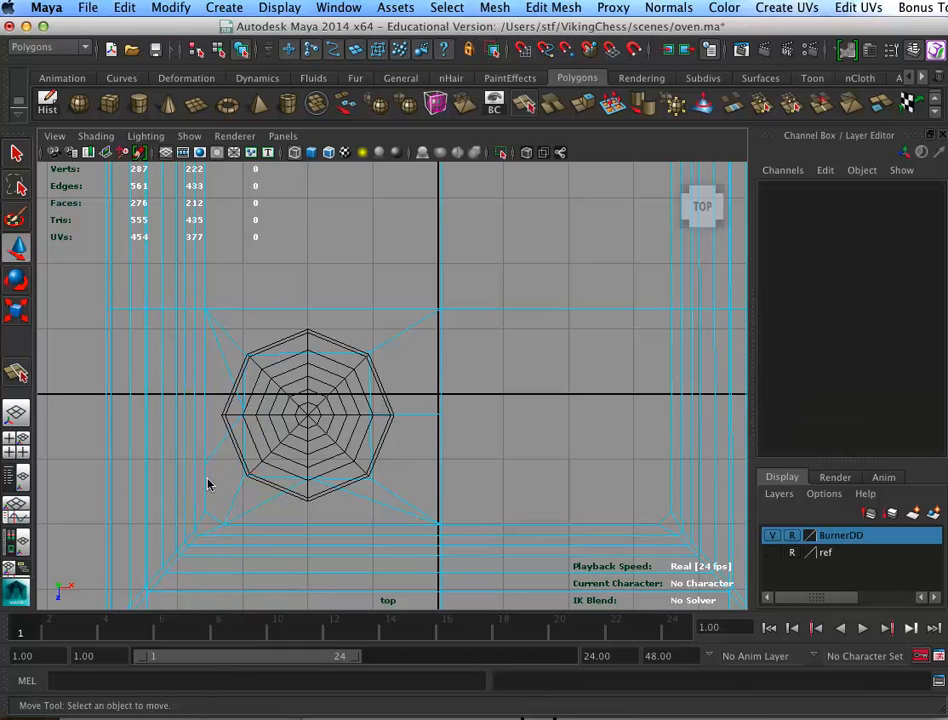
pyautogui.moveTo(195, 457); pyautogui.dragTo(165, 455, button='right')
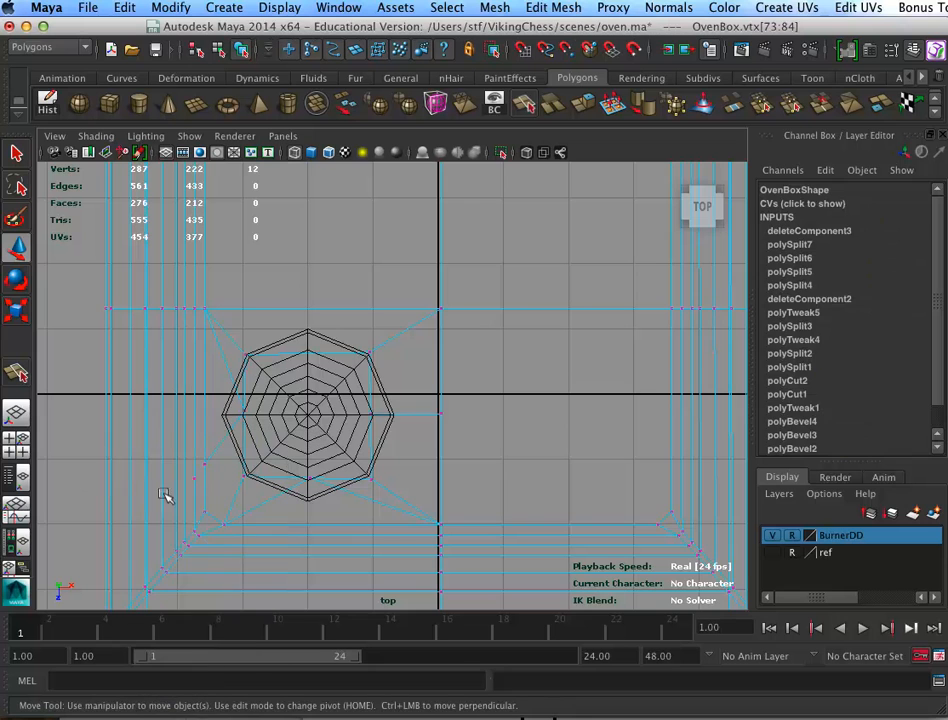
pyautogui.moveTo(198, 478); pyautogui.dragTo(193, 462)
pyautogui.press('Delete')
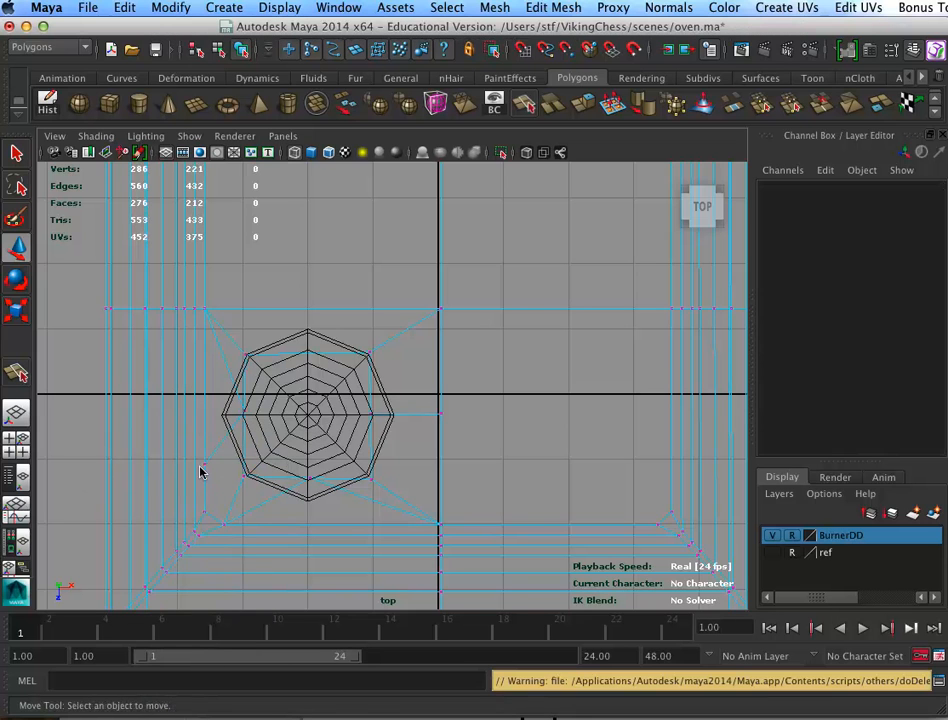
# Merge the extra vertex on the recess's left edge into the front-left corner vertex
pyautogui.click(204, 464)
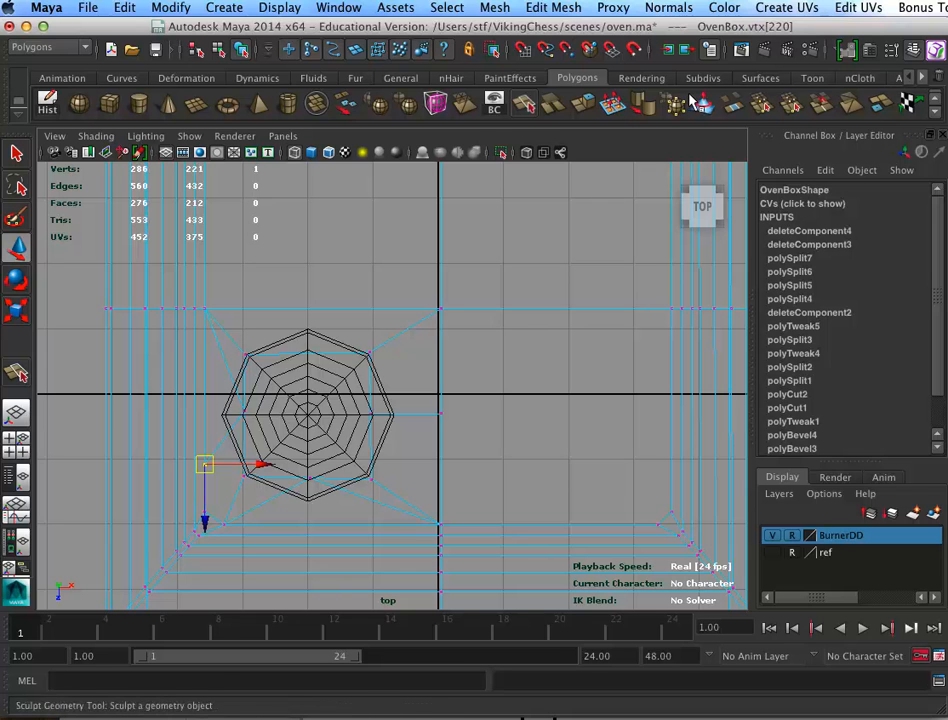
pyautogui.click(612, 106)
pyautogui.moveTo(193, 472); pyautogui.dragTo(204, 511)
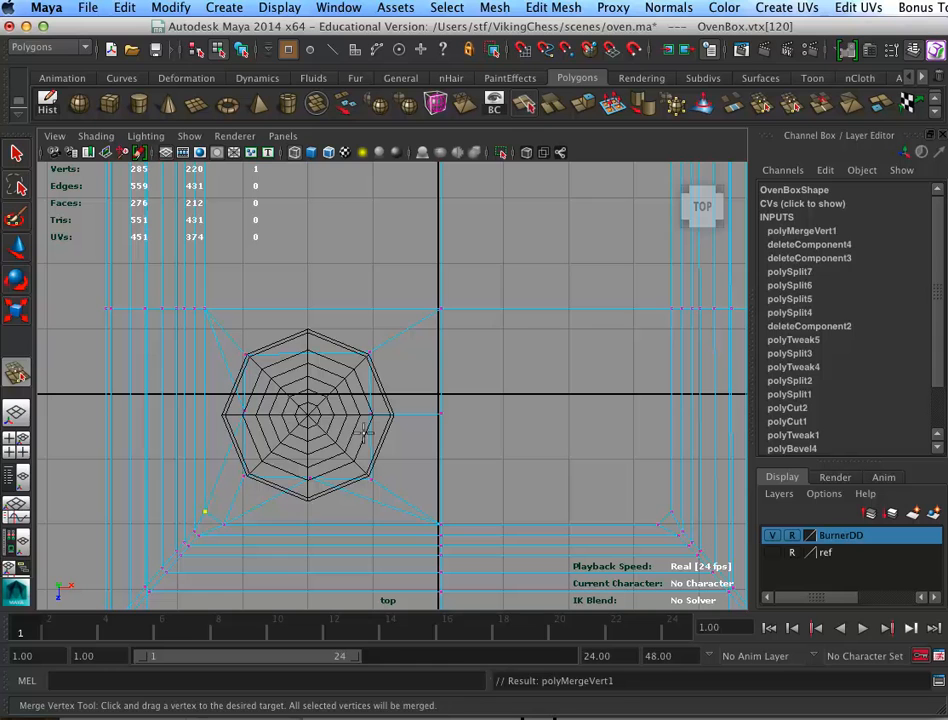
pyautogui.press('t')
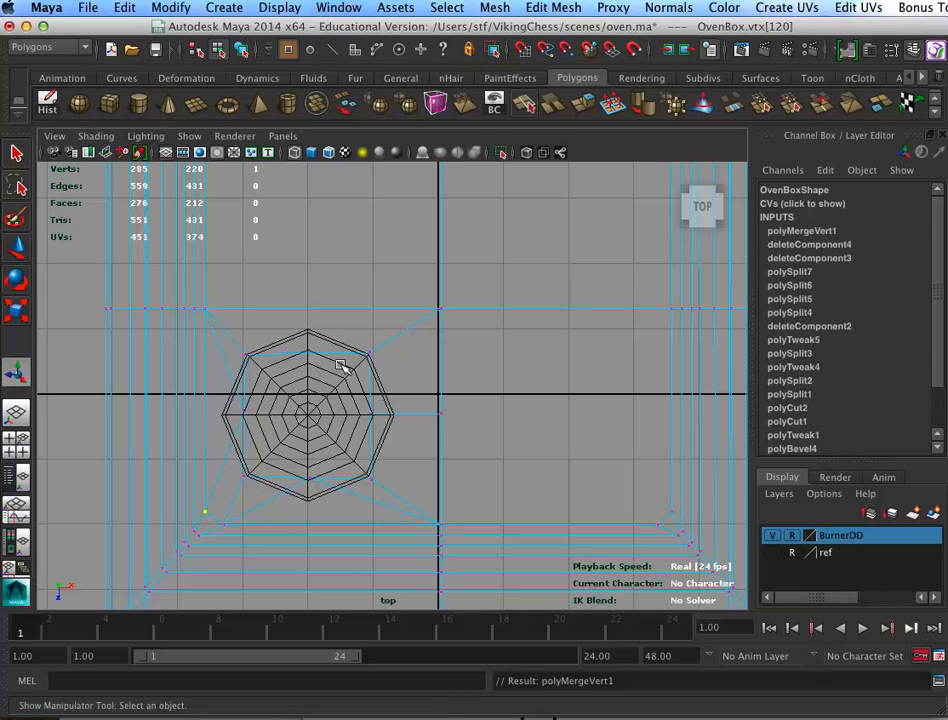
# Split the face behind the hole from the midpoint of the hole's back edge straight back to the cross line behind it
pyautogui.click(520, 100)
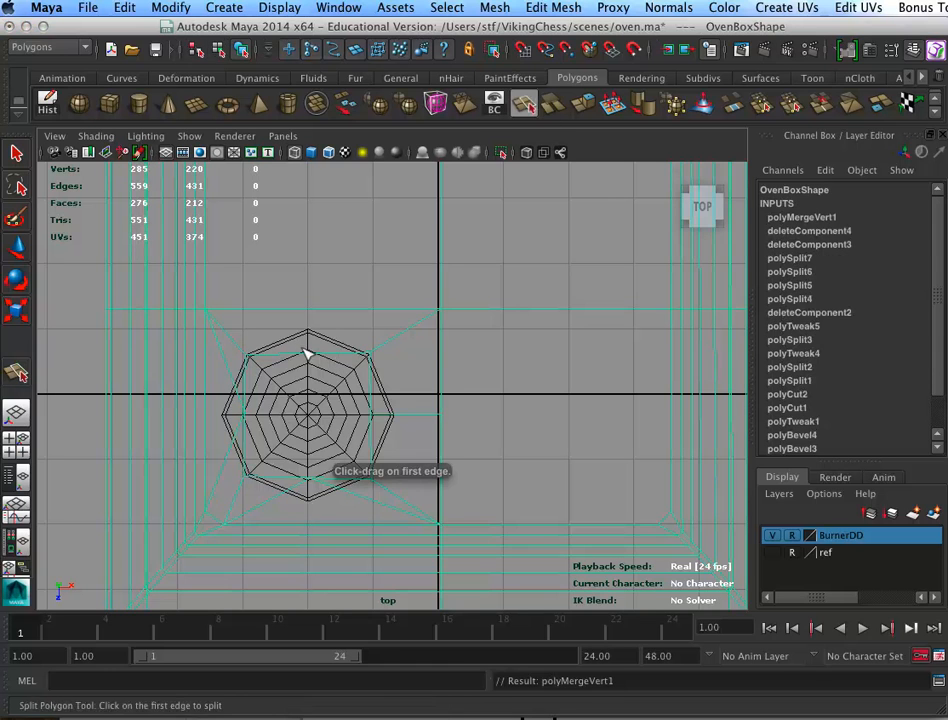
pyautogui.moveTo(300, 346); pyautogui.dragTo(302, 321)
pyautogui.moveTo(302, 304); pyautogui.dragTo(309, 285)
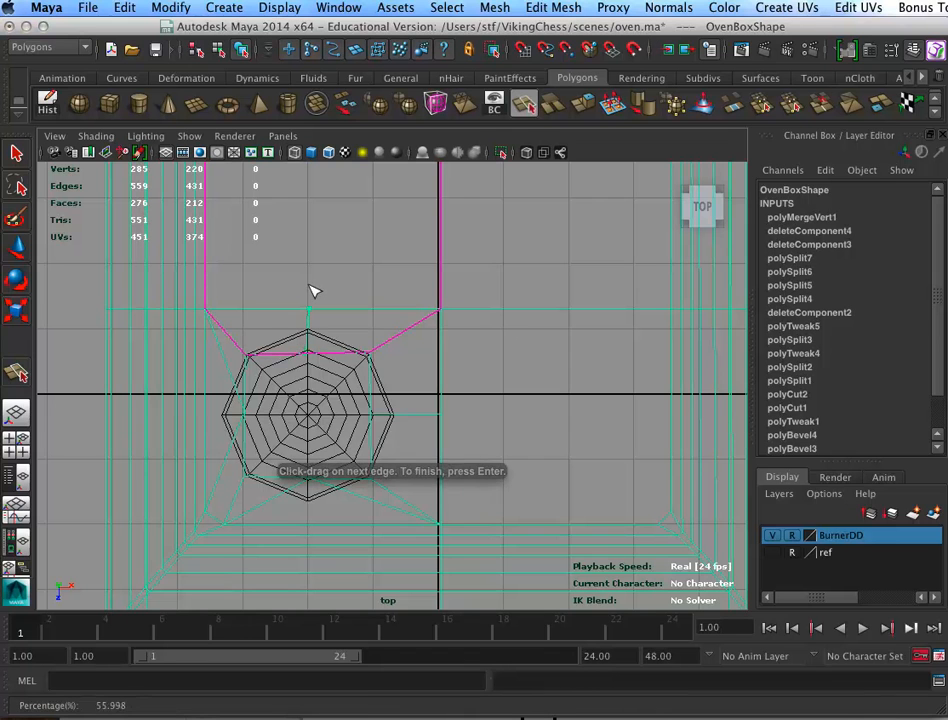
pyautogui.press('Return')
# Move the midpoint vertices of the hole's back, left, right and front edges outward onto the burner's outer rim corners
pyautogui.press('w')
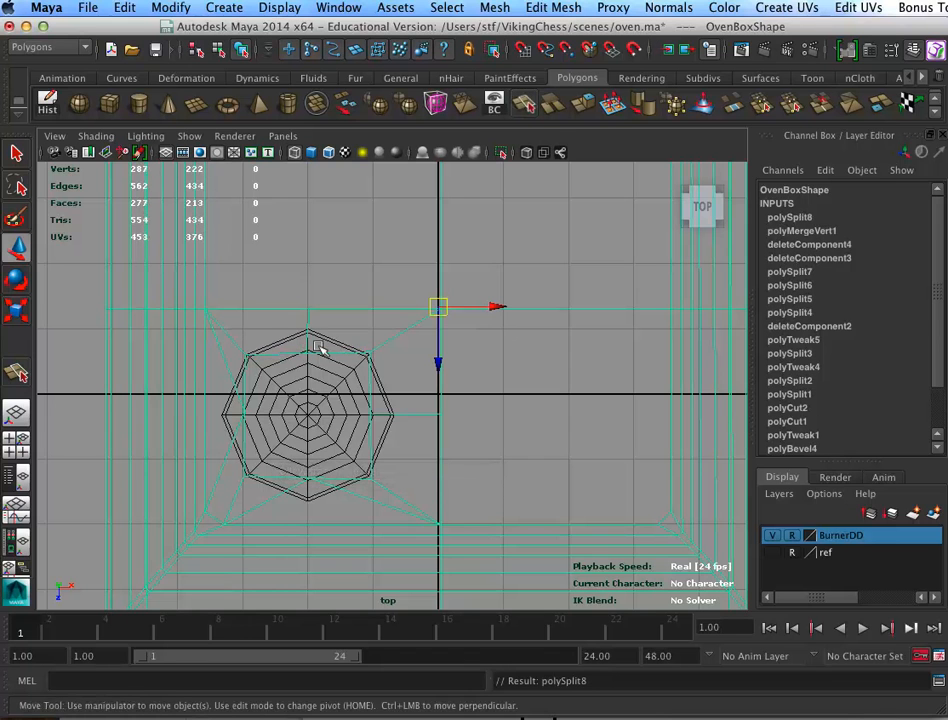
pyautogui.moveTo(317, 345); pyautogui.dragTo(243, 347, button='right')
pyautogui.moveTo(283, 320); pyautogui.dragTo(301, 365)
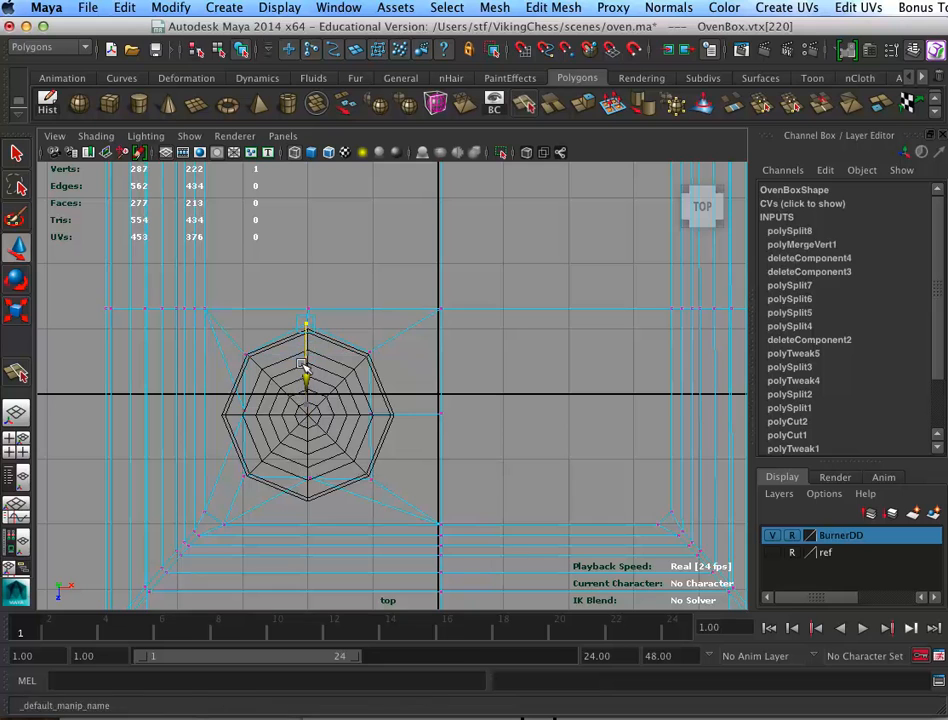
pyautogui.click(245, 410)
pyautogui.moveTo(243, 409); pyautogui.dragTo(220, 409)
pyautogui.click(377, 396)
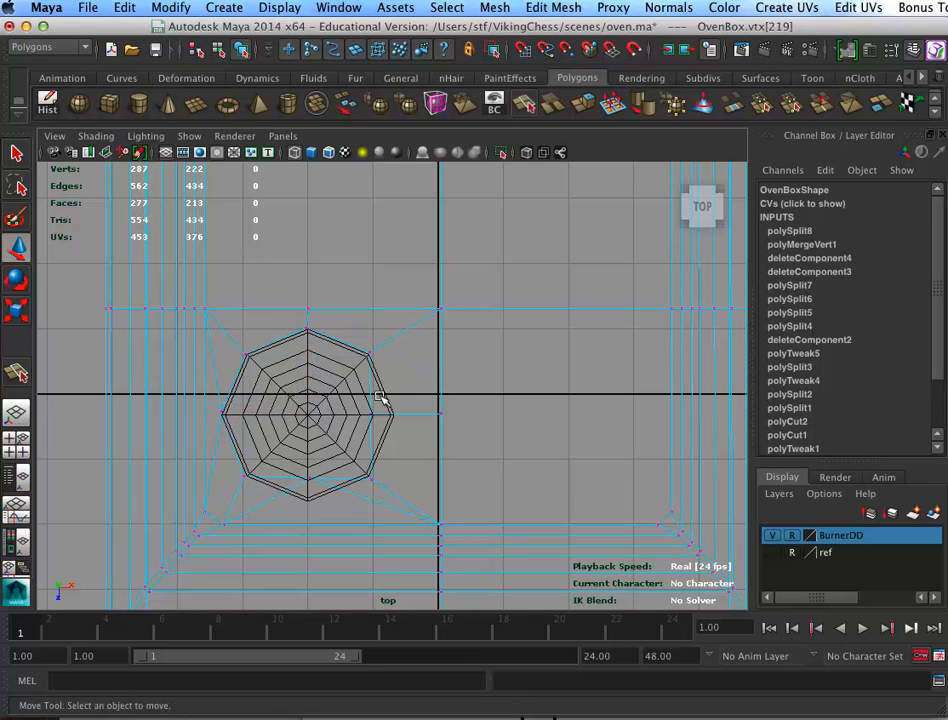
pyautogui.click(374, 401)
pyautogui.moveTo(374, 401); pyautogui.dragTo(393, 413)
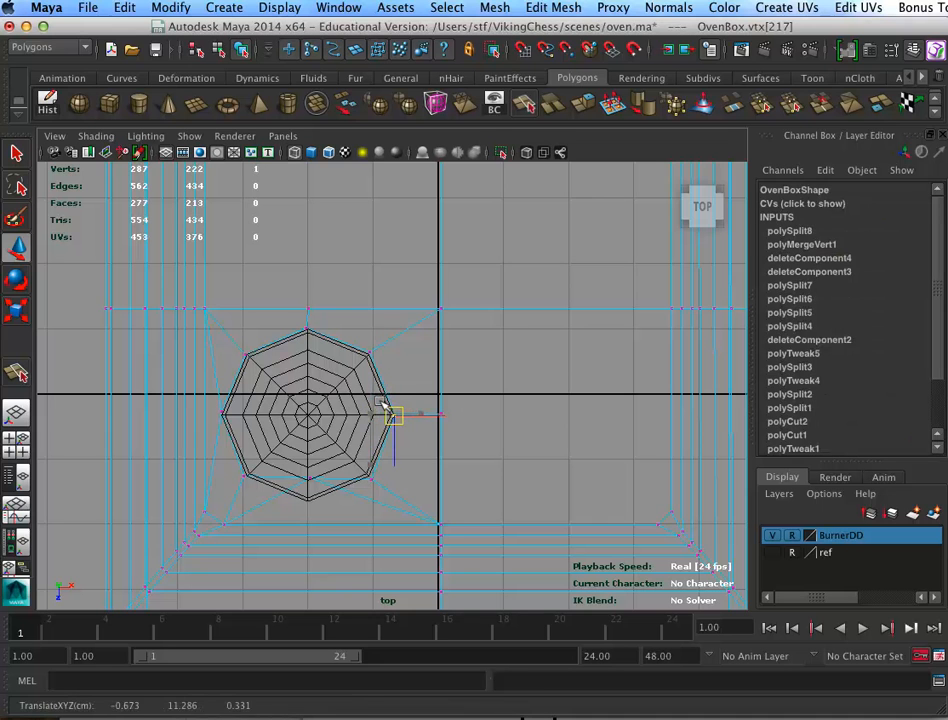
pyautogui.click(302, 487)
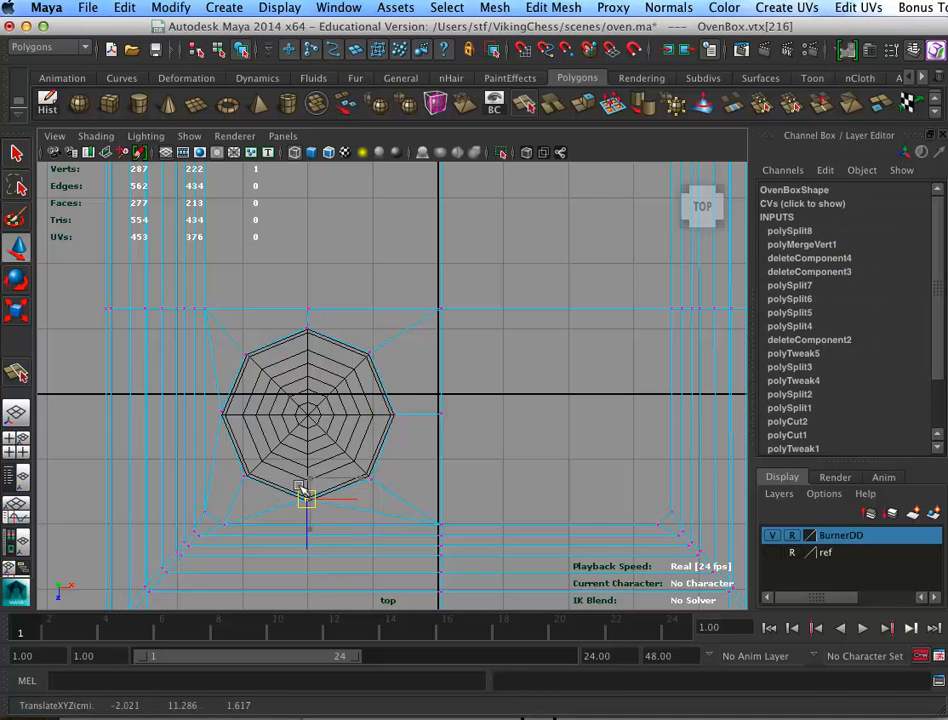
# Nudge the hole's front-right and left corner vertices into line with the burner's outer rim
pyautogui.click(366, 471)
pyautogui.moveTo(363, 462); pyautogui.dragTo(365, 470)
pyautogui.click(220, 413)
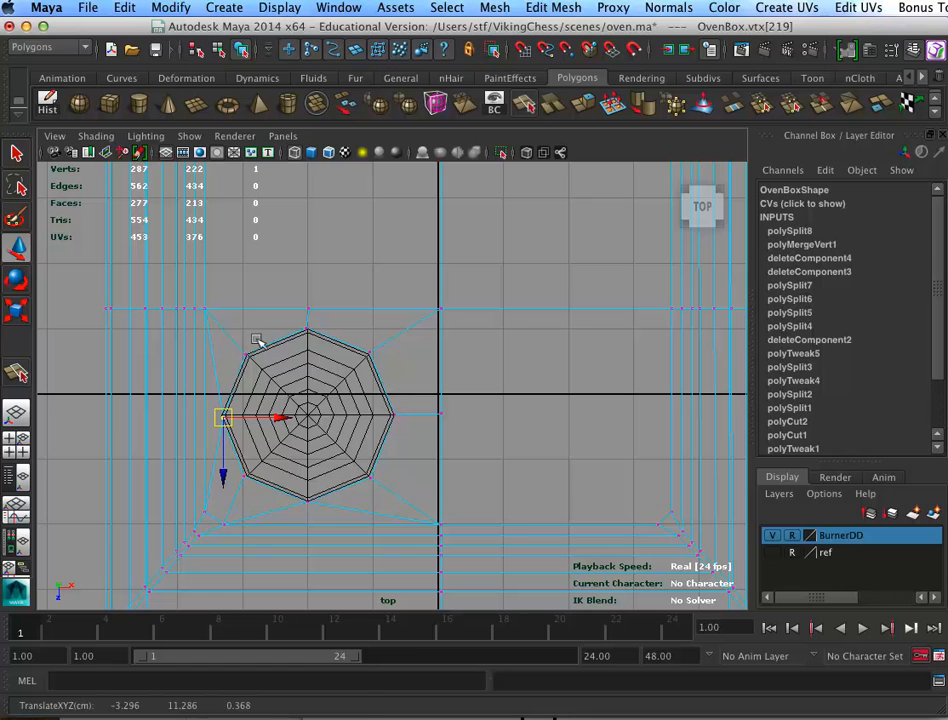
# Scale all eight hole vertices uniformly outward to leave a small even gap around the burner's rim
pyautogui.moveTo(212, 323); pyautogui.dragTo(399, 507)
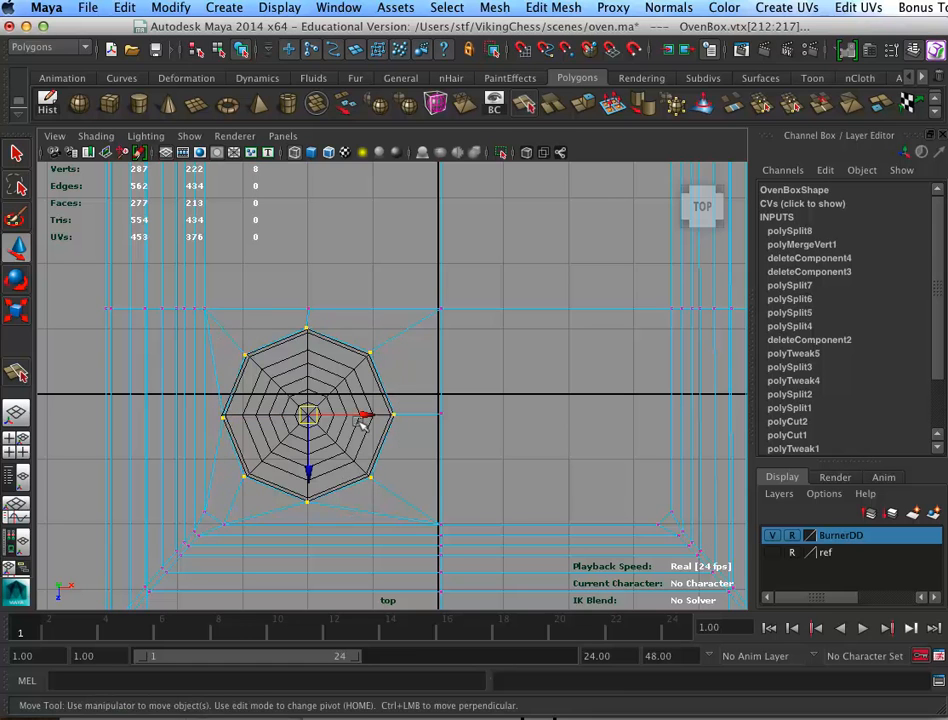
pyautogui.press('r')
pyautogui.moveTo(301, 402)
pyautogui.mouseDown()
pyautogui.moveTo(311, 399)
pyautogui.moveTo(310, 376)
pyautogui.mouseUp()
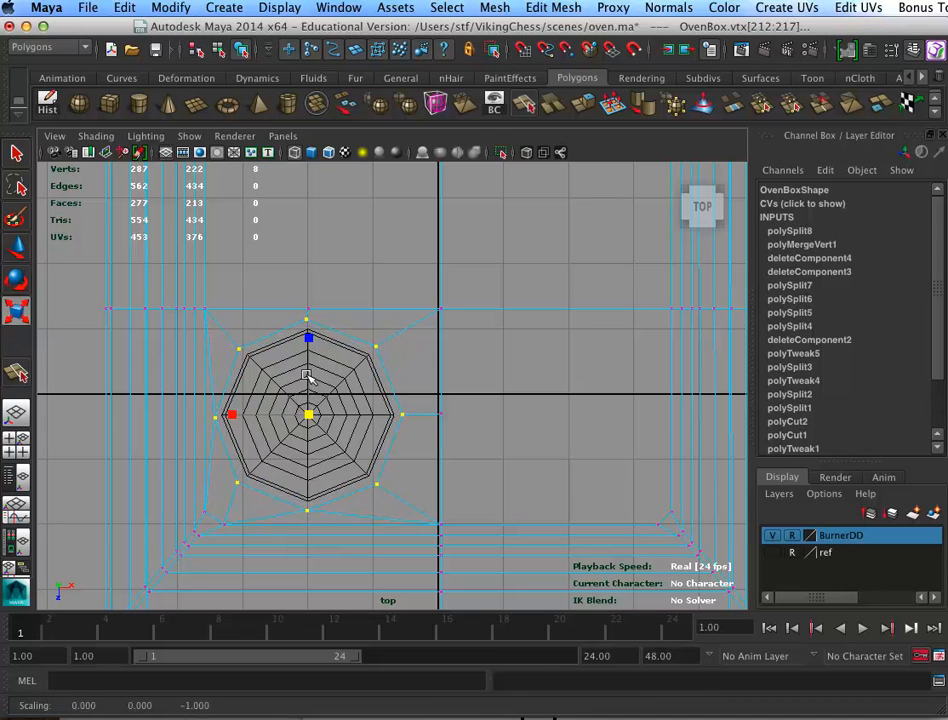
# Extrude the hole's octagonal border edge loop inward to the burner's rim with a local Y translation of 0.137
pyautogui.moveTo(390, 428); pyautogui.dragTo(375, 349, button='right')
pyautogui.click(257, 314)
pyautogui.doubleClick(328, 322)
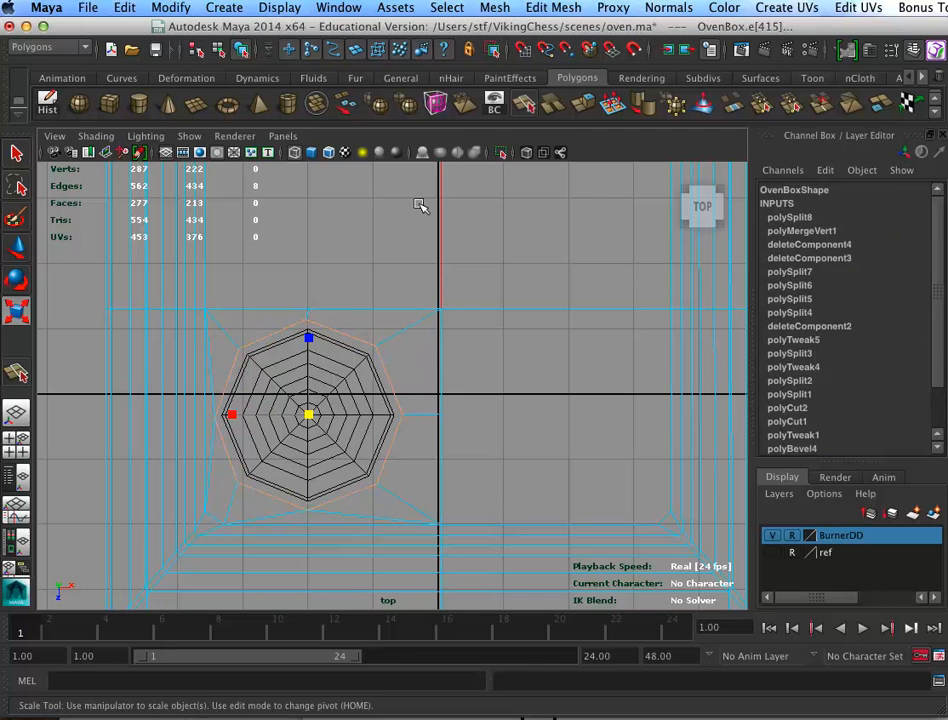
pyautogui.click(550, 105)
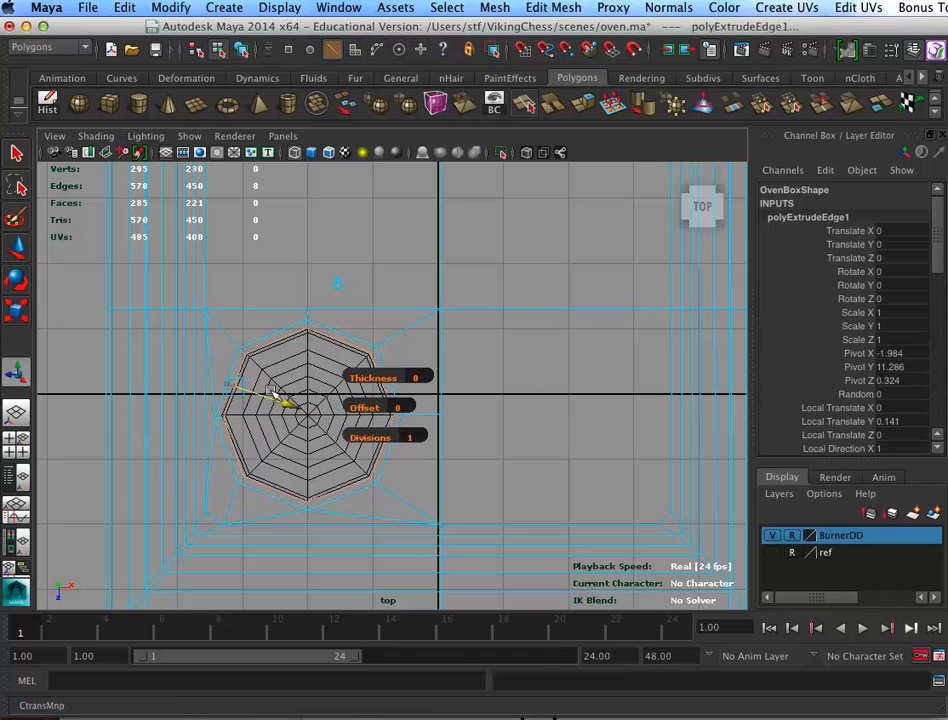
pyautogui.moveTo(271, 390); pyautogui.dragTo(266, 373)
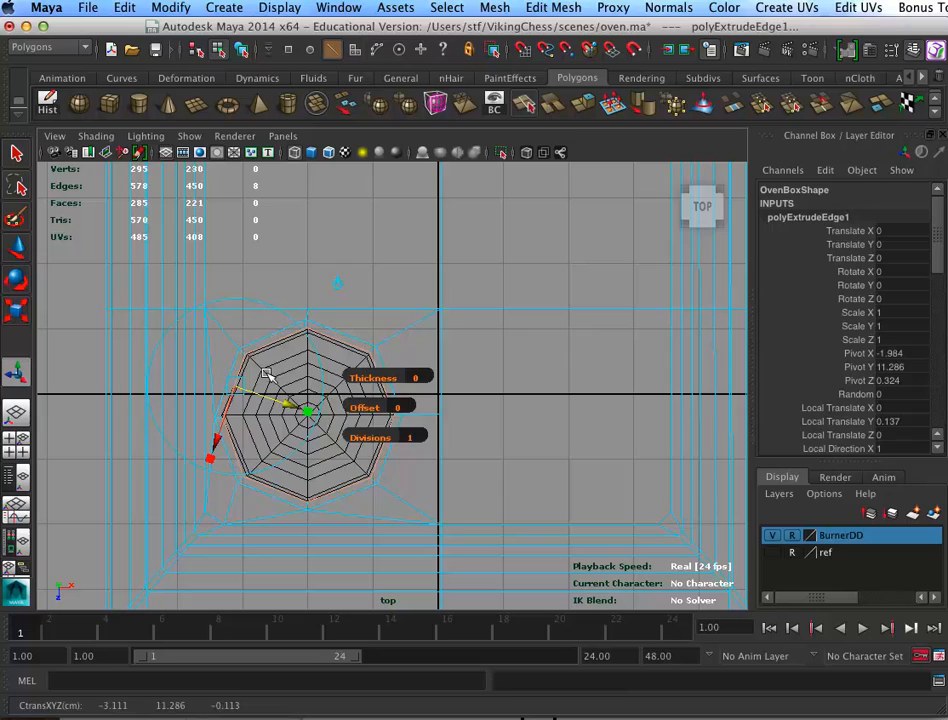
# Raise the extruded inner edge loop of the hole with a local Z translation of 0.11 in the perspective view
pyautogui.press('space')
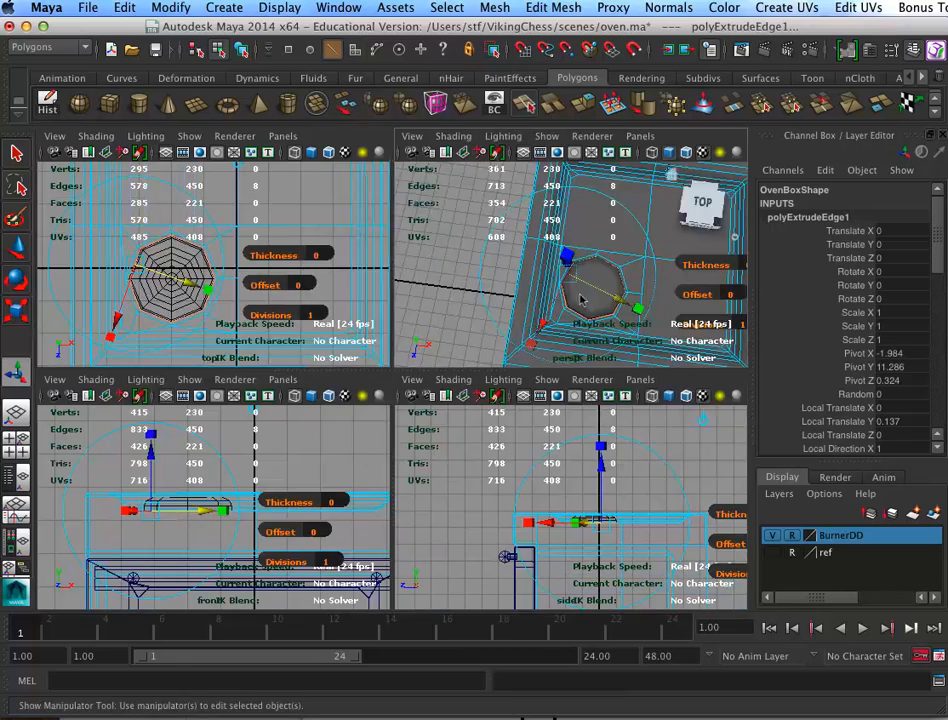
pyautogui.press('space')
pyautogui.keyDown('alt'); pyautogui.moveTo(505, 396); pyautogui.dragTo(566, 342); pyautogui.keyUp('alt')
pyautogui.moveTo(397, 209)
pyautogui.mouseDown()
pyautogui.moveTo(391, 195)
pyautogui.moveTo(395, 228)
pyautogui.moveTo(395, 205)
pyautogui.mouseUp()
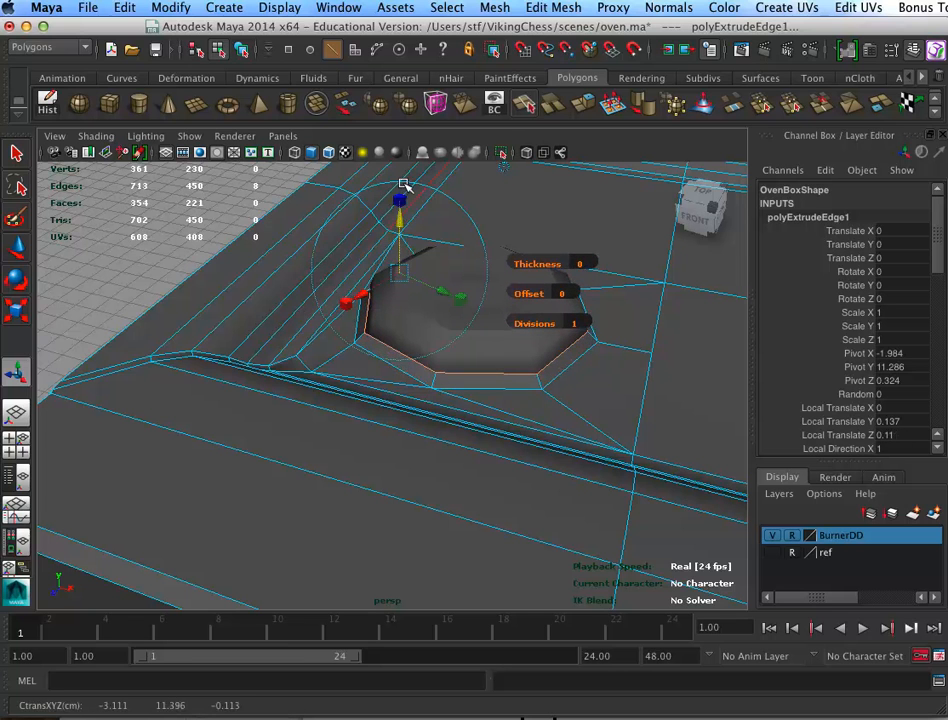
# Split the face between the hole's front-left corner vertex and the nearby recess corner vertex
pyautogui.keyDown('alt'); pyautogui.moveTo(599, 461); pyautogui.dragTo(634, 544); pyautogui.keyUp('alt')
pyautogui.keyDown('alt'); pyautogui.moveTo(634, 544); pyautogui.dragTo(613, 437, button='middle'); pyautogui.keyUp('alt')
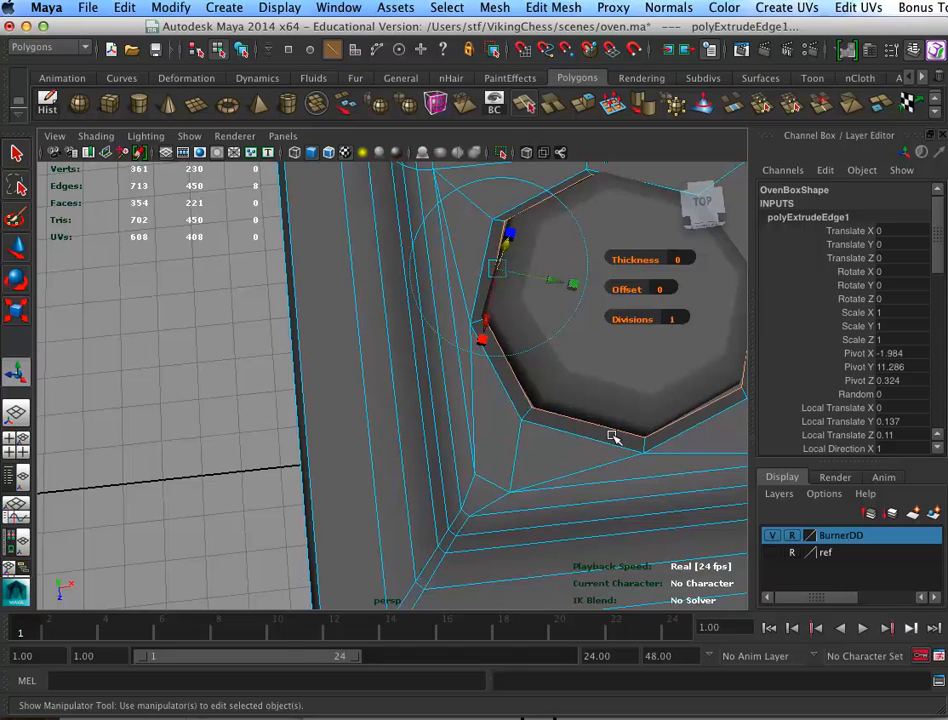
pyautogui.click(523, 103)
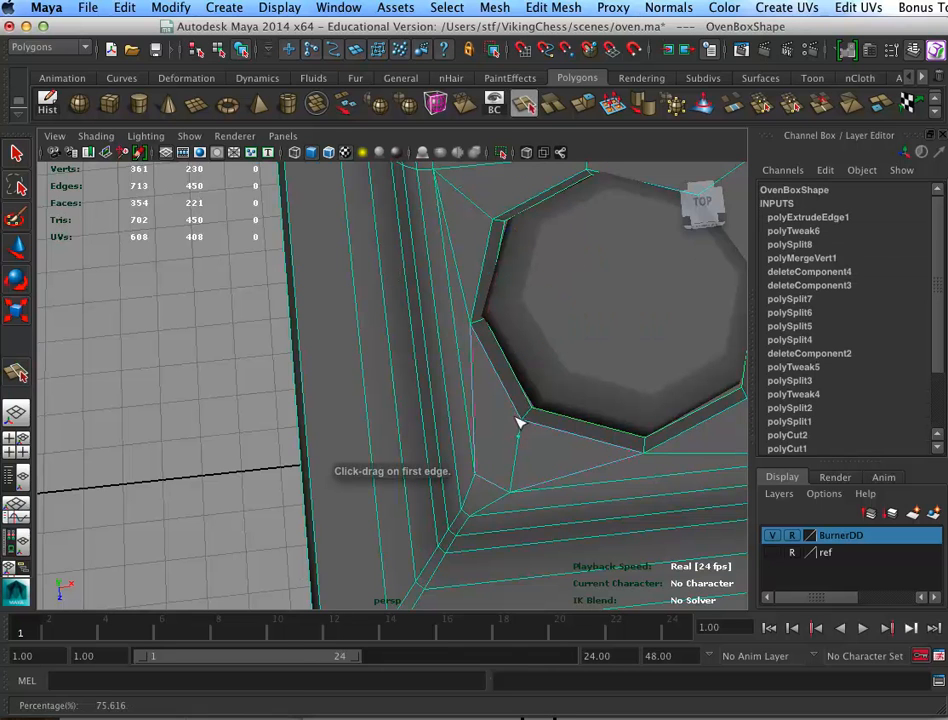
pyautogui.moveTo(516, 417); pyautogui.dragTo(516, 398)
pyautogui.moveTo(473, 451)
pyautogui.mouseDown()
pyautogui.moveTo(460, 452)
pyautogui.moveTo(459, 399)
pyautogui.mouseUp()
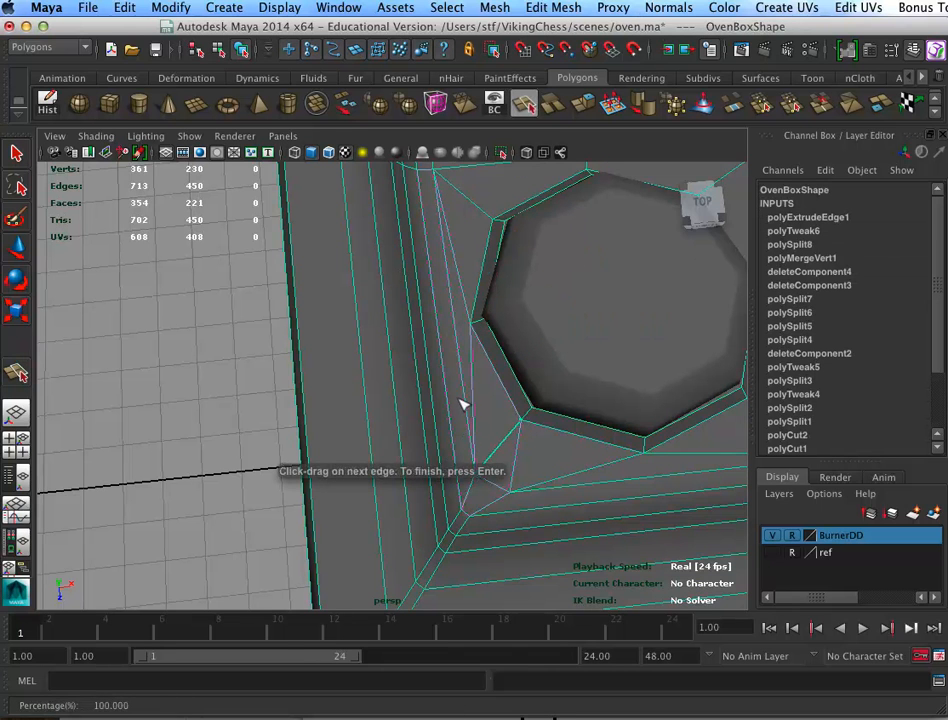
pyautogui.press('Return')
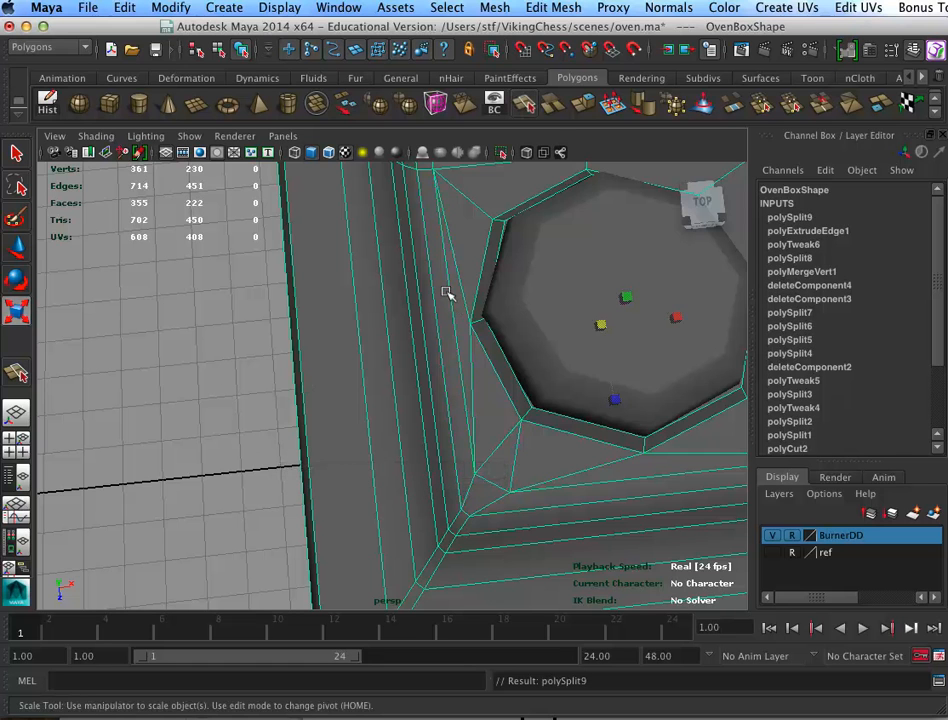
# Select the oven box and examine the edge flow around the burner hole in the recessed top
pyautogui.keyDown('alt'); pyautogui.moveTo(618, 451); pyautogui.dragTo(410, 484, button='middle'); pyautogui.keyUp('alt')
pyautogui.keyDown('alt'); pyautogui.moveTo(412, 445); pyautogui.dragTo(328, 391, button='right'); pyautogui.keyUp('alt')
pyautogui.keyDown('alt'); pyautogui.moveTo(486, 388); pyautogui.dragTo(428, 382); pyautogui.keyUp('alt')
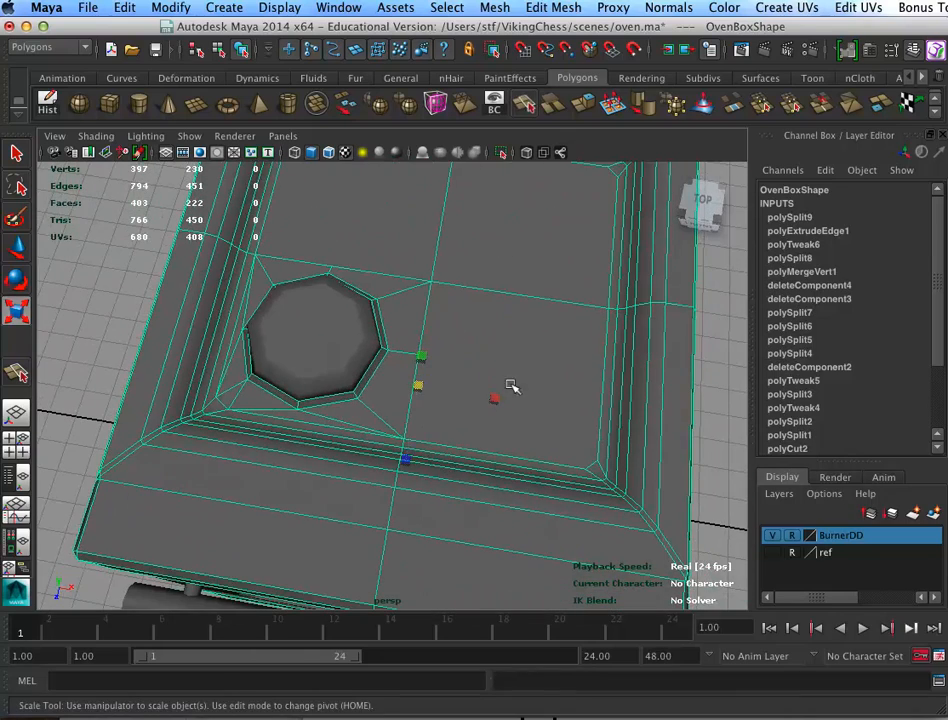
pyautogui.click(347, 401)
pyautogui.keyDown('alt'); pyautogui.moveTo(476, 420); pyautogui.dragTo(531, 470, button='middle'); pyautogui.keyUp('alt')
pyautogui.keyDown('alt'); pyautogui.moveTo(503, 458); pyautogui.dragTo(563, 446); pyautogui.keyUp('alt')
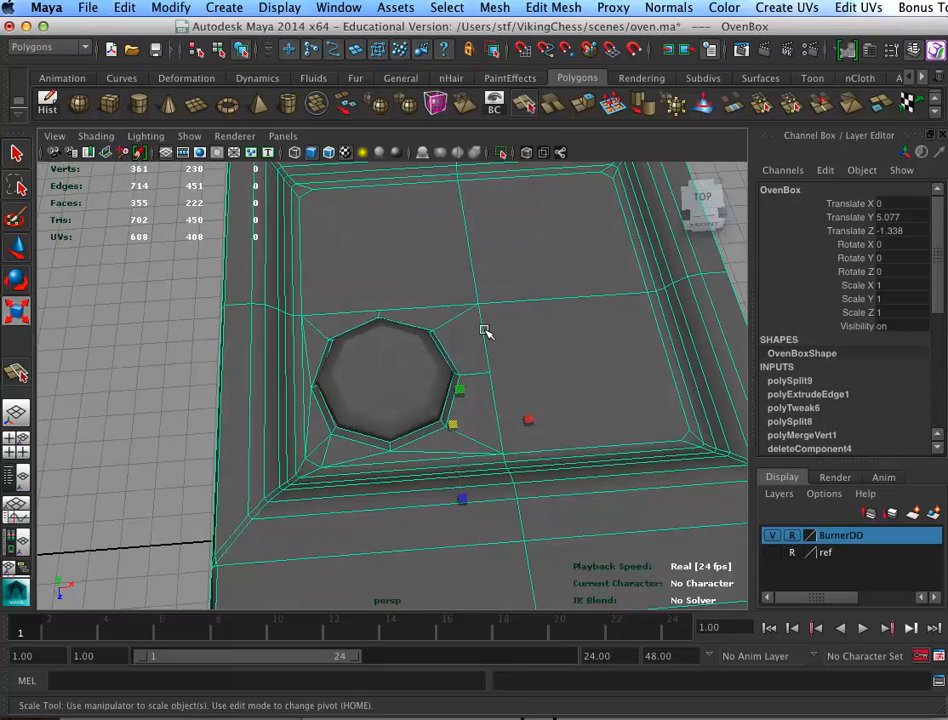
pyautogui.keyDown('alt'); pyautogui.moveTo(590, 381); pyautogui.dragTo(461, 360); pyautogui.keyUp('alt')
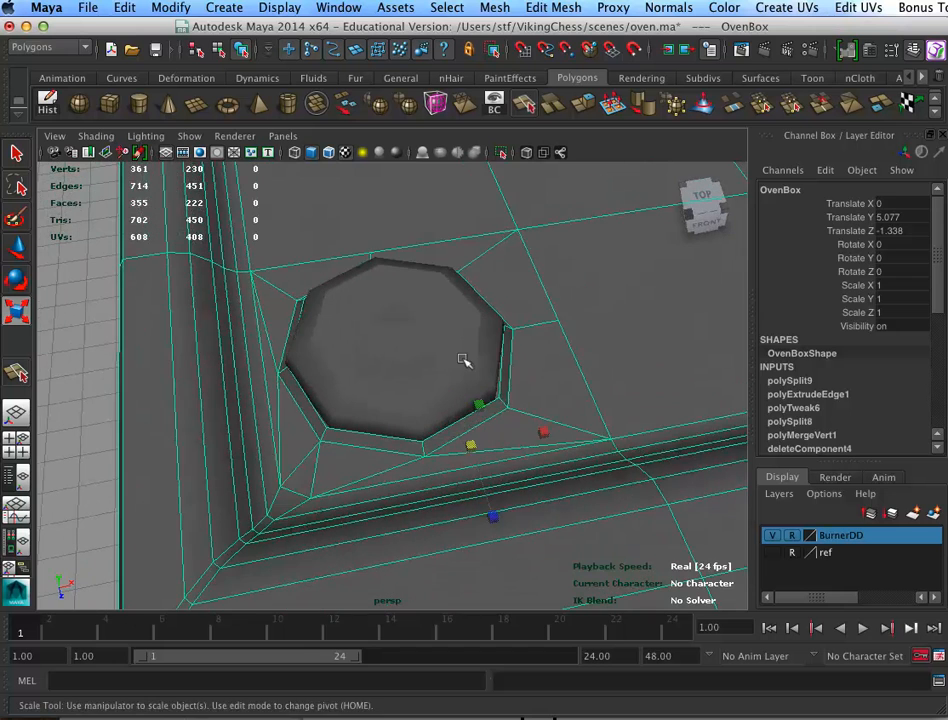
# Make the BurnerDD layer selectable, preview the burner smoothed, and return it to its unsmoothed display
pyautogui.click(440, 362)
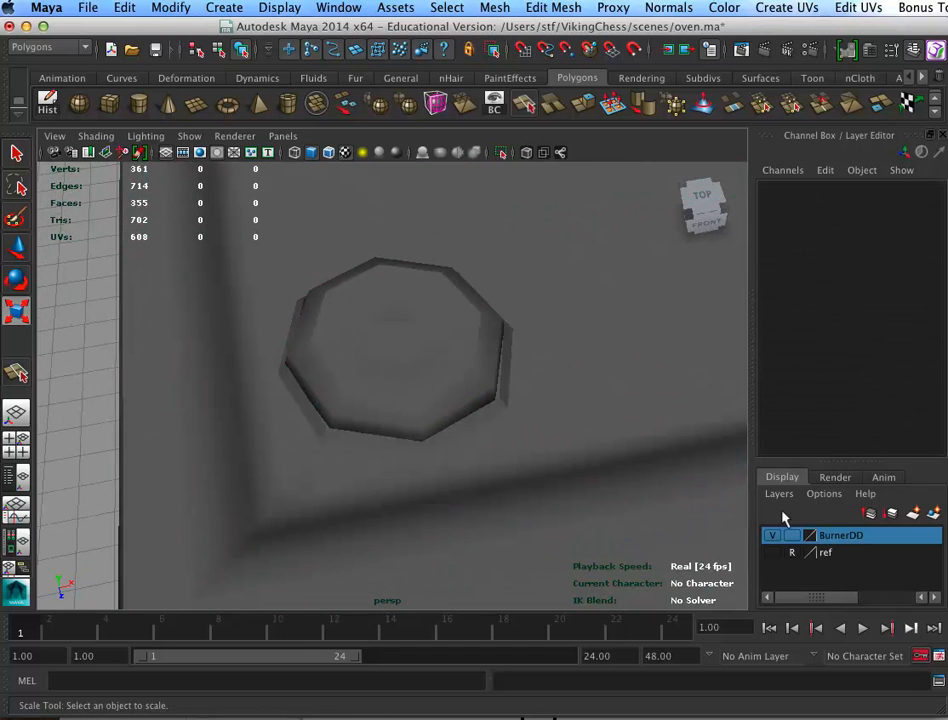
pyautogui.click(437, 380)
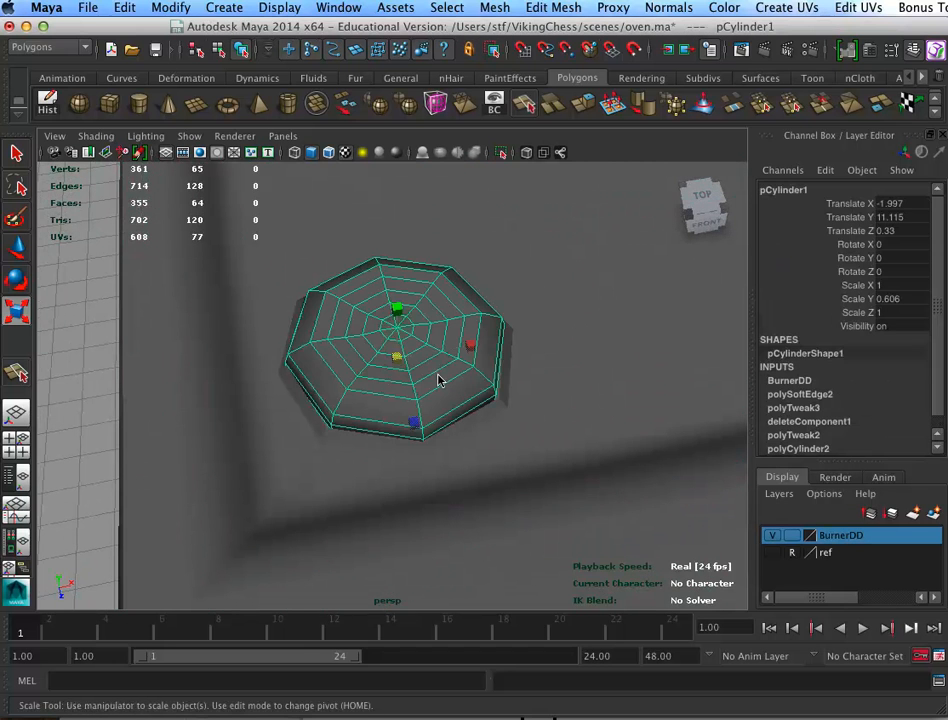
pyautogui.press('3')
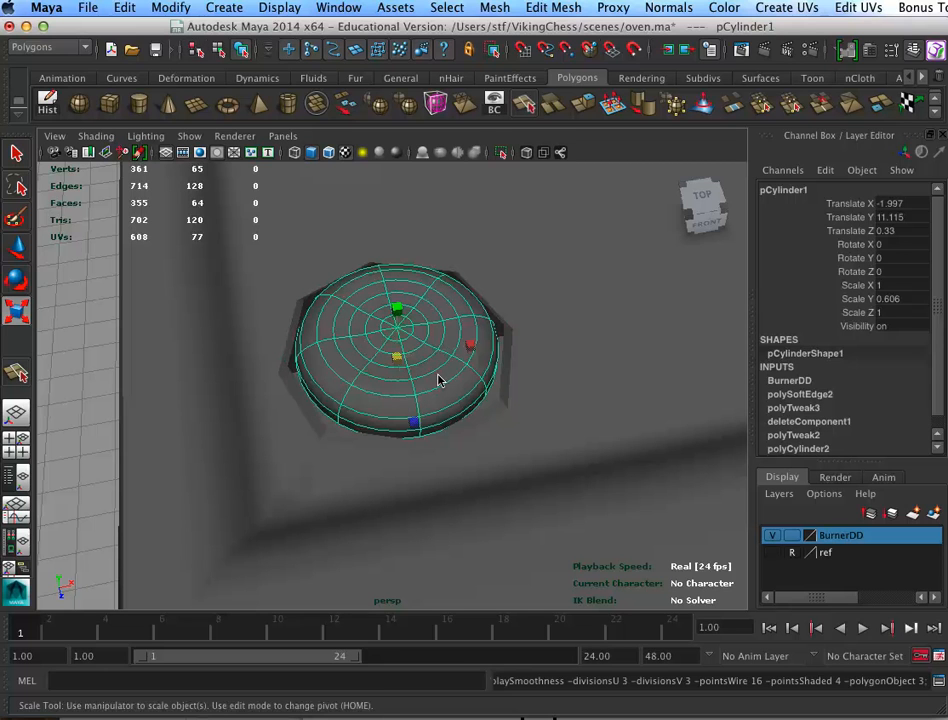
pyautogui.press('1')
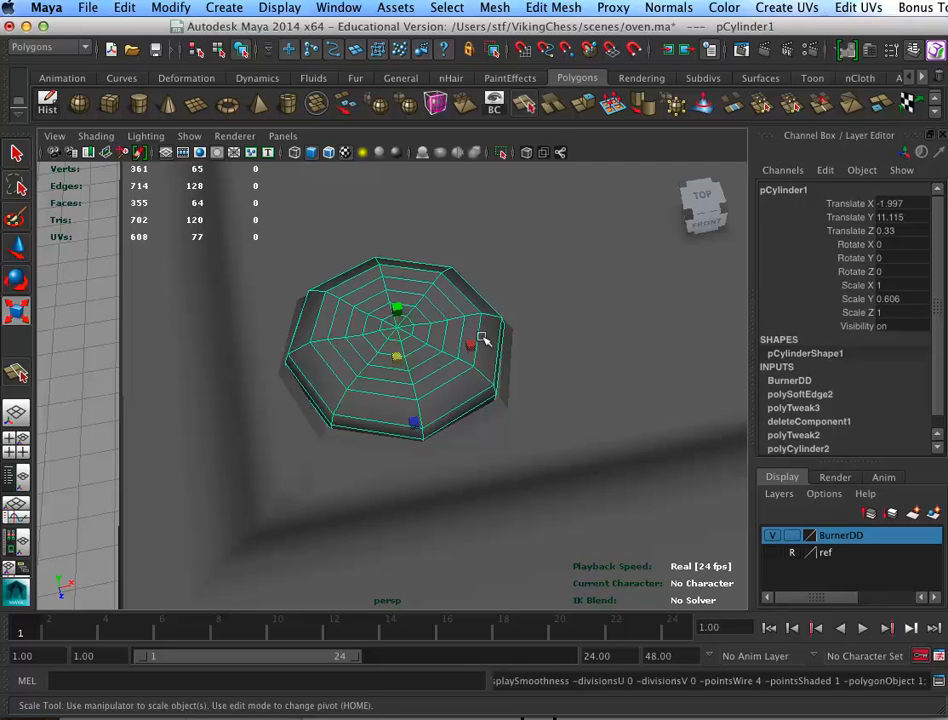
# Set the BurnerDD layer to template and turn on smooth preview for the oven box
pyautogui.click(791, 536)
pyautogui.click(791, 536)
pyautogui.click(789, 537)
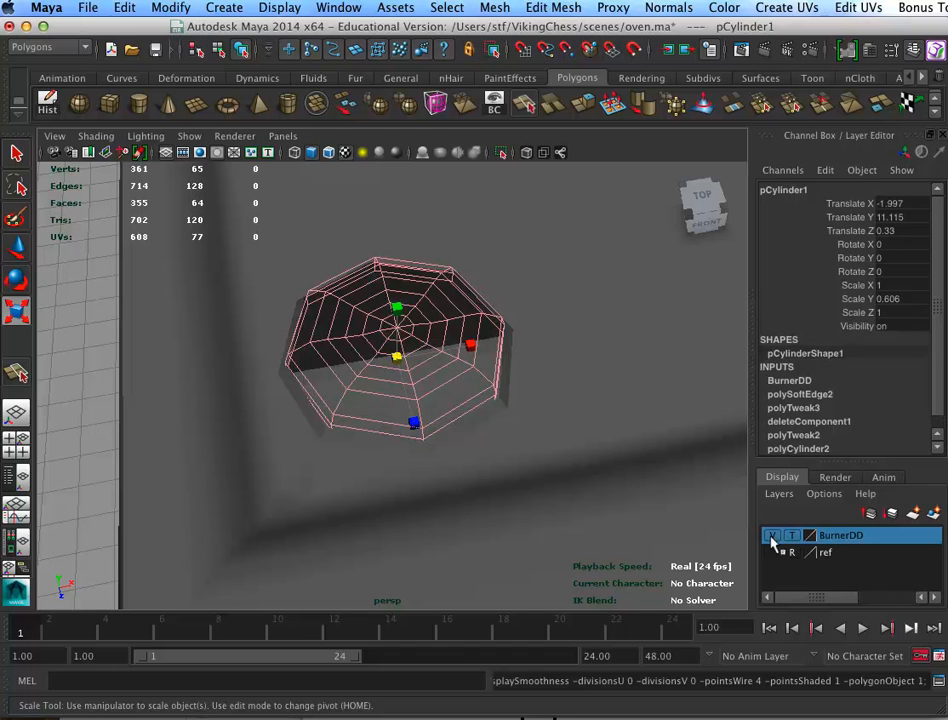
pyautogui.click(565, 487)
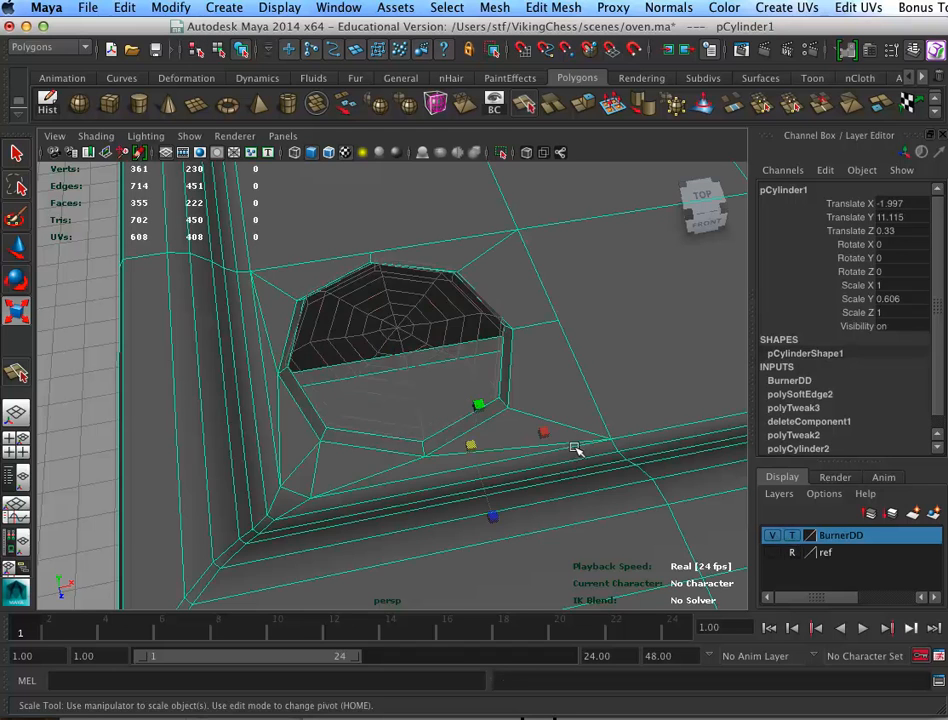
pyautogui.press('3')
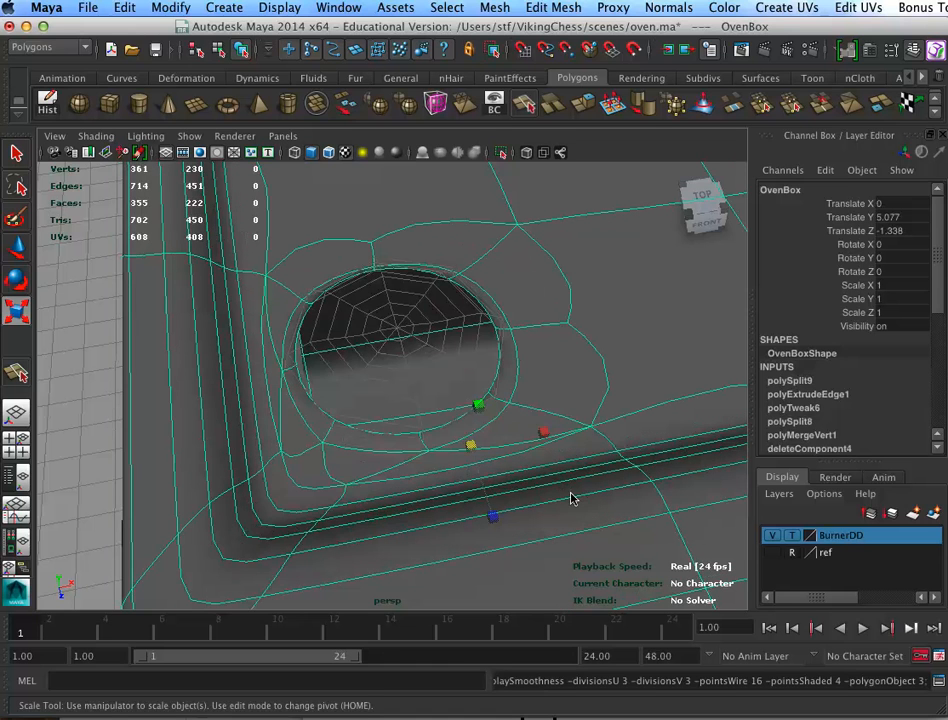
# Set the BurnerDD layer back to normal, turn on smooth preview for the burner, and reselect the oven box
pyautogui.click(791, 536)
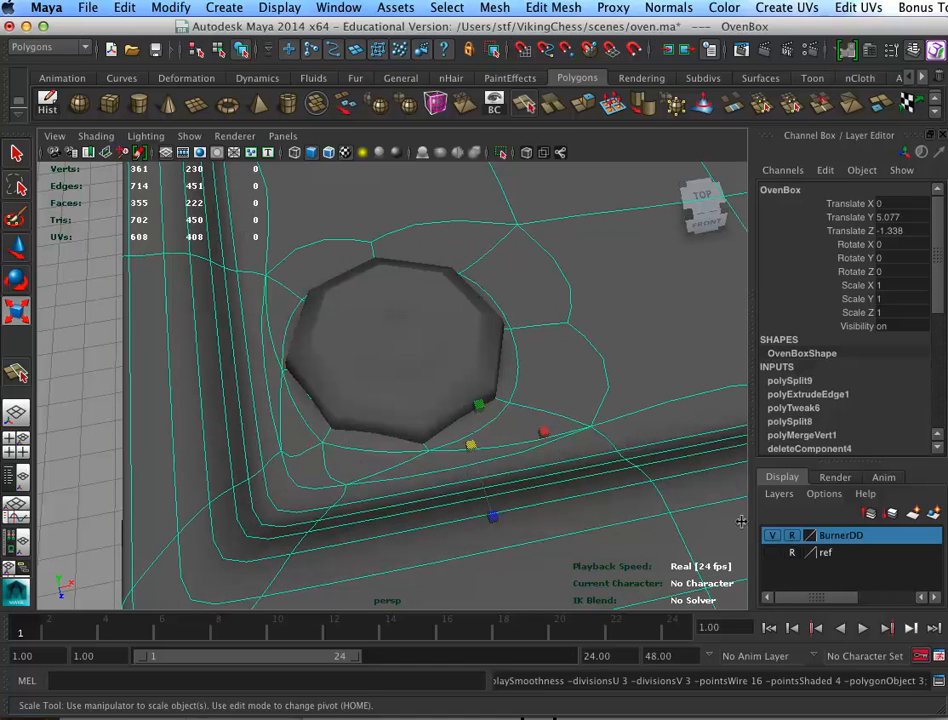
pyautogui.click(413, 374)
pyautogui.press('3')
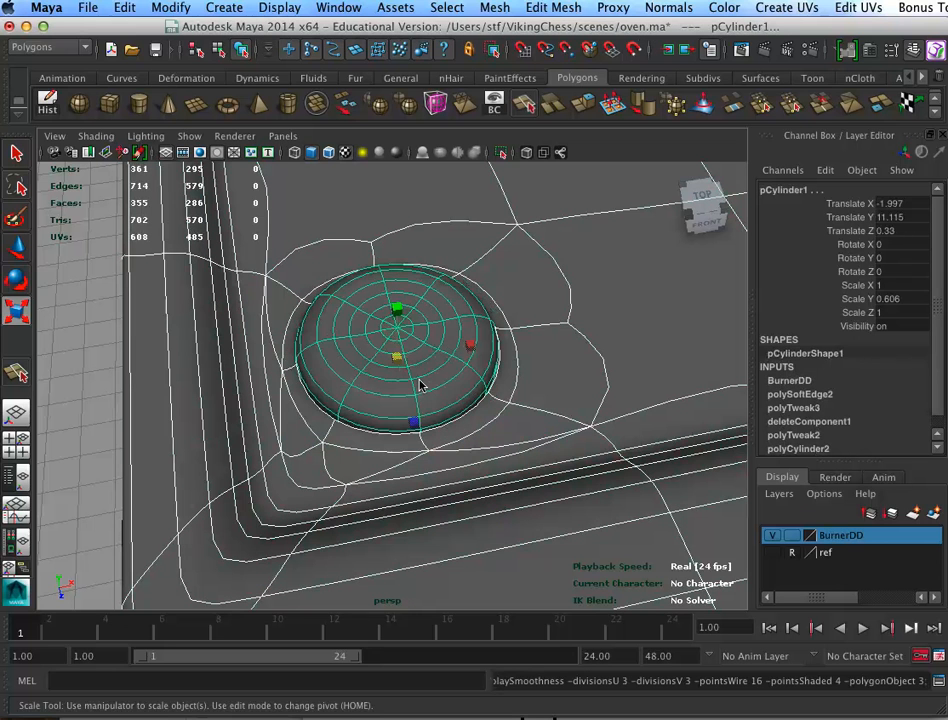
pyautogui.click(352, 428)
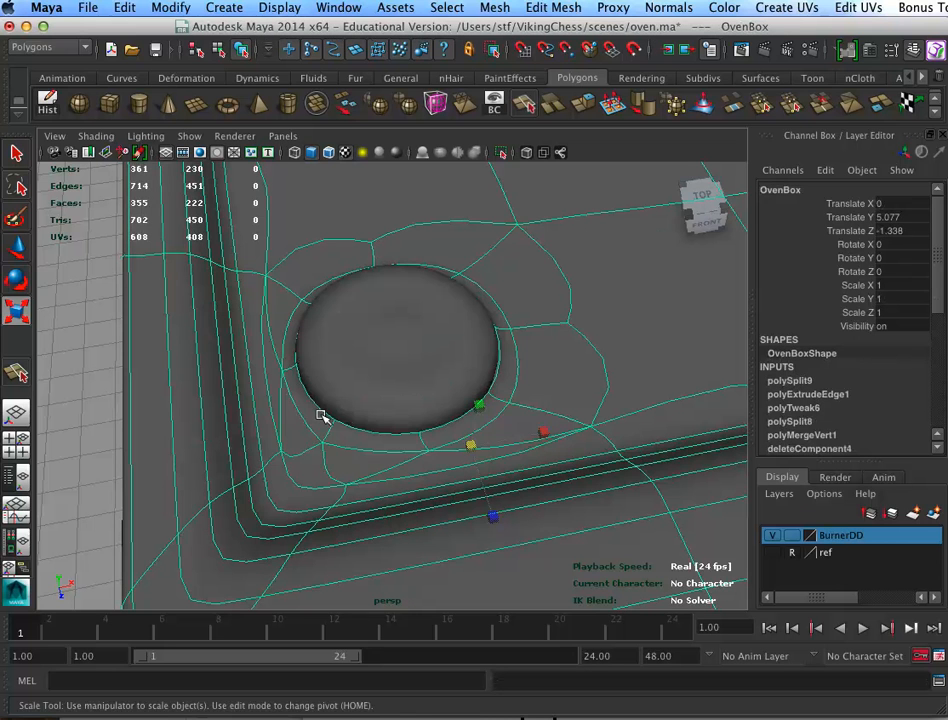
# Examine how the smoothed burner sits in its hole and how the smoothed oven box looks above the door
pyautogui.keyDown('alt'); pyautogui.moveTo(545, 482); pyautogui.dragTo(656, 476, button='right'); pyautogui.keyUp('alt')
pyautogui.keyDown('alt'); pyautogui.moveTo(656, 476); pyautogui.dragTo(552, 438); pyautogui.keyUp('alt')
pyautogui.keyDown('alt'); pyautogui.moveTo(552, 438); pyautogui.dragTo(554, 493, button='middle'); pyautogui.keyUp('alt')
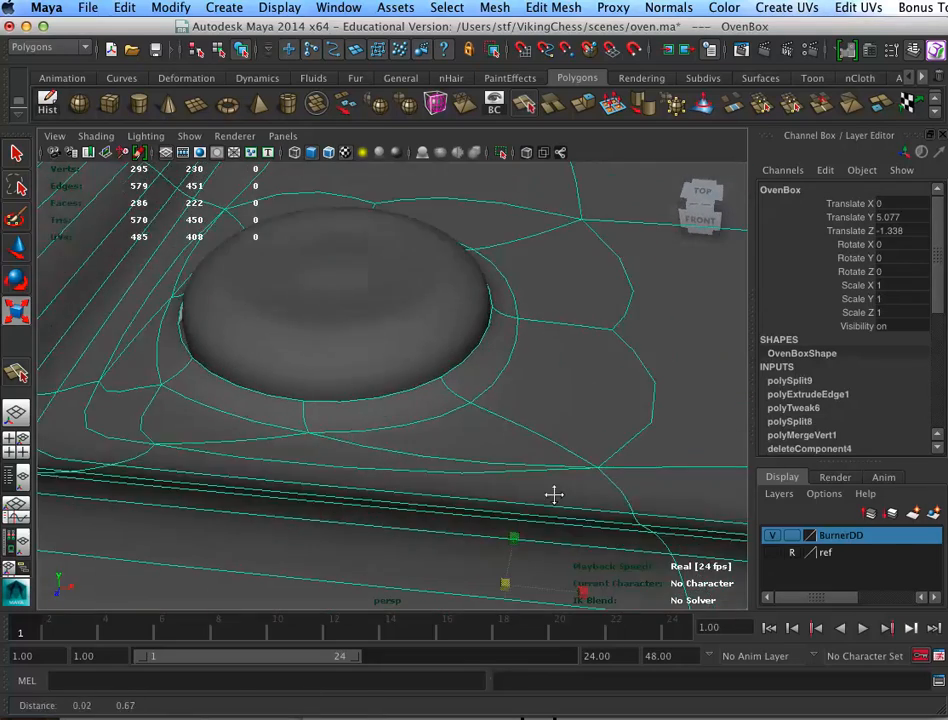
pyautogui.keyDown('alt'); pyautogui.moveTo(554, 493); pyautogui.dragTo(672, 460, button='right'); pyautogui.keyUp('alt')
pyautogui.keyDown('alt'); pyautogui.moveTo(672, 460); pyautogui.dragTo(594, 402); pyautogui.keyUp('alt')
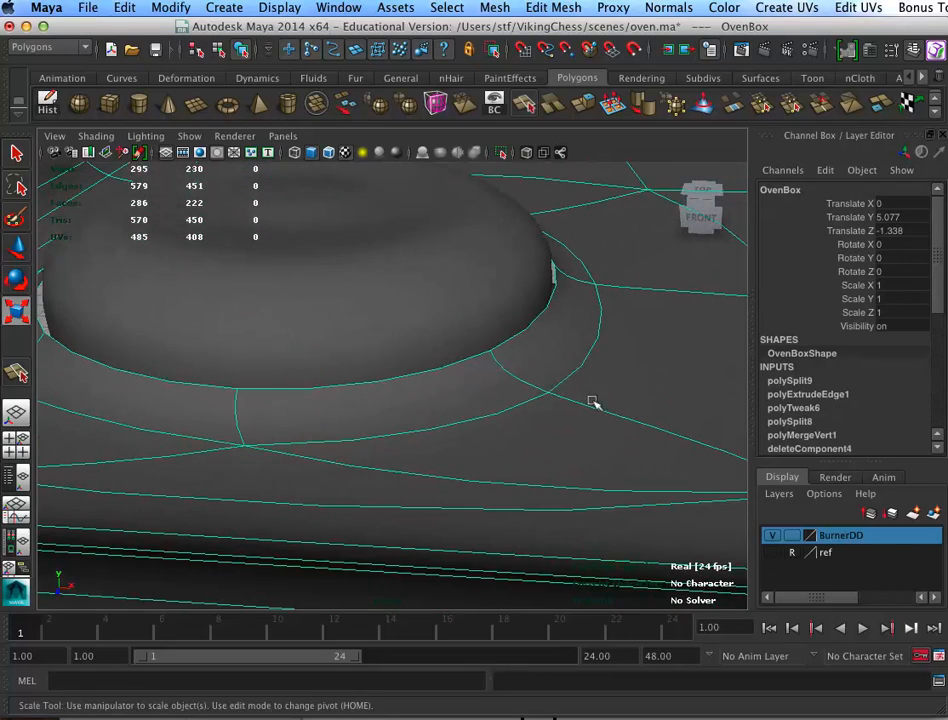
pyautogui.keyDown('alt'); pyautogui.moveTo(454, 347); pyautogui.dragTo(351, 347, button='right'); pyautogui.keyUp('alt')
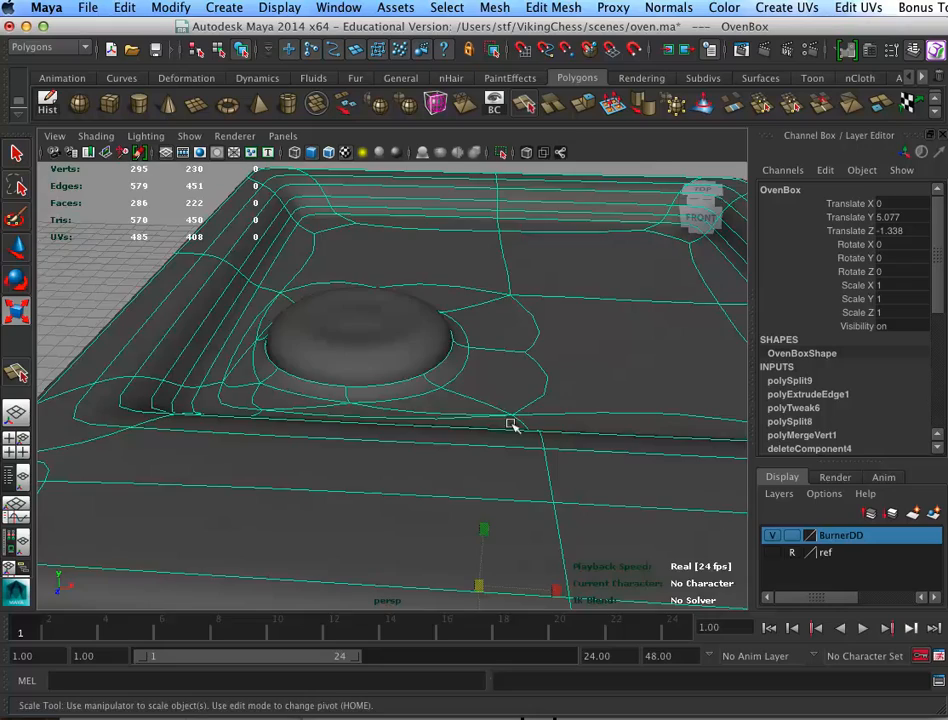
pyautogui.keyDown('alt'); pyautogui.moveTo(511, 425); pyautogui.dragTo(370, 377, button='right'); pyautogui.keyUp('alt')
pyautogui.keyDown('alt'); pyautogui.moveTo(495, 442); pyautogui.dragTo(505, 466); pyautogui.keyUp('alt')
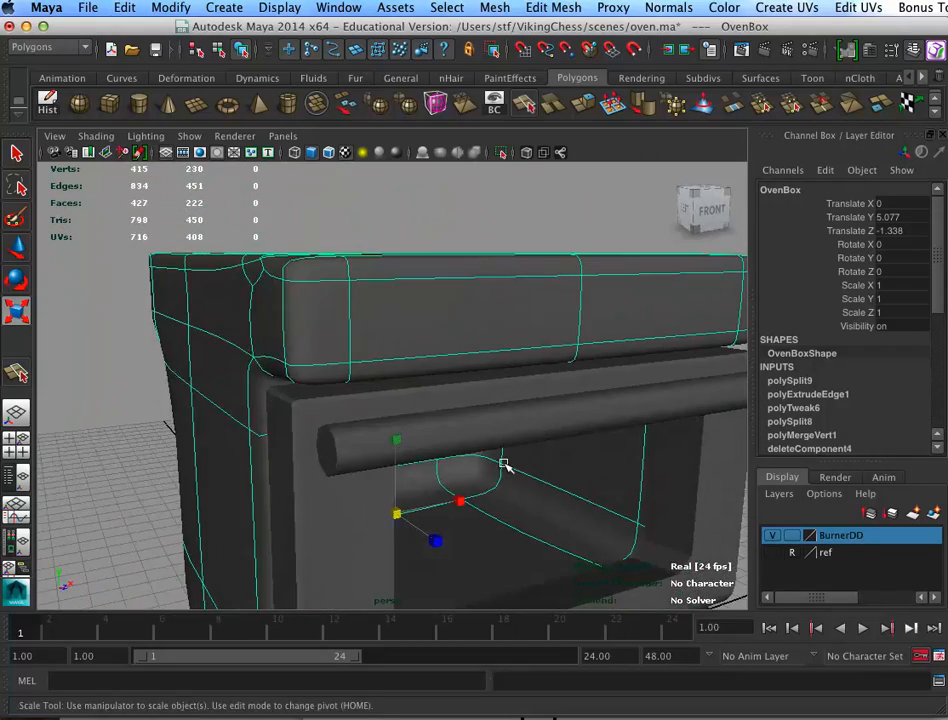
# Preview the oven door smoothed and return it to its unsmoothed display
pyautogui.click(286, 463)
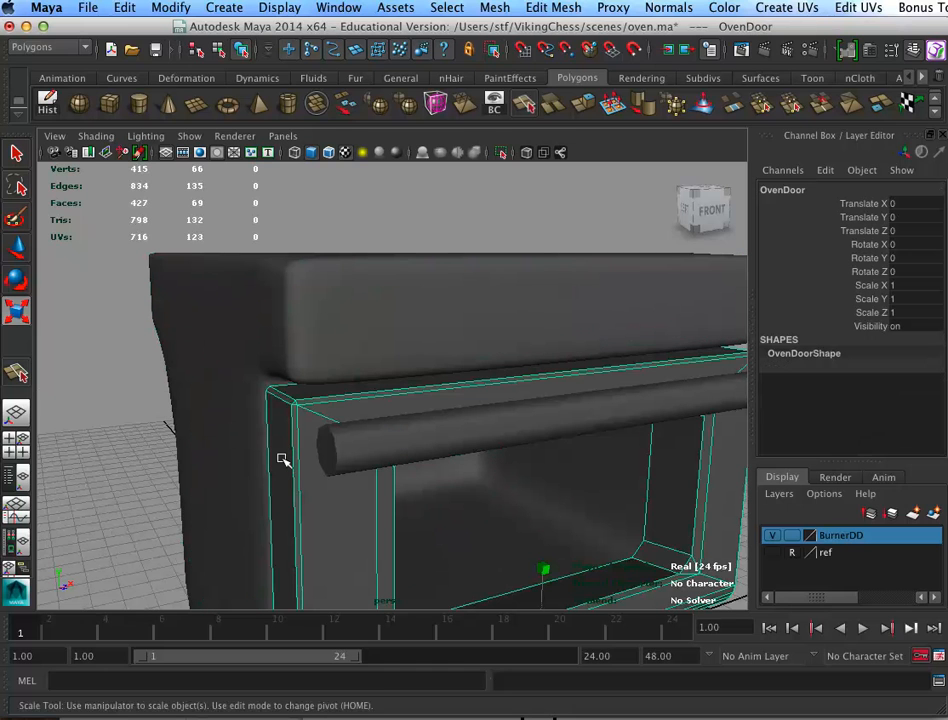
pyautogui.press('3')
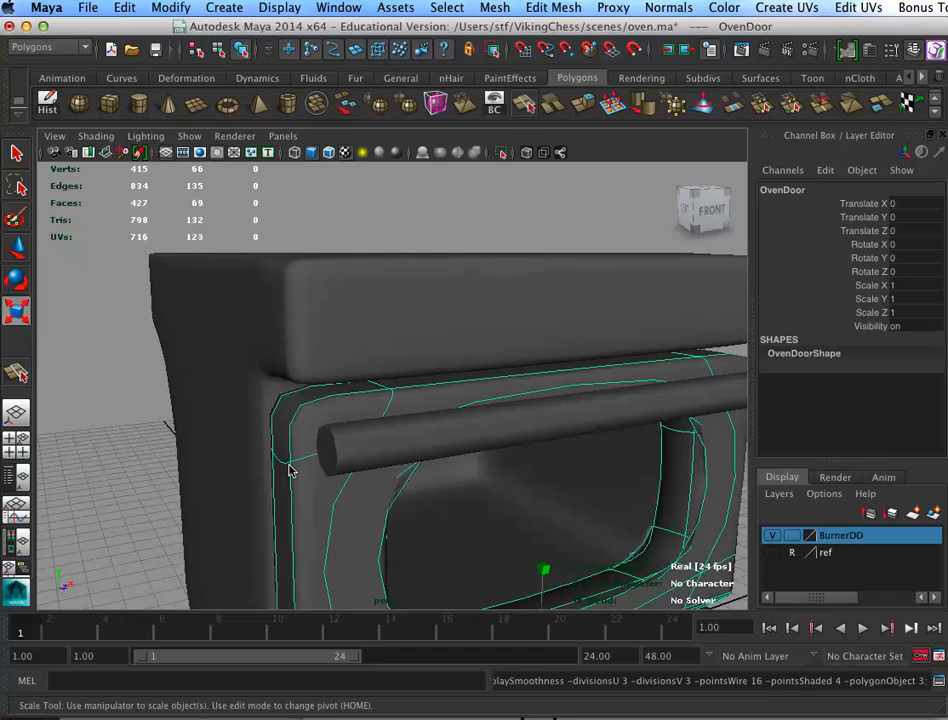
pyautogui.hotkey('ctrl', 'z')
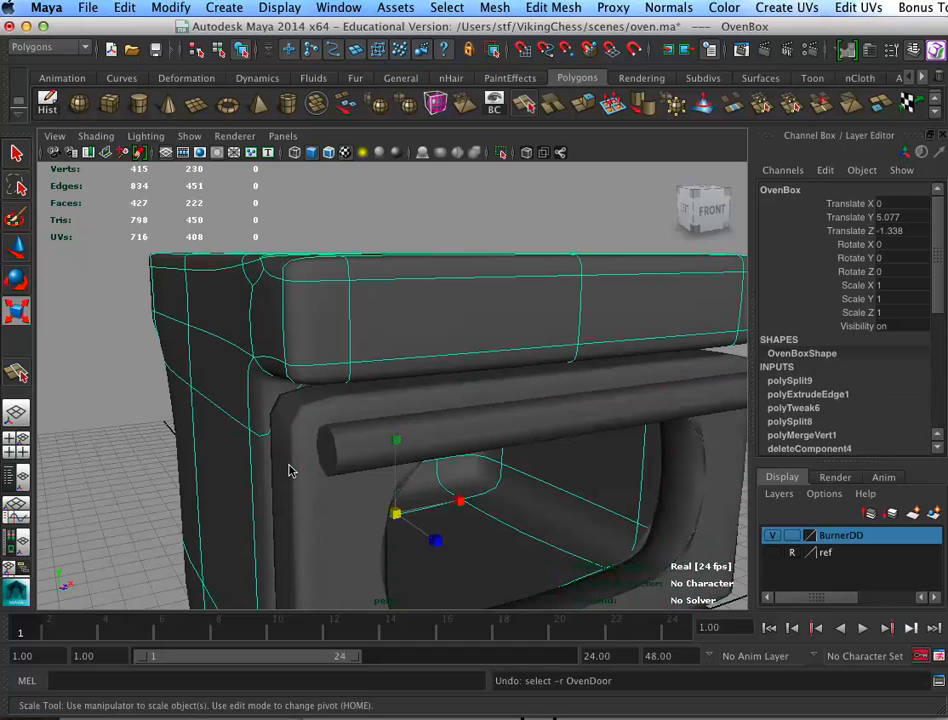
pyautogui.click(315, 519)
pyautogui.press('1')
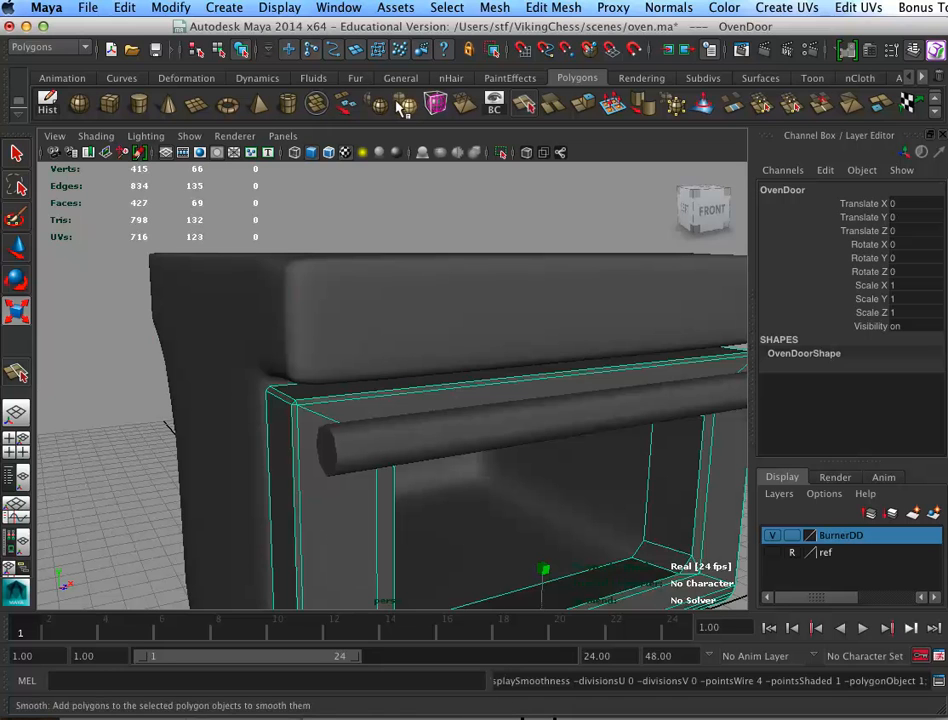
# Smooth the oven door mesh, check the window frame's shape, and undo the smoothing
pyautogui.click(395, 8)
pyautogui.moveTo(495, 8)
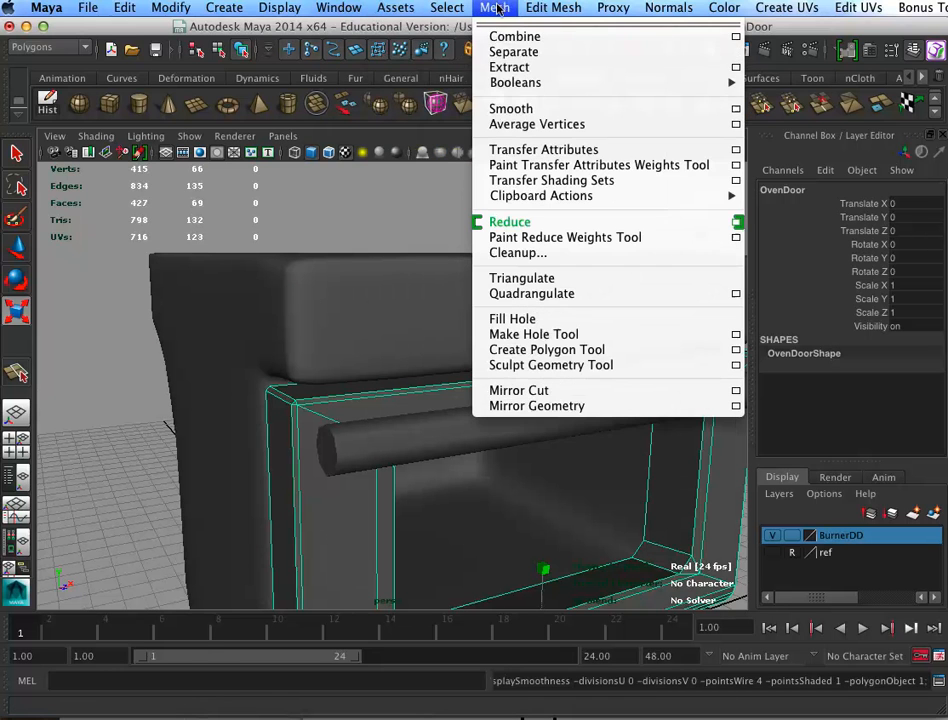
pyautogui.click(542, 108)
pyautogui.keyDown('alt'); pyautogui.moveTo(510, 460); pyautogui.dragTo(562, 461); pyautogui.keyUp('alt')
pyautogui.hotkey('ctrl', 'z')
# Turn off hard-edge preservation in the Smooth options, try smoothing the oven door at division level 1, and undo the smoothing
pyautogui.click(494, 7)
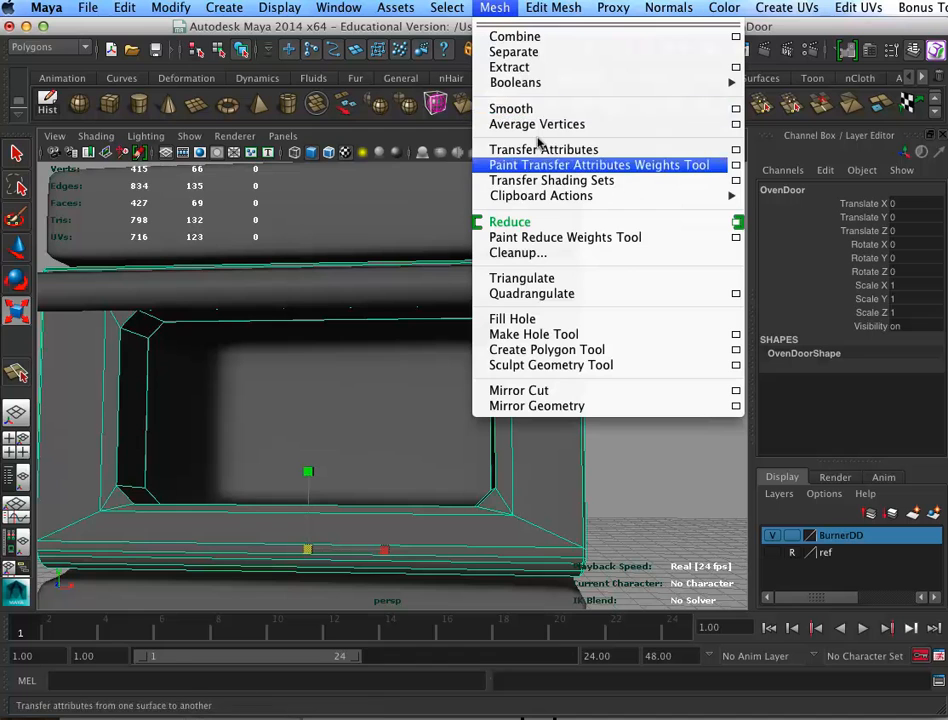
pyautogui.click(735, 108)
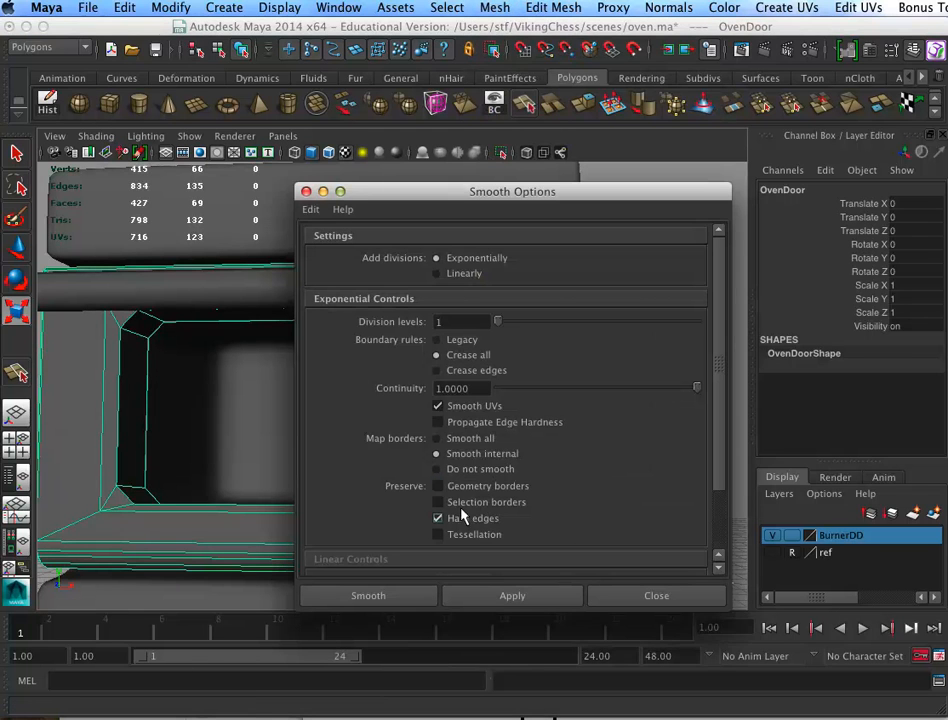
pyautogui.click(489, 597)
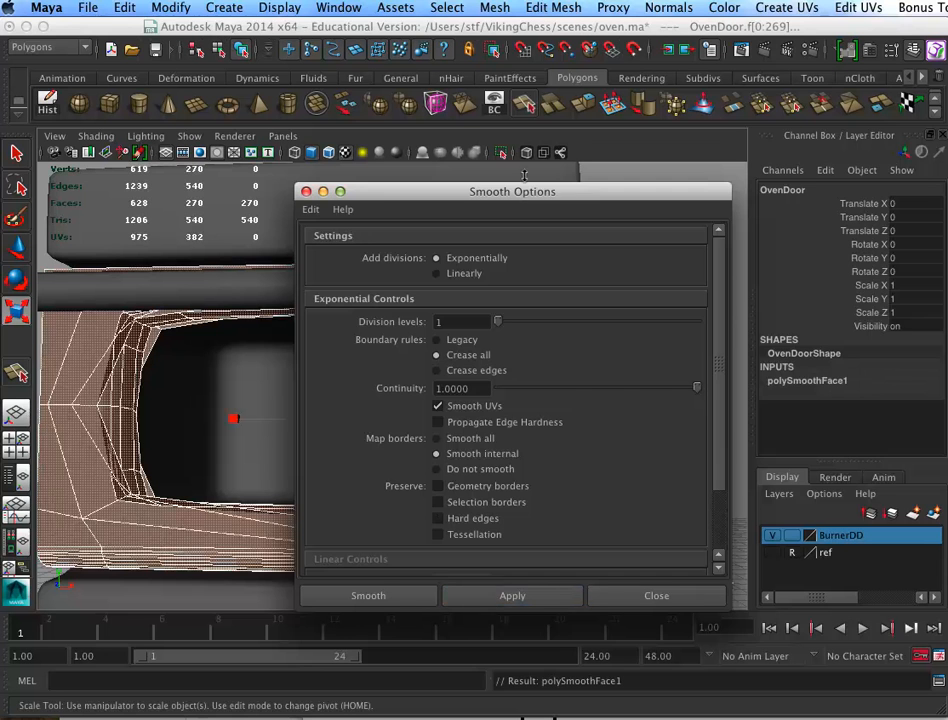
pyautogui.moveTo(524, 176); pyautogui.dragTo(903, 167)
pyautogui.keyDown('alt'); pyautogui.moveTo(534, 471); pyautogui.dragTo(461, 447, button='right'); pyautogui.keyUp('alt')
pyautogui.keyDown('alt'); pyautogui.moveTo(461, 447); pyautogui.dragTo(495, 466, button='middle'); pyautogui.keyUp('alt')
pyautogui.press('z')
pyautogui.moveTo(486, 490)
pyautogui.keyDown('alt'); pyautogui.mouseDown()
pyautogui.moveTo(523, 500)
pyautogui.moveTo(491, 502)
pyautogui.moveTo(475, 487)
pyautogui.mouseUp(); pyautogui.keyUp('alt')
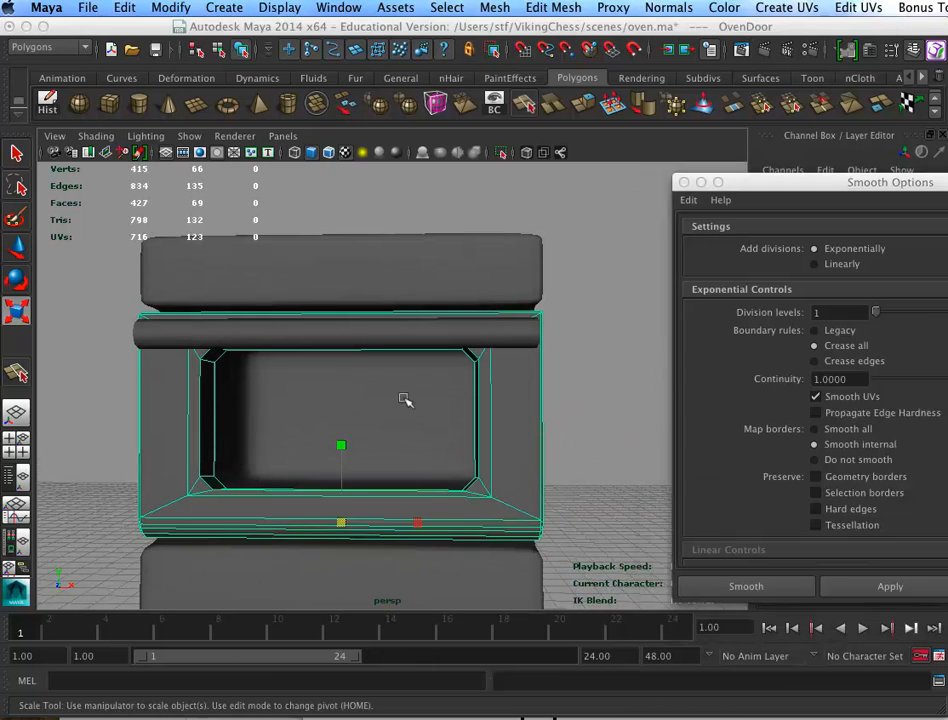
# Cut the oven door's faces from front to back along the centre line in the top view
pyautogui.press('space')
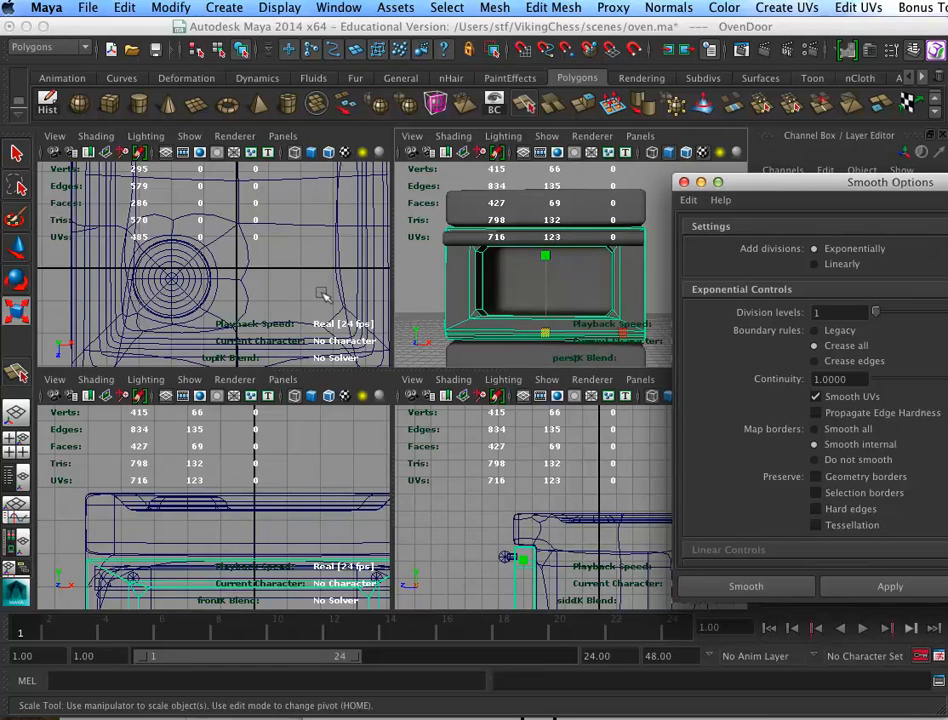
pyautogui.press('space')
pyautogui.keyDown('alt'); pyautogui.moveTo(398, 482); pyautogui.dragTo(409, 240, button='middle'); pyautogui.keyUp('alt')
pyautogui.keyDown('alt'); pyautogui.moveTo(486, 383); pyautogui.dragTo(522, 393, button='right'); pyautogui.keyUp('alt')
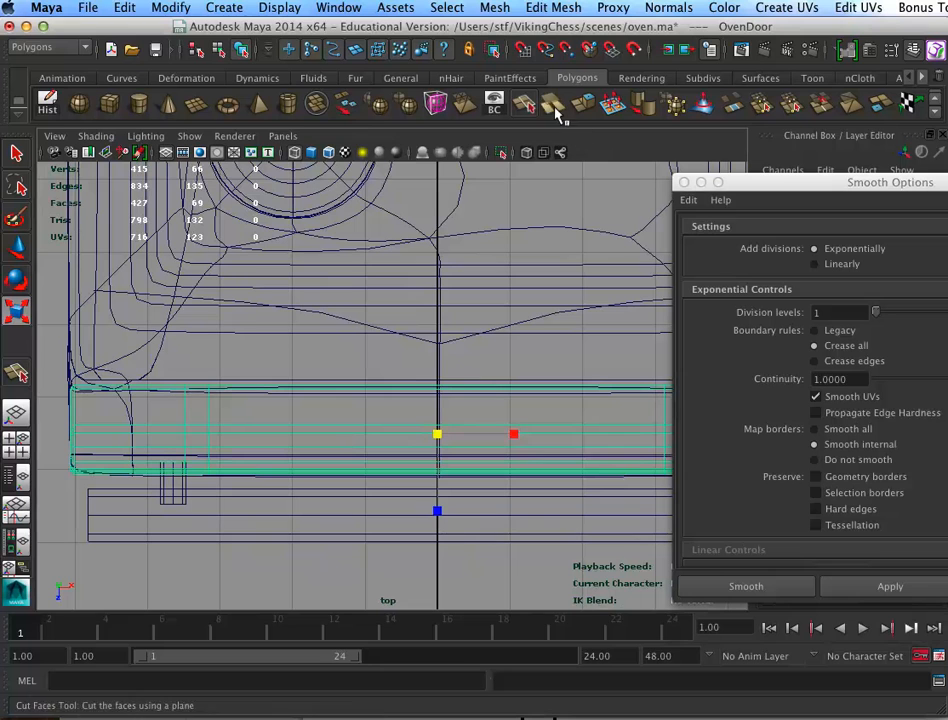
pyautogui.press('y')
pyautogui.moveTo(450, 346); pyautogui.dragTo(434, 434)
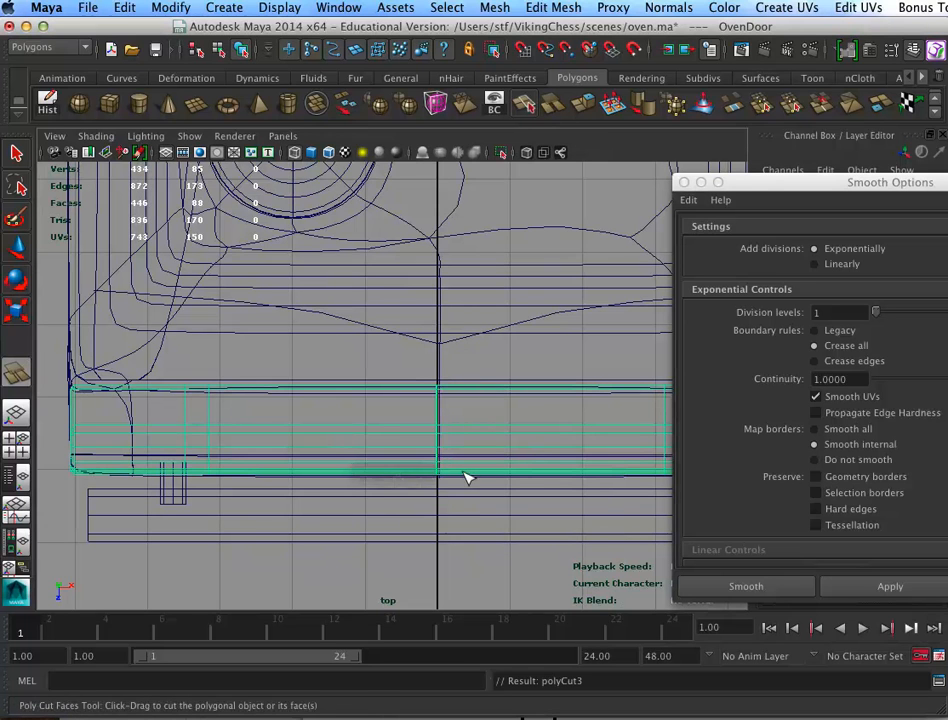
pyautogui.keyDown('alt'); pyautogui.moveTo(471, 474); pyautogui.dragTo(464, 517, button='middle'); pyautogui.keyUp('alt')
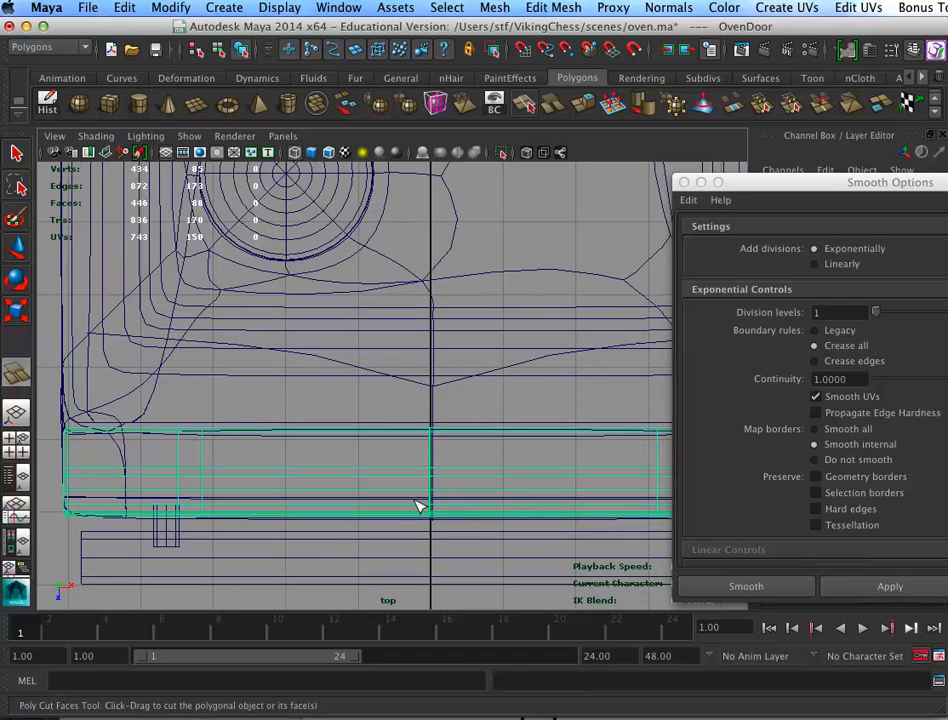
# Reselect the oven door in the front view and cut its faces horizontally across the middle of the window opening
pyautogui.press('q')
pyautogui.keyDown('shift'); pyautogui.click(424, 464); pyautogui.keyUp('shift')
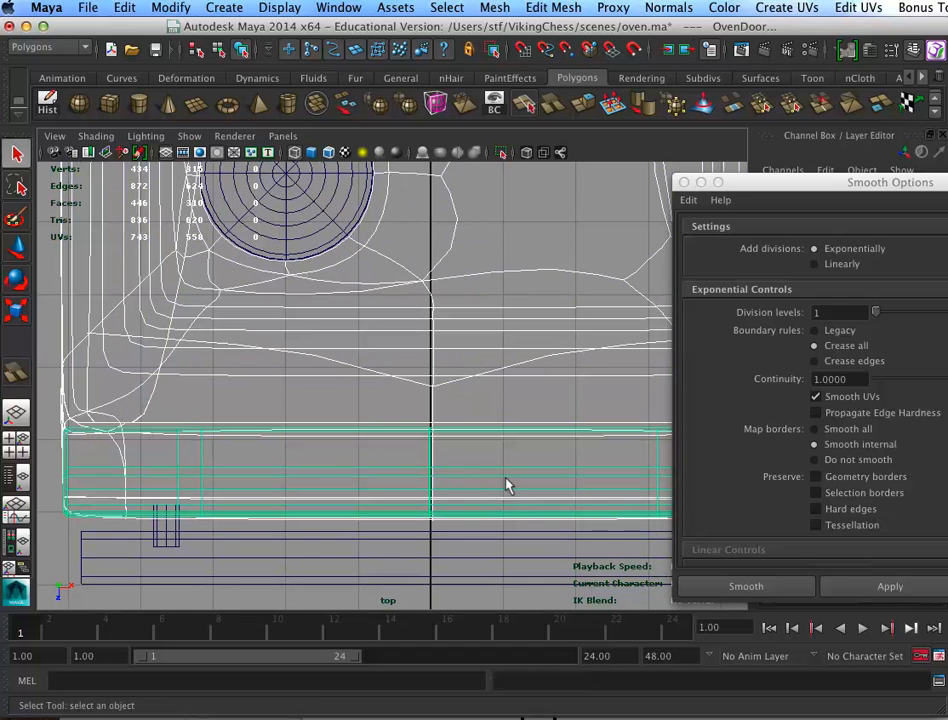
pyautogui.press('space')
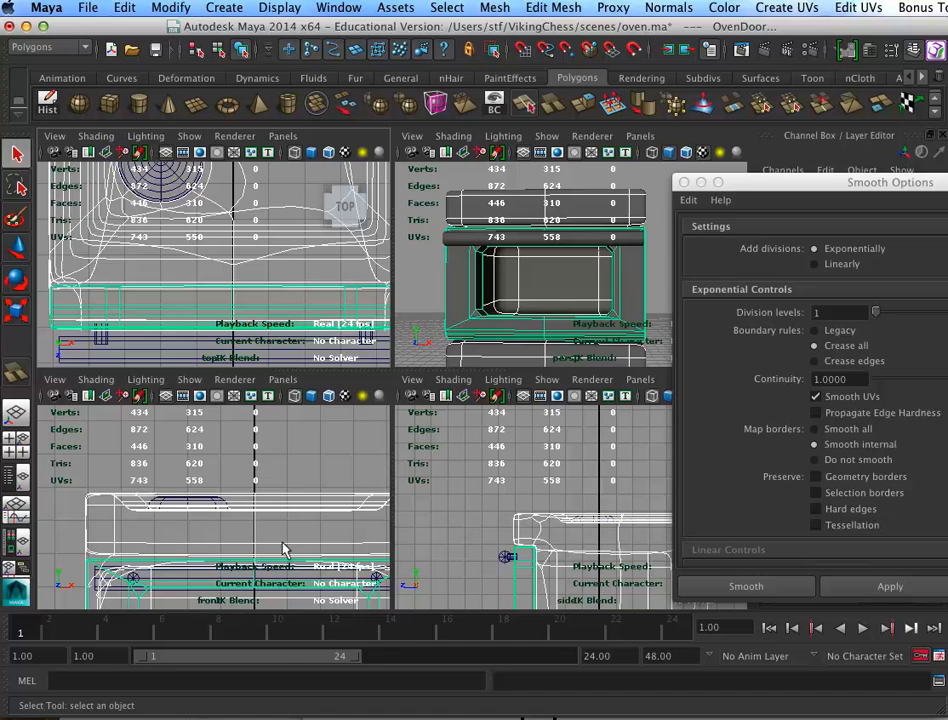
pyautogui.press('space')
pyautogui.keyDown('shift'); pyautogui.click(330, 527); pyautogui.keyUp('shift')
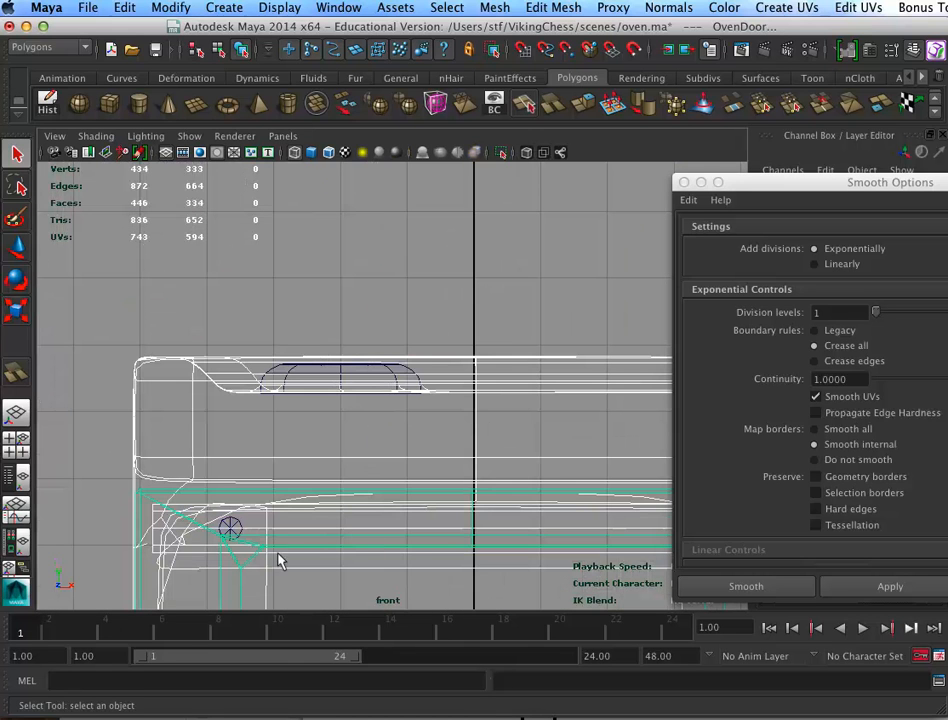
pyautogui.click(406, 550)
pyautogui.keyDown('alt'); pyautogui.moveTo(470, 470); pyautogui.dragTo(463, 295, button='middle'); pyautogui.keyUp('alt')
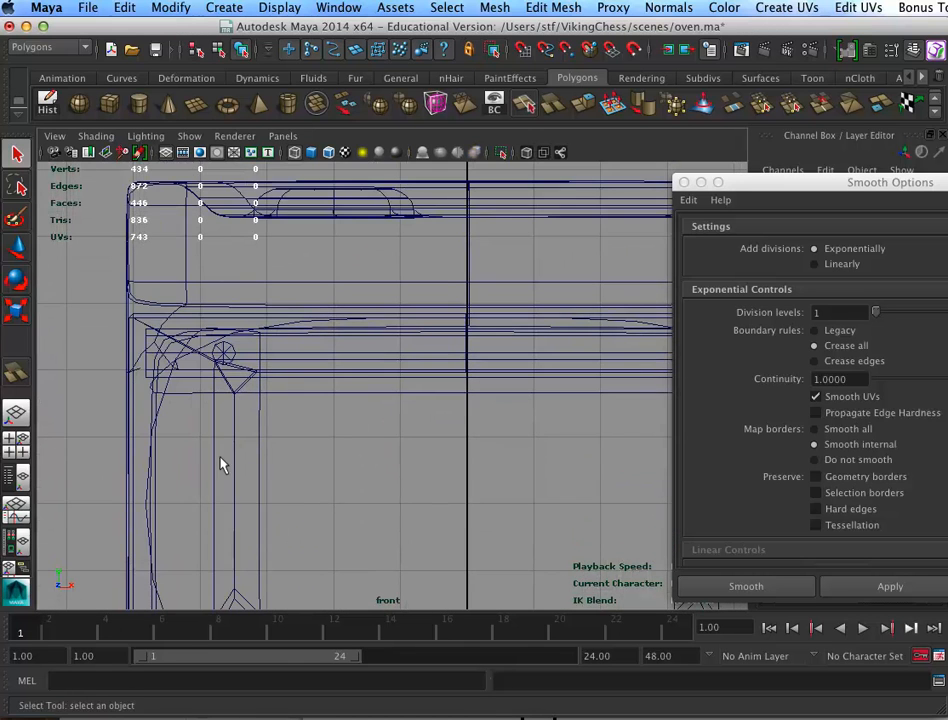
pyautogui.click(218, 457)
pyautogui.press('f')
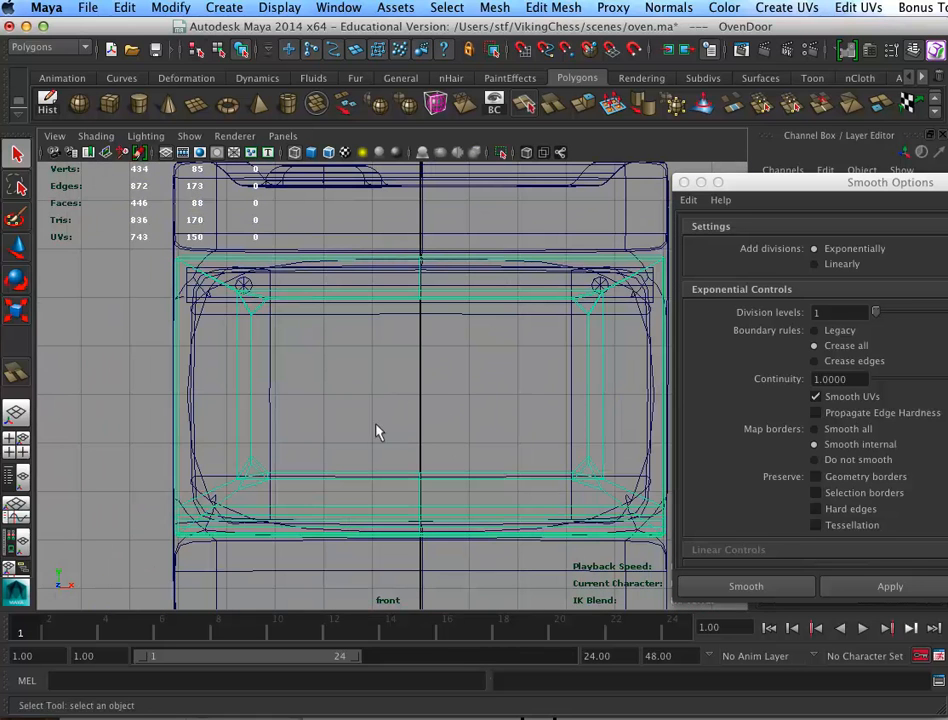
pyautogui.press('t')
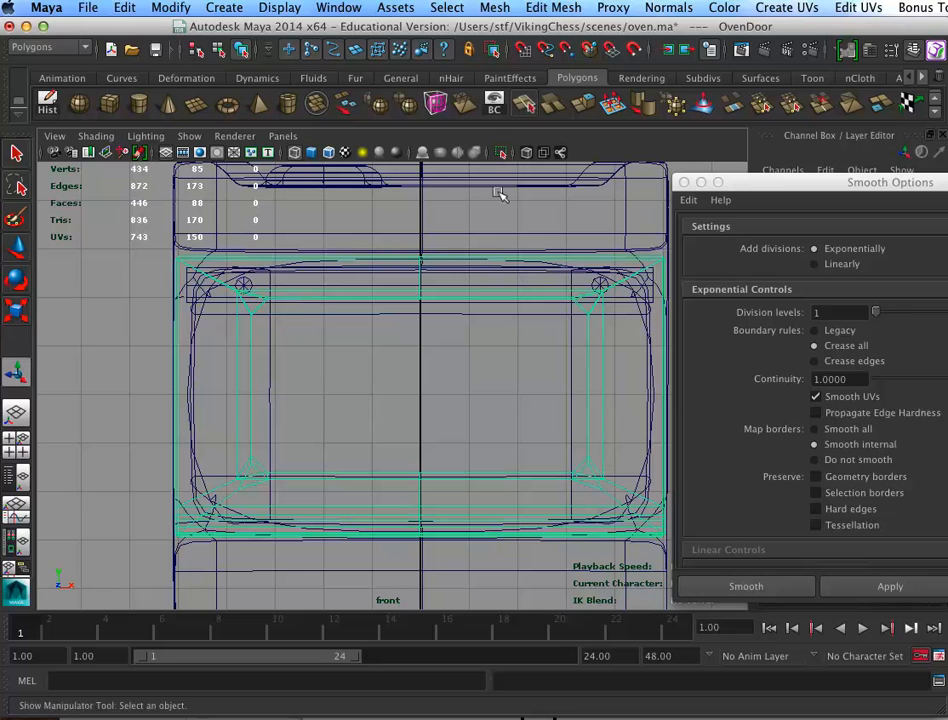
pyautogui.click(550, 106)
pyautogui.moveTo(173, 370); pyautogui.dragTo(599, 377)
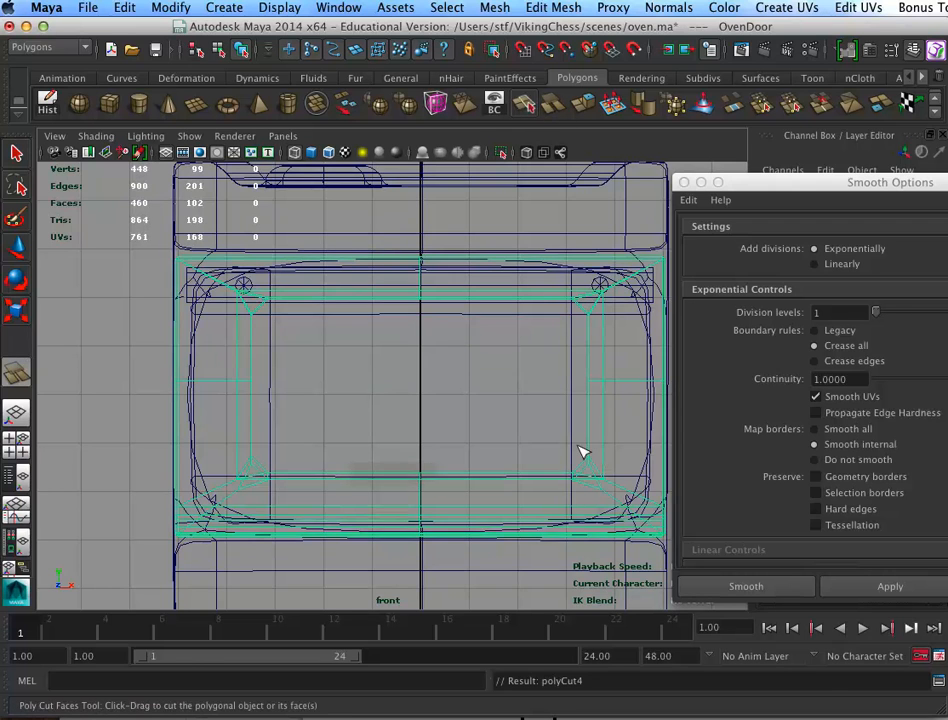
# Smooth the newly cut oven door, check its lower right corner in perspective, and undo the smoothing
pyautogui.press('space')
pyautogui.press('space')
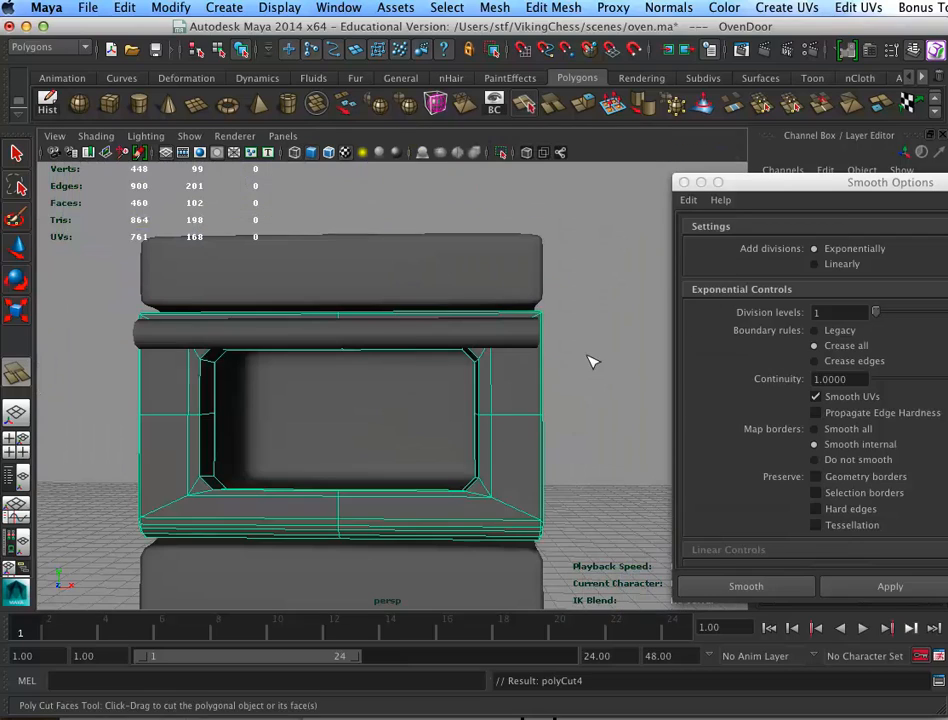
pyautogui.click(862, 583)
pyautogui.keyDown('alt'); pyautogui.moveTo(519, 509); pyautogui.dragTo(492, 502); pyautogui.keyUp('alt')
pyautogui.keyDown('alt'); pyautogui.moveTo(525, 506); pyautogui.dragTo(725, 530, button='right'); pyautogui.keyUp('alt')
pyautogui.keyDown('alt'); pyautogui.moveTo(571, 529); pyautogui.dragTo(482, 444, button='middle'); pyautogui.keyUp('alt')
pyautogui.hotkey('ctrl', 'z')
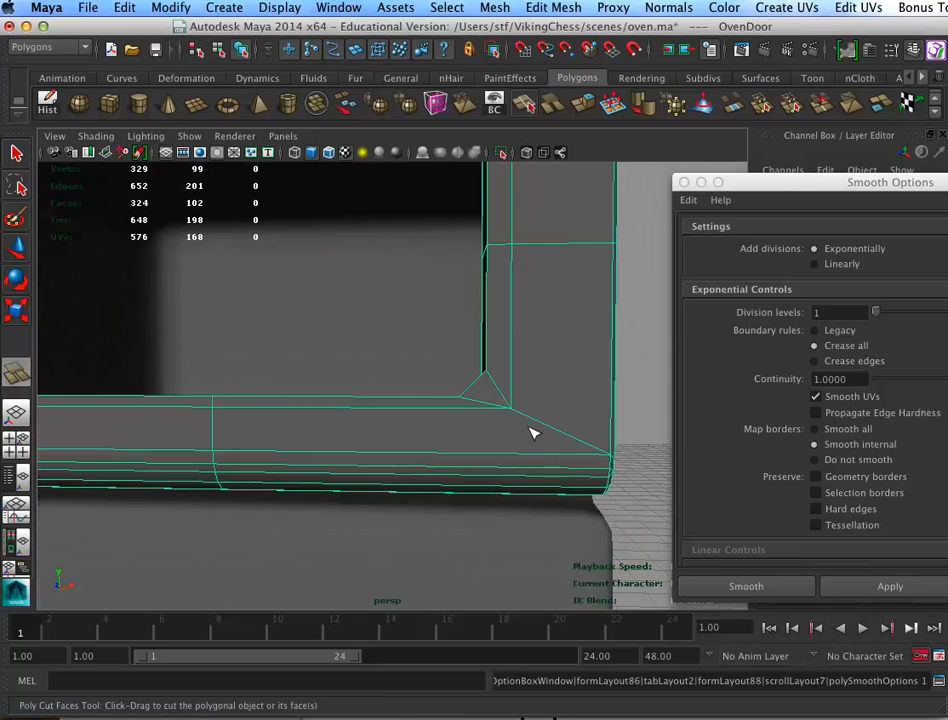
# Delete the run of edges that includes the upper diagonal at the lower right inner corner of the door's window frame
pyautogui.keyDown('alt'); pyautogui.moveTo(529, 415); pyautogui.dragTo(665, 450, button='right'); pyautogui.keyUp('alt')
pyautogui.keyDown('alt'); pyautogui.moveTo(605, 483); pyautogui.dragTo(509, 456, button='middle'); pyautogui.keyUp('alt')
pyautogui.keyDown('alt'); pyautogui.moveTo(509, 456); pyautogui.dragTo(459, 452, button='right'); pyautogui.keyUp('alt')
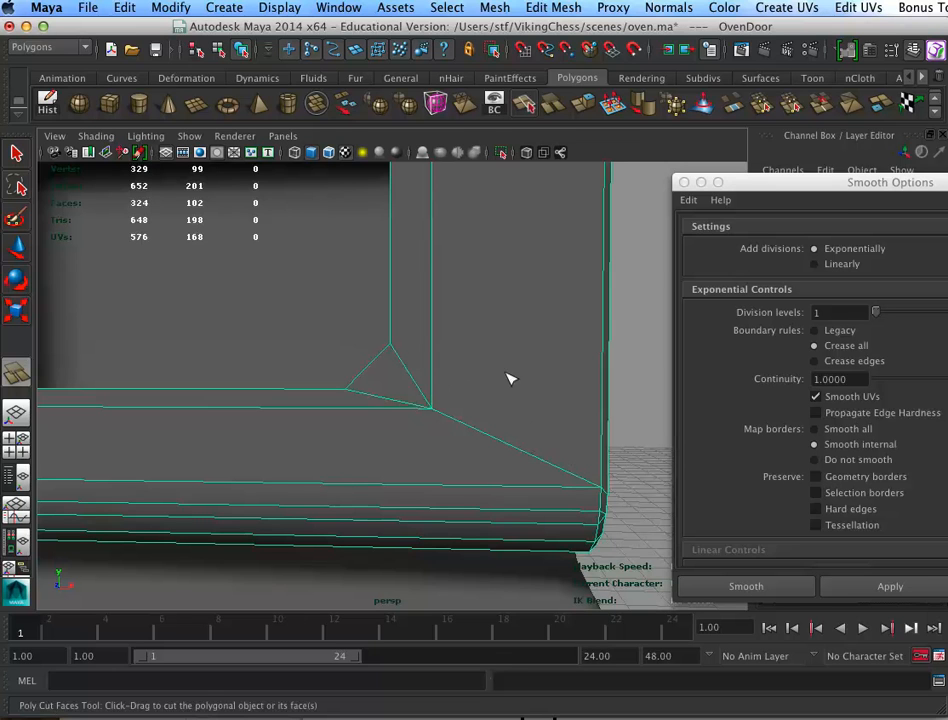
pyautogui.moveTo(408, 370); pyautogui.dragTo(409, 322, button='right')
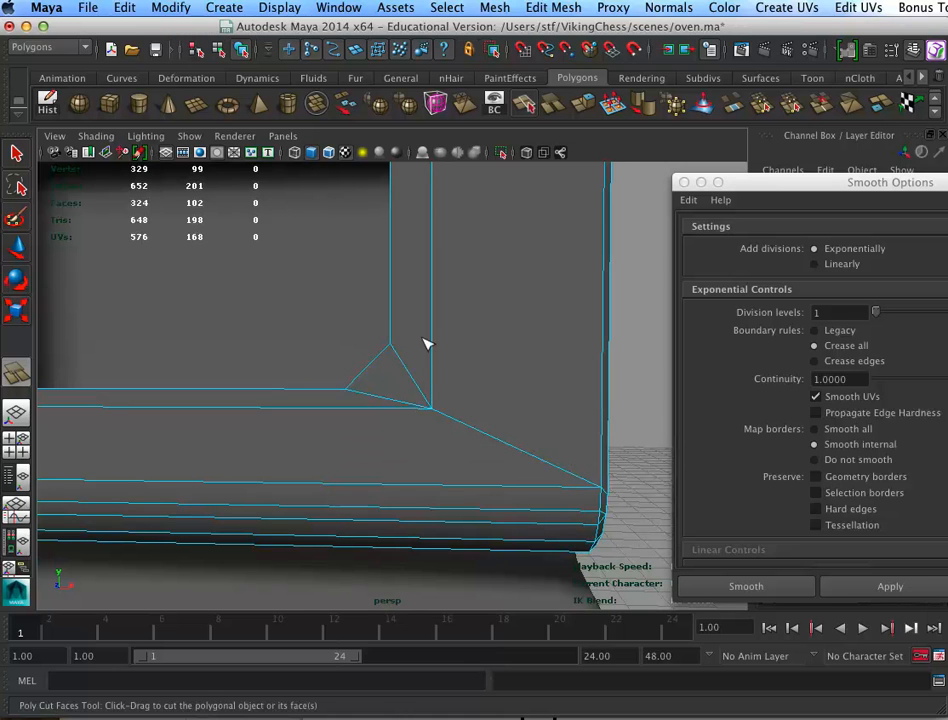
pyautogui.press('w')
pyautogui.click(430, 370)
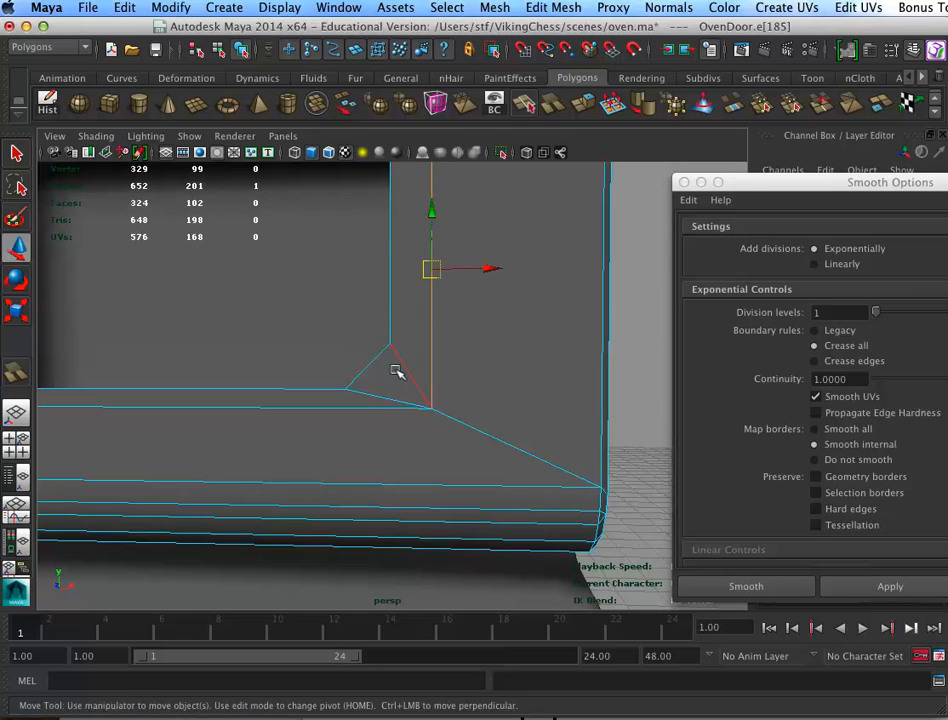
pyautogui.click(389, 351)
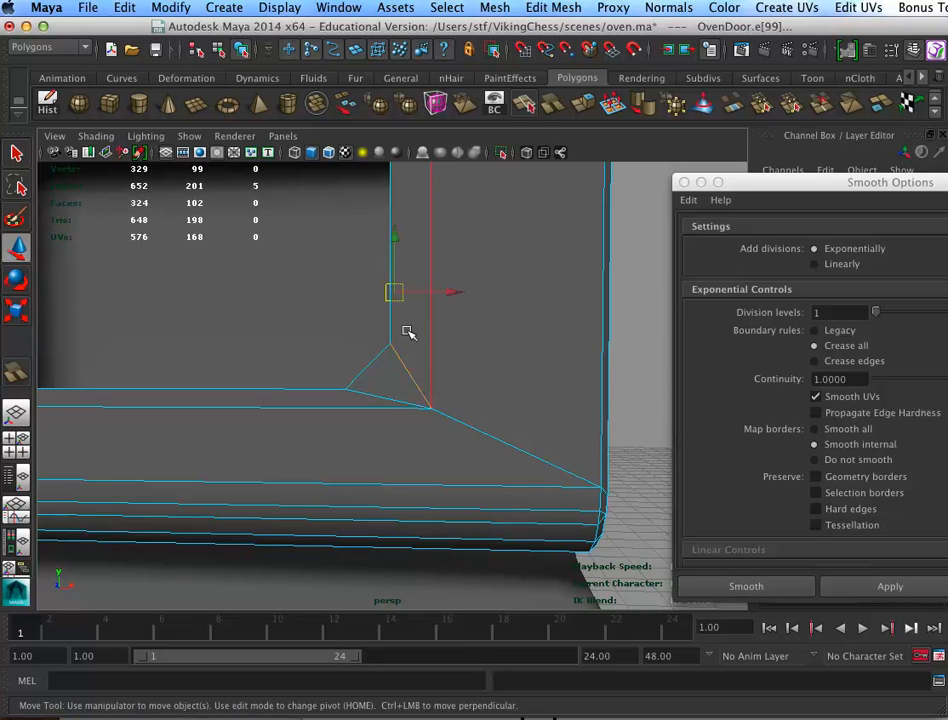
pyautogui.press('Delete')
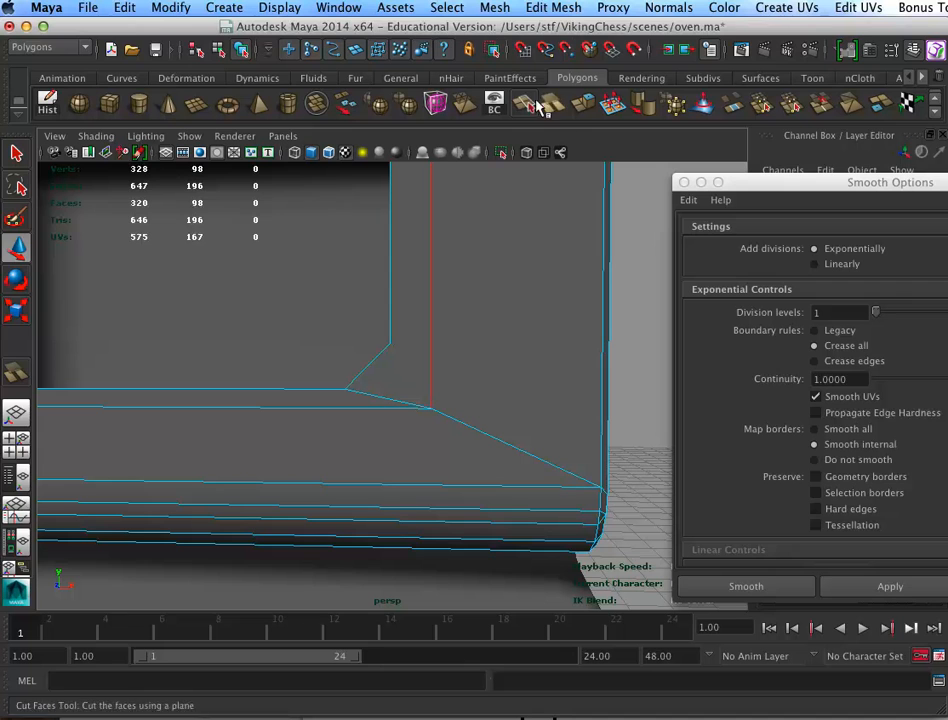
# Split the door's faces from the window's lower right inner corner across the frame edge to the door's outer corner
pyautogui.click(523, 103)
pyautogui.click(391, 325)
pyautogui.moveTo(405, 321); pyautogui.dragTo(408, 317)
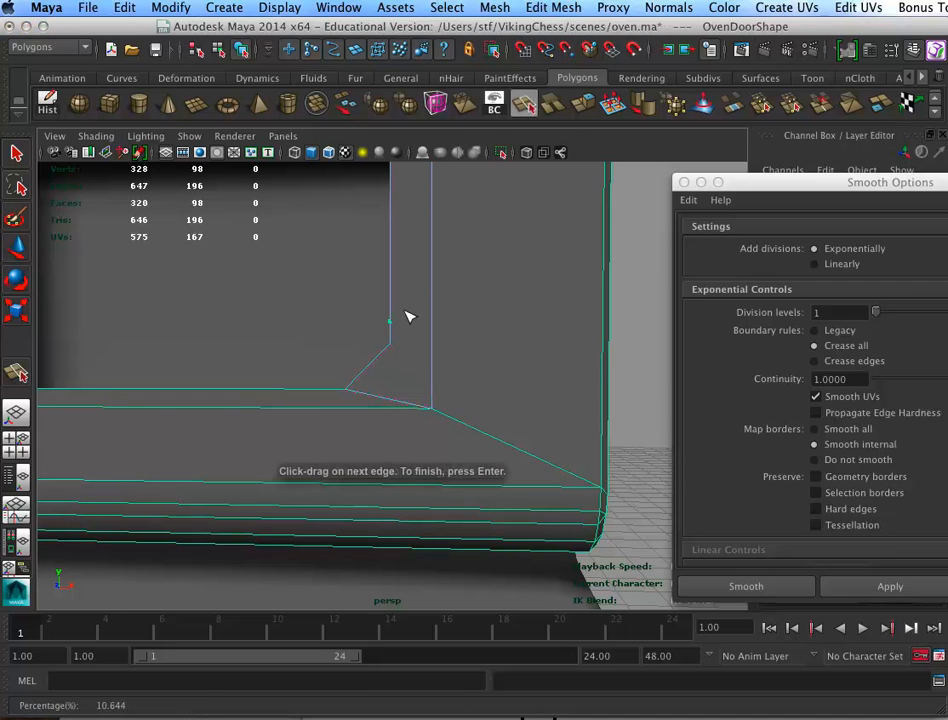
pyautogui.press('Return')
pyautogui.press('y')
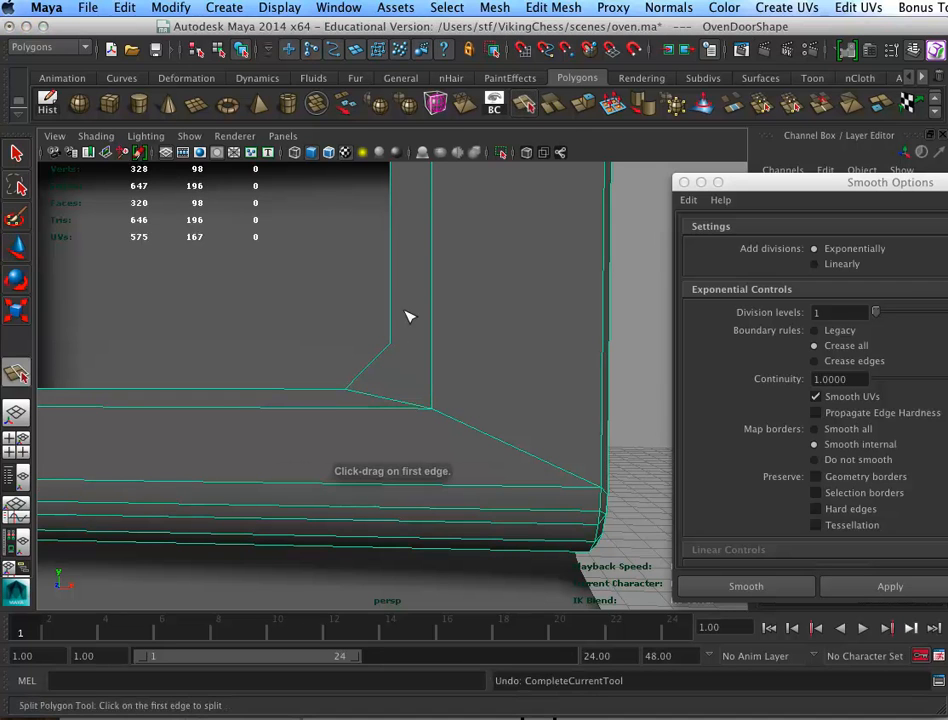
pyautogui.moveTo(404, 334); pyautogui.dragTo(407, 330)
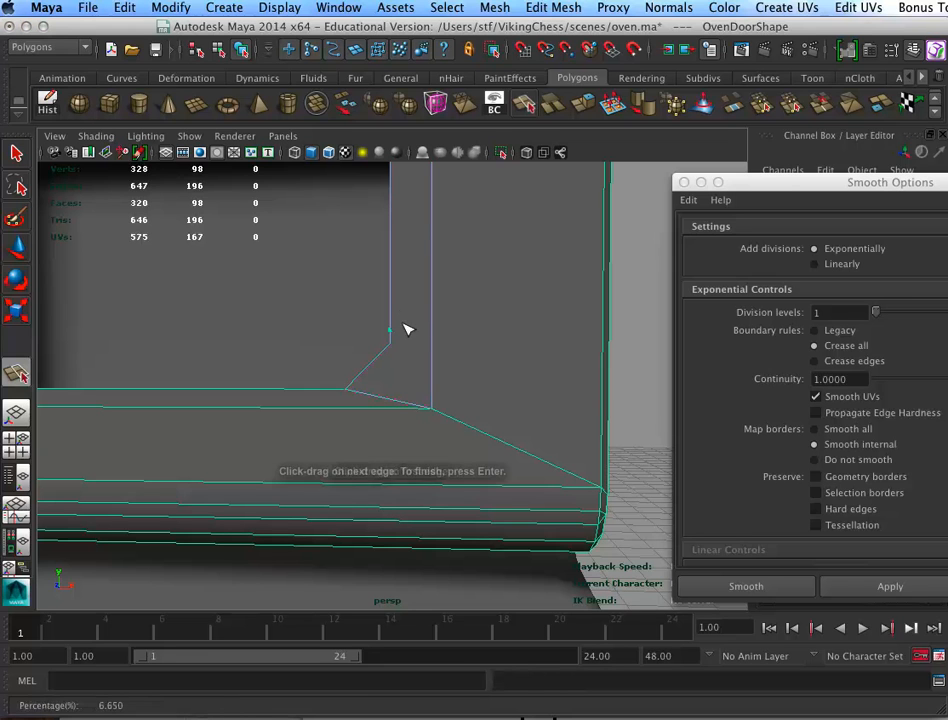
pyautogui.press('Return')
pyautogui.hotkey('ctrl', 'z')
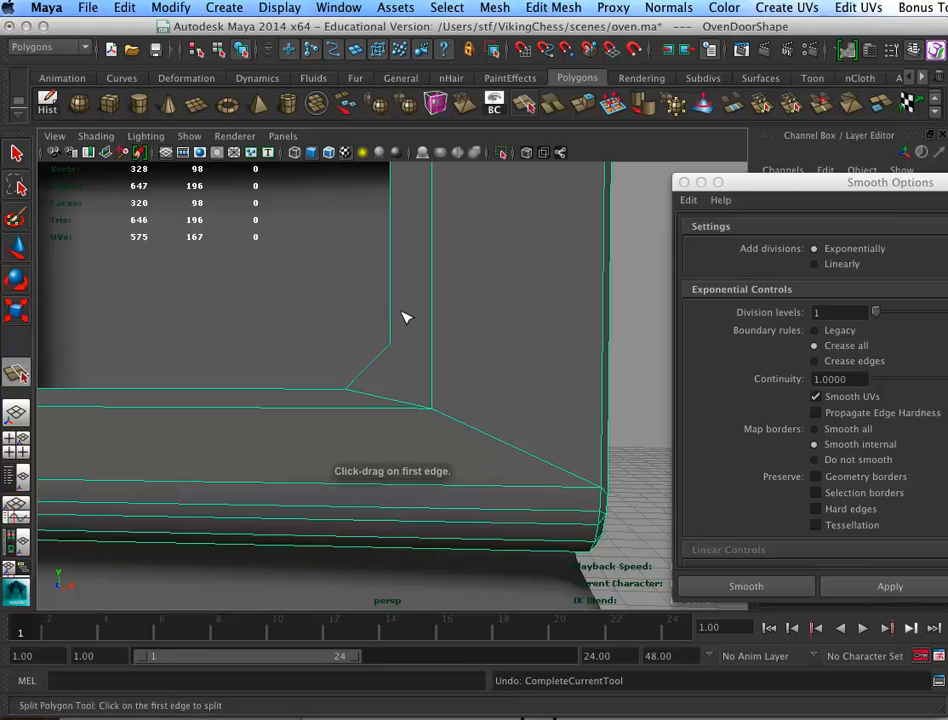
pyautogui.moveTo(405, 336); pyautogui.dragTo(431, 377)
pyautogui.click(595, 446)
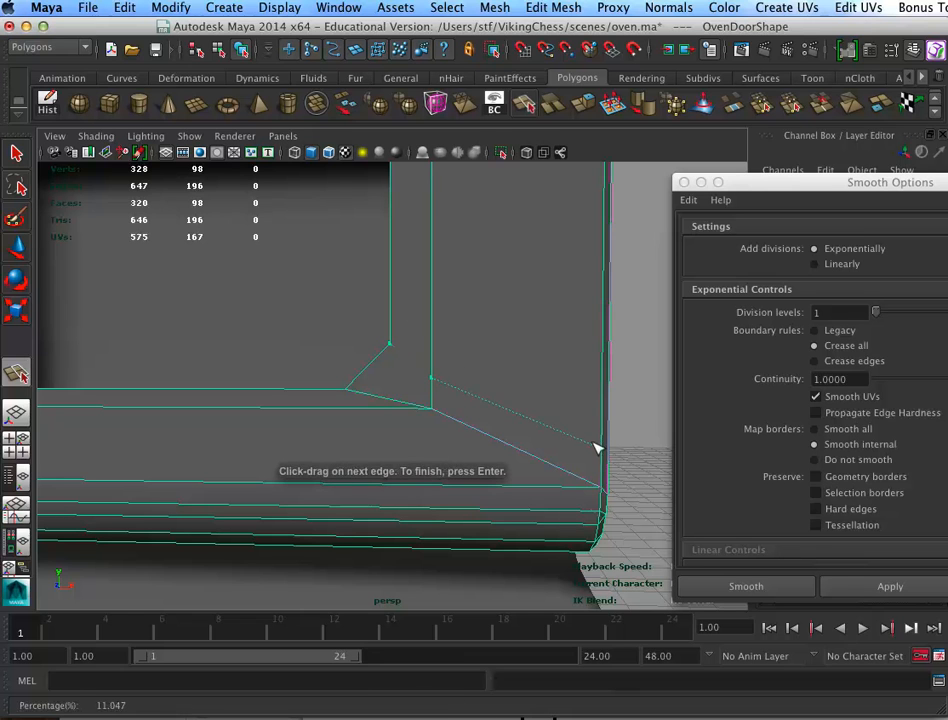
pyautogui.press('Return')
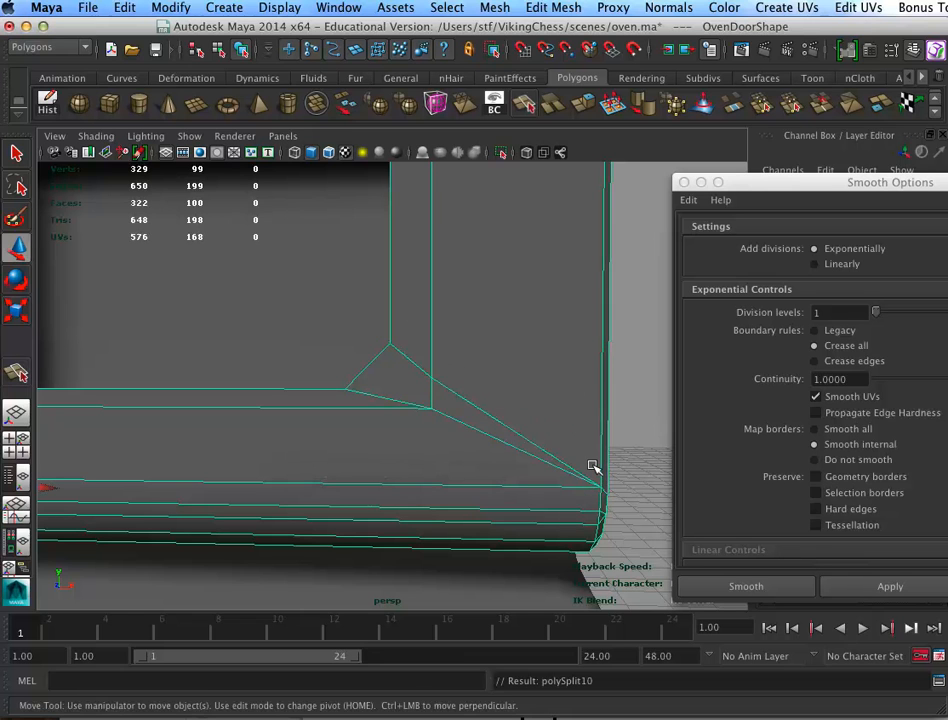
# Move the lower right corner vertex of the window frame slightly to the left
pyautogui.click(431, 379)
pyautogui.click(430, 407)
pyautogui.click(447, 405)
pyautogui.moveTo(430, 407); pyautogui.dragTo(411, 399)
pyautogui.click(415, 386)
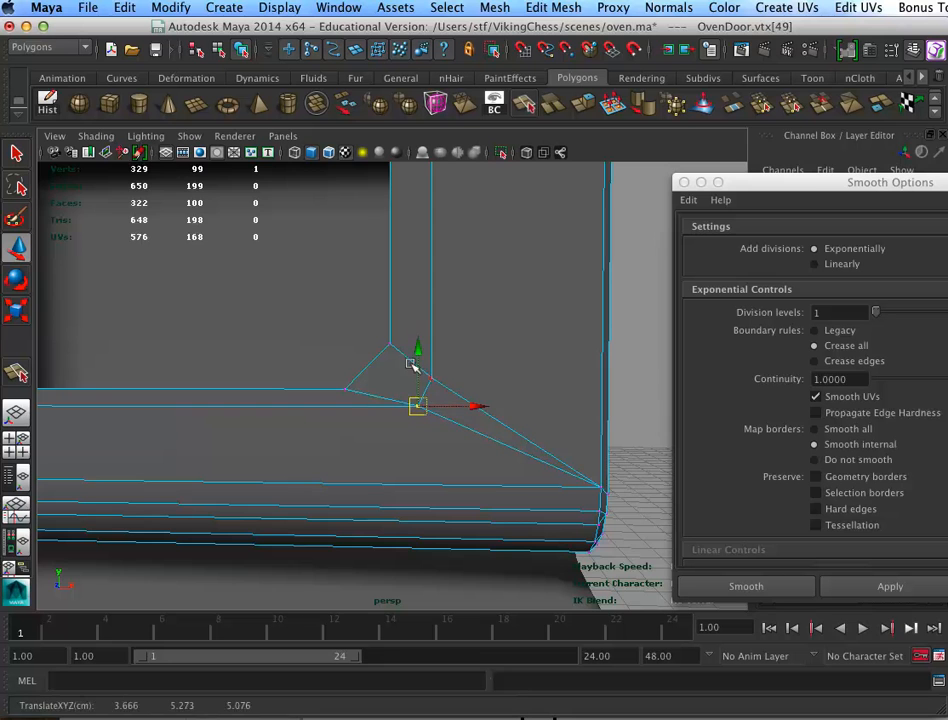
# Return to whole-object selection and examine the oven door's window corners and inner side faces in shaded display
pyautogui.keyDown('alt'); pyautogui.moveTo(535, 427); pyautogui.dragTo(315, 380, button='right'); pyautogui.keyUp('alt')
pyautogui.keyDown('alt'); pyautogui.moveTo(285, 362); pyautogui.dragTo(533, 398, button='middle'); pyautogui.keyUp('alt')
pyautogui.keyDown('alt'); pyautogui.moveTo(390, 420); pyautogui.dragTo(476, 434, button='right'); pyautogui.keyUp('alt')
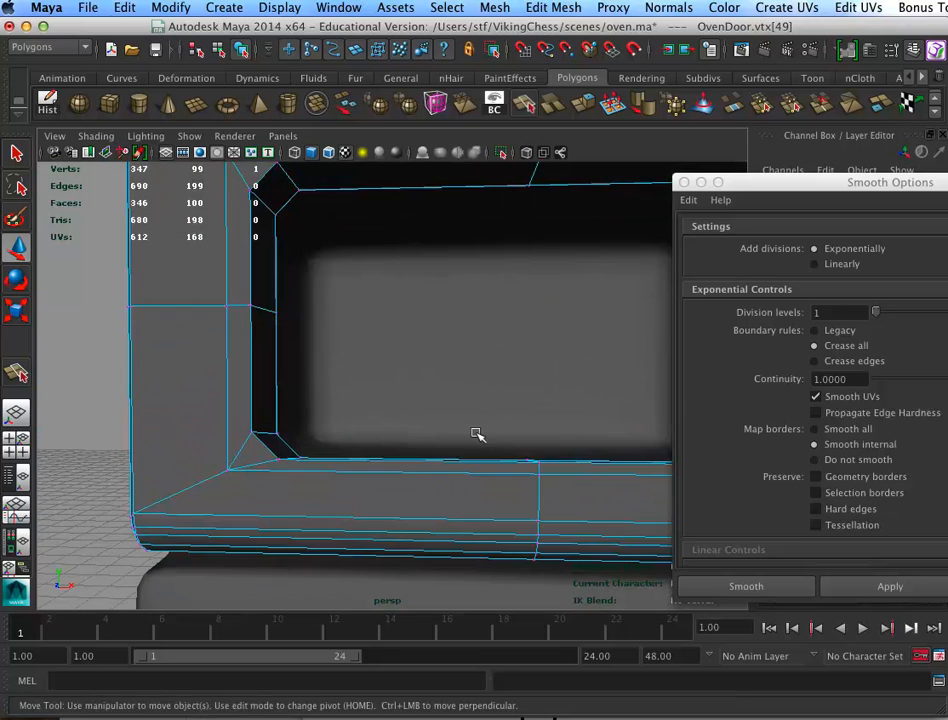
pyautogui.keyDown('alt'); pyautogui.moveTo(575, 431); pyautogui.dragTo(345, 429, button='middle'); pyautogui.keyUp('alt')
pyautogui.keyDown('alt'); pyautogui.moveTo(346, 428); pyautogui.dragTo(268, 438, button='right'); pyautogui.keyUp('alt')
pyautogui.click(432, 535)
pyautogui.click(513, 436)
pyautogui.moveTo(553, 452)
pyautogui.keyDown('alt'); pyautogui.mouseDown()
pyautogui.moveTo(609, 461)
pyautogui.moveTo(606, 448)
pyautogui.mouseUp(); pyautogui.keyUp('alt')
pyautogui.keyDown('alt'); pyautogui.moveTo(606, 448); pyautogui.dragTo(416, 446, button='middle'); pyautogui.keyUp('alt')
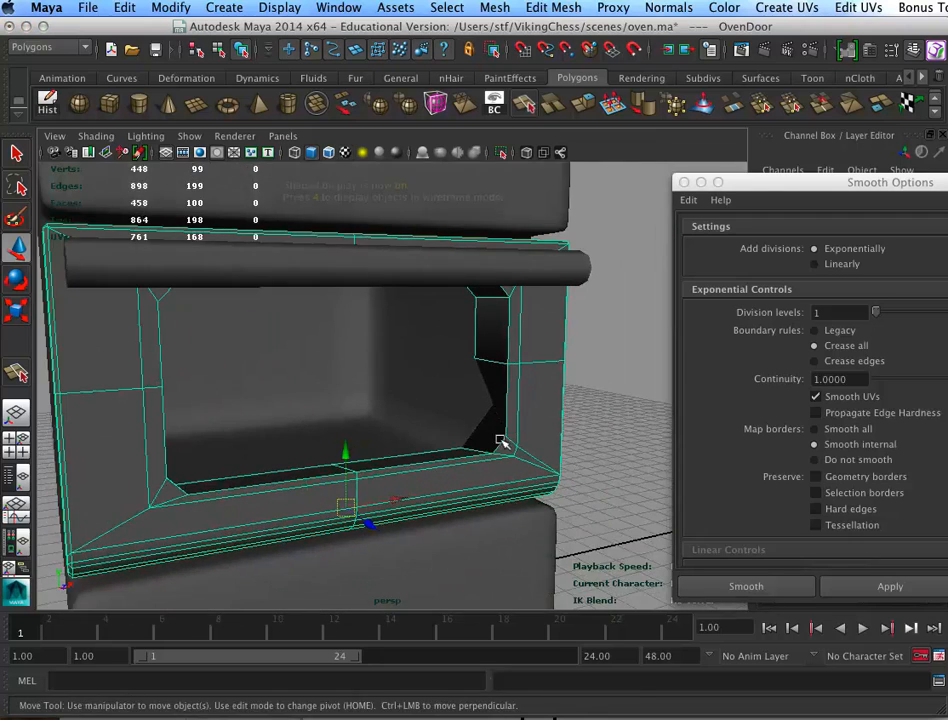
pyautogui.press('5')
pyautogui.keyDown('alt'); pyautogui.moveTo(542, 446); pyautogui.dragTo(652, 454, button='right'); pyautogui.keyUp('alt')
pyautogui.keyDown('alt'); pyautogui.moveTo(550, 455); pyautogui.dragTo(609, 455); pyautogui.keyUp('alt')
pyautogui.keyDown('alt'); pyautogui.moveTo(609, 455); pyautogui.dragTo(510, 440, button='right'); pyautogui.keyUp('alt')
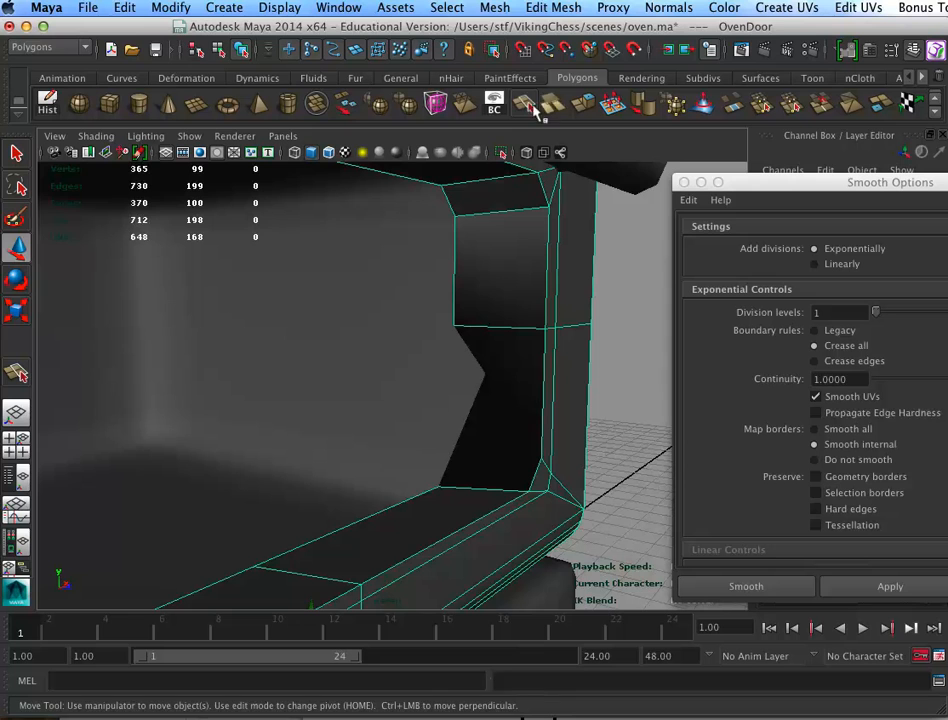
# Try to split the right inner side face of the door's window from its middle rear vertex down to the lower corner
pyautogui.click(530, 106)
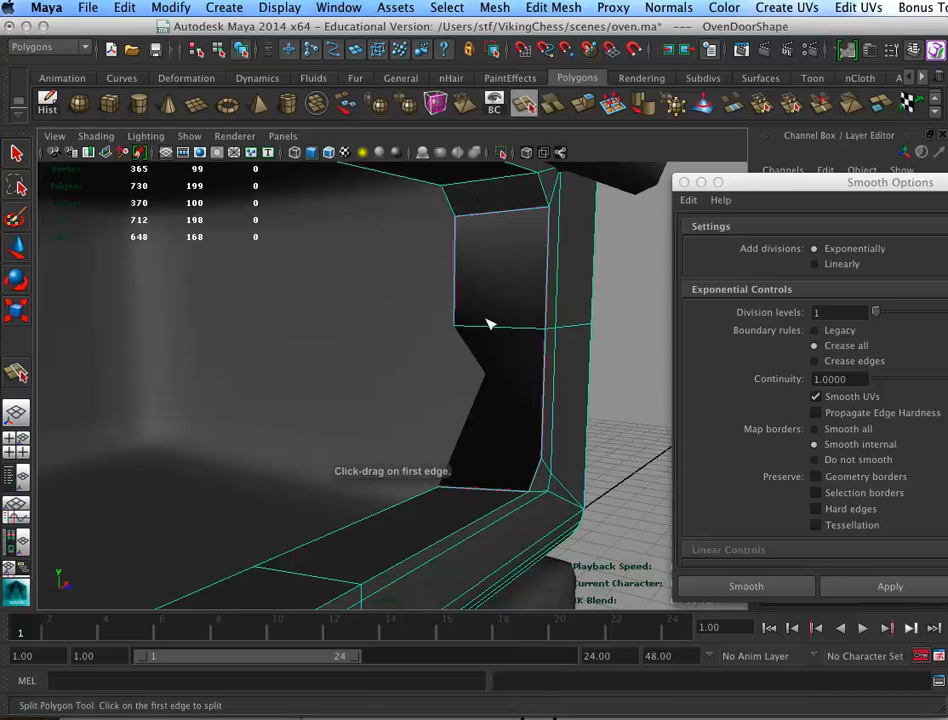
pyautogui.click(502, 469)
pyautogui.moveTo(490, 488); pyautogui.dragTo(367, 475)
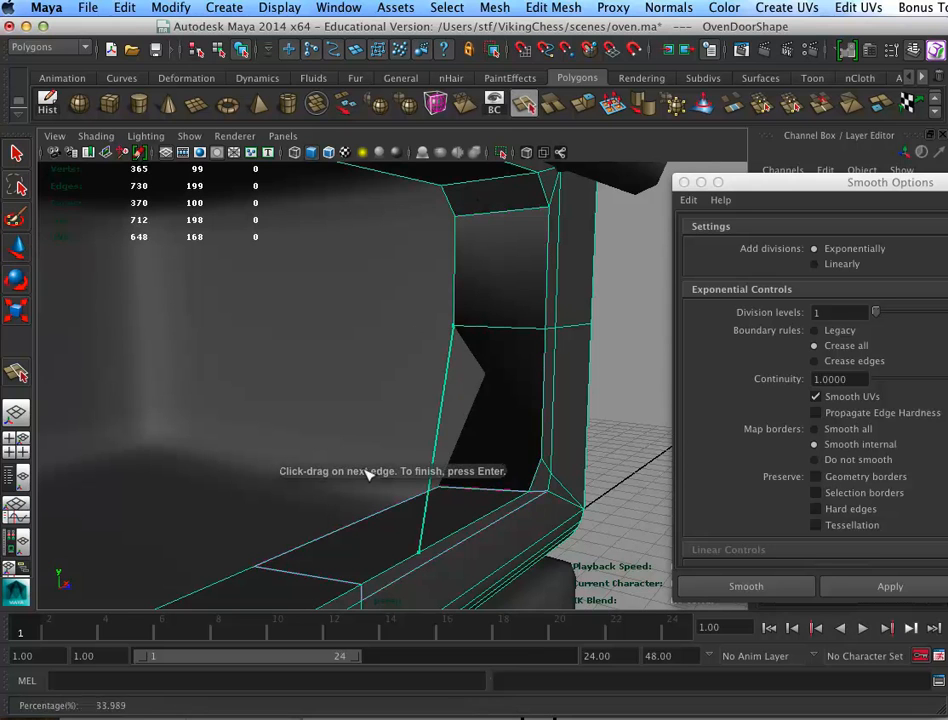
pyautogui.press('Return')
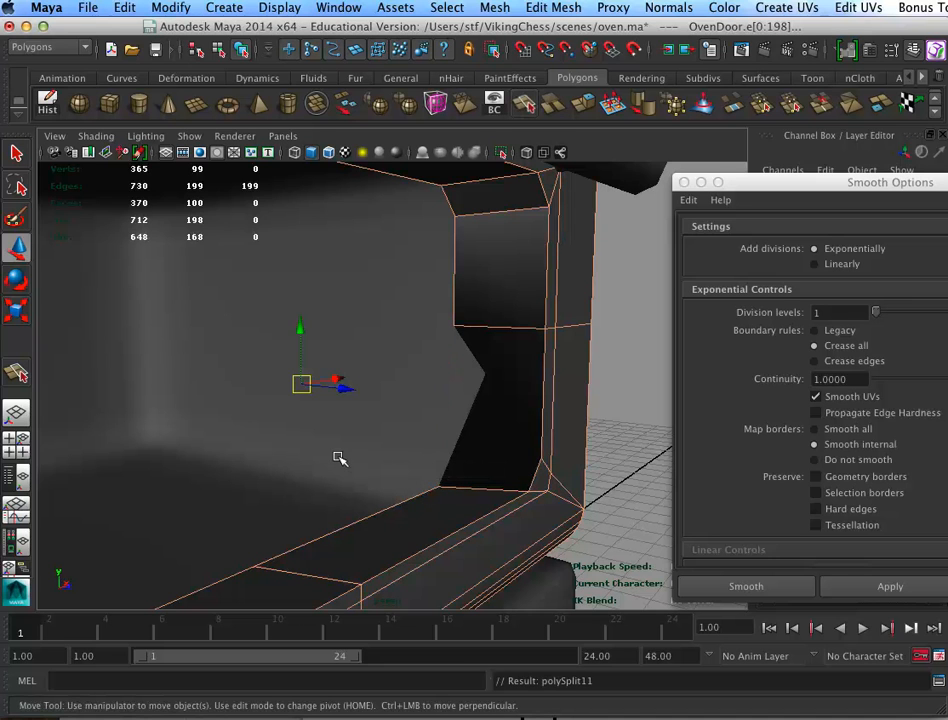
pyautogui.press('z')
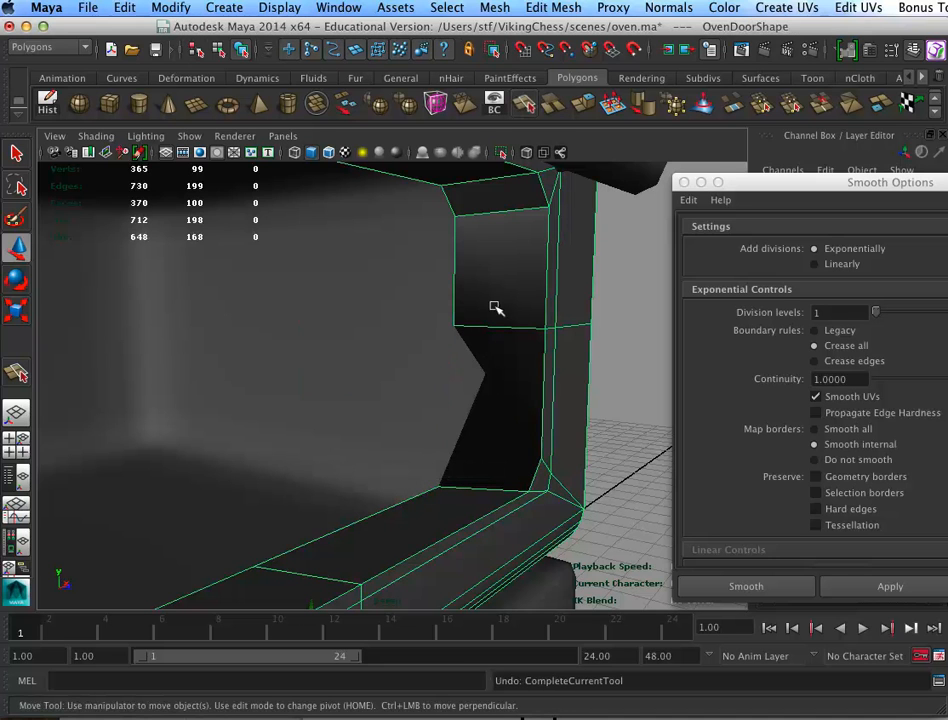
pyautogui.press('y')
pyautogui.click(436, 317)
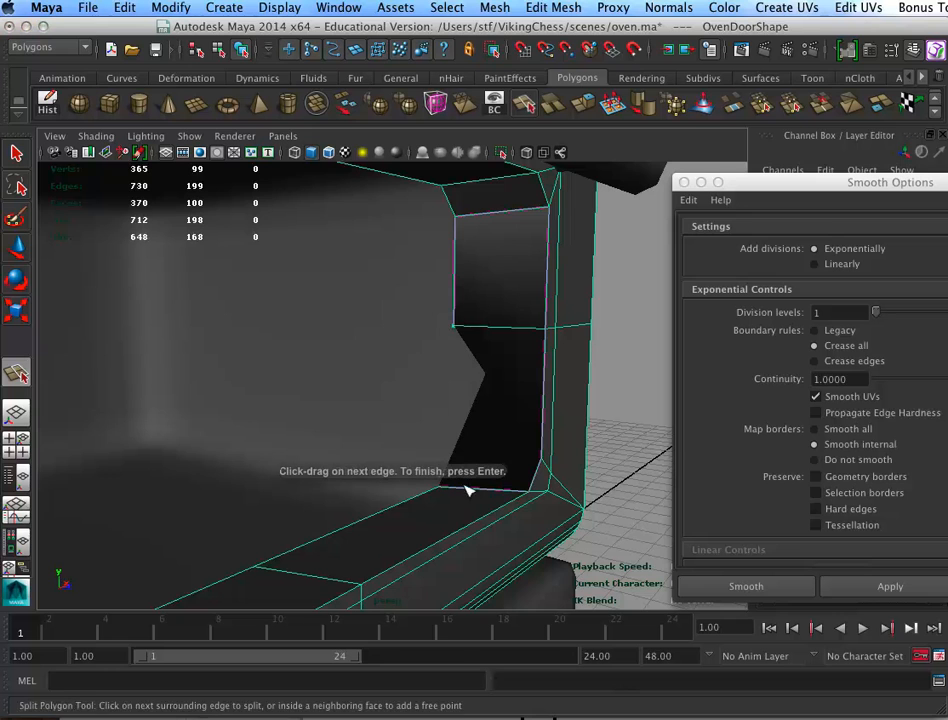
pyautogui.moveTo(480, 485); pyautogui.dragTo(399, 470)
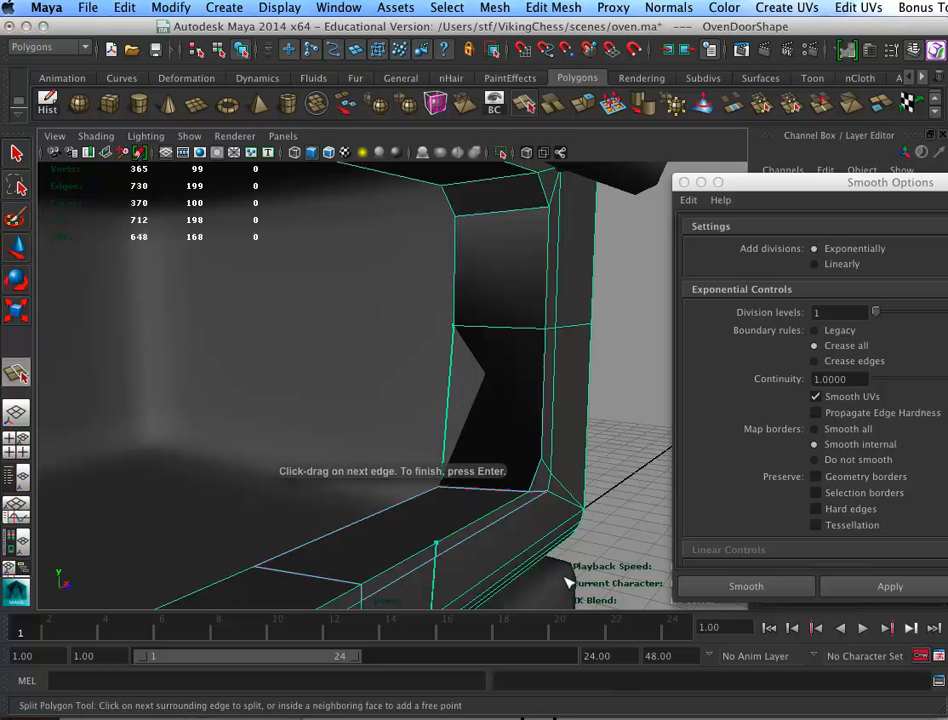
pyautogui.press('Return')
pyautogui.press('z')
# Isolate the oven door in textured shaded display, hiding the other oven parts
pyautogui.keyDown('alt'); pyautogui.moveTo(462, 478); pyautogui.dragTo(531, 457); pyautogui.keyUp('alt')
pyautogui.press('5')
pyautogui.press('6')
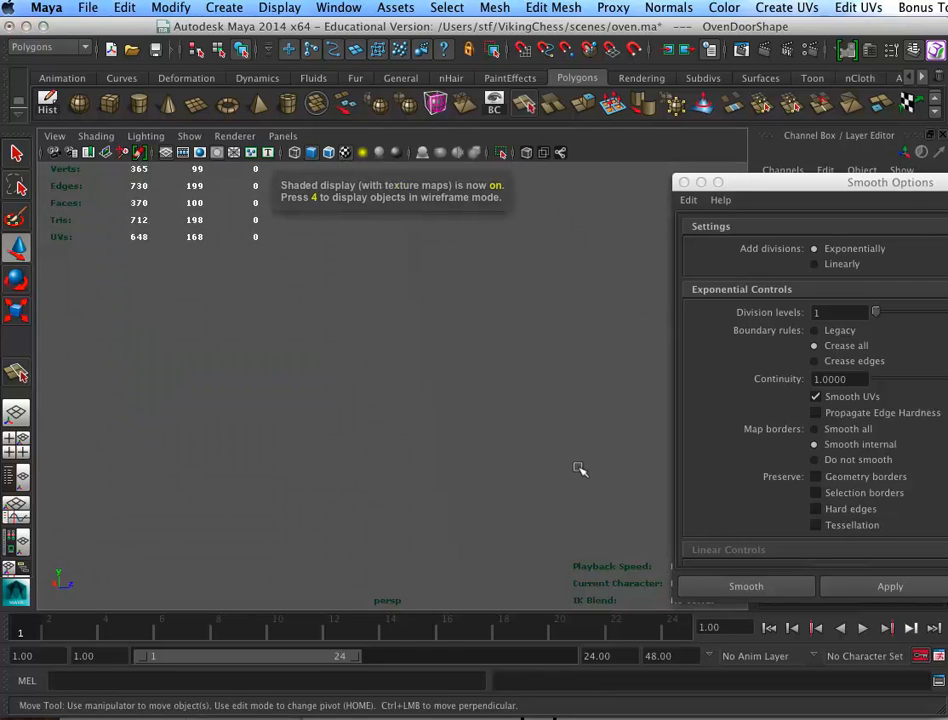
pyautogui.keyDown('alt'); pyautogui.moveTo(430, 432); pyautogui.dragTo(472, 332); pyautogui.keyUp('alt')
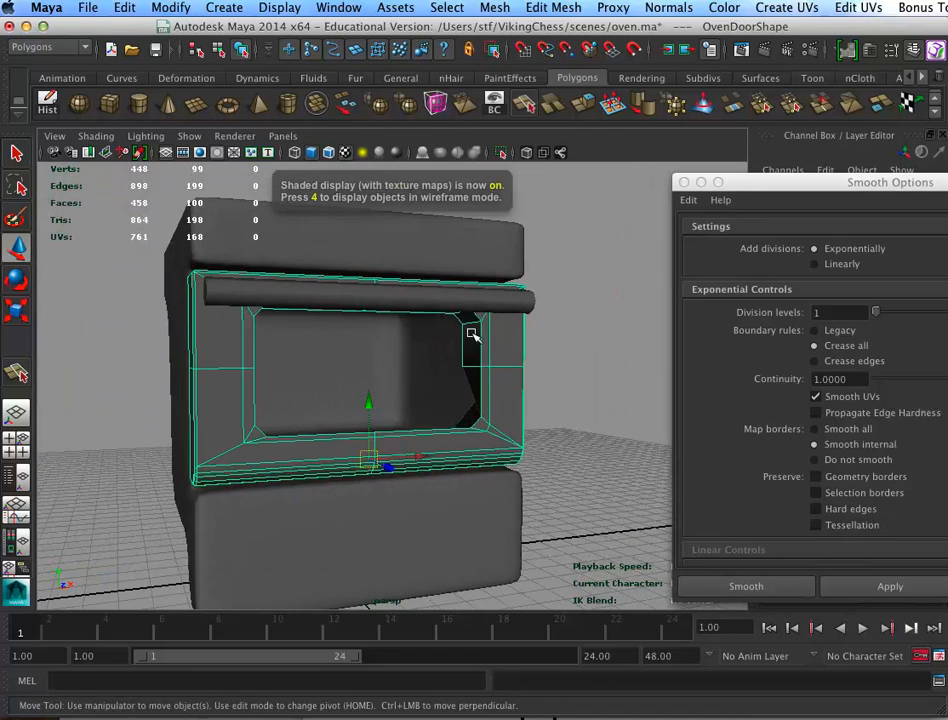
pyautogui.click(501, 151)
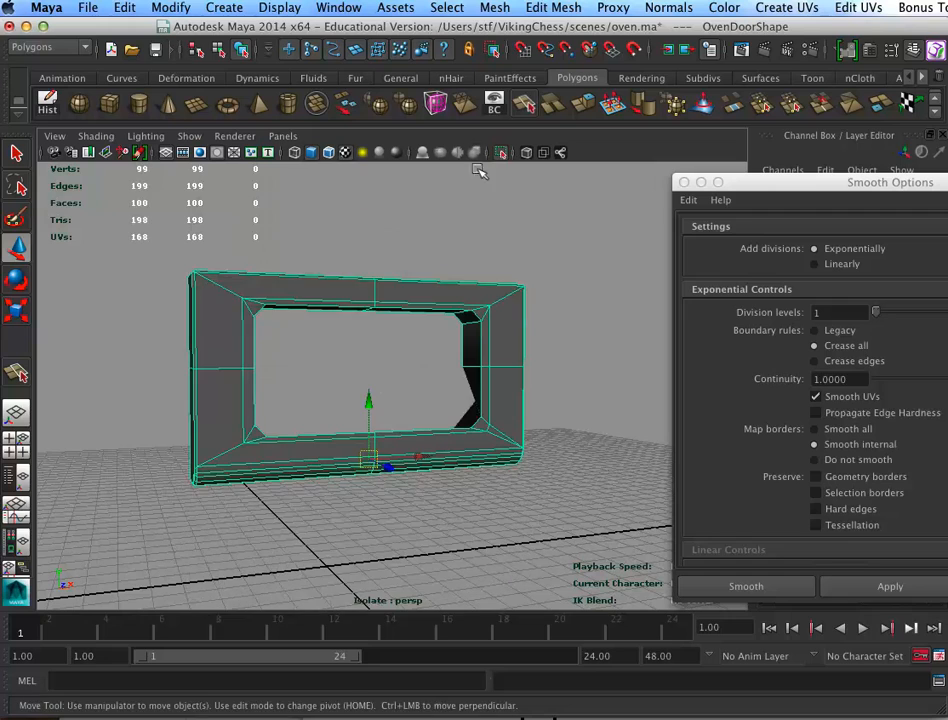
# On the door's back, split the face from the window side's middle vertex down to the lower inner corner vertex
pyautogui.keyDown('alt'); pyautogui.moveTo(375, 450); pyautogui.dragTo(633, 467); pyautogui.keyUp('alt')
pyautogui.keyDown('alt'); pyautogui.moveTo(540, 450); pyautogui.dragTo(432, 430); pyautogui.keyUp('alt')
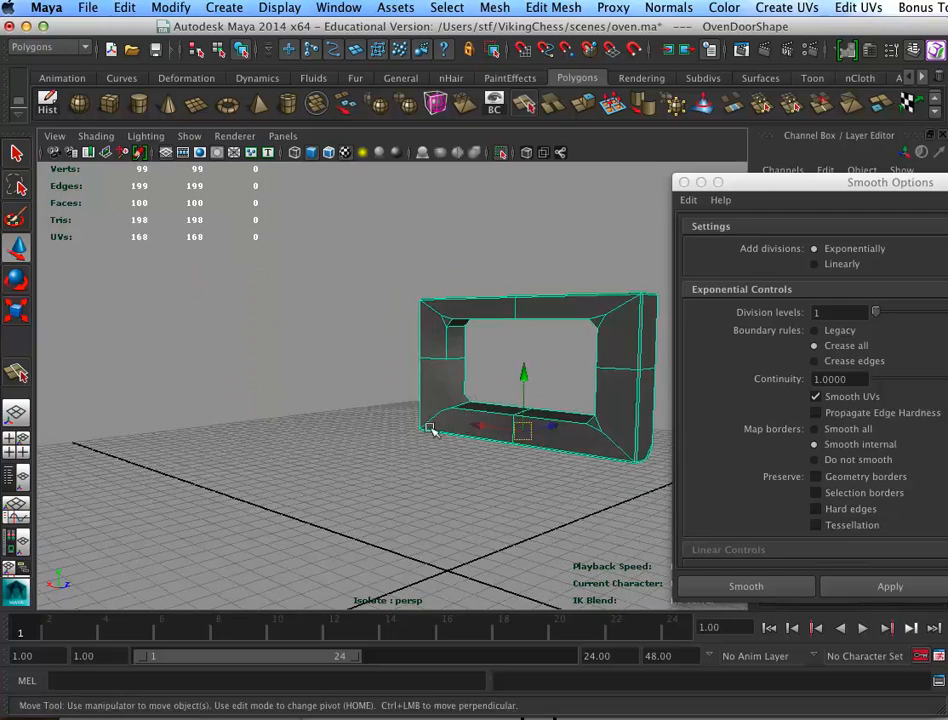
pyautogui.keyDown('alt'); pyautogui.moveTo(432, 430); pyautogui.dragTo(597, 443, button='right'); pyautogui.keyUp('alt')
pyautogui.keyDown('alt'); pyautogui.moveTo(540, 458); pyautogui.dragTo(405, 486); pyautogui.keyUp('alt')
pyautogui.keyDown('alt'); pyautogui.moveTo(405, 486); pyautogui.dragTo(578, 502, button='right'); pyautogui.keyUp('alt')
pyautogui.keyDown('alt'); pyautogui.moveTo(497, 503); pyautogui.dragTo(612, 510); pyautogui.keyUp('alt')
pyautogui.keyDown('alt'); pyautogui.moveTo(550, 482); pyautogui.dragTo(522, 478, button='middle'); pyautogui.keyUp('alt')
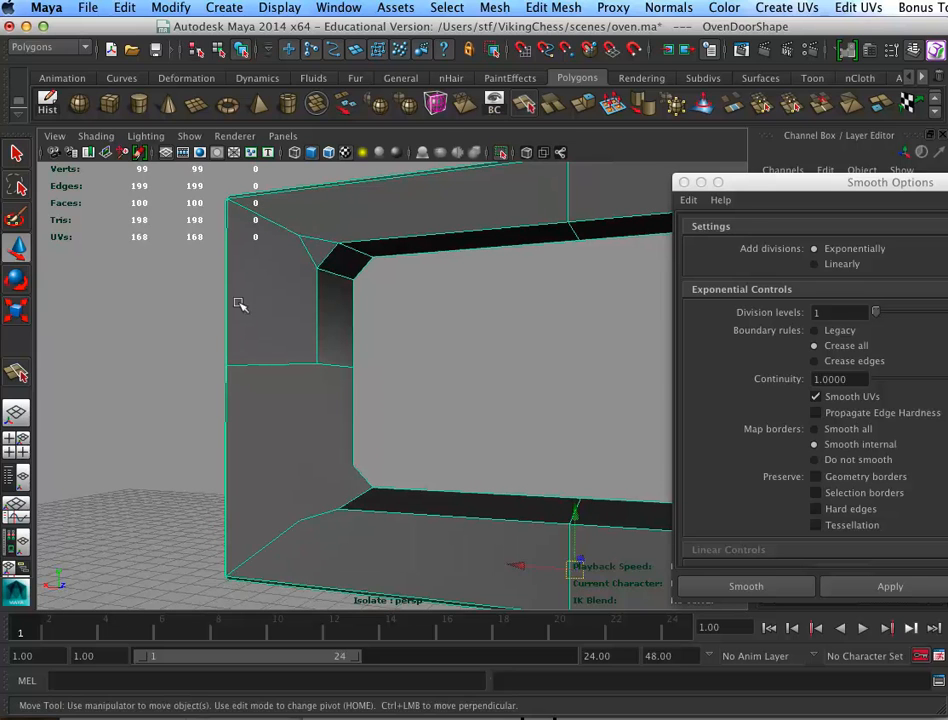
pyautogui.click(518, 104)
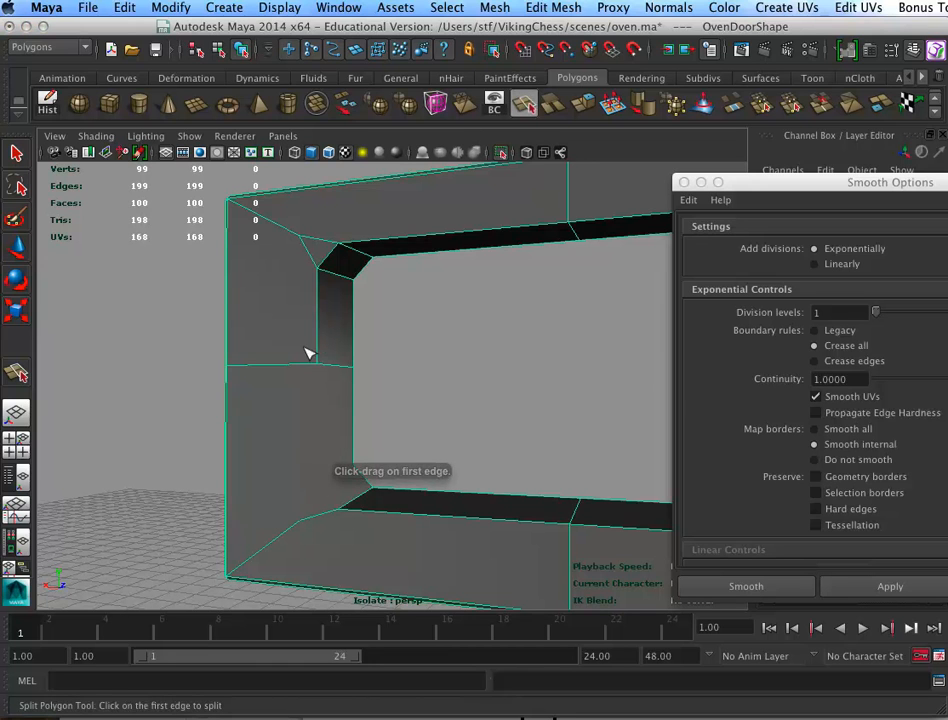
pyautogui.moveTo(300, 356); pyautogui.dragTo(327, 420)
pyautogui.moveTo(325, 512); pyautogui.dragTo(327, 508)
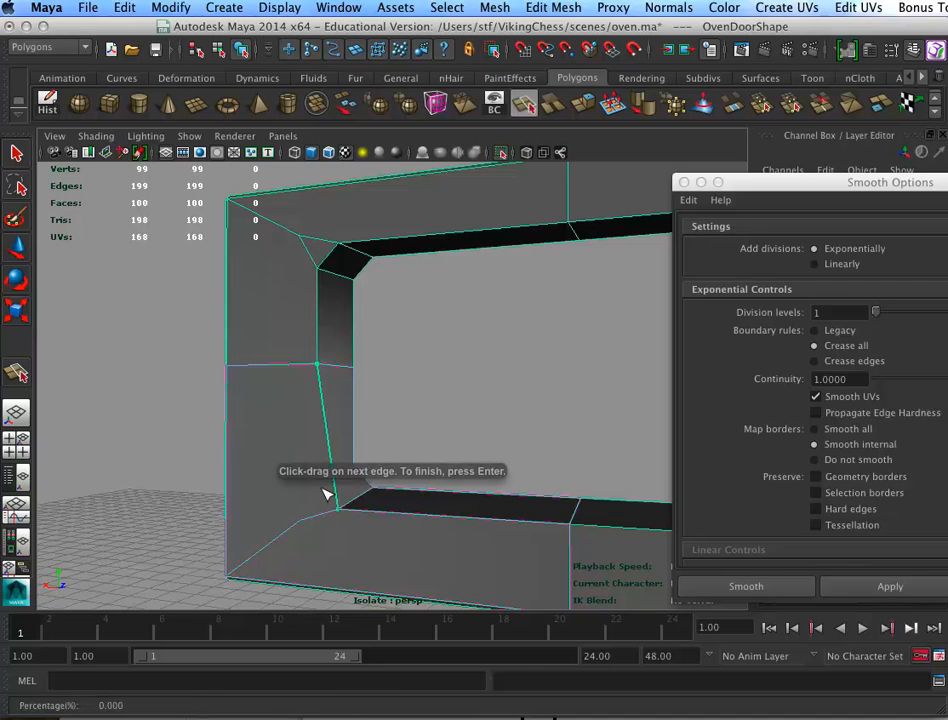
pyautogui.press('w')
pyautogui.press('g')
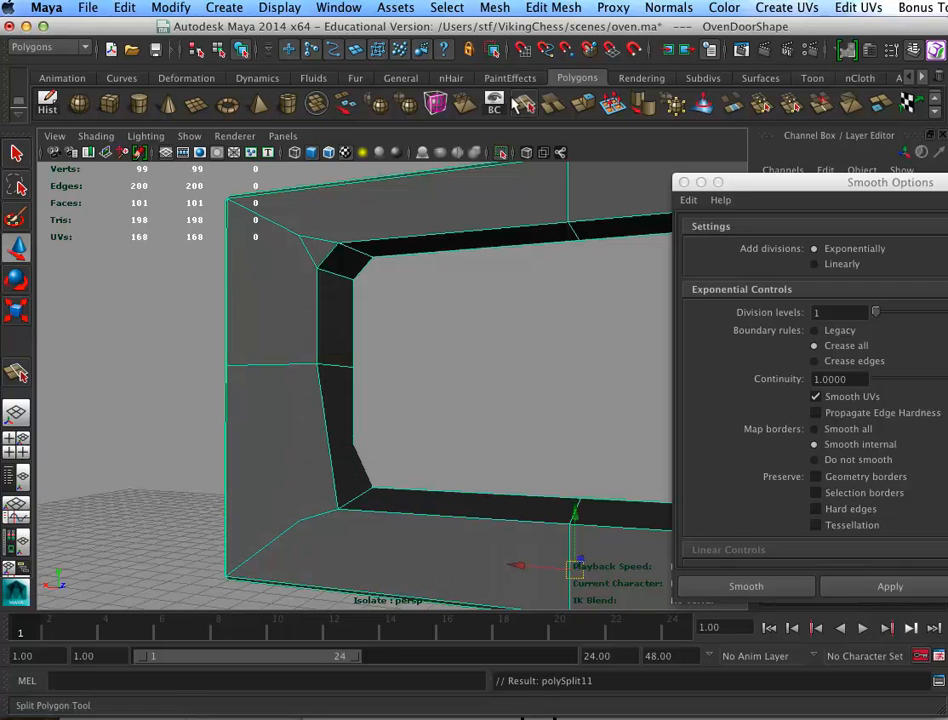
# Split the back frame face from the upper corner vertex through the middle cross edge to the lower corner vertex
pyautogui.moveTo(332, 250); pyautogui.dragTo(334, 253)
pyautogui.click(297, 236)
pyautogui.click(268, 360)
pyautogui.moveTo(296, 371); pyautogui.dragTo(289, 370)
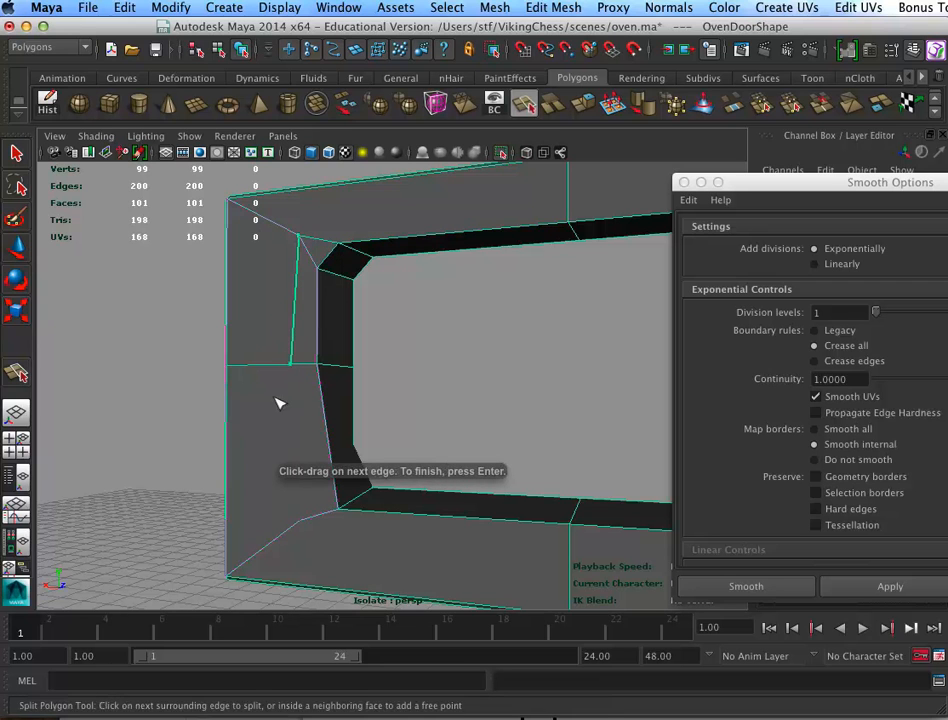
pyautogui.moveTo(304, 508); pyautogui.dragTo(313, 506)
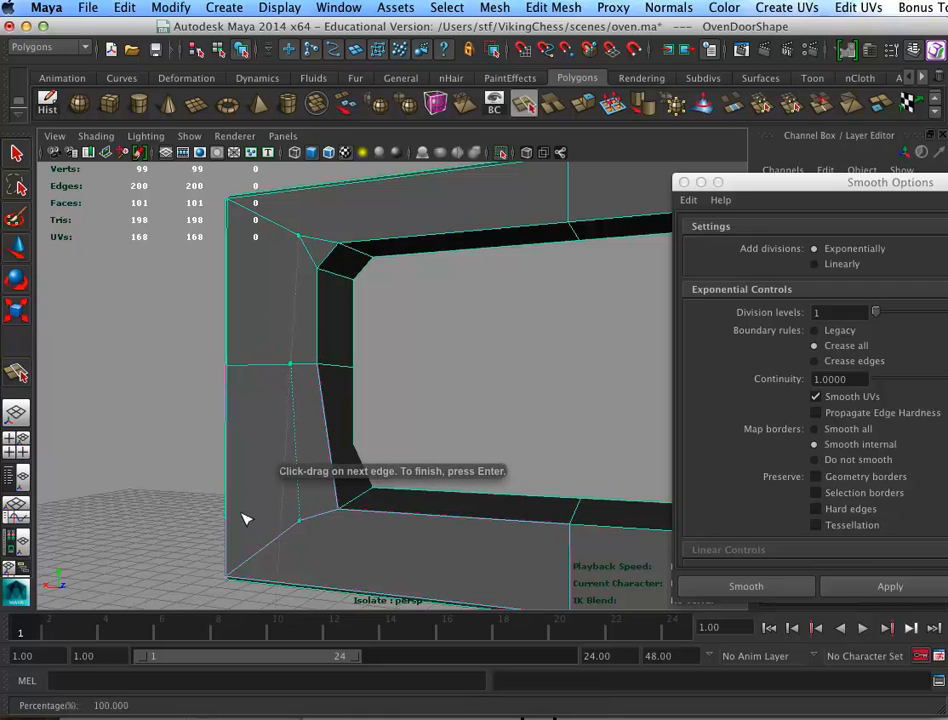
pyautogui.press('Return')
pyautogui.press('w')
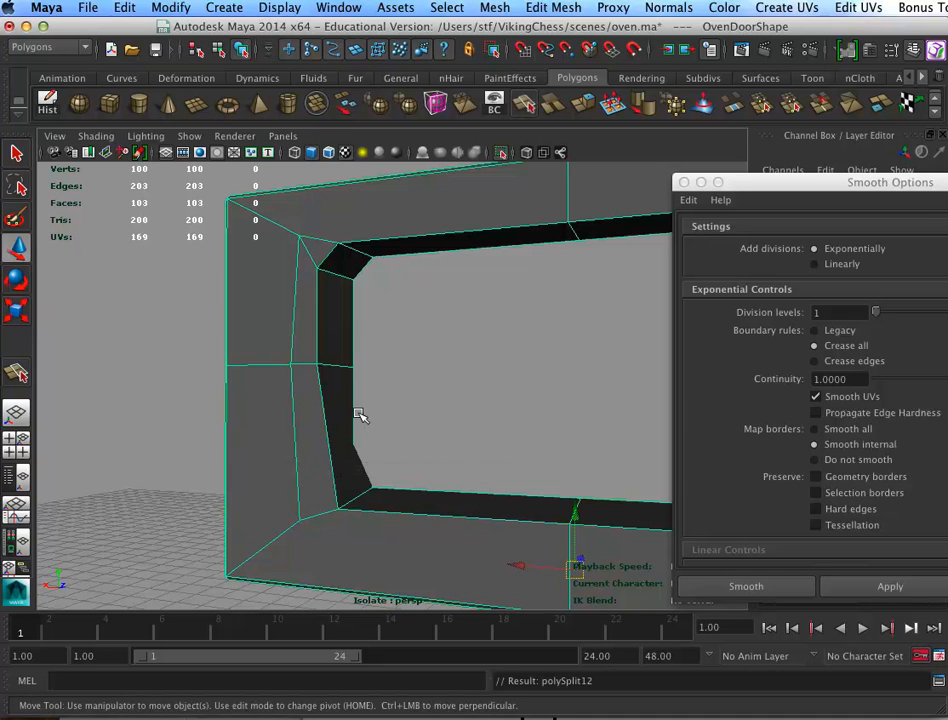
# Split the back faces from the lower frame corner vertex across the window's side edge to the front inner corner vertex
pyautogui.press('g')
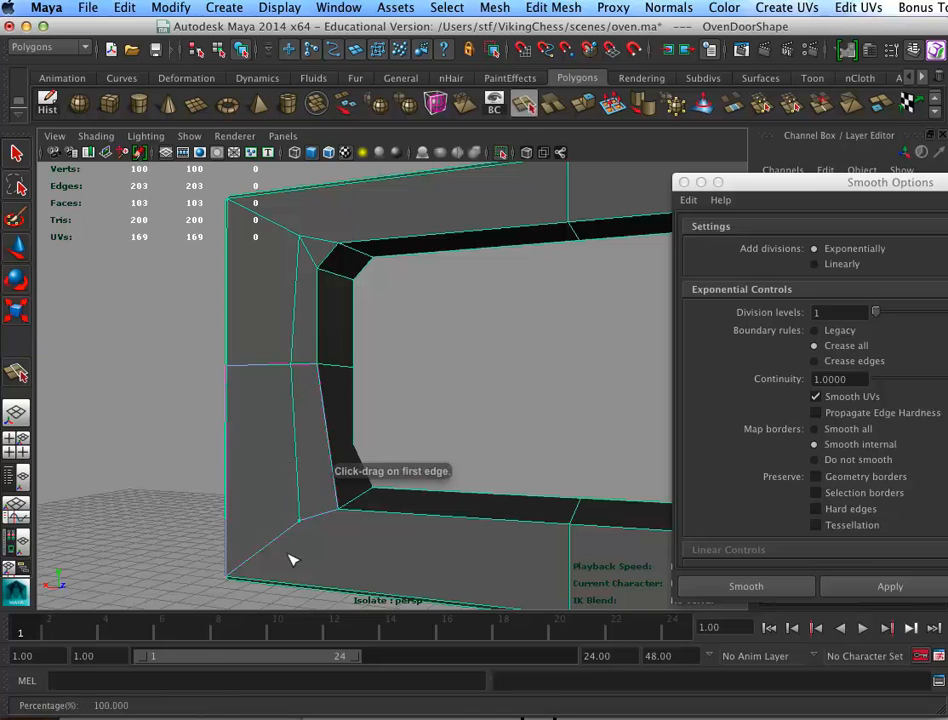
pyautogui.click(323, 449)
pyautogui.moveTo(340, 432)
pyautogui.mouseDown()
pyautogui.moveTo(344, 458)
pyautogui.moveTo(347, 437)
pyautogui.mouseUp()
pyautogui.press('Return')
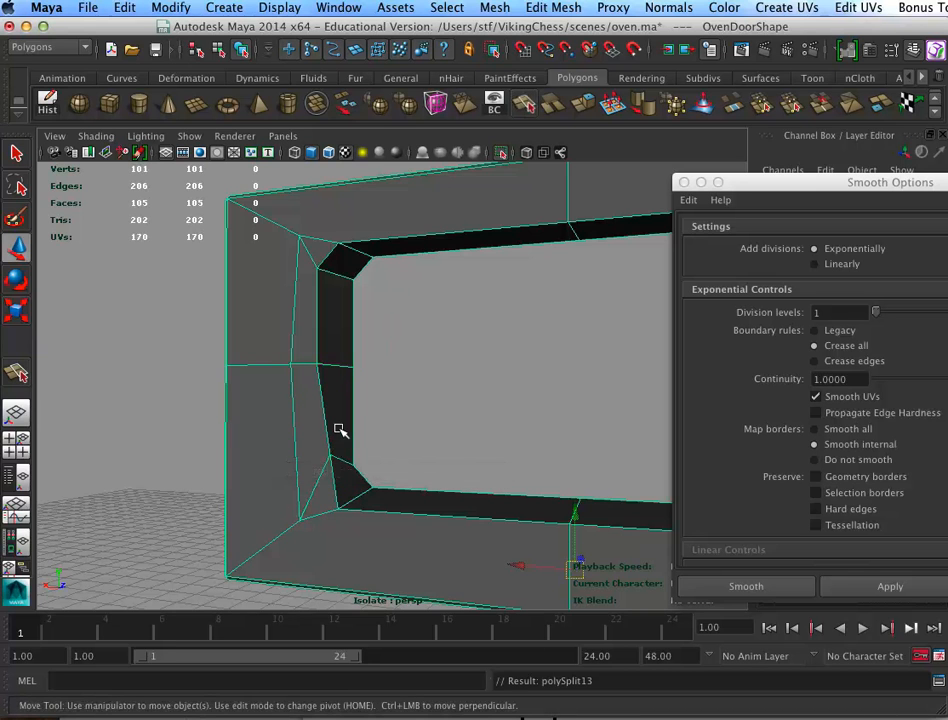
# Move the new lower corner vertex down and outward so the window's rear side edge runs straight vertically
pyautogui.click(327, 456)
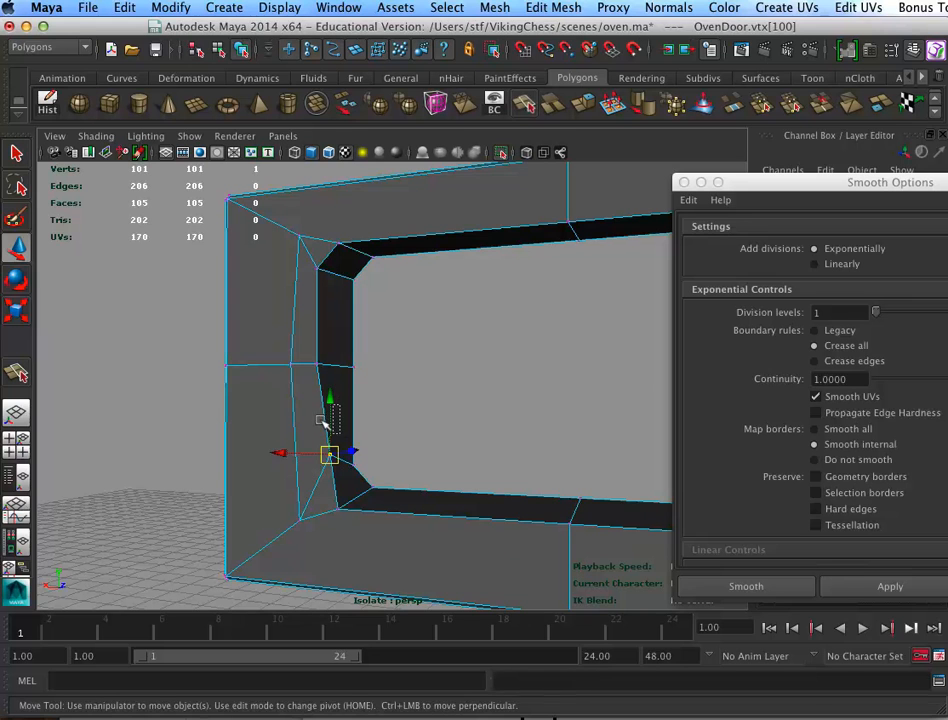
pyautogui.click(320, 430)
pyautogui.click(322, 452)
pyautogui.moveTo(317, 381); pyautogui.dragTo(322, 406)
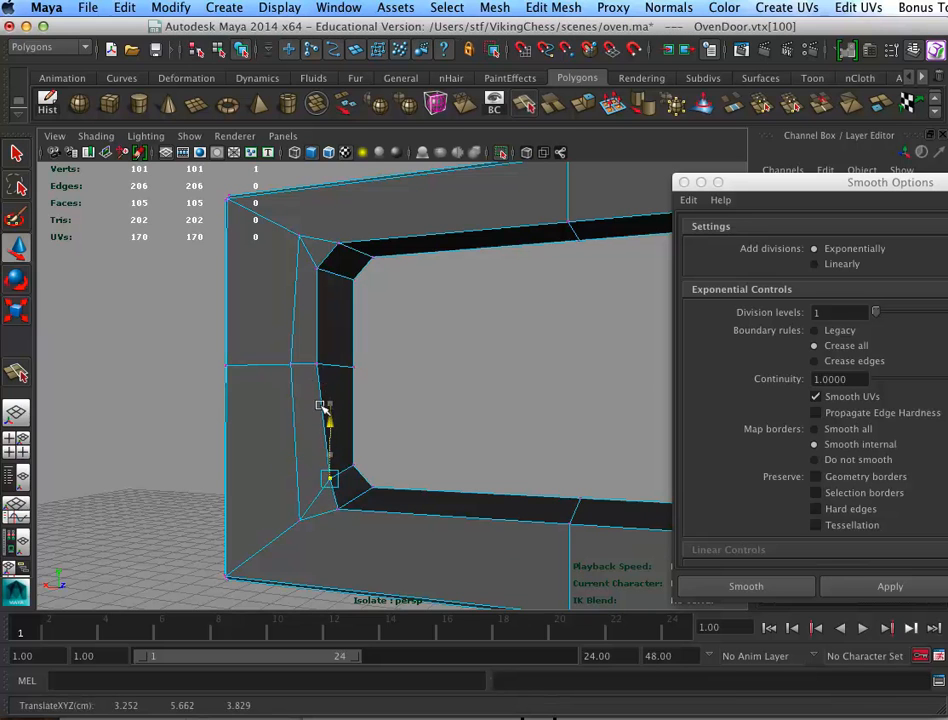
pyautogui.moveTo(286, 459); pyautogui.dragTo(276, 455)
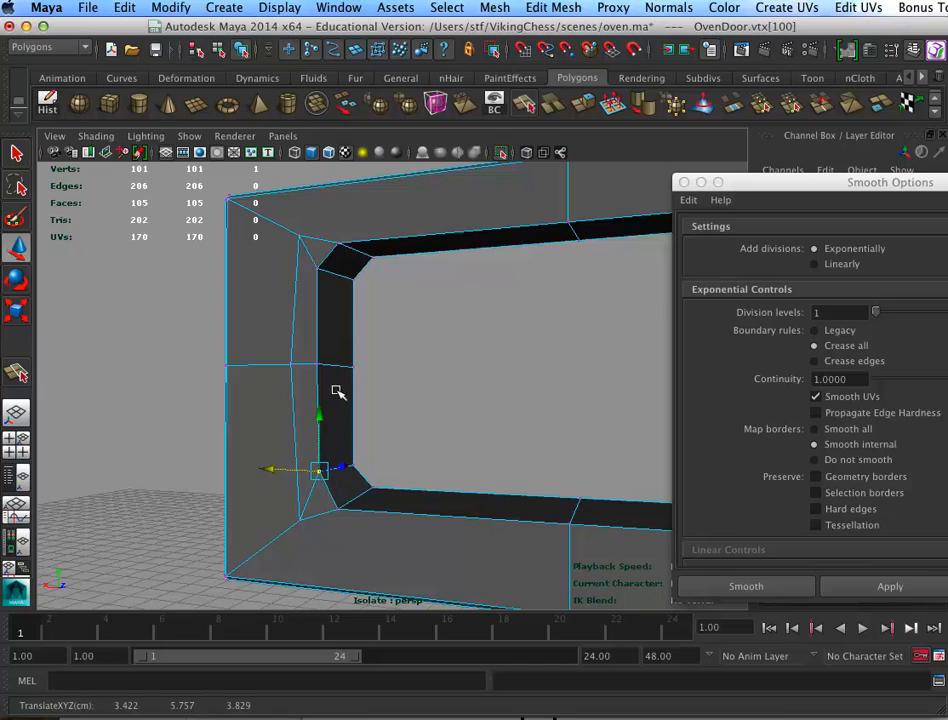
# Check the door frame from the front, return to whole-object selection and smooth the door with 1 exponential division level
pyautogui.keyDown('alt'); pyautogui.moveTo(484, 483); pyautogui.dragTo(607, 470); pyautogui.keyUp('alt')
pyautogui.keyDown('alt'); pyautogui.moveTo(486, 470); pyautogui.dragTo(292, 485); pyautogui.keyUp('alt')
pyautogui.keyDown('alt'); pyautogui.moveTo(292, 485); pyautogui.dragTo(307, 446, button='right'); pyautogui.keyUp('alt')
pyautogui.keyDown('alt'); pyautogui.moveTo(307, 446); pyautogui.dragTo(300, 484); pyautogui.keyUp('alt')
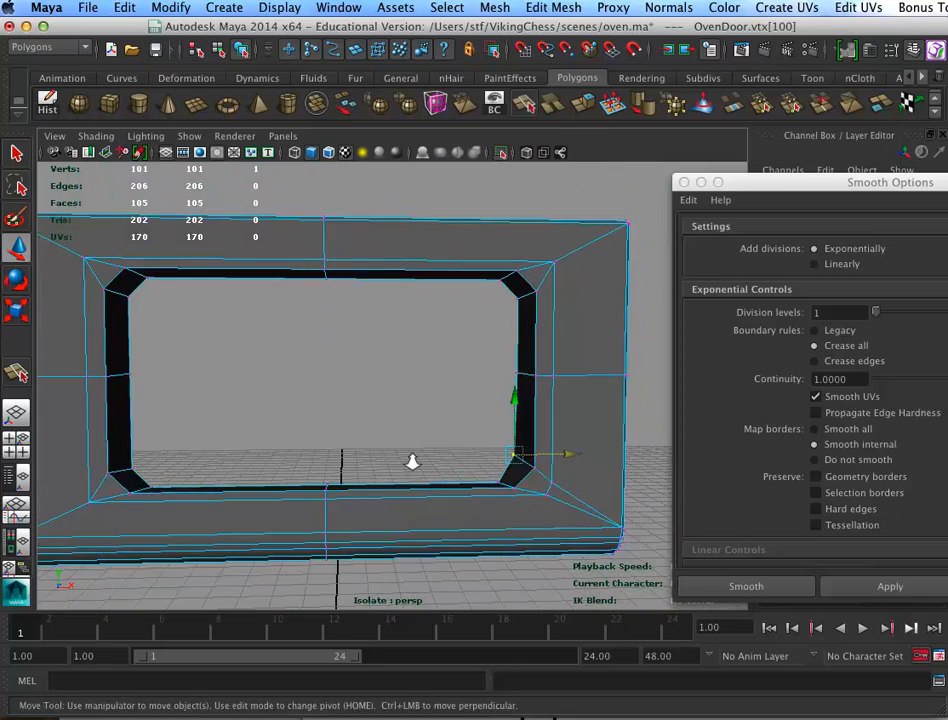
pyautogui.keyDown('alt'); pyautogui.moveTo(413, 461); pyautogui.dragTo(350, 425, button='right'); pyautogui.keyUp('alt')
pyautogui.keyDown('alt'); pyautogui.moveTo(393, 522); pyautogui.dragTo(500, 494); pyautogui.keyUp('alt')
pyautogui.keyDown('alt'); pyautogui.moveTo(500, 494); pyautogui.dragTo(510, 450, button='middle'); pyautogui.keyUp('alt')
pyautogui.click(496, 519)
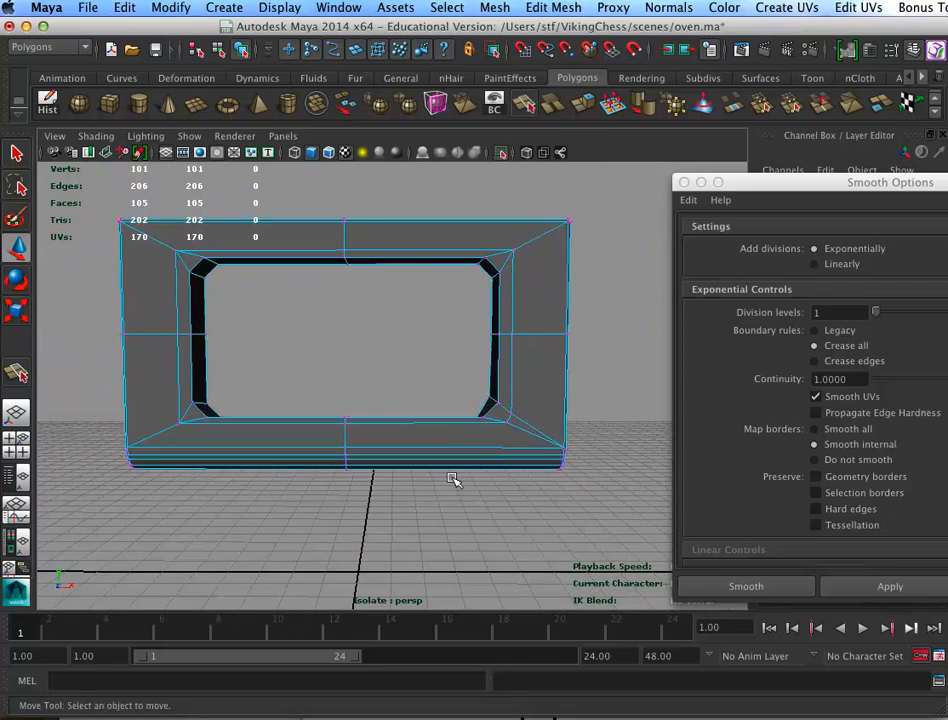
pyautogui.click(218, 48)
pyautogui.keyDown('alt'); pyautogui.moveTo(444, 388); pyautogui.dragTo(515, 408); pyautogui.keyUp('alt')
pyautogui.click(855, 588)
# Examine the smoothed door's lower right window corner from several angles and undo the smoothing
pyautogui.keyDown('alt'); pyautogui.moveTo(523, 519); pyautogui.dragTo(472, 447); pyautogui.keyUp('alt')
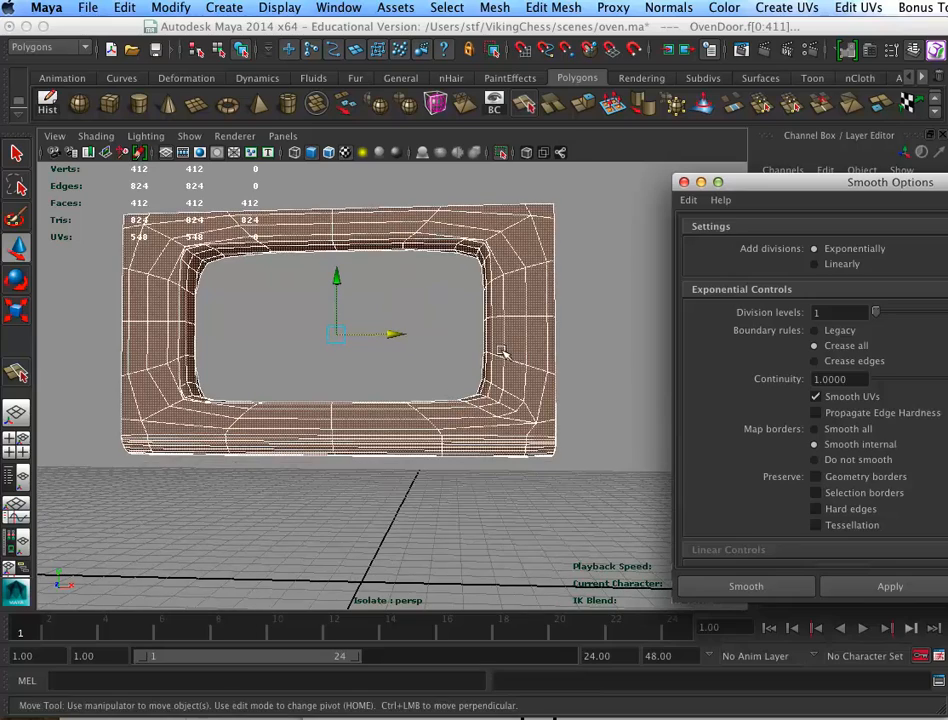
pyautogui.keyDown('alt'); pyautogui.moveTo(505, 470); pyautogui.dragTo(582, 502, button='right'); pyautogui.keyUp('alt')
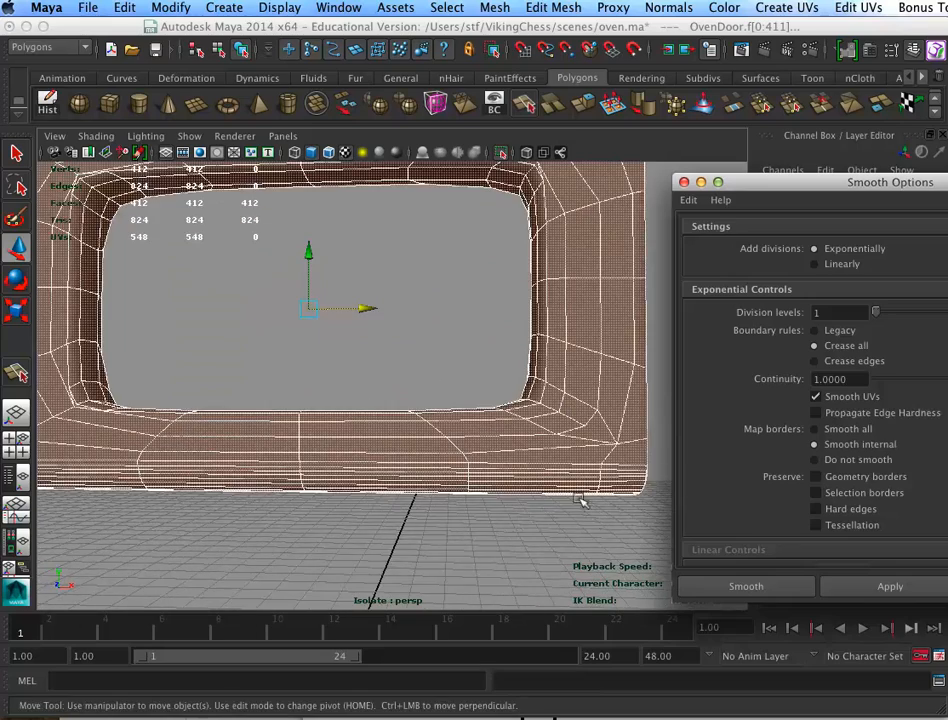
pyautogui.keyDown('alt'); pyautogui.moveTo(556, 489); pyautogui.dragTo(425, 461, button='middle'); pyautogui.keyUp('alt')
pyautogui.keyDown('alt'); pyautogui.moveTo(484, 448); pyautogui.dragTo(548, 481); pyautogui.keyUp('alt')
pyautogui.keyDown('alt'); pyautogui.moveTo(548, 480); pyautogui.dragTo(474, 470, button='right'); pyautogui.keyUp('alt')
pyautogui.keyDown('alt'); pyautogui.moveTo(500, 468); pyautogui.dragTo(605, 458); pyautogui.keyUp('alt')
pyautogui.keyDown('alt'); pyautogui.moveTo(560, 456); pyautogui.dragTo(450, 472, button='middle'); pyautogui.keyUp('alt')
pyautogui.keyDown('alt'); pyautogui.moveTo(480, 468); pyautogui.dragTo(533, 462, button='right'); pyautogui.keyUp('alt')
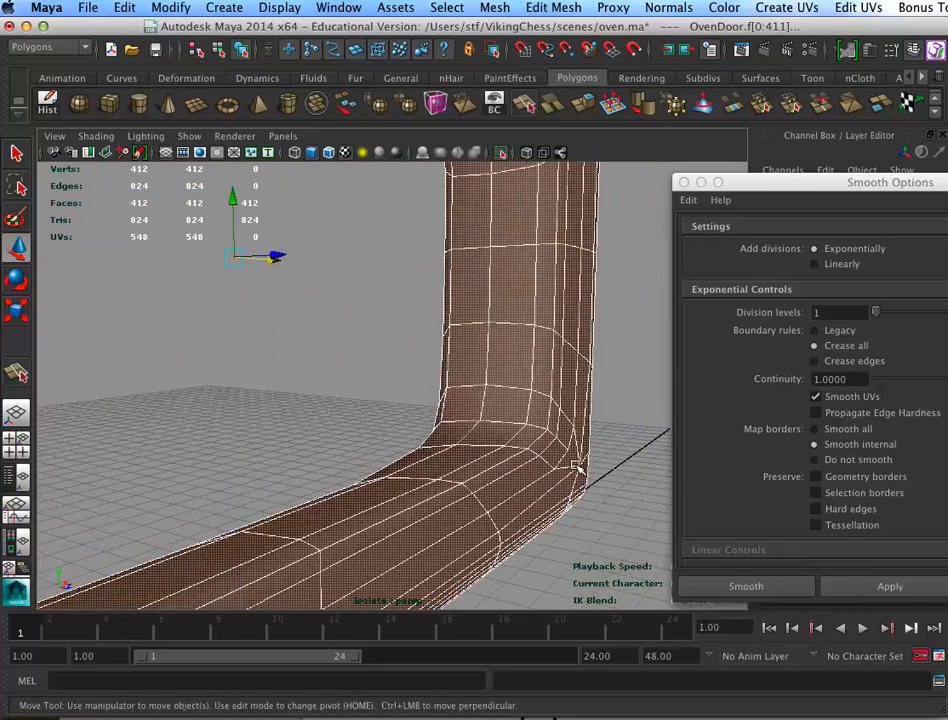
pyautogui.keyDown('alt'); pyautogui.moveTo(520, 463); pyautogui.dragTo(456, 450); pyautogui.keyUp('alt')
pyautogui.keyDown('alt'); pyautogui.moveTo(561, 457); pyautogui.dragTo(630, 457, button='right'); pyautogui.keyUp('alt')
pyautogui.keyDown('alt'); pyautogui.moveTo(546, 451); pyautogui.dragTo(490, 452); pyautogui.keyUp('alt')
pyautogui.keyDown('alt'); pyautogui.moveTo(570, 456); pyautogui.dragTo(616, 457, button='right'); pyautogui.keyUp('alt')
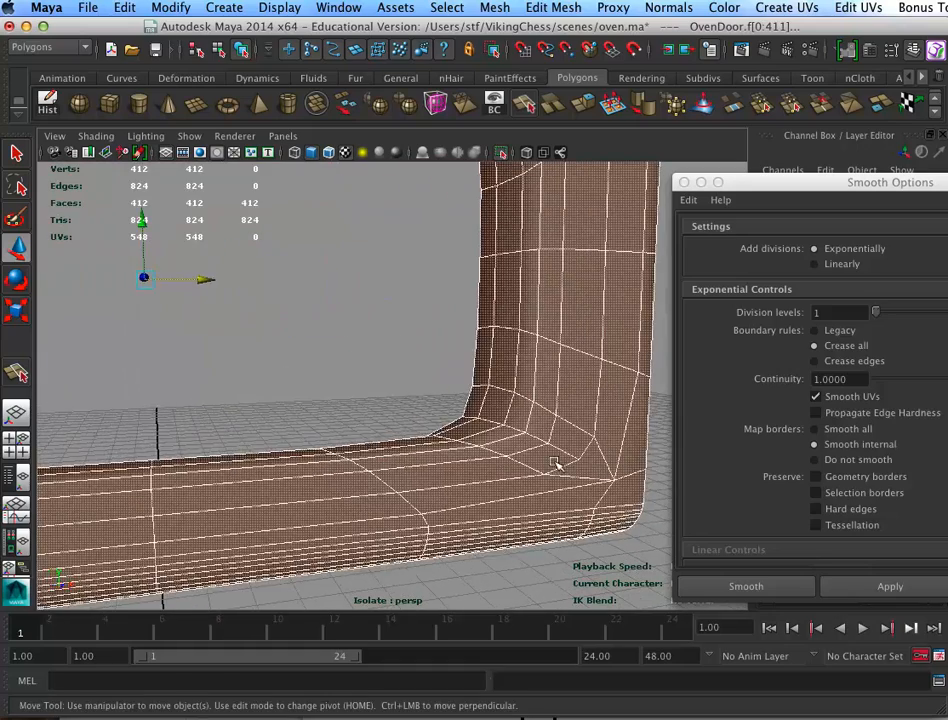
pyautogui.press('z')
# Bevel the complete edge loop around the front inner rim of the door's window
pyautogui.keyDown('alt'); pyautogui.moveTo(527, 481); pyautogui.dragTo(556, 468); pyautogui.keyUp('alt')
pyautogui.press('F10')
pyautogui.click(541, 432)
pyautogui.doubleClick(547, 432)
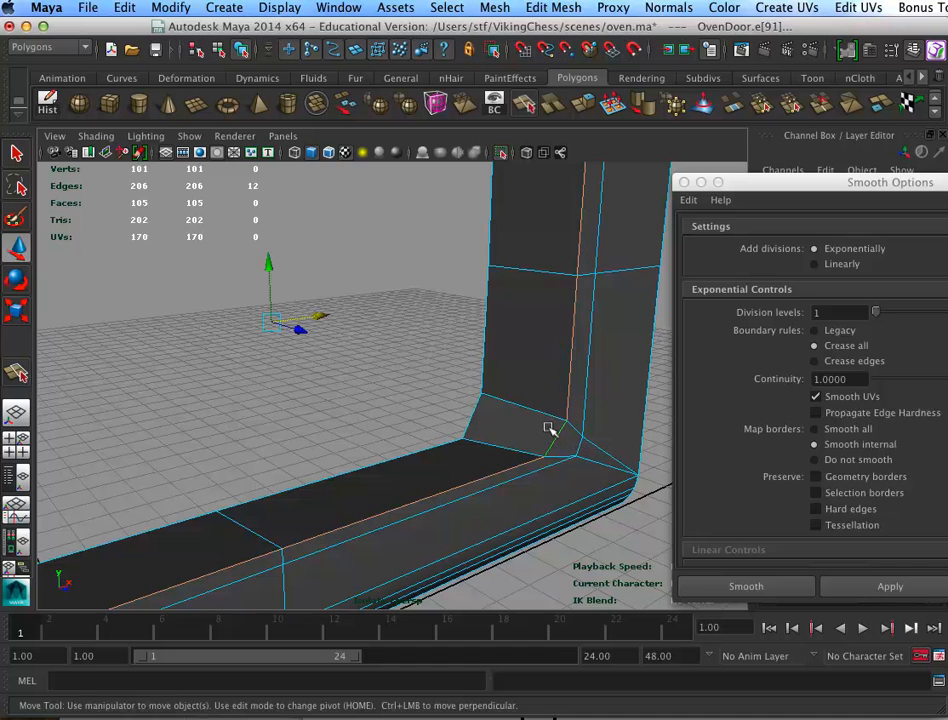
pyautogui.click(508, 6)
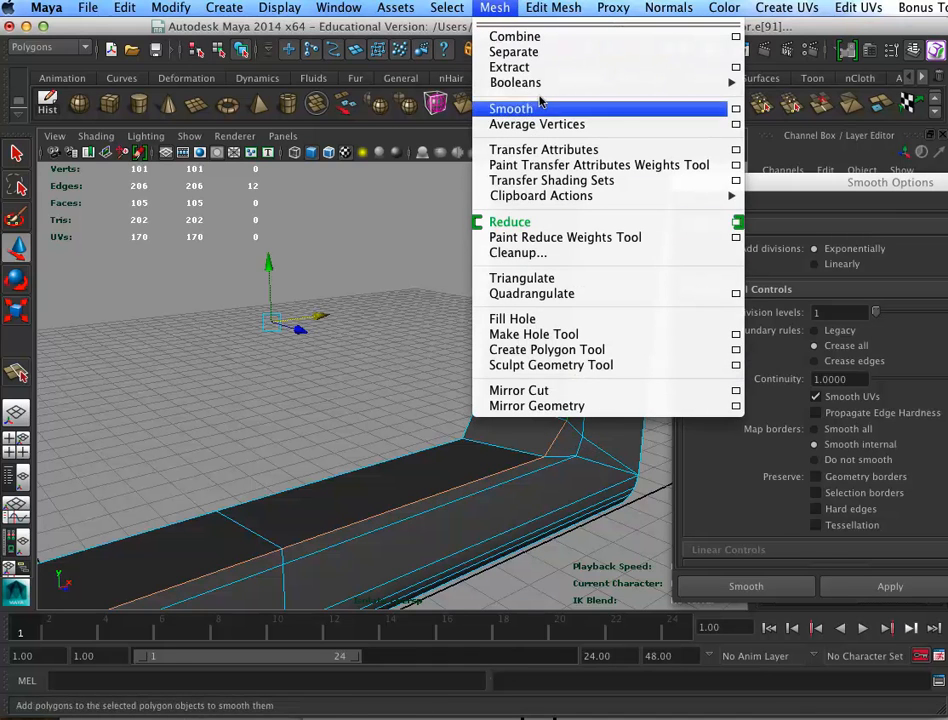
pyautogui.moveTo(553, 7)
pyautogui.click(566, 577)
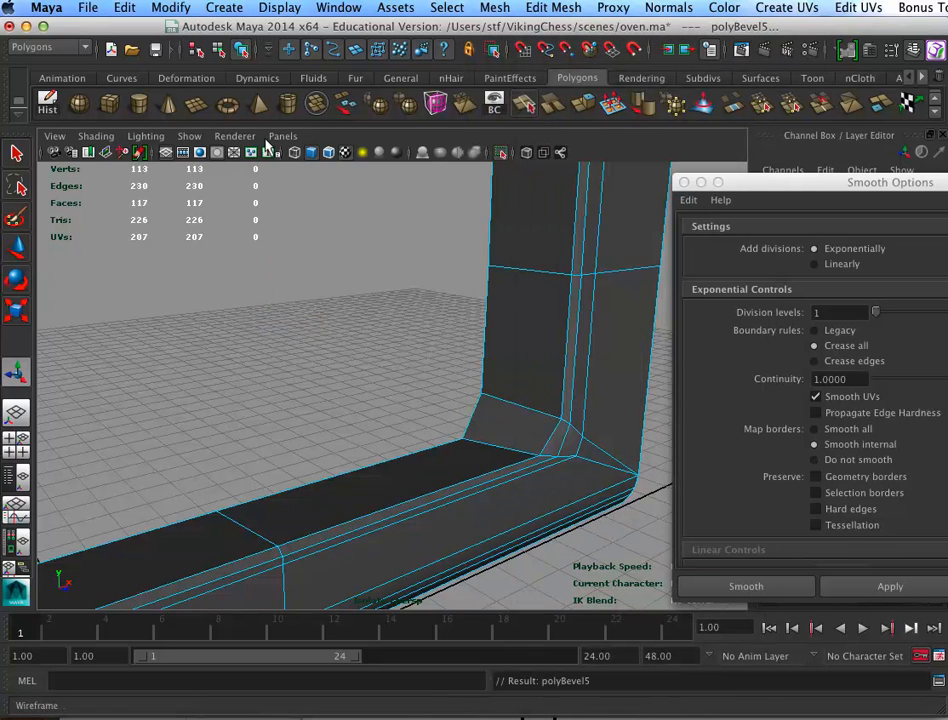
# Try smoothing the beveled door with 1 division level, inspect its lower right window corner and undo the smoothing
pyautogui.click(216, 49)
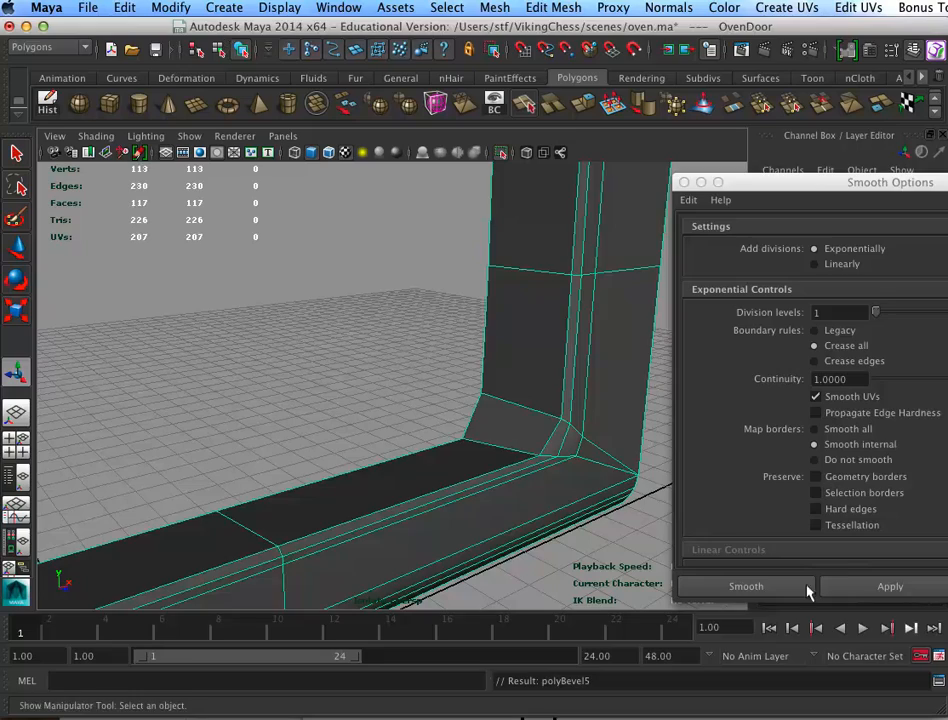
pyautogui.click(808, 591)
pyautogui.keyDown('alt'); pyautogui.moveTo(590, 497); pyautogui.dragTo(553, 461); pyautogui.keyUp('alt')
pyautogui.scroll(5, 553, 461)
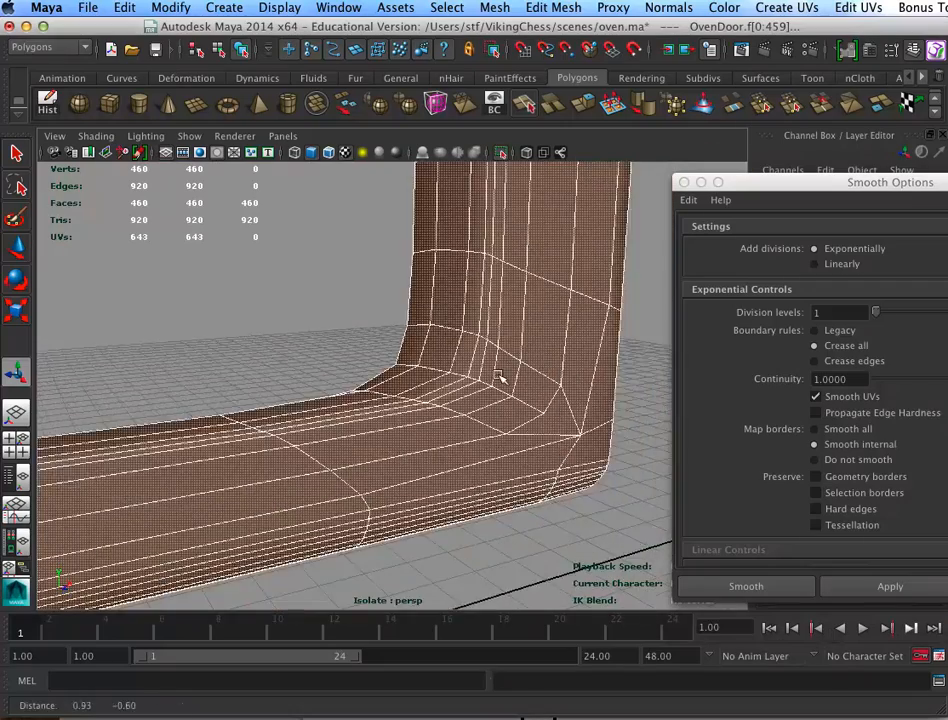
pyautogui.keyDown('alt'); pyautogui.moveTo(498, 377); pyautogui.dragTo(520, 504); pyautogui.keyUp('alt')
pyautogui.scroll(3, 518, 461)
pyautogui.press('super+z')
# Split the door's right side face near its bottom, from the front edge's lowest vertex to the lower back corner
pyautogui.scroll(5, 489, 504)
pyautogui.keyDown('alt'); pyautogui.moveTo(520, 504); pyautogui.dragTo(574, 522, button='right'); pyautogui.keyUp('alt')
pyautogui.keyDown('alt'); pyautogui.moveTo(574, 522); pyautogui.dragTo(586, 488); pyautogui.keyUp('alt')
pyautogui.keyDown('alt'); pyautogui.moveTo(454, 481); pyautogui.dragTo(465, 351); pyautogui.keyUp('alt')
pyautogui.moveTo(415, 423); pyautogui.dragTo(408, 382, button='right')
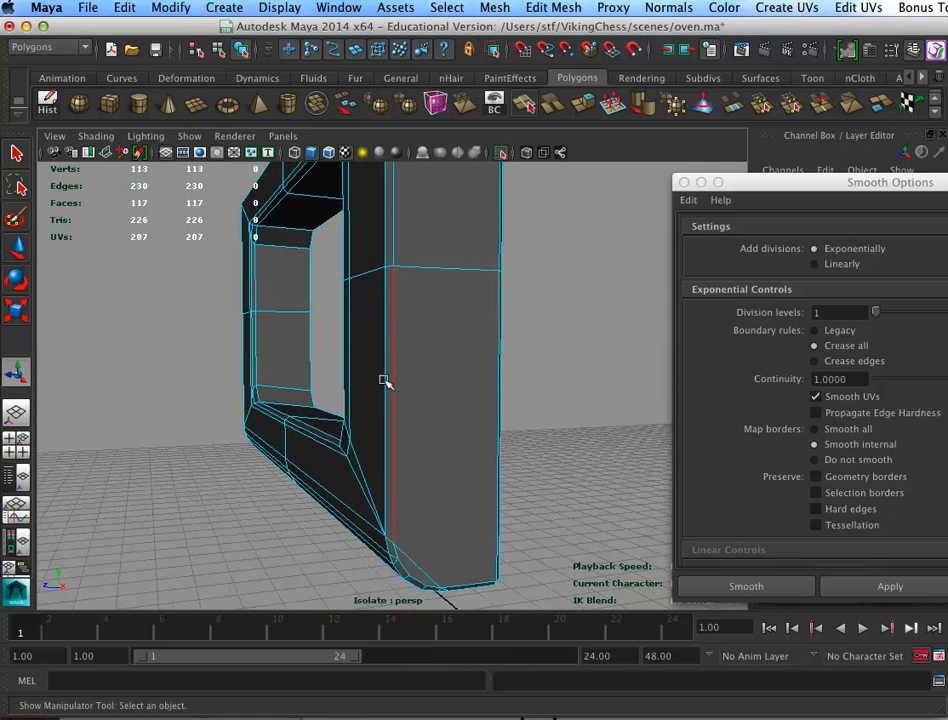
pyautogui.click(383, 381)
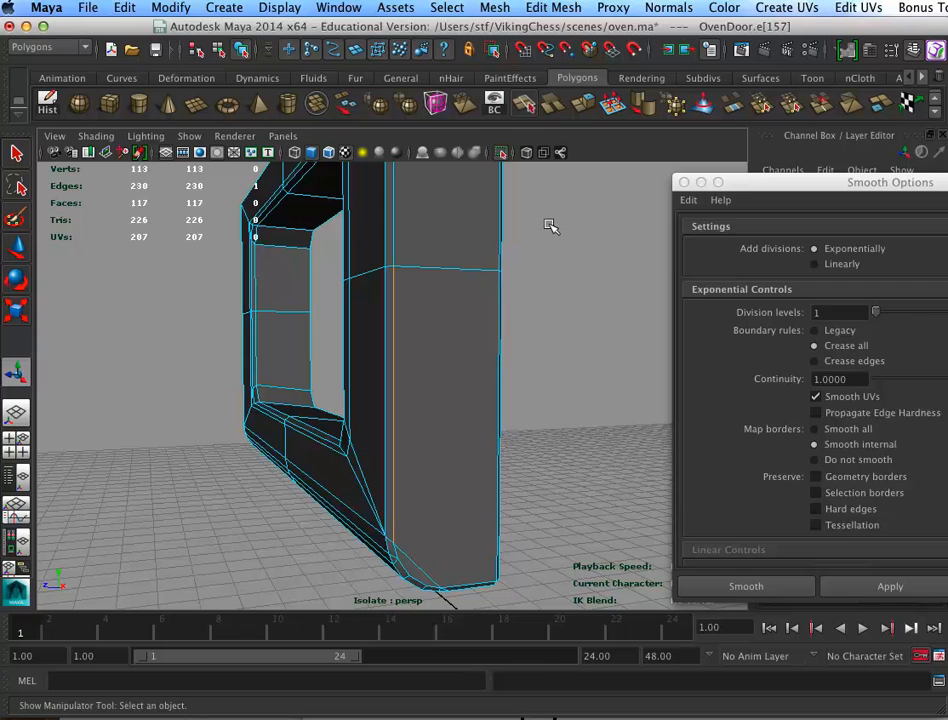
pyautogui.click(514, 100)
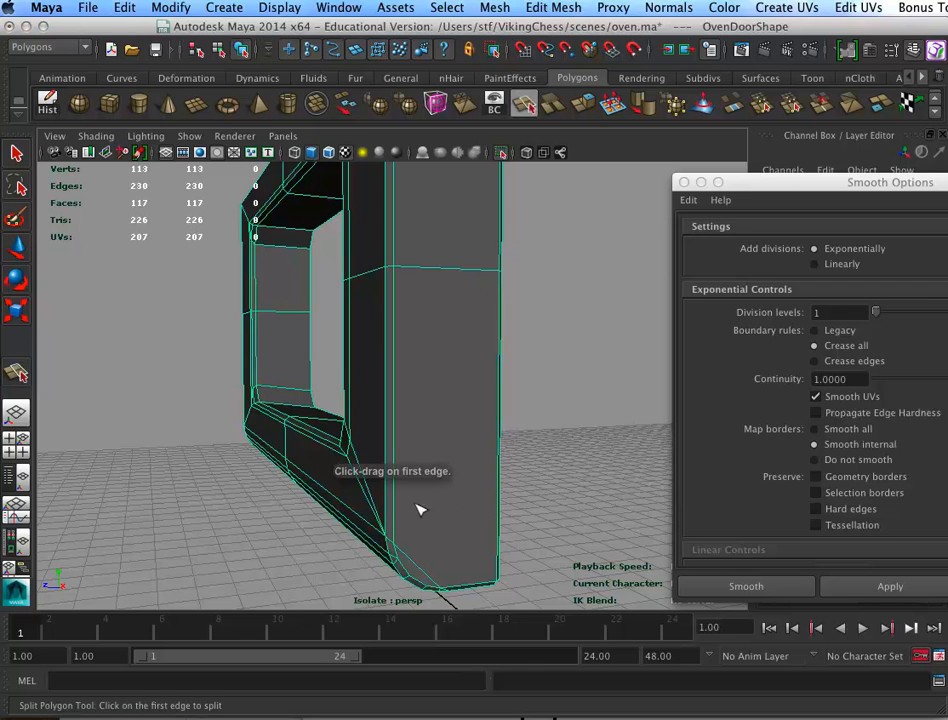
pyautogui.moveTo(385, 517); pyautogui.dragTo(527, 529)
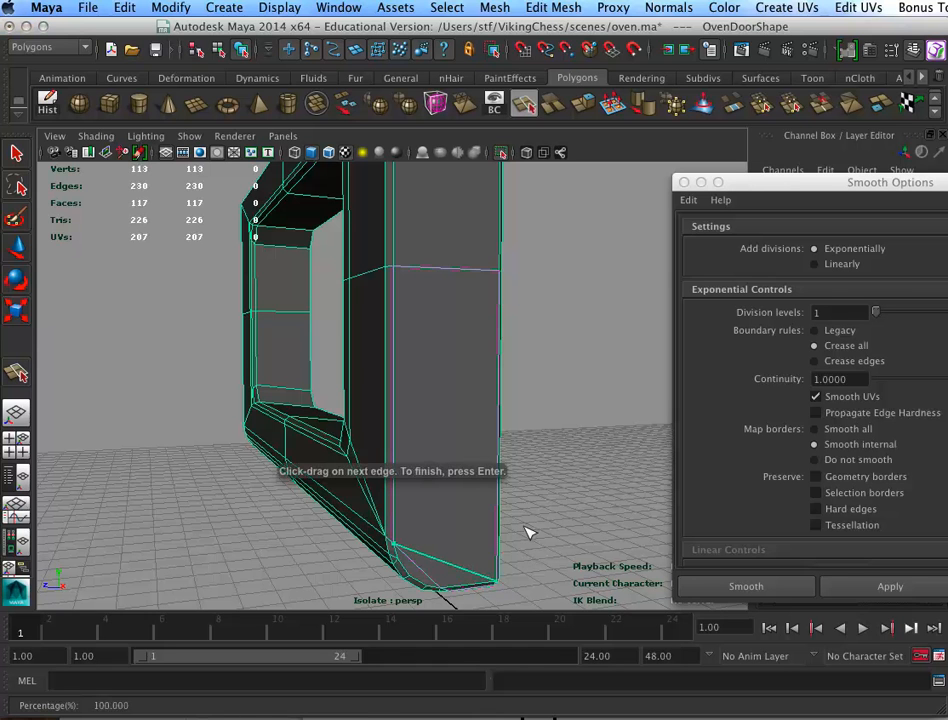
pyautogui.press('Return')
pyautogui.press('w')
# Add a second split across the door's right side face, joining two vertices of the rounded lower front corner
pyautogui.keyDown('alt'); pyautogui.moveTo(440, 462); pyautogui.dragTo(542, 501, button='right'); pyautogui.keyUp('alt')
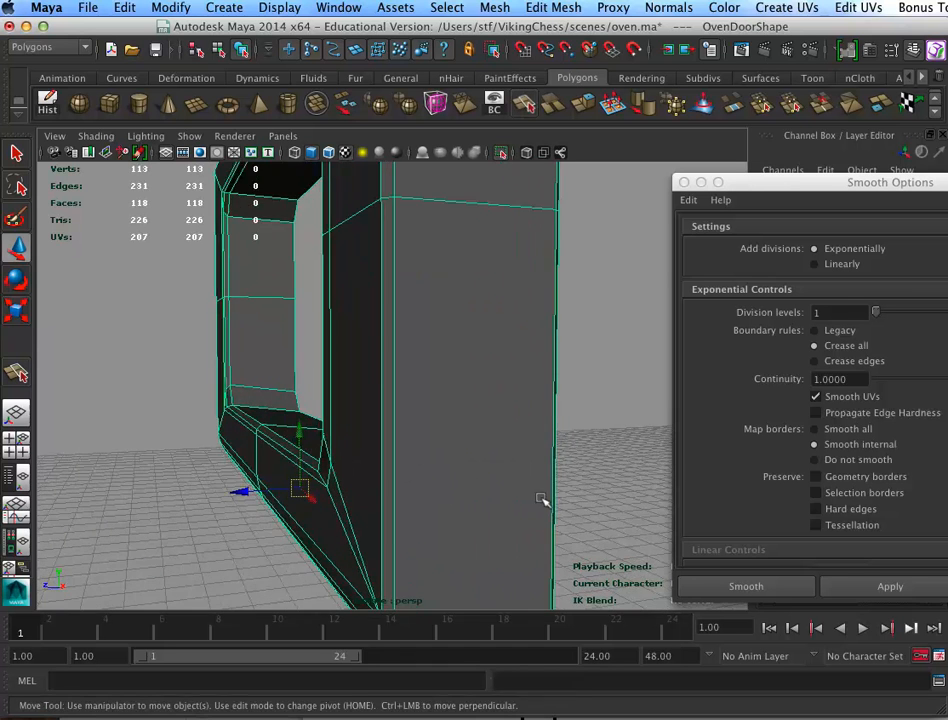
pyautogui.keyDown('alt'); pyautogui.moveTo(496, 499); pyautogui.dragTo(474, 353, button='middle'); pyautogui.keyUp('alt')
pyautogui.keyDown('alt'); pyautogui.moveTo(448, 400); pyautogui.dragTo(493, 440, button='right'); pyautogui.keyUp('alt')
pyautogui.keyDown('alt'); pyautogui.moveTo(472, 428); pyautogui.dragTo(461, 392, button='middle'); pyautogui.keyUp('alt')
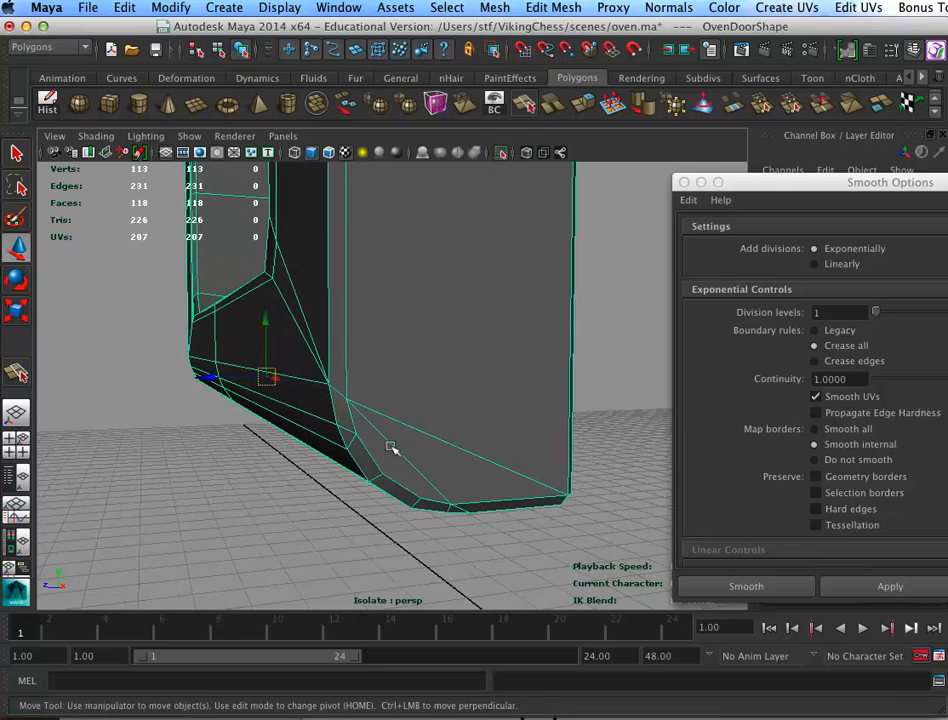
pyautogui.press('y')
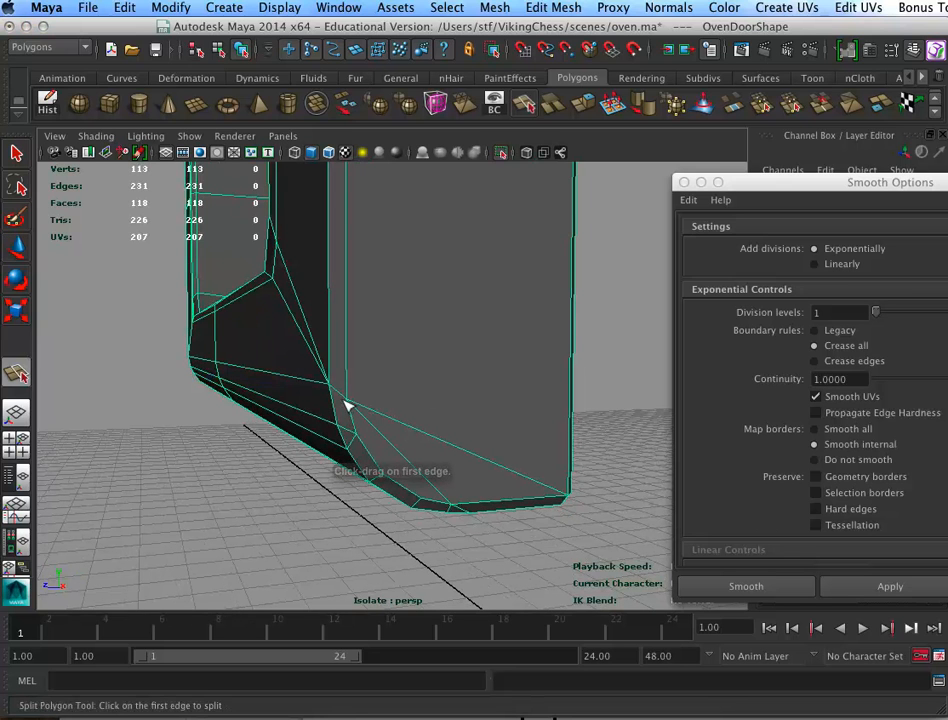
pyautogui.click(352, 432)
pyautogui.moveTo(402, 488); pyautogui.dragTo(450, 494)
pyautogui.press('Return')
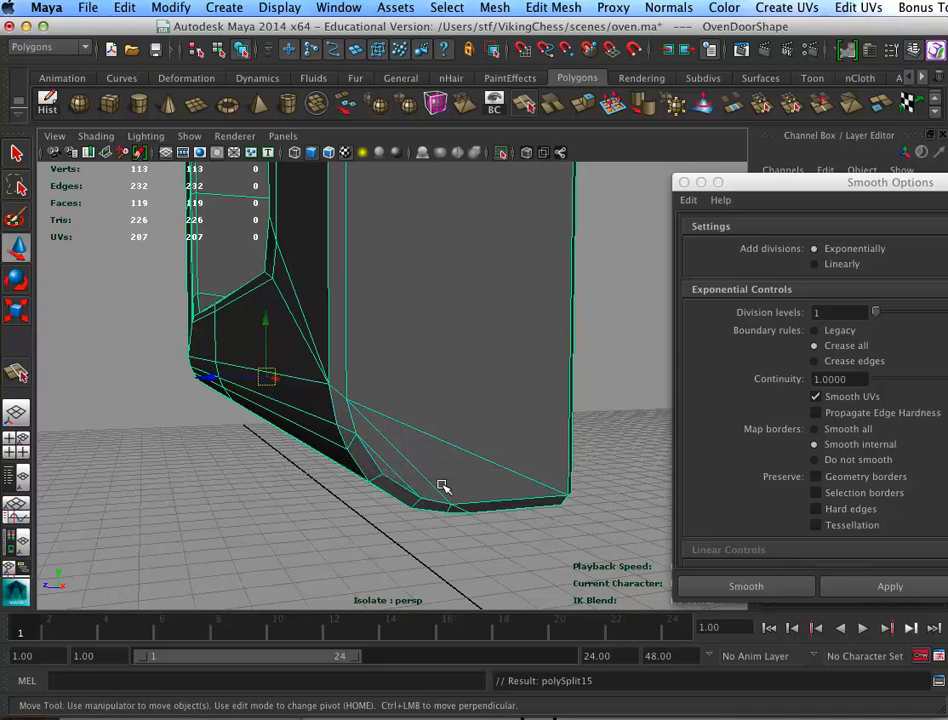
# Examine the door's frame and window opening from the side and from the front
pyautogui.keyDown('alt'); pyautogui.moveTo(556, 543); pyautogui.dragTo(578, 544, button='right'); pyautogui.keyUp('alt')
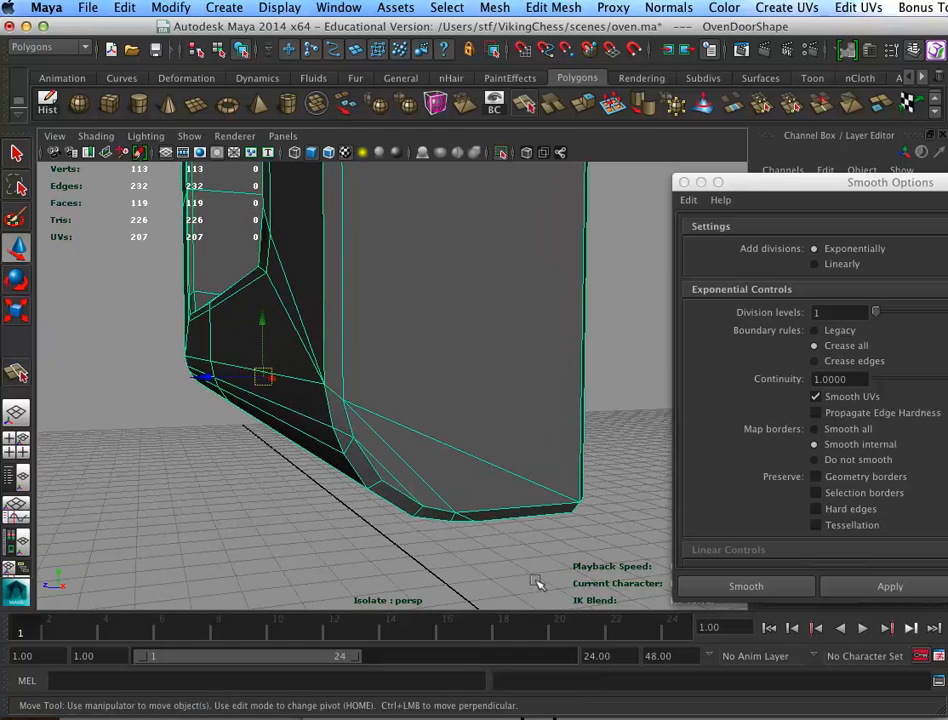
pyautogui.keyDown('alt'); pyautogui.moveTo(524, 497); pyautogui.dragTo(436, 416, button='right'); pyautogui.keyUp('alt')
pyautogui.keyDown('alt'); pyautogui.moveTo(422, 411); pyautogui.dragTo(546, 411); pyautogui.keyUp('alt')
pyautogui.keyDown('alt'); pyautogui.moveTo(342, 374); pyautogui.dragTo(470, 387, button='middle'); pyautogui.keyUp('alt')
pyautogui.keyDown('alt'); pyautogui.moveTo(470, 387); pyautogui.dragTo(567, 381, button='right'); pyautogui.keyUp('alt')
pyautogui.keyDown('alt'); pyautogui.moveTo(567, 381); pyautogui.dragTo(603, 409); pyautogui.keyUp('alt')
pyautogui.keyDown('alt'); pyautogui.moveTo(514, 453); pyautogui.dragTo(468, 457); pyautogui.keyUp('alt')
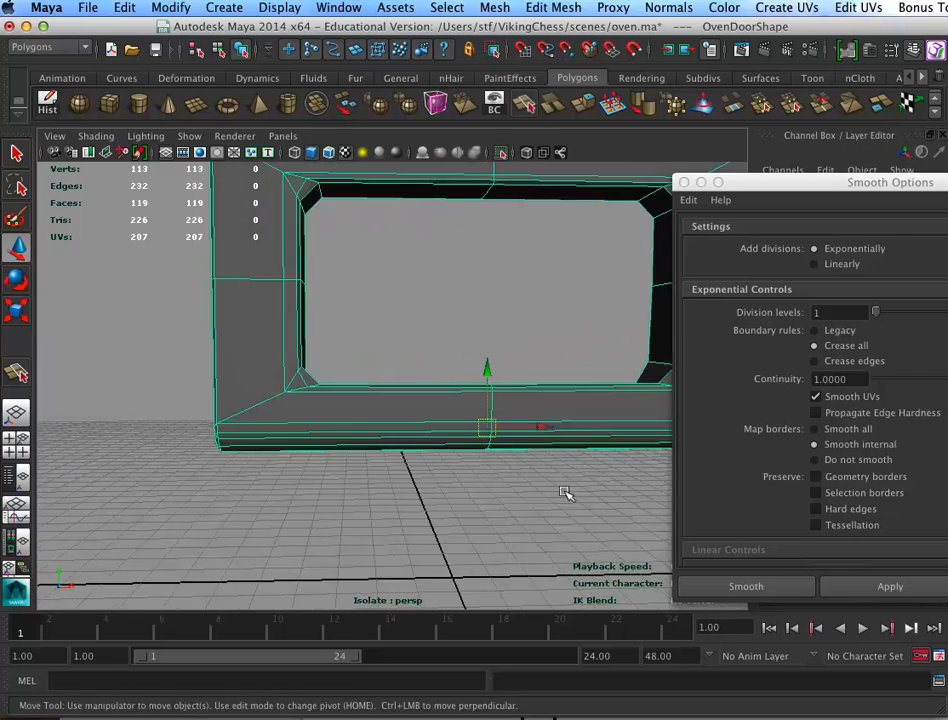
# Move the vertex at the window's lower right corner slightly outward along X and check the frame from the front
pyautogui.keyDown('alt'); pyautogui.moveTo(662, 491); pyautogui.dragTo(425, 461, button='middle'); pyautogui.keyUp('alt')
pyautogui.keyDown('alt'); pyautogui.moveTo(427, 461); pyautogui.dragTo(559, 449, button='right'); pyautogui.keyUp('alt')
pyautogui.keyDown('alt'); pyautogui.moveTo(520, 445); pyautogui.dragTo(500, 474); pyautogui.keyUp('alt')
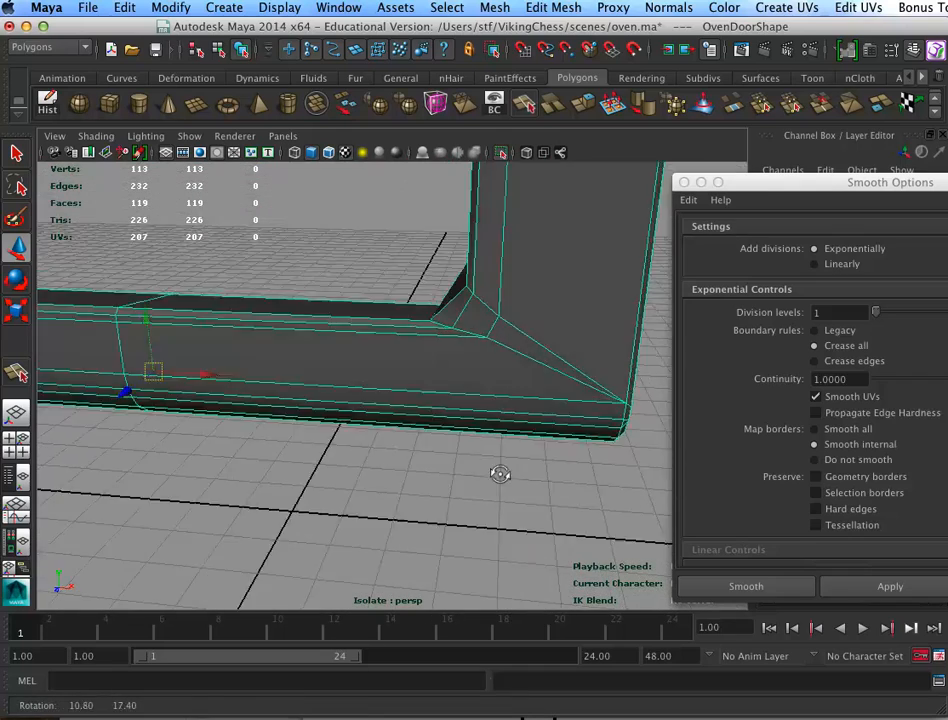
pyautogui.keyDown('alt'); pyautogui.moveTo(500, 474); pyautogui.dragTo(592, 411, button='right'); pyautogui.keyUp('alt')
pyautogui.keyDown('alt'); pyautogui.moveTo(518, 398); pyautogui.dragTo(502, 460, button='middle'); pyautogui.keyUp('alt')
pyautogui.click(430, 371)
pyautogui.moveTo(474, 366); pyautogui.dragTo(499, 365)
pyautogui.keyDown('alt'); pyautogui.moveTo(535, 410); pyautogui.dragTo(586, 449); pyautogui.keyUp('alt')
pyautogui.keyDown('alt'); pyautogui.moveTo(586, 449); pyautogui.dragTo(315, 369, button='right'); pyautogui.keyUp('alt')
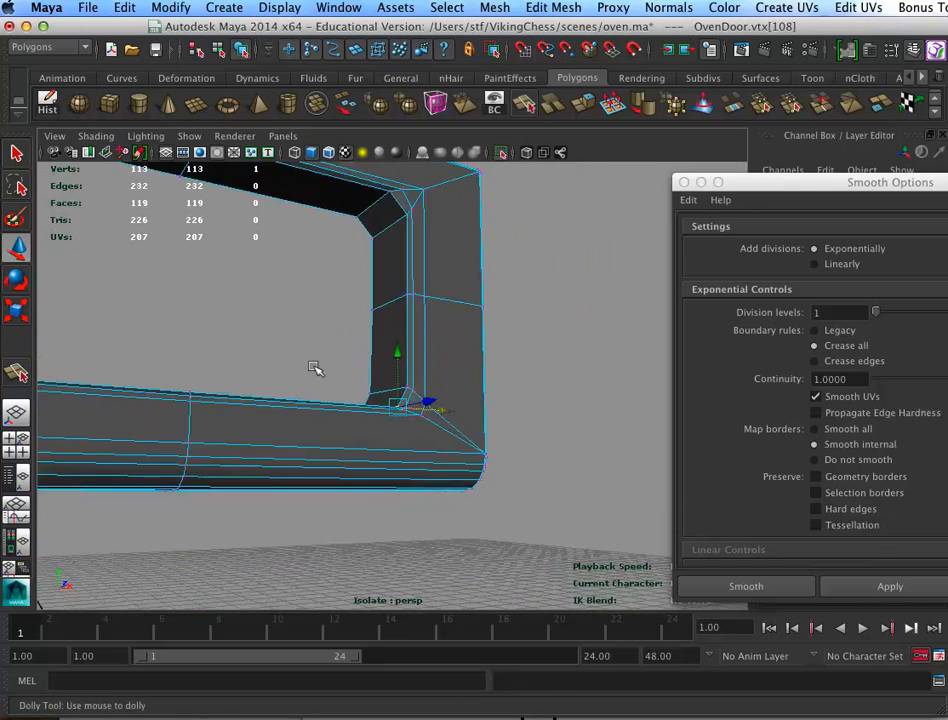
pyautogui.keyDown('alt'); pyautogui.moveTo(424, 402); pyautogui.dragTo(542, 431, button='middle'); pyautogui.keyUp('alt')
pyautogui.keyDown('alt'); pyautogui.moveTo(542, 431); pyautogui.dragTo(482, 474); pyautogui.keyUp('alt')
pyautogui.keyDown('alt'); pyautogui.moveTo(482, 474); pyautogui.dragTo(460, 424, button='right'); pyautogui.keyUp('alt')
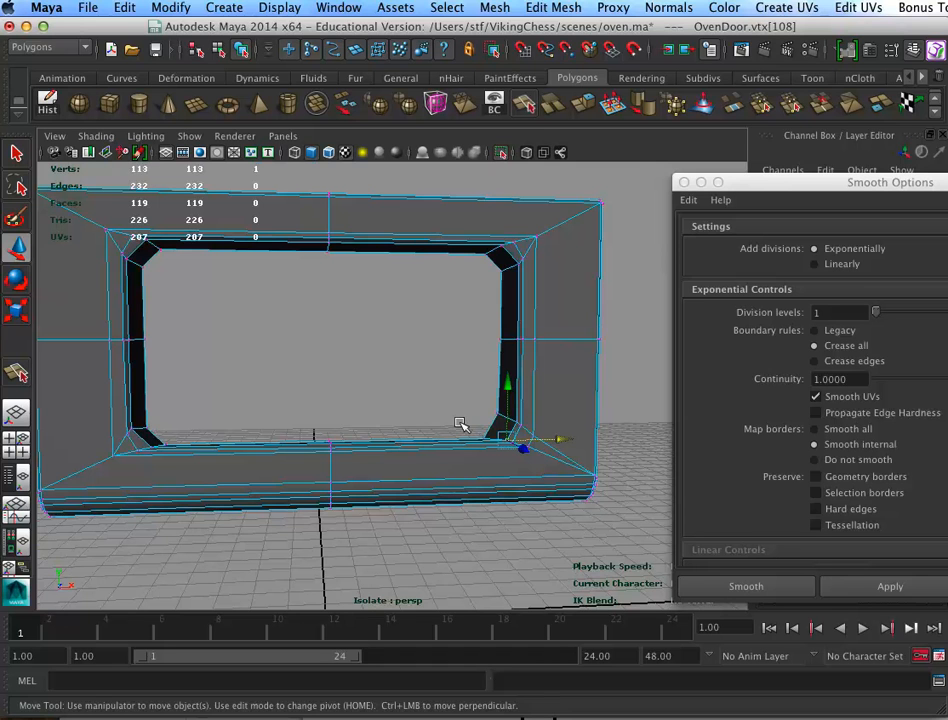
# Check the scene hierarchy in the Hypergraph, selecting ovenGrp and pCylinder1 to identify them, and close it
pyautogui.click(338, 7)
pyautogui.click(398, 186)
pyautogui.click(232, 218)
pyautogui.moveTo(392, 57); pyautogui.dragTo(815, 130)
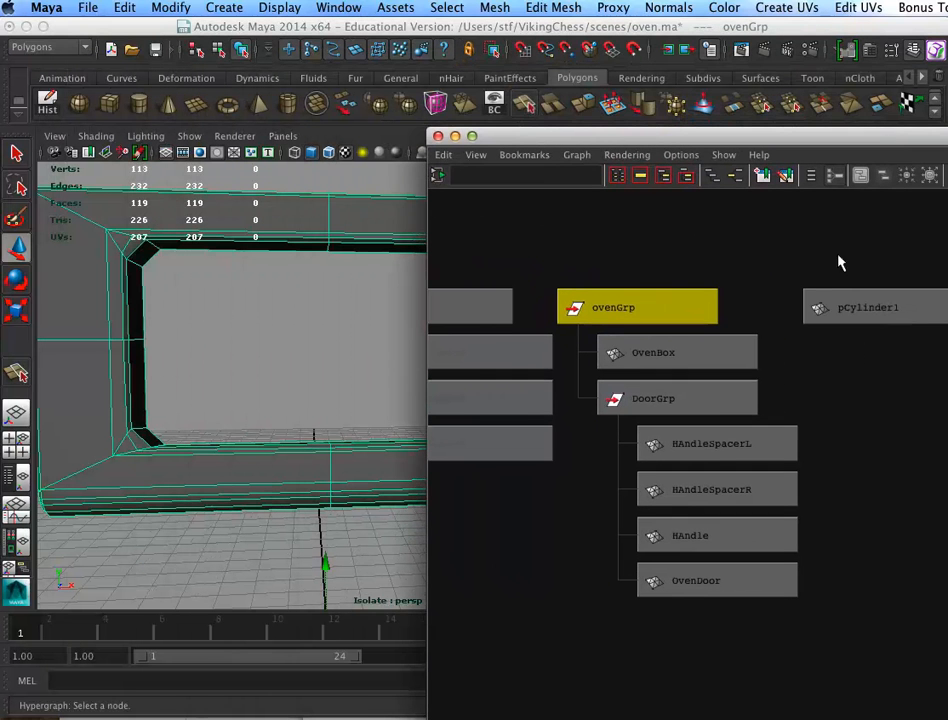
pyautogui.click(815, 304)
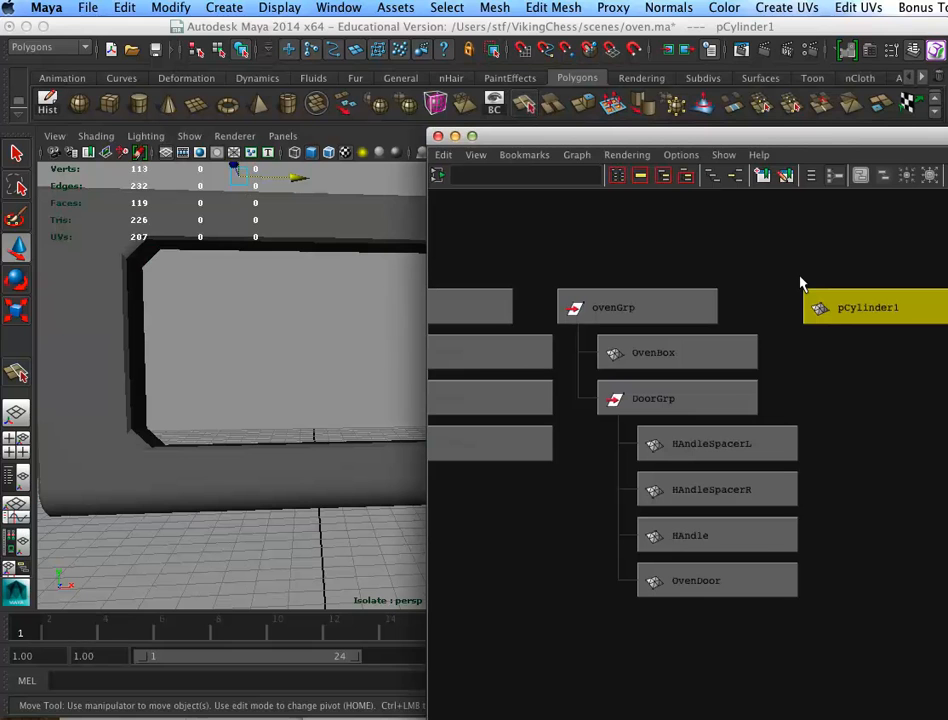
pyautogui.middleClick(660, 299)
pyautogui.moveTo(449, 129); pyautogui.dragTo(441, 127)
pyautogui.click(431, 135)
# Select the oven door and turn off its isolation to show the whole oven
pyautogui.click(527, 446)
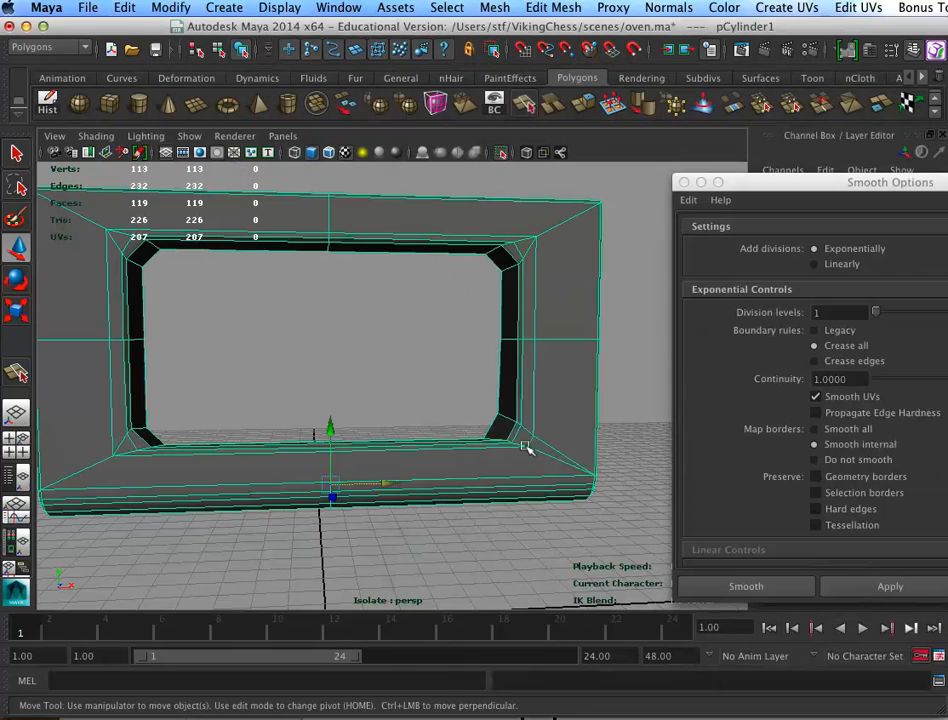
pyautogui.keyDown('alt'); pyautogui.moveTo(576, 455); pyautogui.dragTo(508, 478); pyautogui.keyUp('alt')
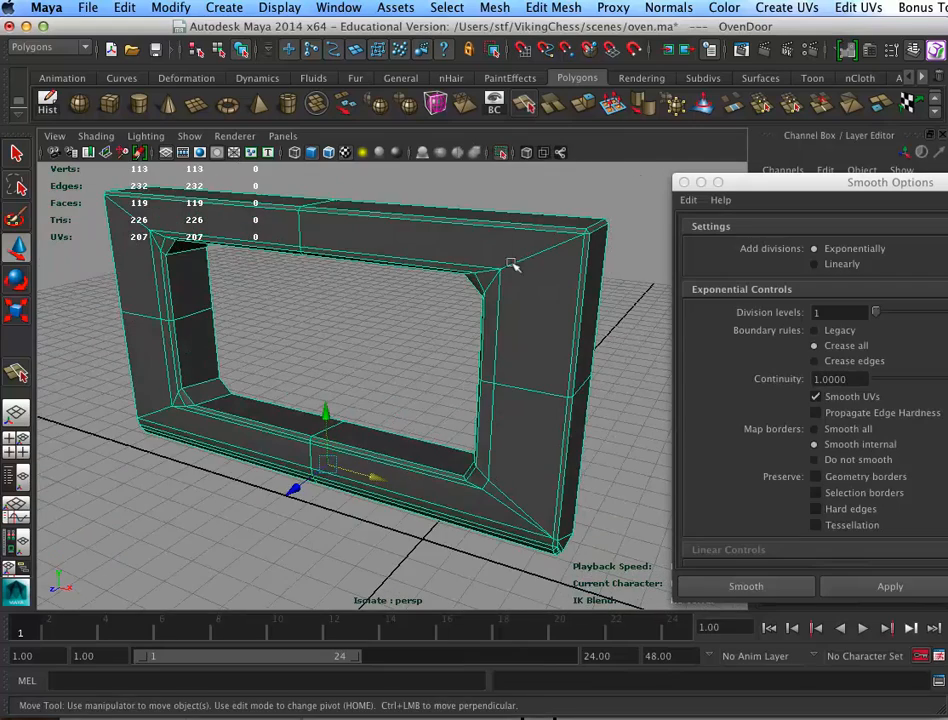
pyautogui.click(503, 152)
pyautogui.keyDown('alt'); pyautogui.moveTo(590, 462); pyautogui.dragTo(553, 468); pyautogui.keyUp('alt')
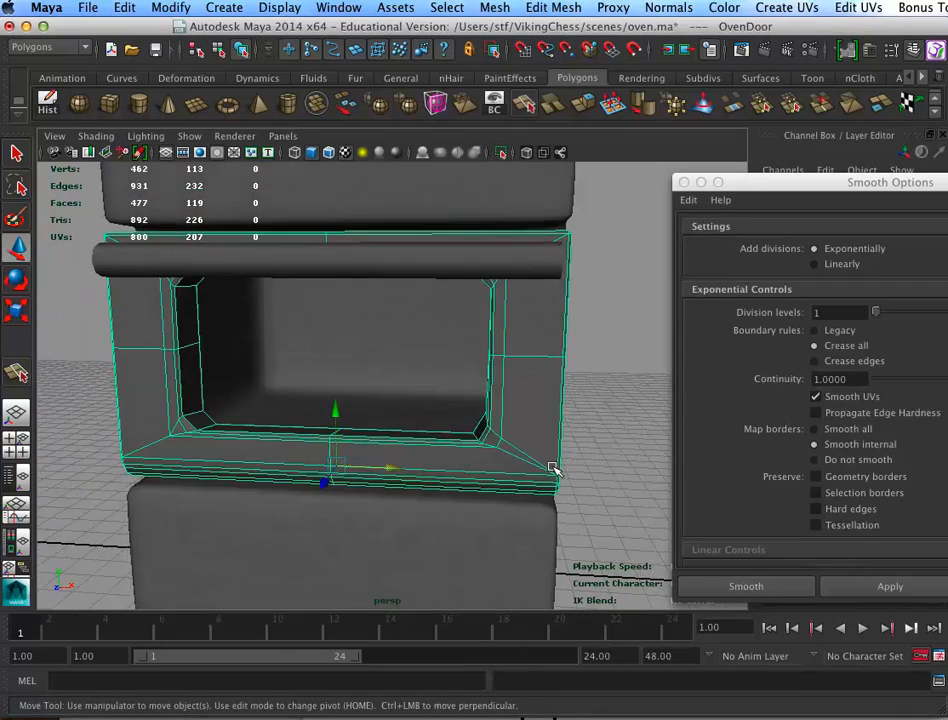
# Try fitting a new polygon plane to the oven door by rotating, moving and scaling it, and delete it
pyautogui.click(196, 103)
pyautogui.moveTo(369, 511); pyautogui.dragTo(385, 318)
pyautogui.keyDown('alt'); pyautogui.moveTo(380, 413); pyautogui.dragTo(518, 402); pyautogui.keyUp('alt')
pyautogui.press('e')
pyautogui.moveTo(273, 377); pyautogui.dragTo(270, 458)
pyautogui.press('w')
pyautogui.moveTo(254, 402); pyautogui.dragTo(438, 442)
pyautogui.press('r')
pyautogui.moveTo(372, 424); pyautogui.dragTo(271, 391)
pyautogui.press('w')
pyautogui.press('Delete')
# Bevel the edge loop around the right end cap of the oven door's handle
pyautogui.keyDown('alt'); pyautogui.moveTo(271, 391); pyautogui.dragTo(494, 424, button='right'); pyautogui.keyUp('alt')
pyautogui.click(362, 377)
pyautogui.moveTo(358, 388); pyautogui.dragTo(381, 321, button='right')
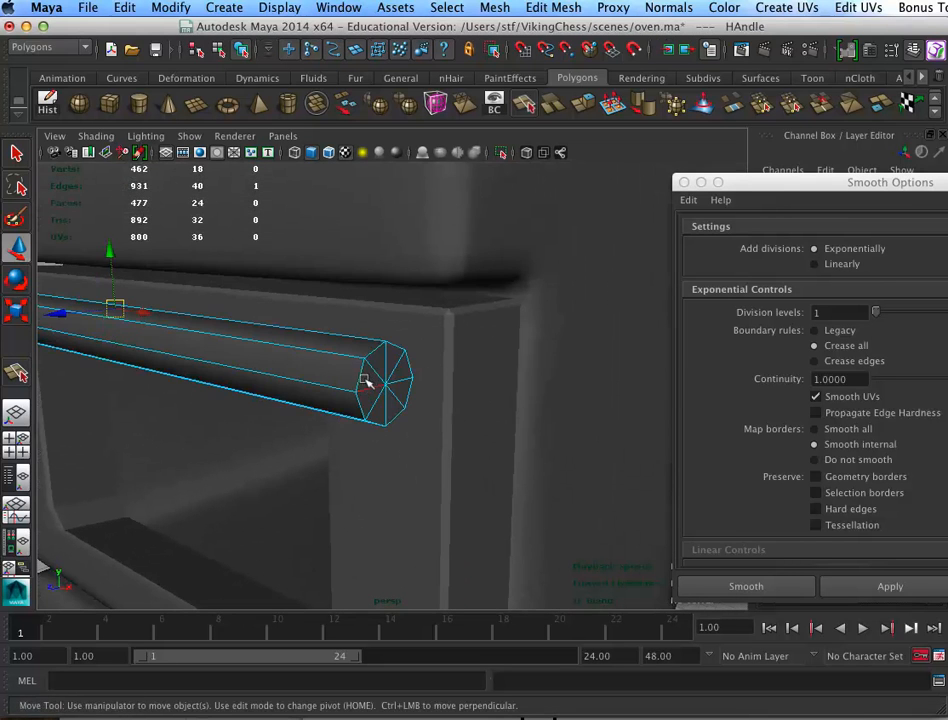
pyautogui.click(359, 371)
pyautogui.doubleClick(357, 397)
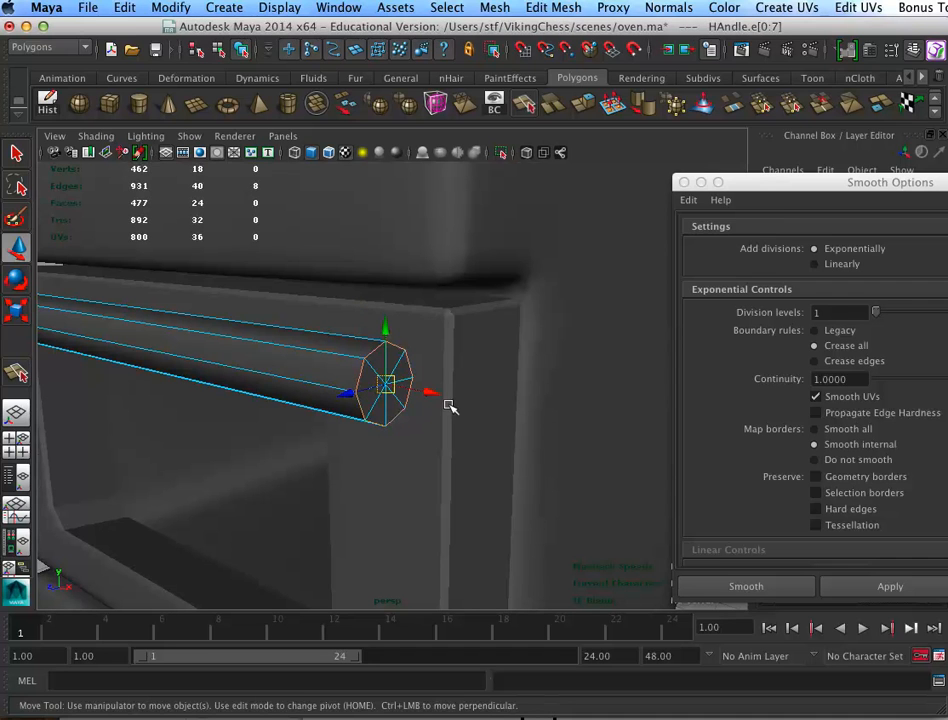
pyautogui.click(540, 8)
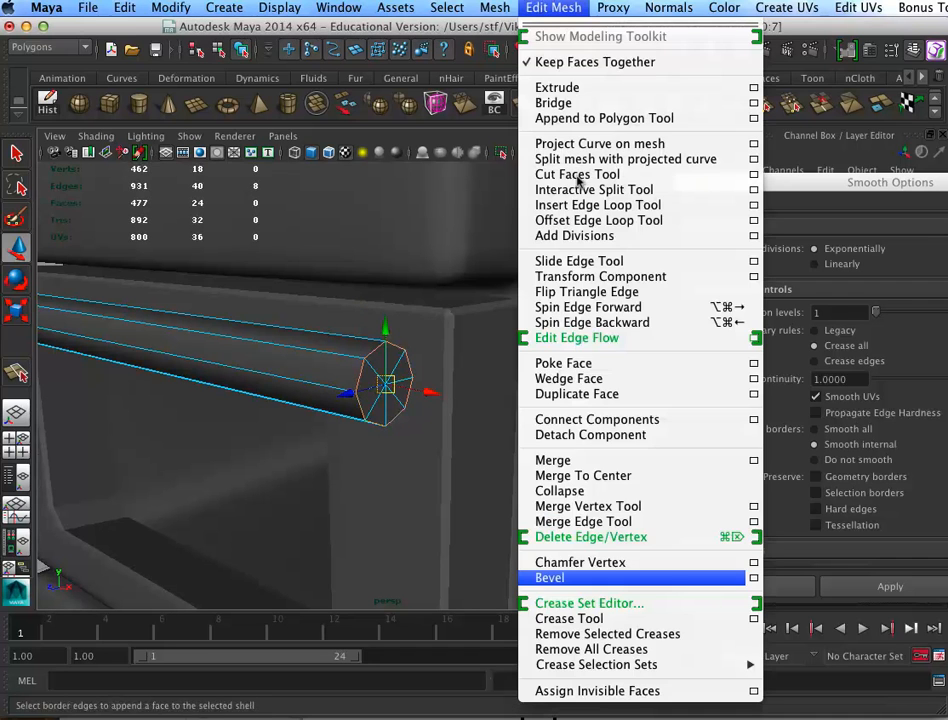
pyautogui.click(628, 573)
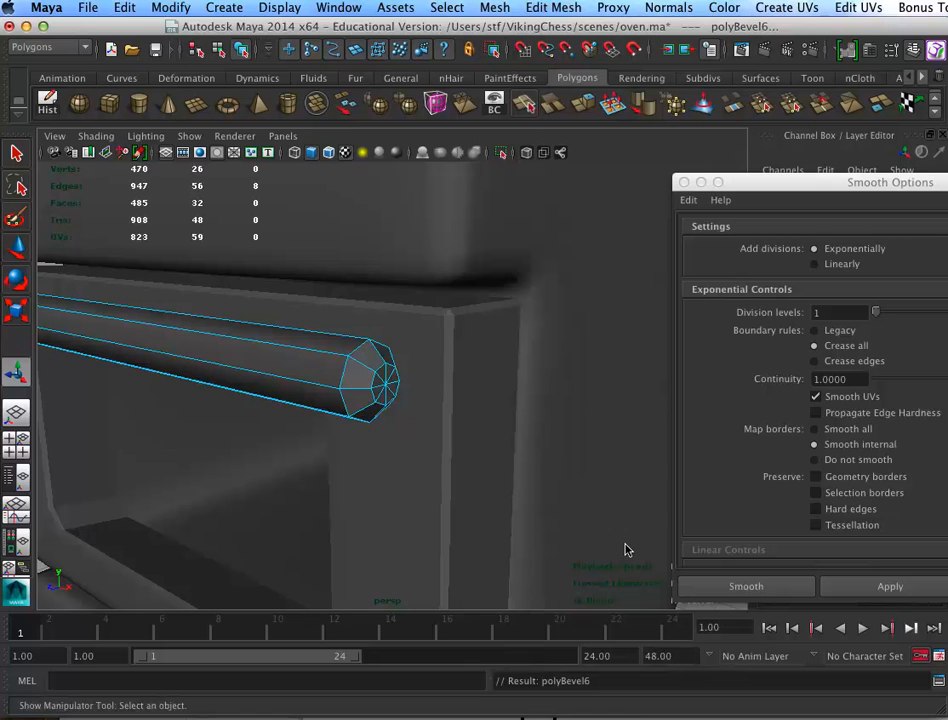
# Close the Smooth Options and set the handle bevel's segments to 3
pyautogui.click(684, 182)
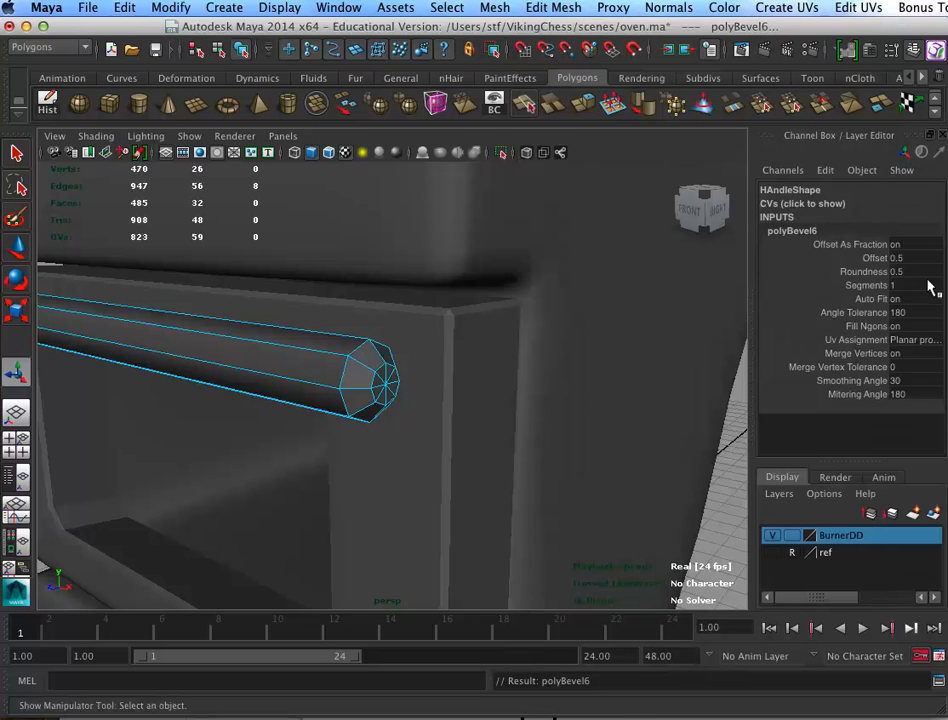
pyautogui.click(866, 285)
pyautogui.moveTo(612, 390)
pyautogui.mouseDown(button='middle')
pyautogui.moveTo(719, 385)
pyautogui.moveTo(608, 423)
pyautogui.moveTo(660, 408)
pyautogui.moveTo(633, 417)
pyautogui.moveTo(650, 408)
pyautogui.moveTo(642, 415)
pyautogui.moveTo(656, 420)
pyautogui.moveTo(631, 427)
pyautogui.moveTo(614, 423)
pyautogui.moveTo(615, 407)
pyautogui.mouseUp(button='middle')
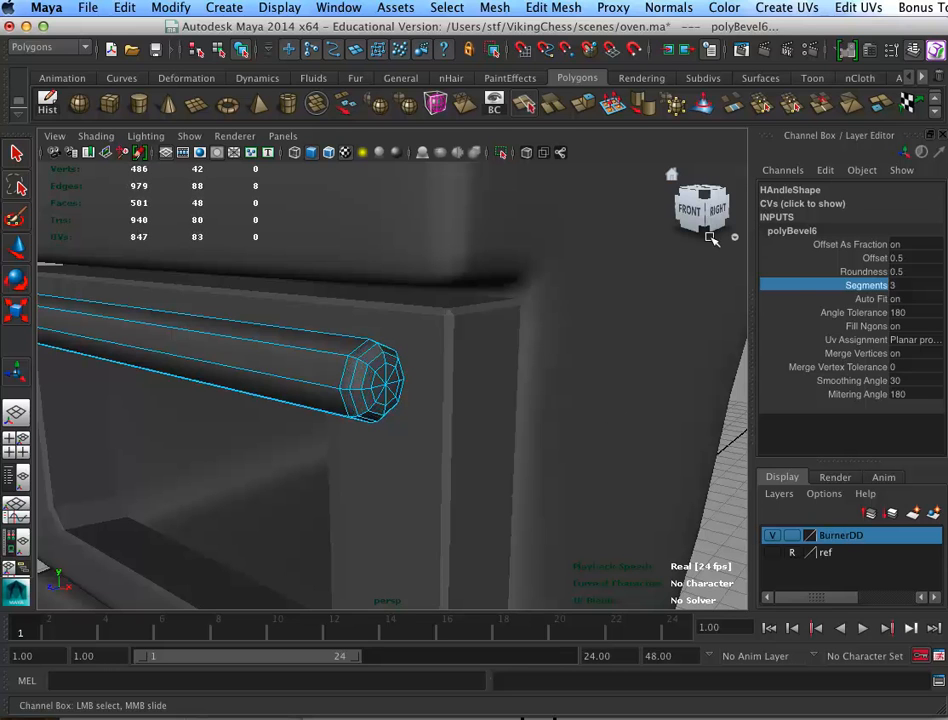
pyautogui.click(863, 272)
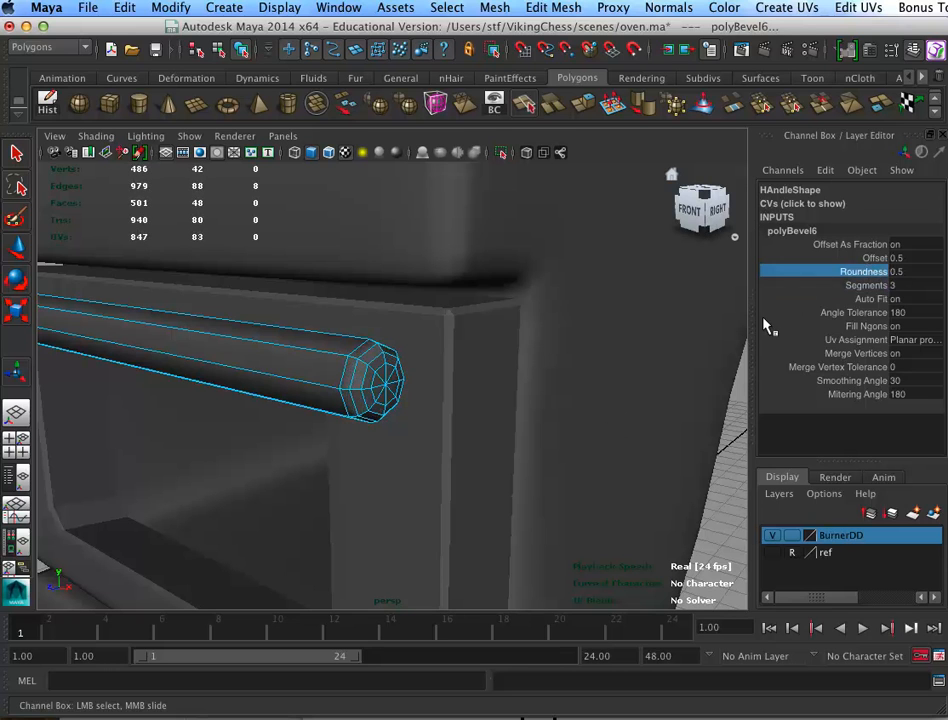
# Examine the beveled handle end from several angles and inspect its wireframe up close against the door
pyautogui.keyDown('alt'); pyautogui.moveTo(544, 492); pyautogui.dragTo(280, 406); pyautogui.keyUp('alt')
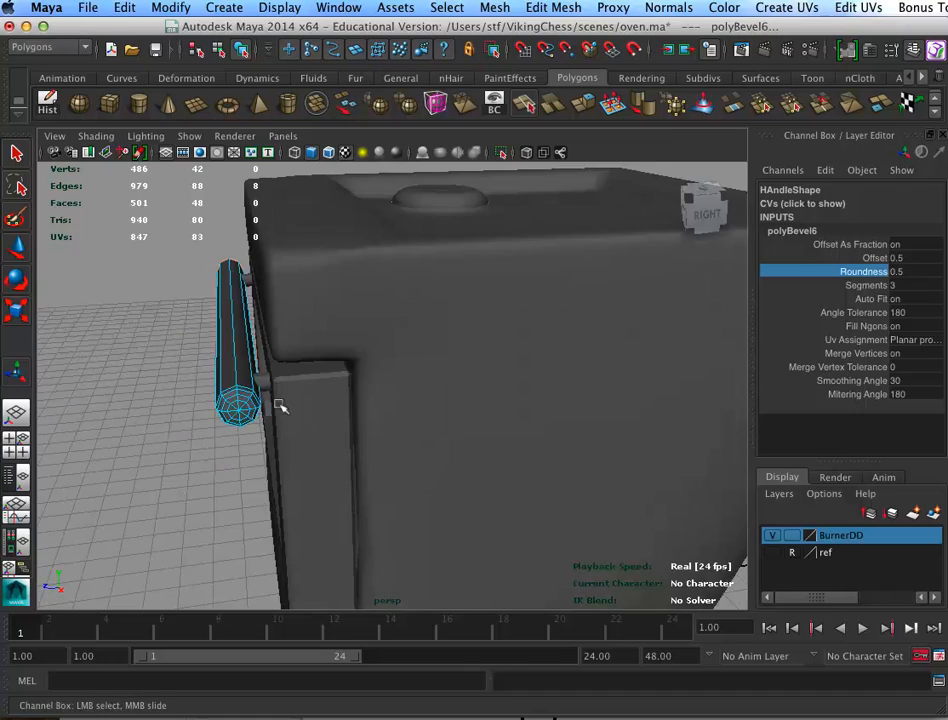
pyautogui.keyDown('alt'); pyautogui.moveTo(339, 402); pyautogui.dragTo(519, 440); pyautogui.keyUp('alt')
pyautogui.keyDown('alt'); pyautogui.moveTo(519, 440); pyautogui.dragTo(432, 381, button='right'); pyautogui.keyUp('alt')
pyautogui.keyDown('alt'); pyautogui.moveTo(432, 381); pyautogui.dragTo(510, 420); pyautogui.keyUp('alt')
pyautogui.click(320, 266)
pyautogui.click(417, 370)
pyautogui.click(599, 415)
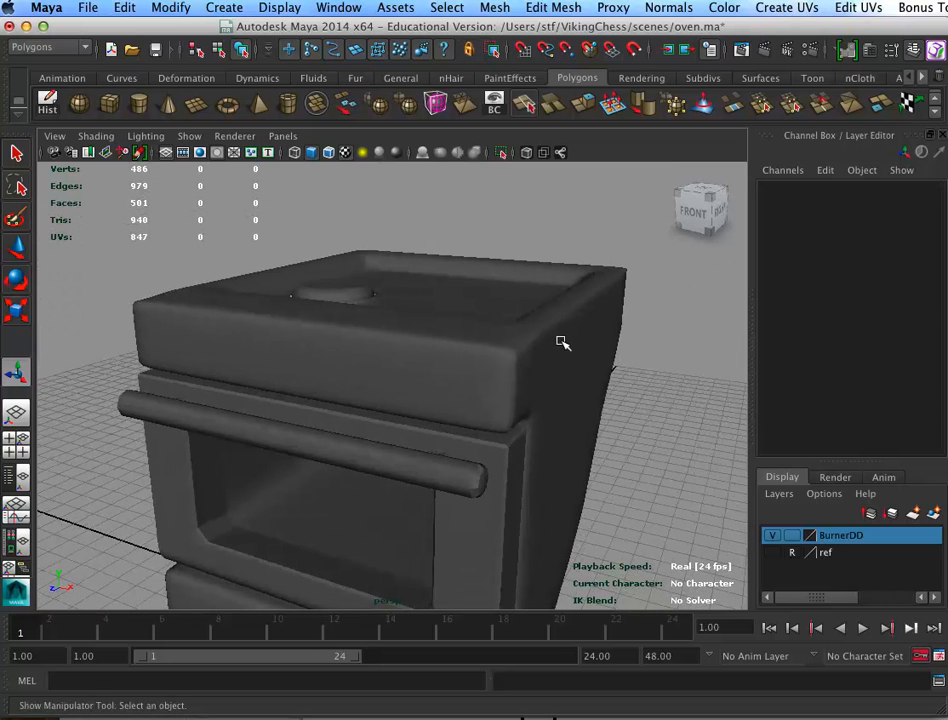
pyautogui.moveTo(562, 342); pyautogui.dragTo(453, 434)
pyautogui.keyDown('alt'); pyautogui.moveTo(551, 477); pyautogui.dragTo(758, 532, button='right'); pyautogui.keyUp('alt')
pyautogui.keyDown('alt'); pyautogui.moveTo(684, 553); pyautogui.dragTo(414, 223, button='middle'); pyautogui.keyUp('alt')
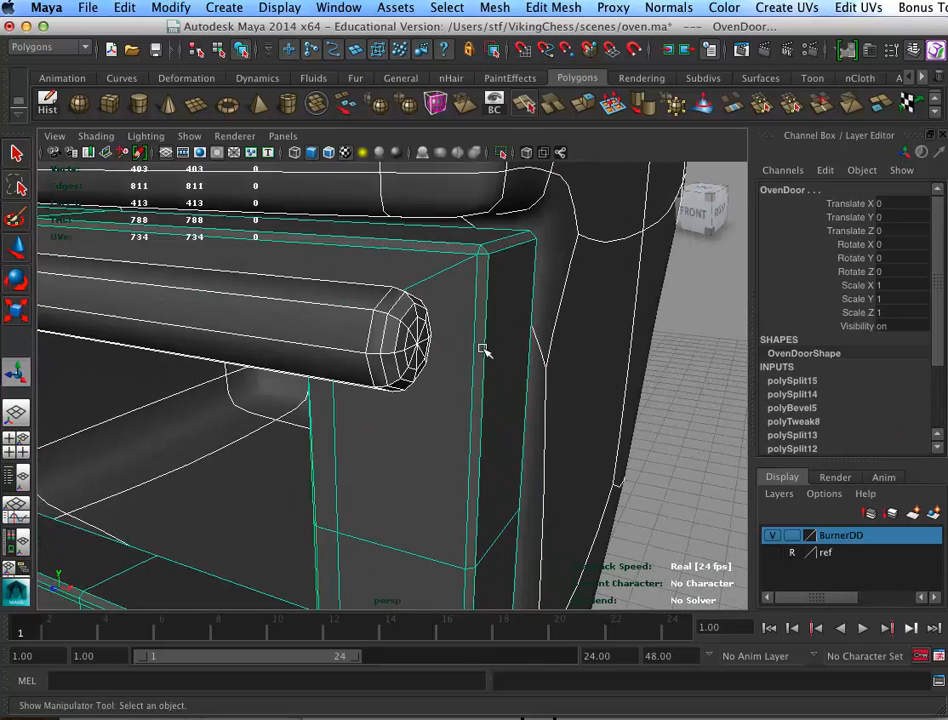
pyautogui.click(645, 441)
# Soften all the edges of the door handle
pyautogui.keyDown('alt'); pyautogui.moveTo(580, 452); pyautogui.dragTo(644, 447, button='right'); pyautogui.keyUp('alt')
pyautogui.keyDown('alt'); pyautogui.moveTo(608, 434); pyautogui.dragTo(614, 463, button='middle'); pyautogui.keyUp('alt')
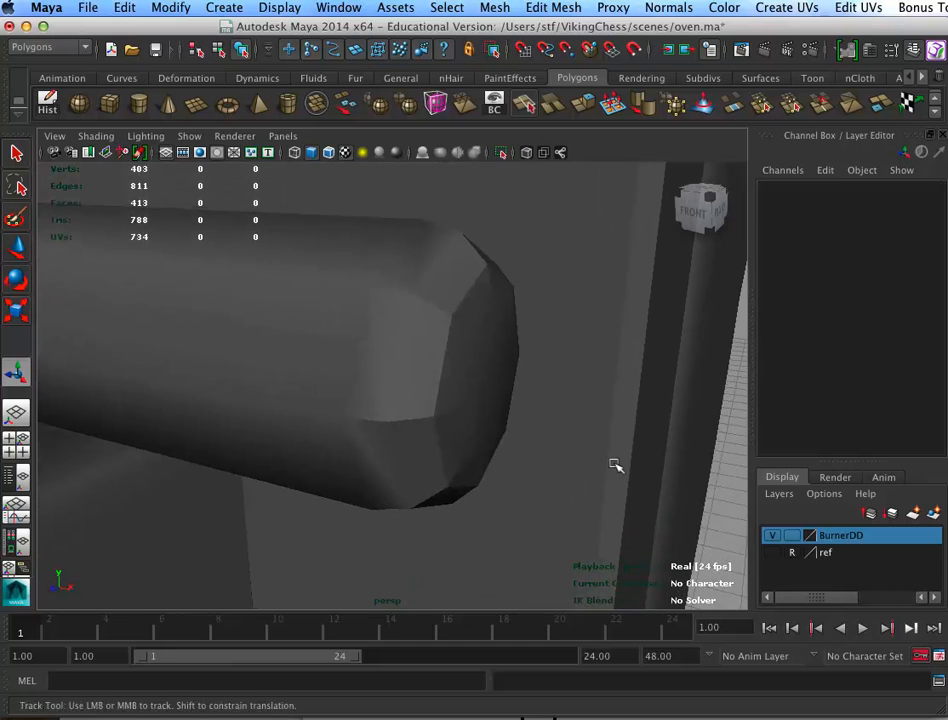
pyautogui.moveTo(390, 411); pyautogui.dragTo(400, 388, button='right')
pyautogui.moveTo(297, 203); pyautogui.dragTo(478, 377)
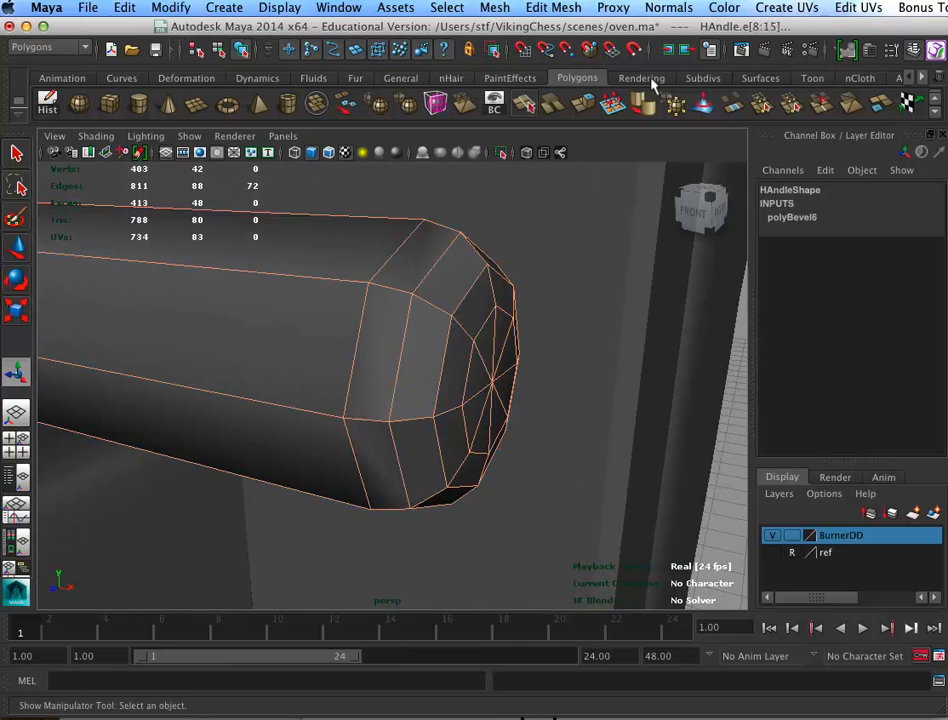
pyautogui.click(670, 8)
pyautogui.click(719, 186)
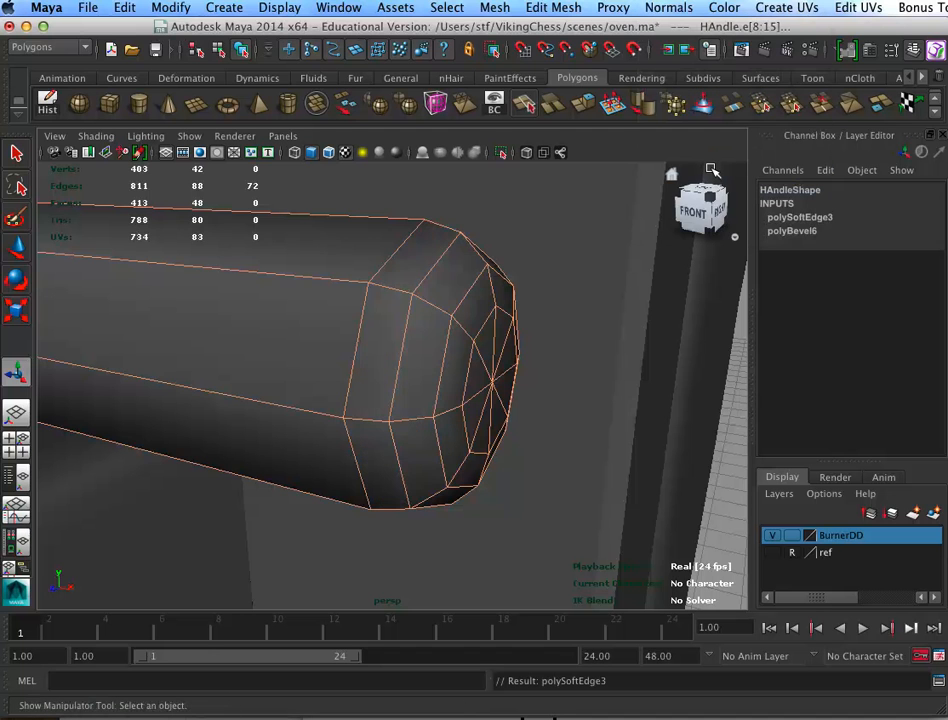
pyautogui.click(598, 427)
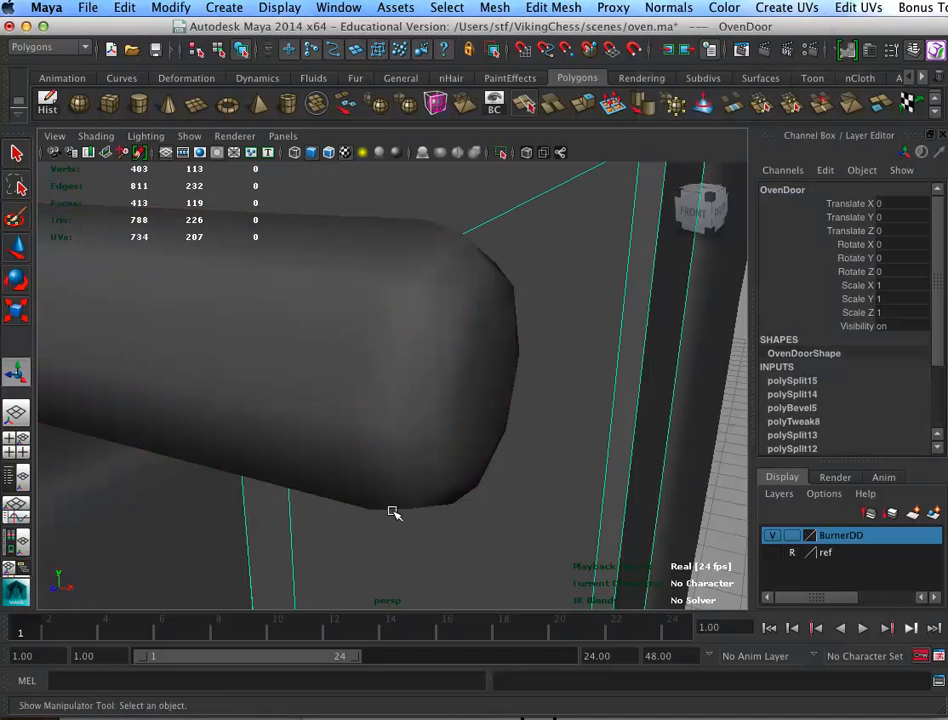
# Harden the edge loop where the handle's straight bar meets its rounded right end and check the shading
pyautogui.moveTo(342, 412); pyautogui.dragTo(364, 380, button='right')
pyautogui.doubleClick(345, 356)
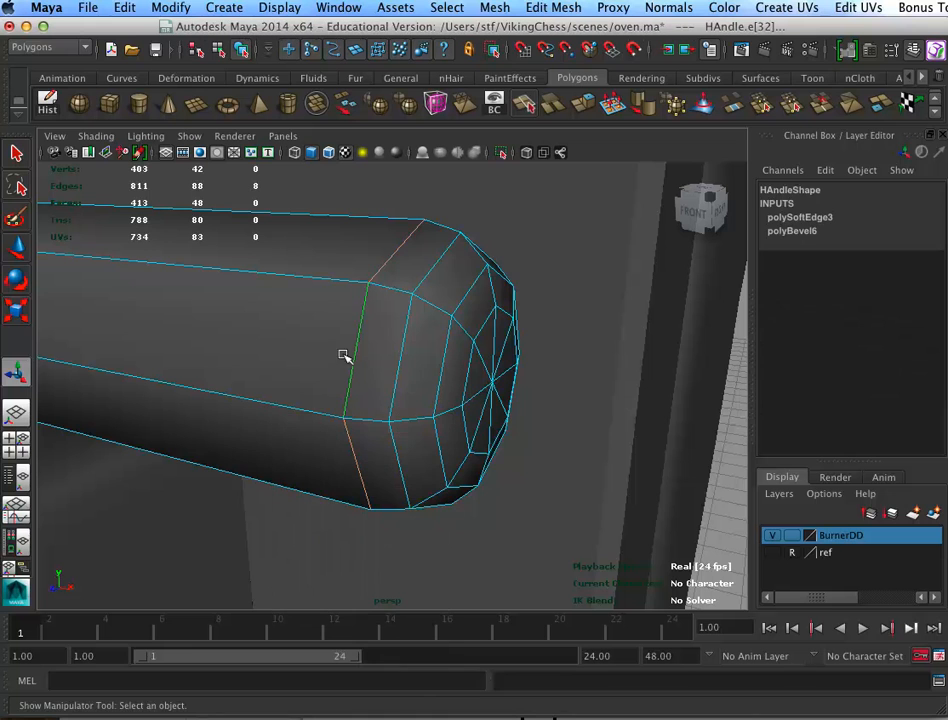
pyautogui.click(668, 7)
pyautogui.click(690, 203)
pyautogui.click(594, 302)
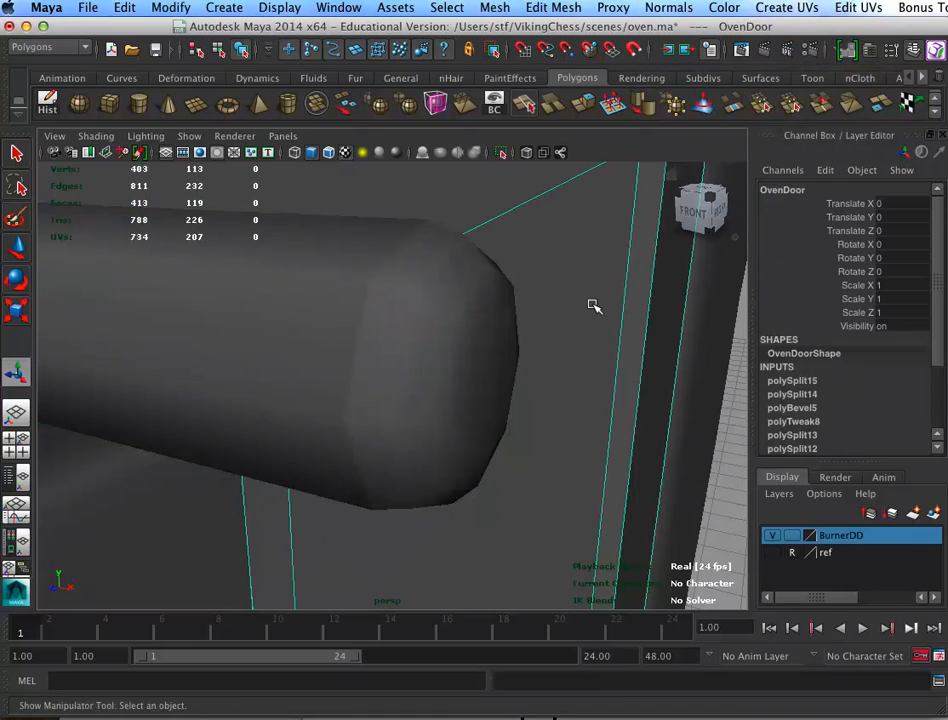
pyautogui.keyDown('alt'); pyautogui.moveTo(603, 475); pyautogui.dragTo(518, 461, button='right'); pyautogui.keyUp('alt')
pyautogui.keyDown('alt'); pyautogui.moveTo(518, 461); pyautogui.dragTo(537, 455); pyautogui.keyUp('alt')
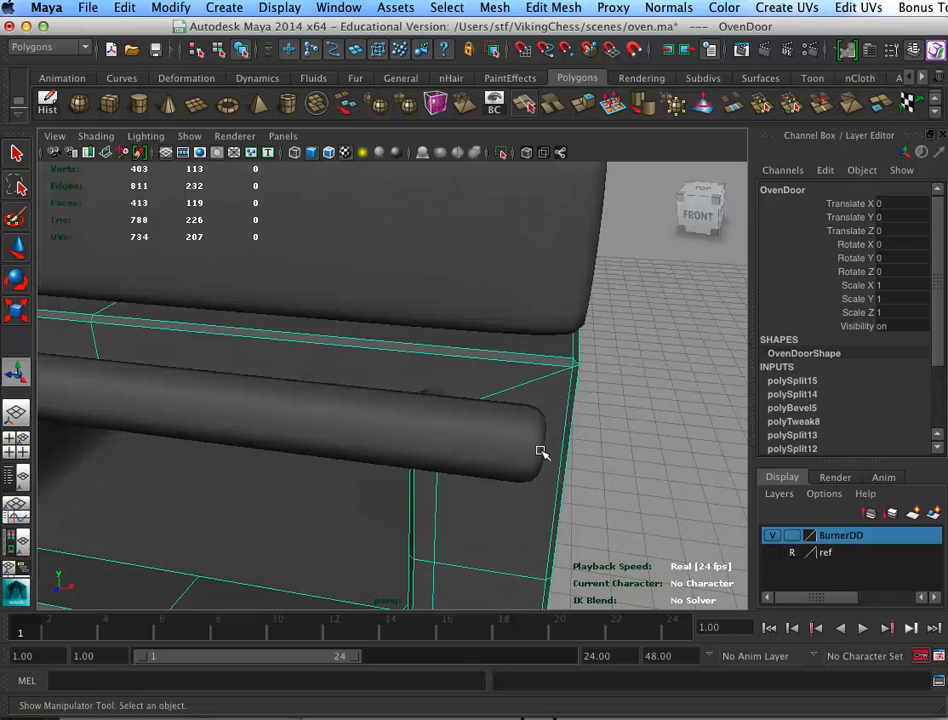